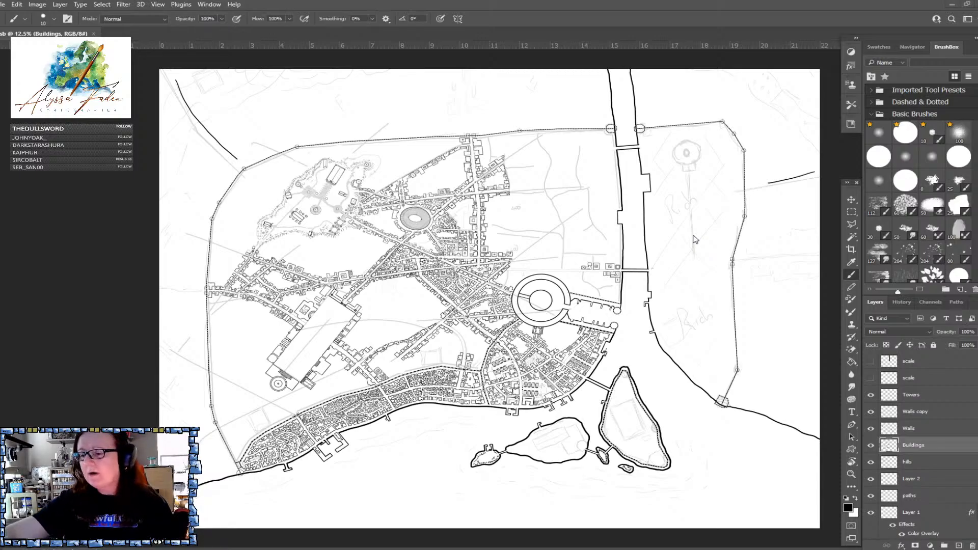
Examine the city map's walls, harbour coastline and southern islands to see where wall towers are missing
scroll(571, 309, "up", 5)
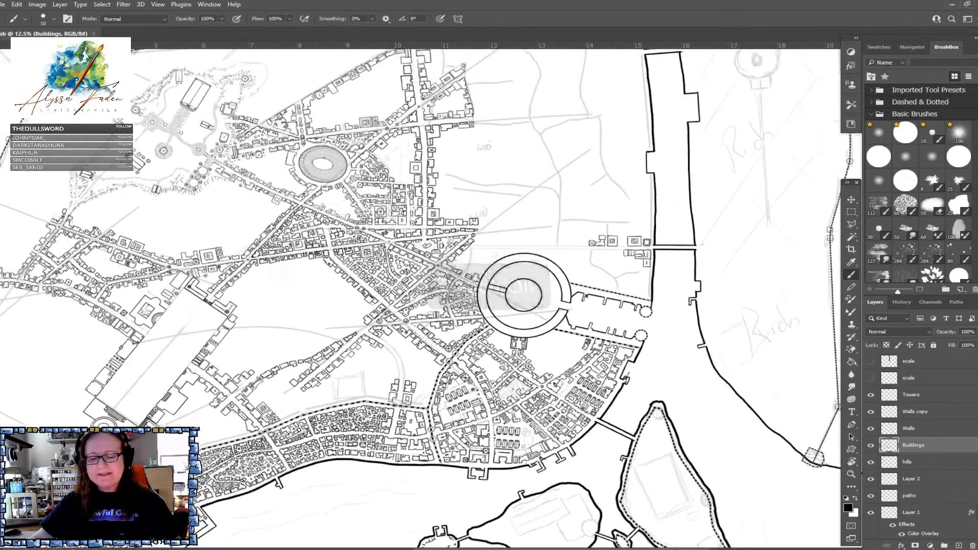
scroll(571, 308, "up", 3)
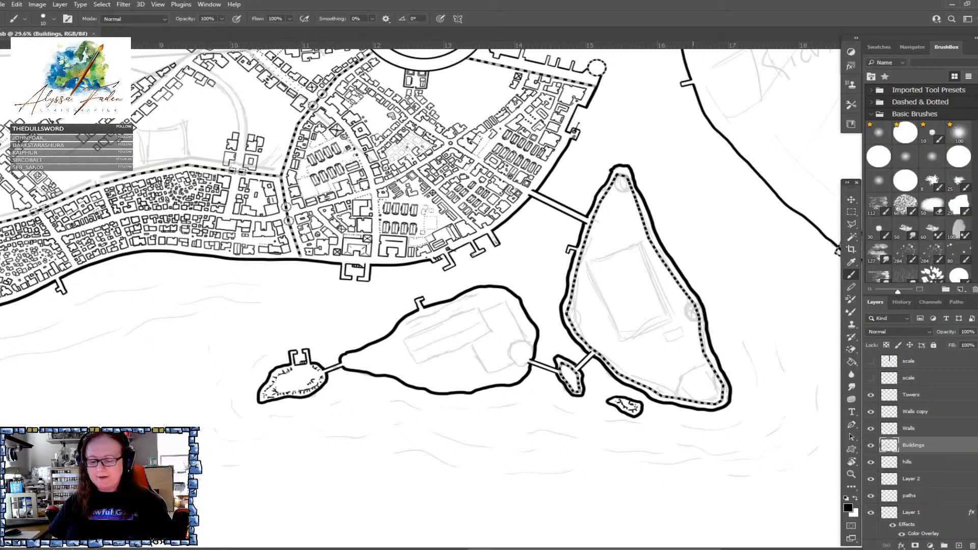
scroll(584, 448, "down", 7)
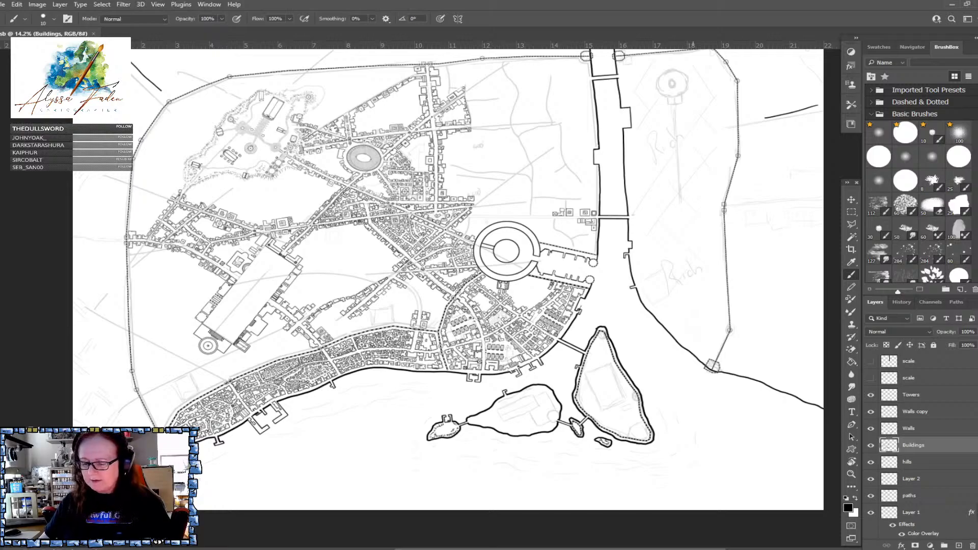
left_click_drag(693, 275, 682, 288)
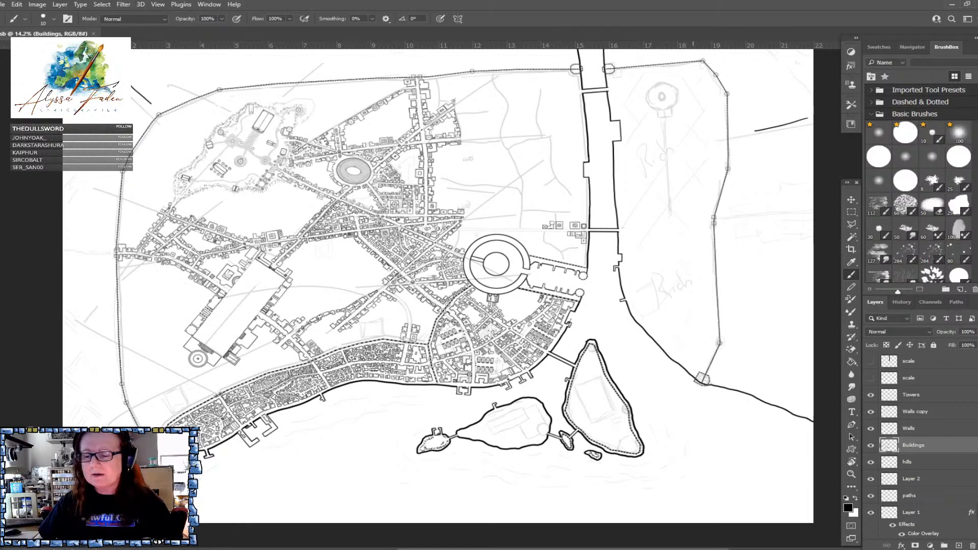
left_click_drag(693, 275, 685, 289)
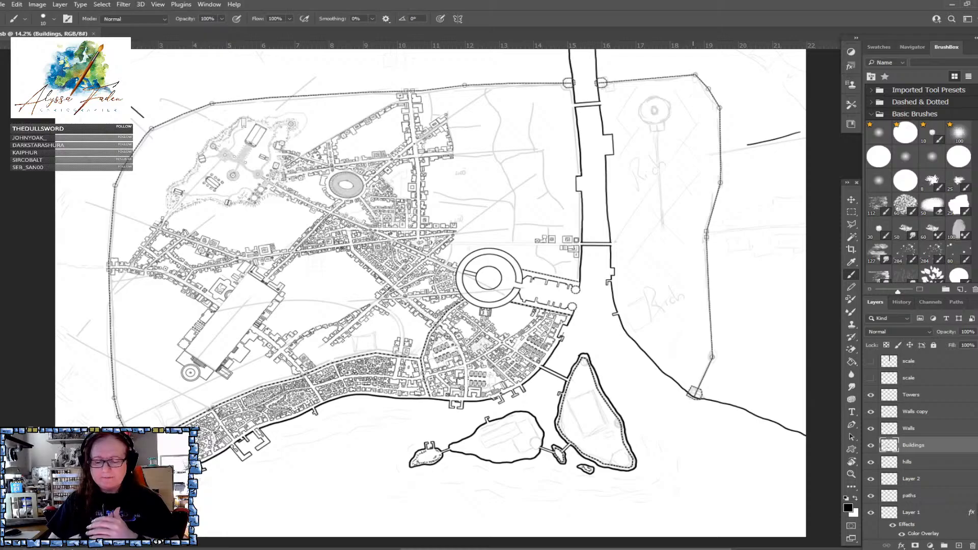
scroll(619, 469, "up", 8)
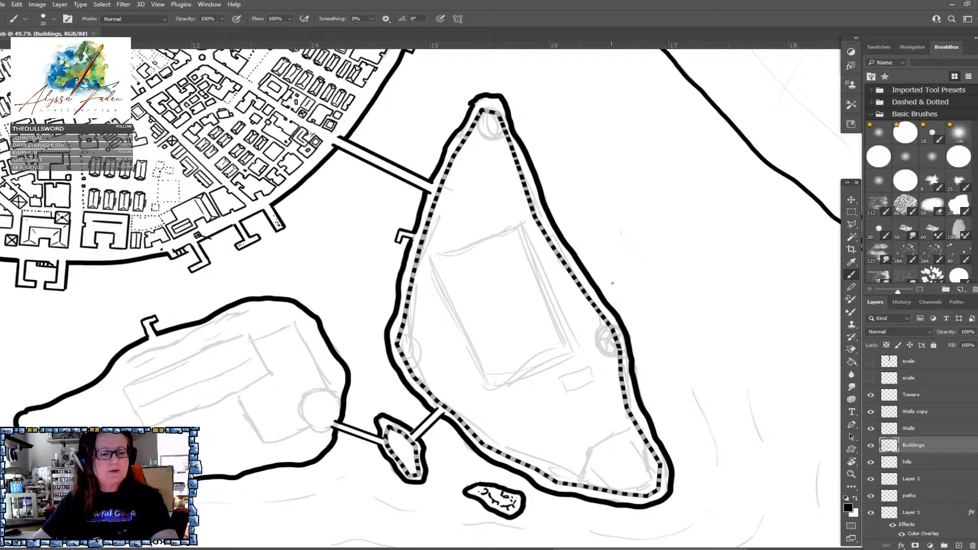
key("bracketright")
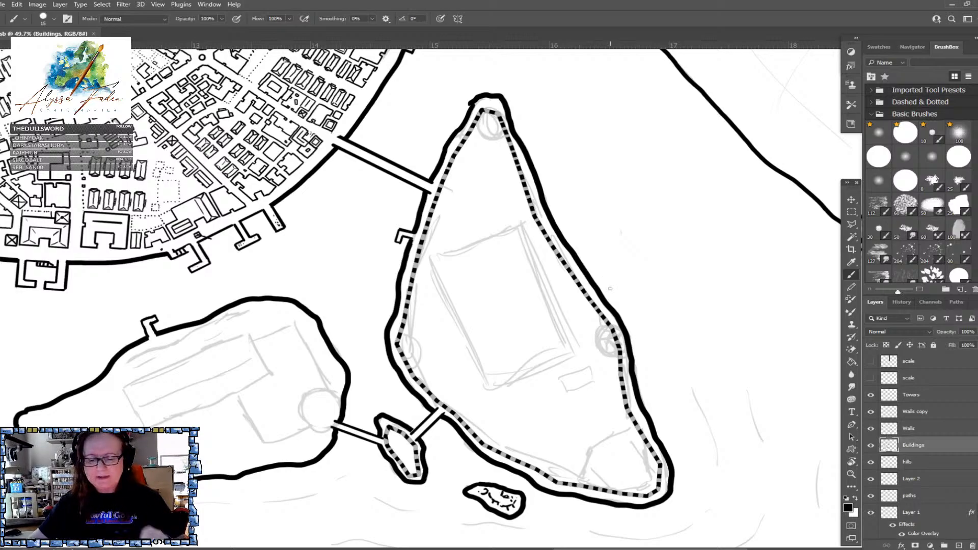
scroll(610, 288, "left", 2)
scroll(610, 288, "up", 1)
scroll(610, 288, "left", 5)
scroll(610, 288, "down", 2)
scroll(610, 289, "right", 8)
scroll(610, 289, "down", 3)
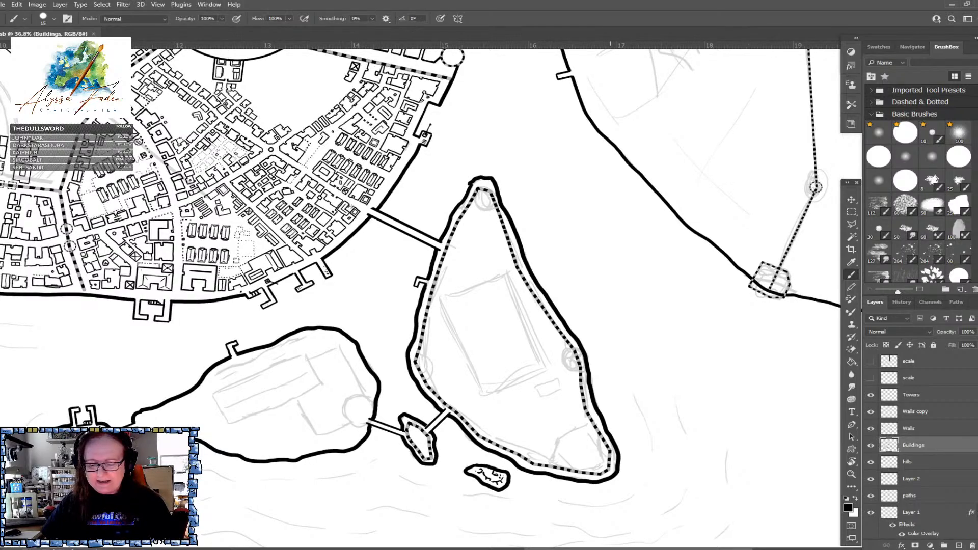
scroll(610, 288, "down", 3)
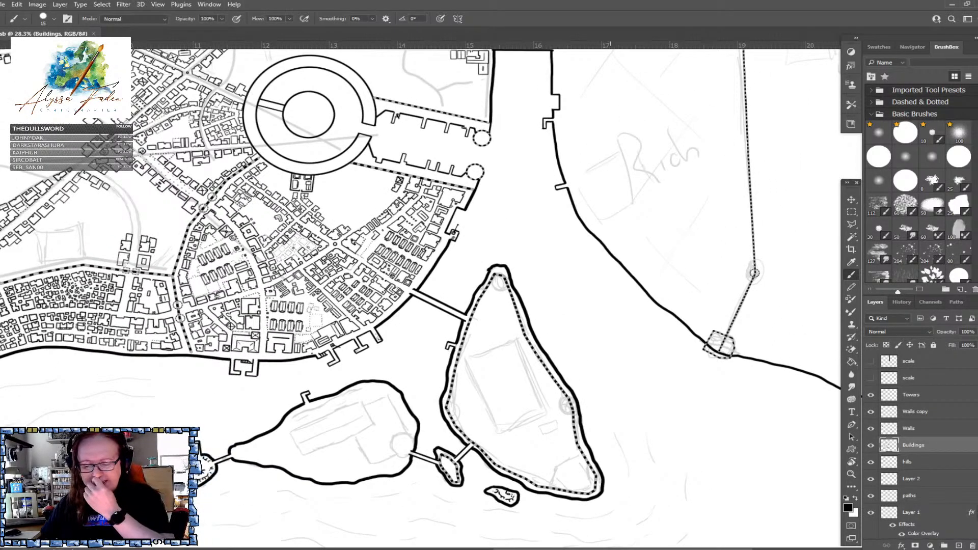
scroll(611, 289, "down", 4)
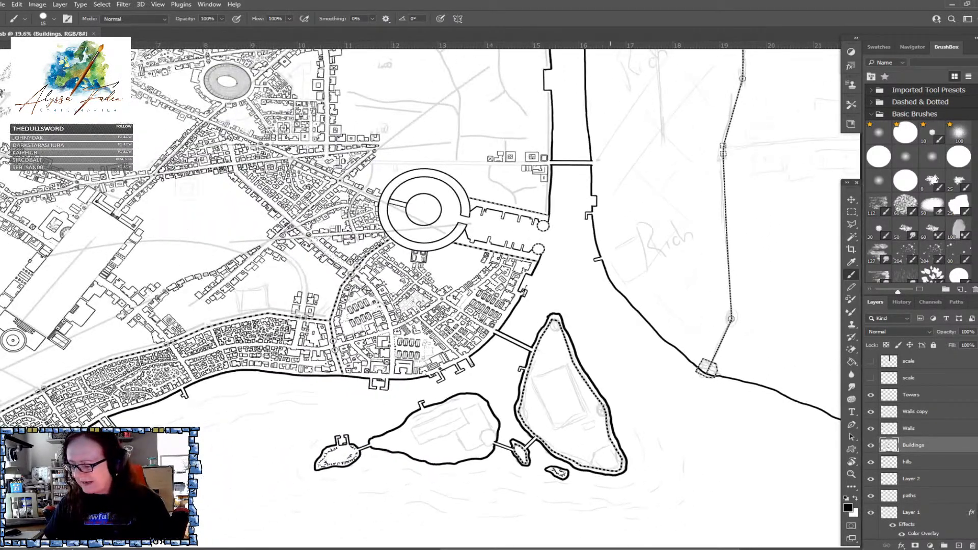
scroll(610, 288, "left", 10)
scroll(611, 288, "up", 2)
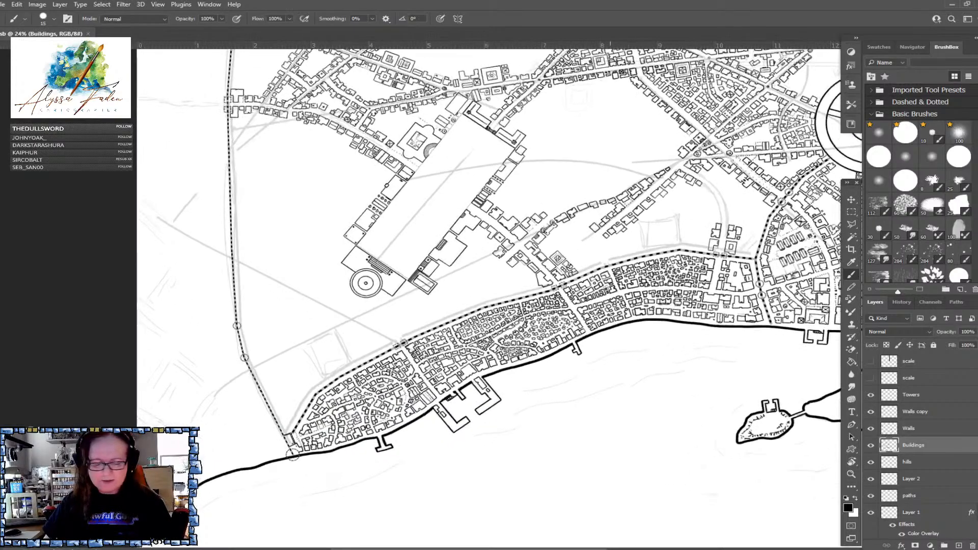
scroll(610, 288, "right", 10)
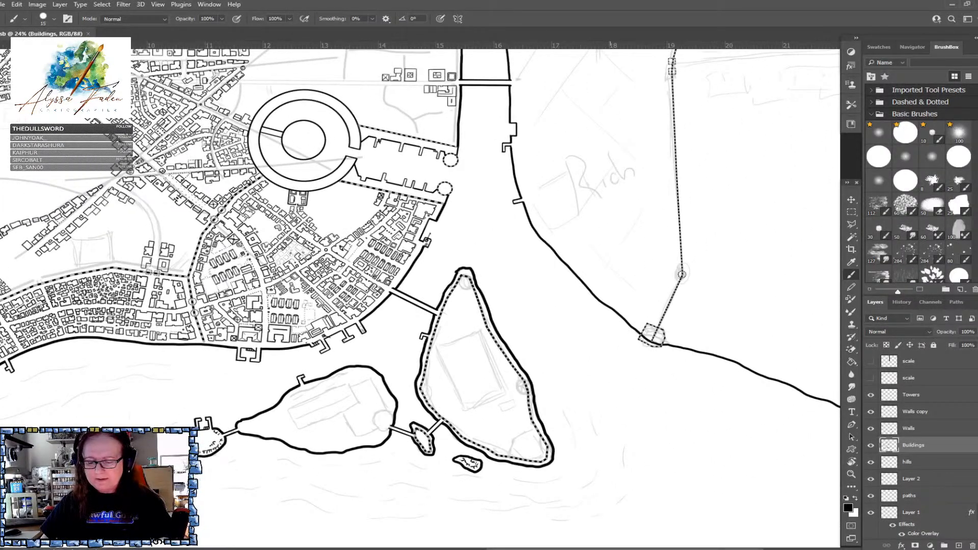
Copy the small round tower at the eastern wall's corner on the Towers layer onto the large island's east wall
scroll(617, 417, "up", 2)
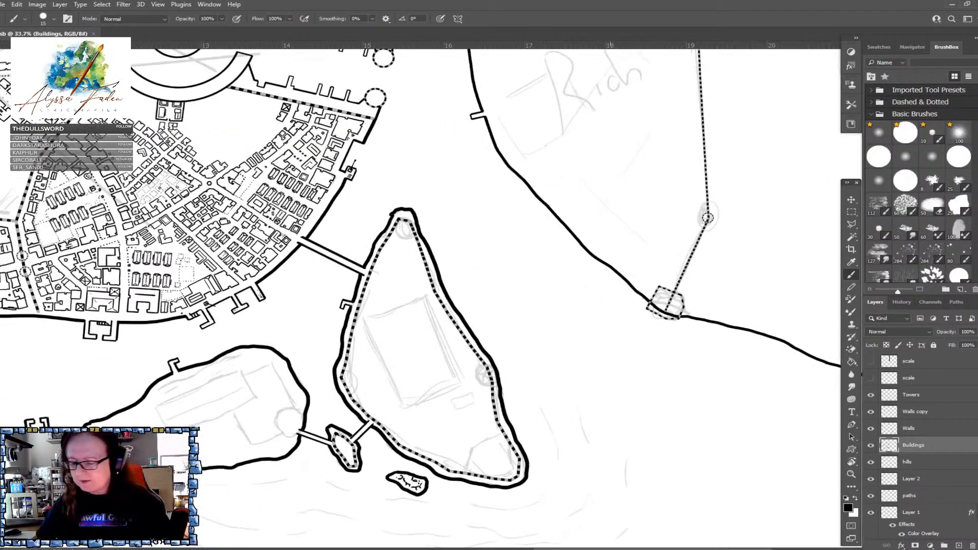
left_click(846, 211)
left_click_drag(693, 230, 726, 205)
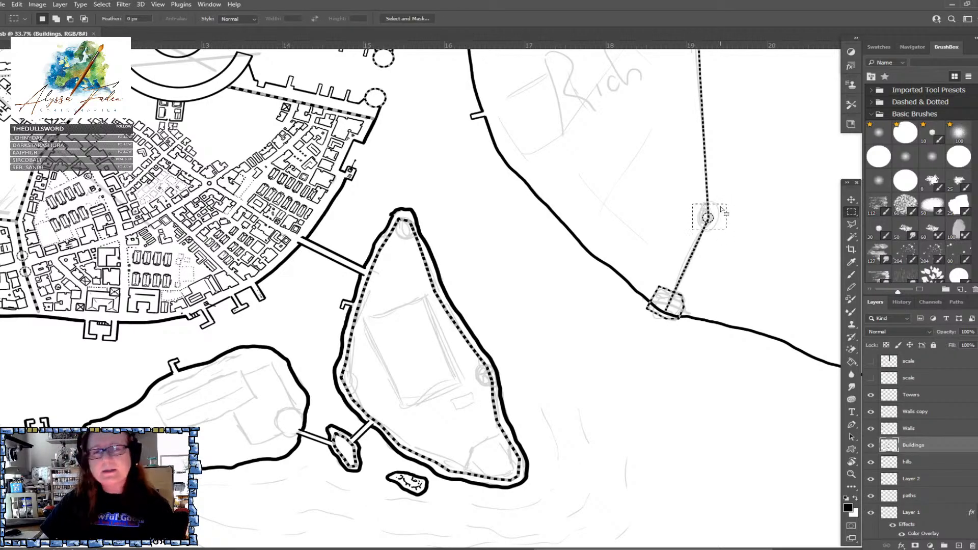
key("v")
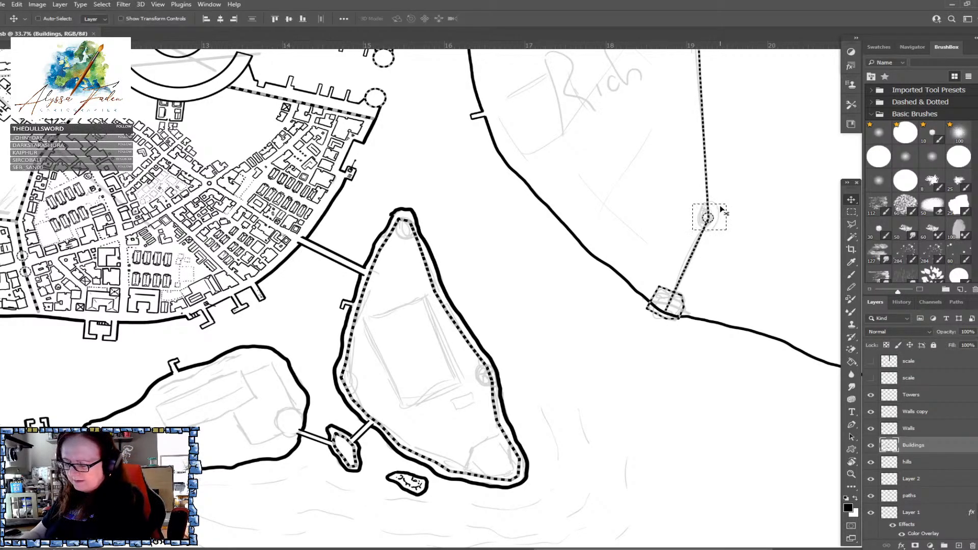
left_click(924, 393)
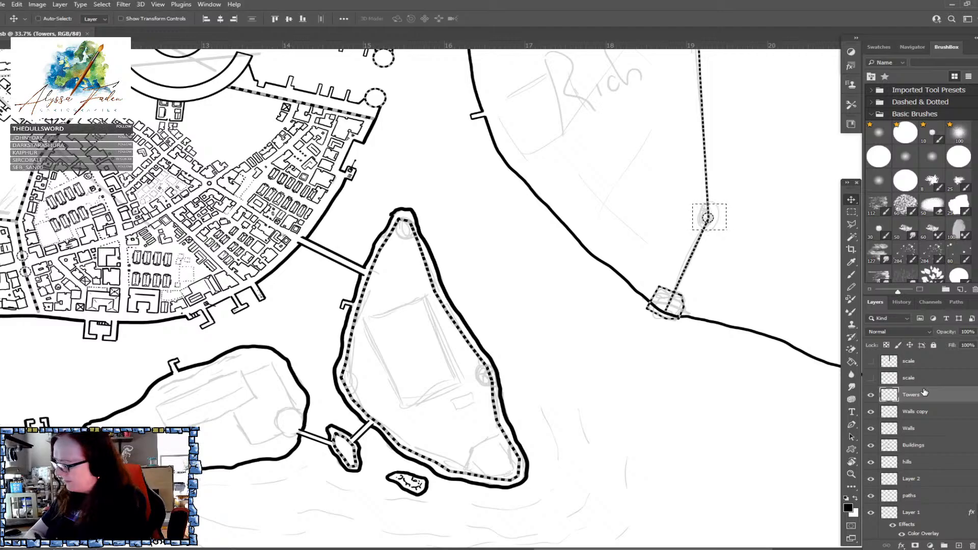
key("ctrl")
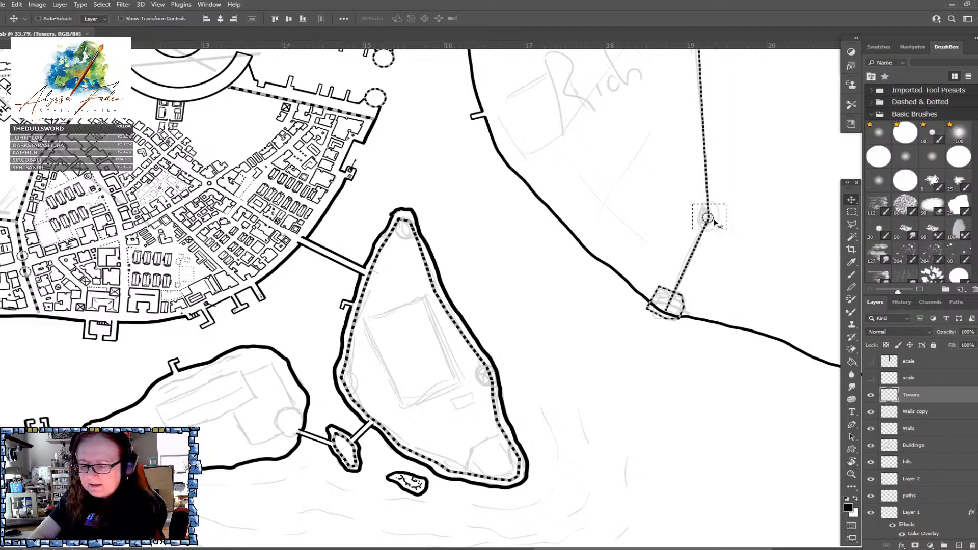
key("alt")
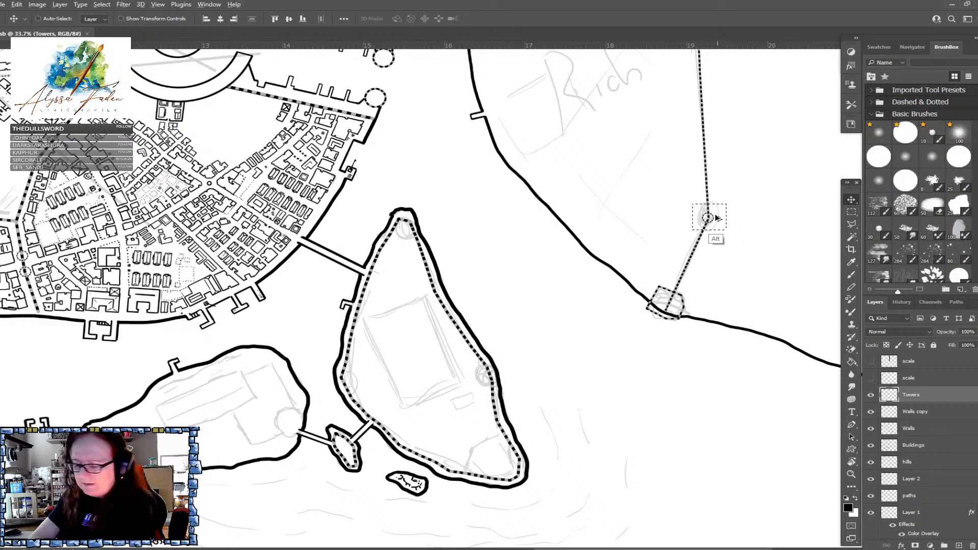
left_click_drag(712, 221, 490, 373)
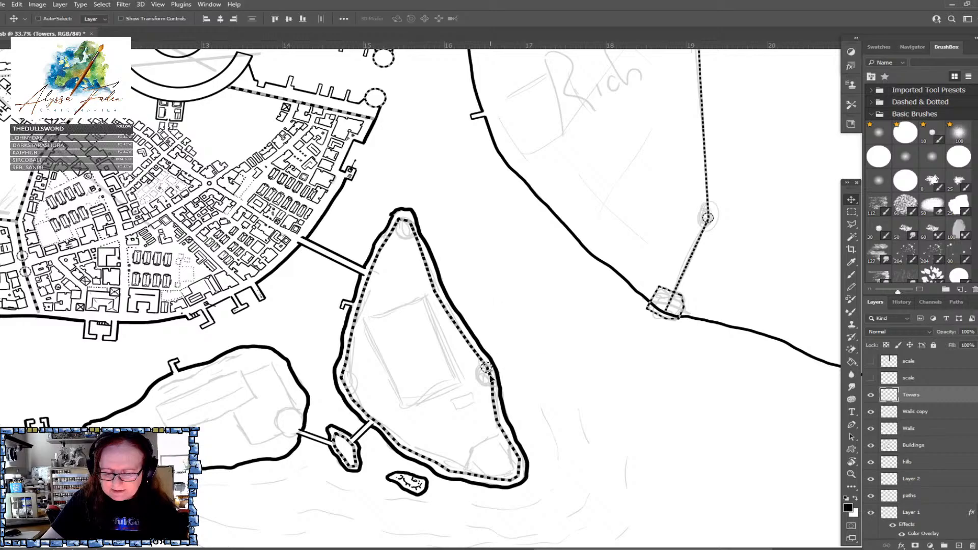
Place further copies of the small round tower at the large island's wall bends and on both sides of its bridge
scroll(490, 374, "up", 3)
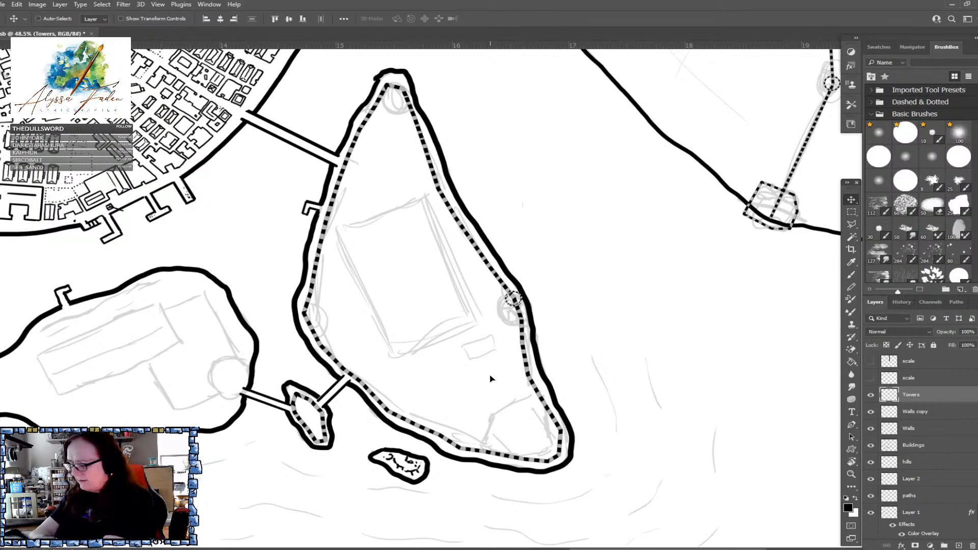
left_click_drag(514, 298, 530, 377)
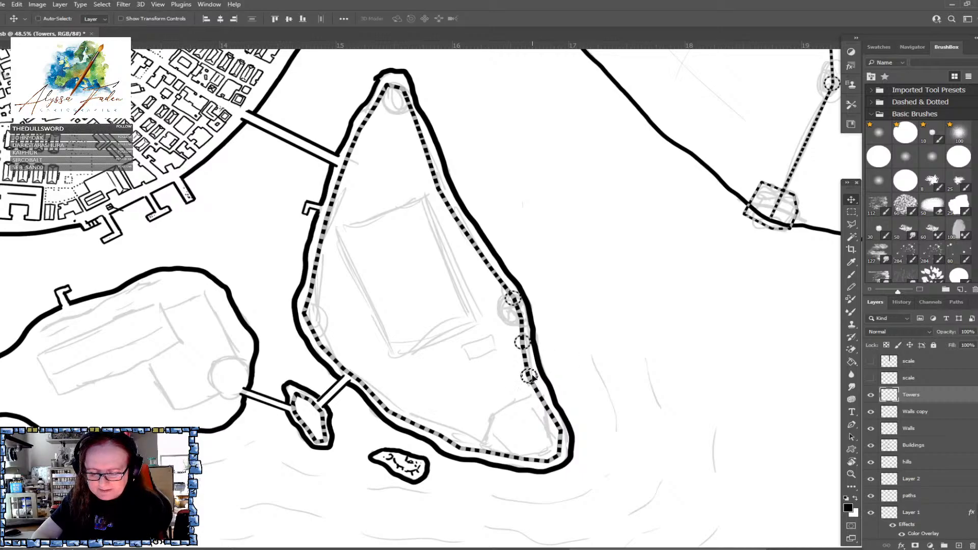
left_click_drag(529, 375, 351, 152)
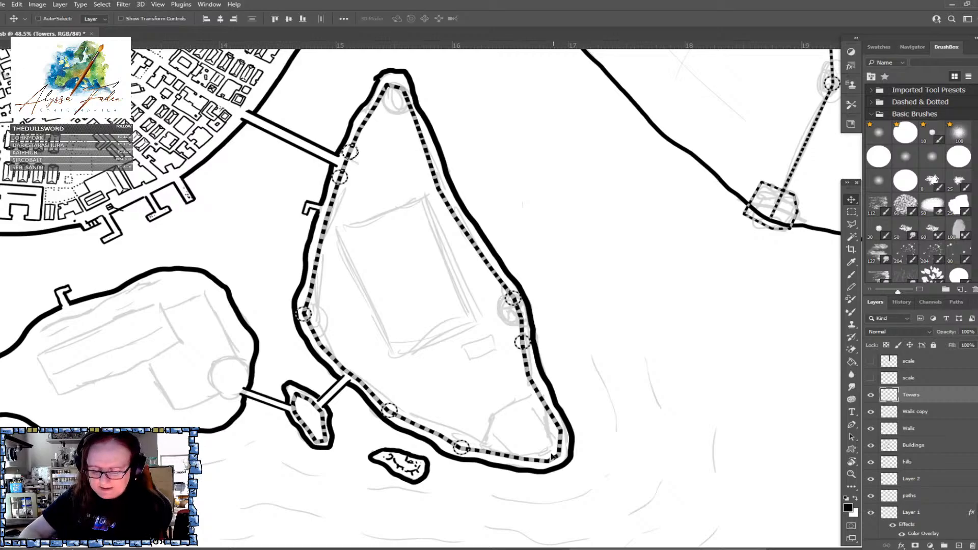
Duplicate the large round tower at the shoreline end of the western city wall into the open water beside it
scroll(543, 475, "down", 4)
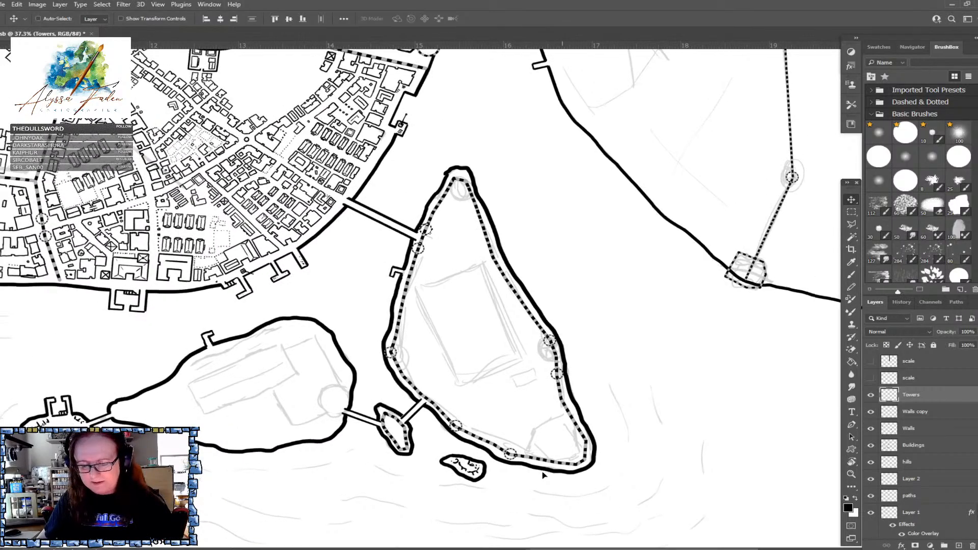
scroll(543, 475, "left", 10)
scroll(543, 474, "up", 5)
scroll(543, 475, "down", 3)
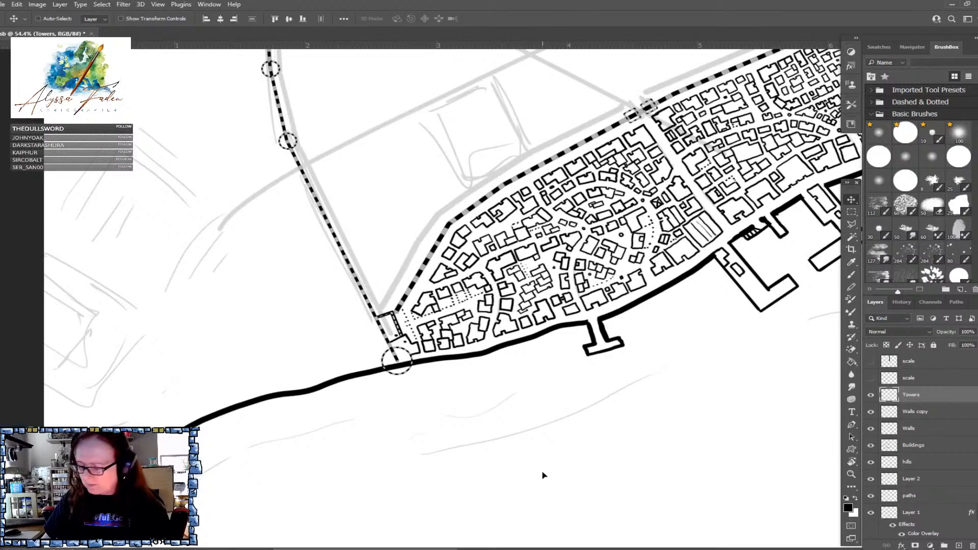
left_click(851, 212)
left_click_drag(355, 406, 431, 340)
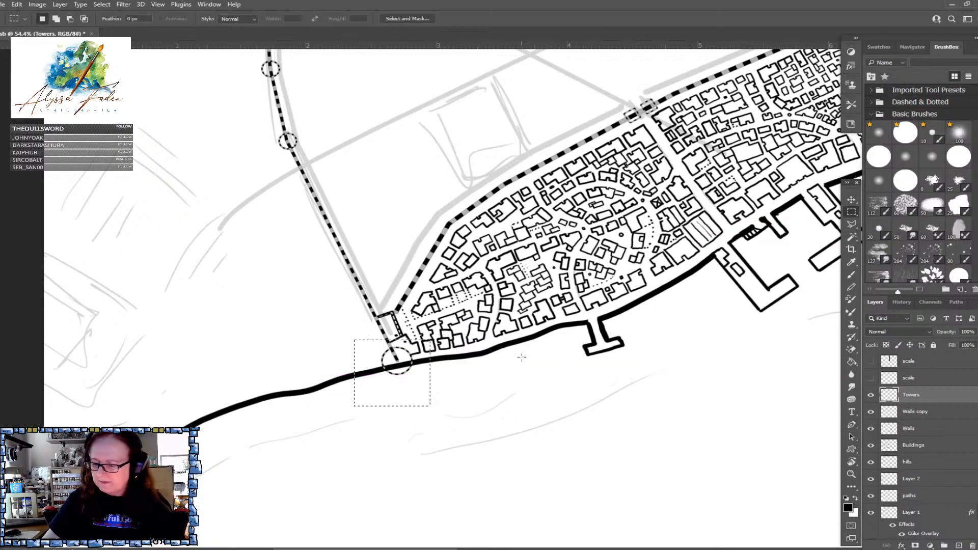
left_click(850, 200)
left_click_drag(401, 362, 731, 415)
Move the duplicated large tower across the map onto the wall at the large island's northern tip
scroll(729, 418, "down", 2)
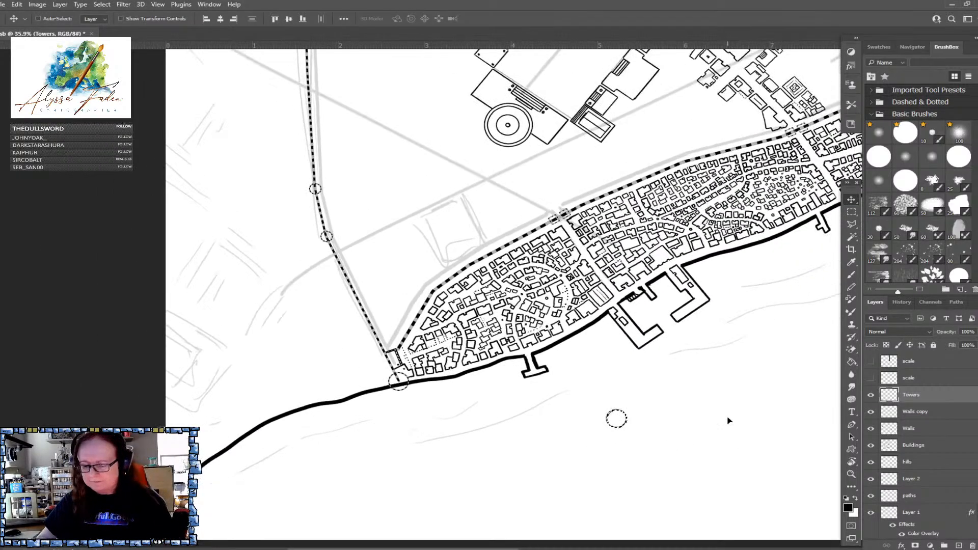
scroll(729, 420, "right", 5)
left_click_drag(178, 392, 690, 253)
scroll(687, 254, "right", 5)
scroll(685, 254, "up", 2)
left_click_drag(241, 318, 672, 194)
scroll(672, 196, "up", 1)
scroll(664, 204, "right", 3)
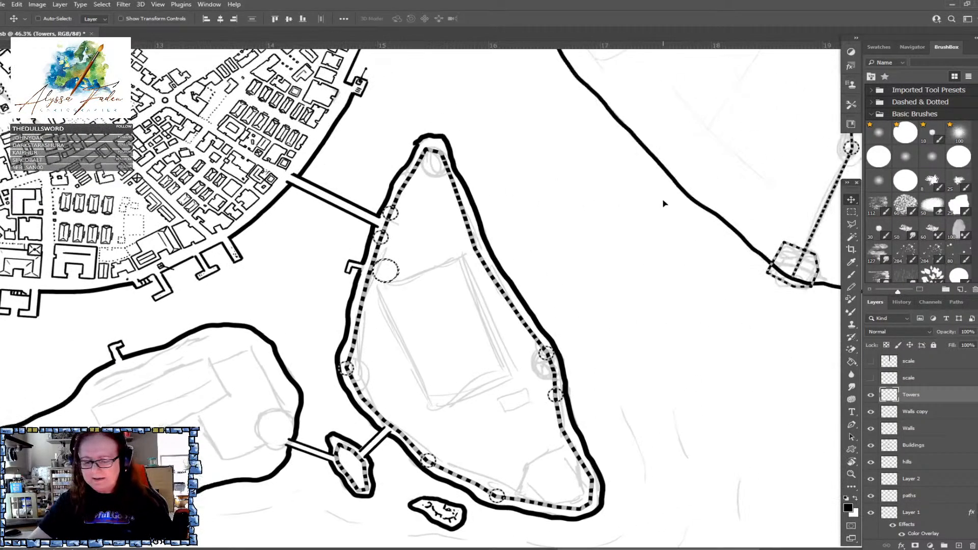
left_click_drag(386, 271, 435, 153)
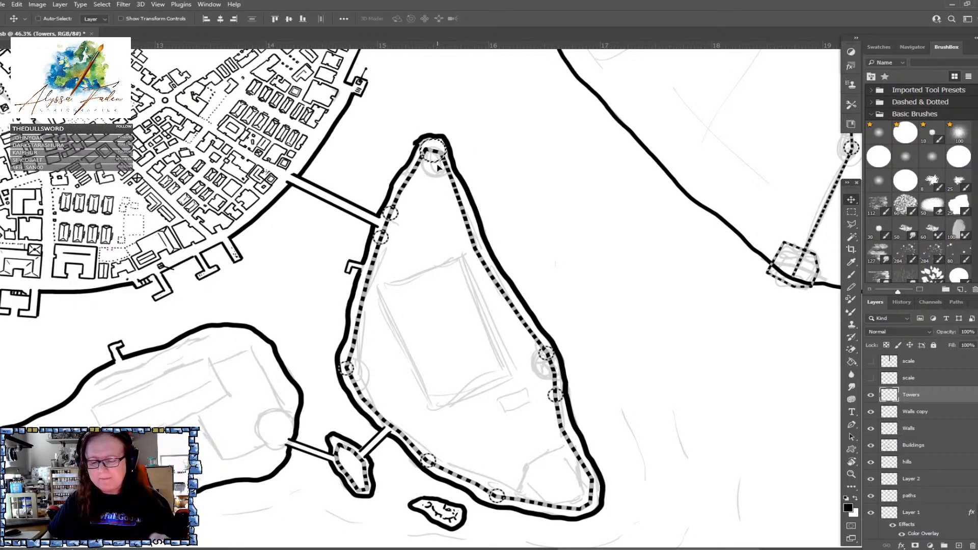
scroll(438, 167, "down", 5)
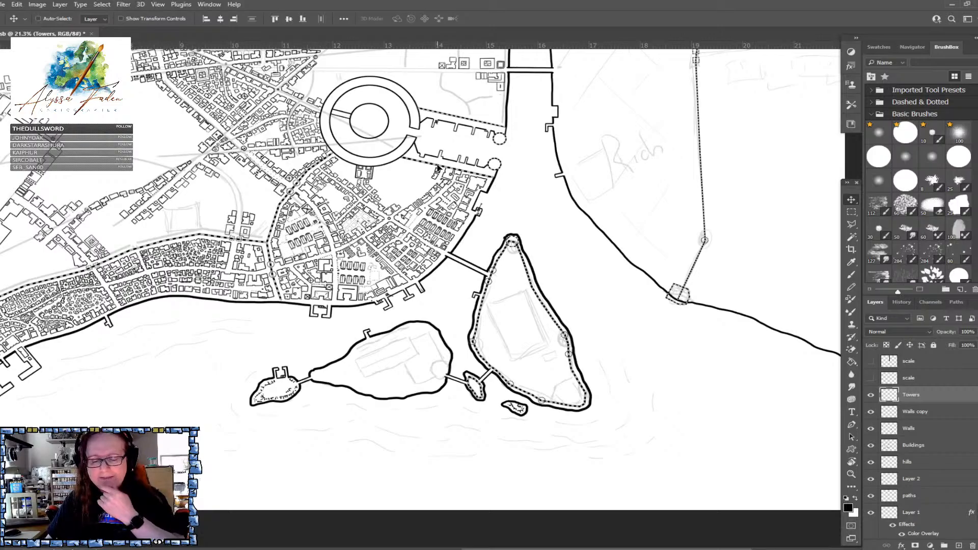
scroll(438, 168, "up", 4)
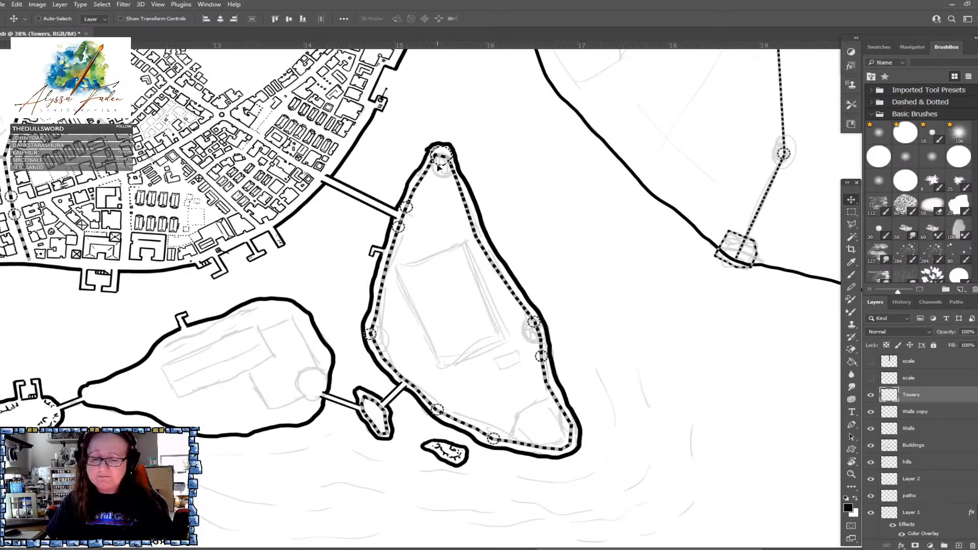
scroll(438, 167, "down", 5)
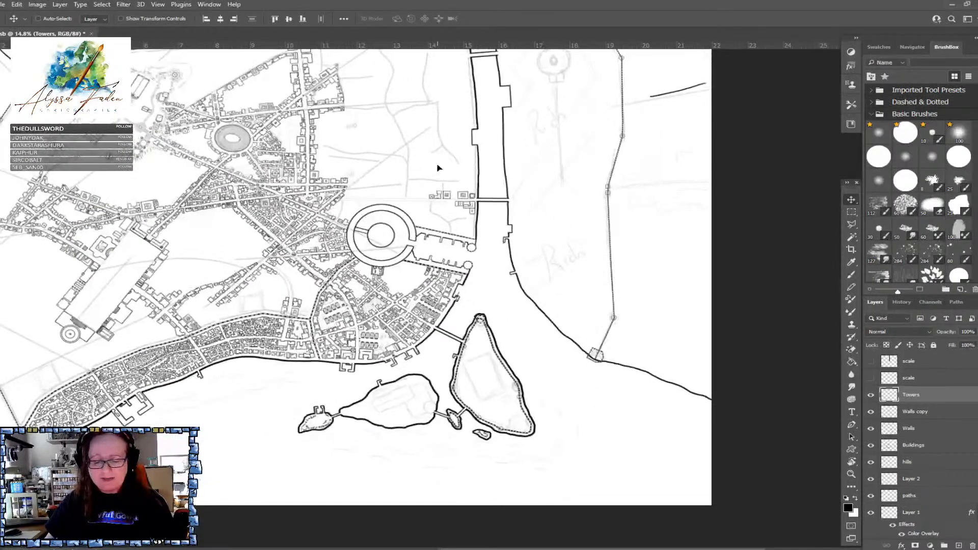
scroll(438, 167, "up", 4)
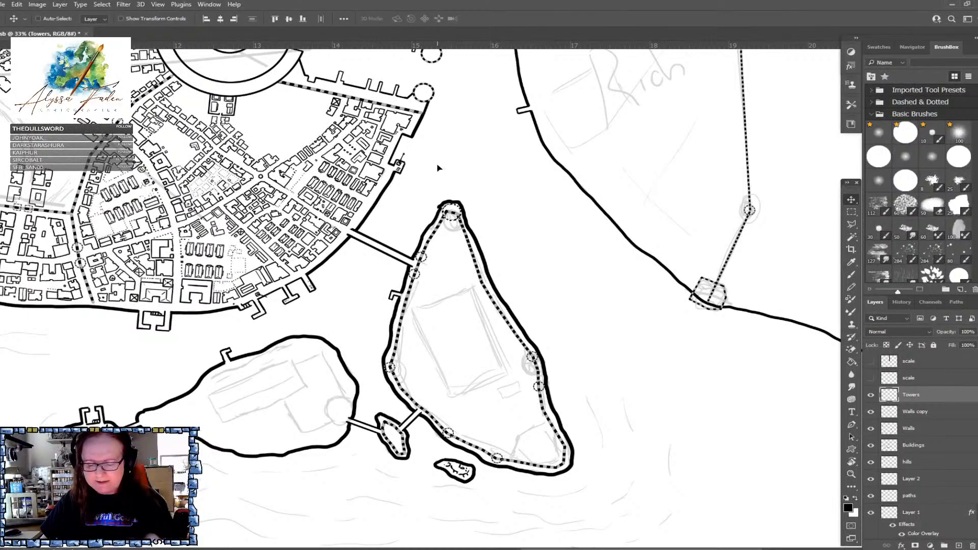
scroll(438, 168, "down", 3)
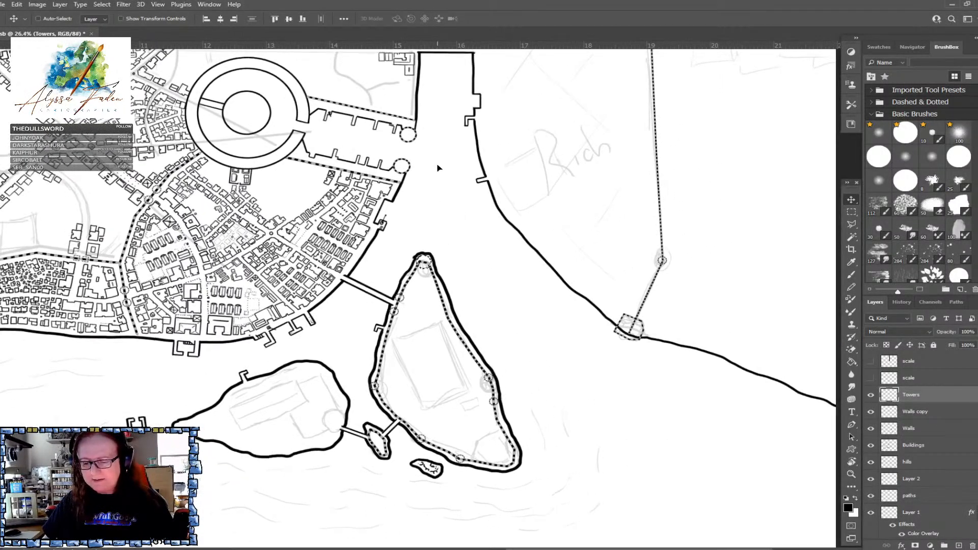
scroll(438, 168, "up", 4)
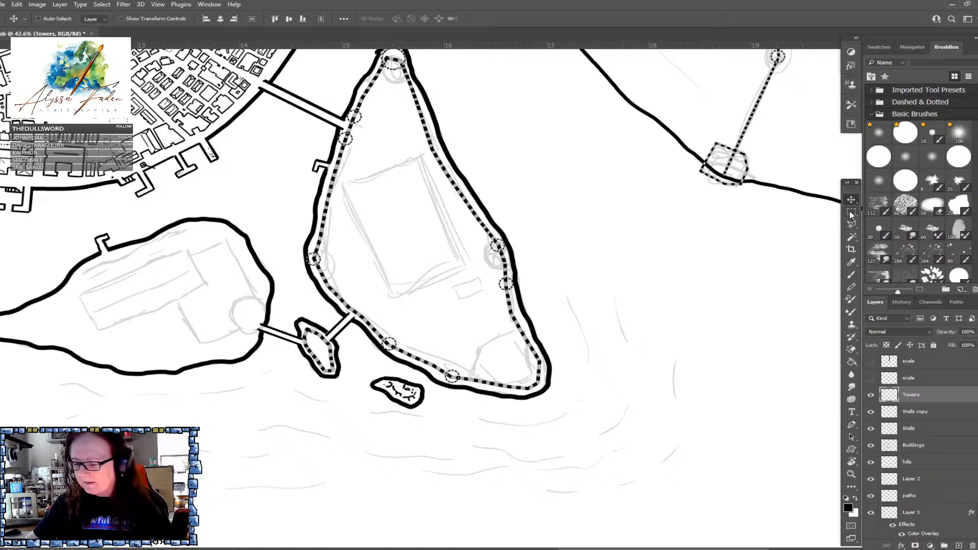
key("m")
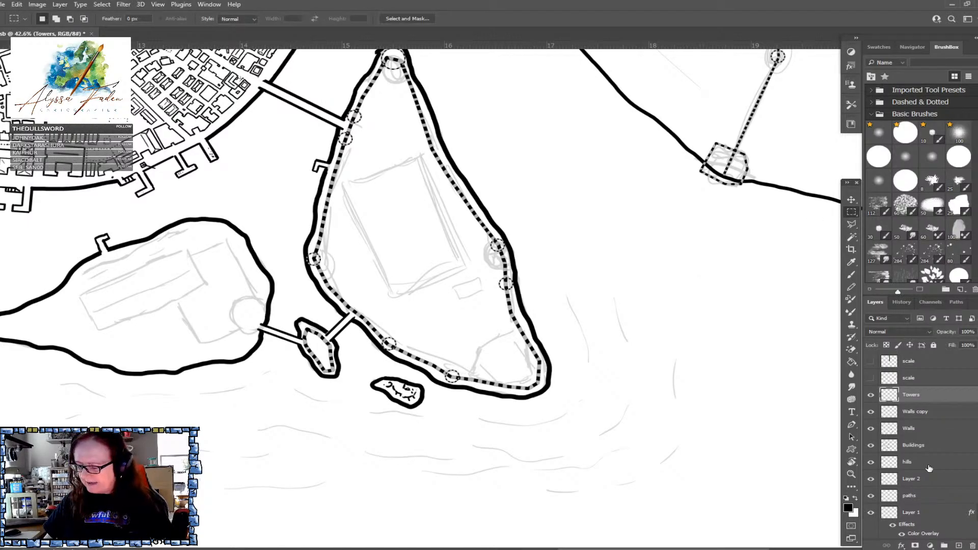
Create a new layer for the inner walls, mark a brush dot on the island's south wall, and move the layer beneath Walls
left_click(917, 411)
left_click(959, 544)
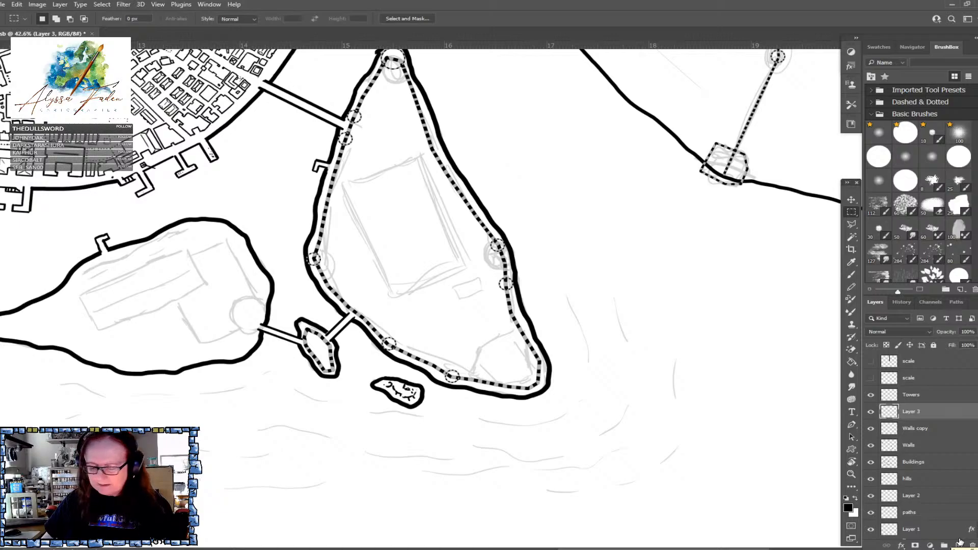
scroll(517, 369, "up", 5)
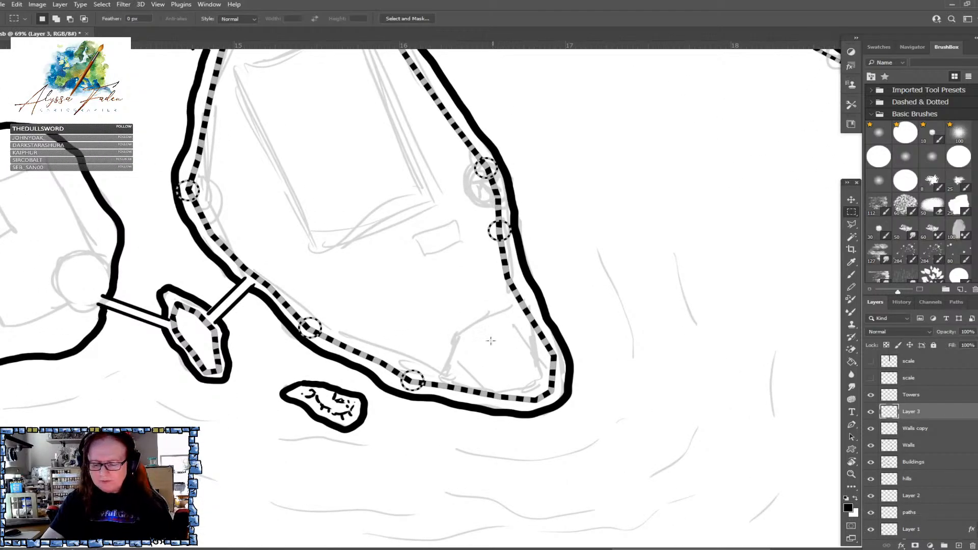
key("b")
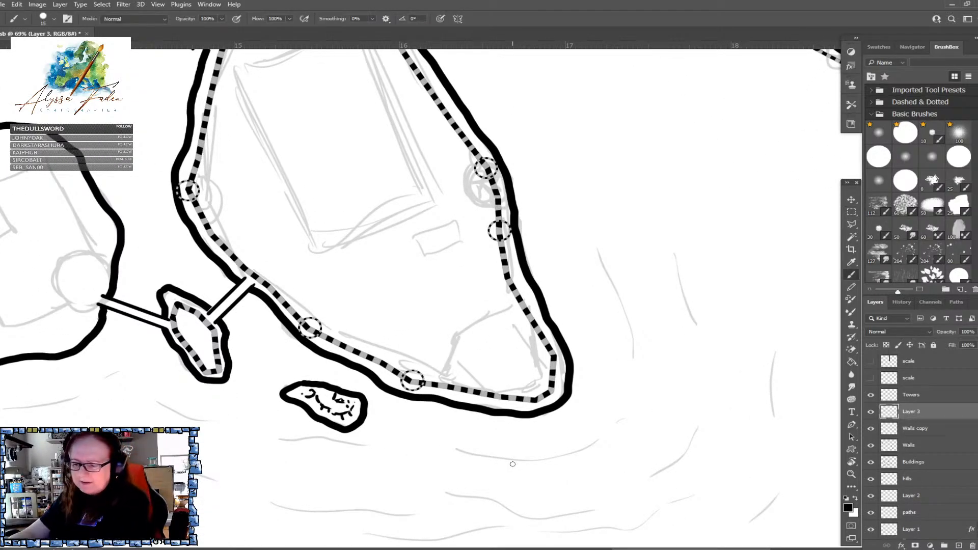
left_click(443, 382)
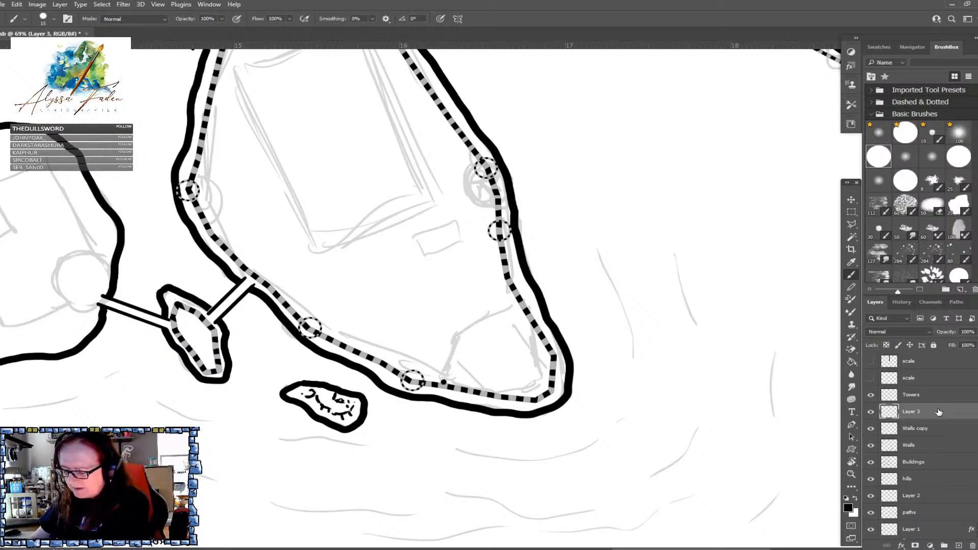
left_click_drag(934, 412, 924, 447)
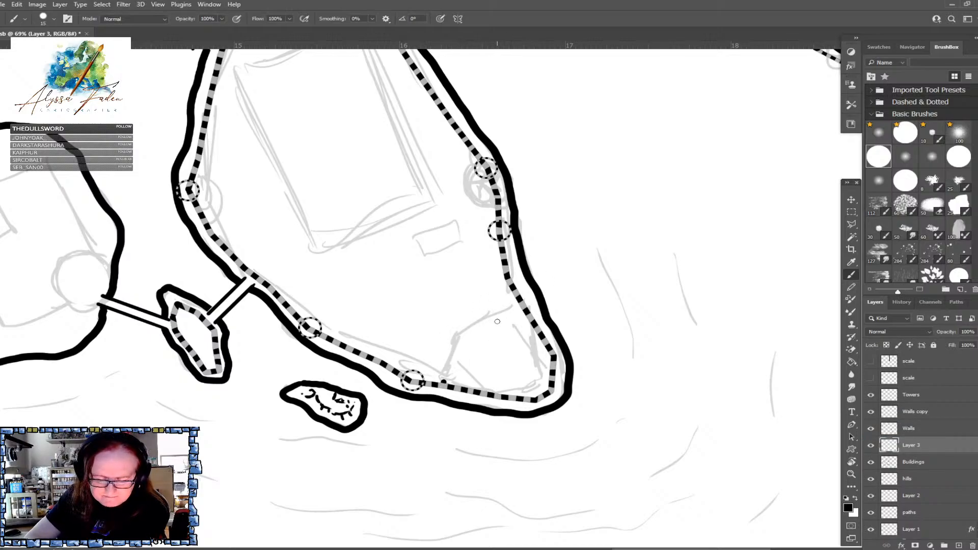
Paint a black wall in straight segments across the large island's southeastern corner, joining its south and east walls
left_click(457, 334)
left_click(444, 382, "shift")
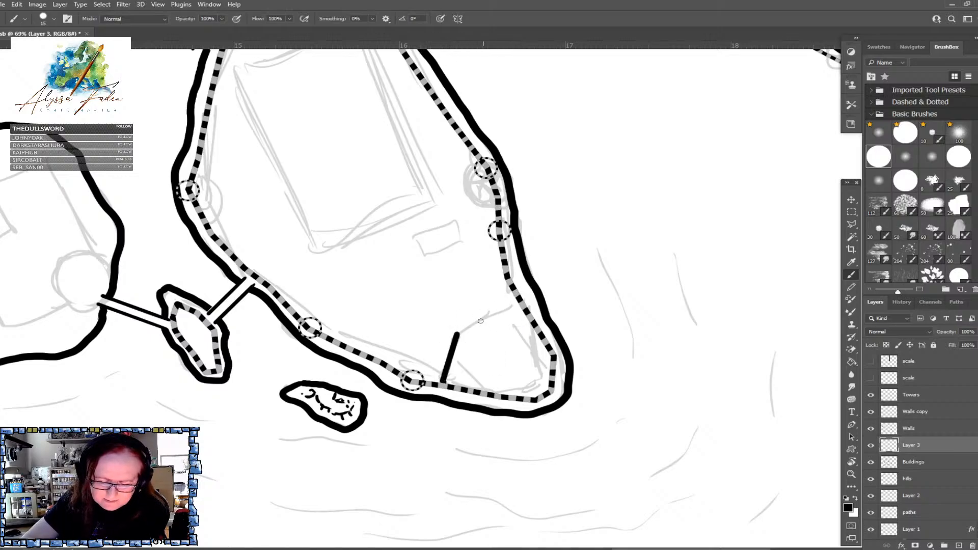
left_click(495, 311, "shift")
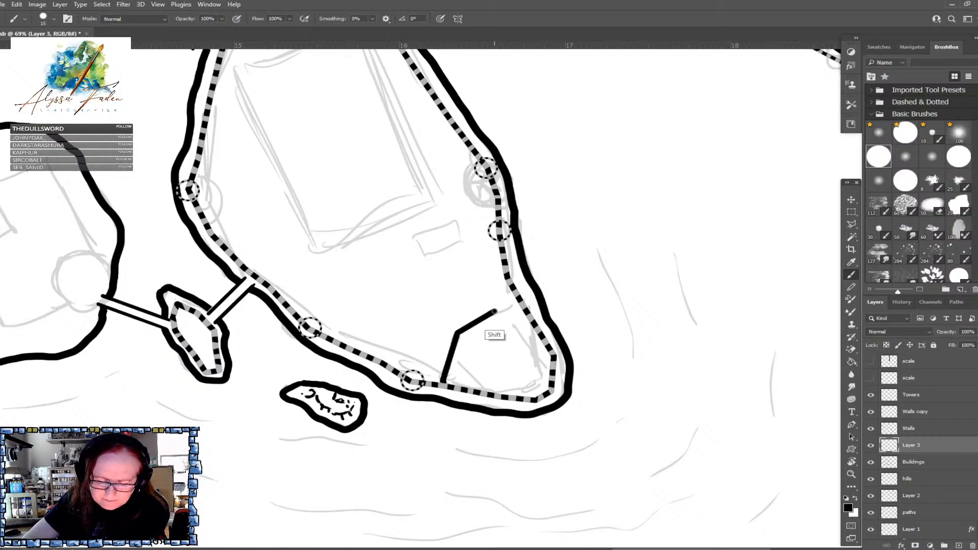
left_click(518, 305, "shift")
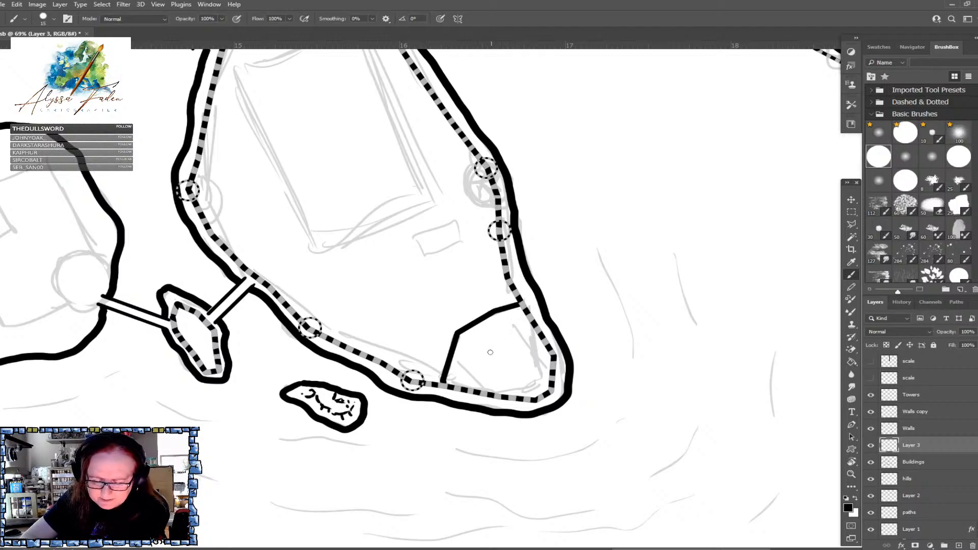
Paint a closed five-sided black enclosure in straight segments inside the walled southeastern corner of the island
left_click(478, 352)
left_click(517, 334, "shift")
left_click(537, 369, "shift")
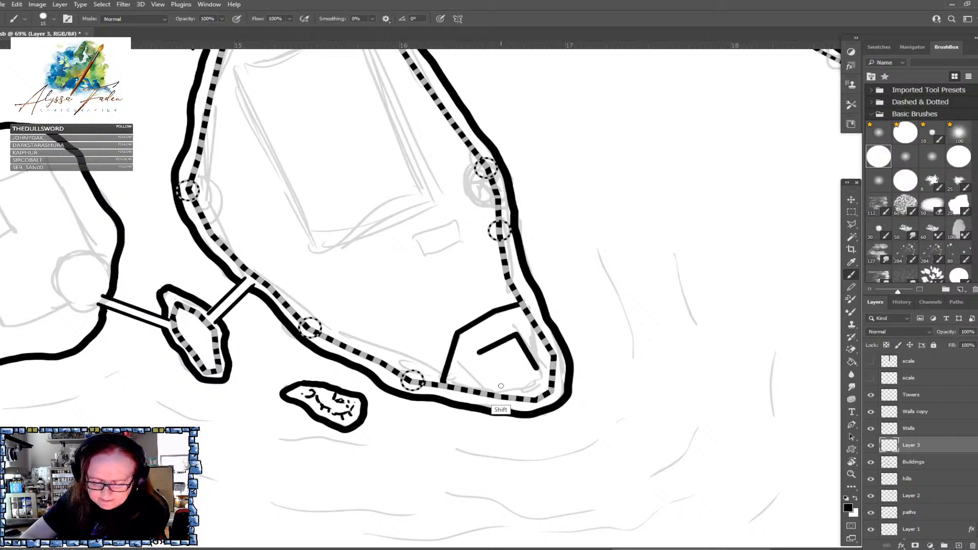
left_click(496, 386, "shift")
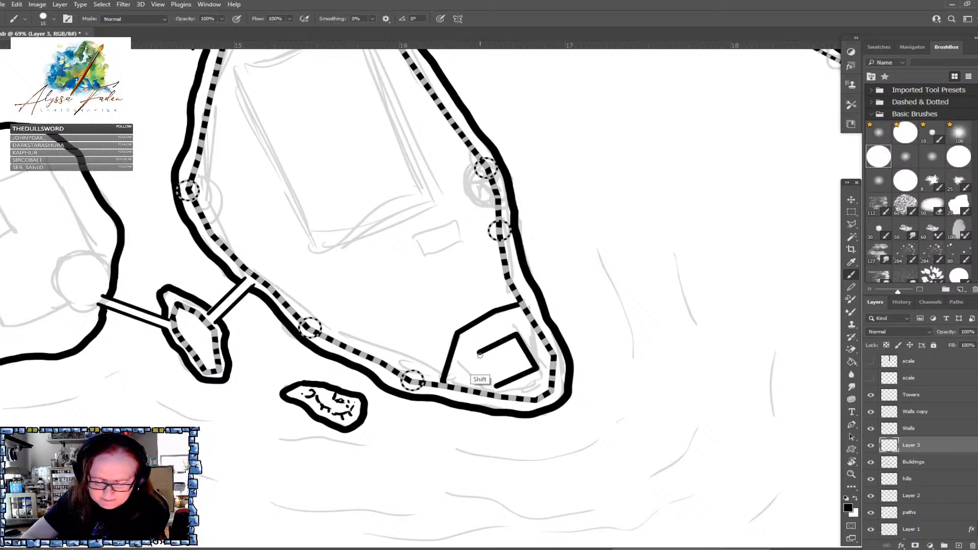
key("ctrl+z")
left_click(516, 377, "shift")
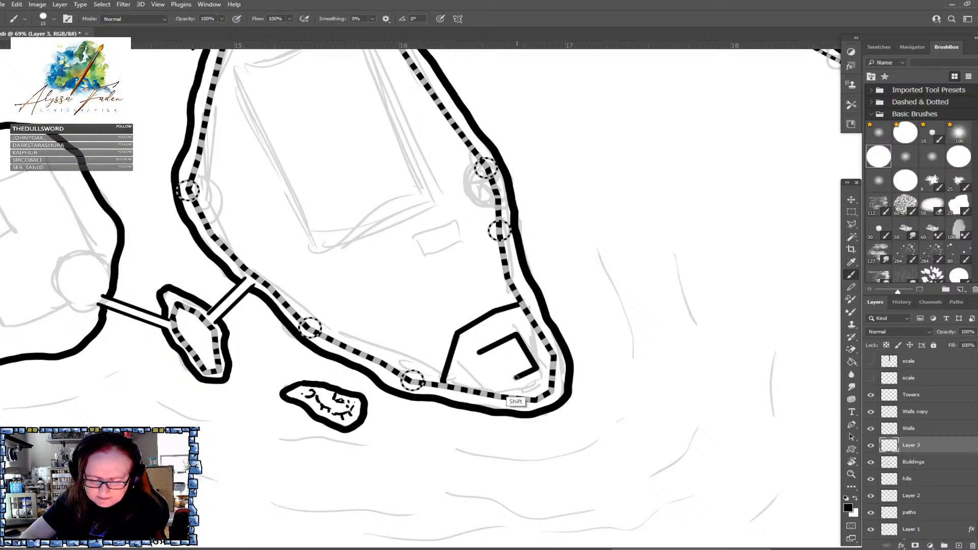
left_click(490, 376, "shift")
left_click(477, 353, "shift")
Duplicate the inner walls layer and give the copy a grey Color Overlay of 989898
scroll(562, 381, "down", 5)
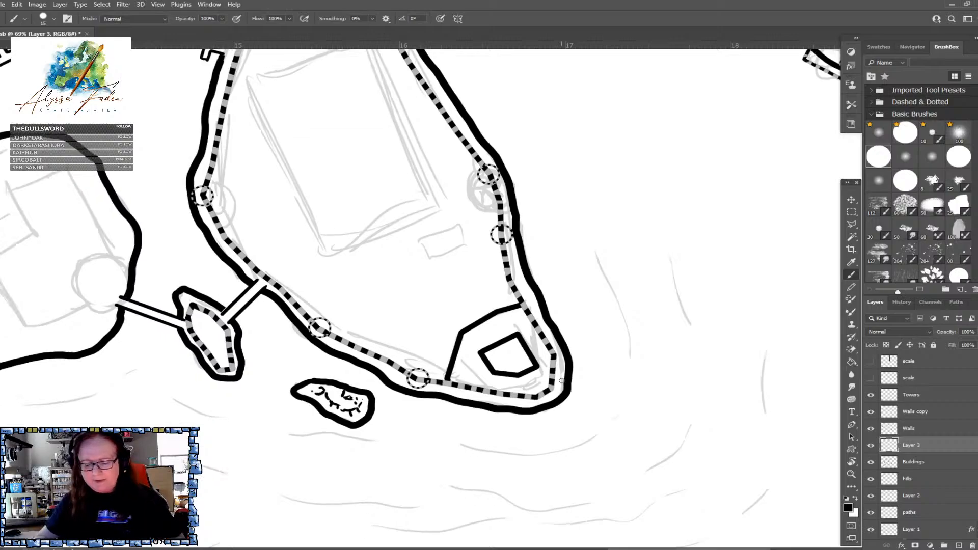
scroll(562, 380, "up", 4)
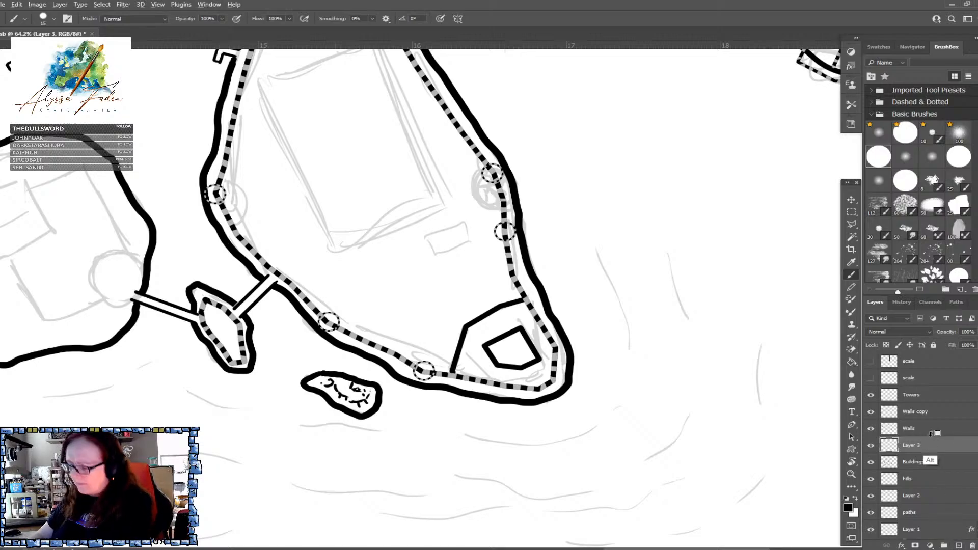
left_click_drag(920, 445, 924, 437)
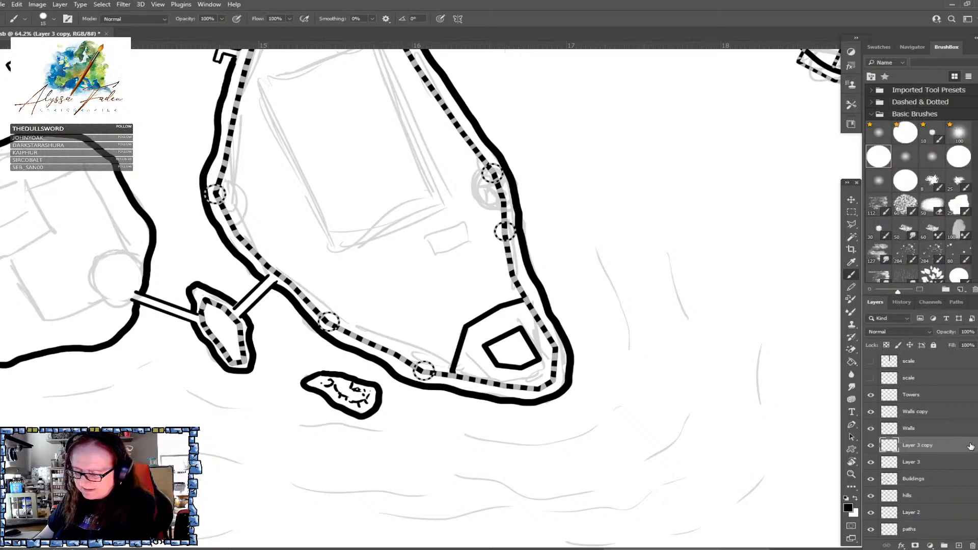
key("space")
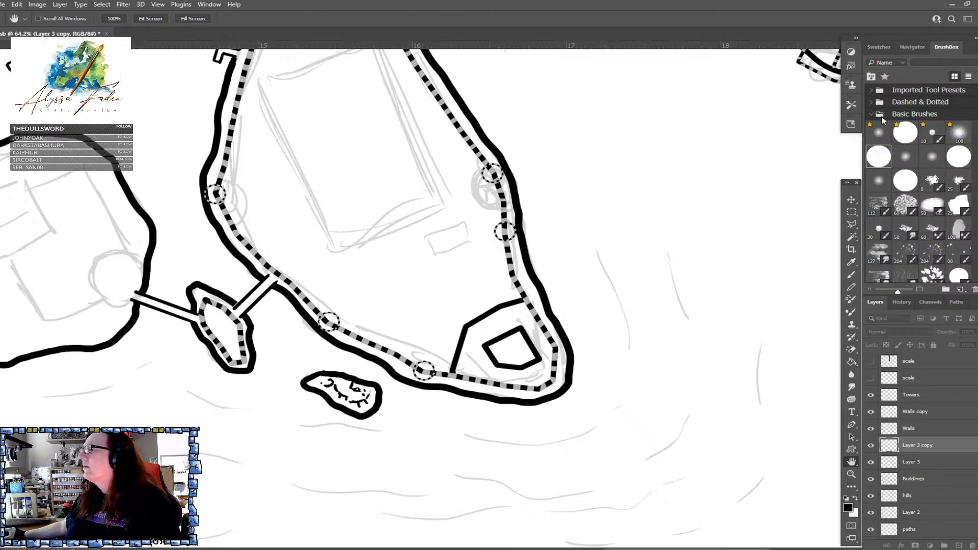
left_click_drag(418, 197, 512, 84)
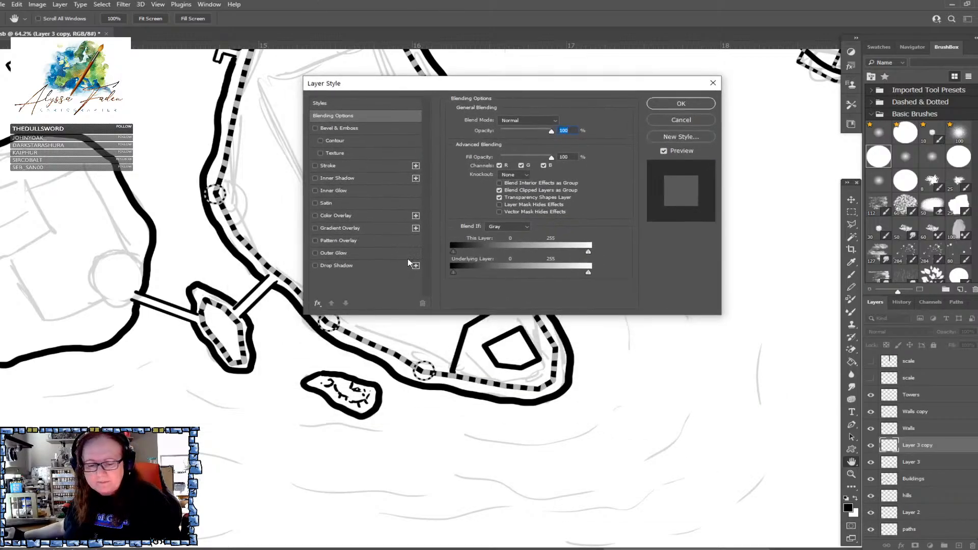
left_click(348, 219)
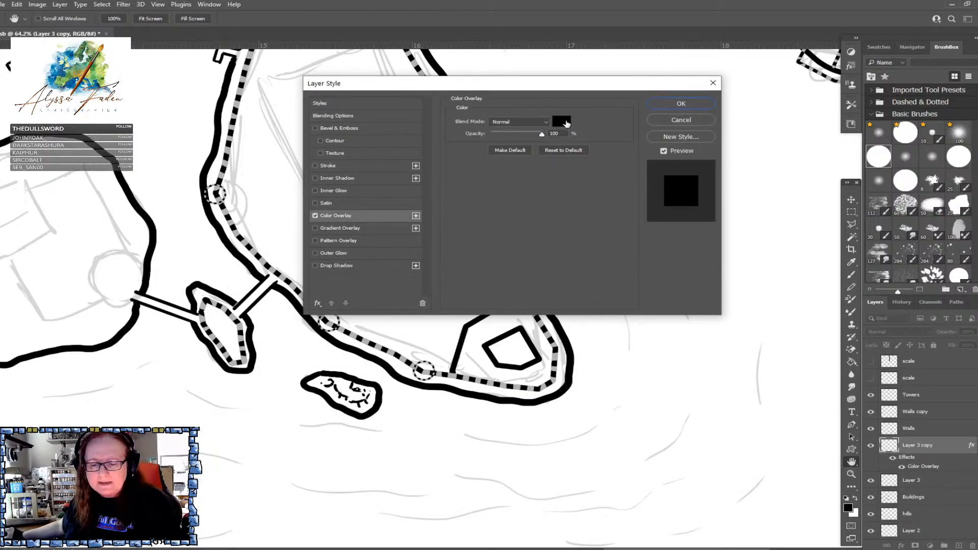
left_click(562, 121)
left_click(727, 417)
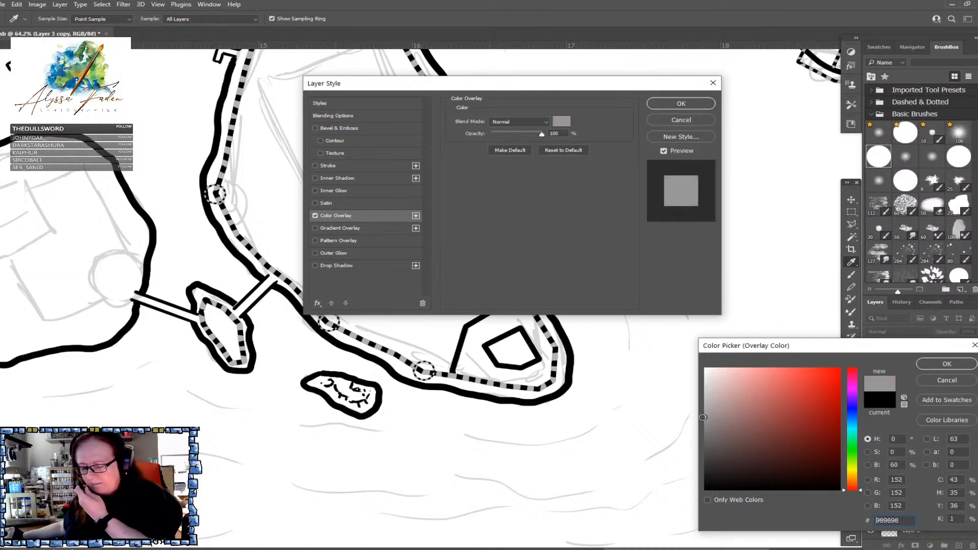
key("Return")
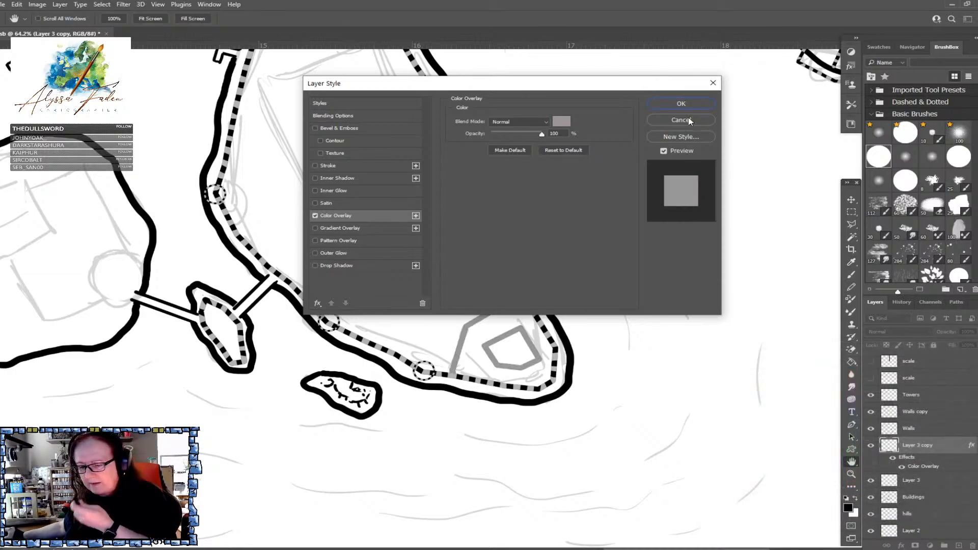
left_click(682, 104)
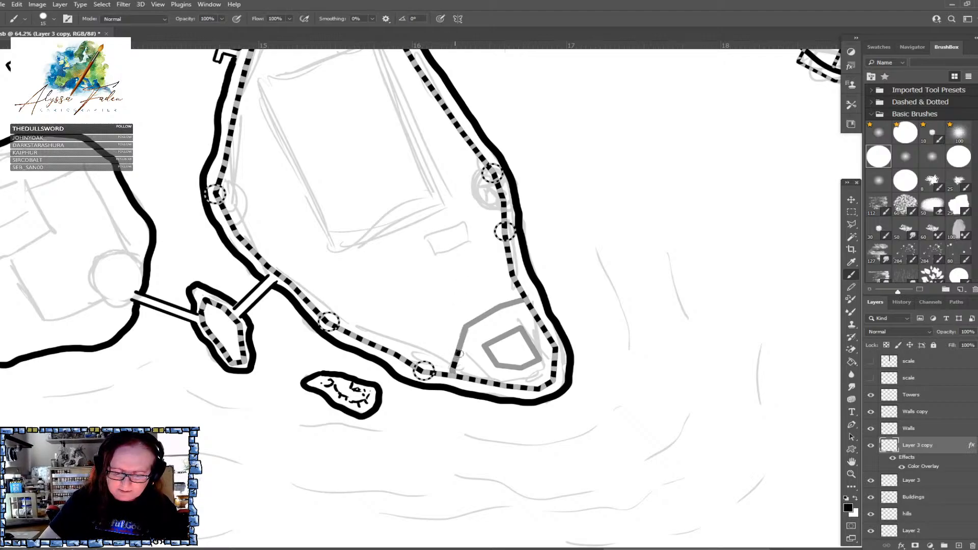
Erase evenly spaced gaps in the grey copy along the corner wall and the five-sided enclosure to form black-and-grey dashes
left_click(465, 329)
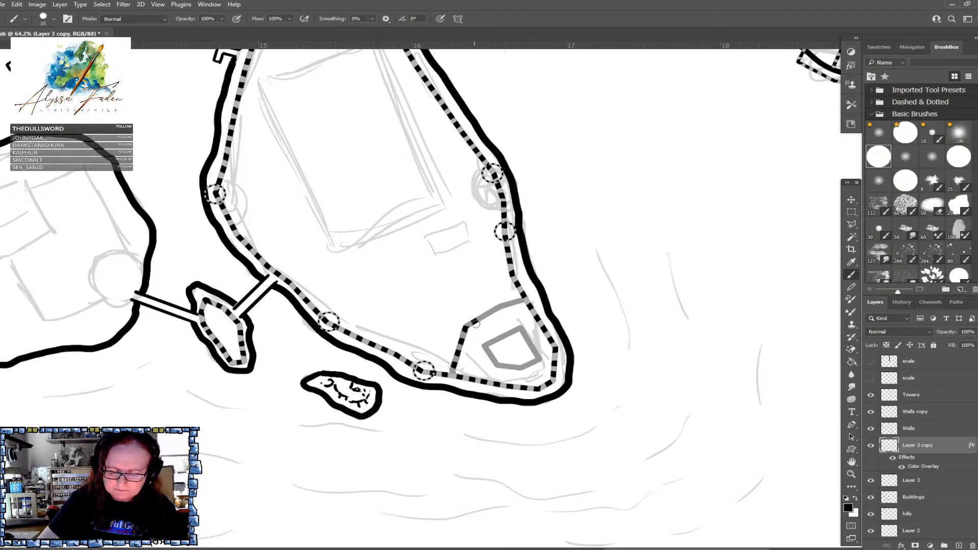
mouse_move(484, 314)
left_mouse_down()
mouse_move(506, 313)
mouse_move(524, 300)
left_mouse_up()
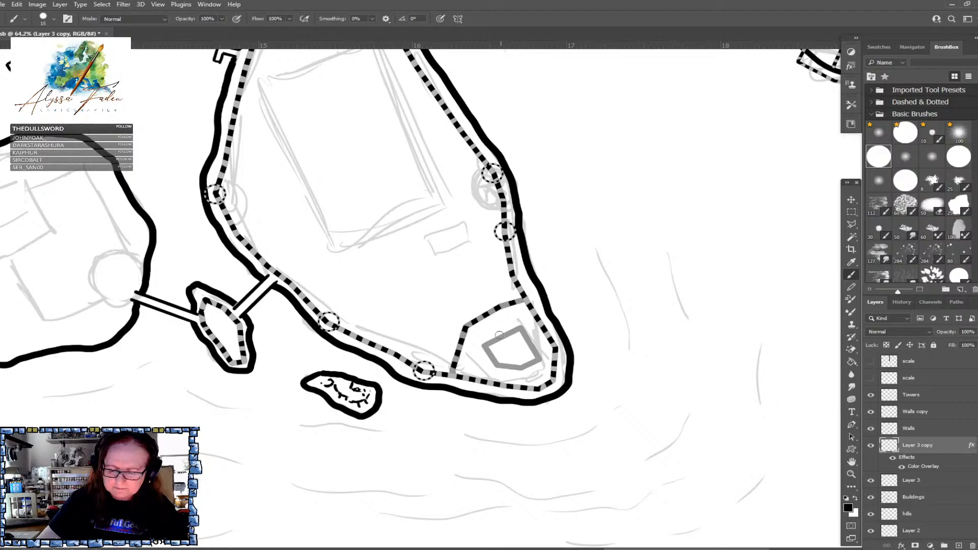
left_click(486, 346)
left_click_drag(522, 328, 519, 332)
left_click(498, 365)
left_click(520, 366)
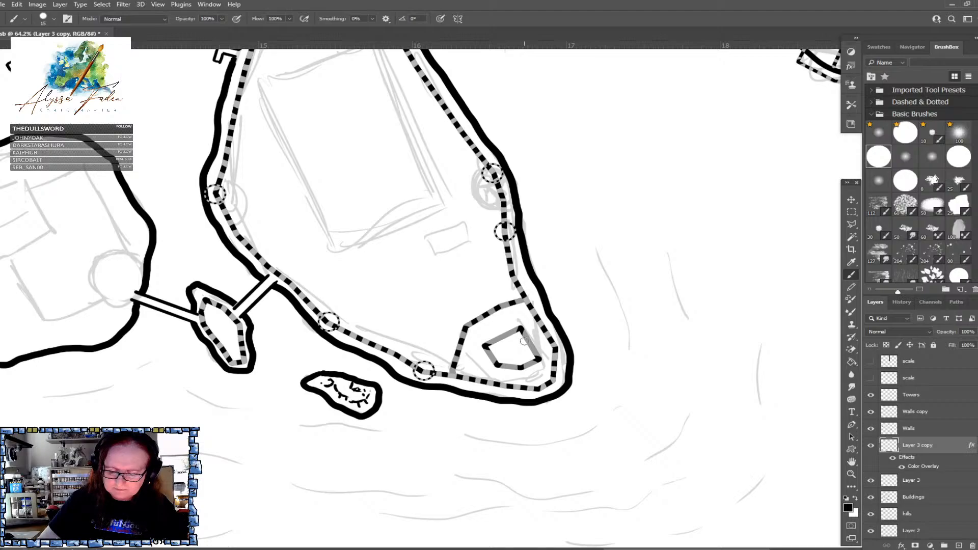
left_click(535, 349)
left_click_drag(494, 337, 498, 341)
left_click(508, 330)
left_click_drag(511, 362, 509, 364)
left_click(527, 362)
Merge Layer 3, its copy, Walls and Walls copy into a single walls layer
scroll(543, 397, "down", 5)
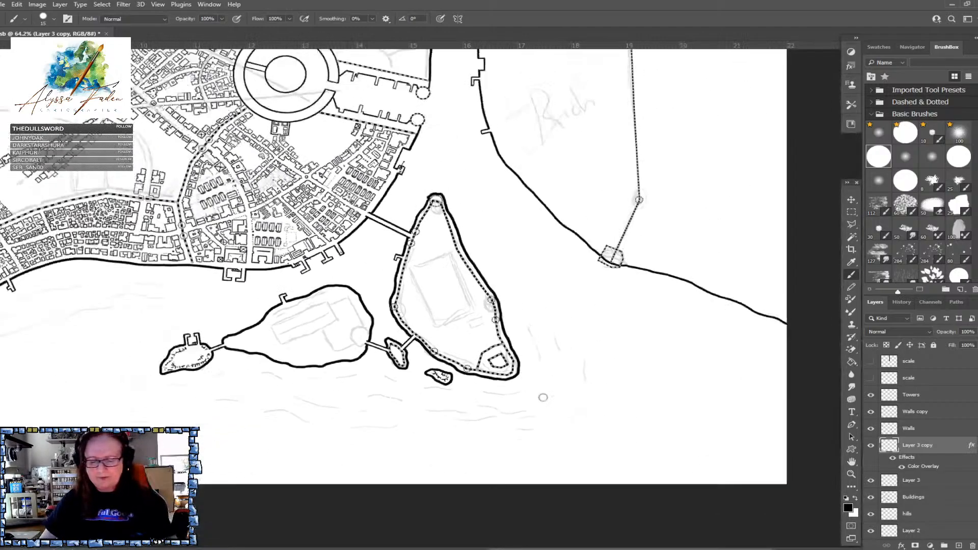
scroll(543, 398, "up", 5)
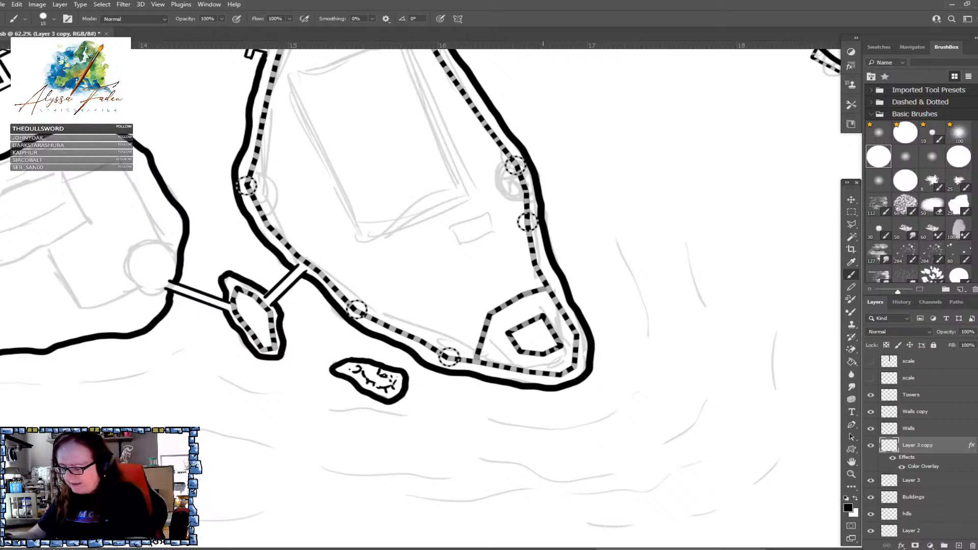
left_click(937, 482)
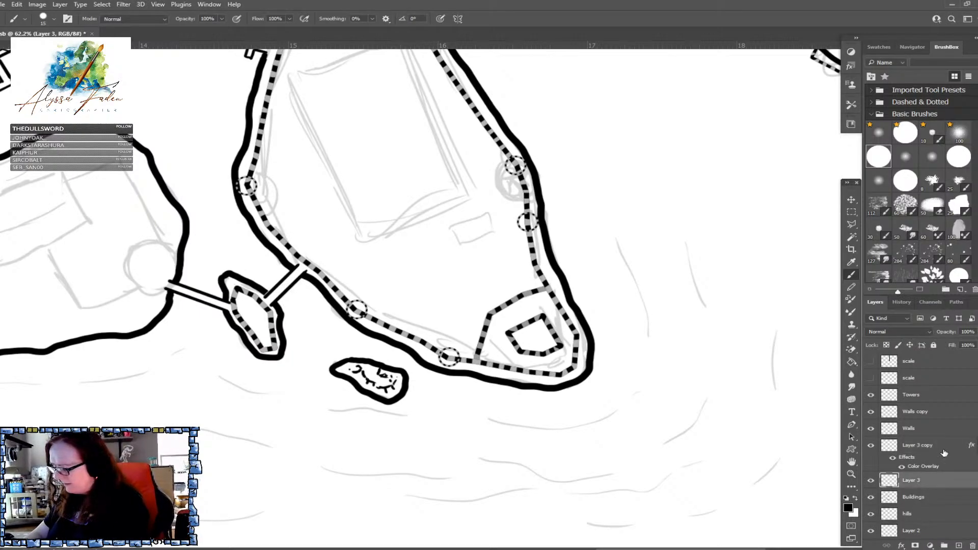
left_click(936, 416, "shift")
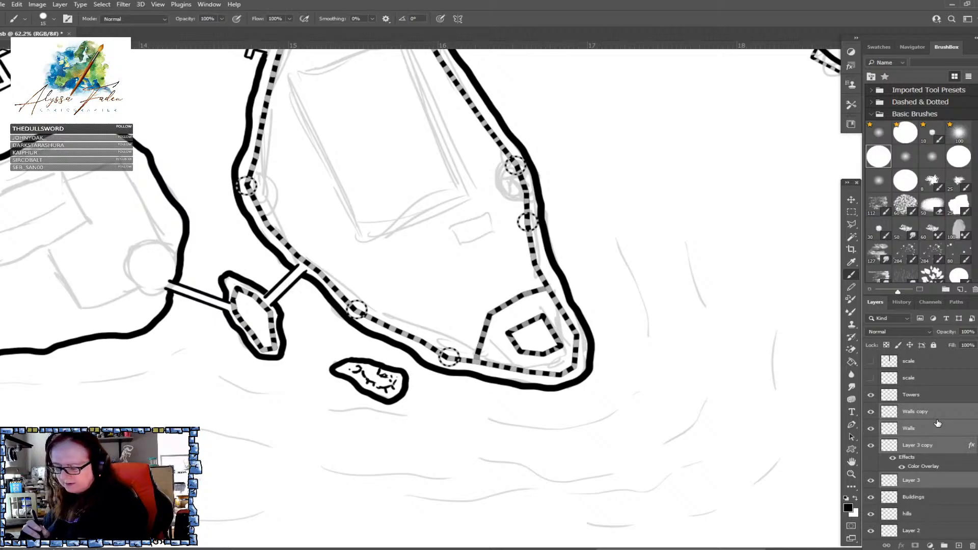
key("ctrl+e")
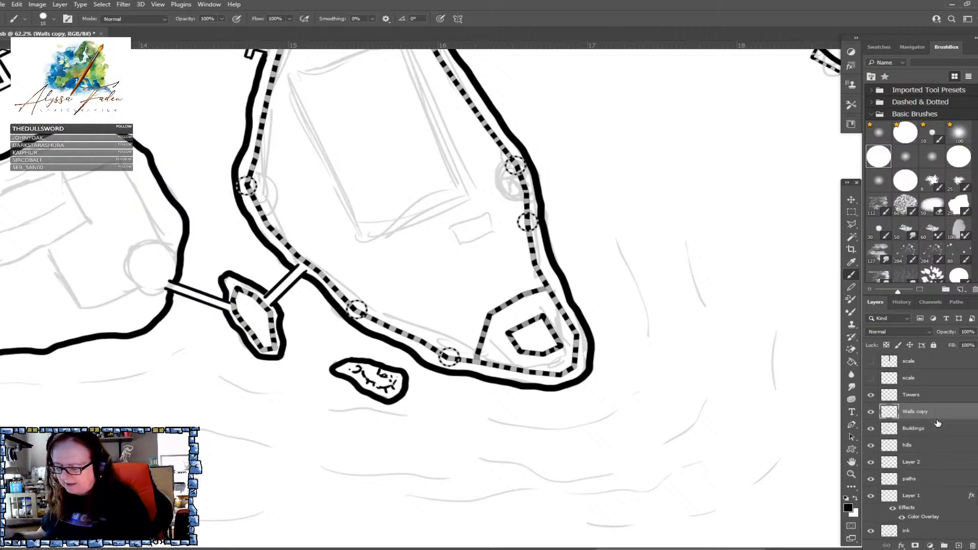
Make the paths layer active and set the foreground colour to grey a8a7a7
left_click(935, 481)
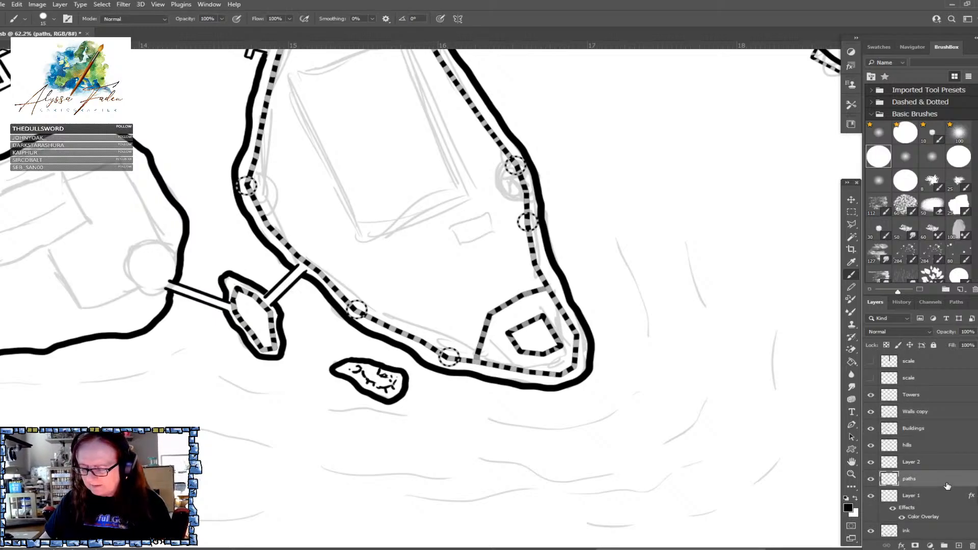
left_click(848, 508)
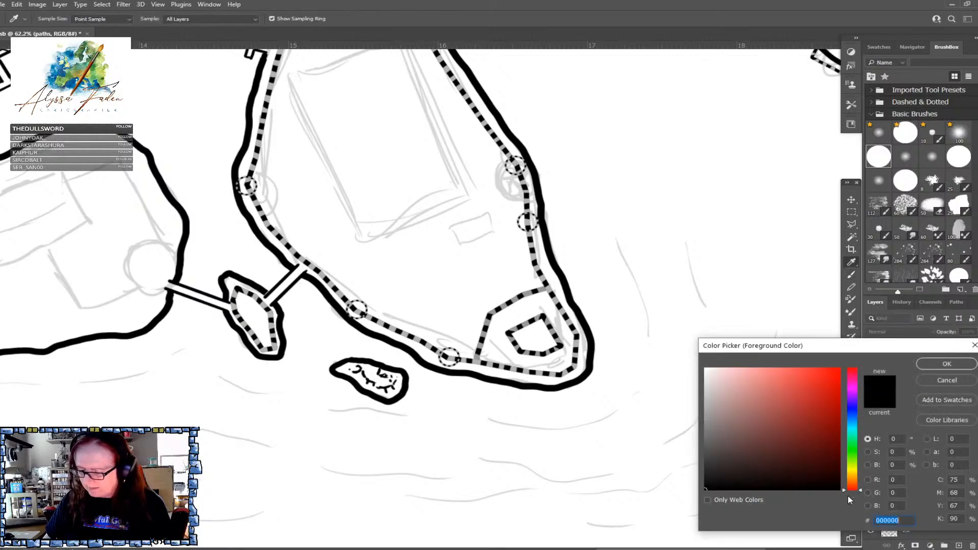
type("a8a7a7")
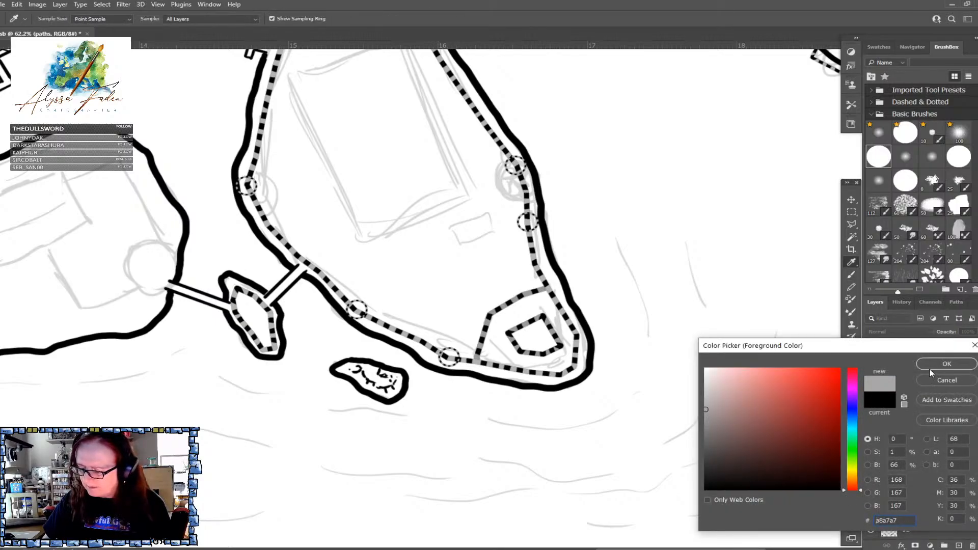
left_click(926, 365)
Examine the existing cobbled paths in the northwestern hilltop park and browse the brush library for a matching cobble brush
scroll(420, 299, "down", 5)
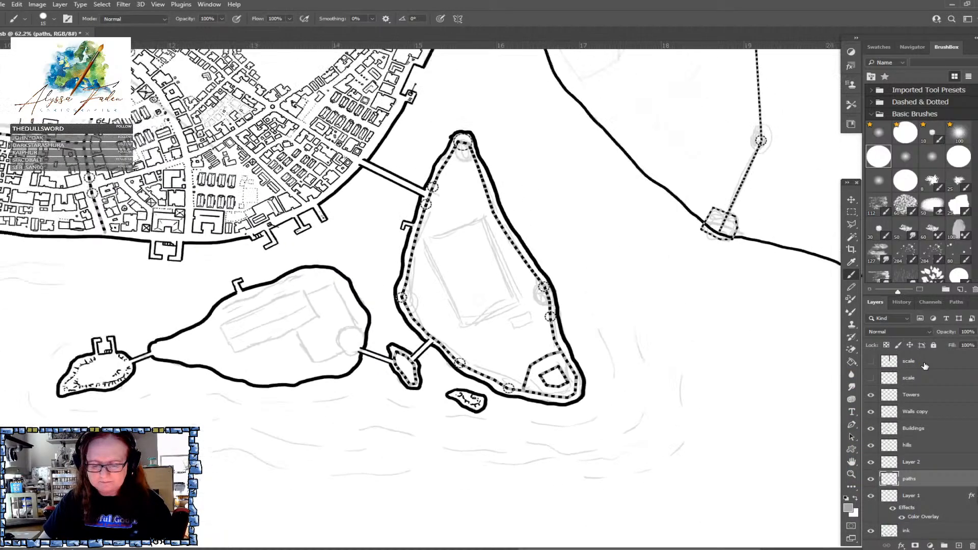
scroll(421, 298, "left", 8)
scroll(420, 299, "up", 4)
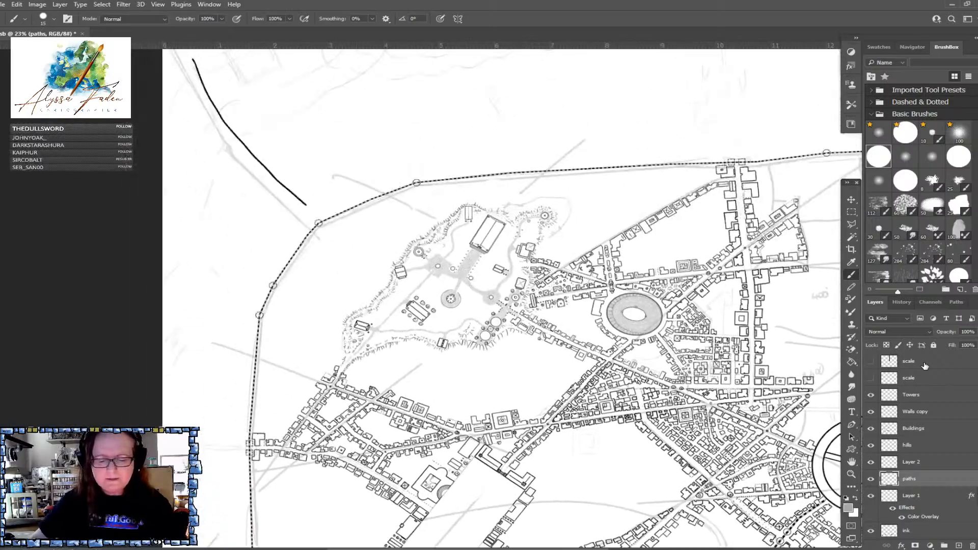
scroll(395, 321, "up", 8)
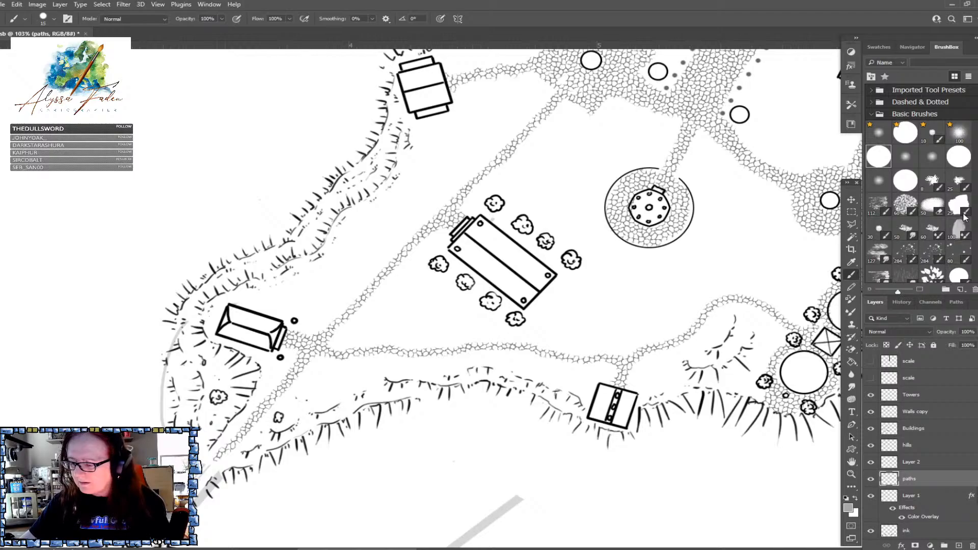
scroll(964, 216, "down", 10)
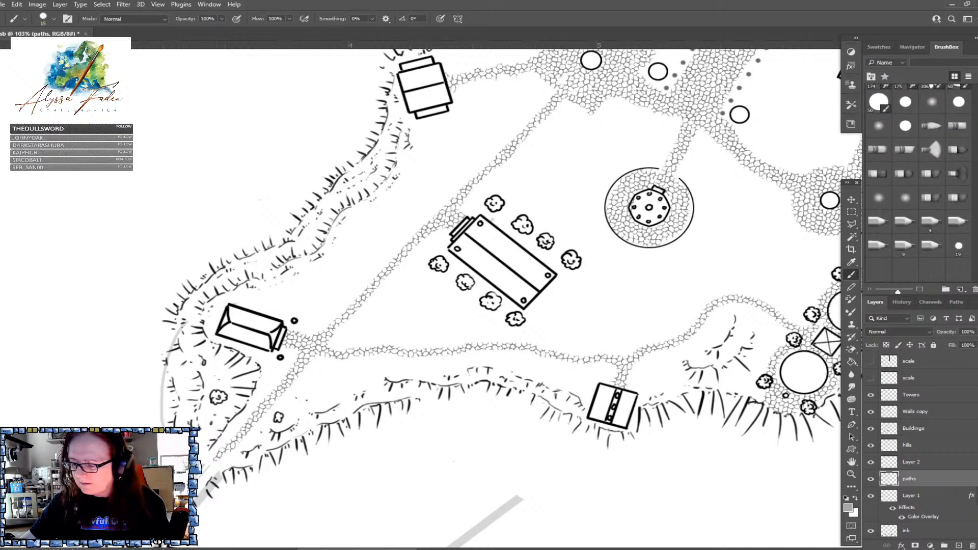
scroll(922, 198, "down", 2)
scroll(964, 216, "up", 10)
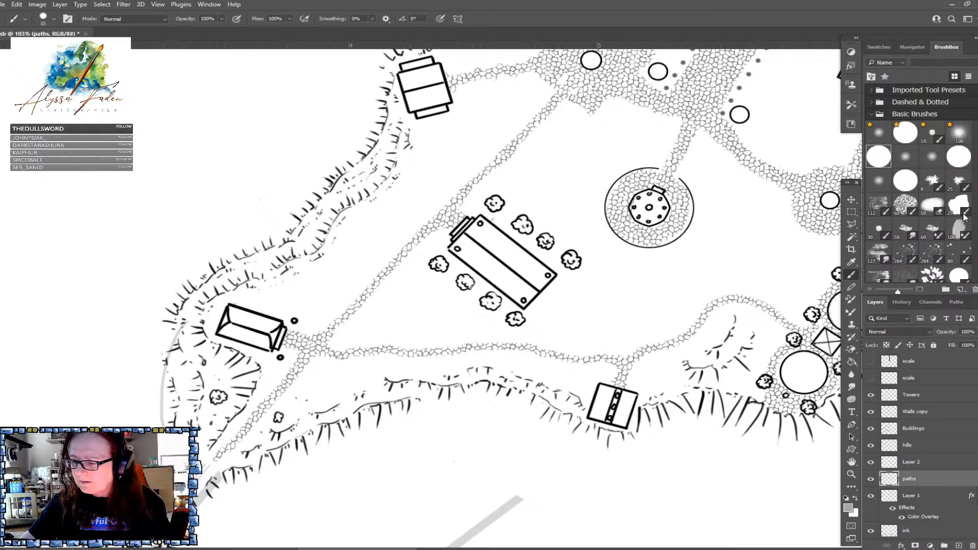
scroll(964, 216, "down", 8)
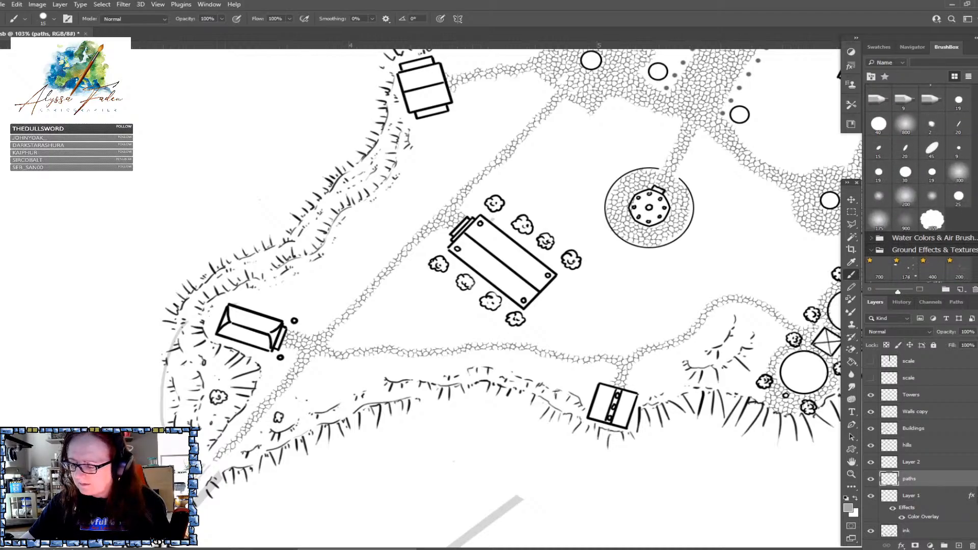
scroll(964, 217, "down", 8)
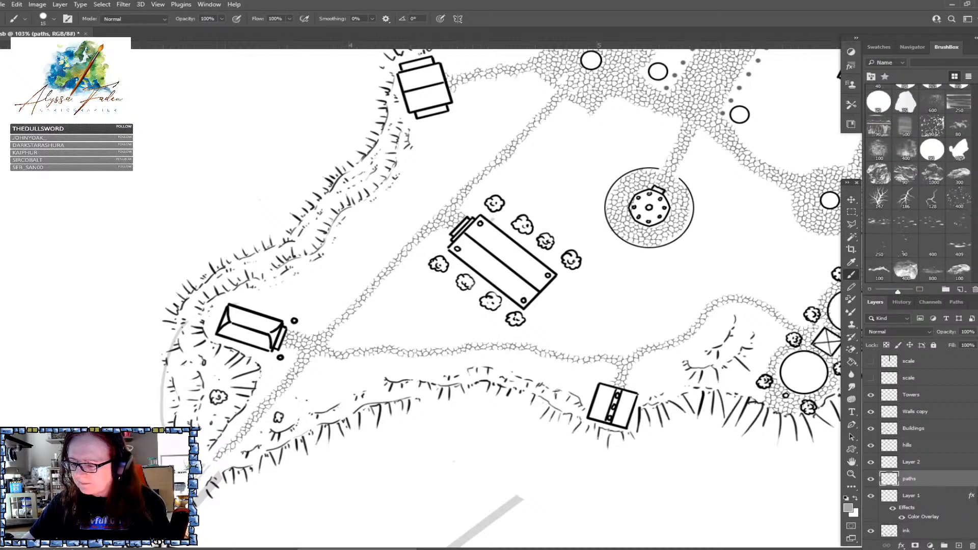
scroll(964, 218, "down", 2)
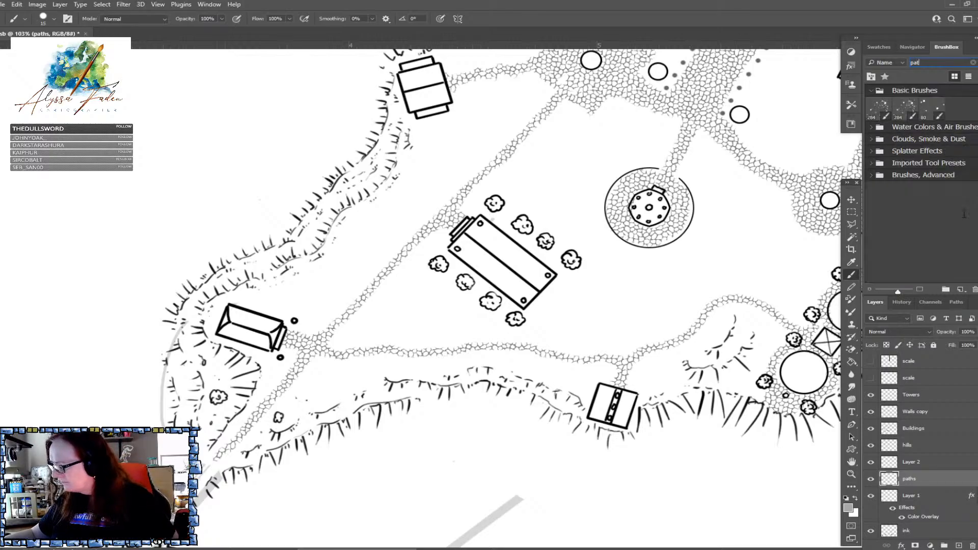
Clear the "pat" brush search and open the Flagstones & Pavers brush group
key("BackSpace")
key("BackSpace")
key("BackSpace")
key("BackSpace")
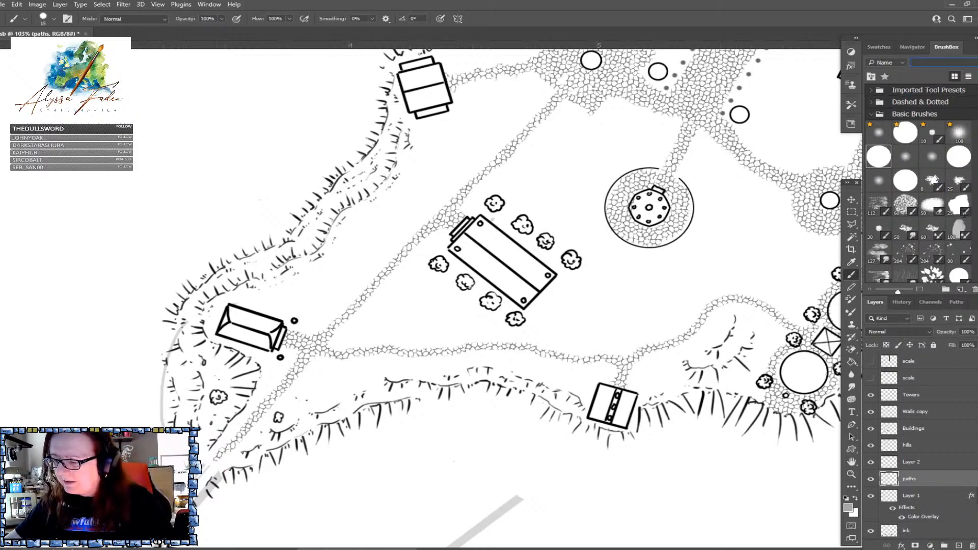
scroll(963, 218, "down", 5)
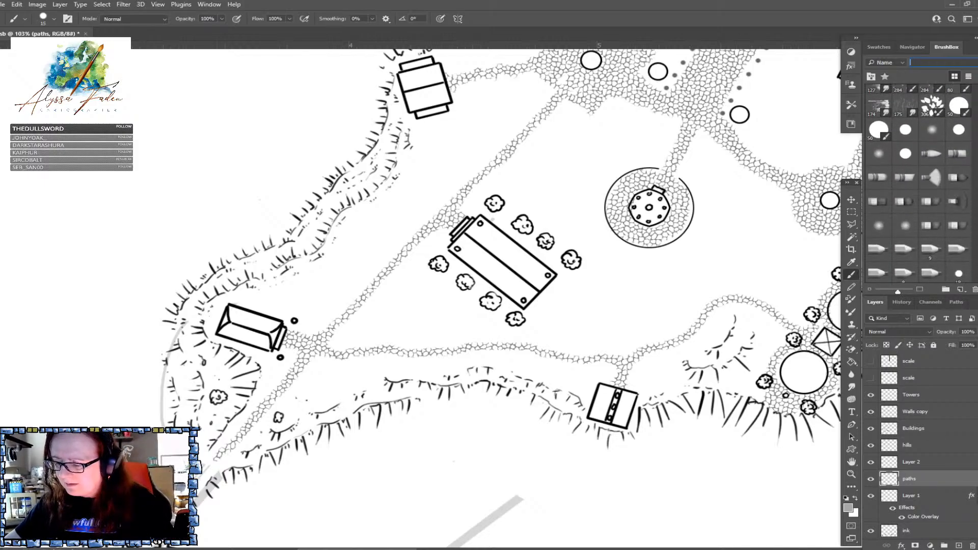
scroll(921, 183, "down", 5)
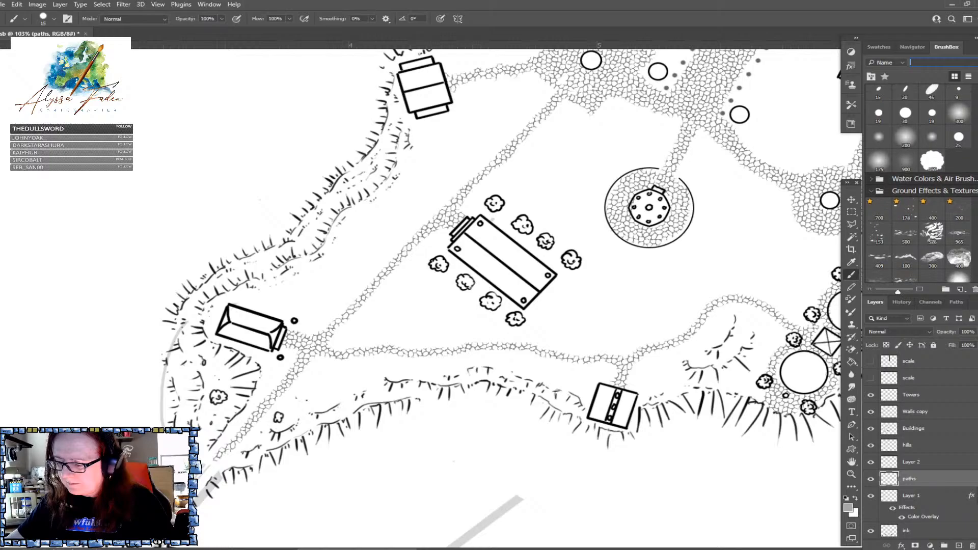
scroll(921, 183, "down", 5)
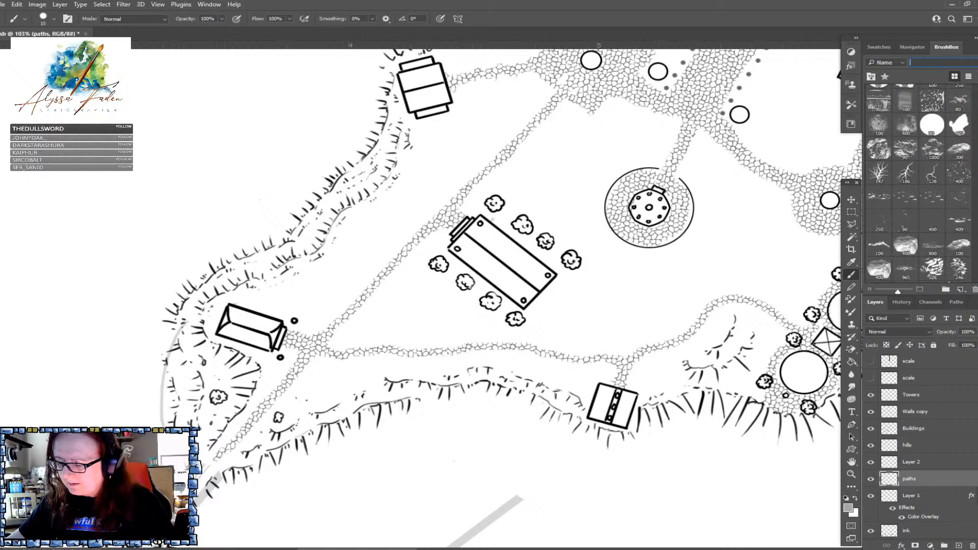
scroll(921, 183, "down", 5)
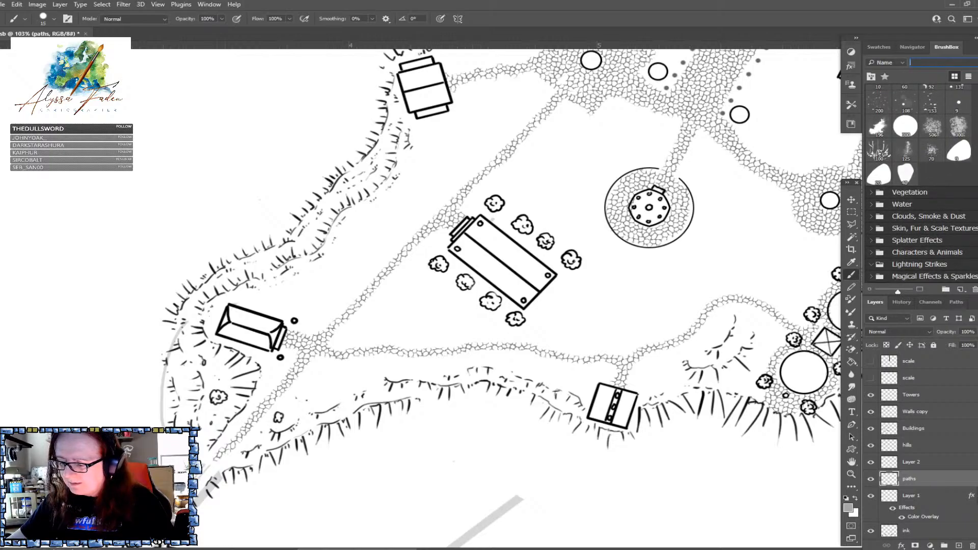
scroll(964, 218, "down", 3)
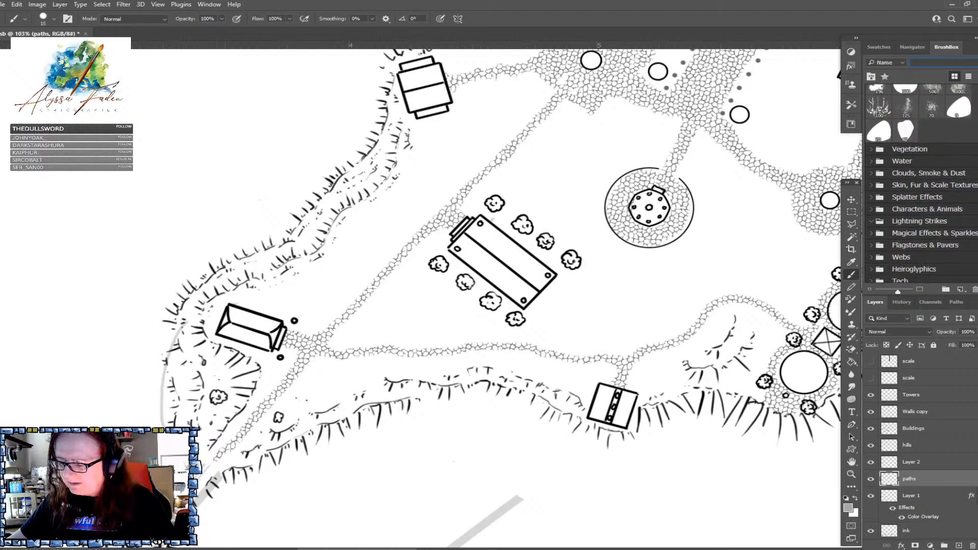
scroll(964, 217, "up", 1)
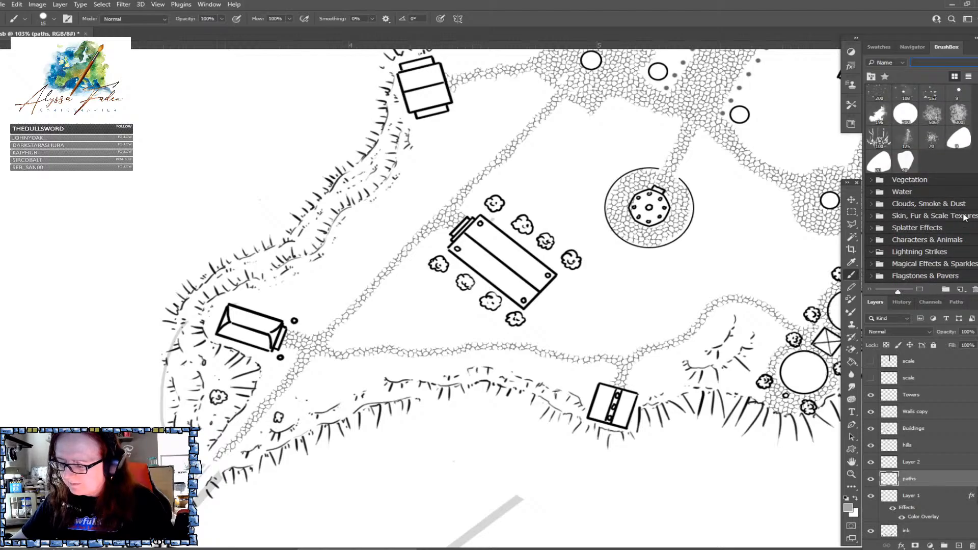
scroll(921, 183, "down", 5)
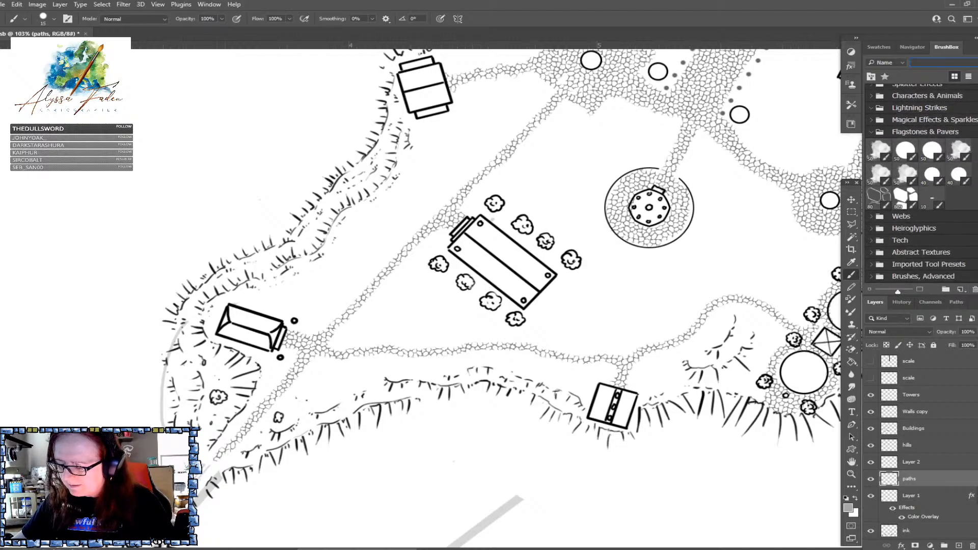
Try short strokes with several Flagstones & Pavers brushes beside the diagonal park path, undoing each one
left_click(879, 150)
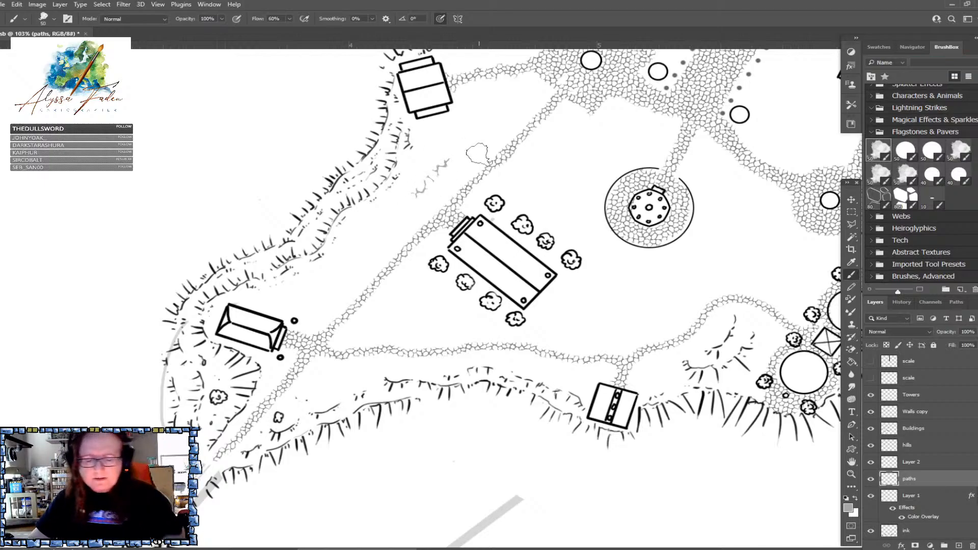
left_click(905, 151)
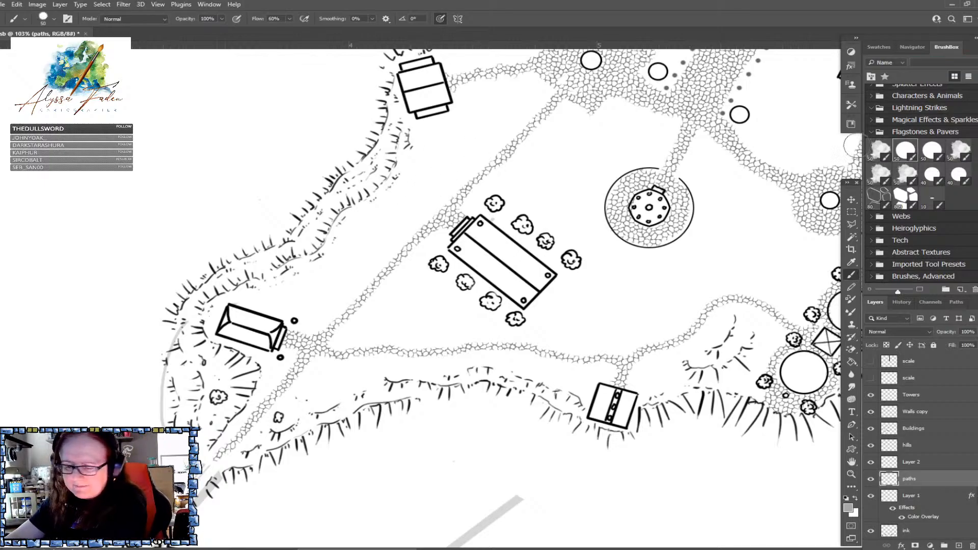
left_click_drag(426, 186, 466, 149)
key("ctrl+z")
left_click(932, 151)
left_click_drag(422, 198, 462, 163)
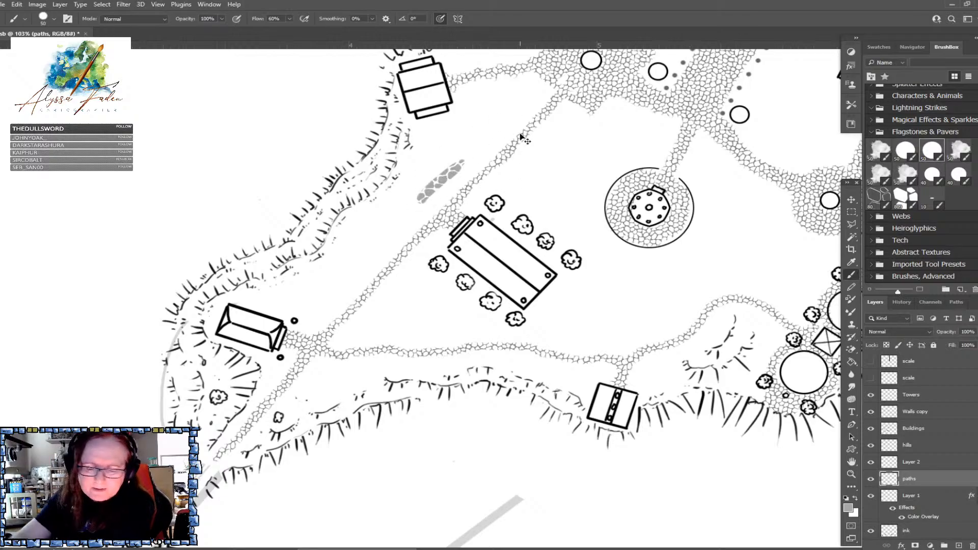
key("ctrl+z")
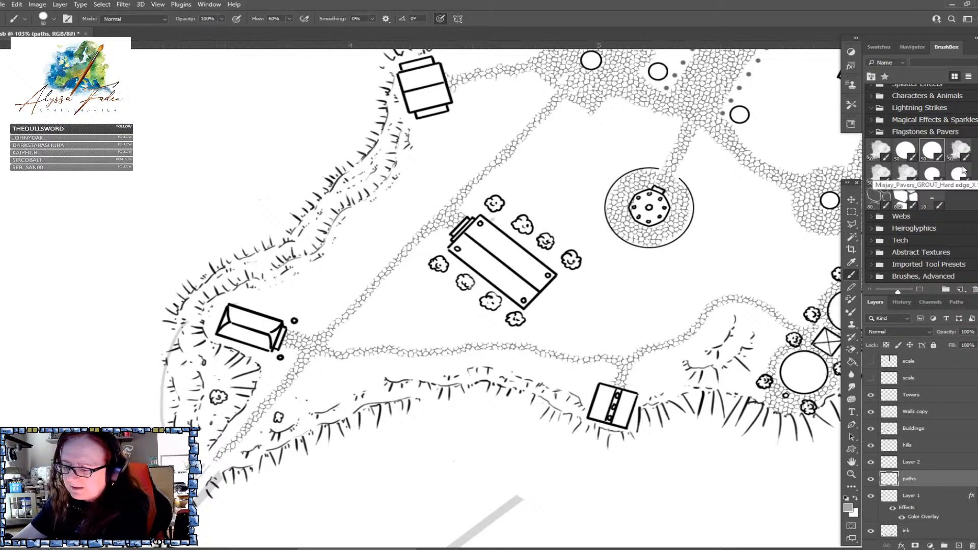
left_click(963, 170)
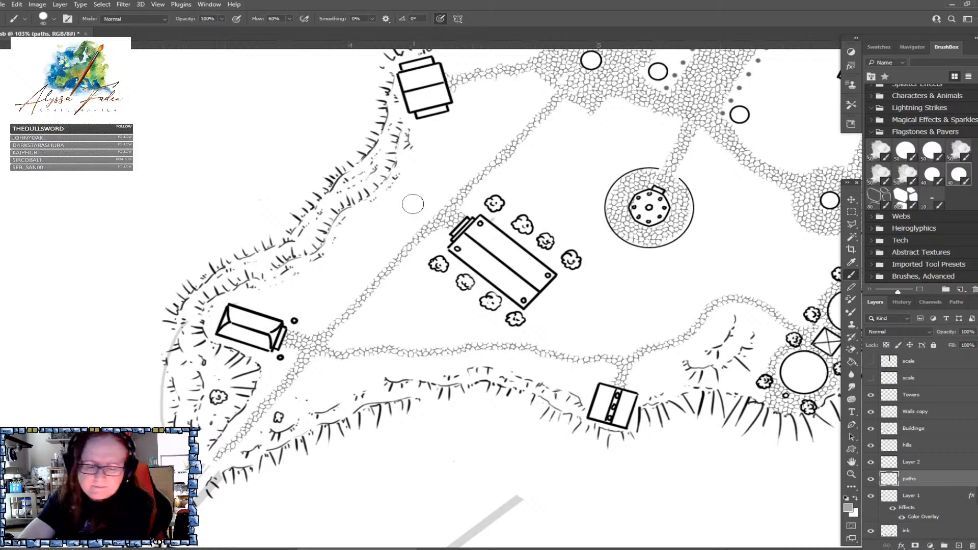
left_click_drag(414, 203, 483, 147)
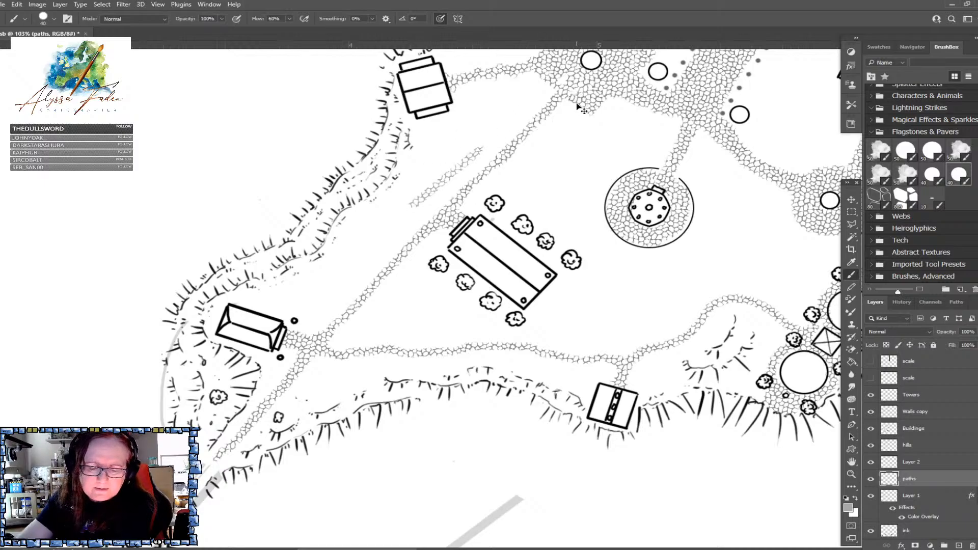
key("ctrl+z")
Switch back two brushes to the irregular-tipped paver brush, trying short strokes beside the park path and undoing them
key("comma")
left_click_drag(442, 191, 469, 162)
key("ctrl+z")
key("comma")
left_click_drag(437, 190, 455, 171)
key("ctrl+z")
Fill the small five-sided enclosure at the southeastern corner of the large island with grey cobbles on the paths layer
key("ctrl+minus")
scroll(539, 146, "down", 3)
left_click_drag(662, 448, 433, 127)
left_click_drag(739, 398, 242, 173)
left_click_drag(795, 356, 453, 359)
scroll(503, 481, "up", 3)
left_click_drag(563, 401, 493, 284)
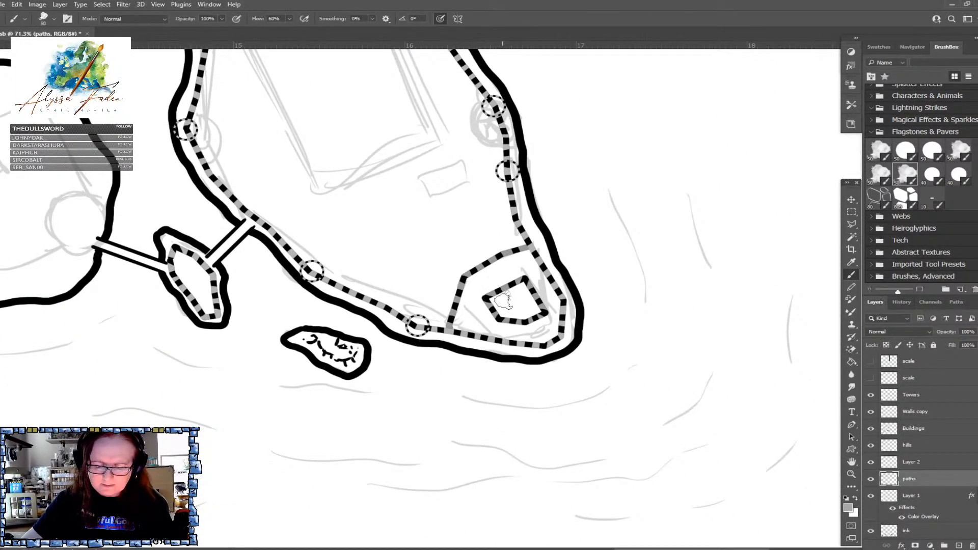
mouse_move(510, 300)
left_mouse_down()
mouse_move(522, 293)
mouse_move(494, 302)
mouse_move(517, 314)
mouse_move(533, 308)
mouse_move(526, 299)
mouse_move(518, 317)
mouse_move(541, 312)
left_mouse_up()
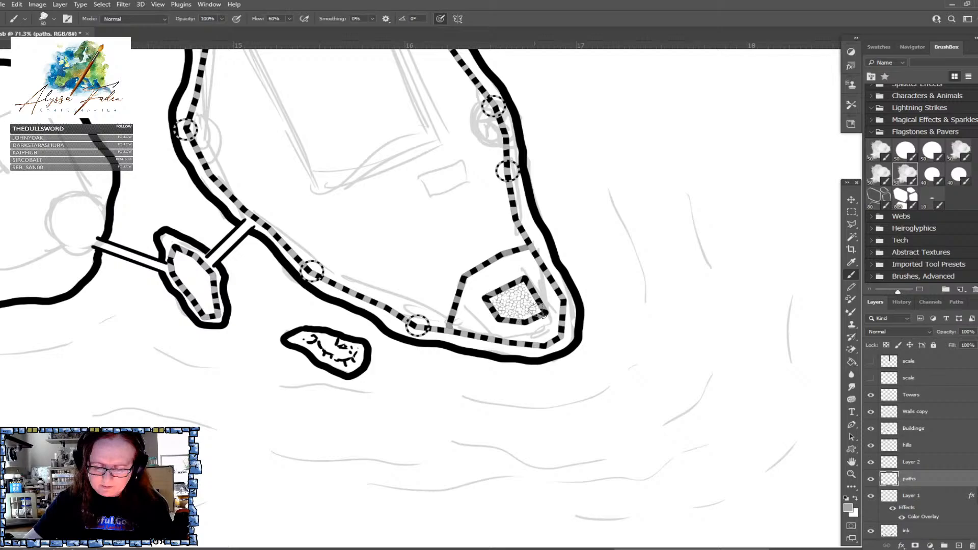
Reset the foreground colour to black and choose the Hard Round Pressure Size brush from Basic Brushes
scroll(548, 325, "down", 8)
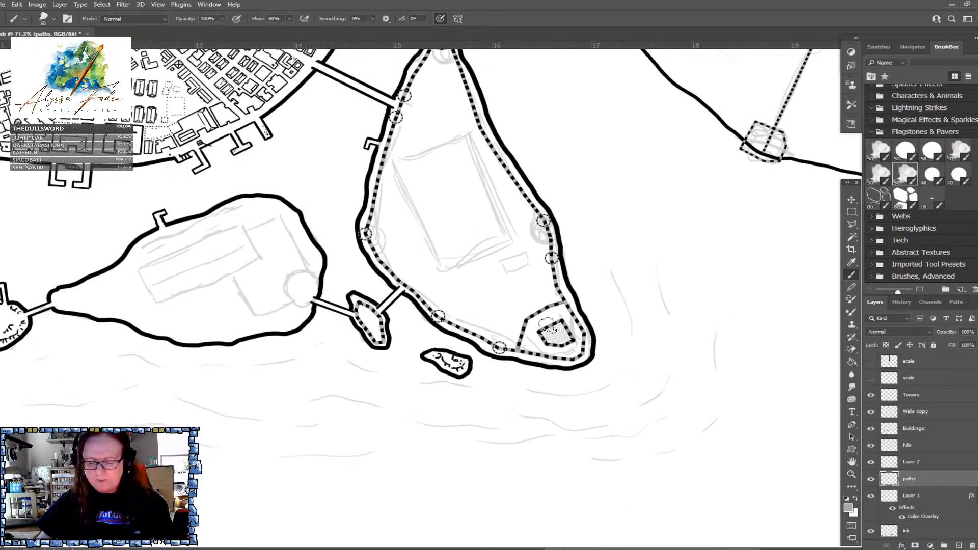
scroll(548, 325, "up", 4)
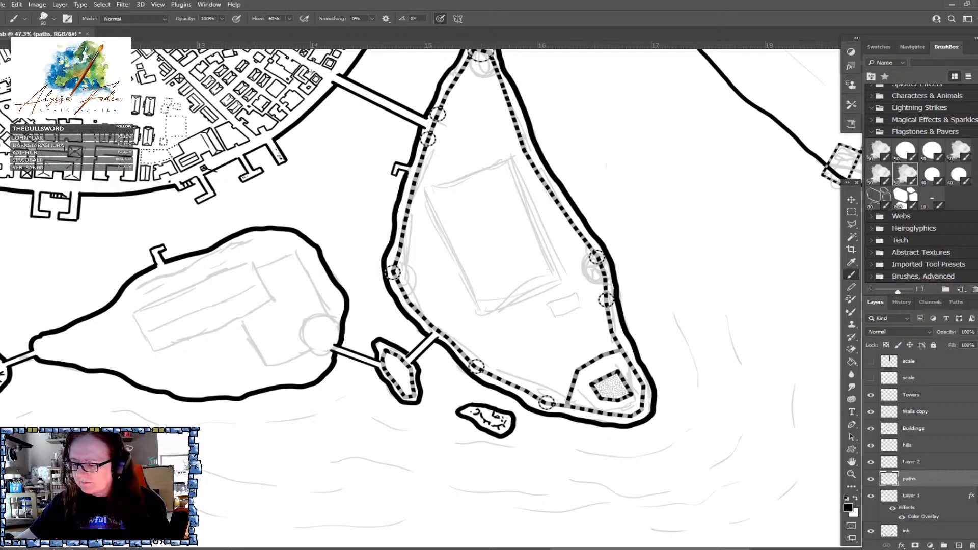
scroll(921, 184, "down", 4)
left_click(912, 144)
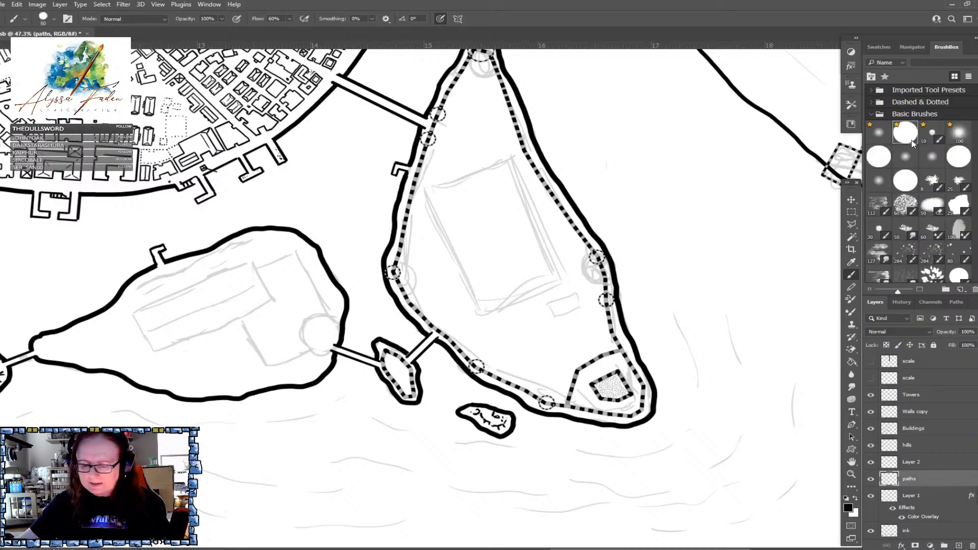
scroll(420, 298, "down", 3)
scroll(420, 298, "up", 3)
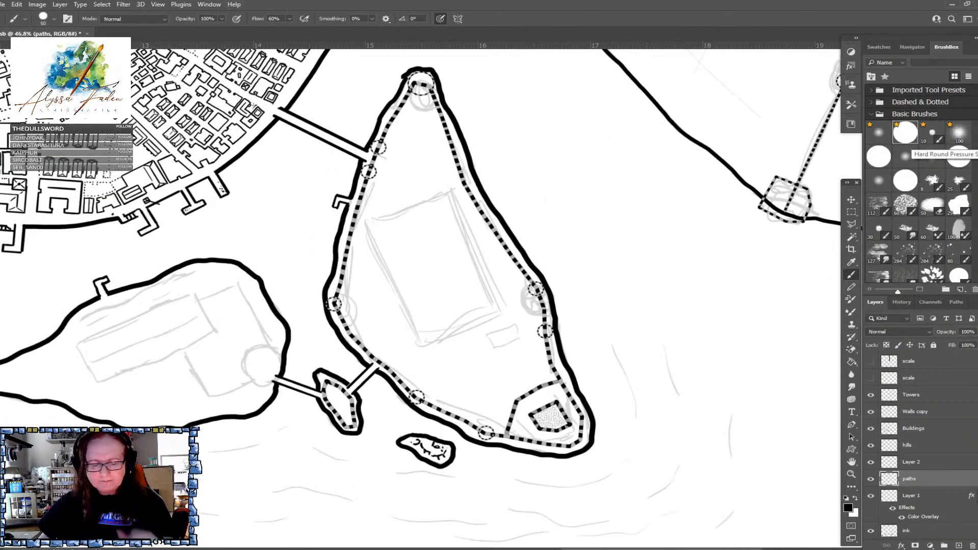
scroll(420, 298, "up", 1)
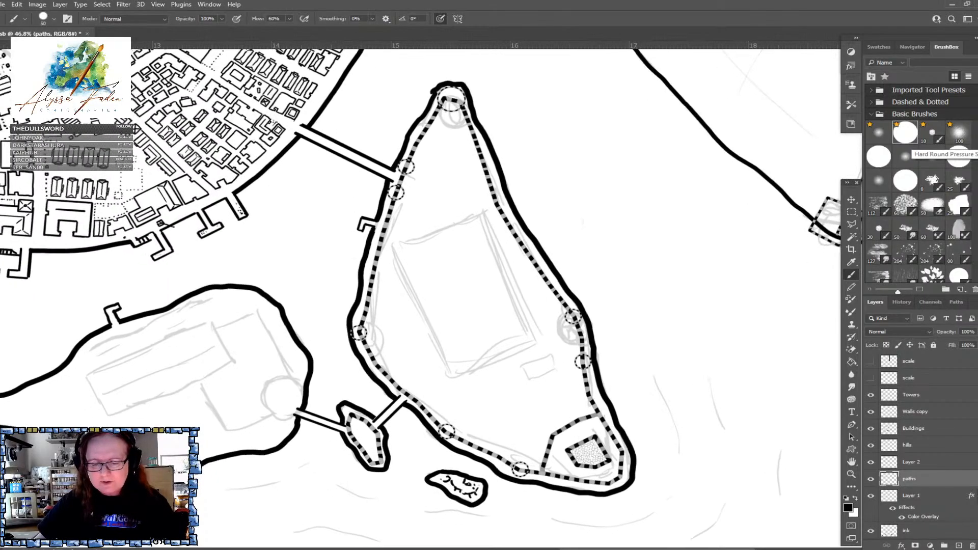
Make the TRACE layer active and reduce the brush size to 15 px
scroll(916, 446, "down", 3)
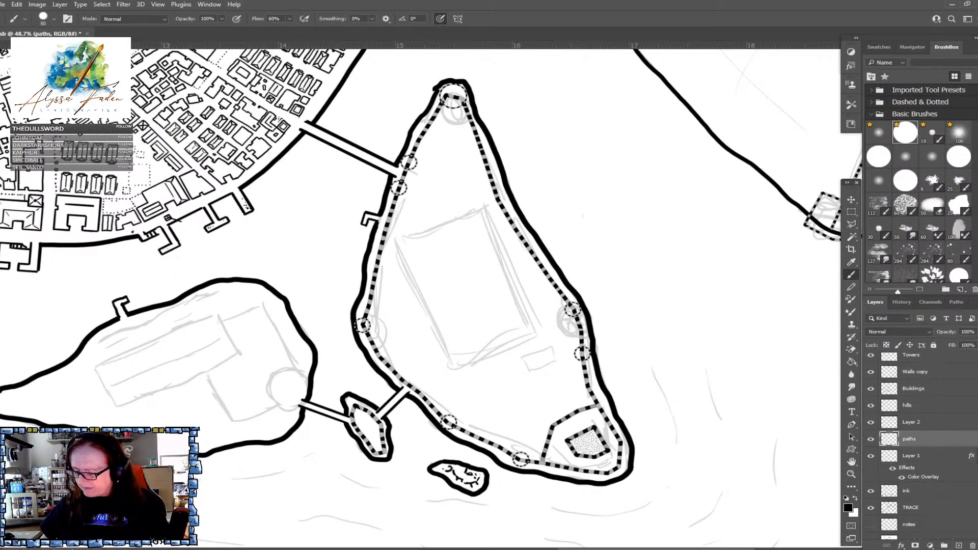
left_click(930, 484)
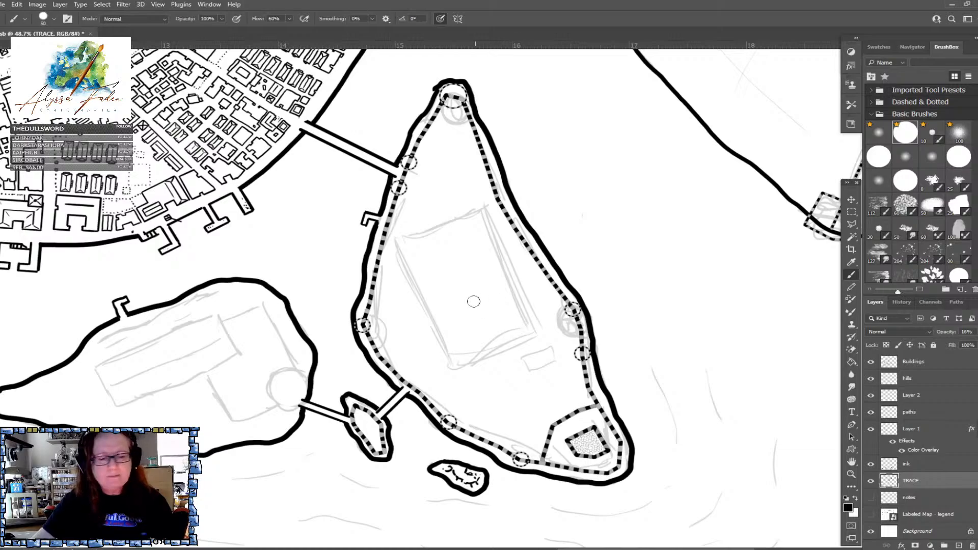
key("bracketleft")
key("bracketleft")
key("bracketleft")
key("bracketleft")
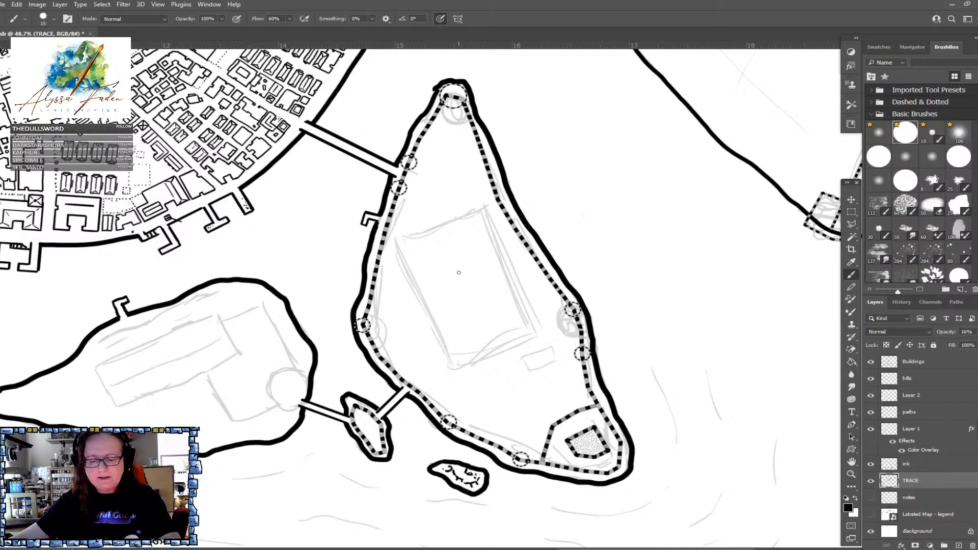
Erase the faint rectangular building sketch inside the large fortified island from the TRACE layer, using a greatly enlarged eraser
scroll(464, 277, "up", 1)
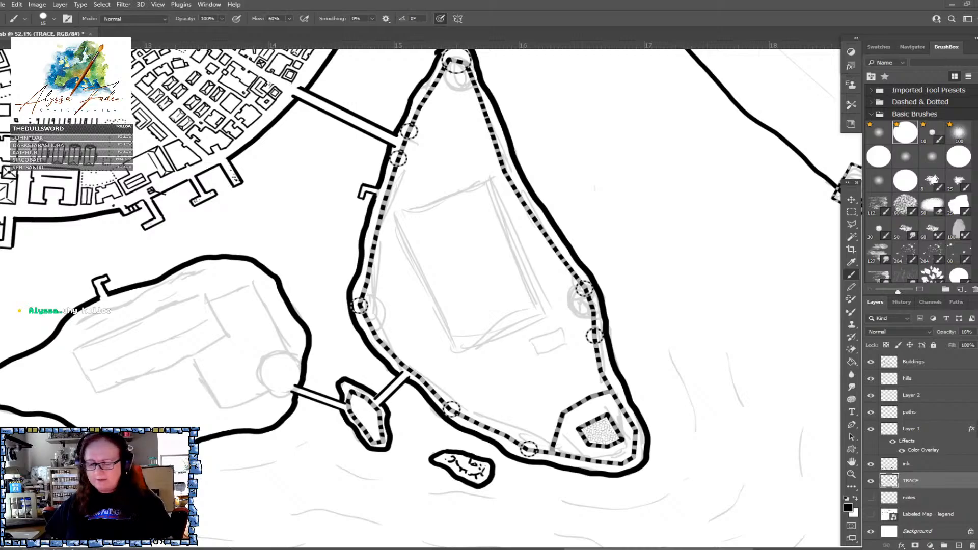
scroll(490, 374, "up", 2)
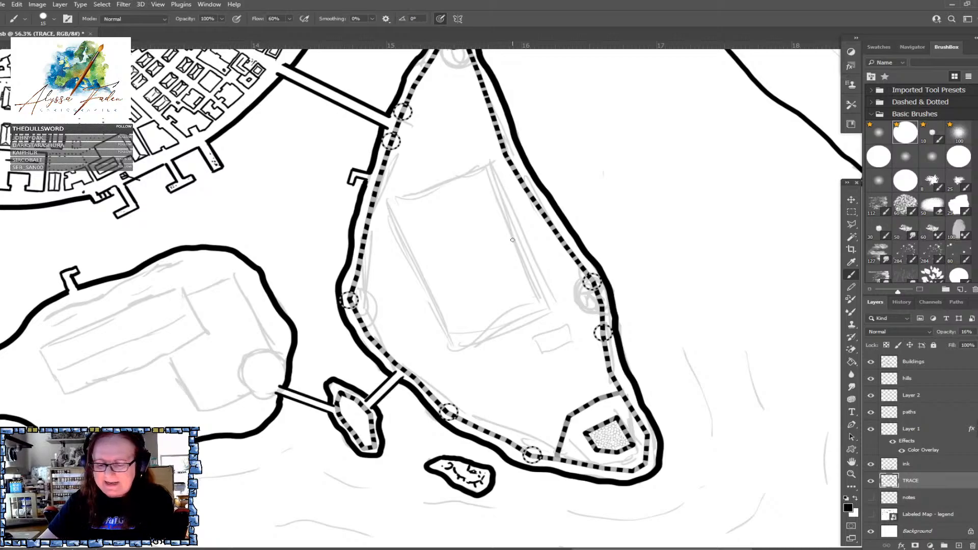
key("bracketright")
key("bracketright")
key("bracketright")
key("bracketright")
key("bracketright")
key("bracketright")
key("bracketright")
key("bracketright")
key("bracketright")
key("bracketright")
key("bracketright")
key("bracketright")
key("bracketright")
key("bracketright")
key("bracketright")
key("bracketright")
key("bracketright")
key("bracketright")
key("bracketright")
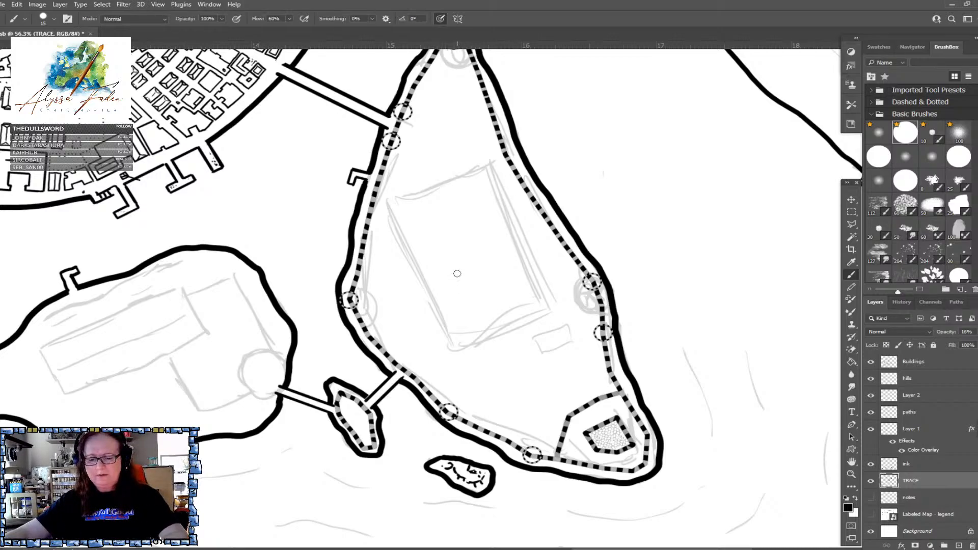
mouse_move(500, 200)
left_mouse_down()
mouse_move(405, 206)
mouse_move(502, 423)
mouse_move(614, 474)
mouse_move(594, 365)
mouse_move(545, 206)
mouse_move(461, 76)
mouse_move(427, 83)
mouse_move(381, 189)
mouse_move(362, 281)
mouse_move(407, 362)
mouse_move(497, 436)
mouse_move(619, 455)
mouse_move(609, 340)
mouse_move(533, 457)
mouse_move(454, 444)
mouse_move(378, 400)
mouse_move(395, 357)
mouse_move(563, 342)
left_mouse_up()
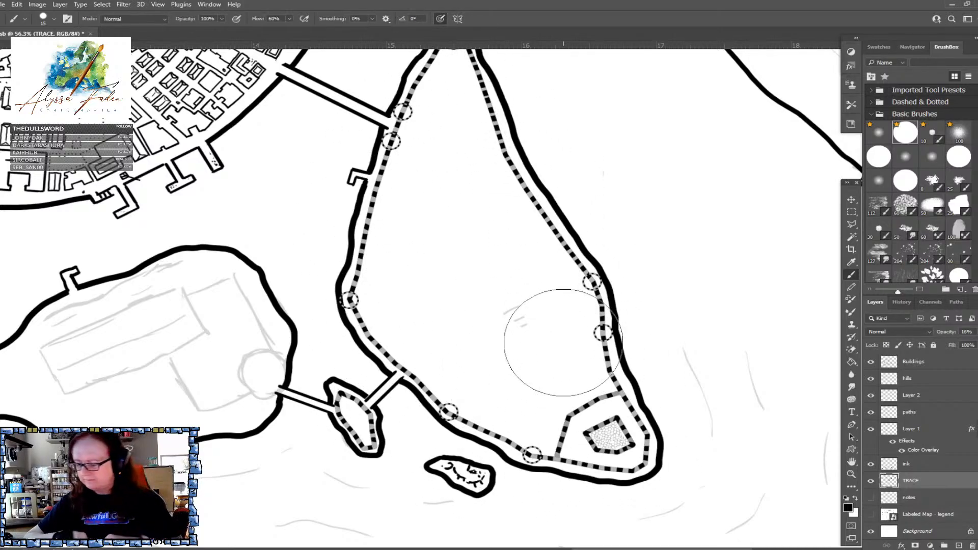
key("bracketleft")
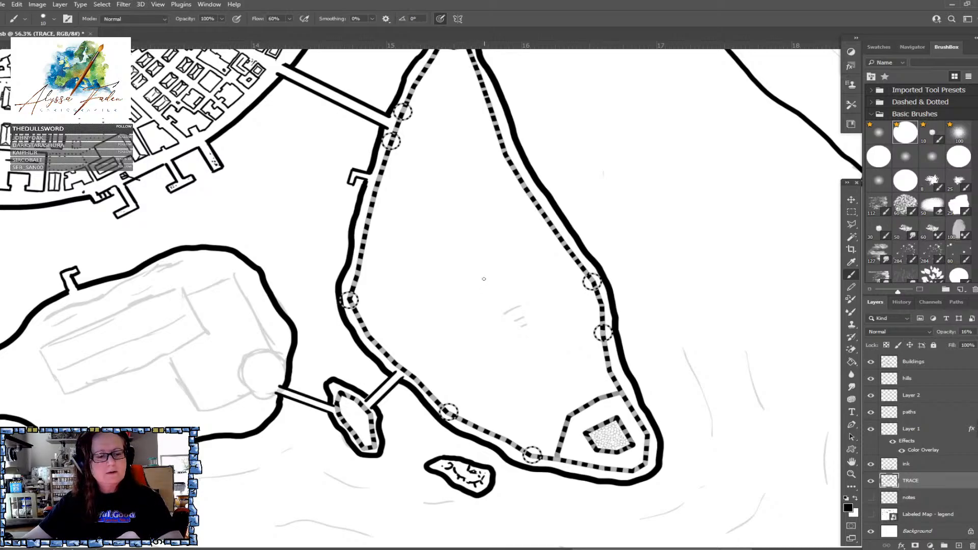
key("bracketright")
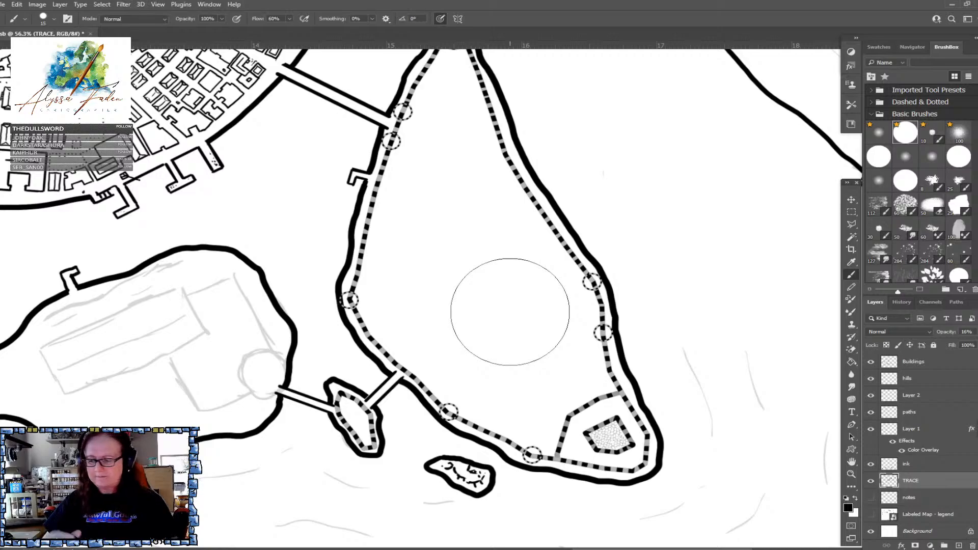
Sketch a faint double-lined road curving across the island from its southwestern bridge to its northwestern bridge
key("bracketleft")
key("bracketleft")
key("bracketleft")
key("bracketleft")
key("bracketleft")
key("bracketleft")
key("bracketleft")
key("bracketleft")
key("bracketleft")
key("bracketleft")
key("bracketleft")
key("bracketleft")
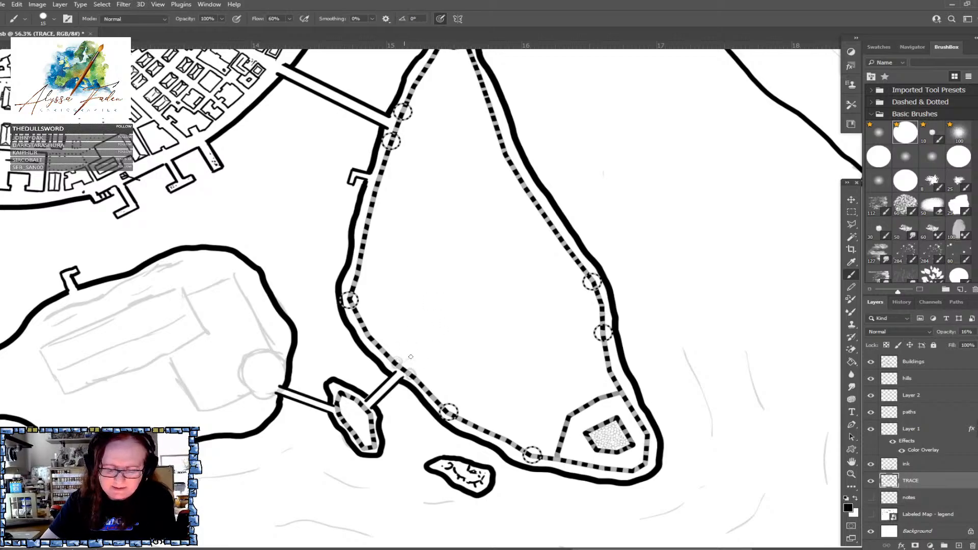
left_click_drag(410, 355, 466, 290)
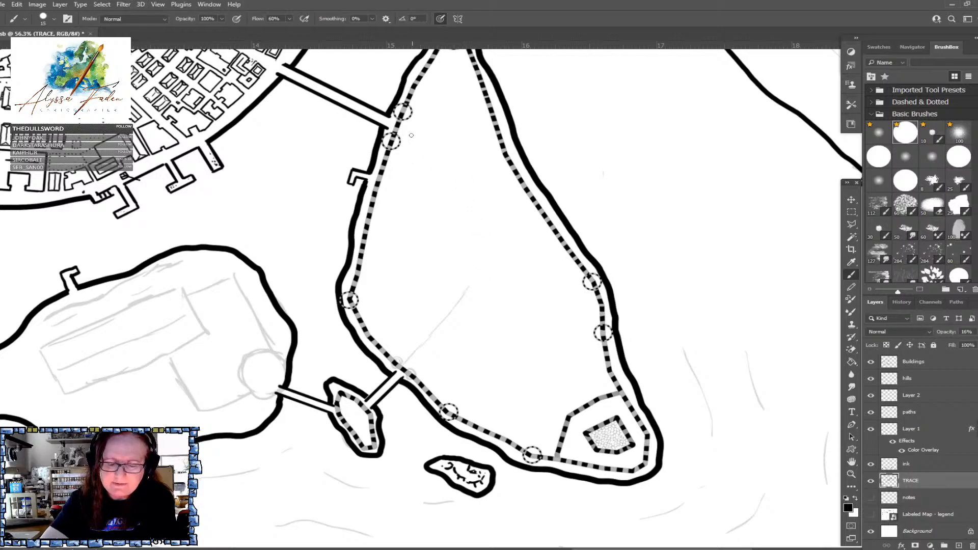
mouse_move(401, 135)
left_mouse_down()
mouse_move(468, 203)
mouse_move(461, 192)
mouse_move(480, 259)
mouse_move(474, 284)
mouse_move(481, 262)
left_mouse_up()
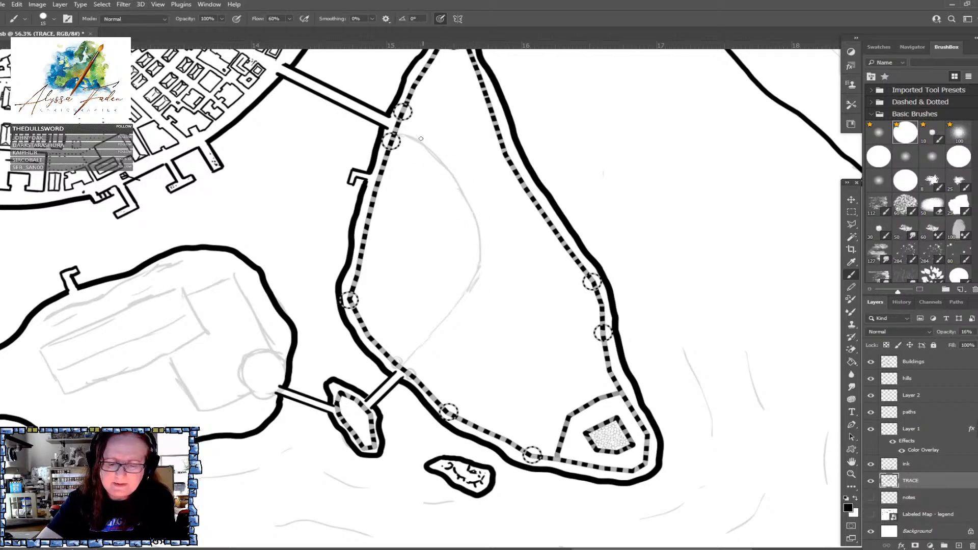
mouse_move(408, 127)
left_mouse_down()
mouse_move(445, 153)
mouse_move(471, 190)
mouse_move(488, 283)
left_mouse_up()
mouse_move(409, 366)
left_mouse_down()
mouse_move(472, 298)
mouse_move(462, 310)
mouse_move(488, 242)
mouse_move(477, 288)
mouse_move(493, 250)
left_mouse_up()
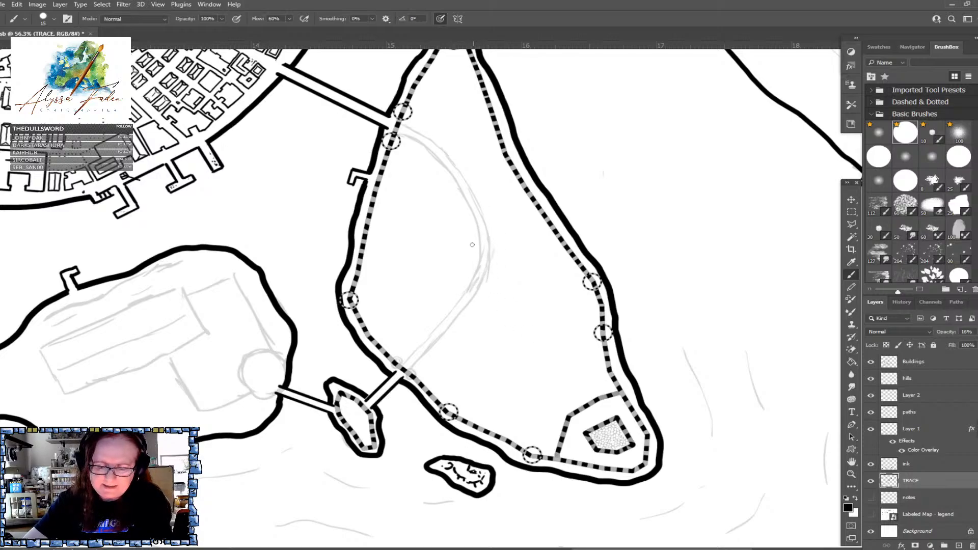
Sketch a small rectangular plaza over the bend of the curved road in the island's centre
mouse_move(468, 239)
left_mouse_down()
mouse_move(500, 221)
mouse_move(480, 267)
left_mouse_up()
left_click_drag(505, 220, 537, 274)
left_click_drag(510, 225, 526, 262)
left_click_drag(505, 227, 527, 269)
Complete the plaza's edges and sketch a double-lined straight road from it to the cobbled enclosure in the southeast
mouse_move(460, 242)
left_mouse_down()
mouse_move(483, 240)
mouse_move(467, 254)
mouse_move(488, 290)
mouse_move(516, 292)
mouse_move(551, 359)
left_mouse_up()
left_click_drag(511, 294, 567, 395)
left_click_drag(541, 341, 577, 405)
left_click_drag(517, 291, 566, 382)
left_click_drag(535, 326, 580, 403)
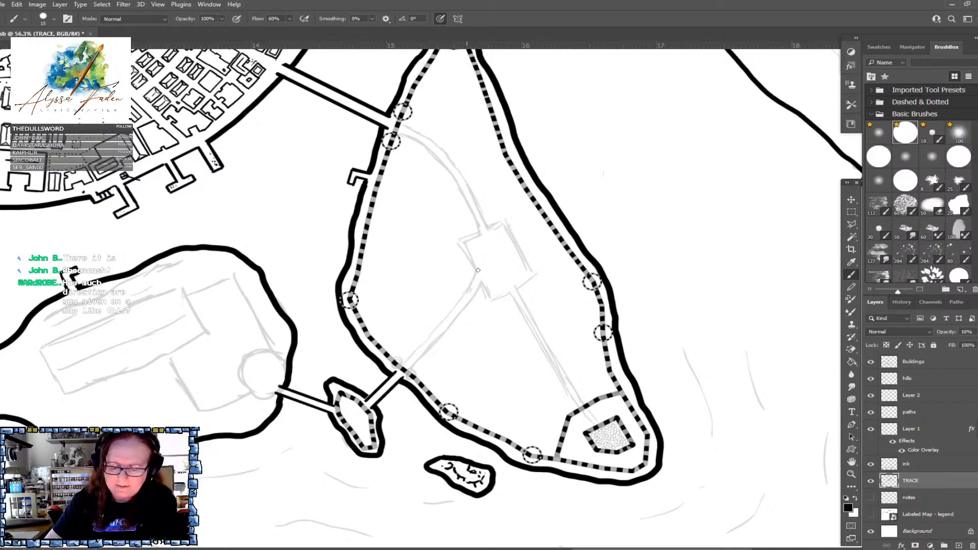
Reinforce the double-lined road from the southwestern bridge to the plaza and firm up the plaza's outline
left_click_drag(415, 352, 461, 295)
left_click_drag(443, 326, 479, 275)
left_click_drag(415, 368, 481, 287)
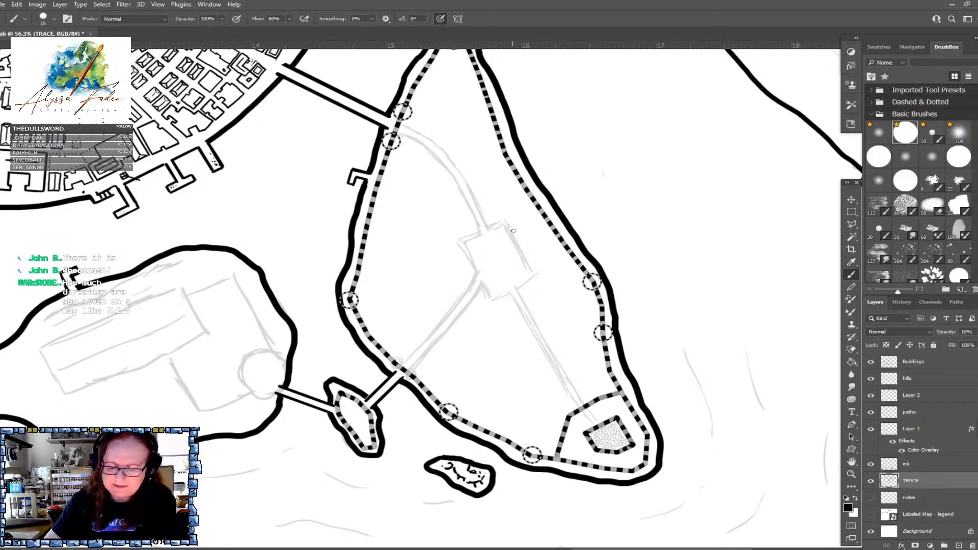
left_click_drag(414, 354, 470, 286)
mouse_move(415, 372)
left_mouse_down()
mouse_move(482, 283)
mouse_move(541, 278)
left_mouse_up()
left_click_drag(508, 225, 533, 276)
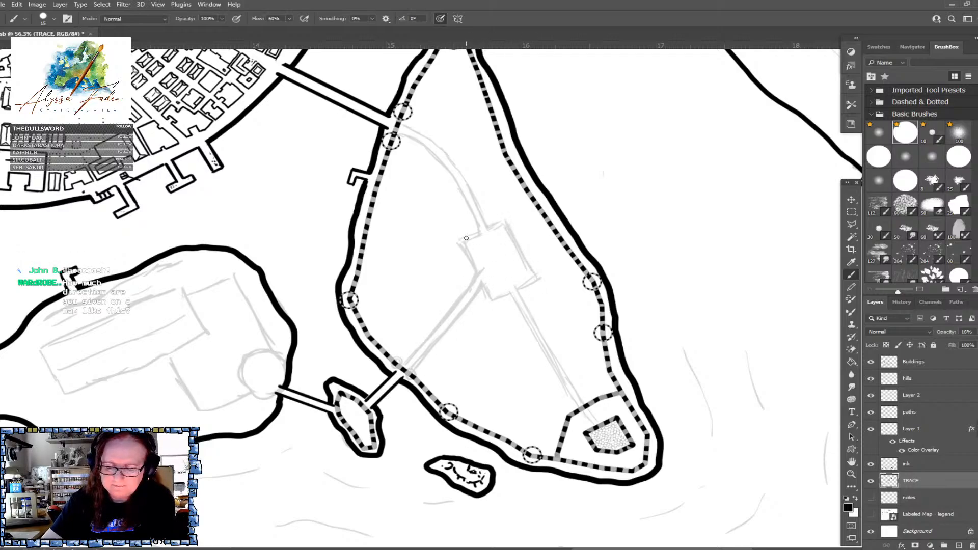
left_click_drag(492, 226, 510, 219)
left_click_drag(510, 220, 539, 279)
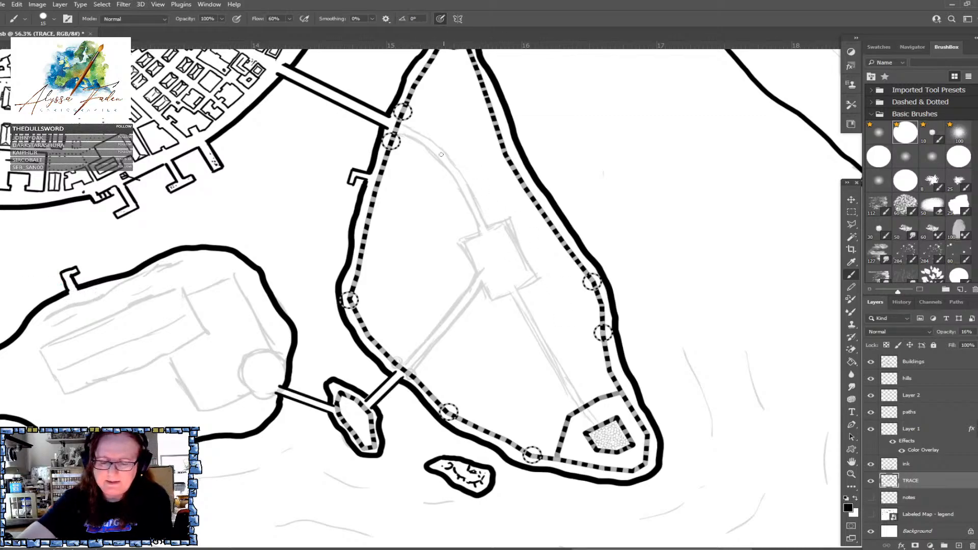
Strengthen the curved double-lined road between the northwestern bridge and the plaza
mouse_move(405, 136)
left_mouse_down()
mouse_move(442, 160)
mouse_move(483, 231)
left_mouse_up()
left_click_drag(446, 152, 486, 224)
left_click_drag(466, 180, 488, 224)
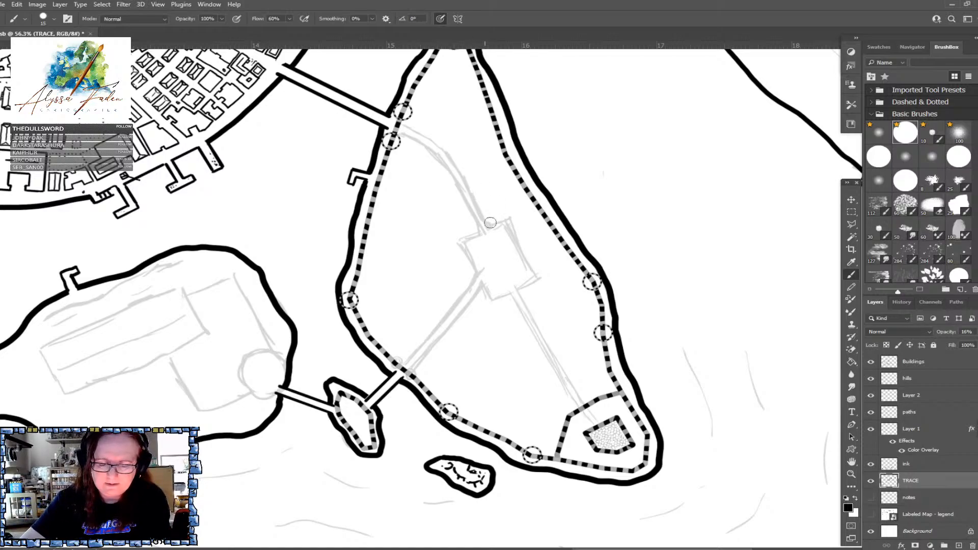
Ink a small rectangular building with a ridge line on the Buildings layer, beside the enclosure road just past the plaza
scroll(509, 225, "down", 4)
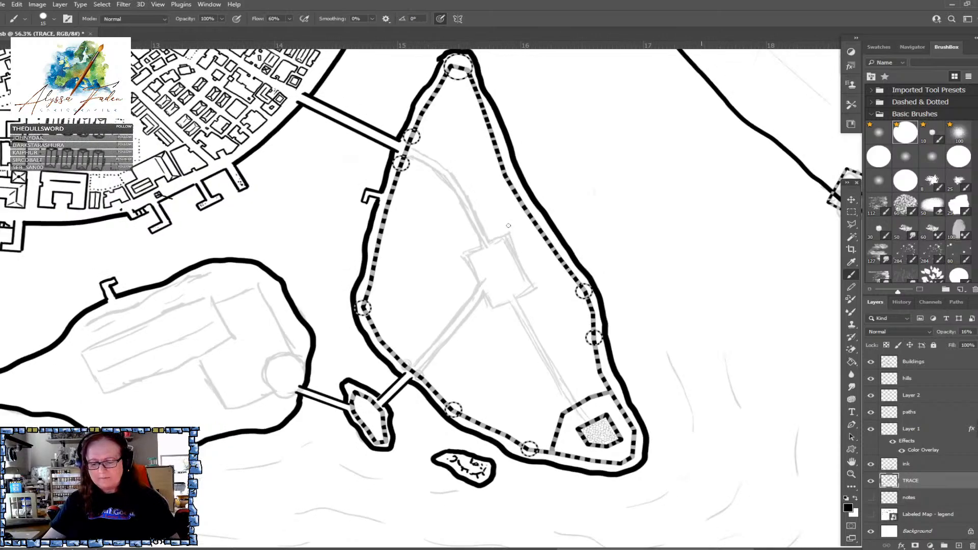
scroll(560, 386, "up", 2)
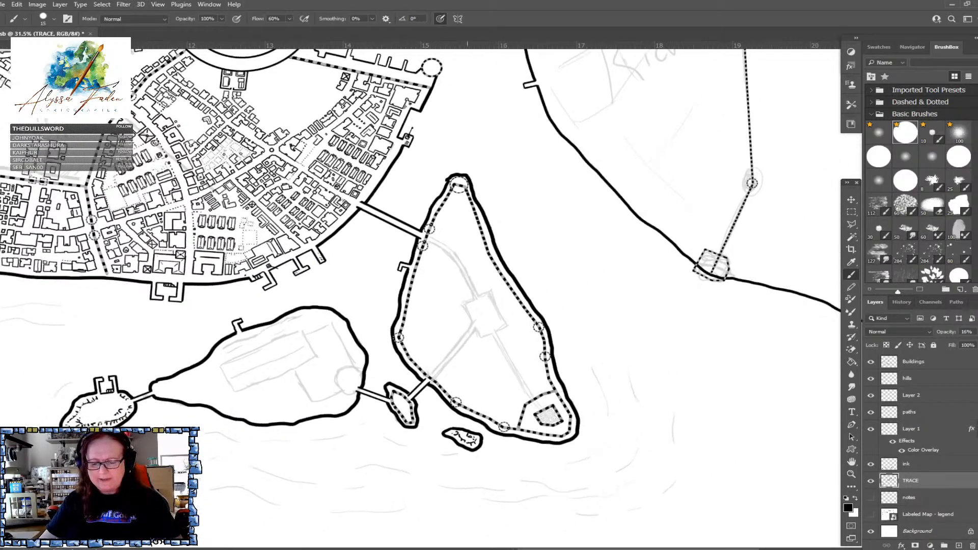
scroll(636, 508, "down", 2)
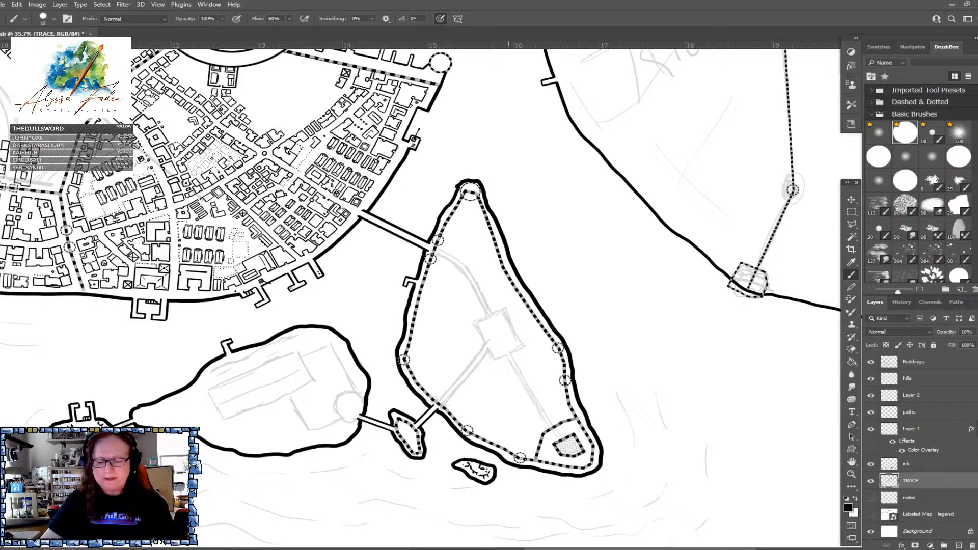
left_click_drag(508, 326, 502, 287)
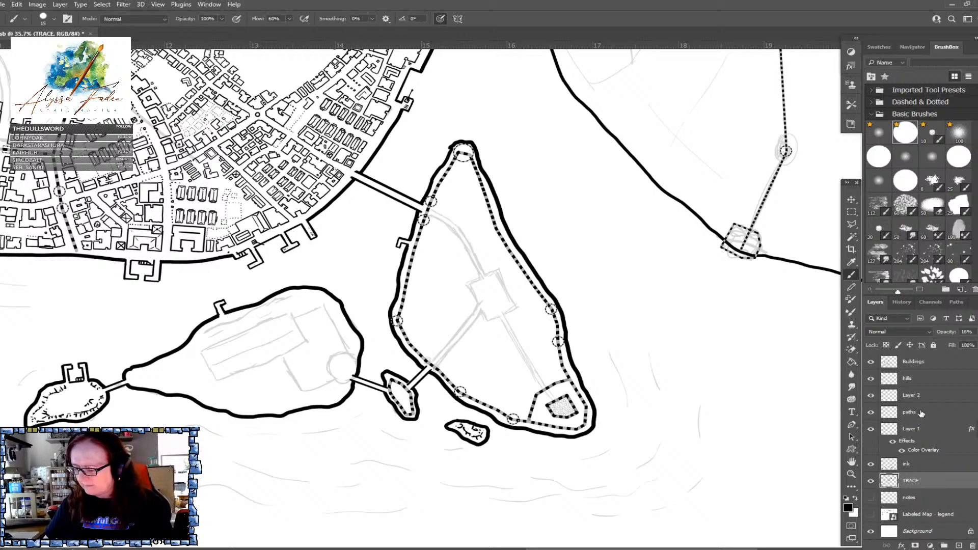
left_click(901, 363)
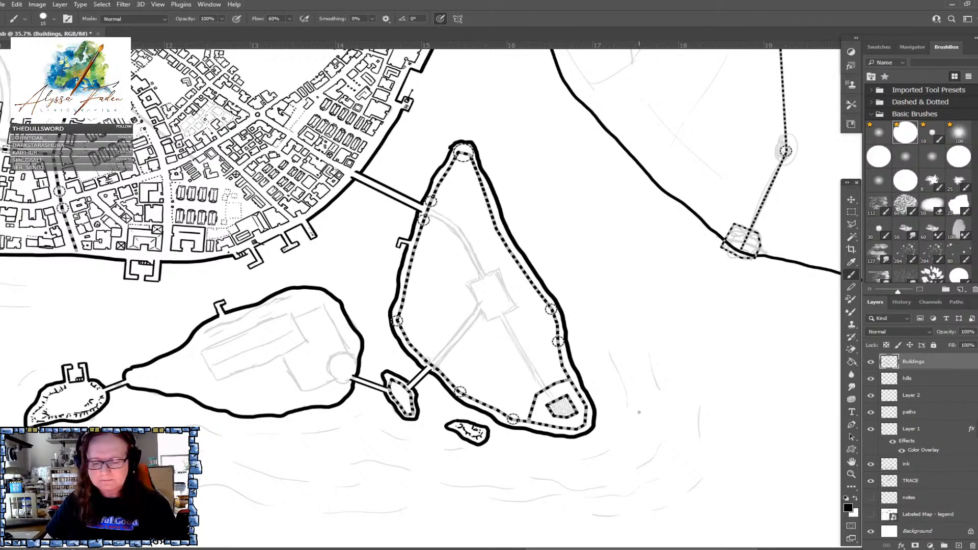
scroll(639, 412, "up", 3)
left_click_drag(639, 412, 787, 521)
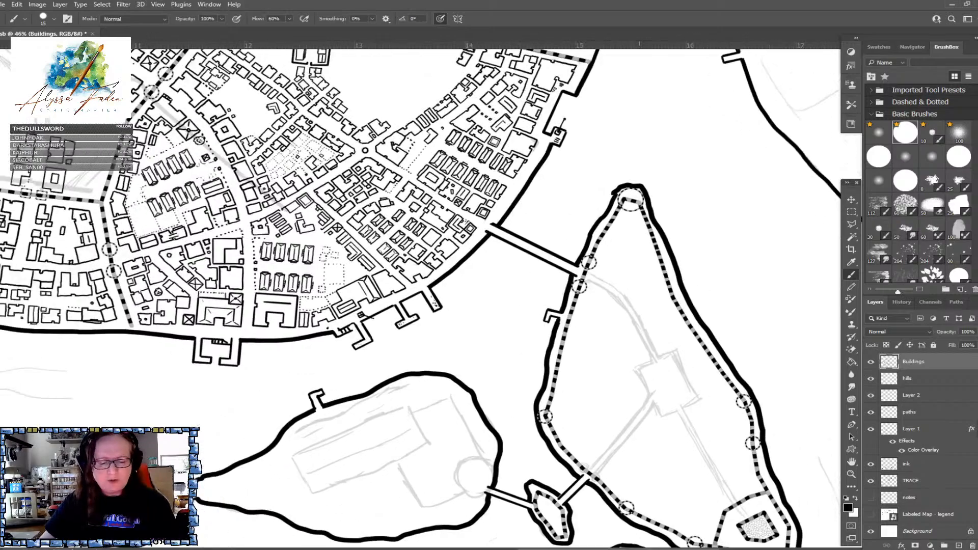
scroll(179, 379, "up", 3)
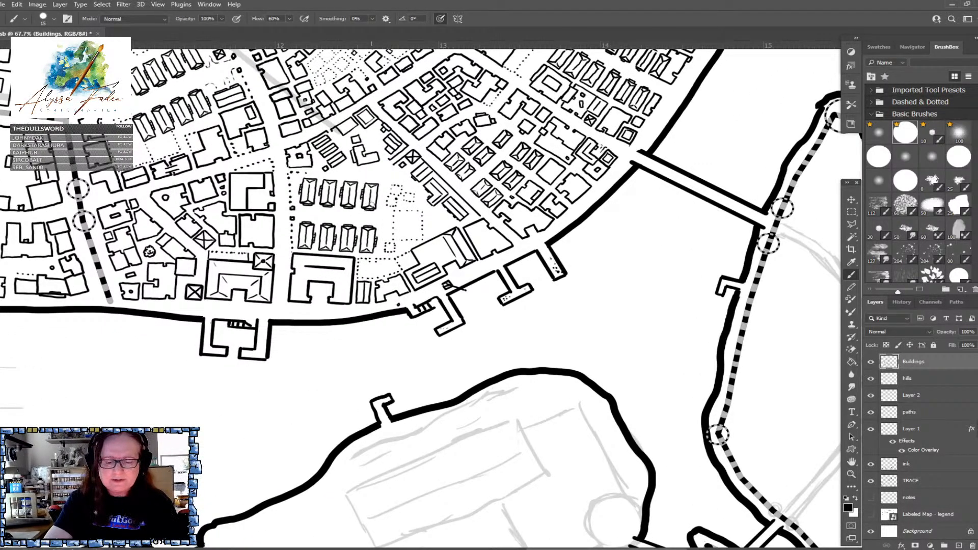
scroll(393, 320, "down", 5)
scroll(486, 332, "up", 1)
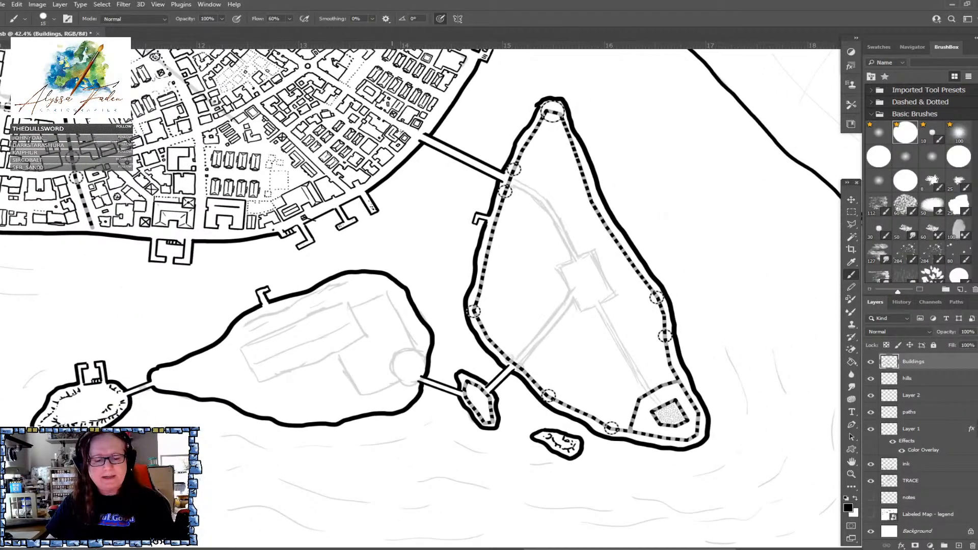
left_click_drag(551, 109, 279, 240)
scroll(393, 369, "up", 1)
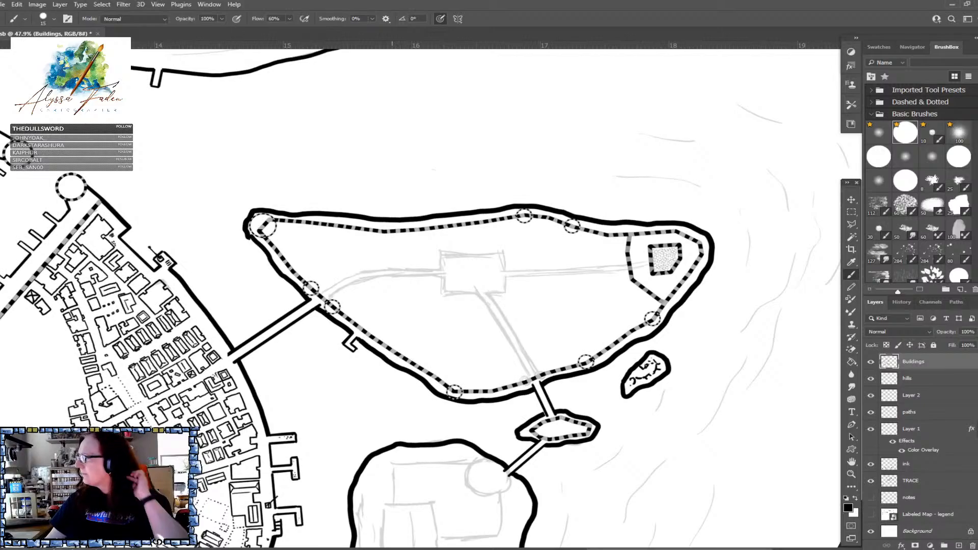
scroll(534, 227, "up", 3)
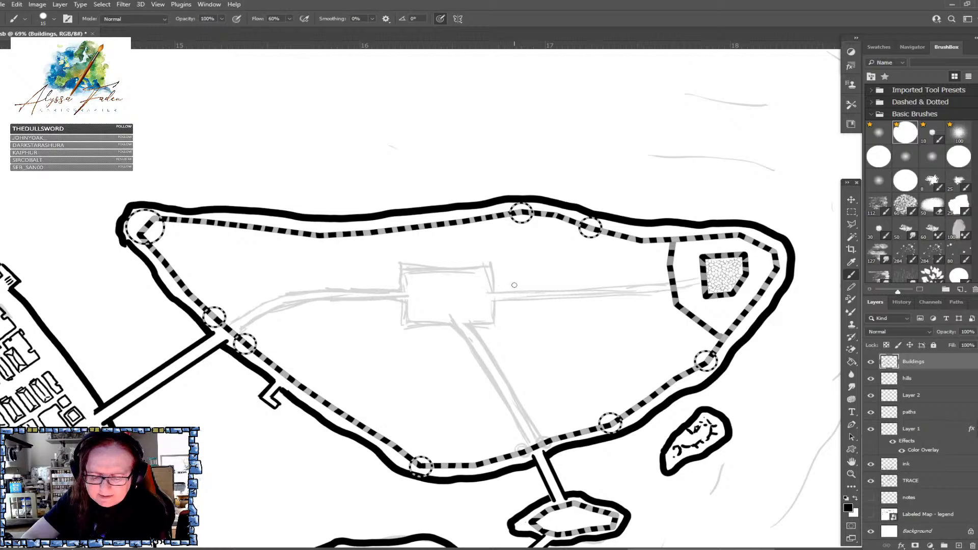
mouse_move(518, 285)
left_mouse_down()
mouse_move(533, 276)
mouse_move(513, 276)
mouse_move(513, 284)
left_mouse_up()
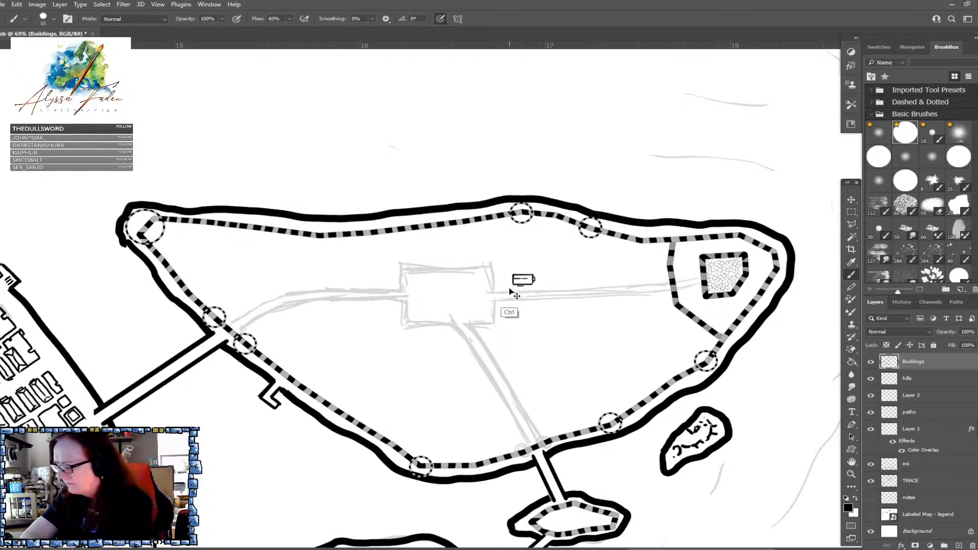
Ink three more matching ridged buildings in a row from the first one towards the island's outer wall
mouse_move(514, 280)
left_mouse_down()
mouse_move(532, 280)
mouse_move(513, 260)
left_mouse_up()
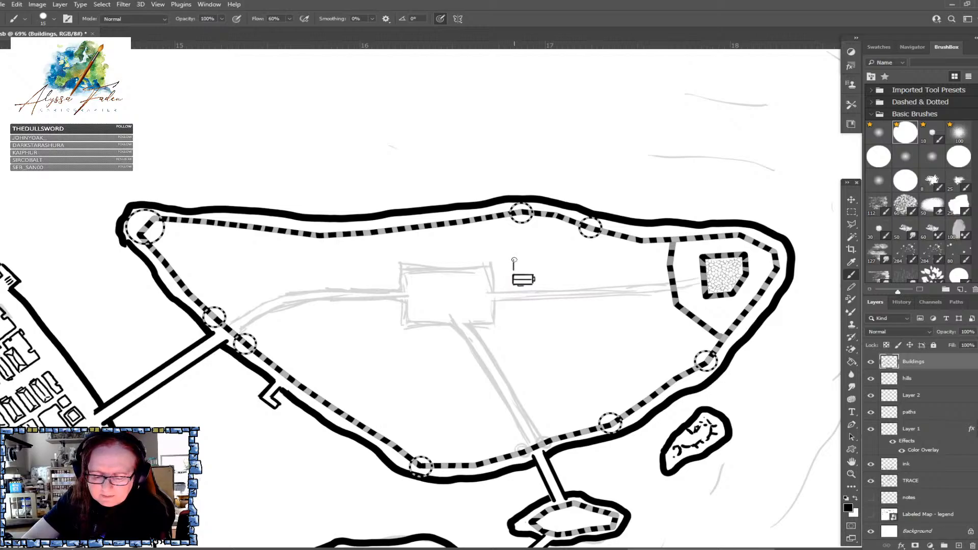
left_click(533, 260, "shift")
left_click_drag(524, 268, 533, 261)
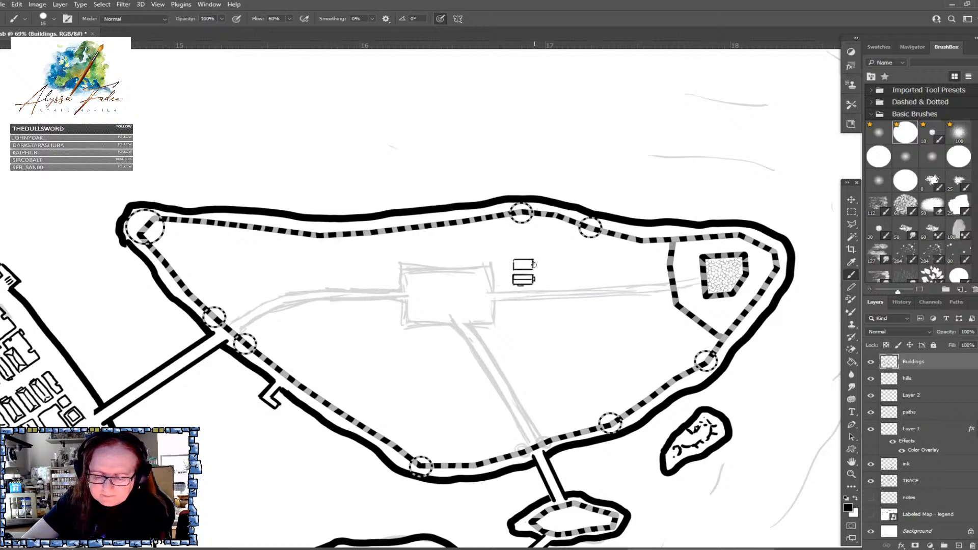
left_click(514, 265)
left_click(533, 265, "shift")
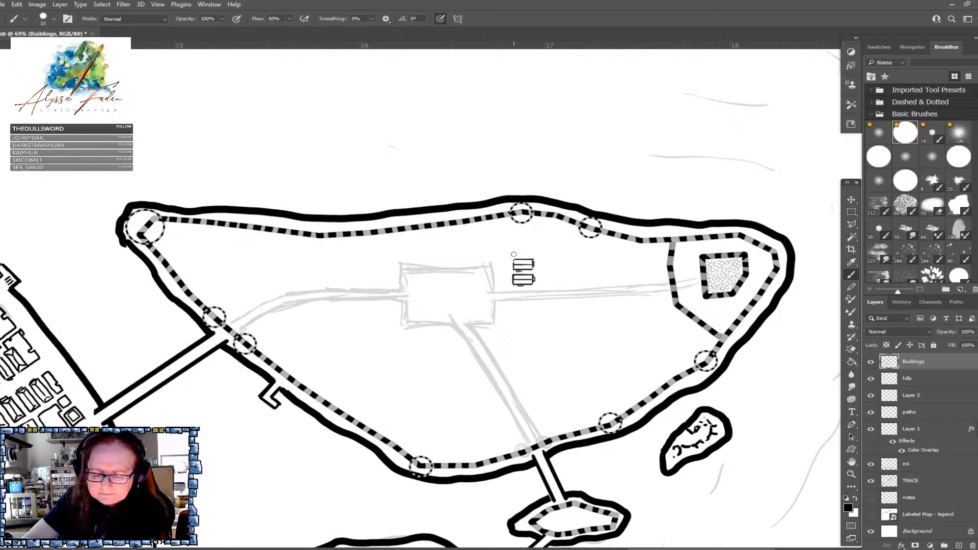
left_click_drag(513, 253, 533, 246)
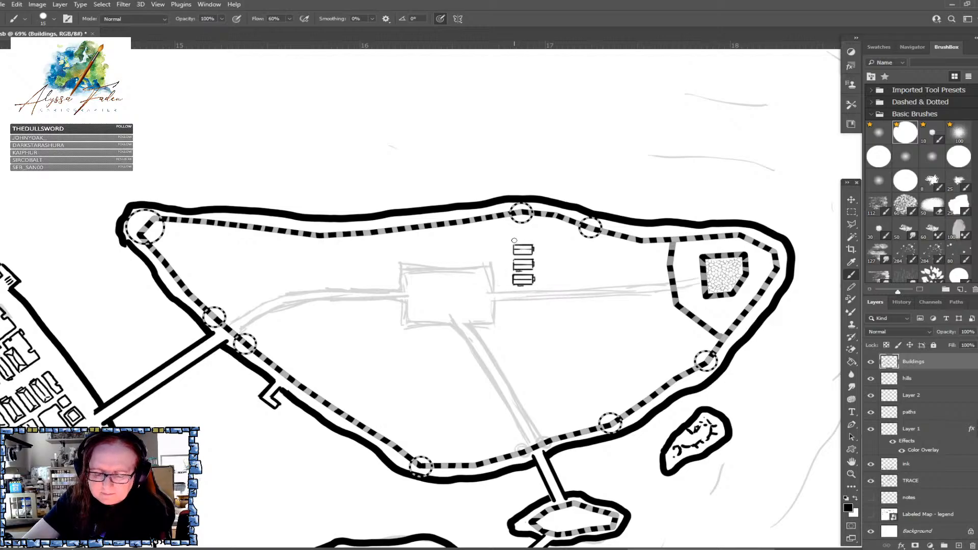
key("shift")
left_click_drag(513, 231, 534, 238)
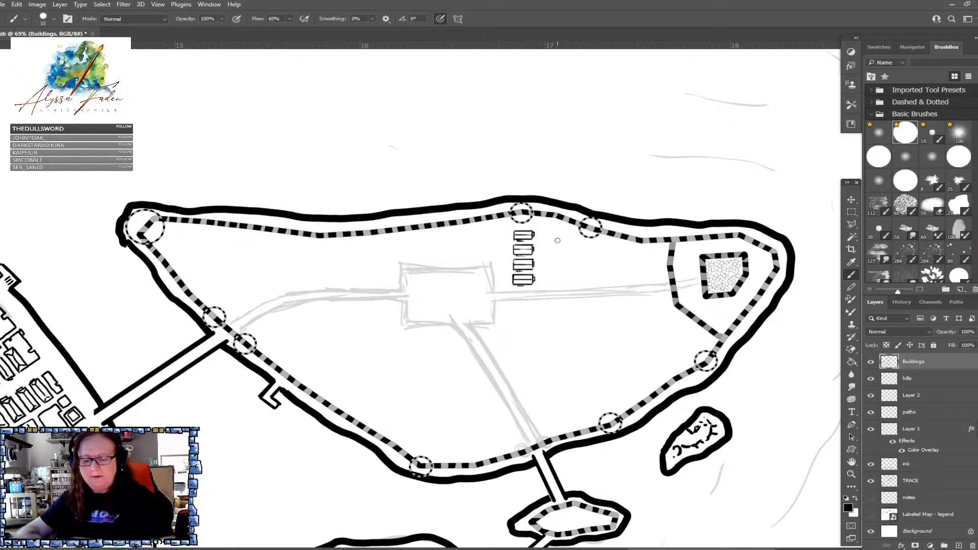
Place the Caerwent 1 and Caerwent 2 reference images over the city map as new layers above Buildings
scroll(558, 241, "down", 3)
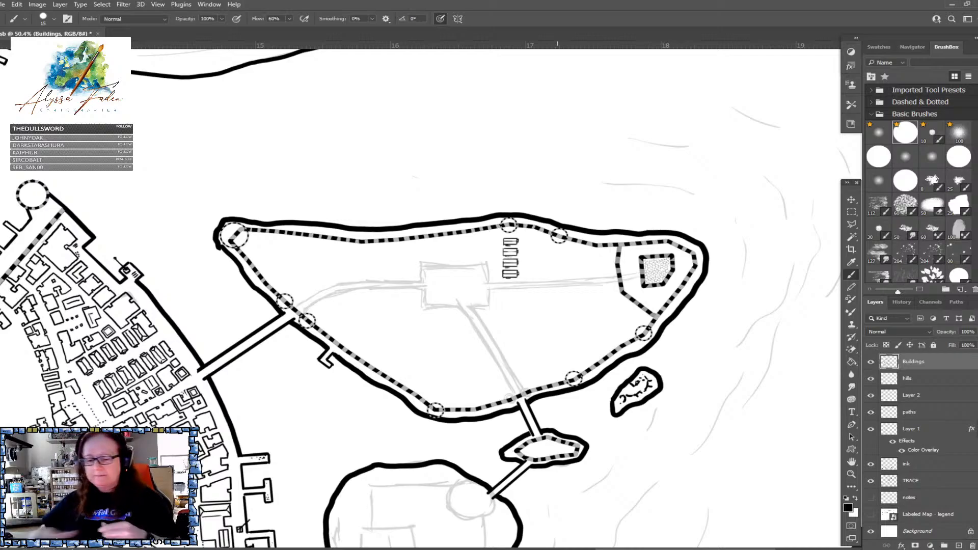
scroll(557, 279, "down", 6)
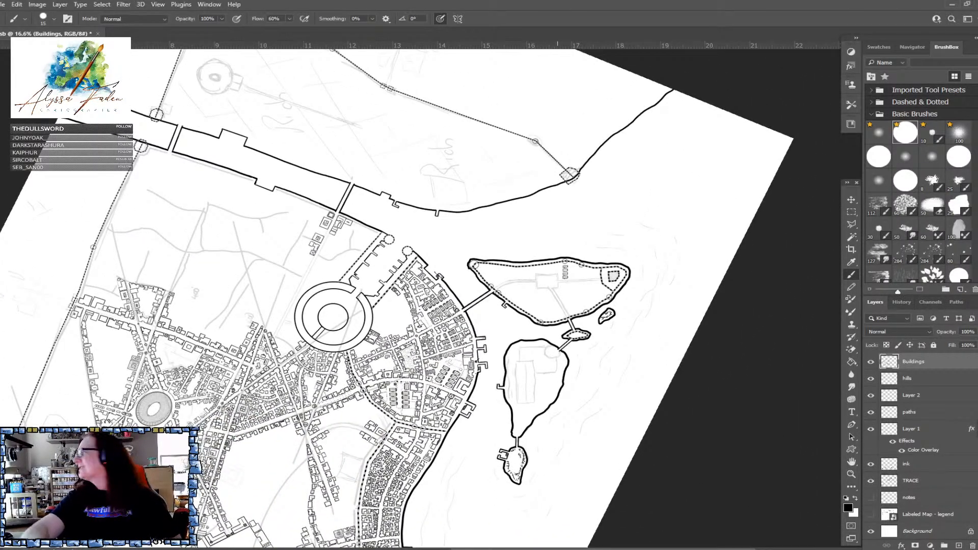
scroll(557, 278, "down", 1)
left_click_drag(557, 278, 687, 356)
scroll(557, 278, "down", 1)
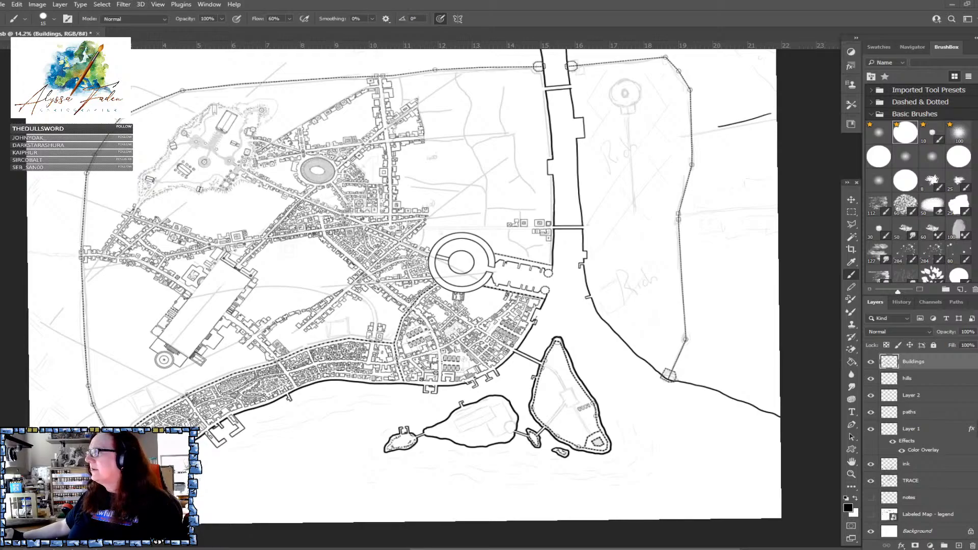
left_click_drag(424, 306, 408, 283)
key("Return")
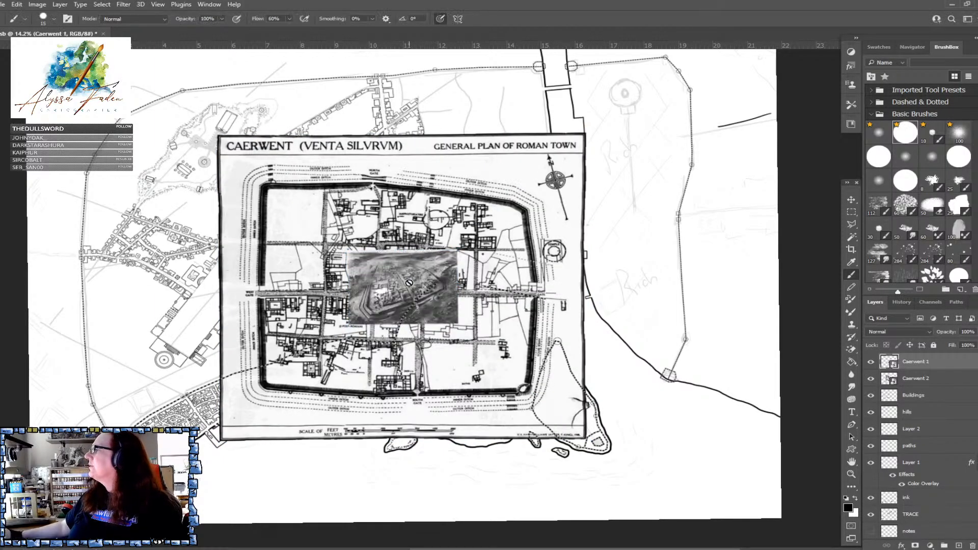
Place the Labeled Map - legend image as a new layer above Caerwent 1 and read its numbered district list
left_click_drag(618, 359, 319, 235)
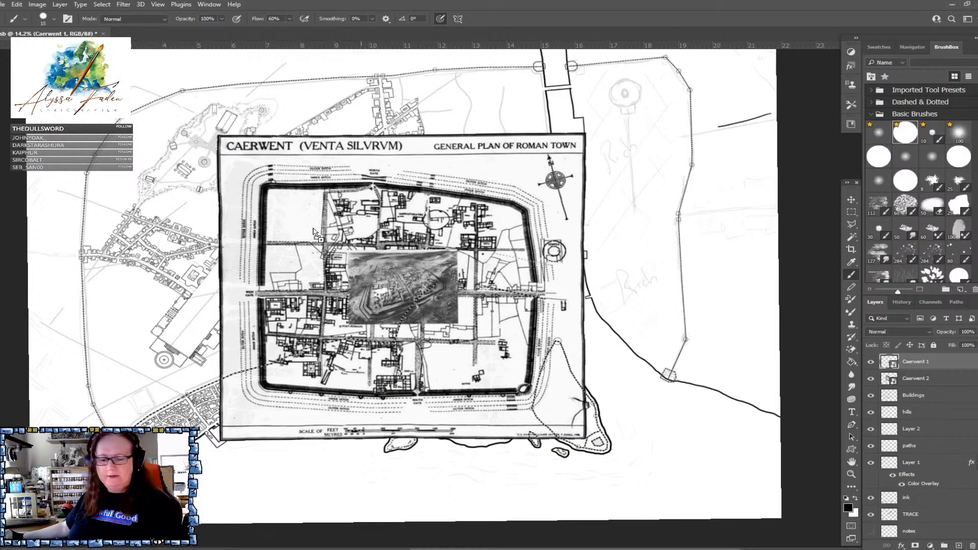
key("Return")
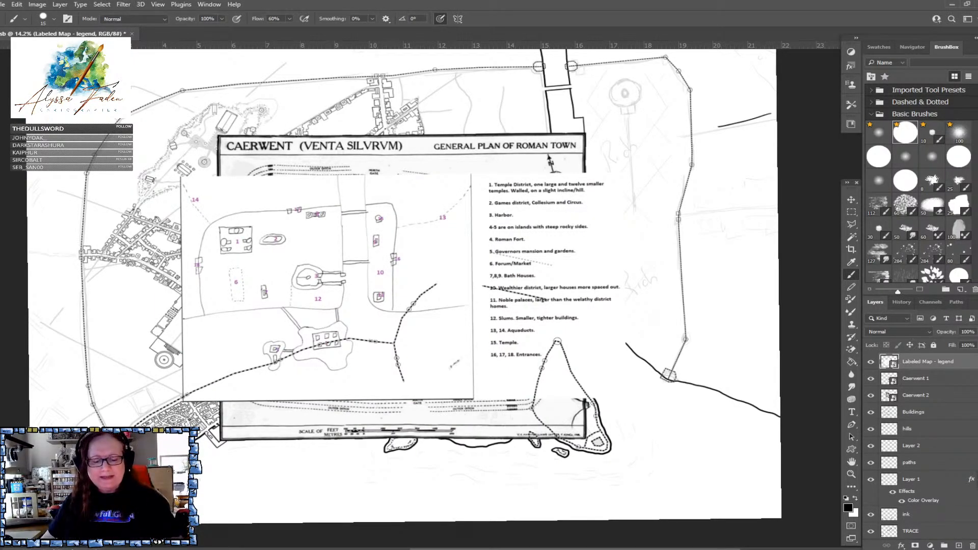
scroll(299, 280, "up", 3)
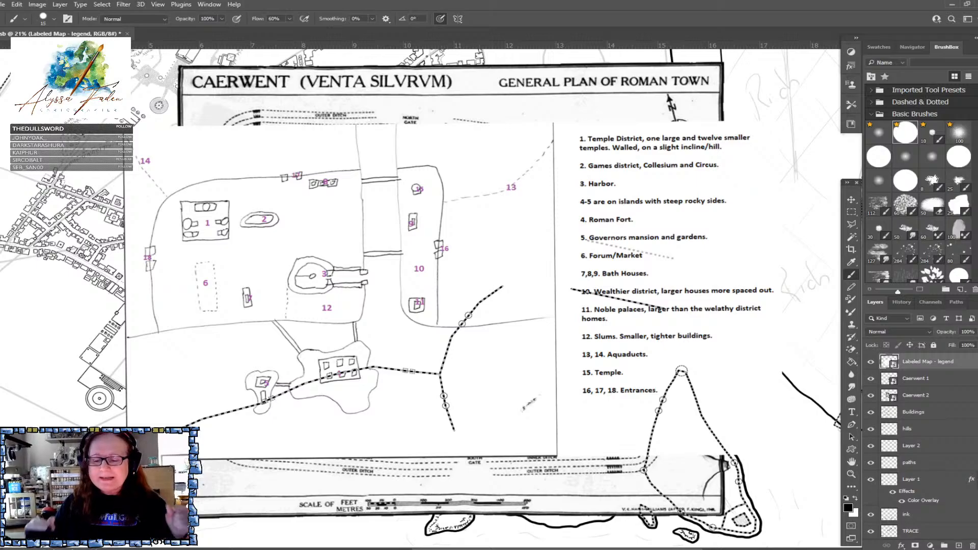
scroll(549, 422, "up", 1)
scroll(472, 406, "up", 1)
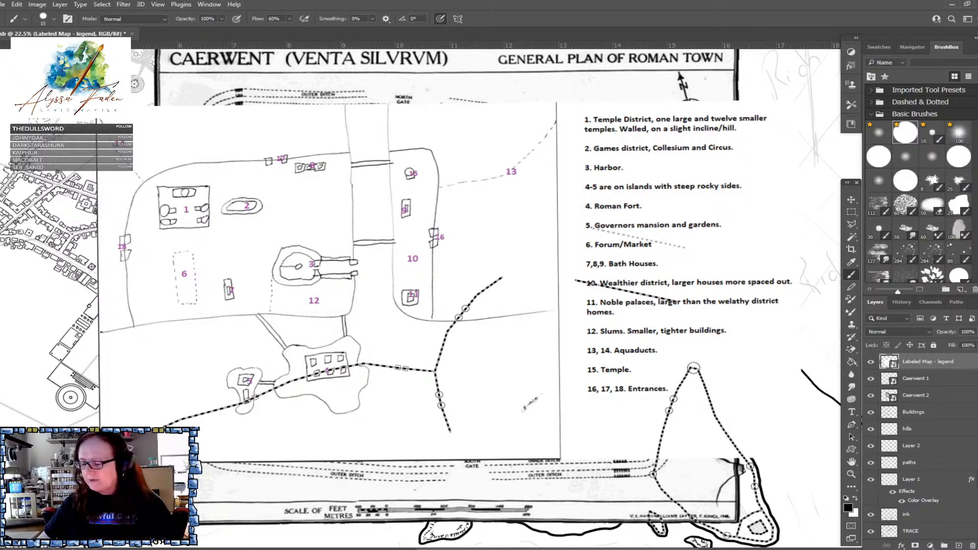
Hide the Caerwent 1 and Caerwent 2 layers, keeping only Labeled Map - legend over the city map
left_click_drag(870, 361, 870, 395)
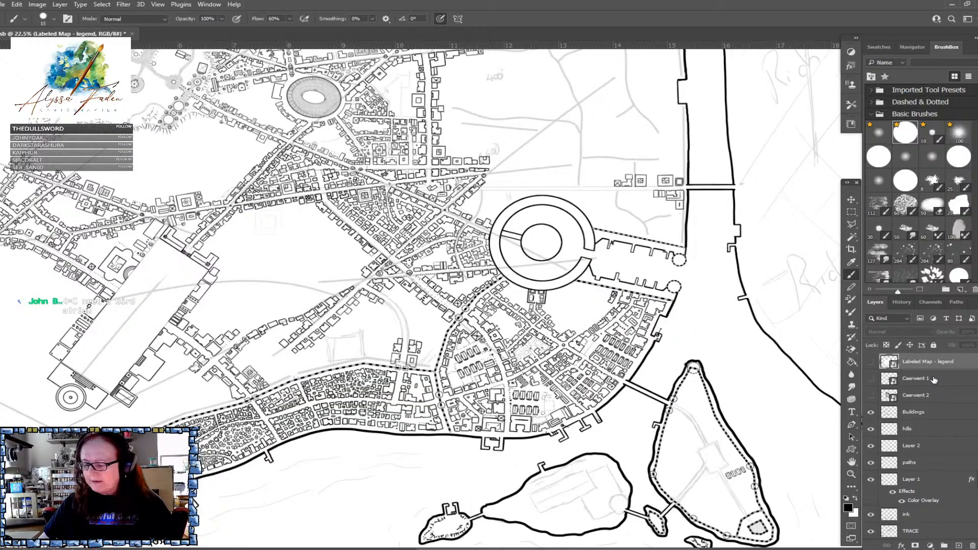
left_click(870, 362)
key("v")
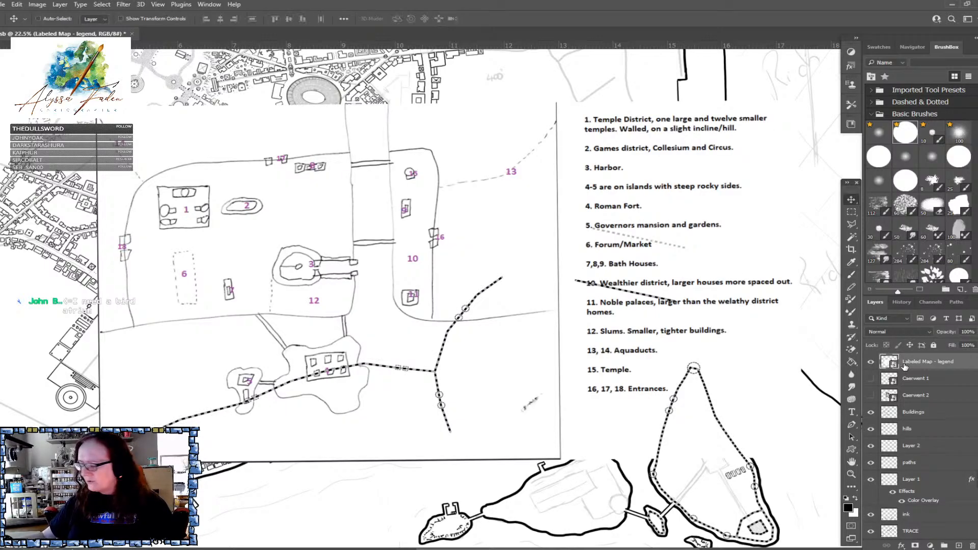
Shift the labeled legend map around the city map to compare its numbered districts with the drawn ones
left_click_drag(296, 305, 432, 349)
scroll(432, 351, "down", 5)
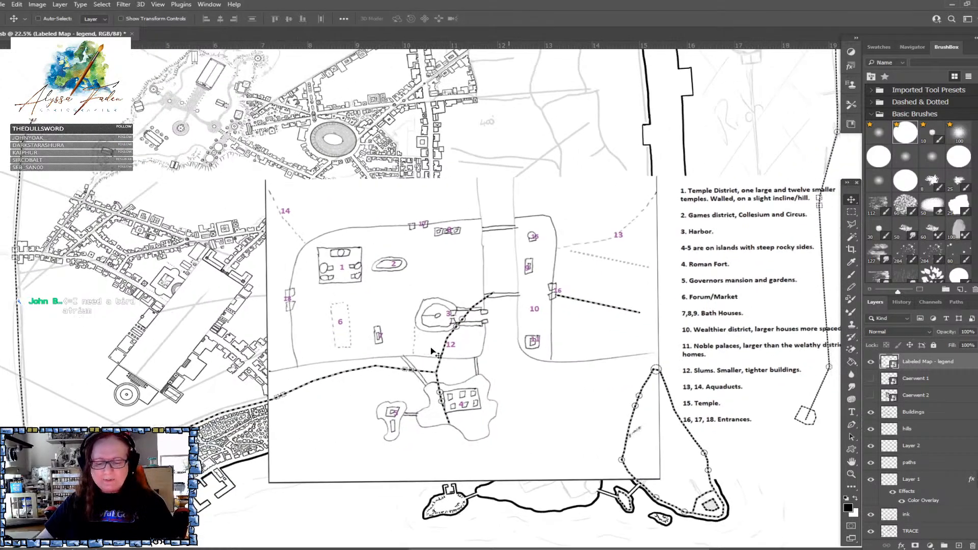
left_click_drag(530, 367, 630, 219)
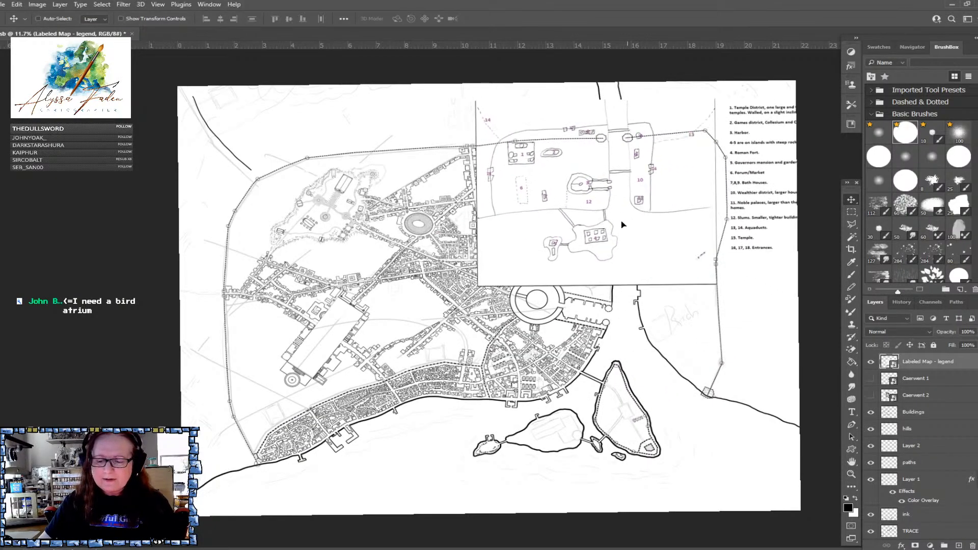
left_click_drag(588, 176, 592, 201)
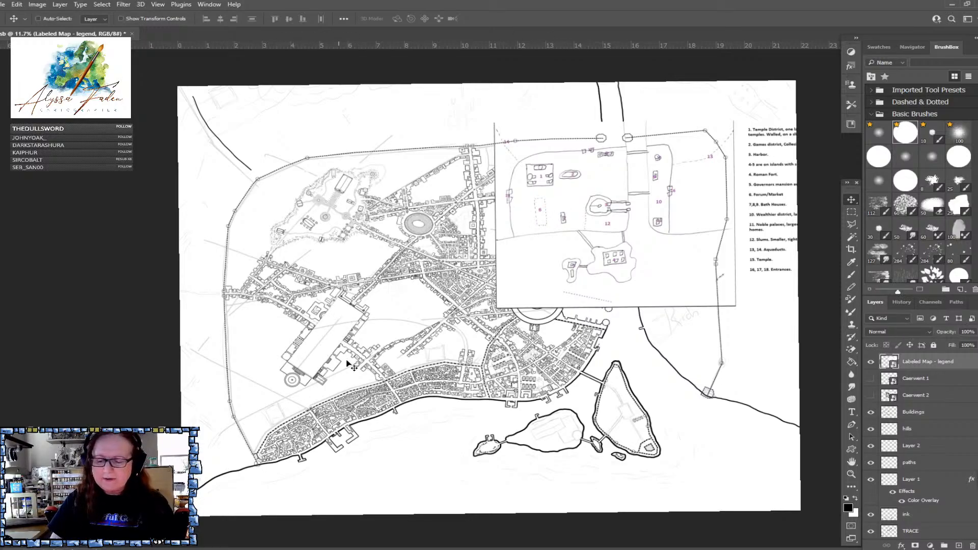
left_click_drag(669, 232, 435, 186)
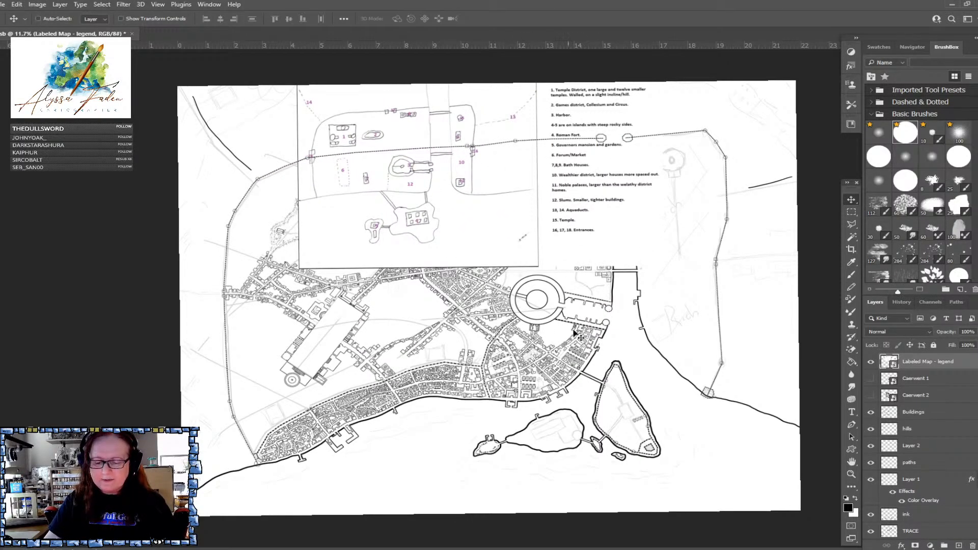
left_click_drag(603, 208, 472, 248)
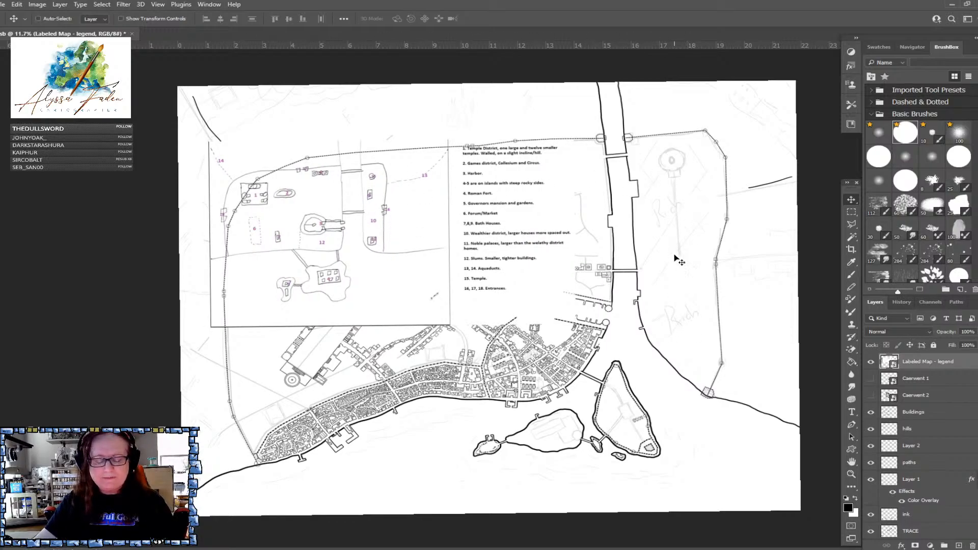
left_click_drag(417, 252, 497, 297)
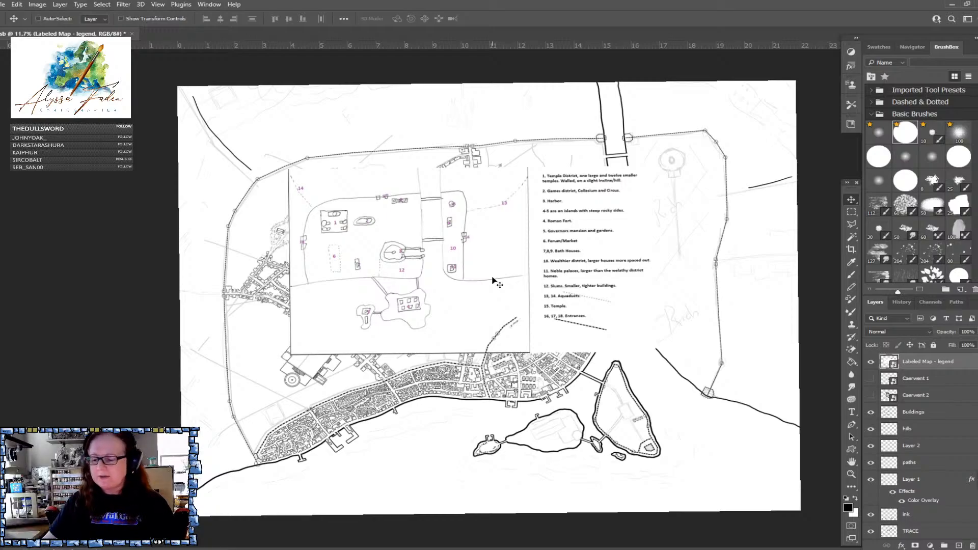
Hide the Labeled Map - legend layer, check the Caerwent plans once more and hide both of them too
left_click(870, 361)
left_click(871, 378)
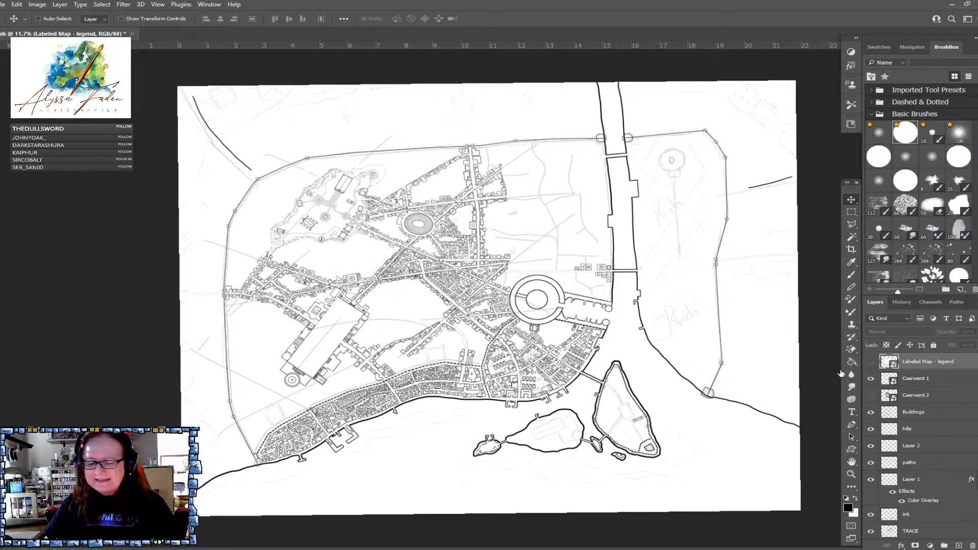
left_click(871, 378)
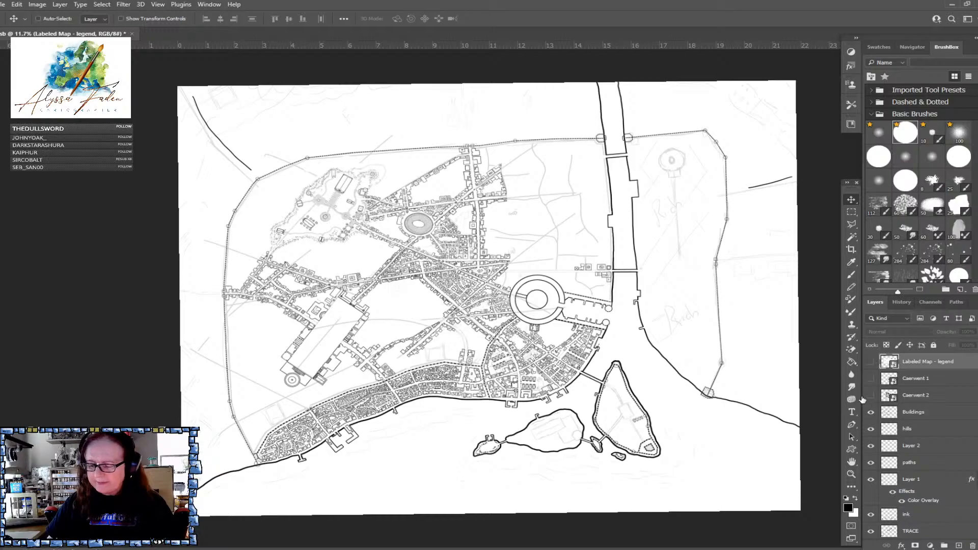
left_click(868, 378)
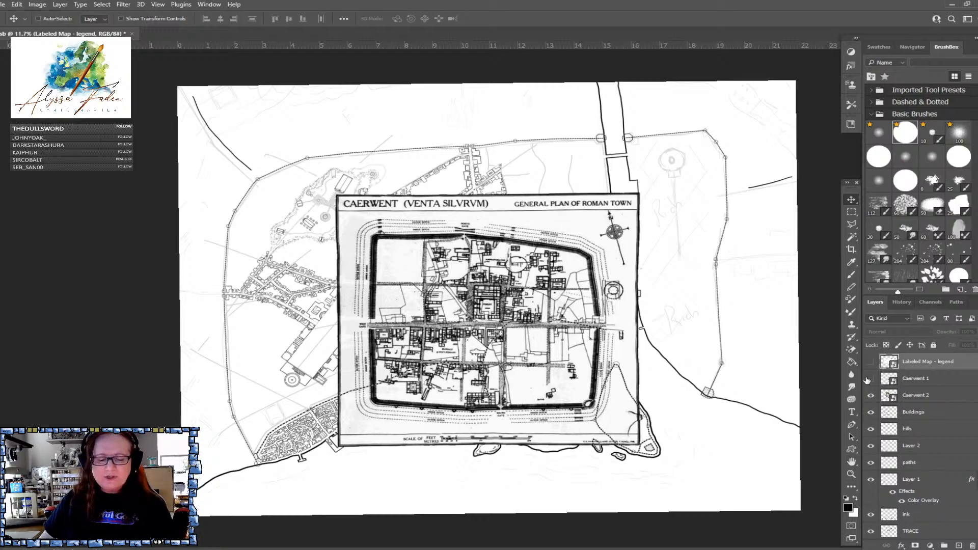
left_click(871, 396)
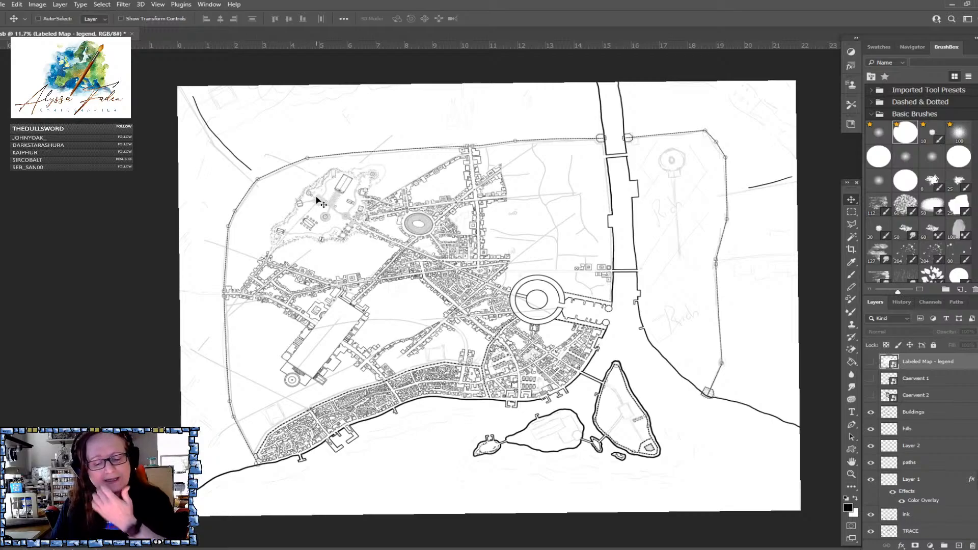
Examine the street pattern and building density of the drawn city blocks between the oval arena, the round harbour and the coast
key("ctrl+plus")
key("ctrl+plus")
key("ctrl+plus")
scroll(316, 200, "down", 3)
scroll(316, 200, "up", 2)
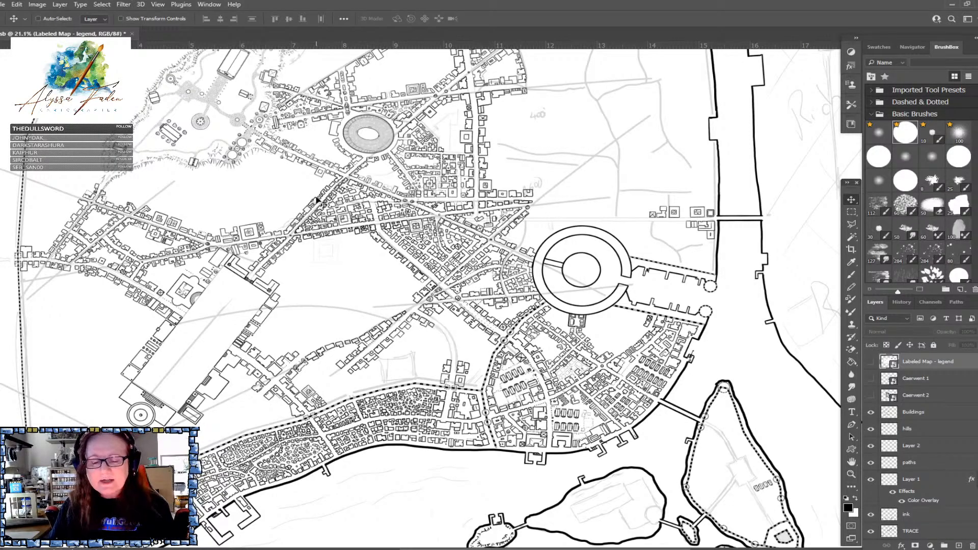
scroll(316, 200, "up", 7)
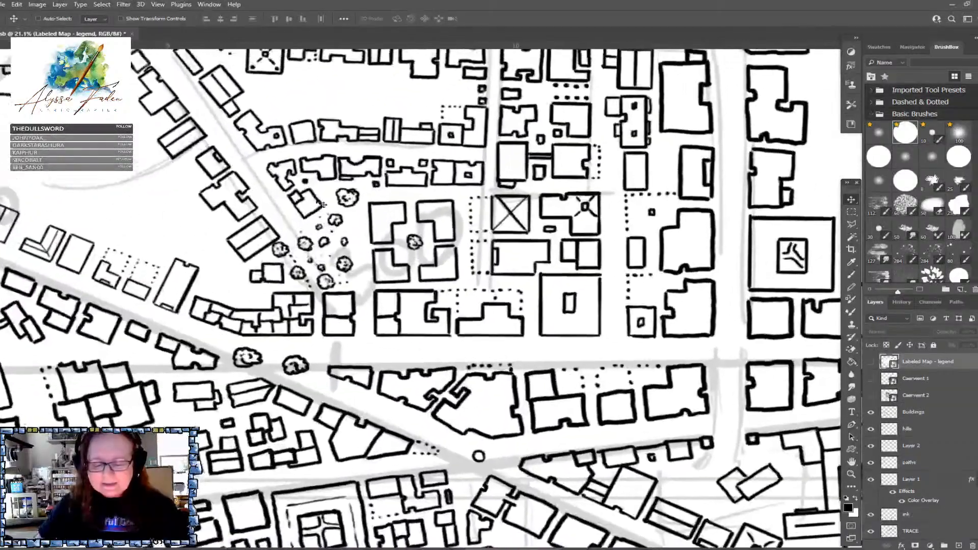
scroll(316, 200, "down", 6)
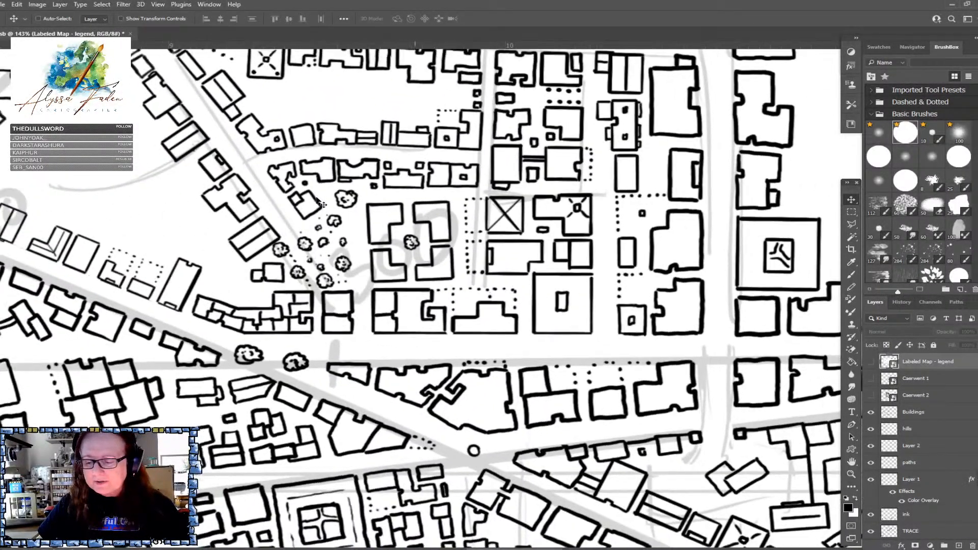
scroll(319, 202, "up", 4)
scroll(317, 201, "down", 7)
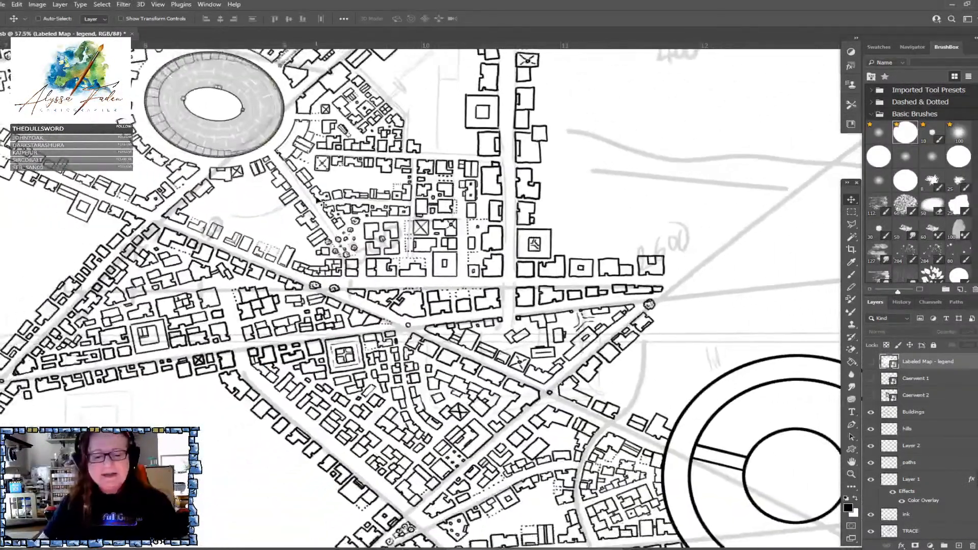
scroll(319, 201, "down", 3)
scroll(319, 202, "up", 2)
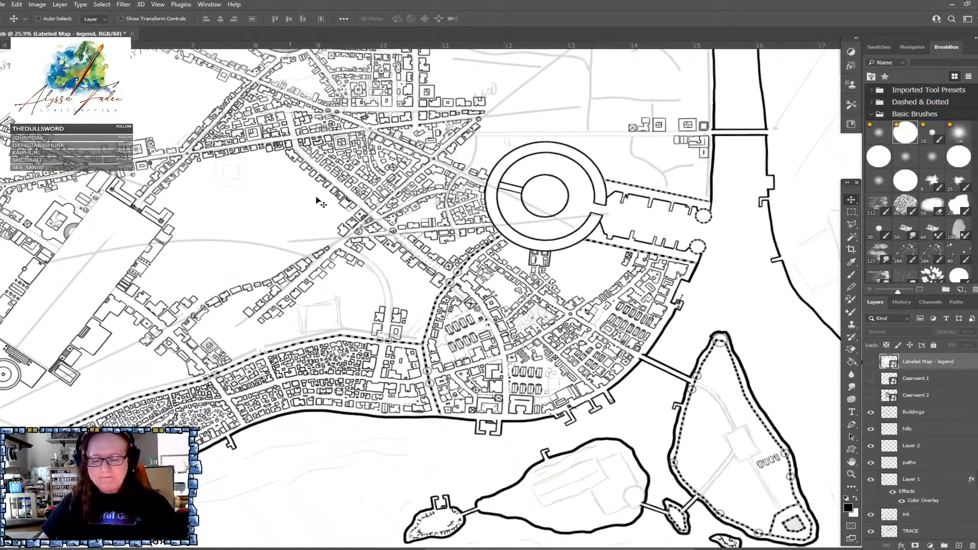
scroll(317, 200, "down", 1)
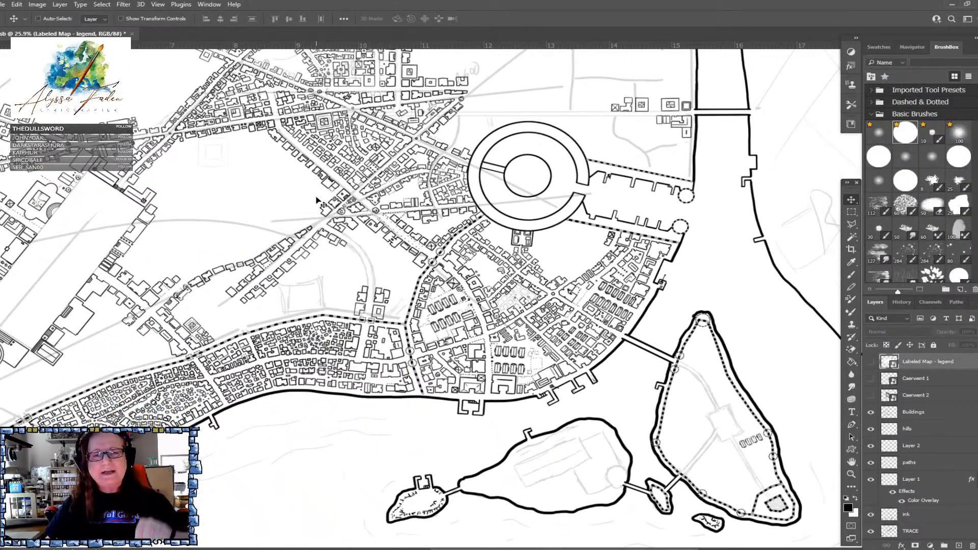
scroll(316, 200, "down", 3)
scroll(317, 200, "up", 1)
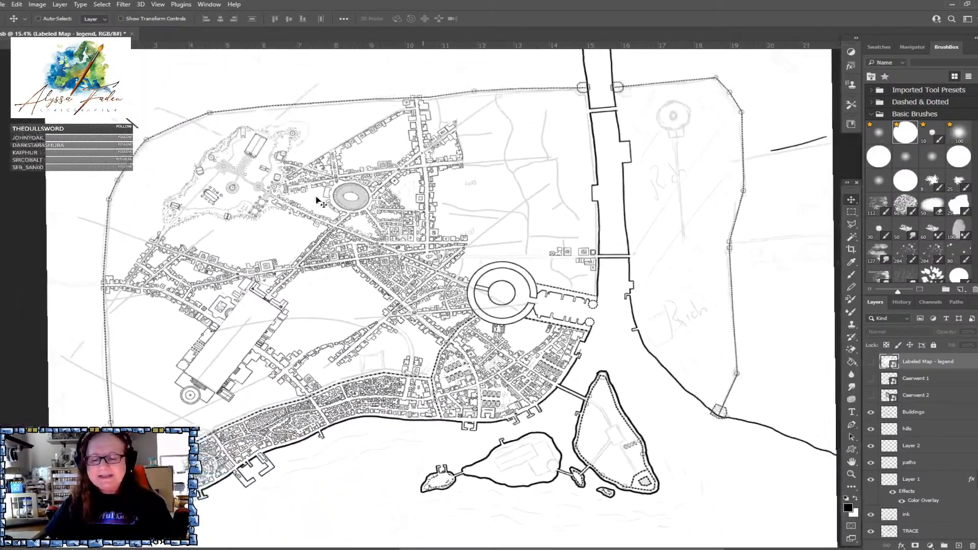
scroll(318, 202, "down", 1)
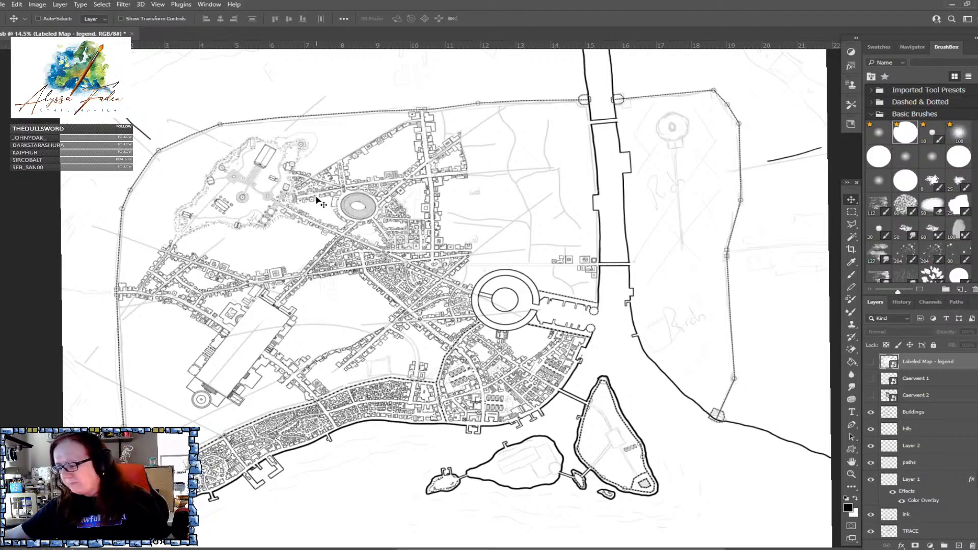
scroll(316, 198, "up", 5)
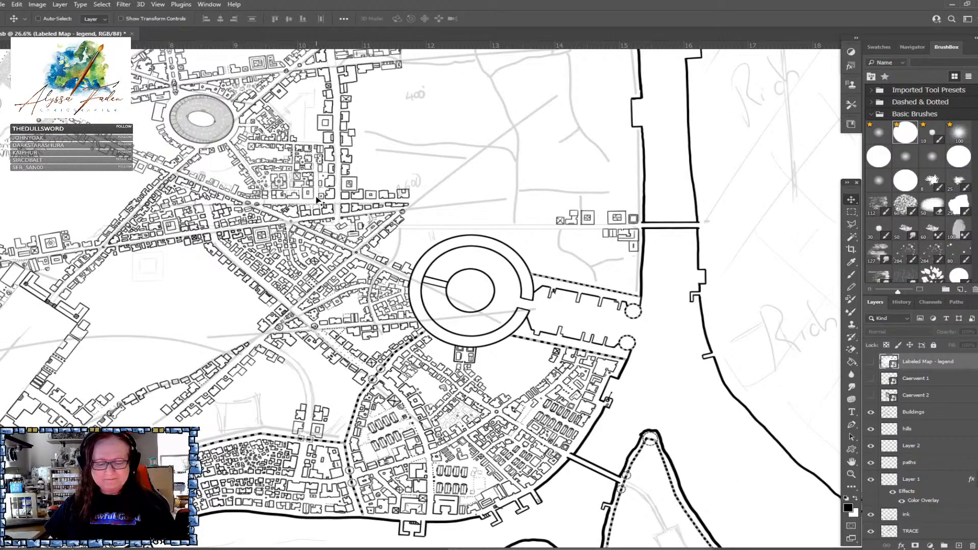
scroll(318, 200, "up", 6)
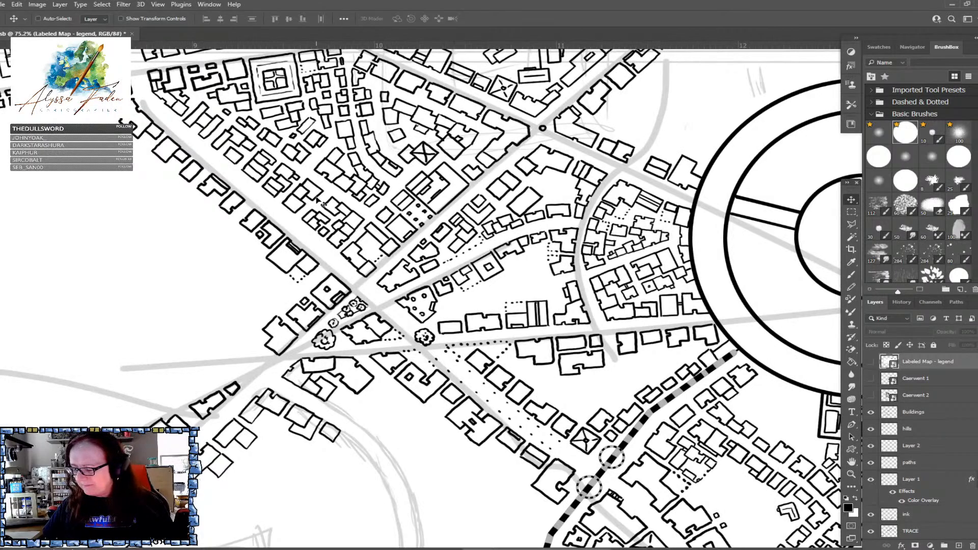
Ink a tiny round detail on the Buildings layer in the open block beside the tree-lined junction west of the round harbour
left_click(930, 416)
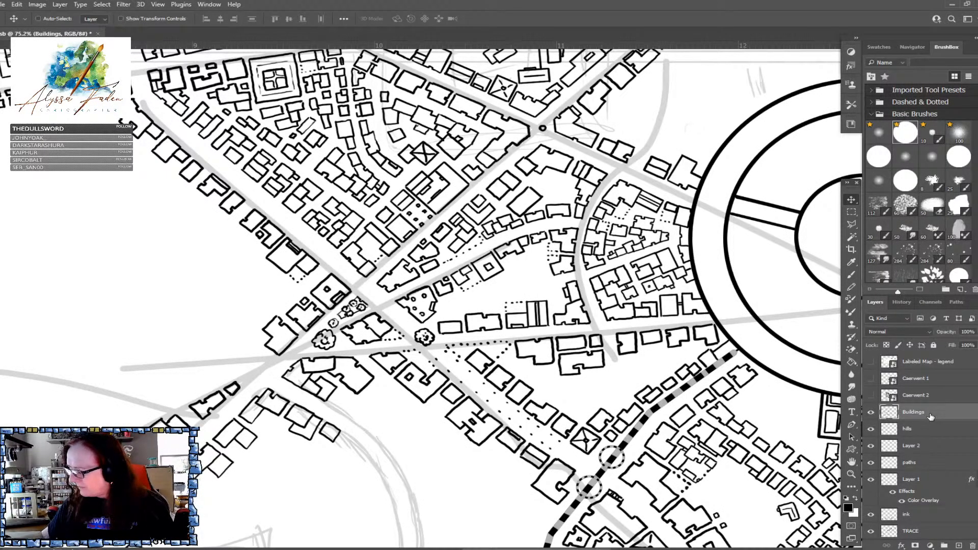
key("b")
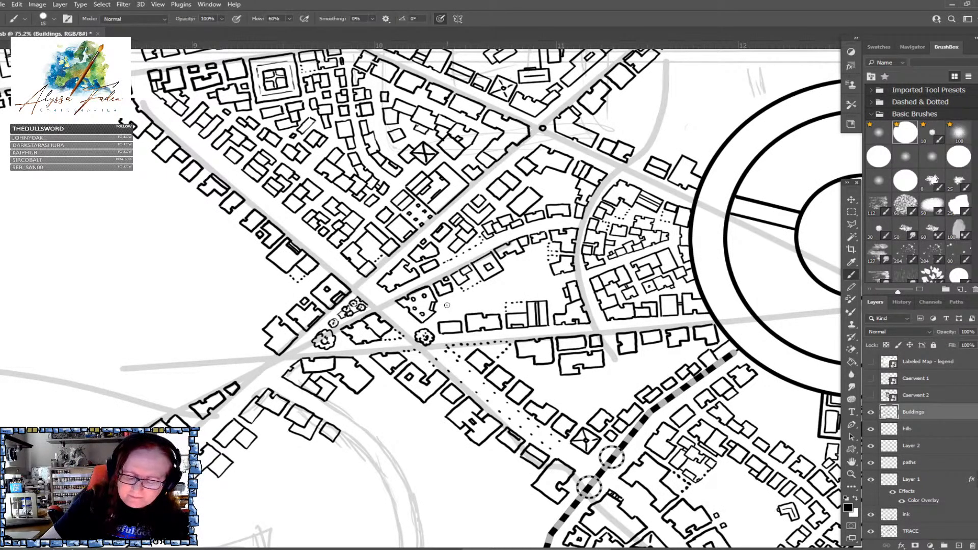
left_click_drag(447, 305, 449, 308)
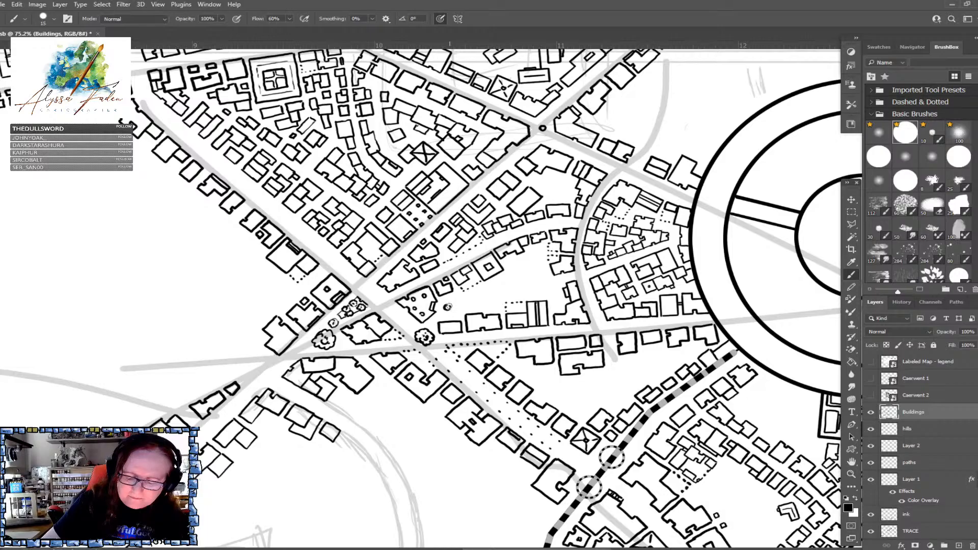
Ink the southernmost barrack of a second column on the fortified island, beside the existing column and just north of the road
scroll(449, 323, "down", 6)
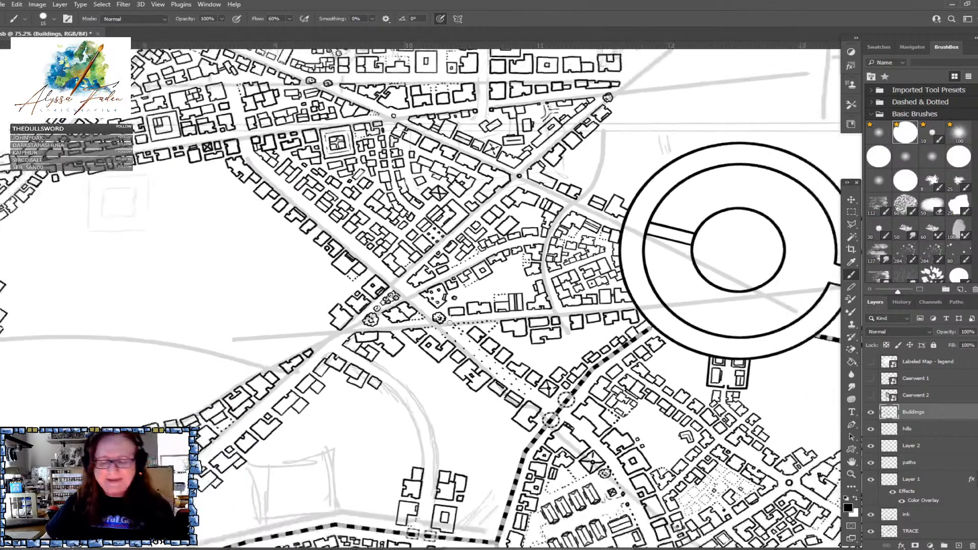
scroll(573, 305, "down", 2)
scroll(348, 196, "down", 1)
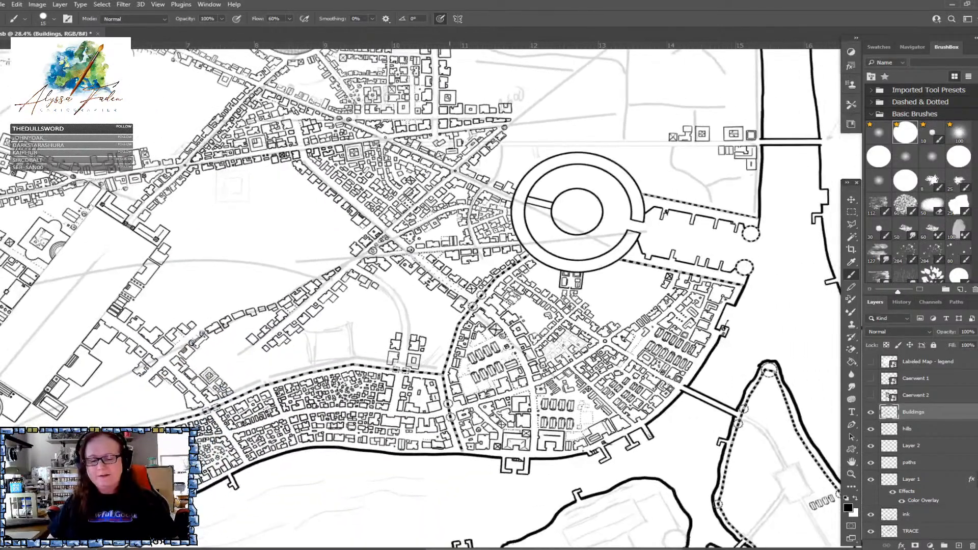
left_click_drag(560, 306, 333, 188)
left_click_drag(449, 286, 363, 256)
scroll(523, 382, "up", 5)
mouse_move(509, 382)
left_mouse_down()
mouse_move(540, 324)
mouse_move(522, 277)
mouse_move(521, 306)
mouse_move(532, 312)
left_mouse_up()
left_click_drag(446, 317, 449, 300)
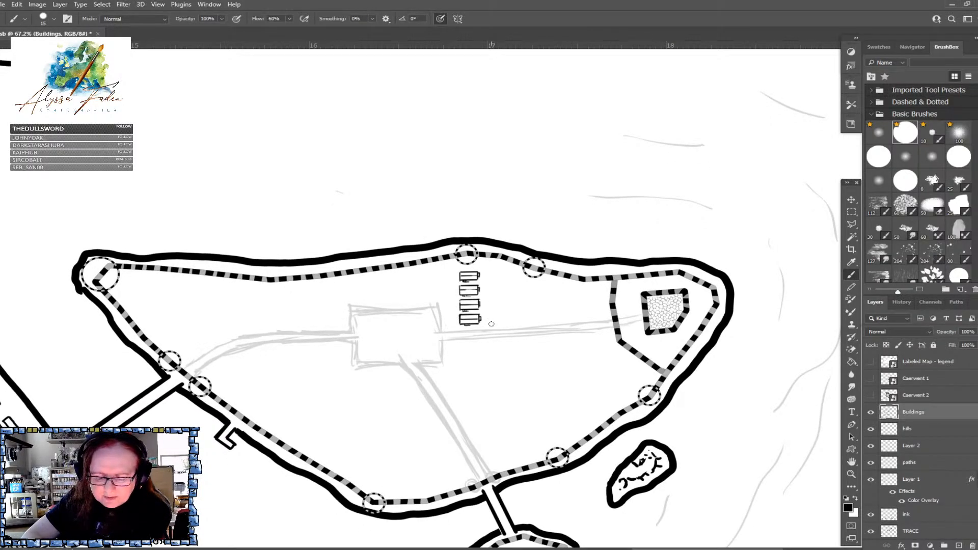
key("shift")
left_click(508, 322, "shift")
mouse_move(493, 314)
left_mouse_down()
mouse_move(509, 315)
mouse_move(508, 323)
mouse_move(492, 324)
left_mouse_up()
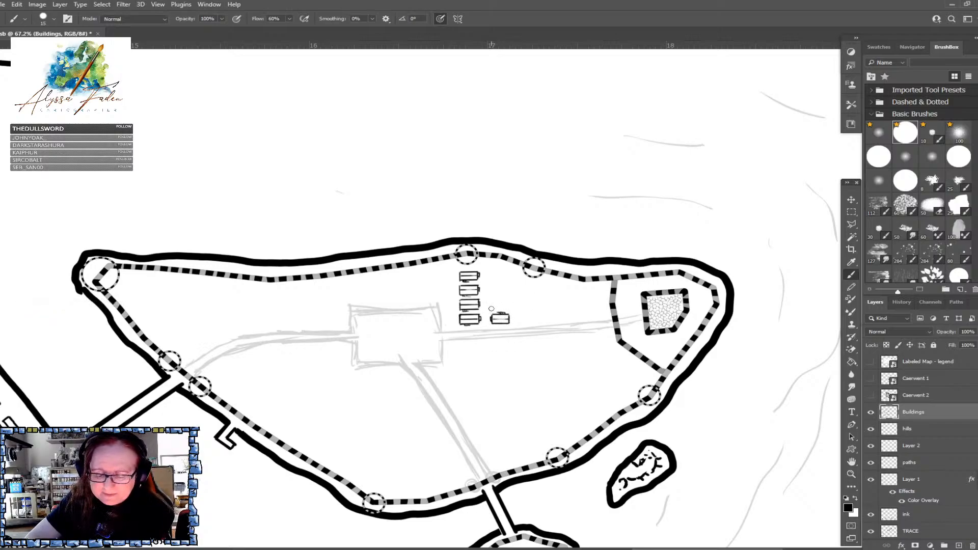
Ink three more small rectangular barracks northward in the second column, aligned with the rows of the first column
left_click_drag(491, 308, 508, 304)
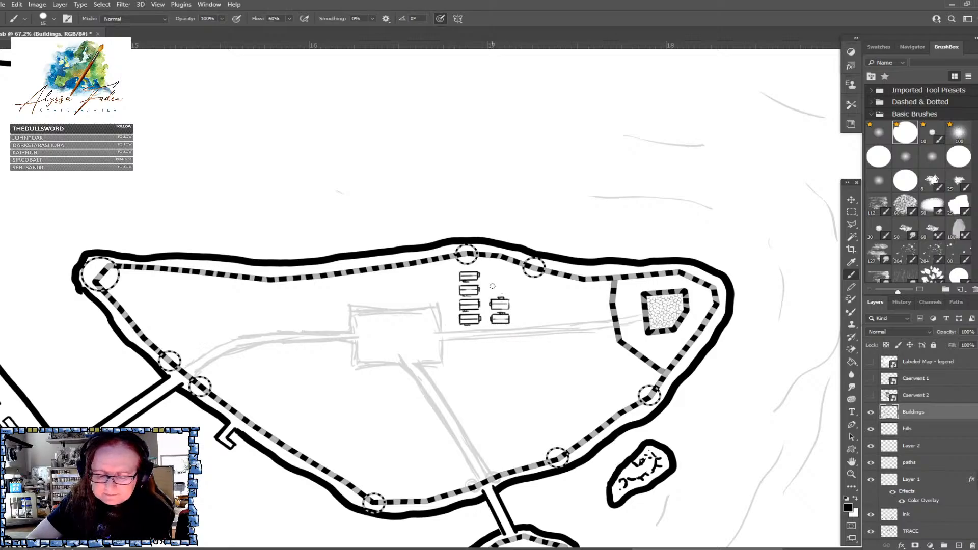
left_click_drag(490, 286, 509, 294)
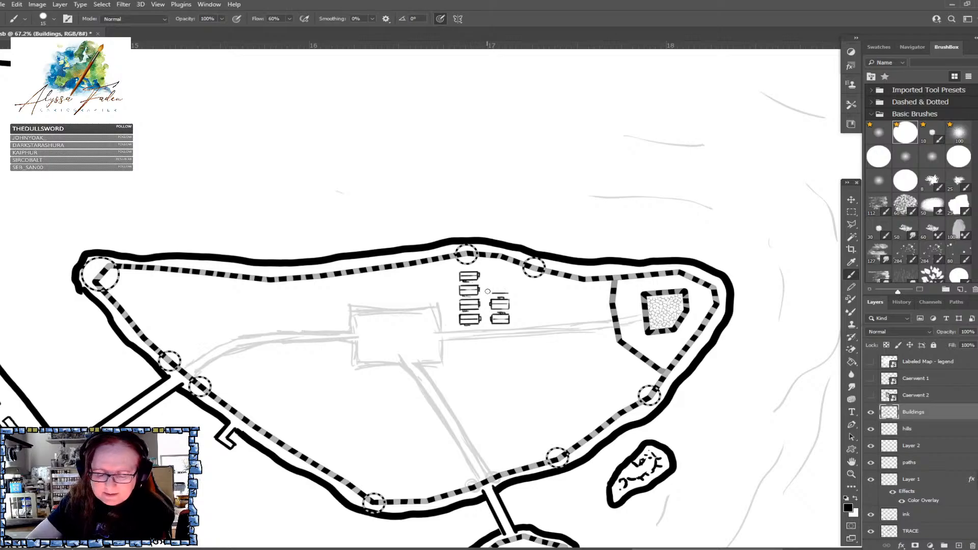
left_click(491, 286, "shift")
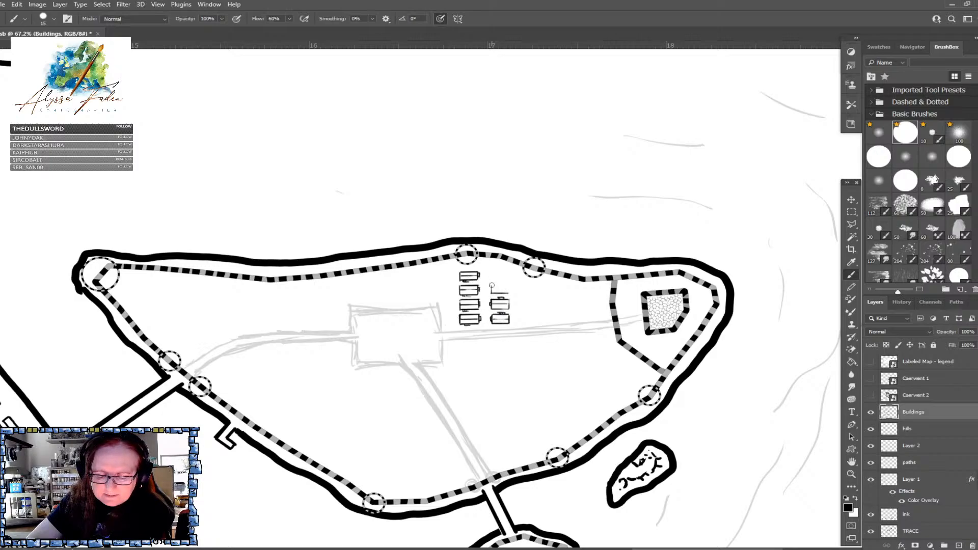
left_click(509, 293, "shift")
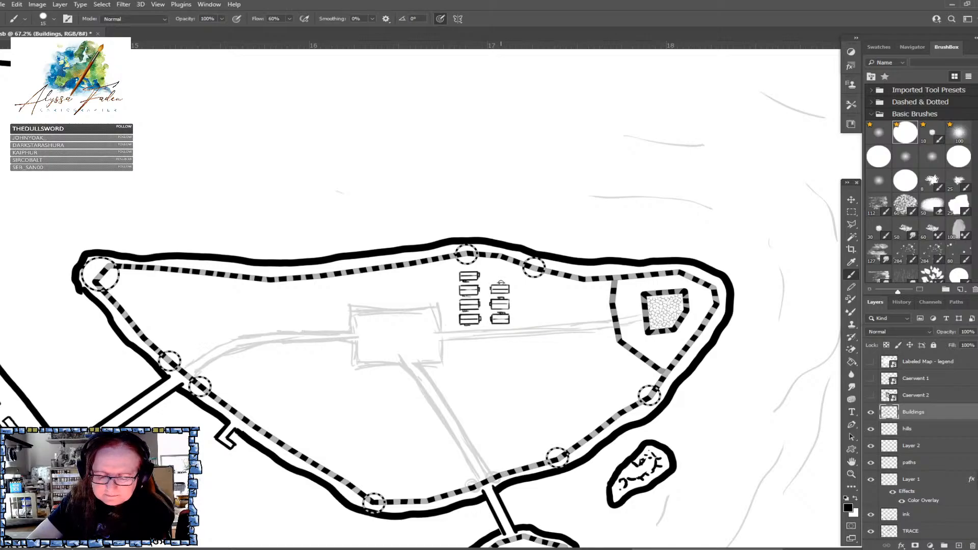
mouse_move(490, 279)
left_mouse_down()
mouse_move(509, 279)
mouse_move(509, 271)
mouse_move(490, 271)
mouse_move(509, 275)
left_mouse_up()
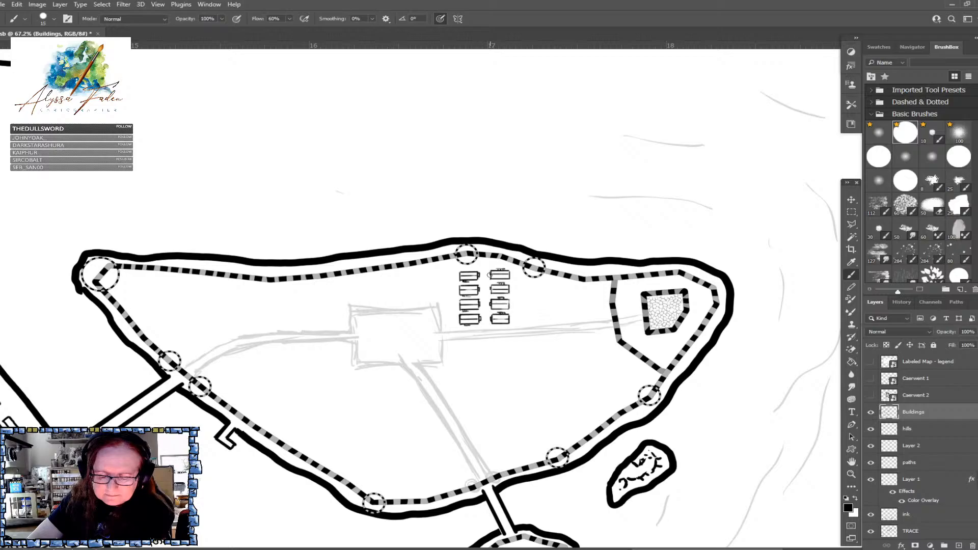
scroll(497, 285, "down", 5)
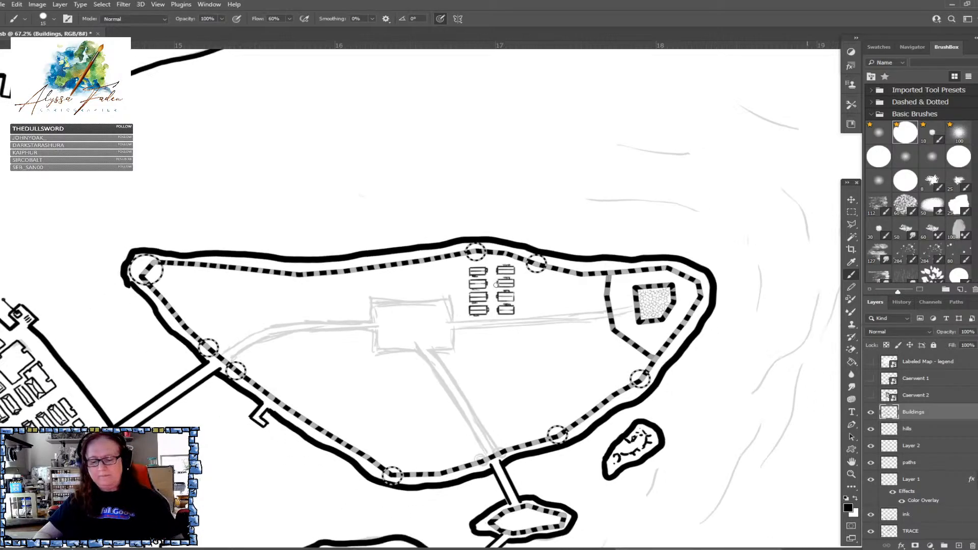
scroll(497, 285, "up", 2)
scroll(496, 285, "up", 1)
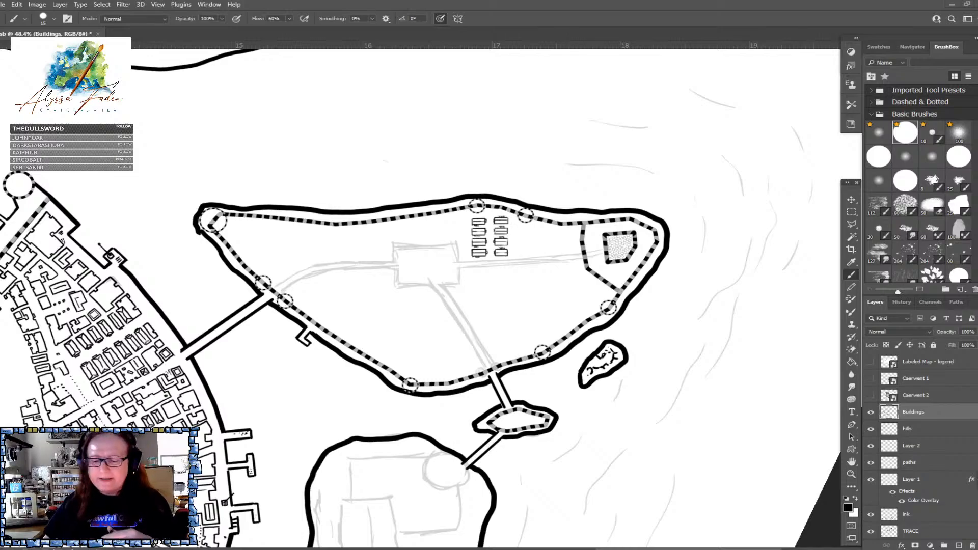
scroll(432, 298, "up", 1)
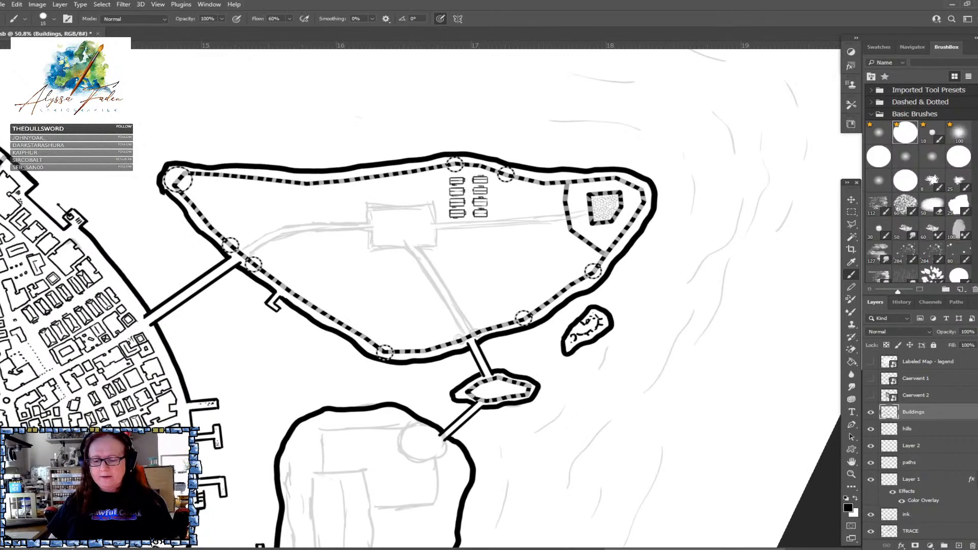
scroll(433, 298, "down", 1)
scroll(484, 295, "up", 2)
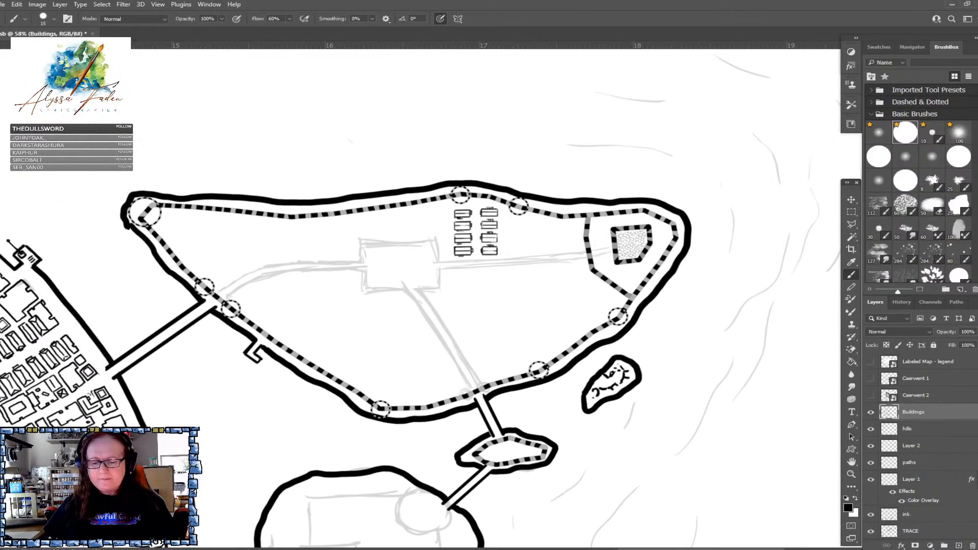
scroll(485, 295, "up", 1)
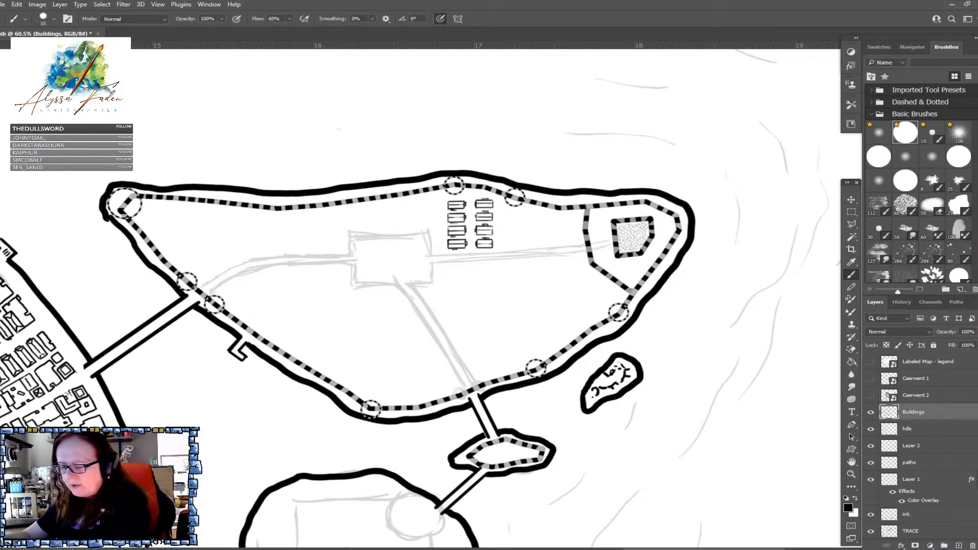
key("m")
left_click_drag(443, 213, 493, 214)
left_click_drag(460, 304, 531, 301)
key("ctrl+d")
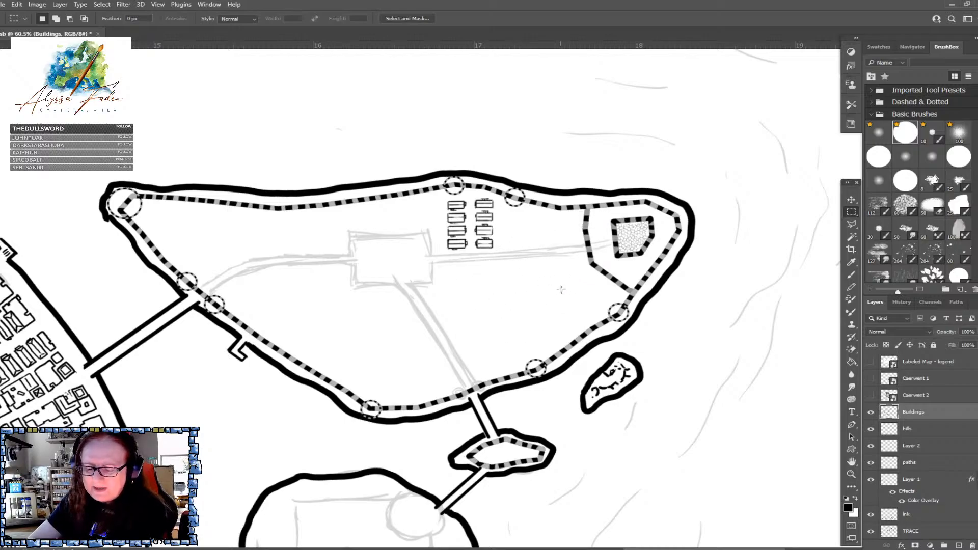
Select the lower three rows of both barrack columns with the Polygonal Lasso and place a duplicate directly east of them
left_click(851, 225)
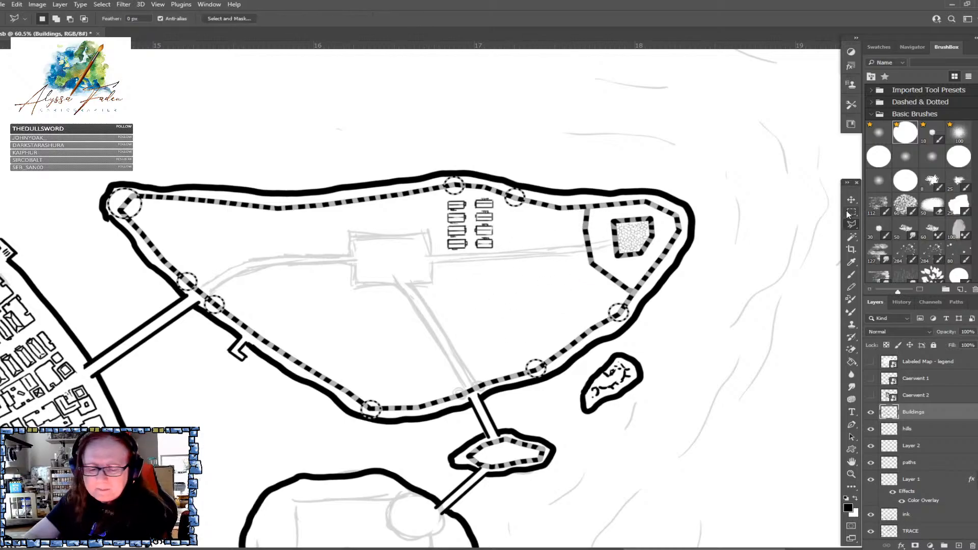
left_click(437, 211)
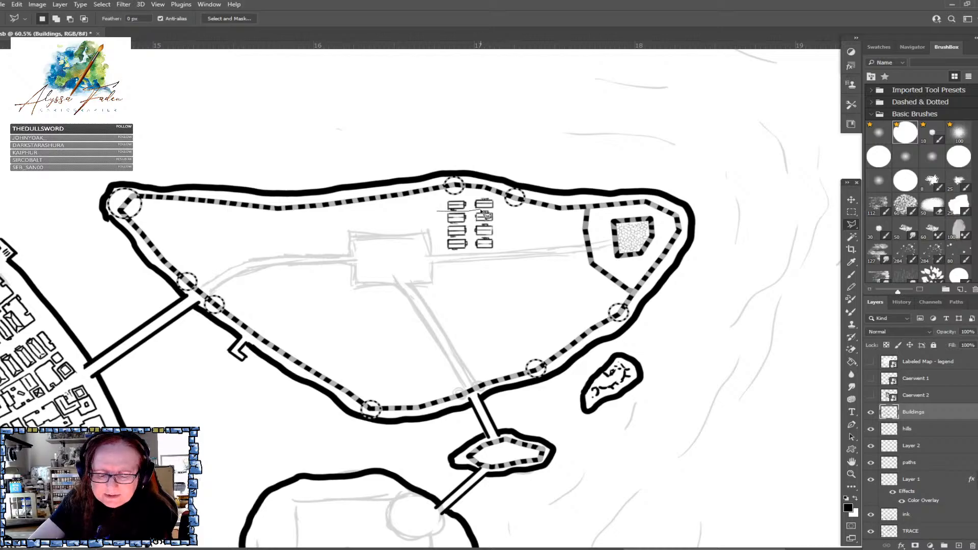
left_click(497, 209)
left_click(496, 250)
left_click(439, 252)
left_click(437, 211)
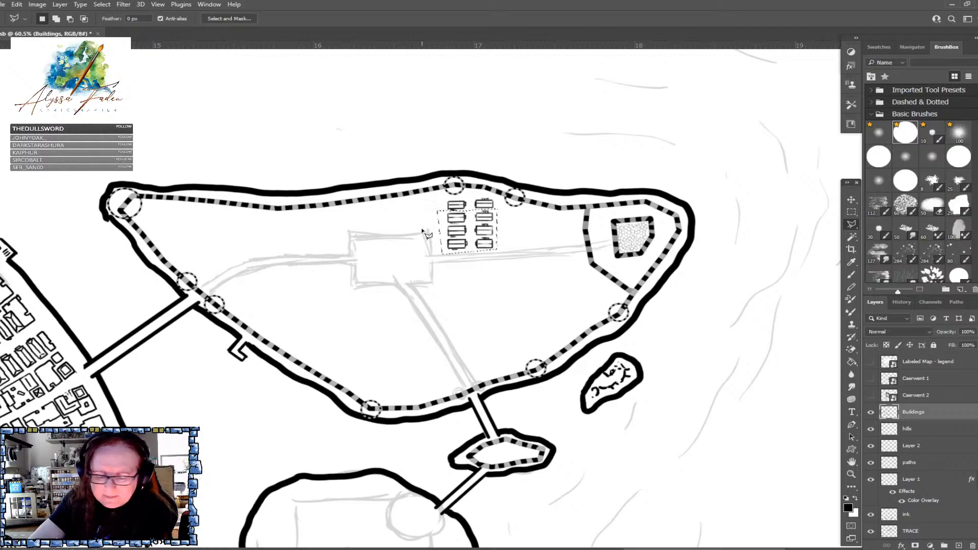
left_click(850, 200)
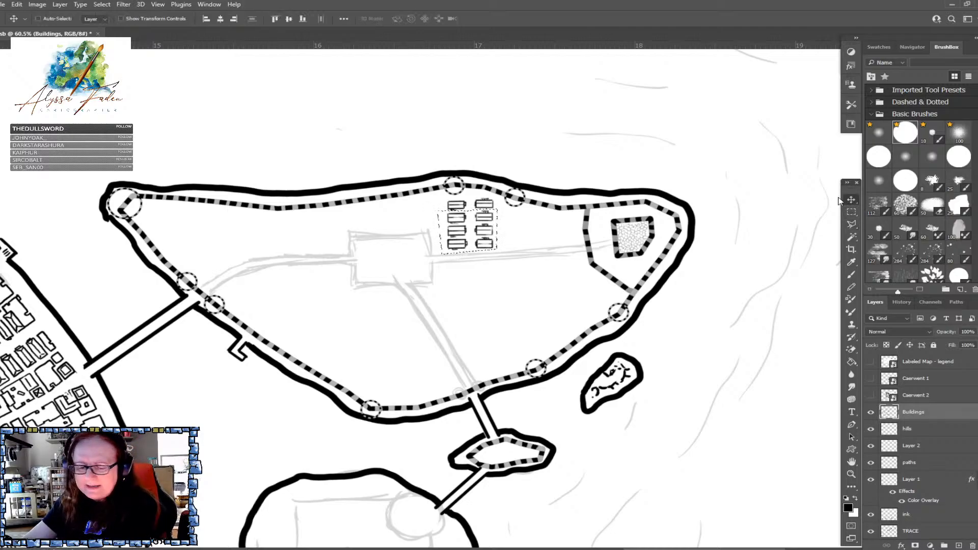
left_click_drag(488, 222, 544, 223)
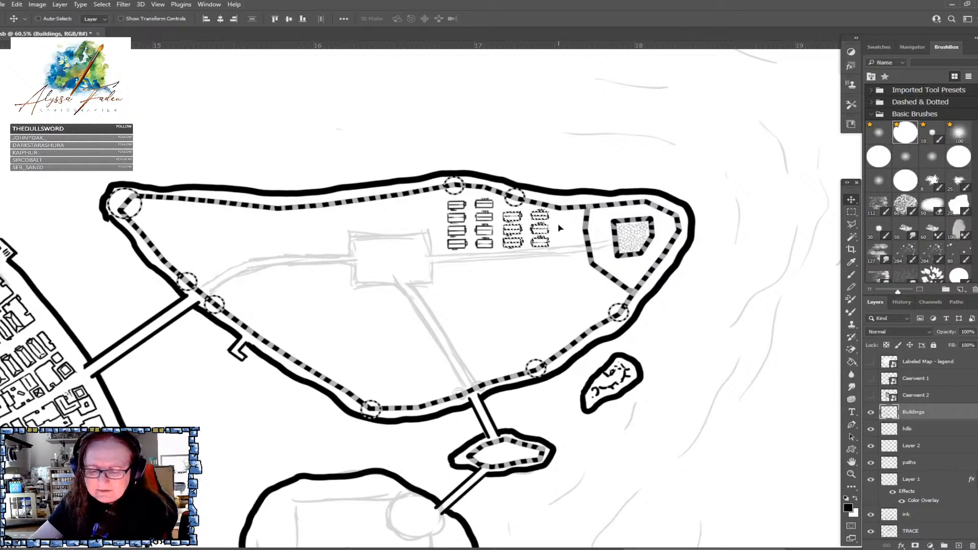
Duplicate the third barrack column, flip the copy to -100% width and height, place it as a fifth column beside the inner wall, and deselect
left_click(851, 224)
left_click(502, 209)
left_click(524, 209)
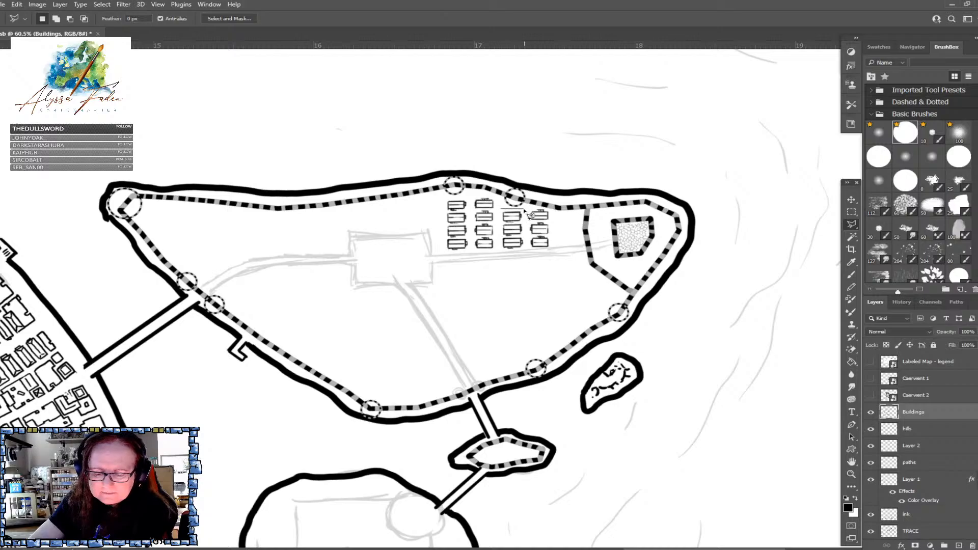
left_click(524, 249)
left_click(500, 250)
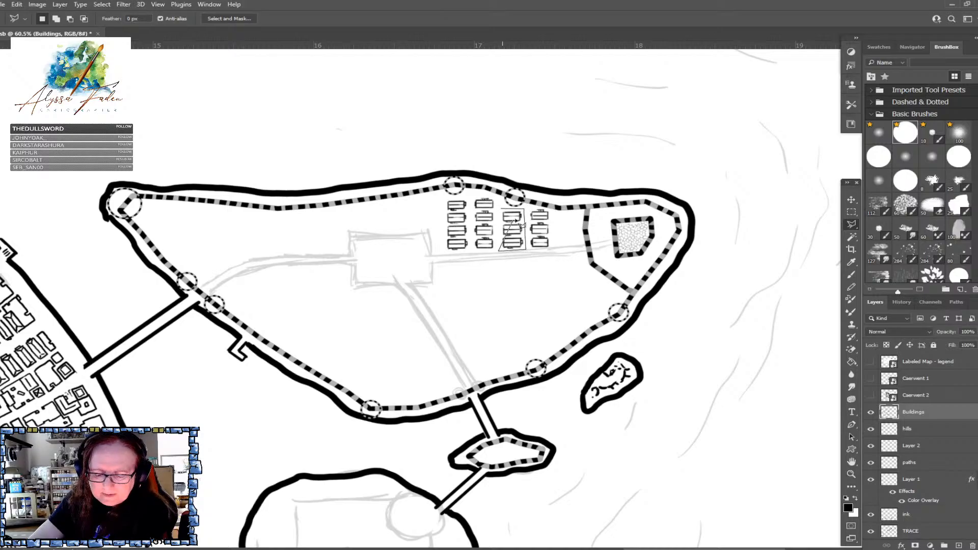
left_click(502, 209)
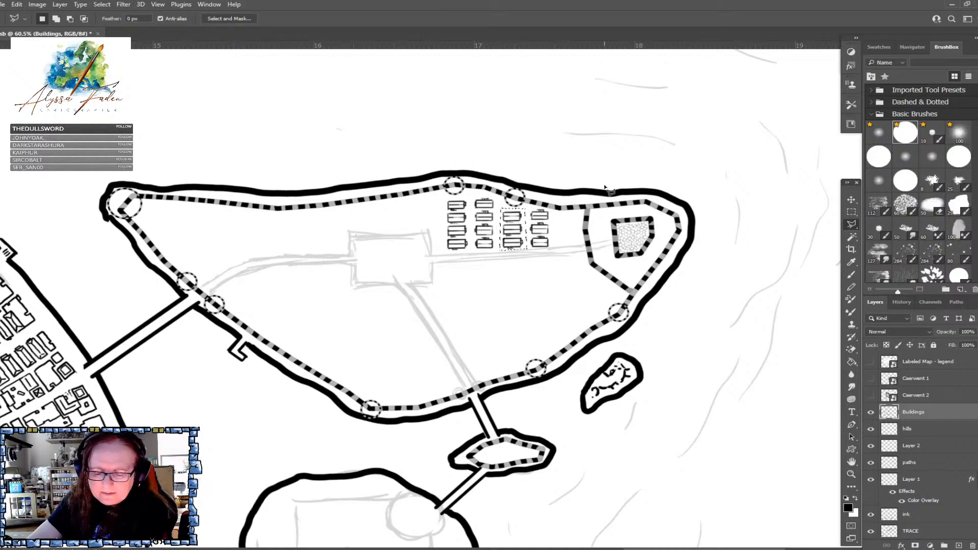
left_click(851, 200)
left_click_drag(515, 235, 525, 343)
key("ctrl+t")
left_click_drag(540, 292, 570, 236)
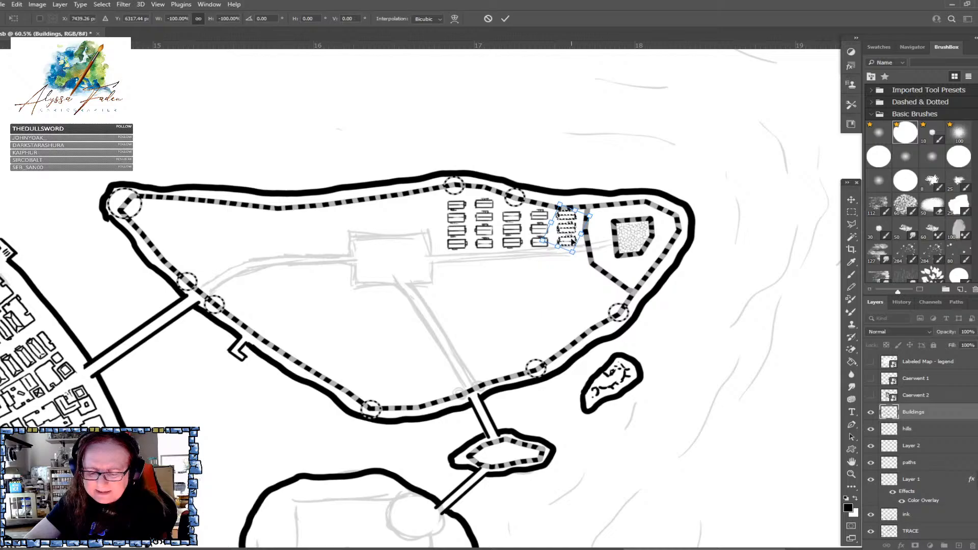
key("Return")
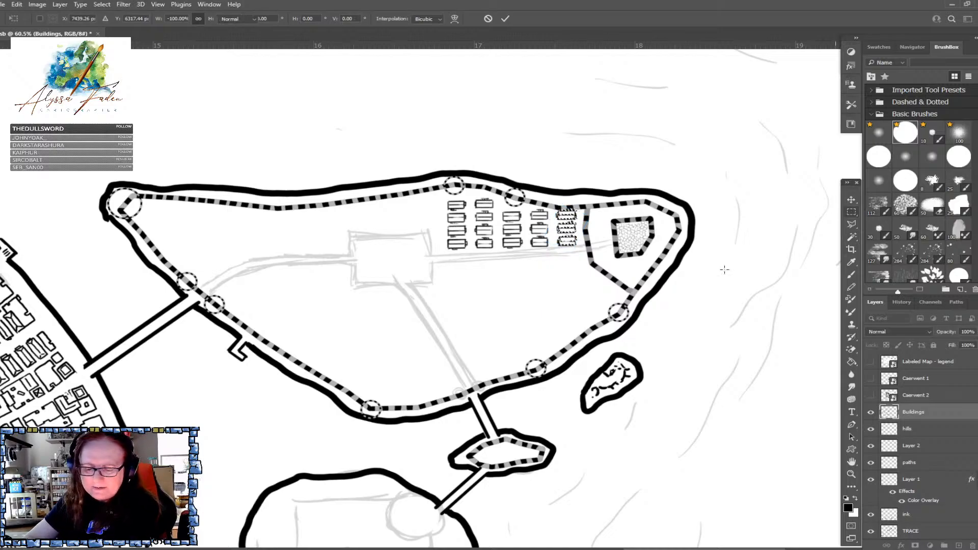
key("ctrl+d")
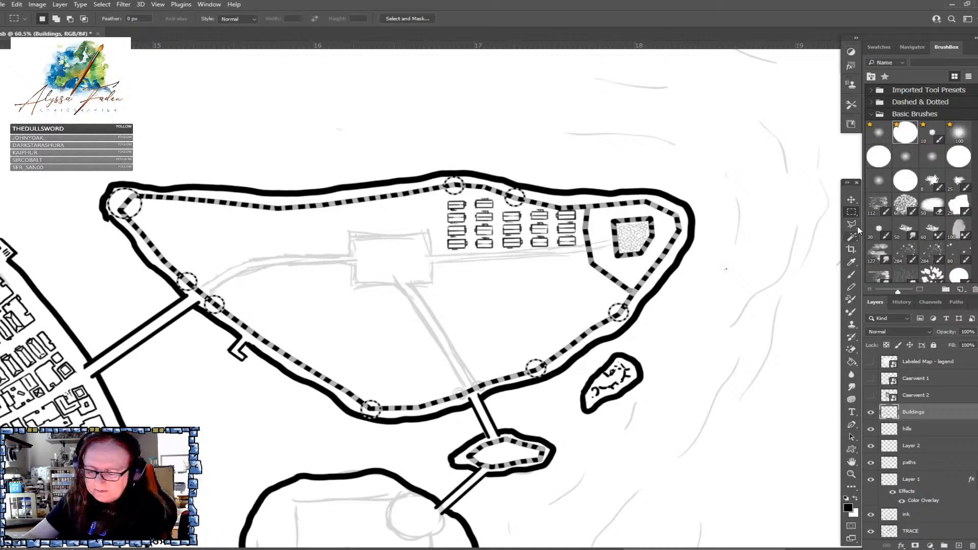
Ink two buildings with inner dividing lines at the east edge of the sketched central square, one on each side of the road
left_click(851, 274)
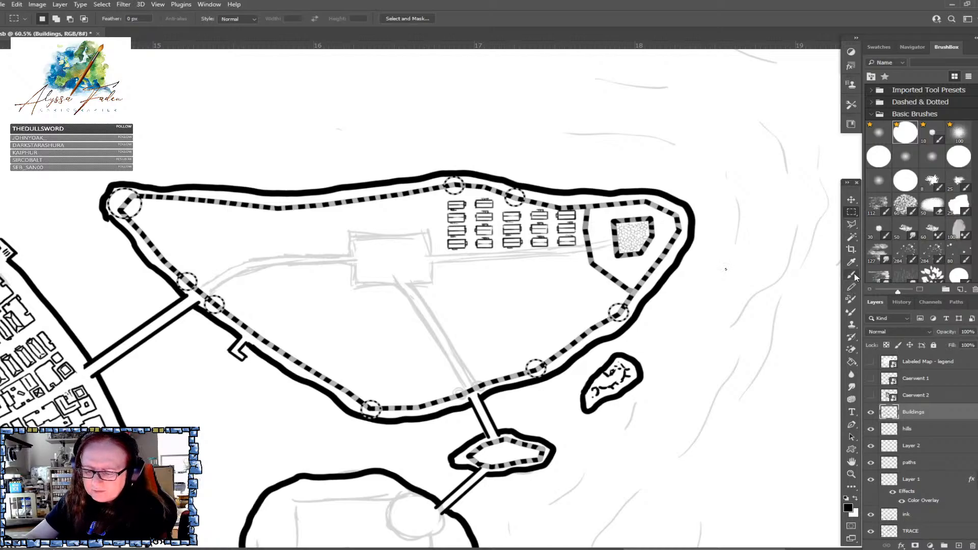
scroll(718, 268, "down", 4)
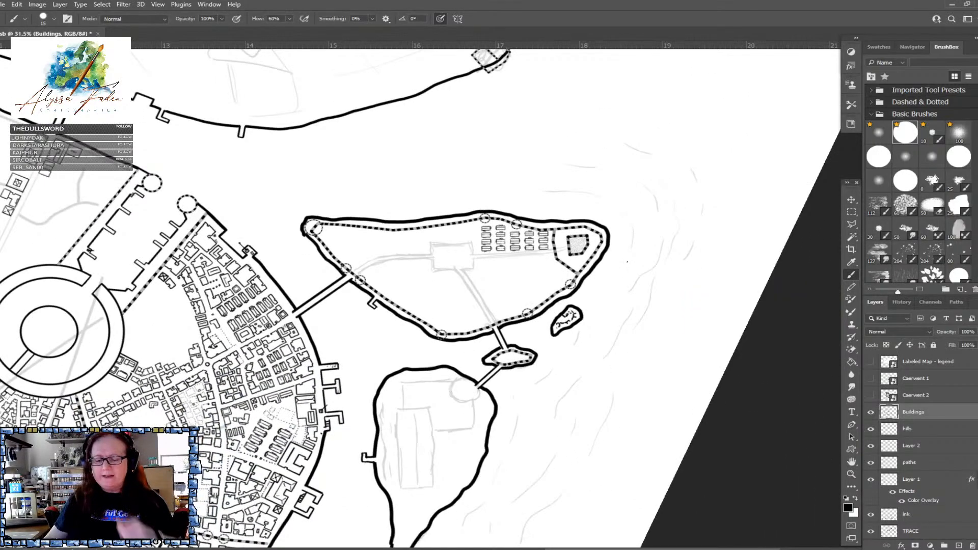
scroll(626, 262, "down", 2)
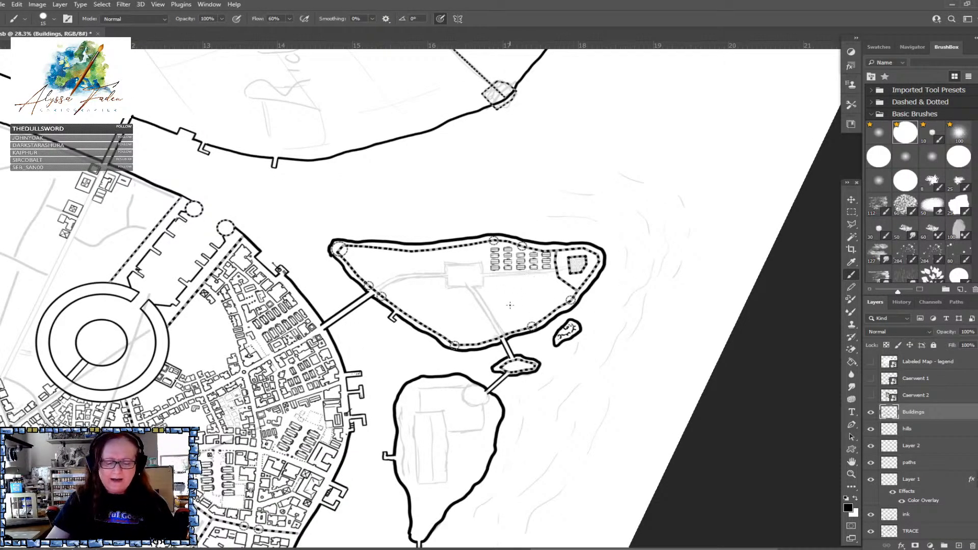
scroll(510, 304, "down", 5)
scroll(430, 293, "up", 2)
scroll(462, 281, "up", 6)
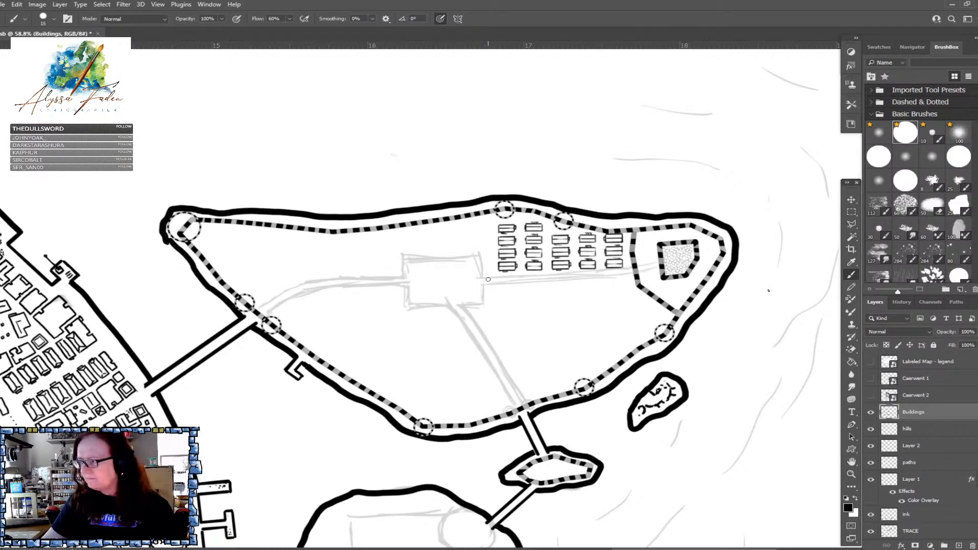
scroll(485, 276, "up", 1)
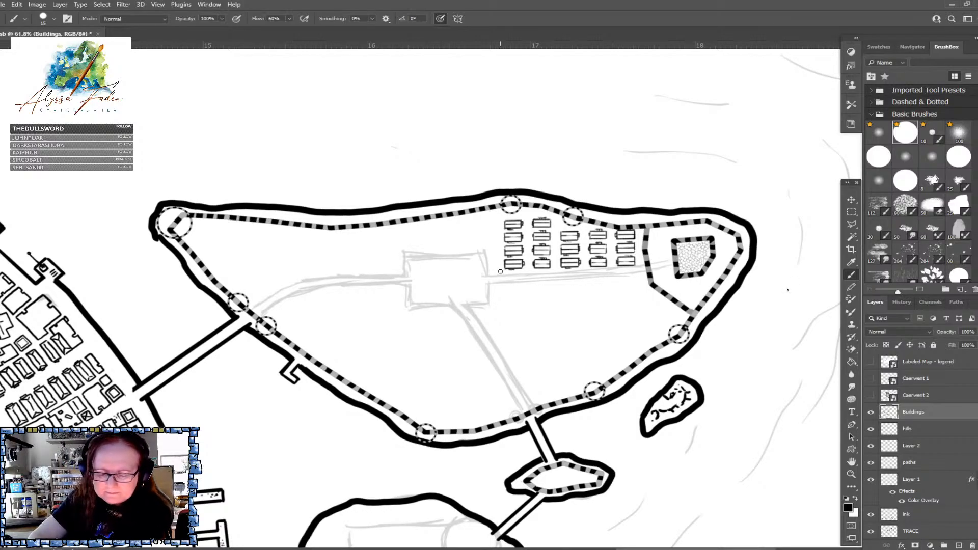
key("shift")
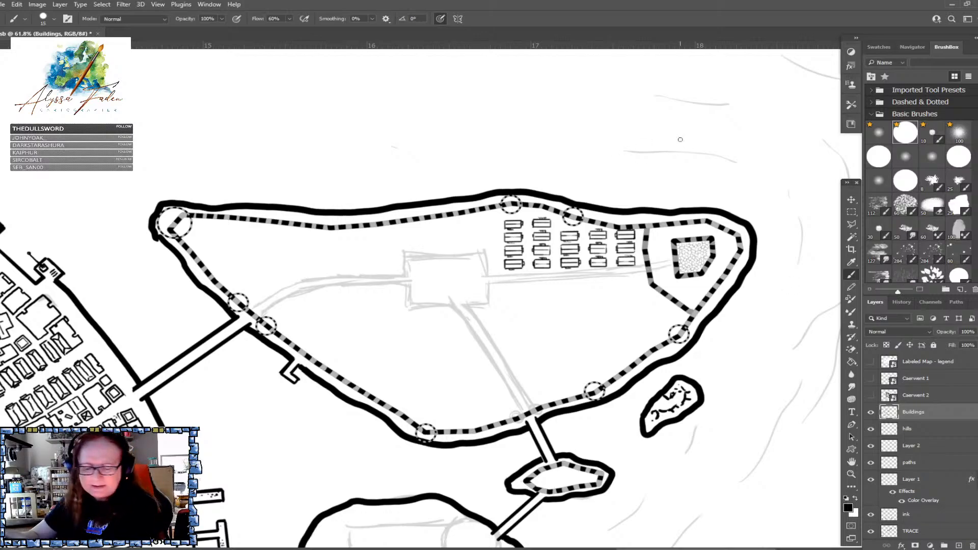
mouse_move(502, 275)
left_mouse_down()
mouse_move(488, 275)
mouse_move(501, 263)
left_mouse_up()
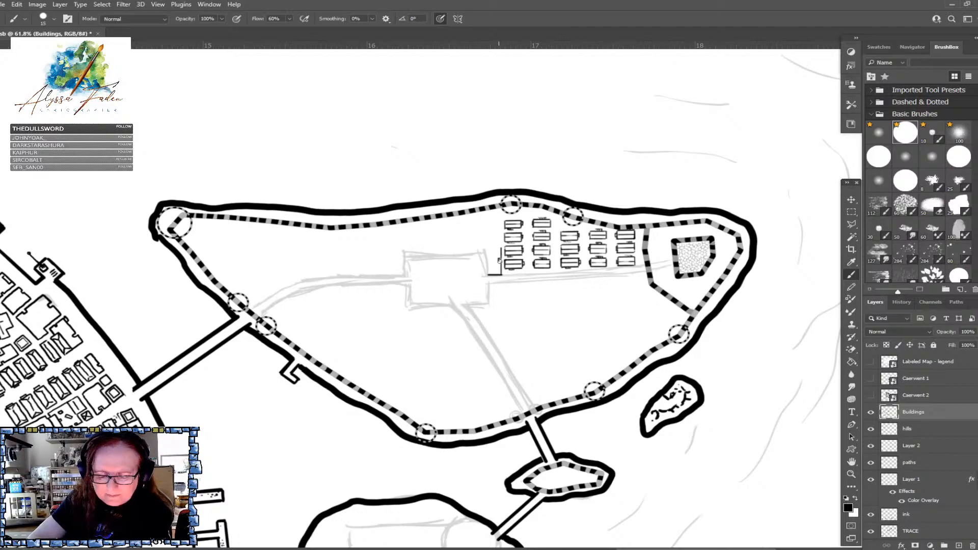
mouse_move(500, 248)
left_mouse_down()
mouse_move(479, 248)
mouse_move(487, 274)
left_mouse_up()
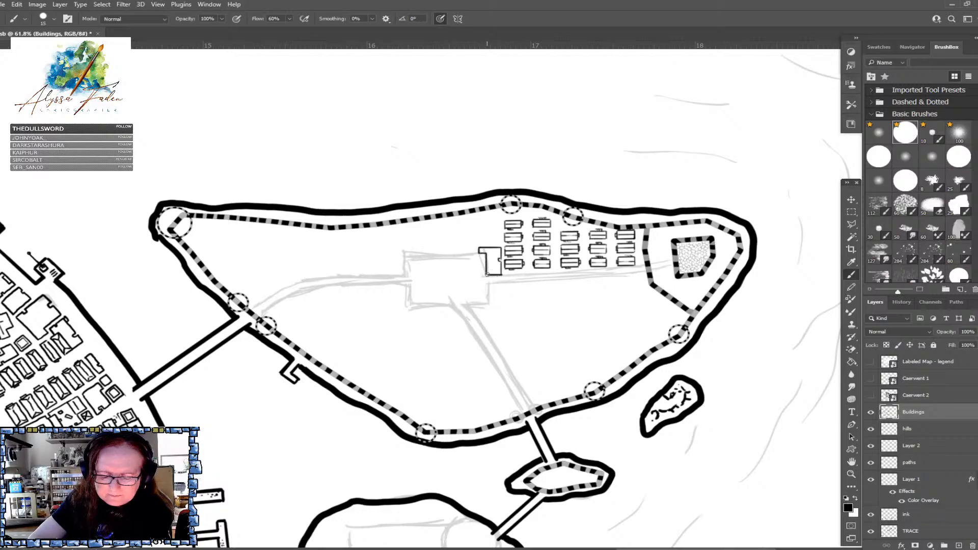
left_click_drag(490, 274, 491, 248)
mouse_move(486, 284)
left_mouse_down()
mouse_move(501, 284)
mouse_move(493, 304)
left_mouse_up()
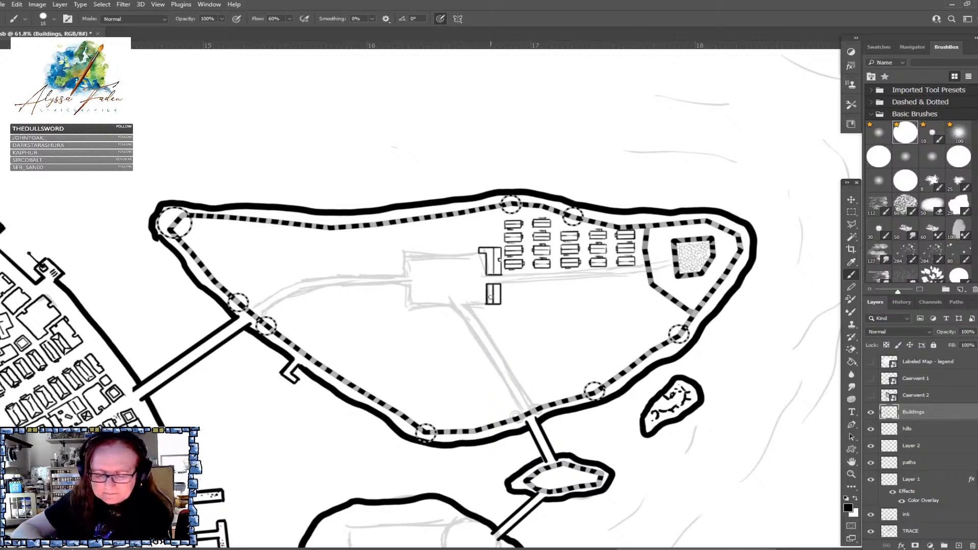
Ink an L-shaped building, a rectangular building with inner dividing lines and a small crossed square building along the central square's north edge
left_click_drag(389, 283, 490, 297)
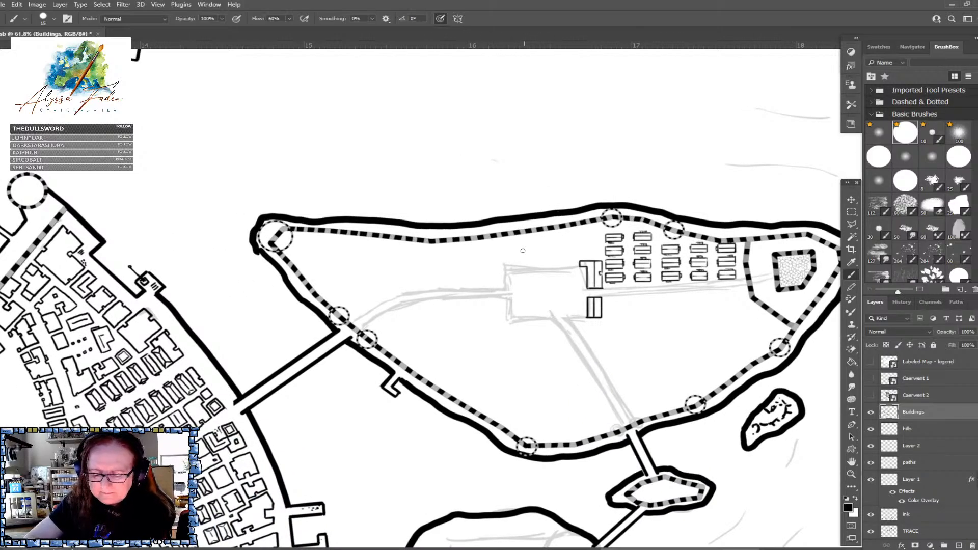
mouse_move(505, 250)
left_mouse_down()
mouse_move(520, 271)
mouse_move(521, 257)
mouse_move(535, 257)
mouse_move(533, 247)
mouse_move(506, 246)
mouse_move(512, 270)
mouse_move(534, 251)
left_mouse_up()
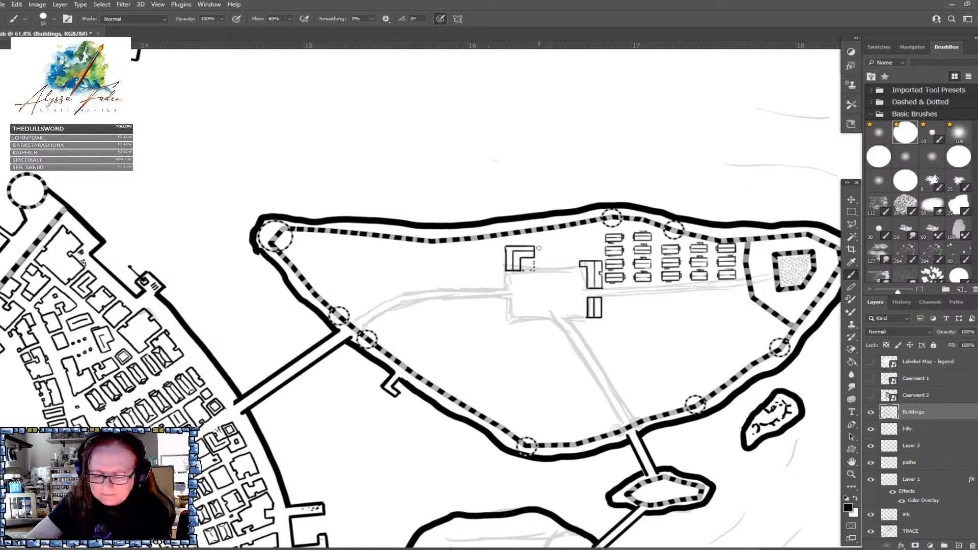
left_click(539, 269, "shift")
left_click(549, 269, "shift")
left_click(558, 269, "shift")
left_click(558, 248, "shift")
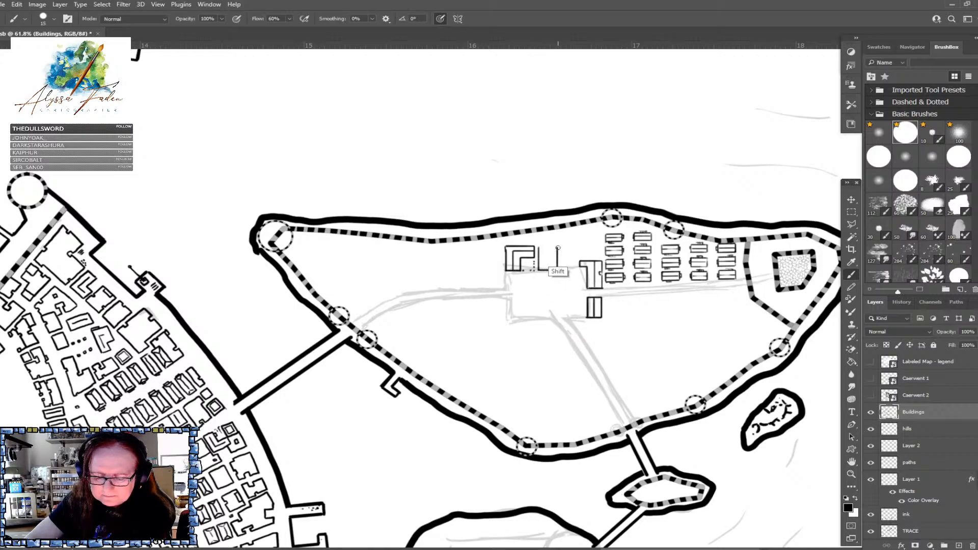
left_click_drag(558, 248, 539, 248)
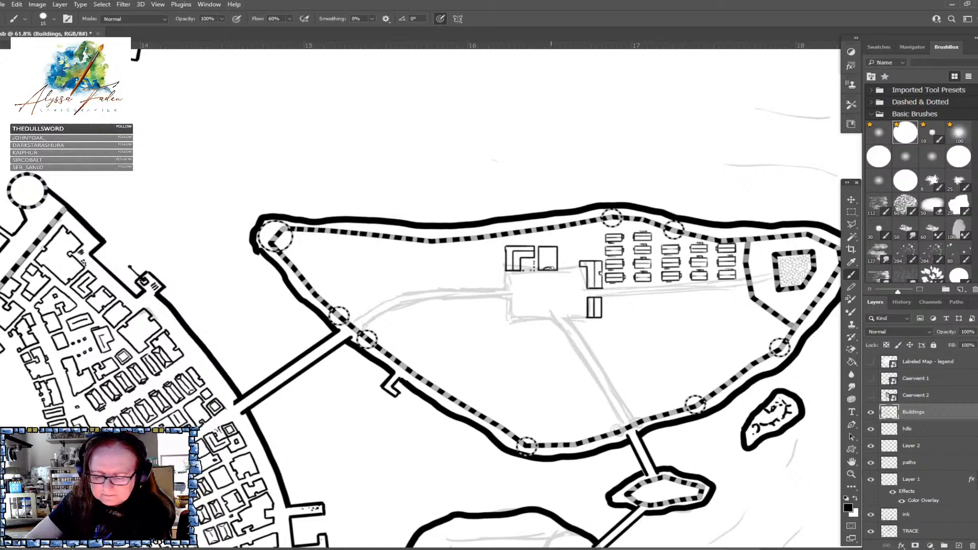
left_click_drag(548, 269, 547, 248)
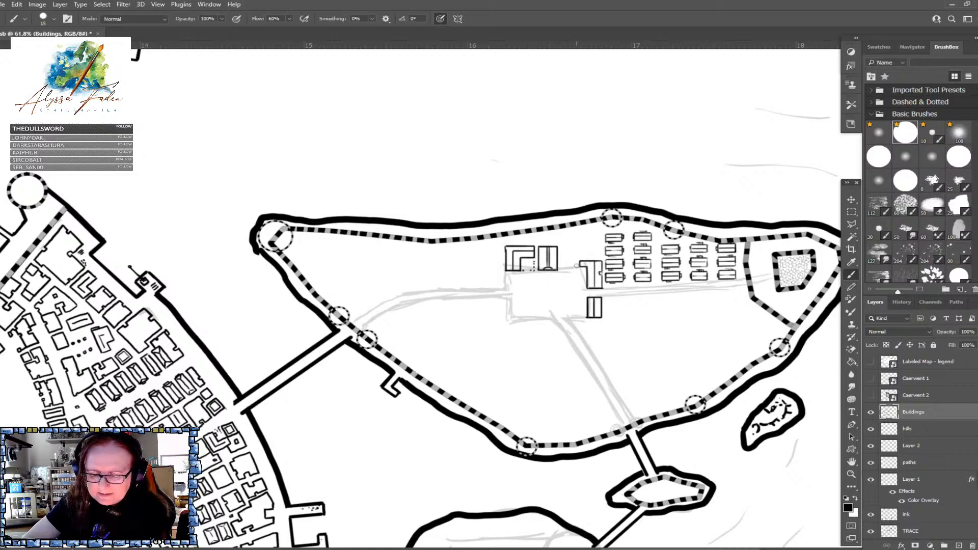
mouse_move(562, 269)
left_mouse_down()
mouse_move(576, 268)
mouse_move(576, 255)
mouse_move(563, 255)
mouse_move(562, 269)
left_mouse_up()
mouse_move(569, 262)
left_mouse_down()
mouse_move(563, 256)
mouse_move(563, 268)
mouse_move(574, 270)
left_mouse_up()
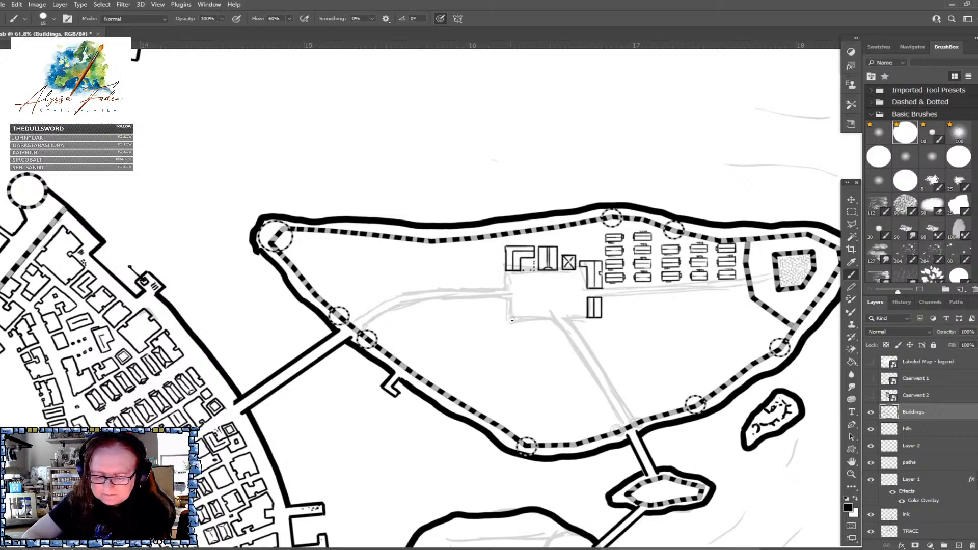
Ink two cross-roofed buildings at the southwest corner of the central square and a dotted line enclosing the yard between them
mouse_move(509, 319)
left_mouse_down()
mouse_move(527, 319)
mouse_move(526, 333)
mouse_move(508, 333)
mouse_move(507, 320)
mouse_move(509, 332)
mouse_move(524, 322)
left_mouse_up()
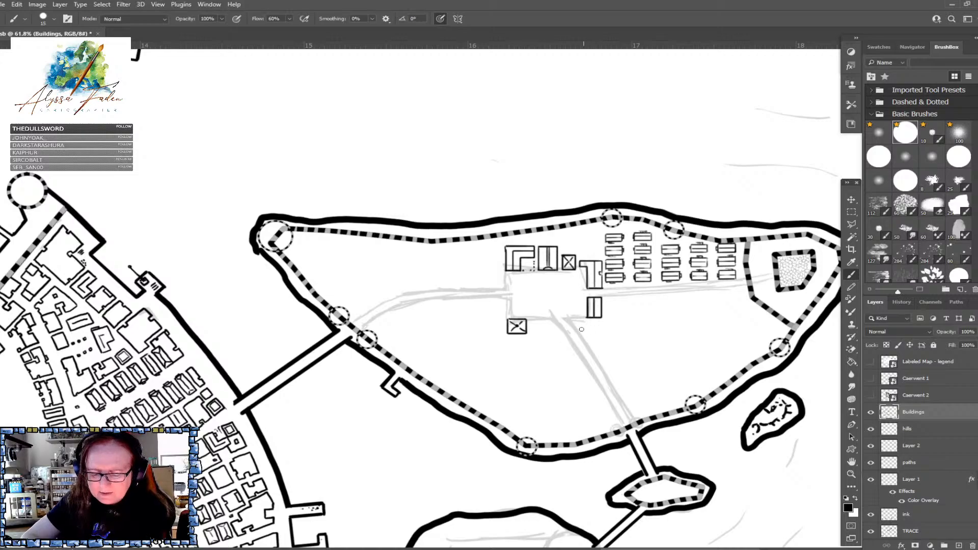
left_click(484, 296)
left_click(507, 295, "shift")
left_click(508, 309, "shift")
left_click(508, 316, "shift")
left_click(484, 316, "shift")
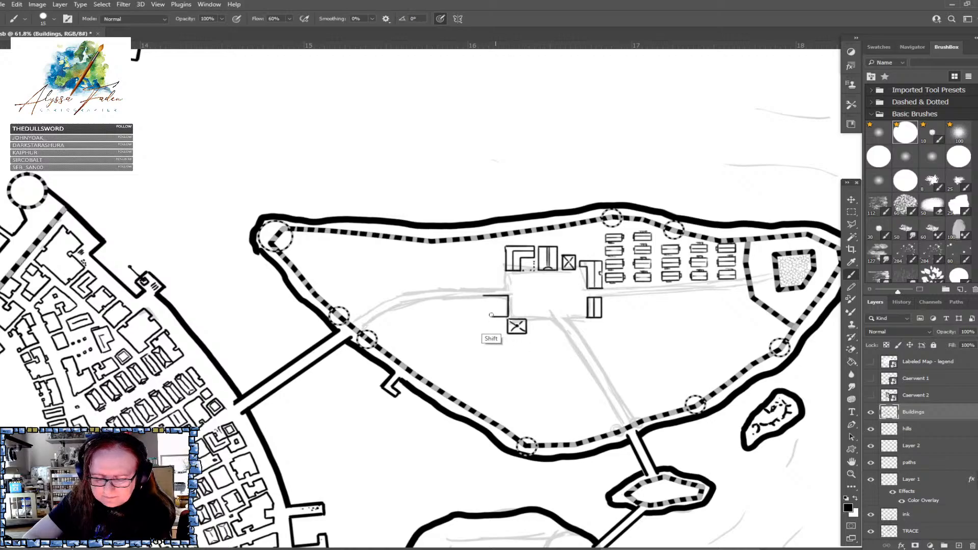
left_click(482, 296, "shift")
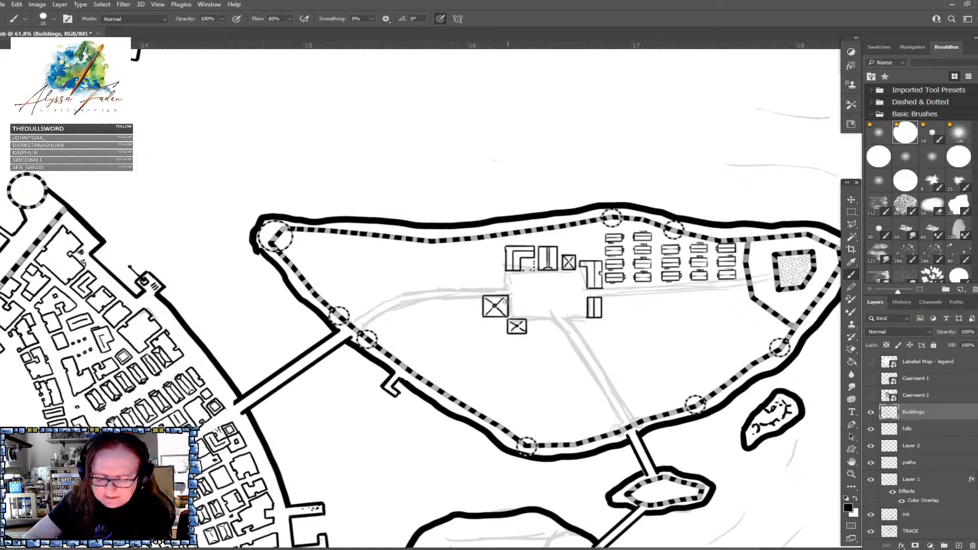
scroll(505, 308, "down", 5)
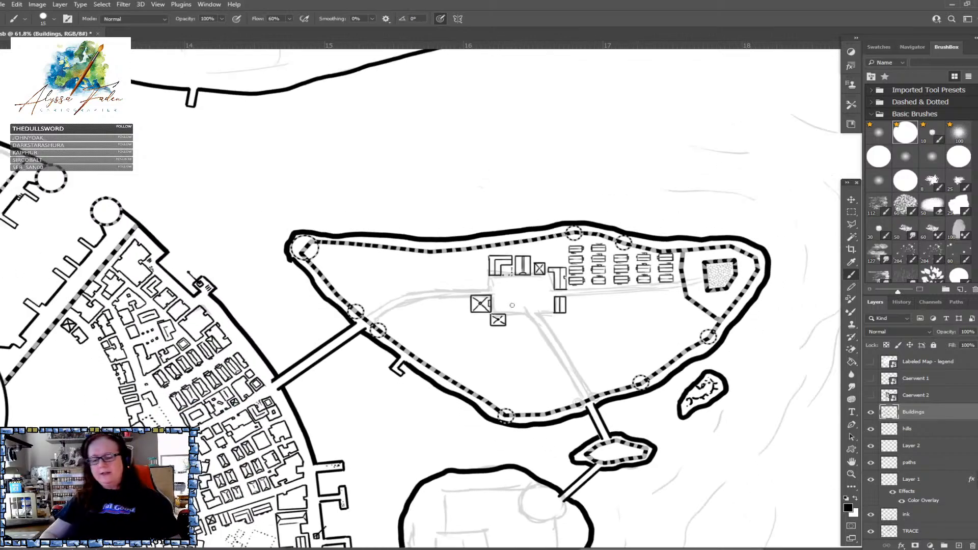
scroll(512, 305, "up", 5)
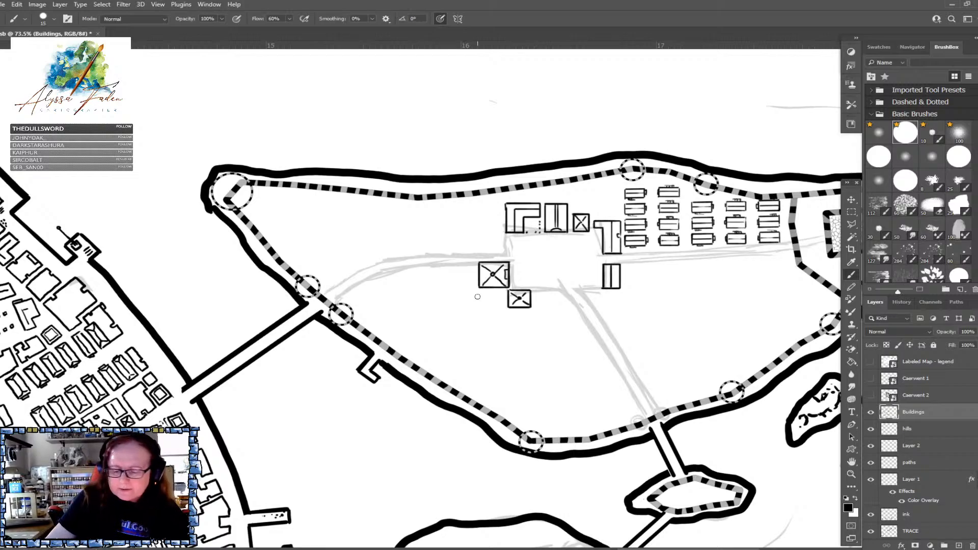
mouse_move(479, 292)
left_mouse_down()
mouse_move(480, 306)
mouse_move(515, 304)
left_mouse_up()
Look over the fortified island, the neighbouring islets and the adjoining city shoreline
scroll(515, 304, "down", 5)
scroll(514, 304, "up", 2)
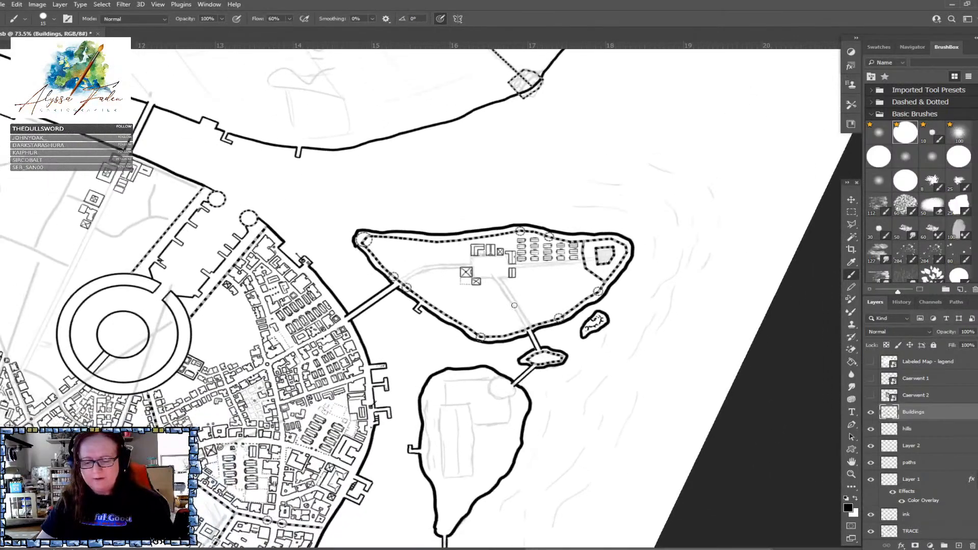
scroll(514, 304, "down", 2)
scroll(515, 304, "up", 3)
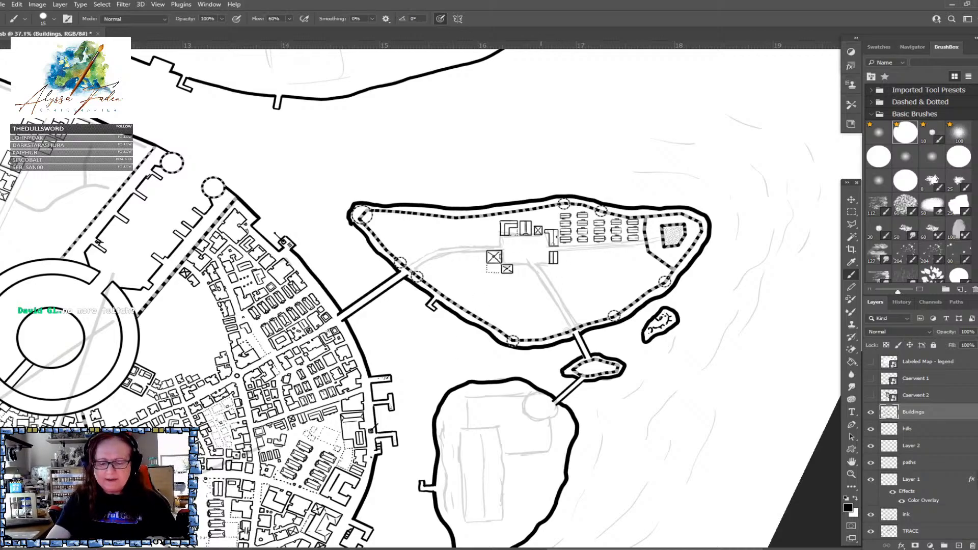
scroll(525, 263, "down", 5)
scroll(569, 270, "up", 6)
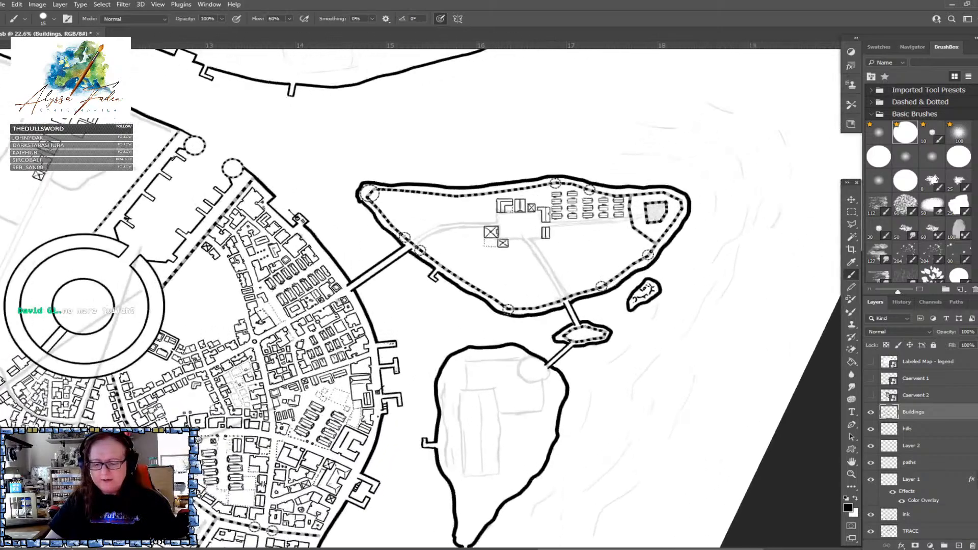
scroll(588, 429, "up", 4)
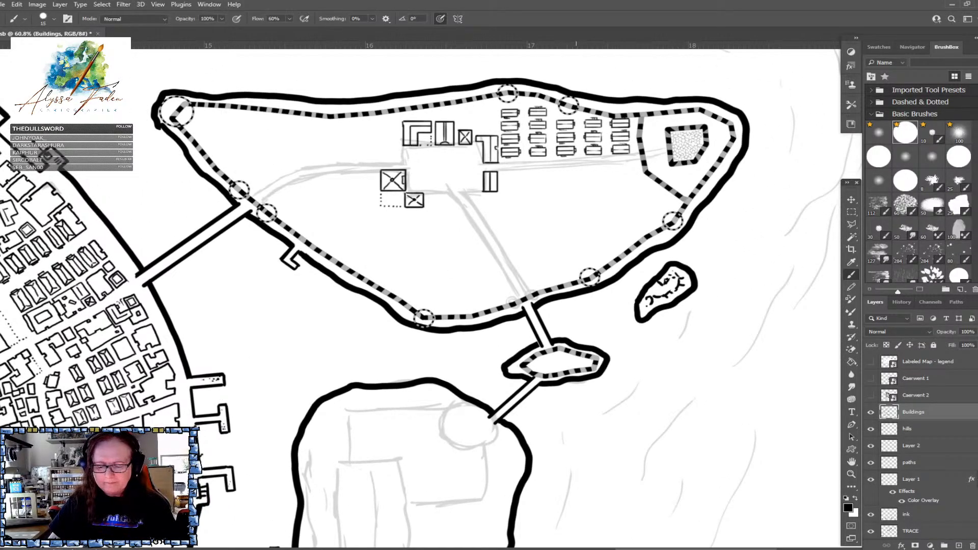
left_click_drag(576, 285, 589, 308)
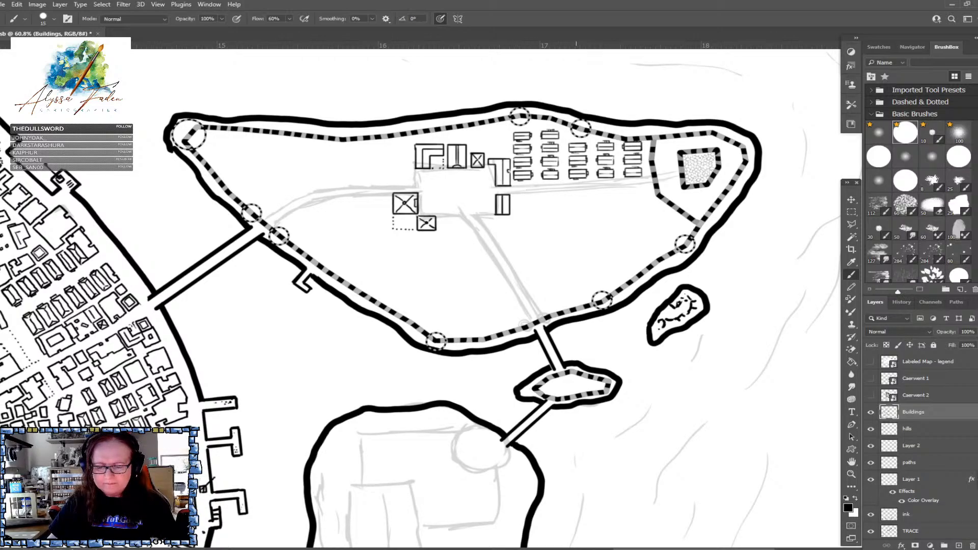
scroll(586, 446, "down", 2)
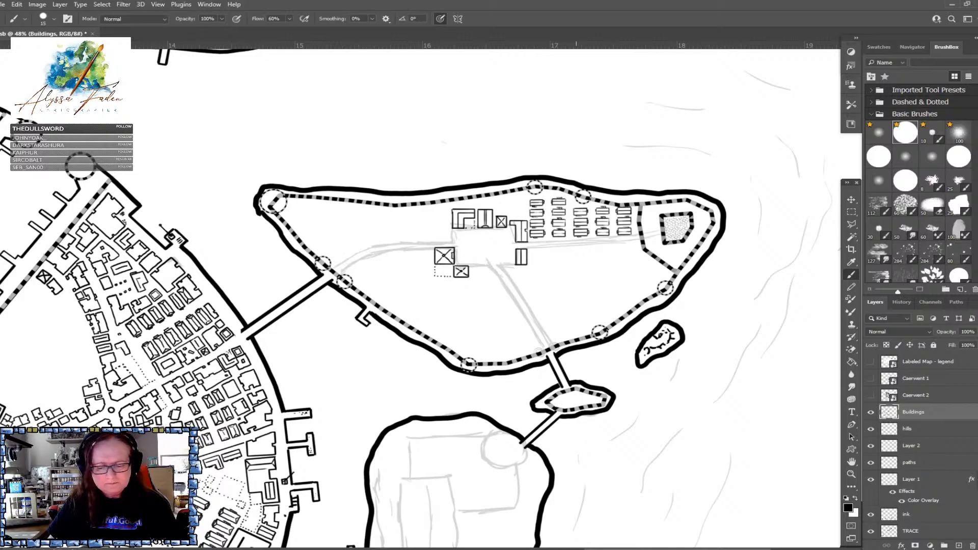
scroll(534, 407, "down", 4)
Delete the hidden layers Labeled Map - legend, Caerwent 1 and Caerwent 2 above the Buildings layer
left_click_drag(298, 203, 626, 383)
left_click_drag(515, 316, 279, 385)
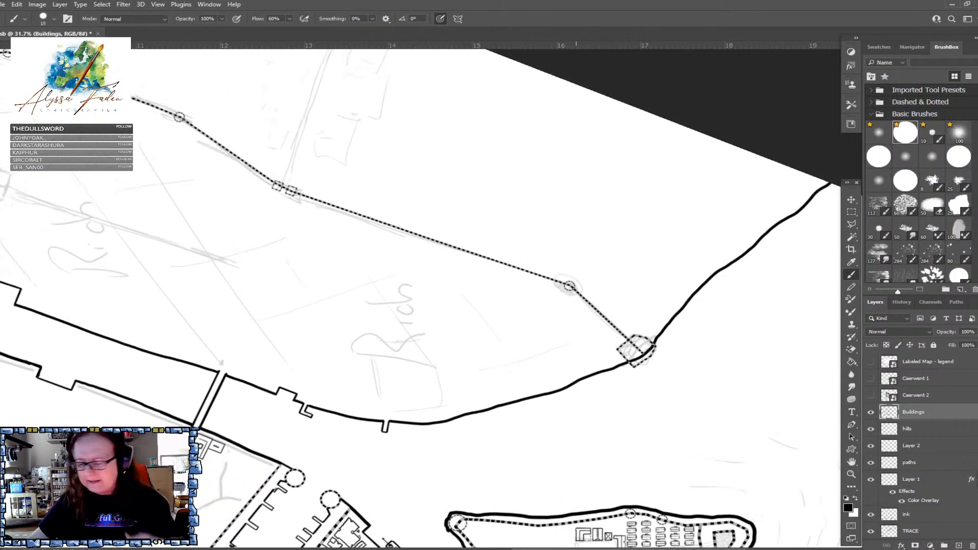
left_click(937, 397)
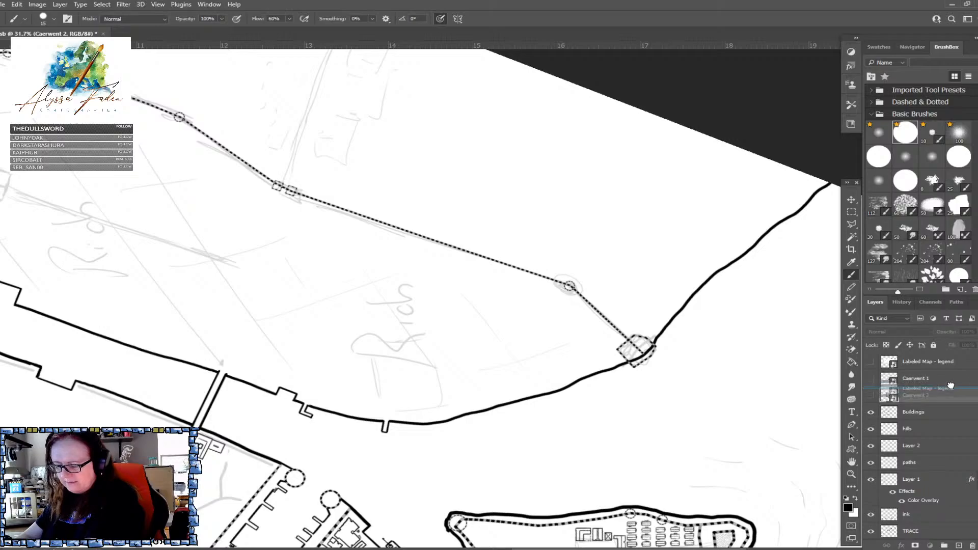
left_click(940, 361)
left_click(945, 379, "ctrl")
left_click(943, 395, "ctrl")
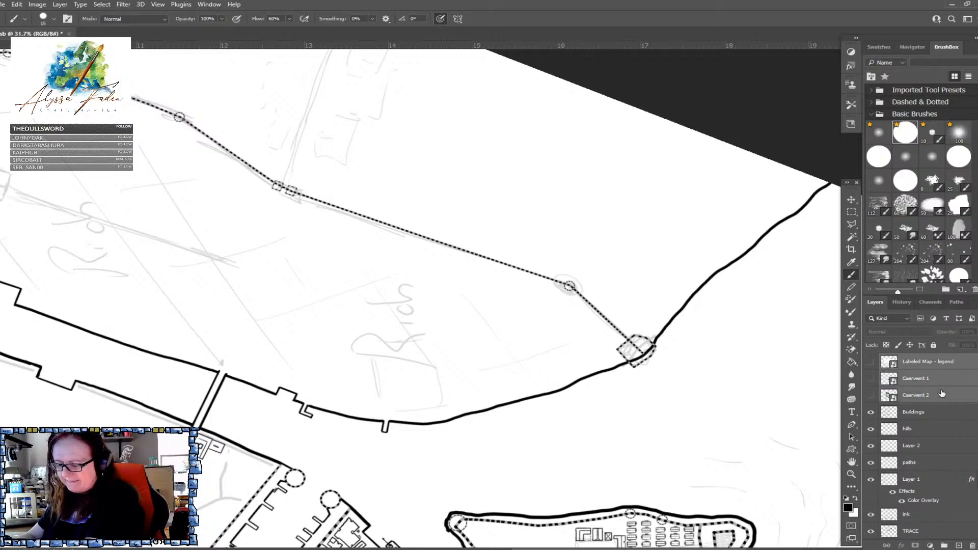
key("Delete")
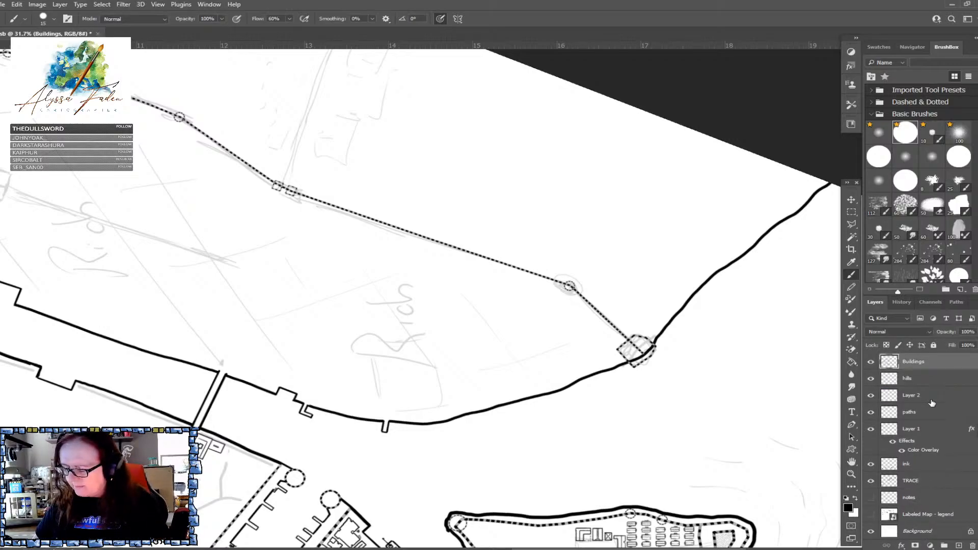
On the Towers layer, select the pair of square gate towers on the northern mainland wall with the Polygonal Lasso and move a duplicate toward the island
scroll(932, 393, "up", 1)
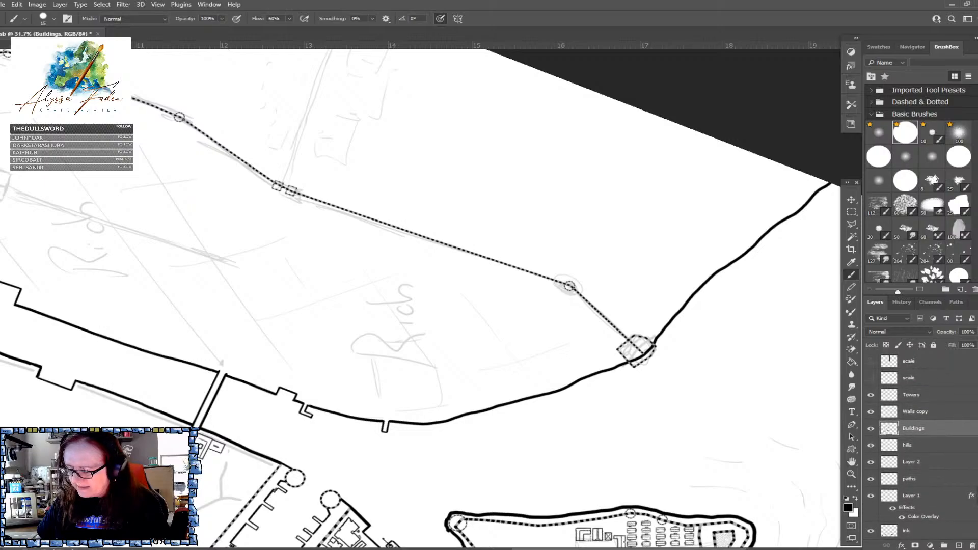
left_click(932, 393)
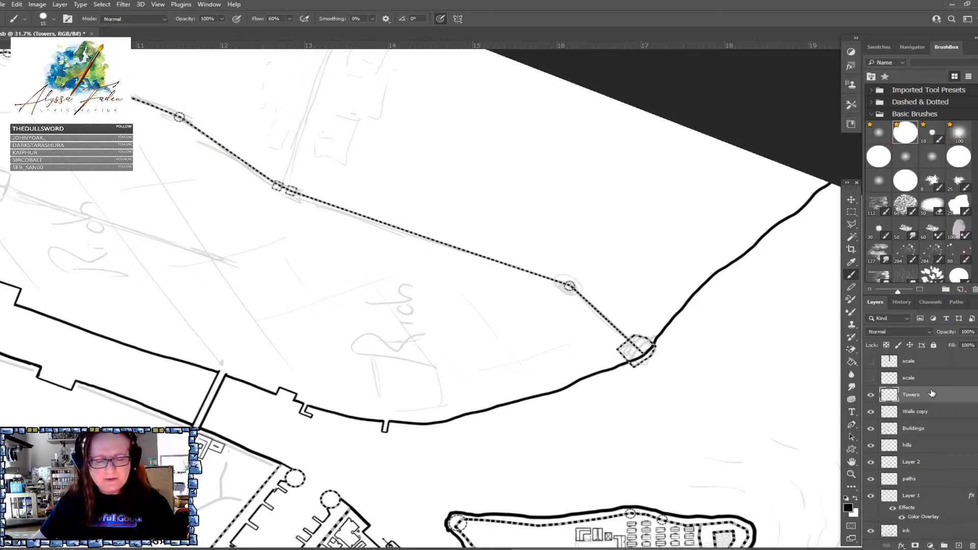
left_click(852, 225)
left_click(236, 197)
left_click(275, 151)
left_click(322, 179)
left_click(315, 220)
left_click(237, 196)
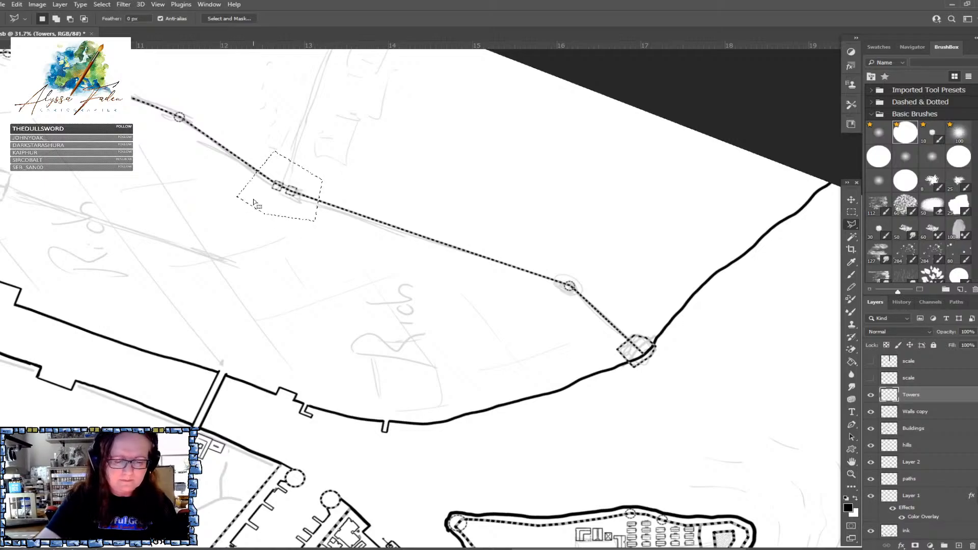
left_click(851, 200)
left_click_drag(305, 202, 656, 456)
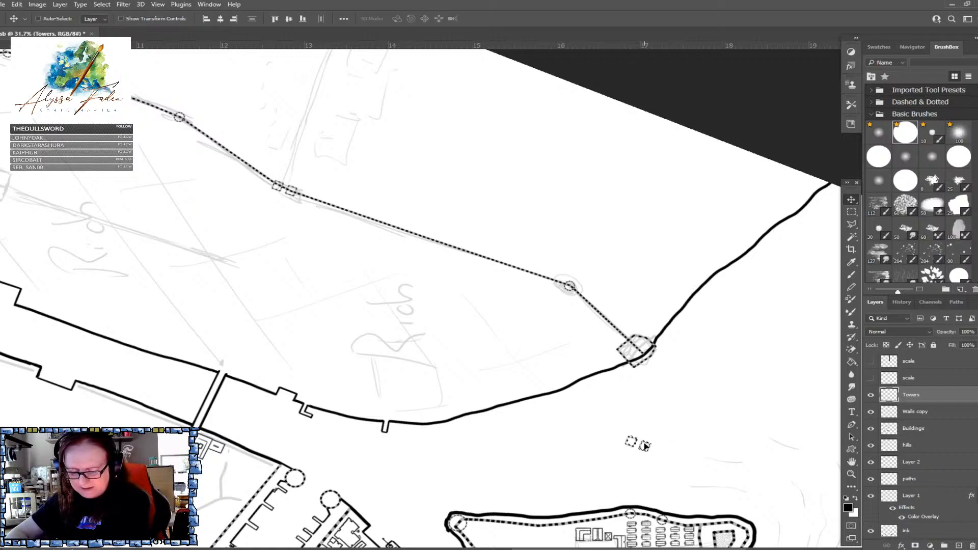
Scale the duplicated gate towers to 42.99%, rotate them -47.49°, and place them on the island's southern wall at the bridge
scroll(639, 449, "down", 7)
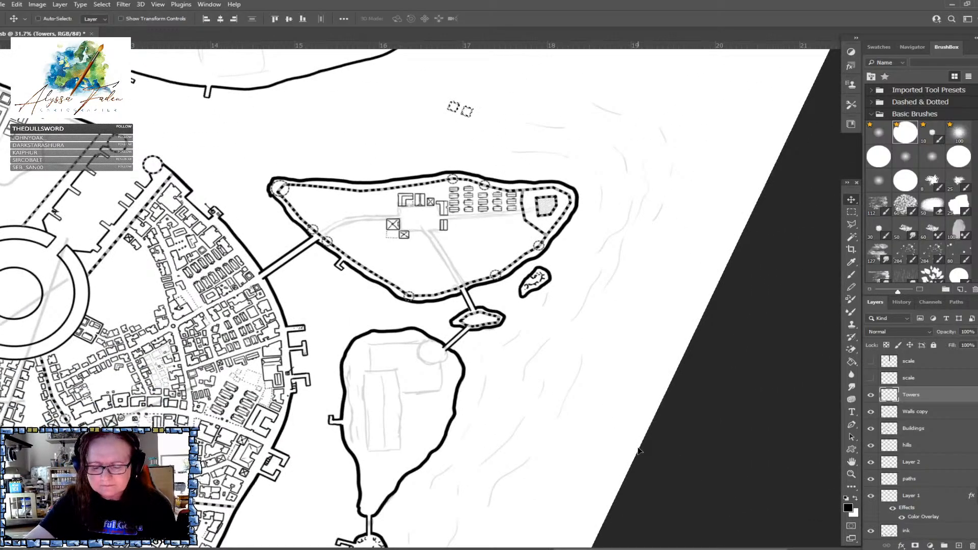
scroll(638, 450, "up", 5)
left_click_drag(420, 78, 432, 318)
key("ctrl+t")
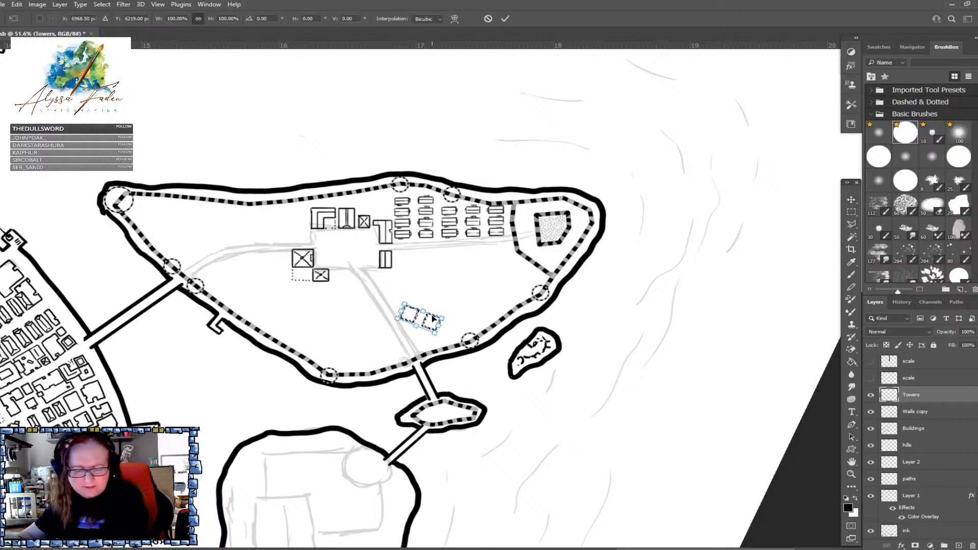
mouse_move(443, 316)
left_mouse_down()
mouse_move(420, 321)
mouse_move(431, 307)
left_mouse_up()
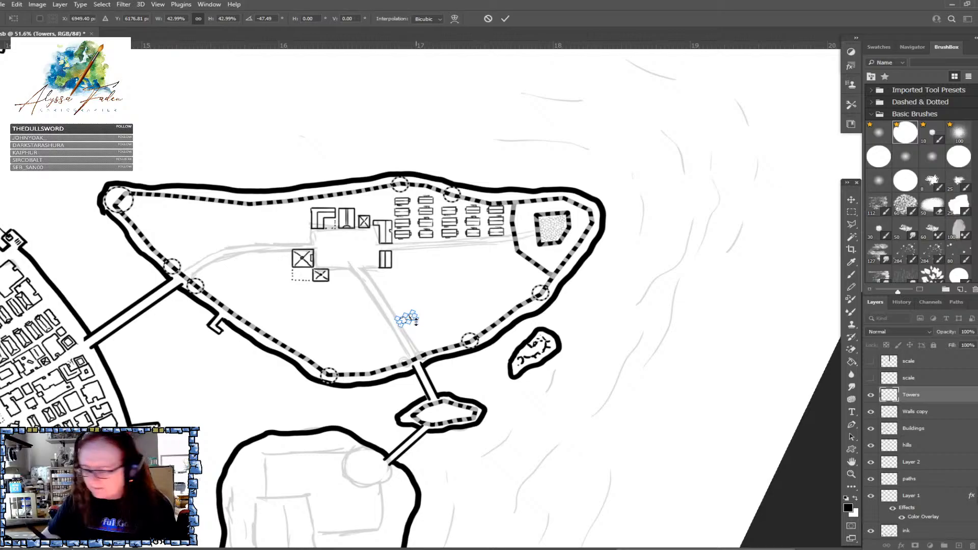
key("Return")
left_click_drag(405, 319, 419, 358)
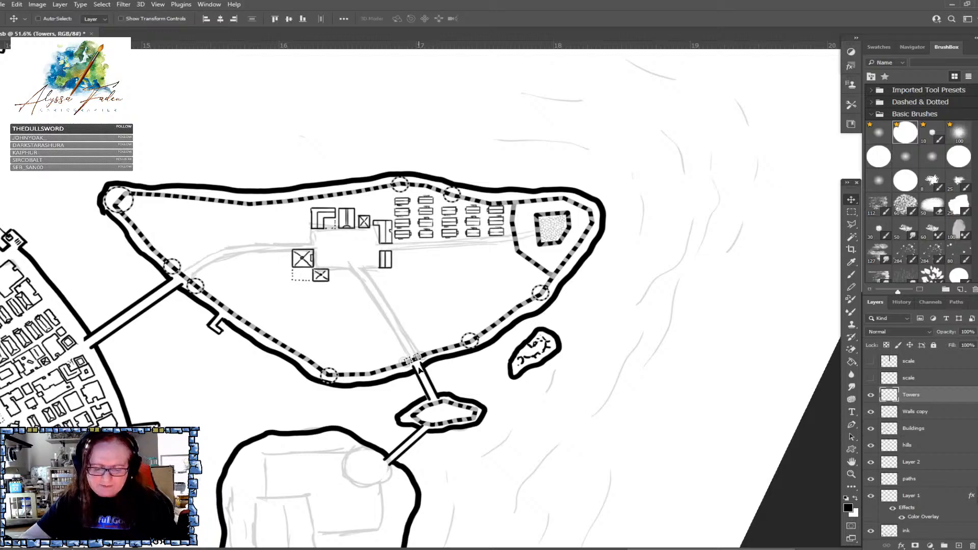
Duplicate the southern gate towers onto the small islet's wall at the bridge's far end and rotate the copy 9.90°
scroll(419, 371, "up", 5)
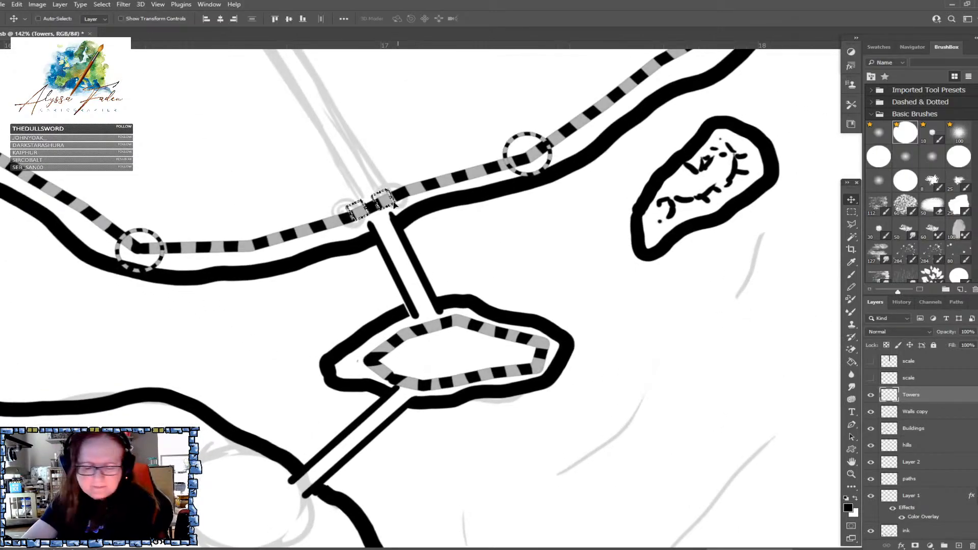
left_click_drag(386, 200, 434, 325)
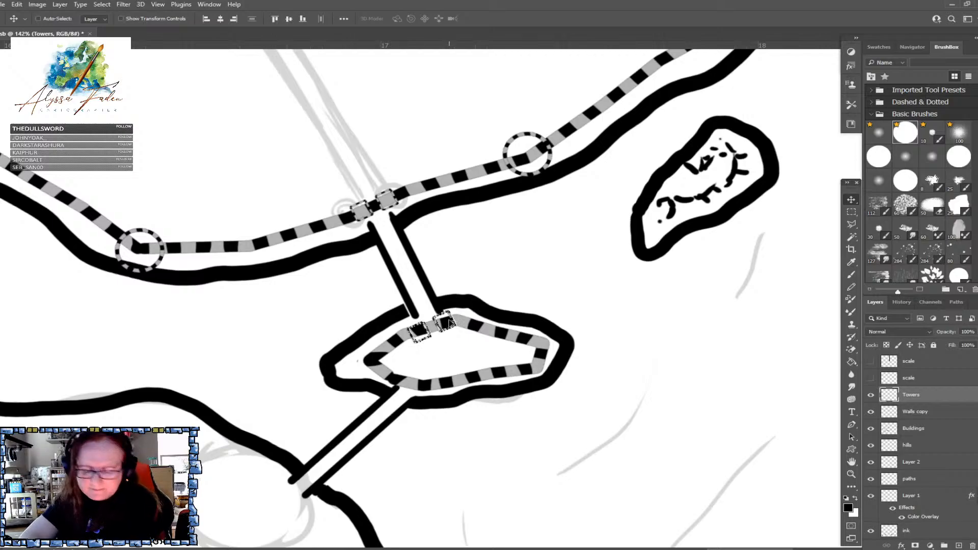
key("ctrl+t")
left_click_drag(477, 300, 450, 325)
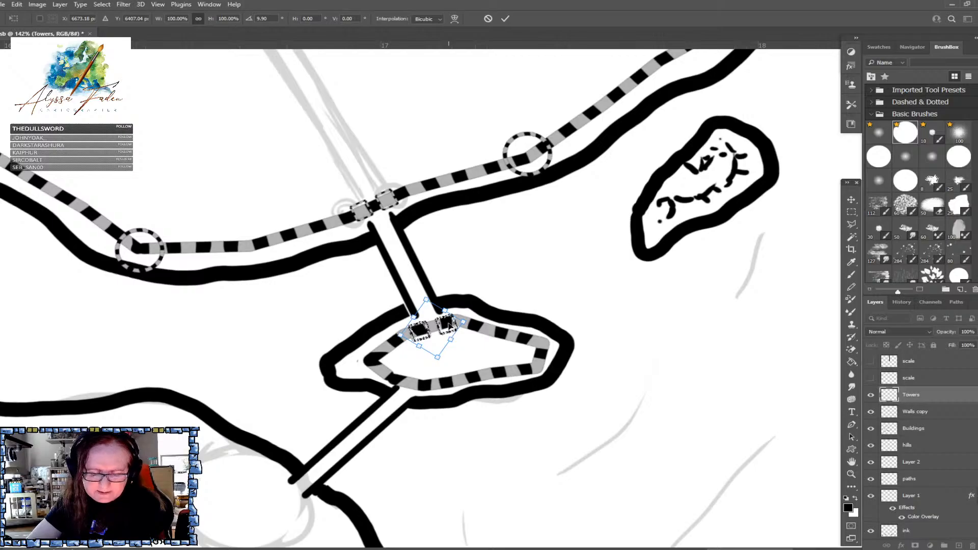
left_click_drag(451, 325, 452, 324)
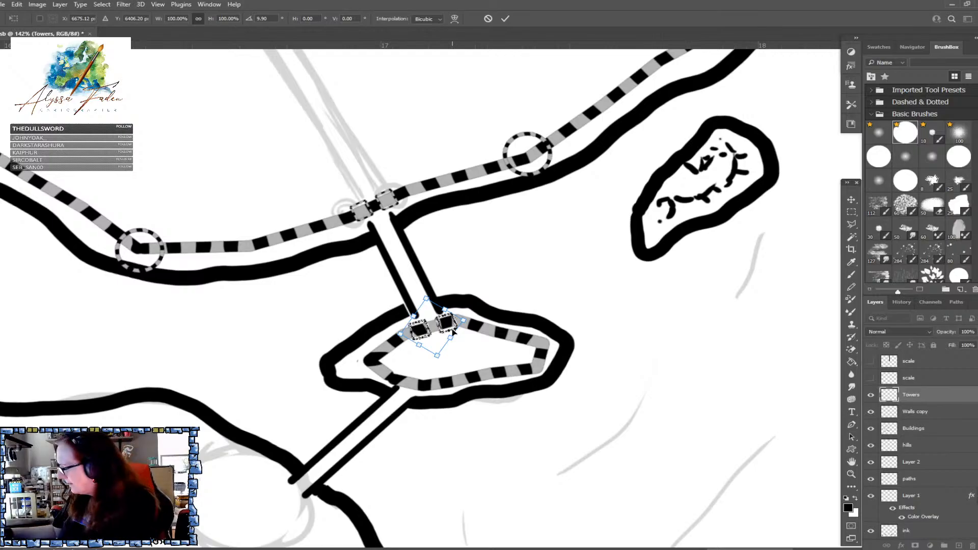
key("Return")
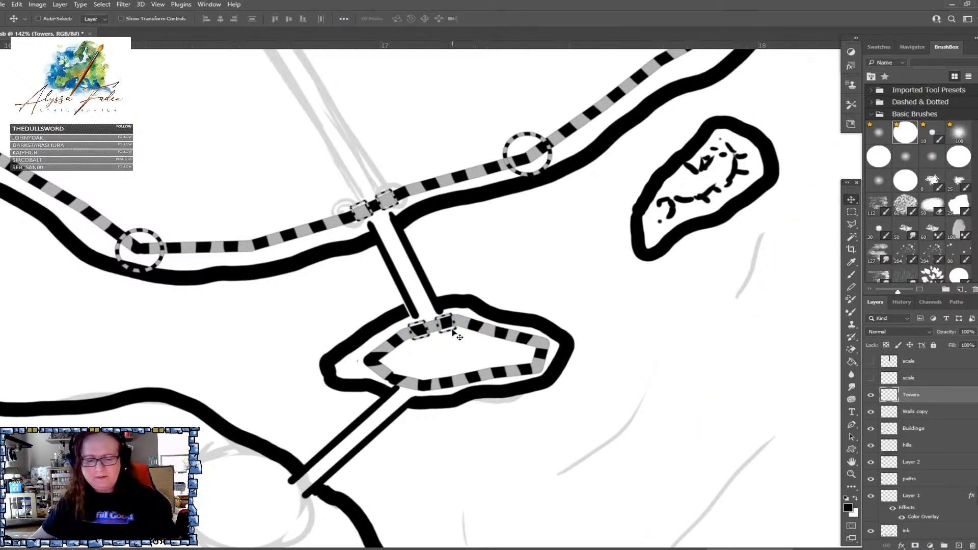
scroll(454, 332, "down", 6)
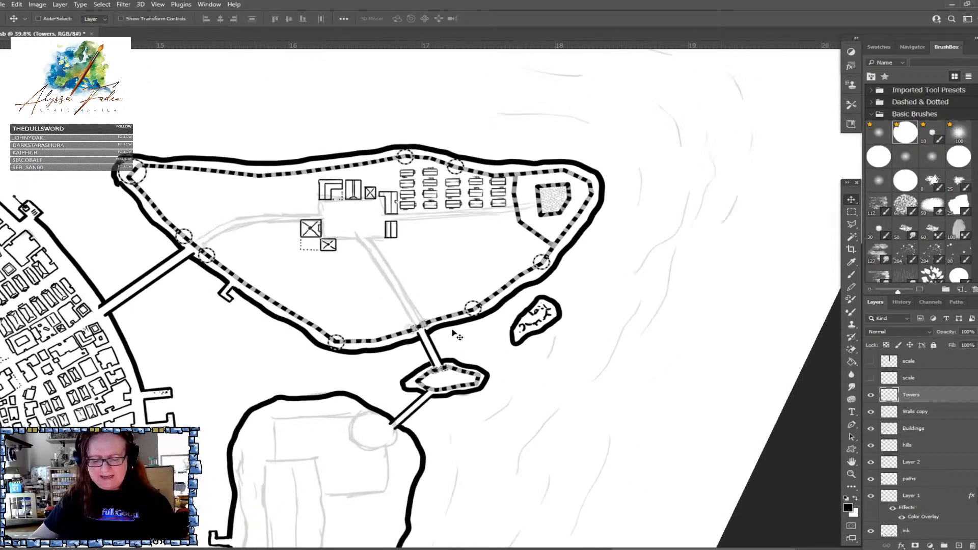
scroll(454, 332, "up", 2)
scroll(453, 332, "up", 2)
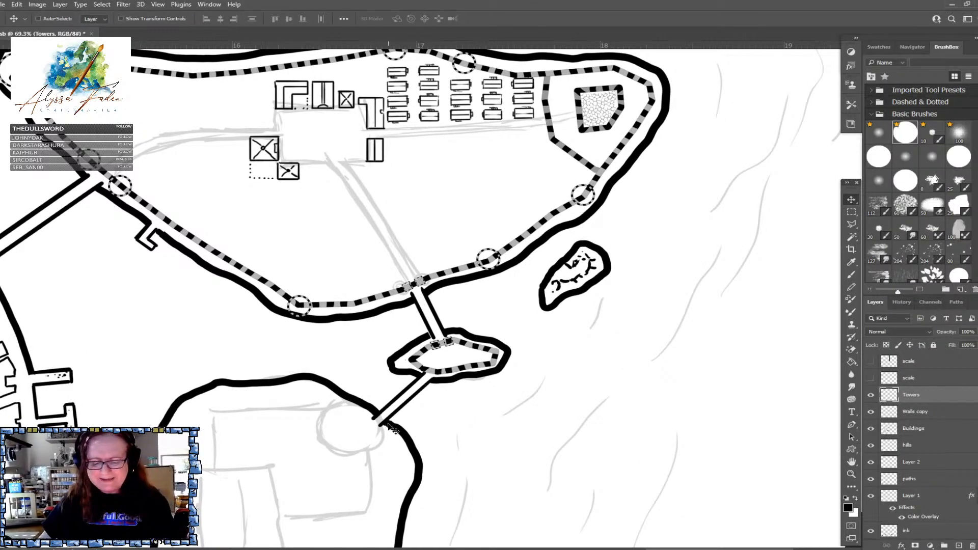
scroll(380, 428, "down", 3)
scroll(392, 425, "up", 3)
scroll(393, 428, "down", 2)
scroll(392, 428, "up", 3)
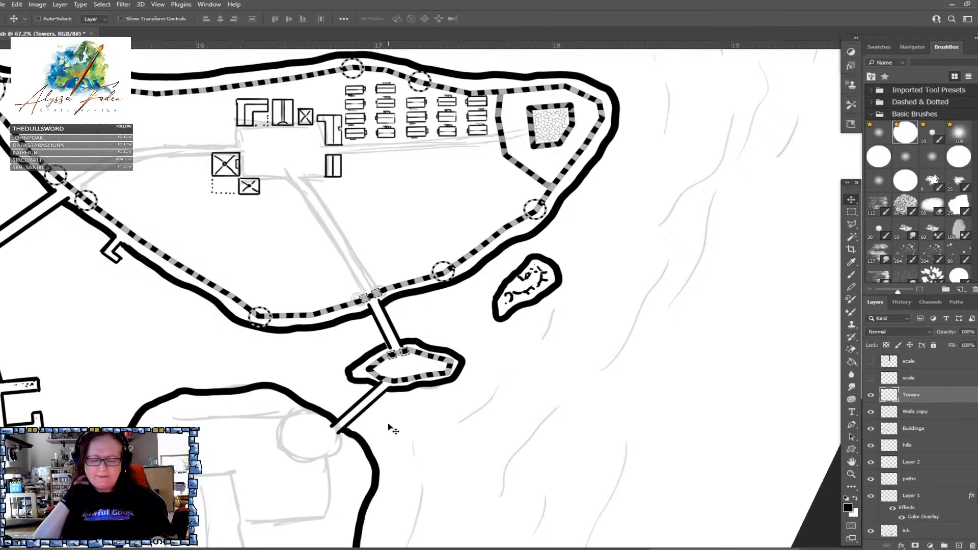
scroll(392, 428, "up", 3)
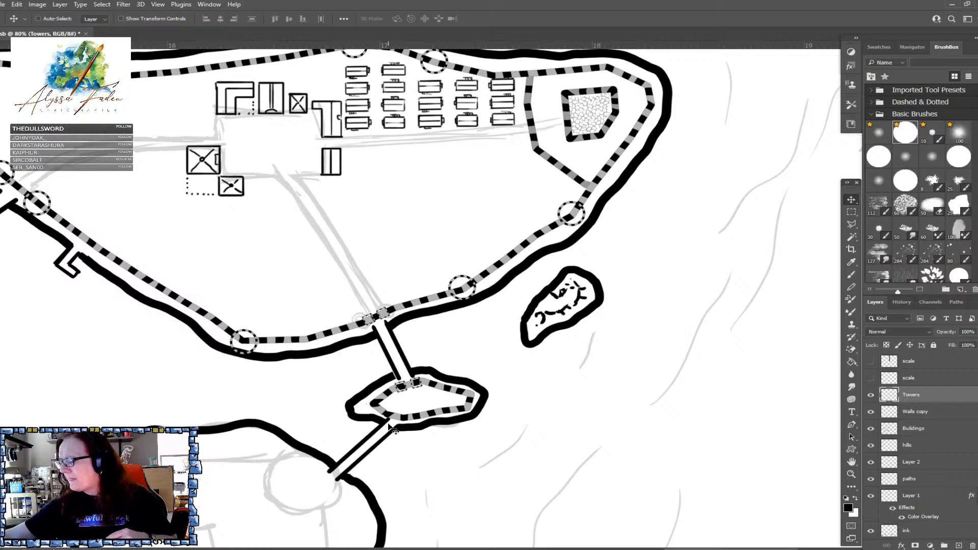
scroll(388, 424, "down", 3)
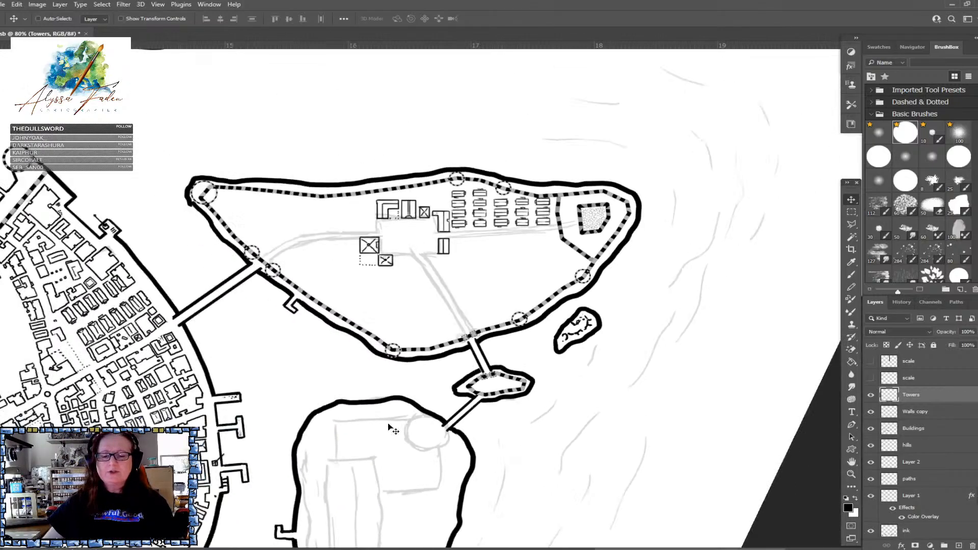
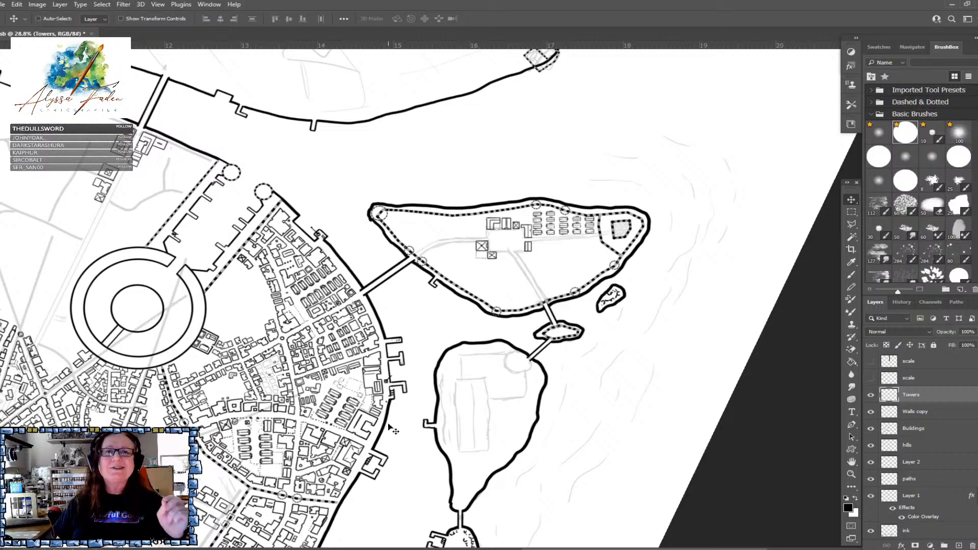
scroll(388, 427, "up", 5)
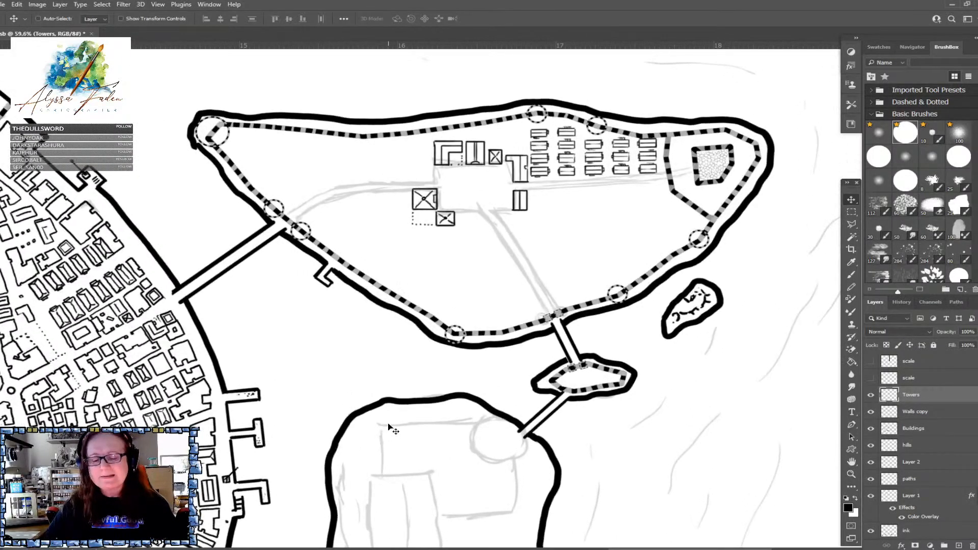
On the Buildings layer, brush a dotted line along the square's southern edge east of the road and down the road's eastern side
key("b")
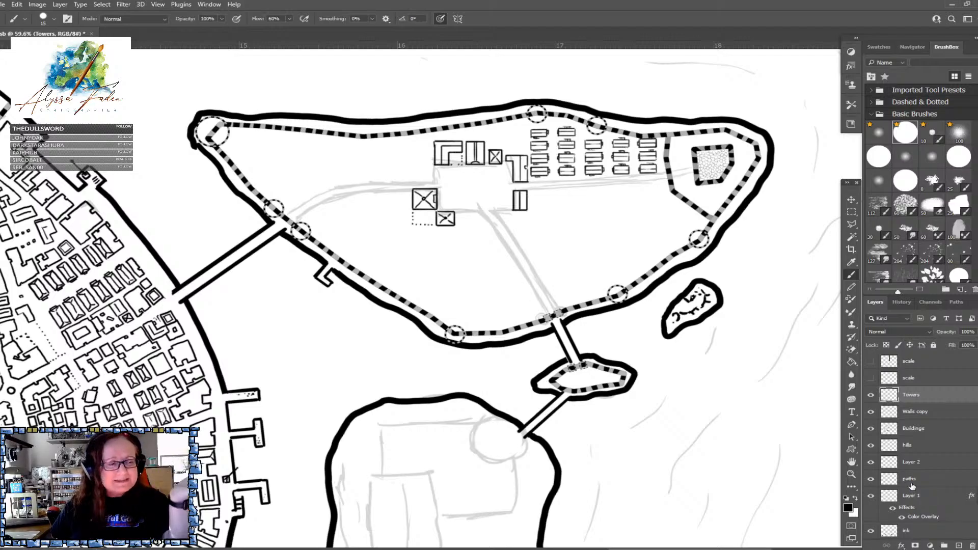
scroll(617, 409, "up", 2)
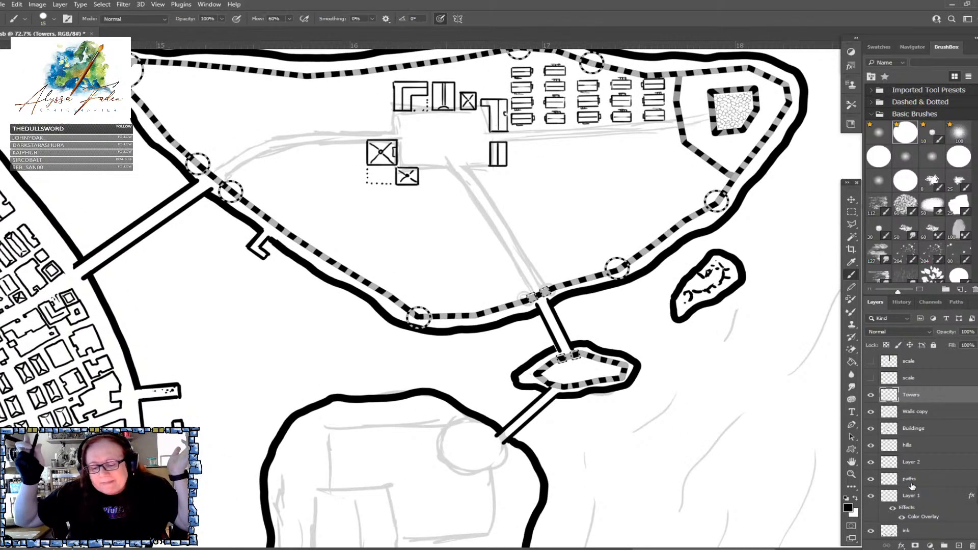
scroll(420, 298, "up", 3)
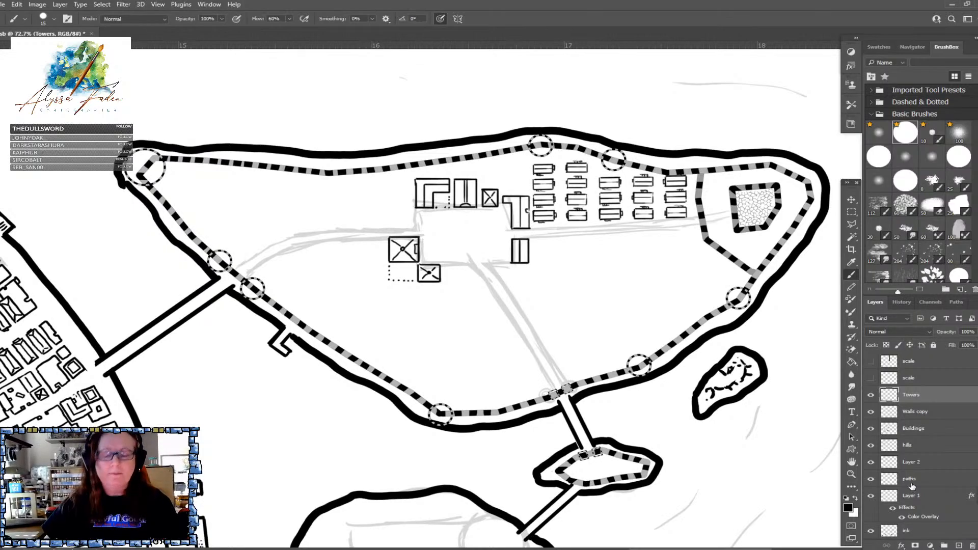
scroll(679, 376, "up", 2)
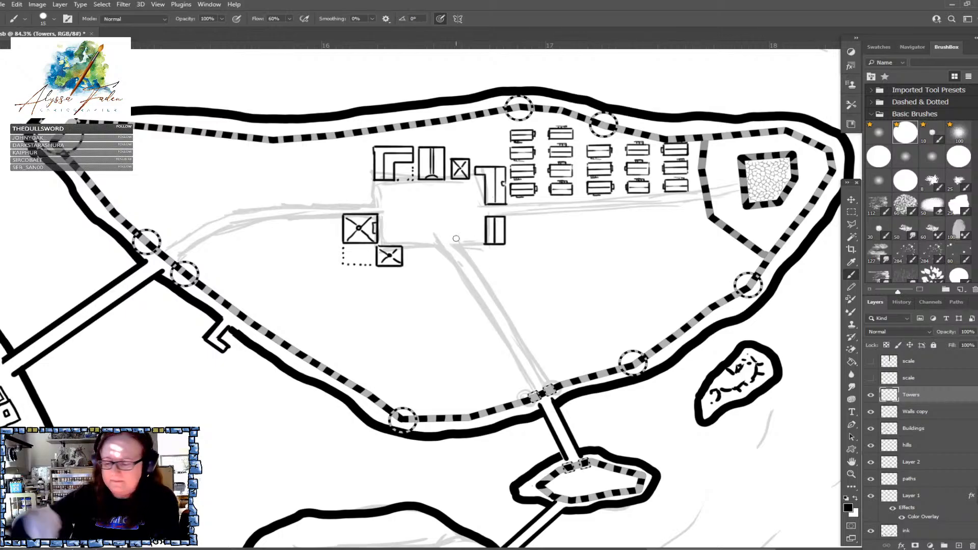
left_click(916, 428)
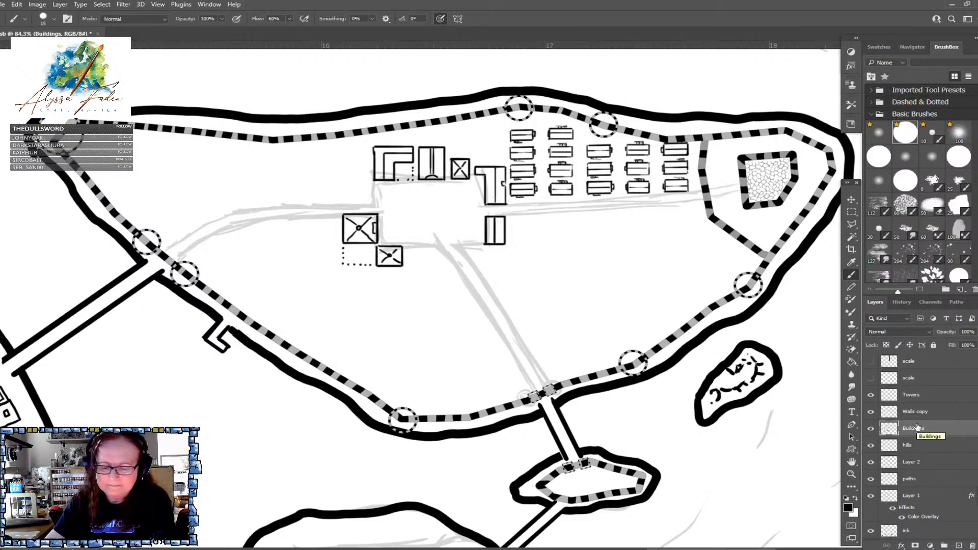
left_click(460, 245)
left_click_drag(465, 245, 478, 248)
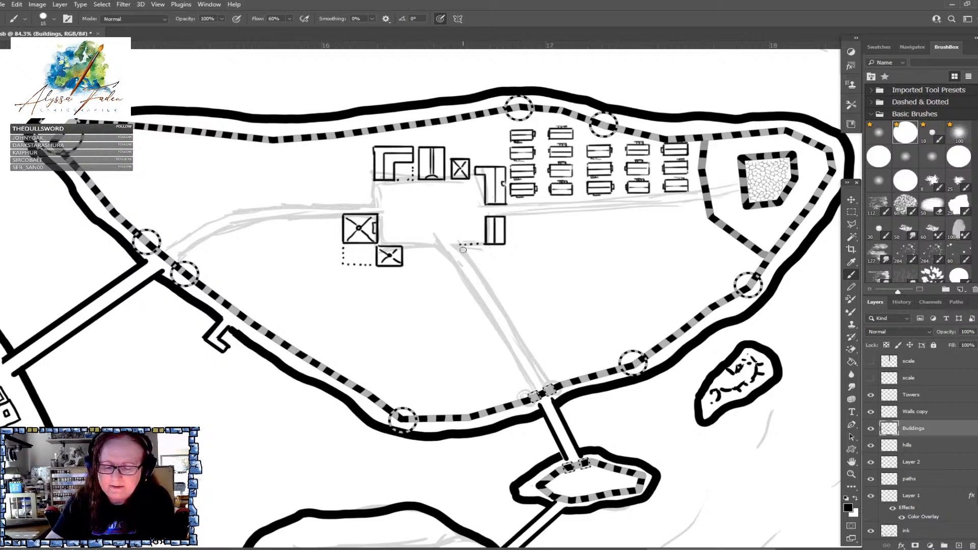
left_click(463, 249)
left_click(467, 254)
left_click(469, 257)
left_click(472, 262)
left_click(474, 266)
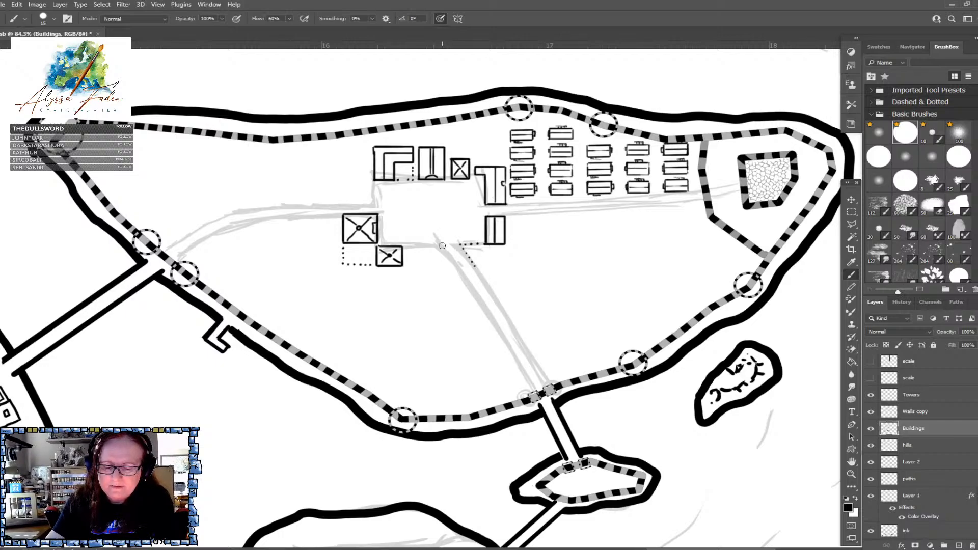
Dot the western side of the southern road and the square's southern edge from the road to the small crossed-roof building
left_click(447, 250)
left_click(450, 255)
left_click(451, 258)
left_click(455, 262)
left_click(458, 266)
left_click(461, 269)
left_click(406, 247)
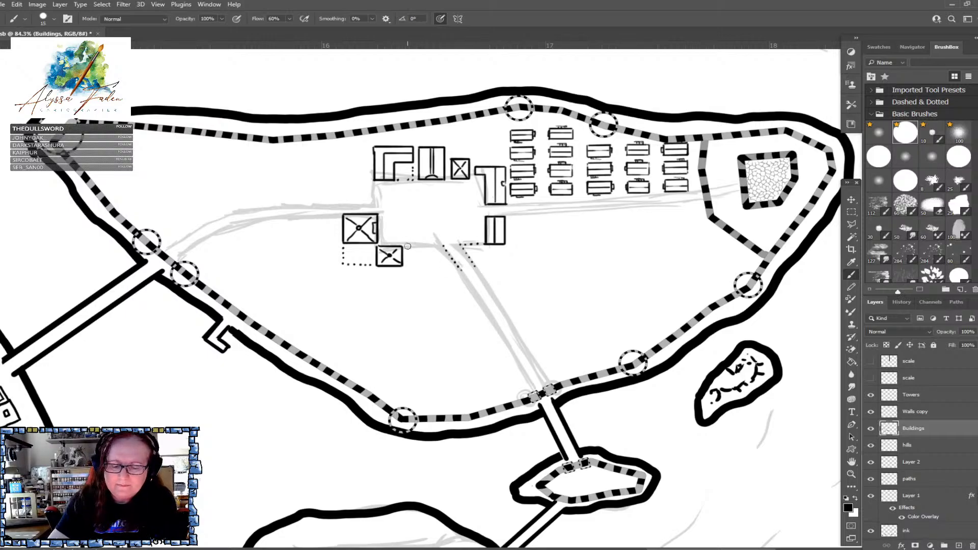
left_click(412, 246)
left_click(418, 246)
left_click(424, 246)
left_click(429, 246)
left_click(435, 246)
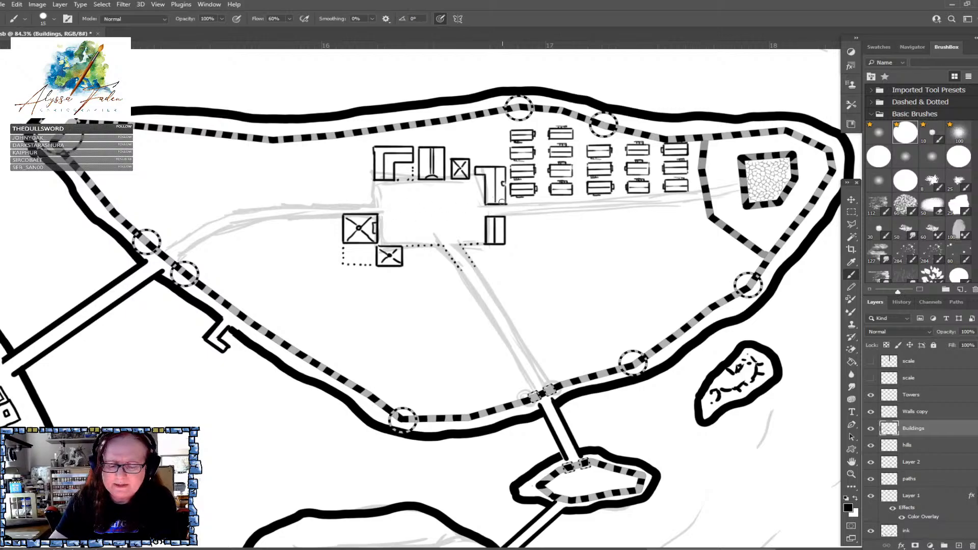
Draw a small square at the centre of the plaza and outline a dotted enclosure south of it, spanning the road
left_click_drag(429, 206, 429, 209)
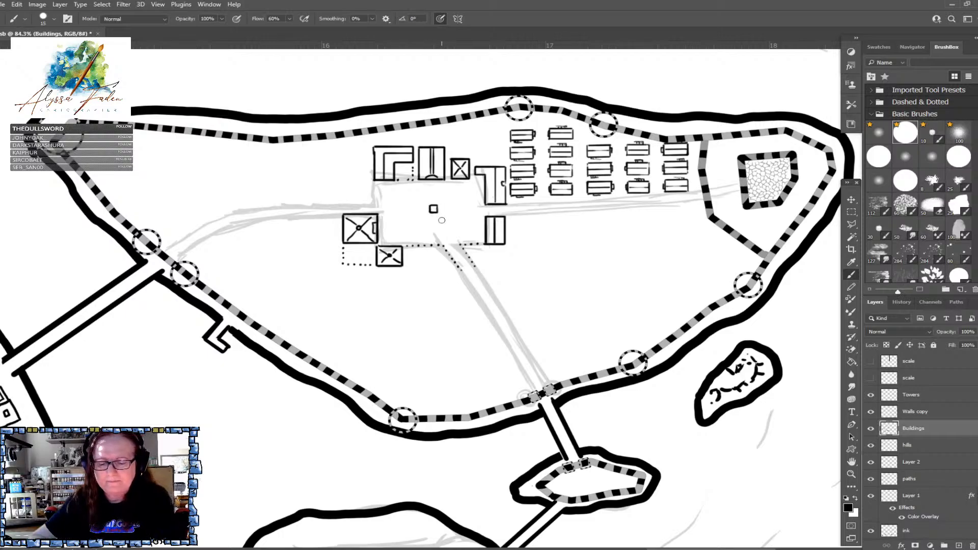
left_click_drag(441, 220, 468, 194)
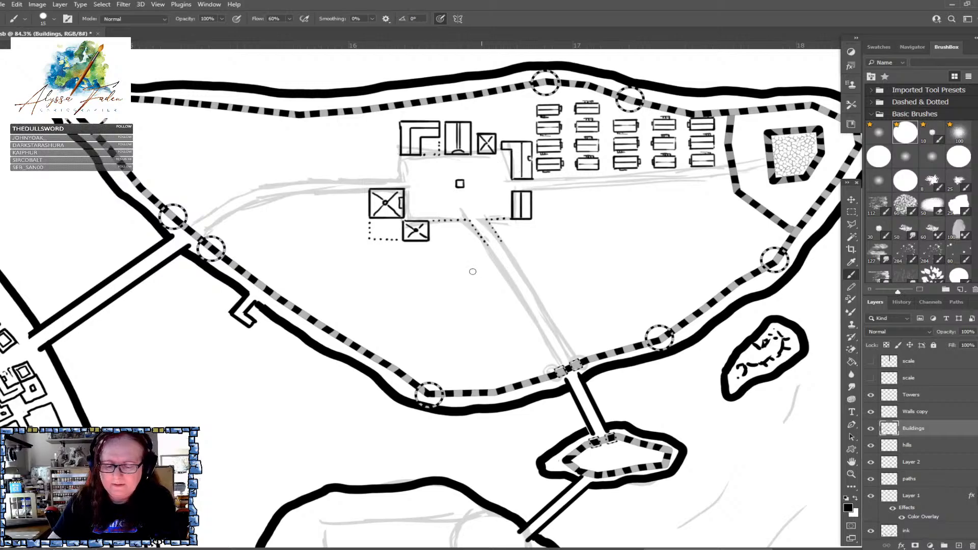
mouse_move(429, 246)
left_mouse_down()
mouse_move(430, 262)
mouse_move(495, 259)
mouse_move(493, 248)
mouse_move(486, 257)
left_mouse_up()
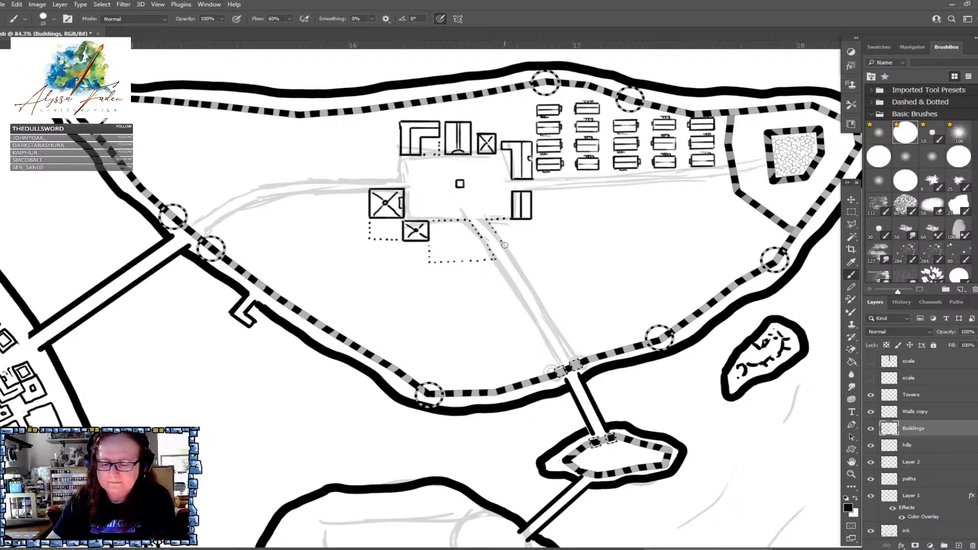
mouse_move(504, 246)
left_mouse_down()
mouse_move(511, 257)
mouse_move(529, 253)
mouse_move(531, 221)
left_mouse_up()
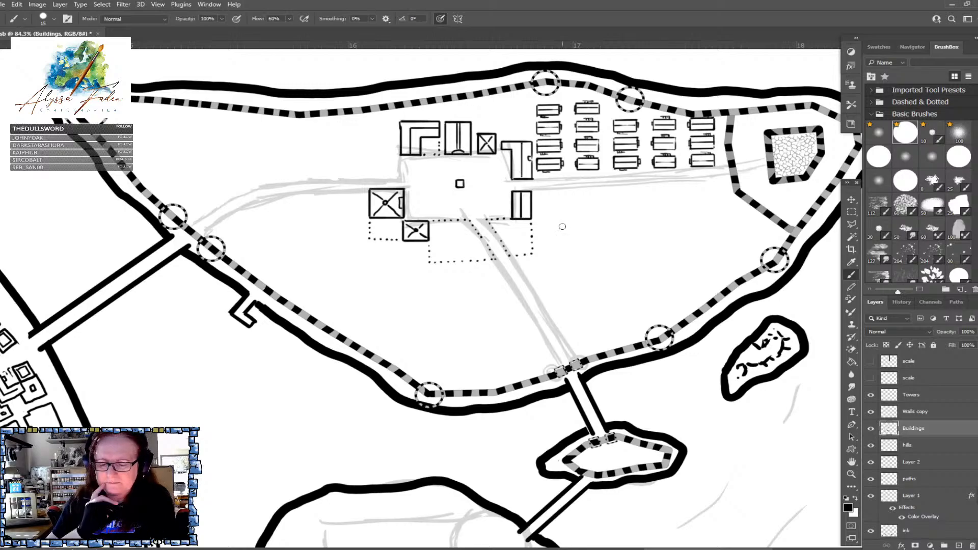
Outline a dotted plot east of the square's eastern building and divide it into smaller plots with crossing dotted lines
scroll(563, 226, "up", 3)
scroll(562, 226, "right", 5)
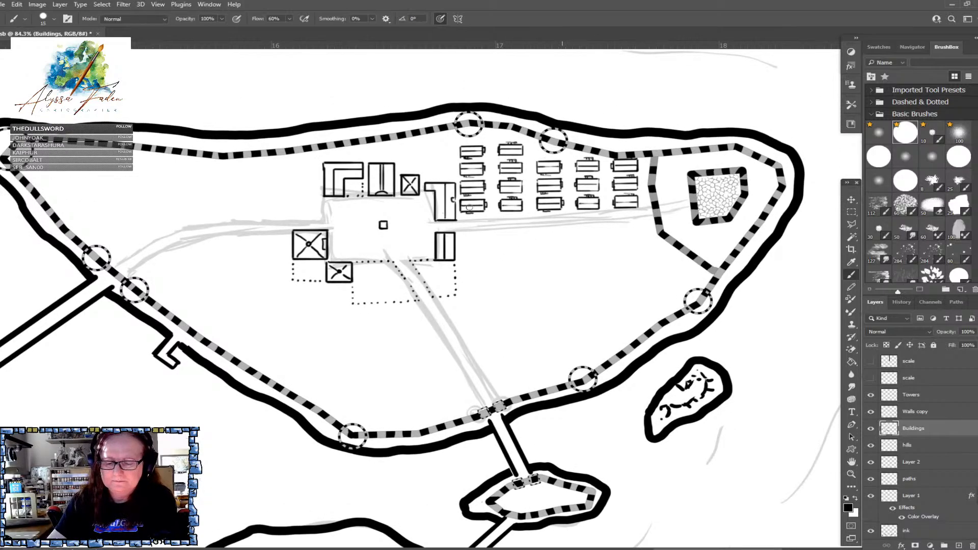
left_click(460, 233)
left_click_drag(466, 233, 489, 232)
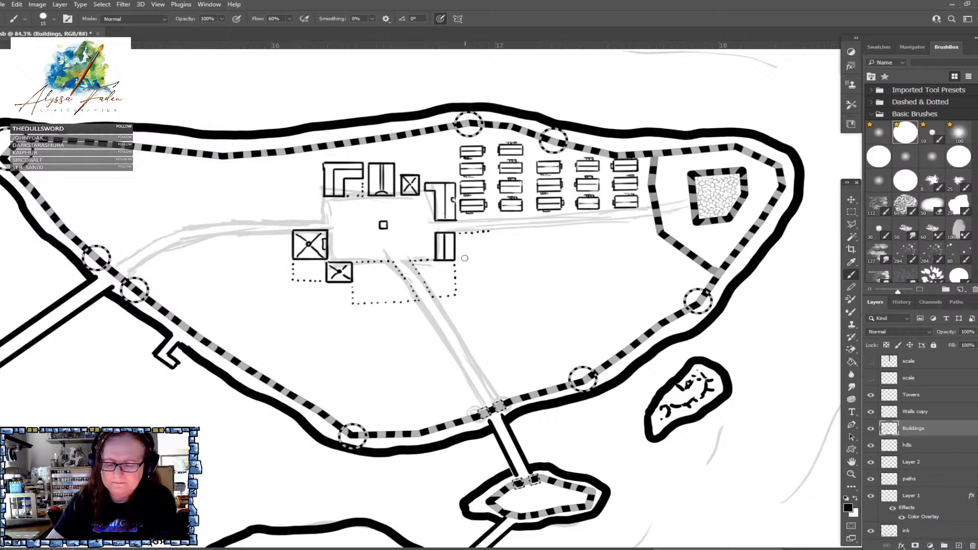
mouse_move(468, 278)
left_mouse_down()
mouse_move(490, 276)
mouse_move(489, 245)
left_mouse_up()
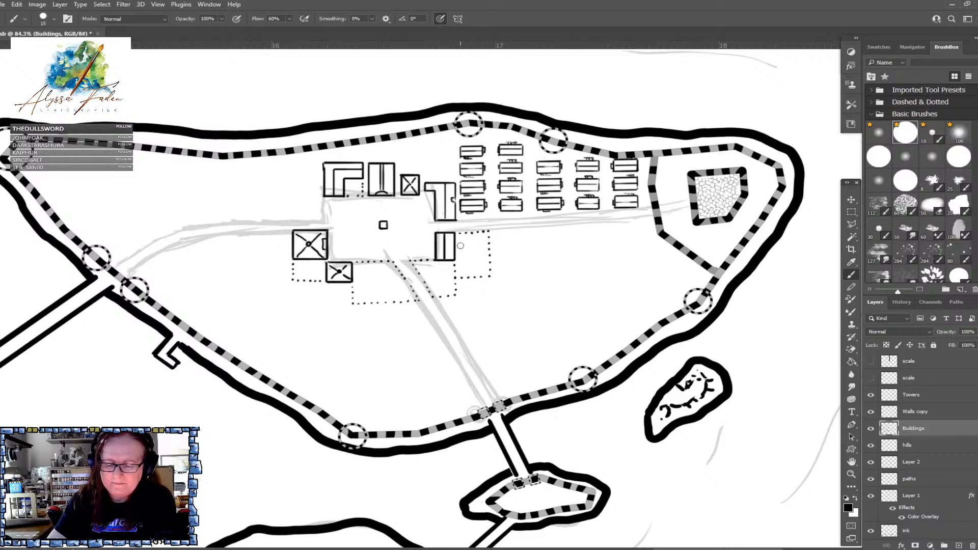
left_click_drag(458, 245, 468, 244)
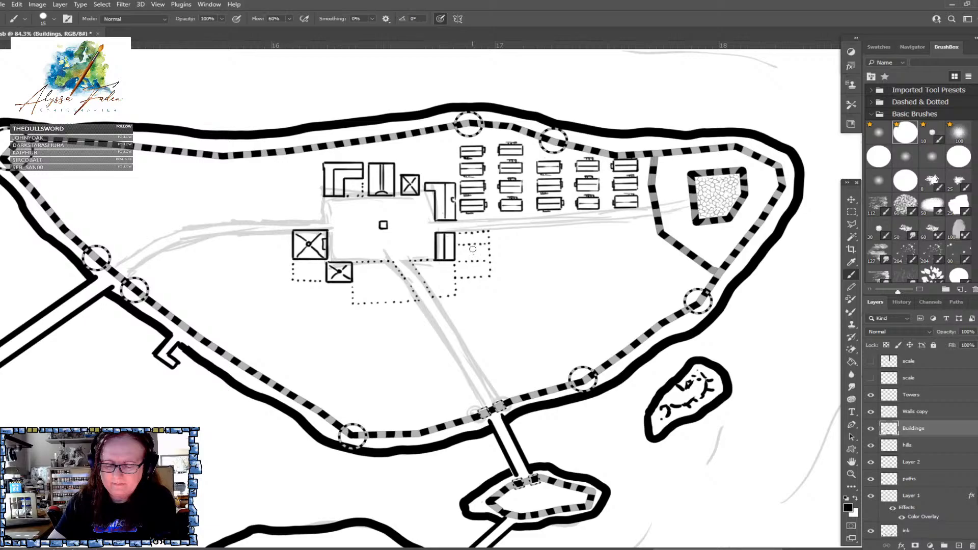
left_click(473, 238)
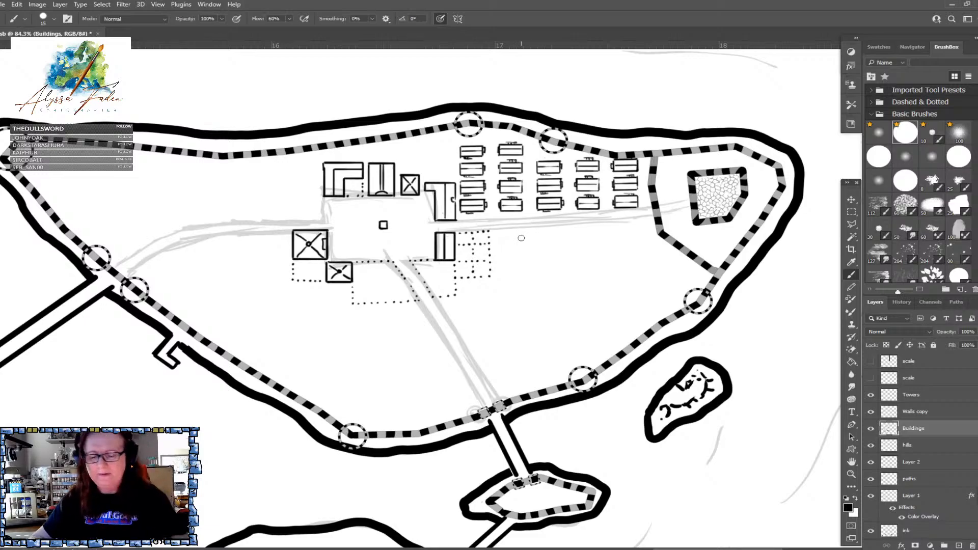
Rotate the canvas and dot the western and road-side edges of a plot west of the L-shaped building, from the northern wall to the square
key("ctrl+0")
scroll(521, 238, "up", 2)
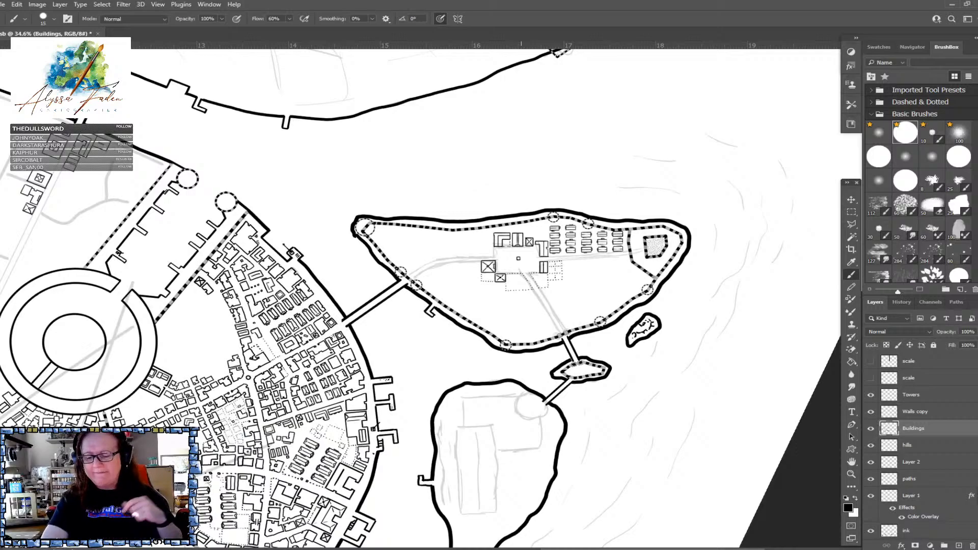
scroll(521, 238, "up", 3)
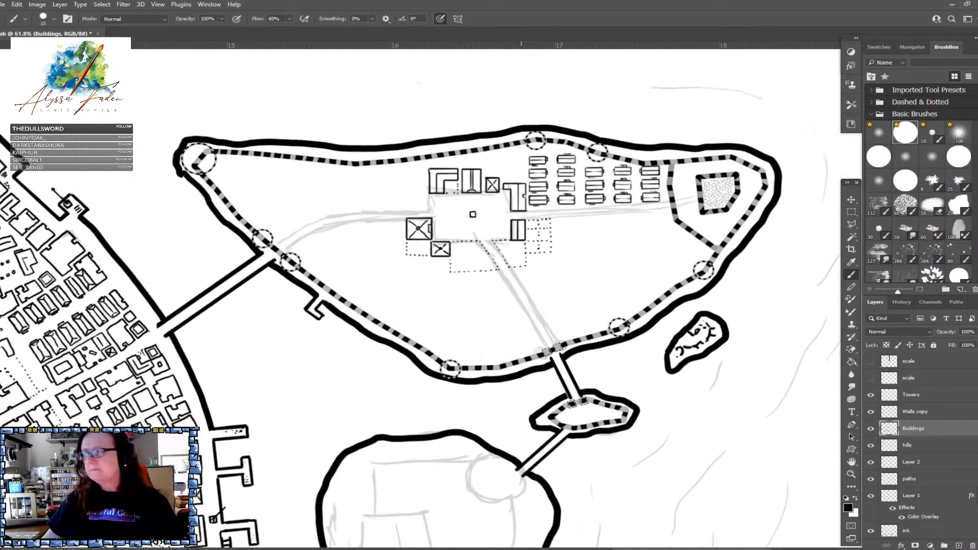
scroll(484, 397, "down", 2)
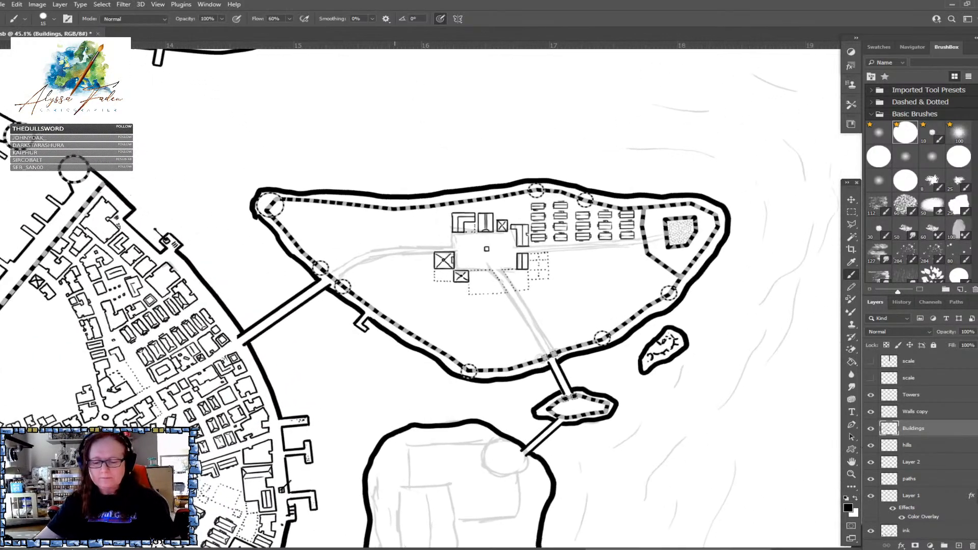
left_click_drag(703, 237, 413, 94)
scroll(509, 285, "up", 3)
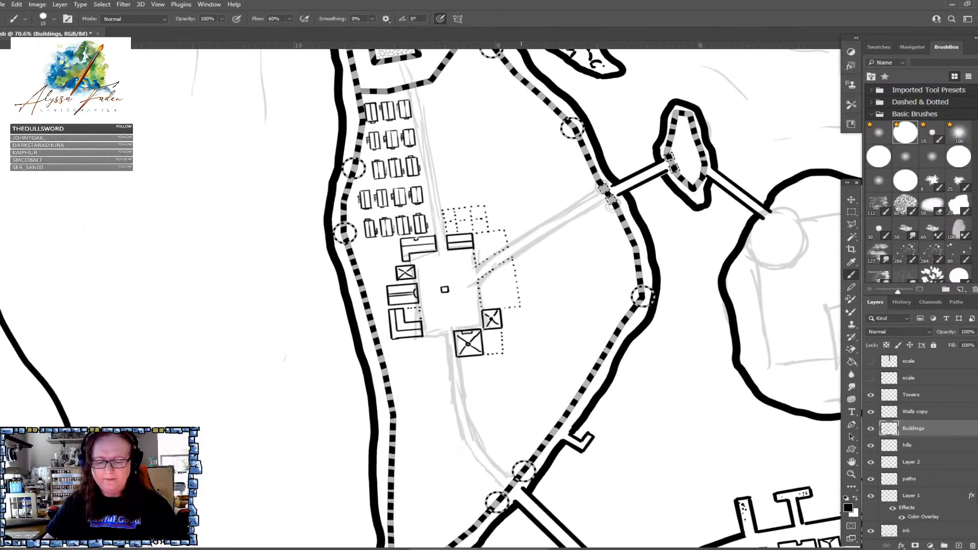
scroll(510, 306, "down", 1)
scroll(509, 306, "up", 1)
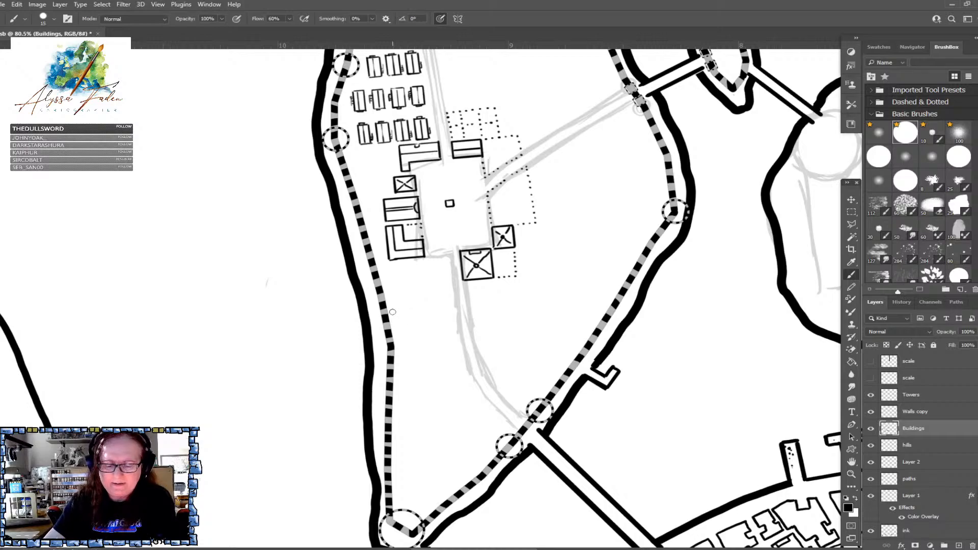
left_click_drag(395, 310, 457, 299)
left_click(457, 292)
left_click(456, 287)
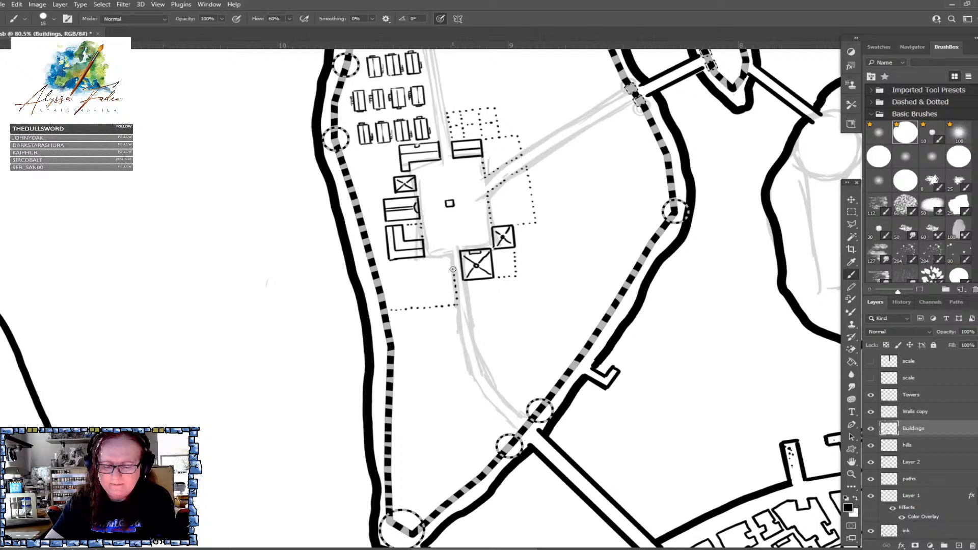
left_click(452, 264)
left_click(451, 254)
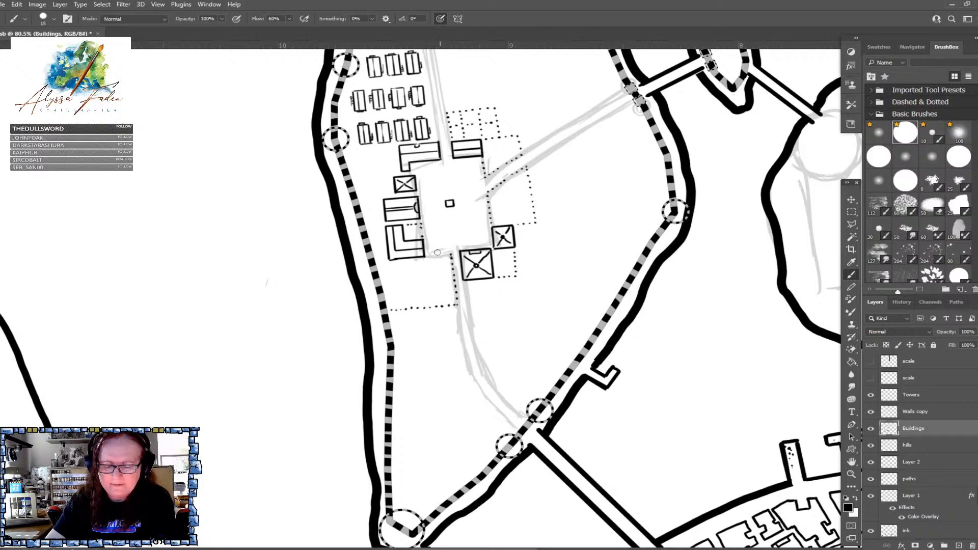
Close the plot with dotted lines from the road to the L-shaped building and from that building to the northern wall
left_click(428, 256)
left_click(434, 255)
left_click(438, 256)
left_click(442, 254)
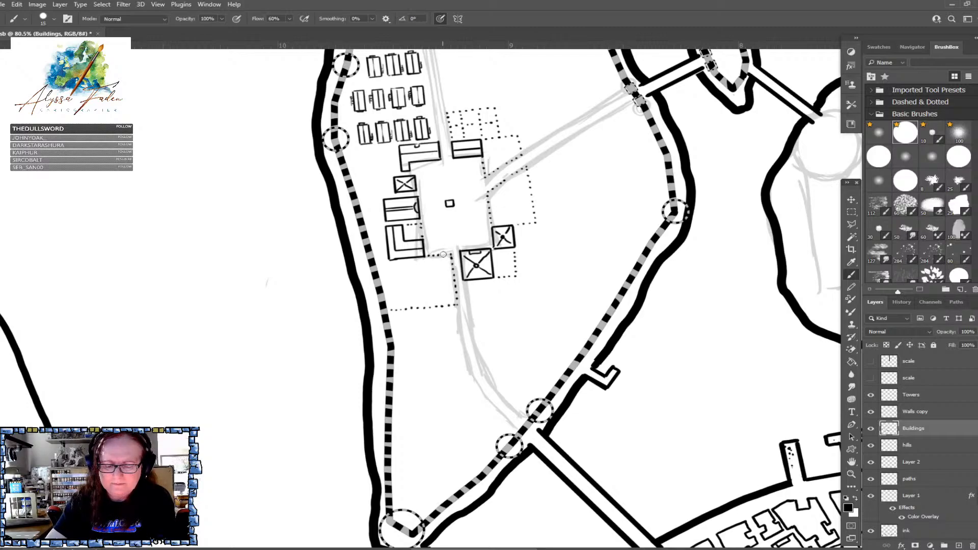
left_click(447, 255)
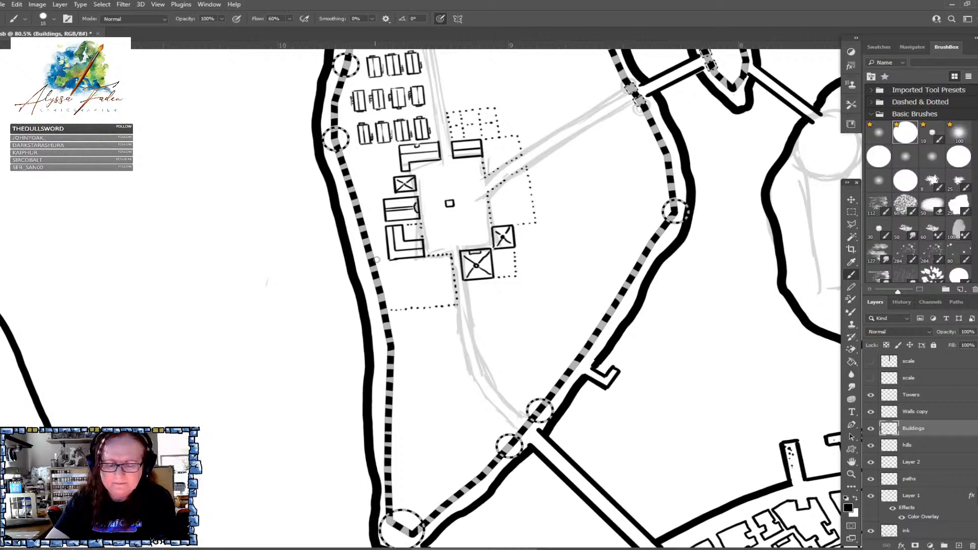
left_click(384, 260)
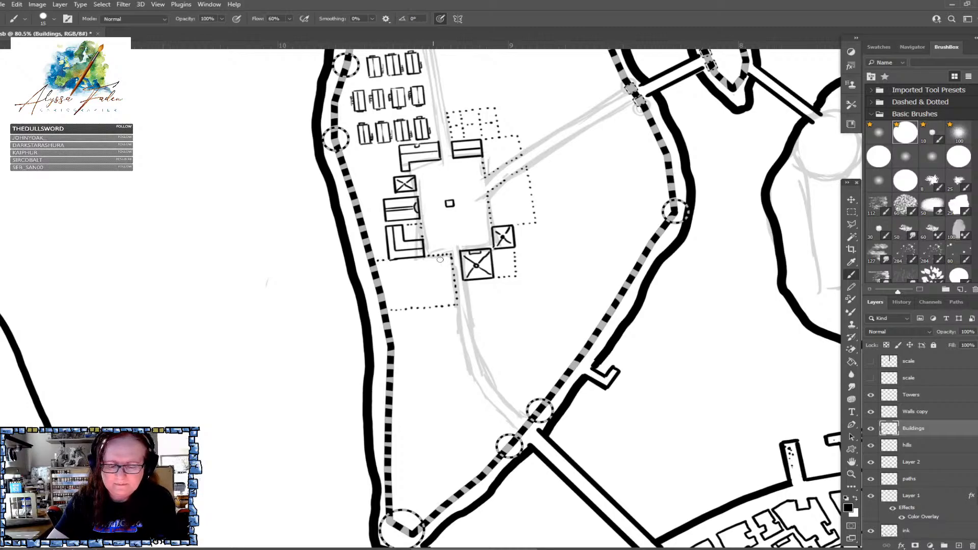
Divide the plot west of the L-shaped building with crossing dotted lines and add tiny square outbuildings inside it
left_click(415, 304)
left_click(415, 299)
left_click(415, 295)
left_click(415, 290)
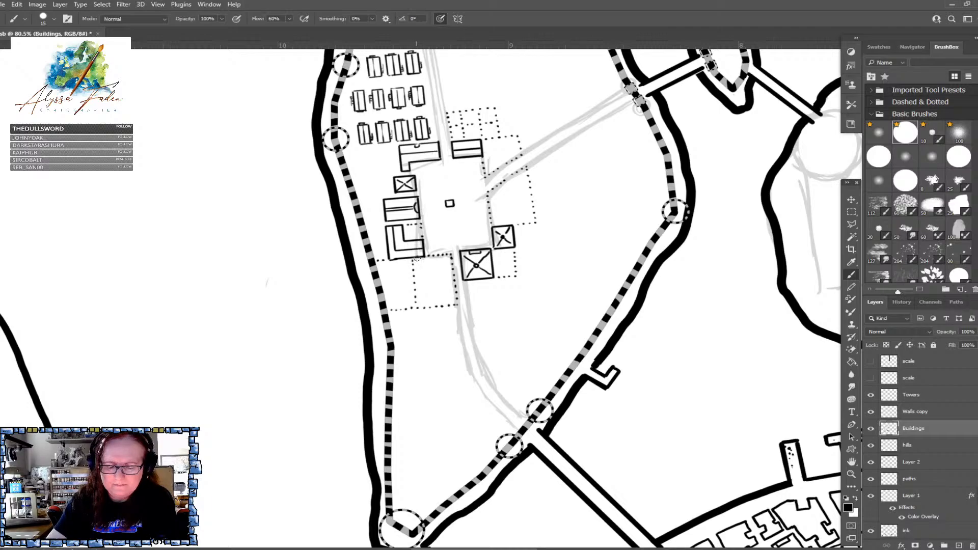
left_click(426, 281)
left_click(431, 282)
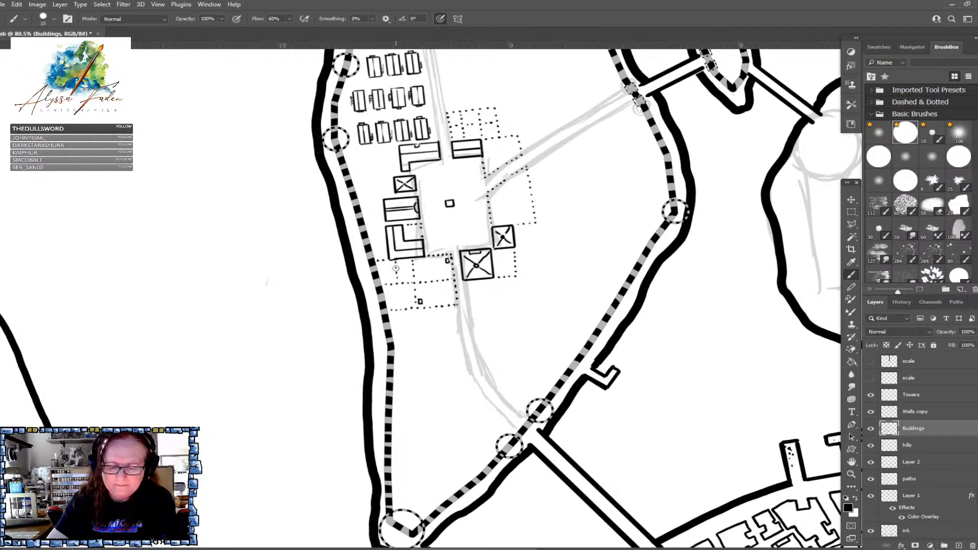
Ink a small rectangular building, a tiny square one and a short dotted line beside the road just inside the main bridge gate
scroll(468, 296, "down", 5)
scroll(468, 296, "up", 1)
scroll(488, 296, "down", 4)
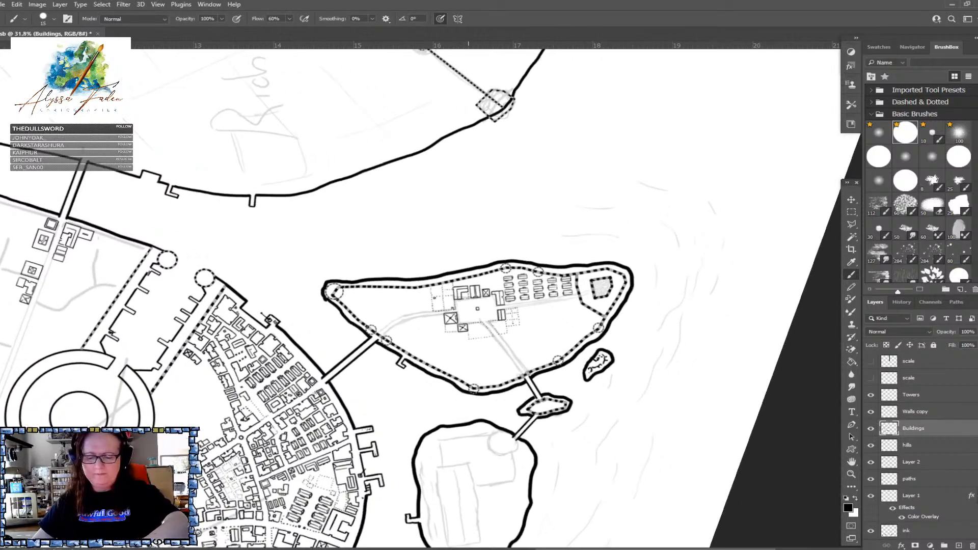
scroll(488, 296, "up", 5)
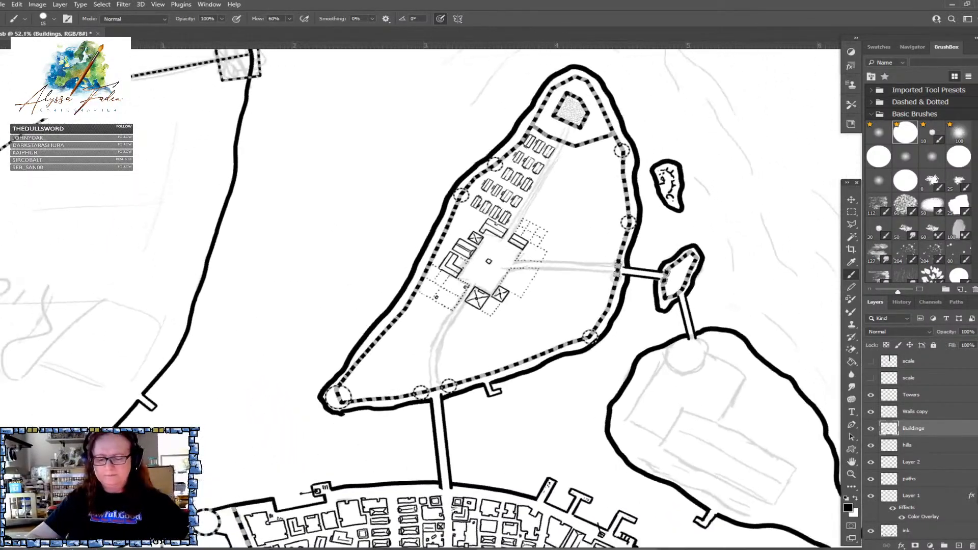
scroll(468, 296, "up", 2)
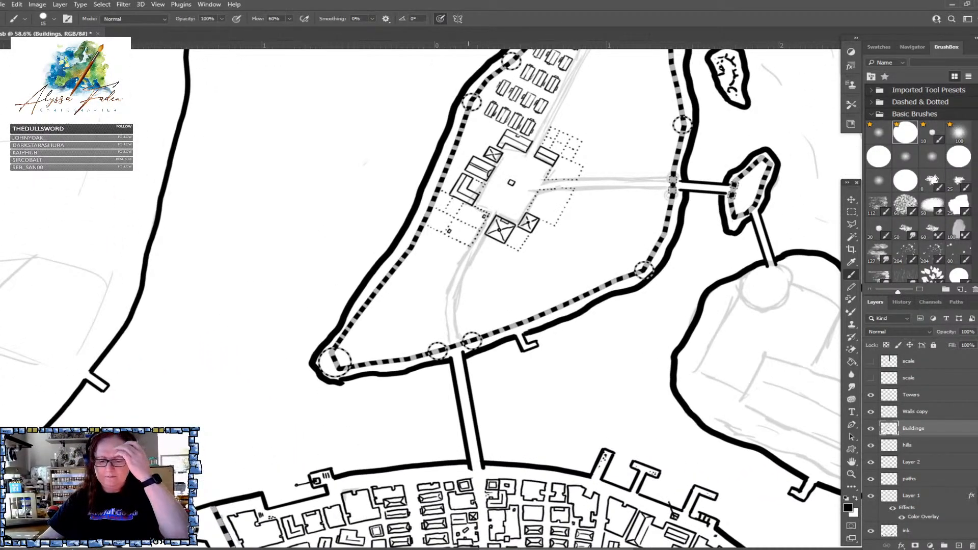
scroll(468, 296, "up", 1)
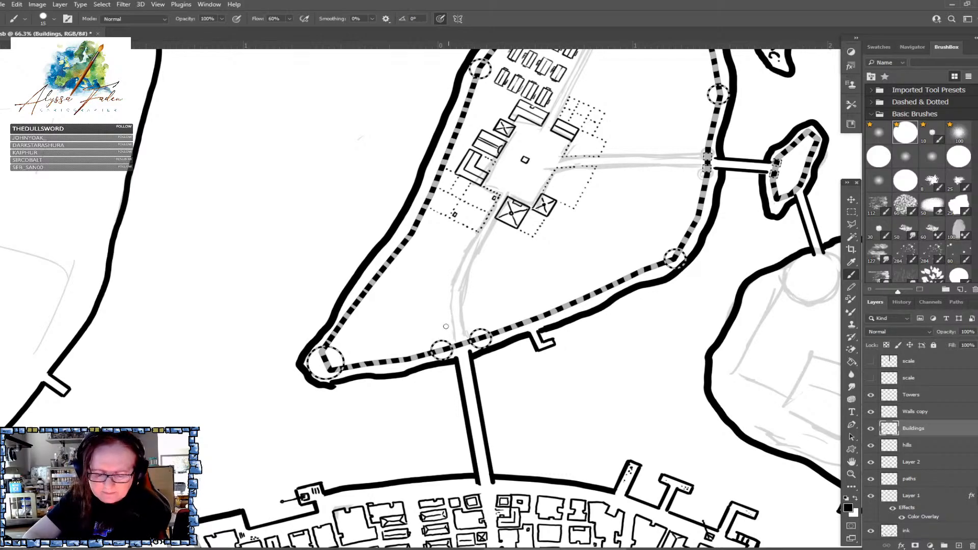
mouse_move(450, 333)
left_mouse_down()
mouse_move(429, 333)
mouse_move(451, 332)
mouse_move(451, 323)
mouse_move(431, 323)
left_mouse_up()
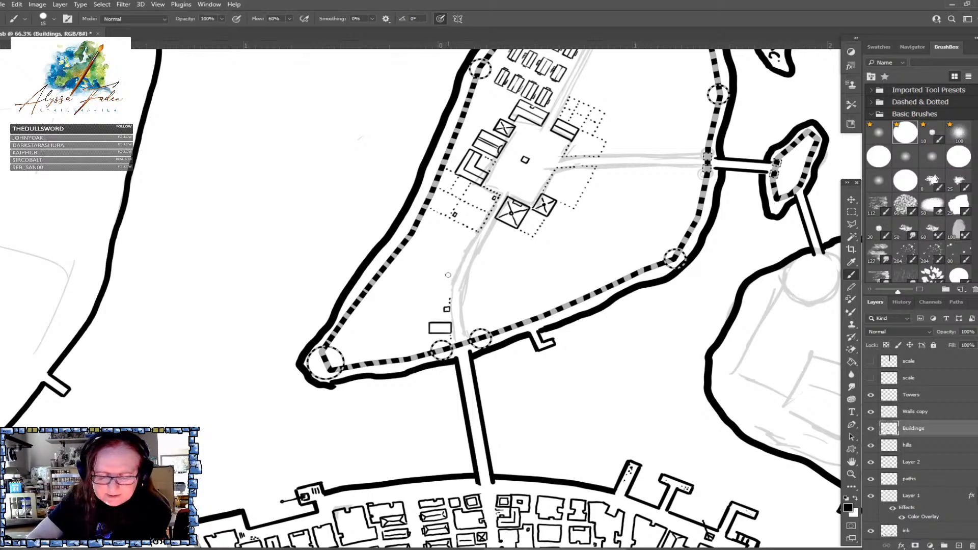
Ink a narrow building with capped ends next to the rectangular building, along the inside of the island wall
scroll(448, 275, "down", 3)
scroll(448, 275, "up", 2)
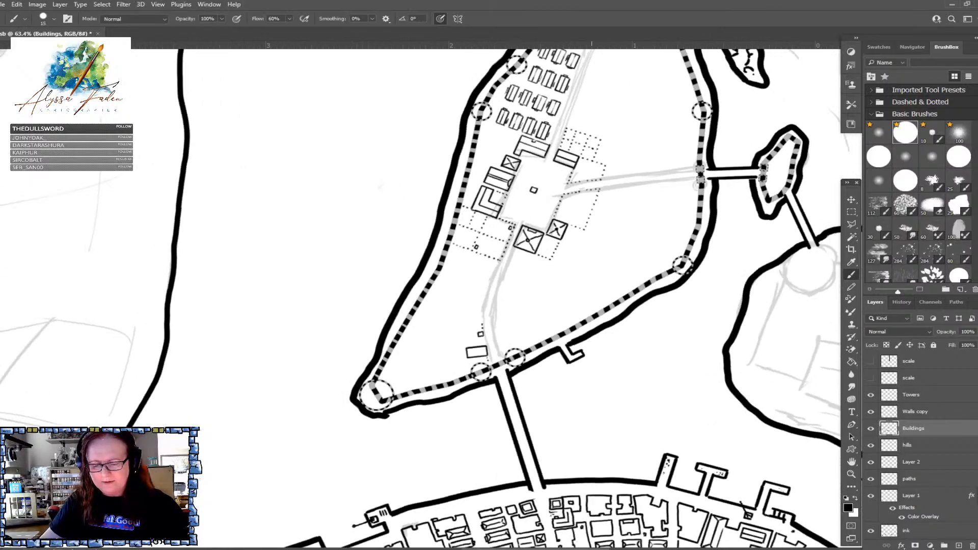
scroll(448, 275, "down", 1)
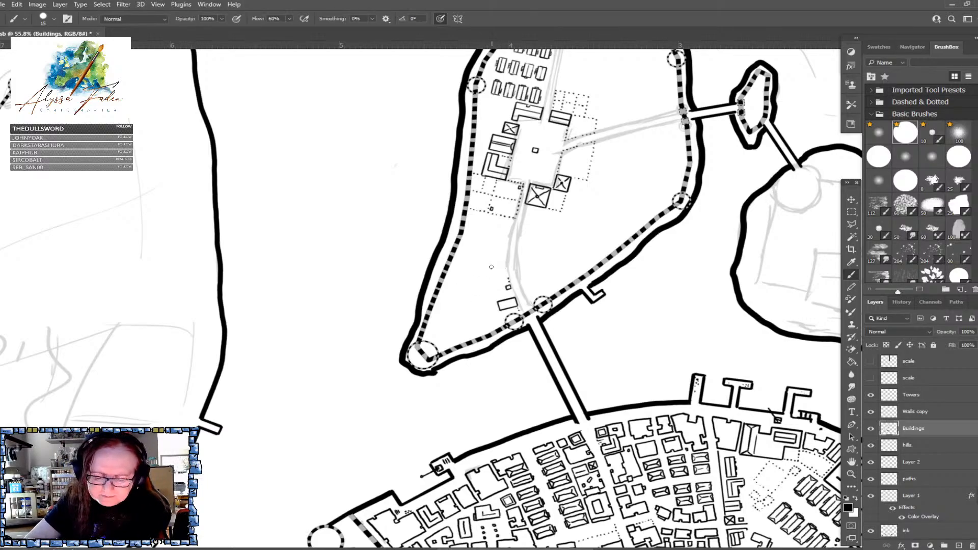
scroll(478, 271, "up", 1)
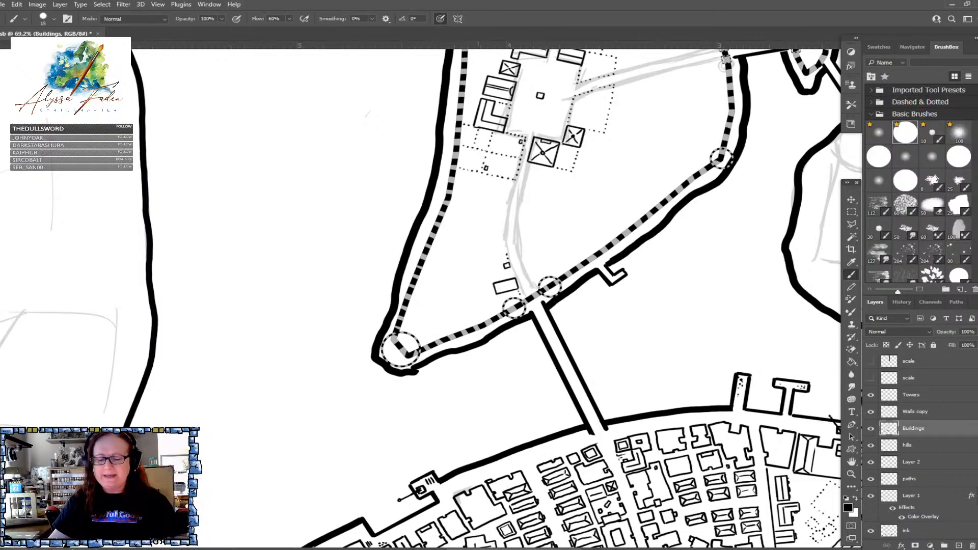
scroll(477, 270, "down", 3)
scroll(478, 285, "up", 4)
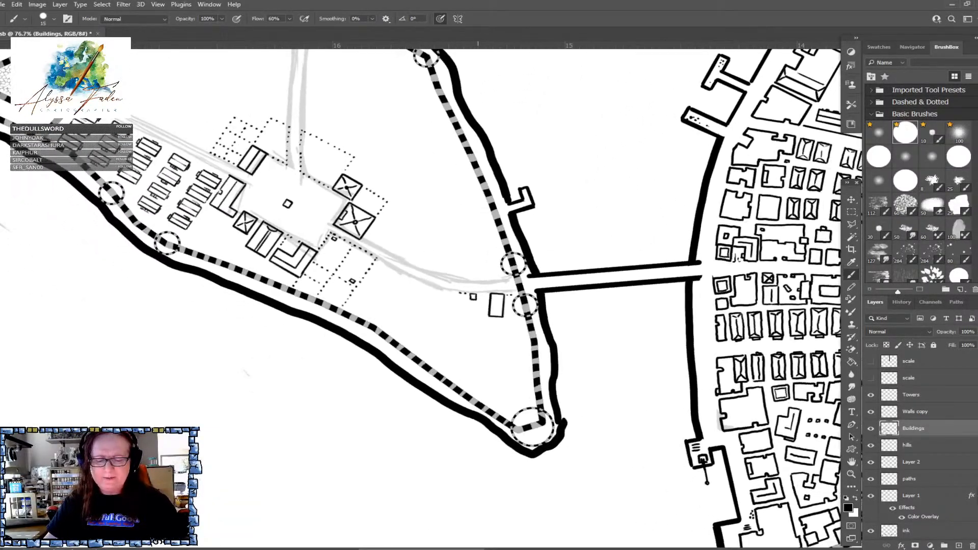
scroll(478, 286, "up", 1)
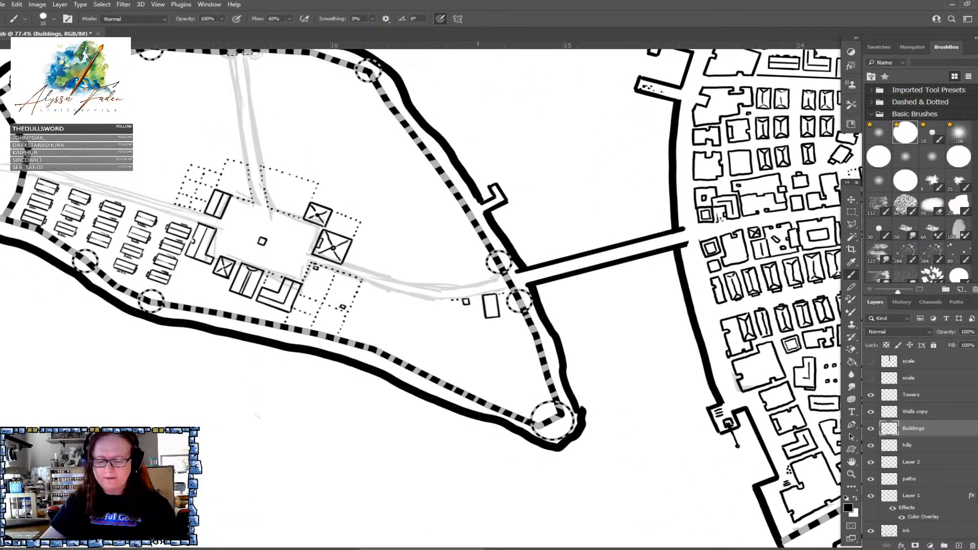
scroll(478, 286, "up", 1)
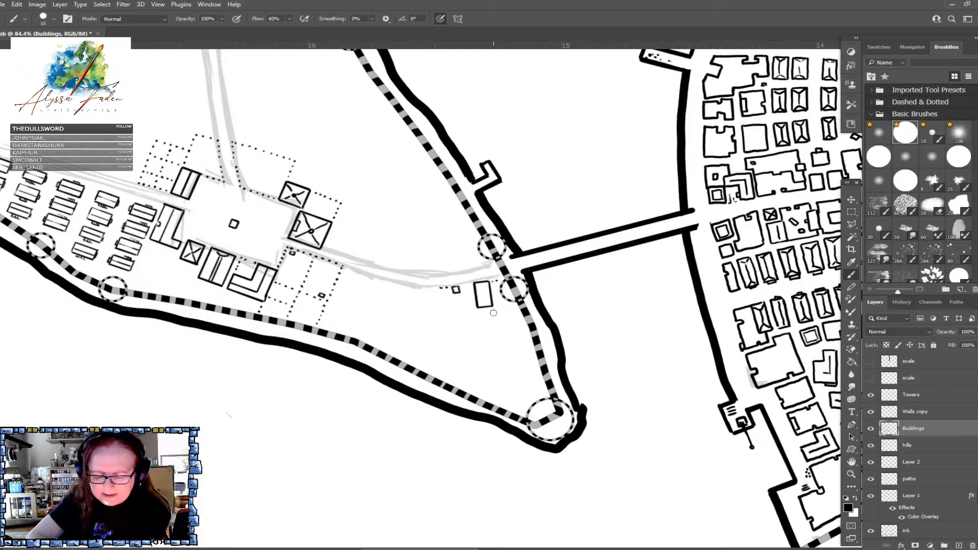
left_click_drag(488, 313, 497, 313)
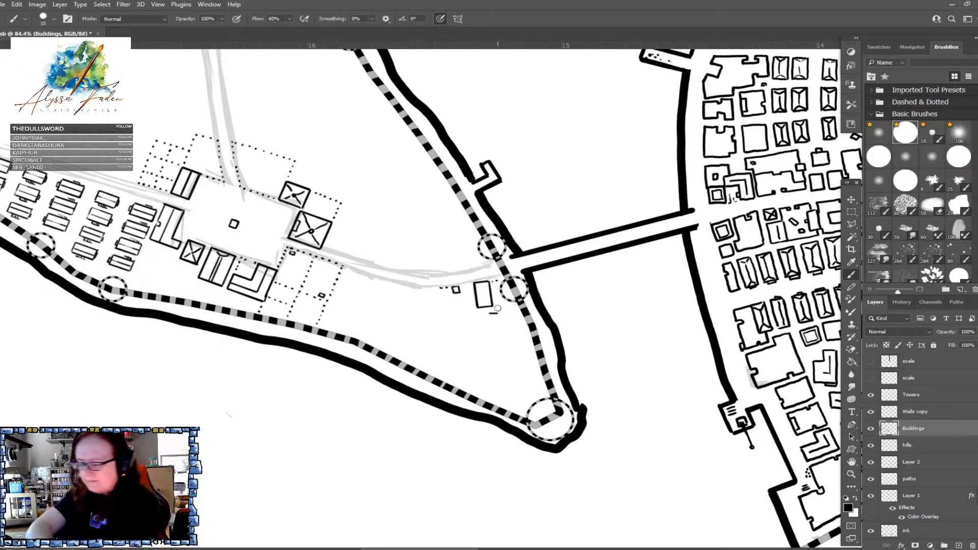
left_click_drag(491, 314, 498, 330)
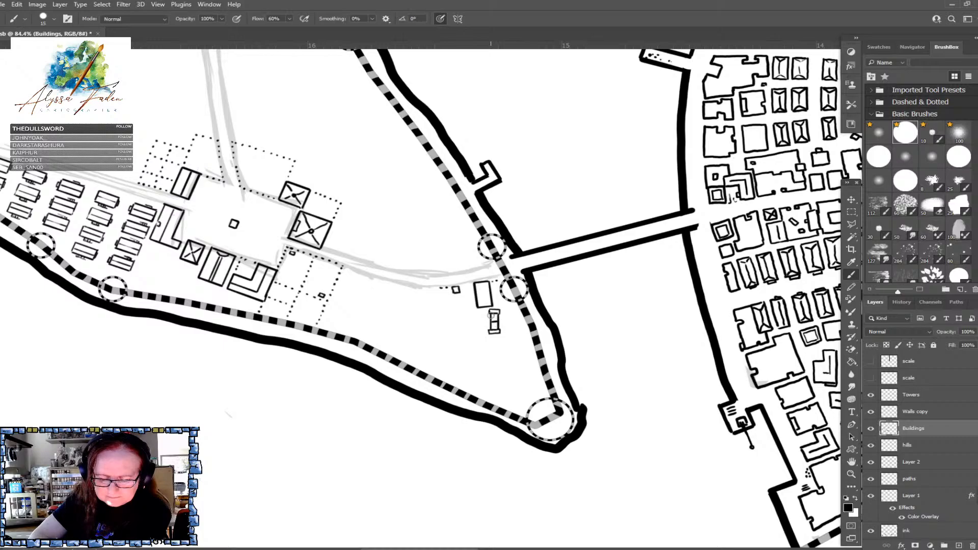
left_click_drag(489, 315, 491, 325)
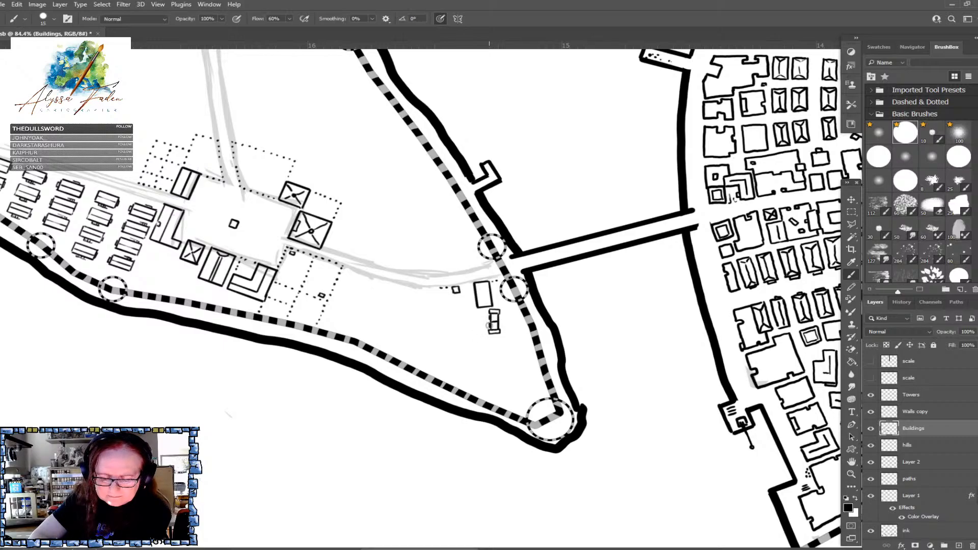
Select the new capped building with the Polygonal Lasso and duplicate it twice farther along the wall
scroll(601, 448, "down", 3)
key("r")
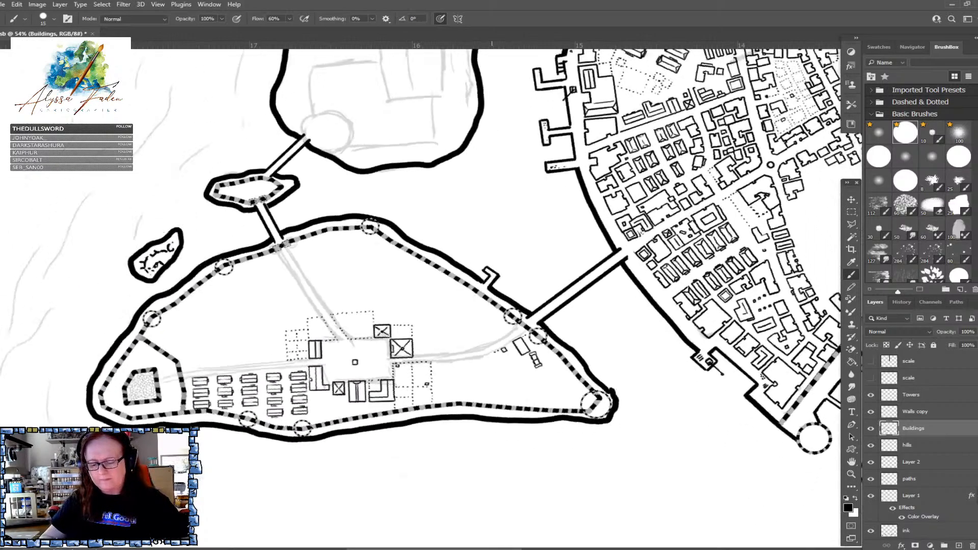
scroll(477, 480, "up", 2)
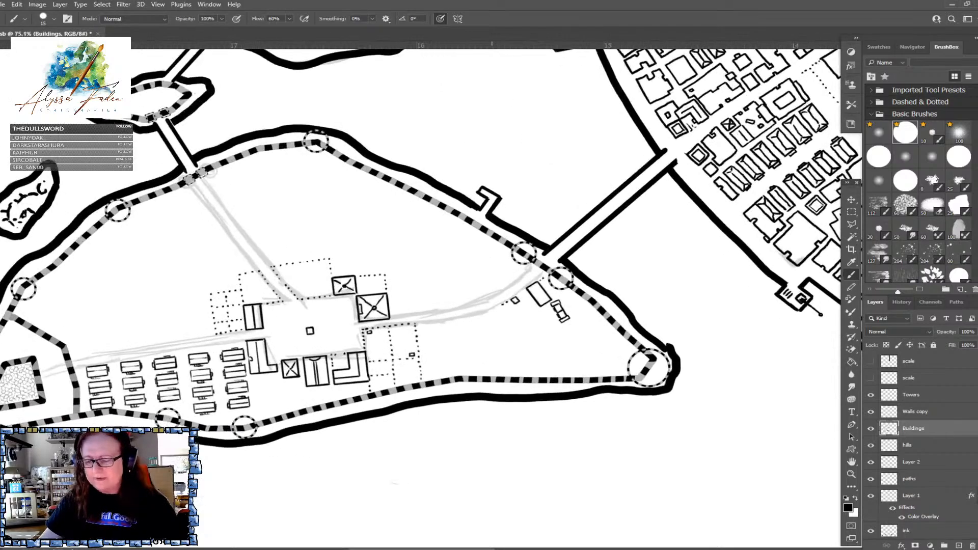
left_click(850, 224)
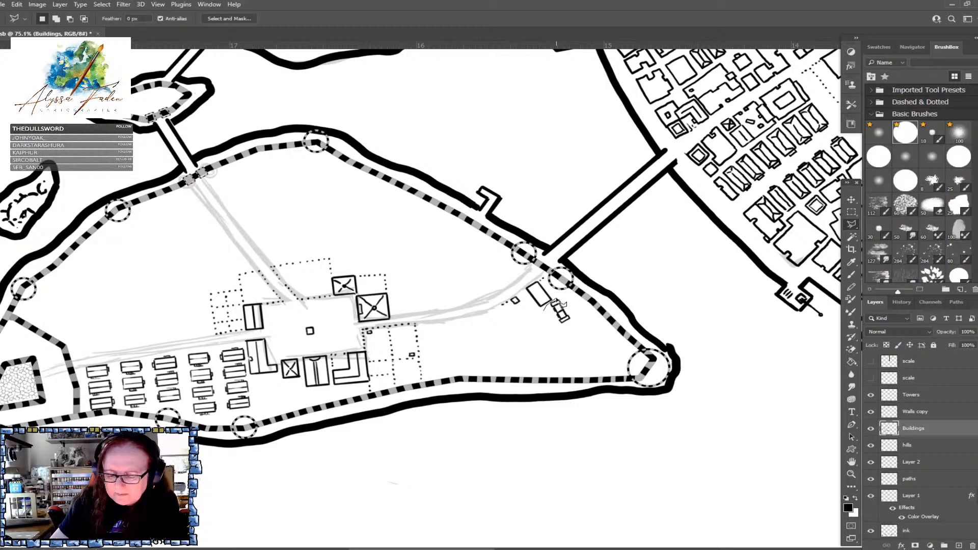
mouse_move(560, 304)
left_mouse_down()
mouse_move(580, 326)
mouse_move(562, 336)
mouse_move(547, 314)
mouse_move(555, 309)
left_mouse_up()
left_click(552, 301)
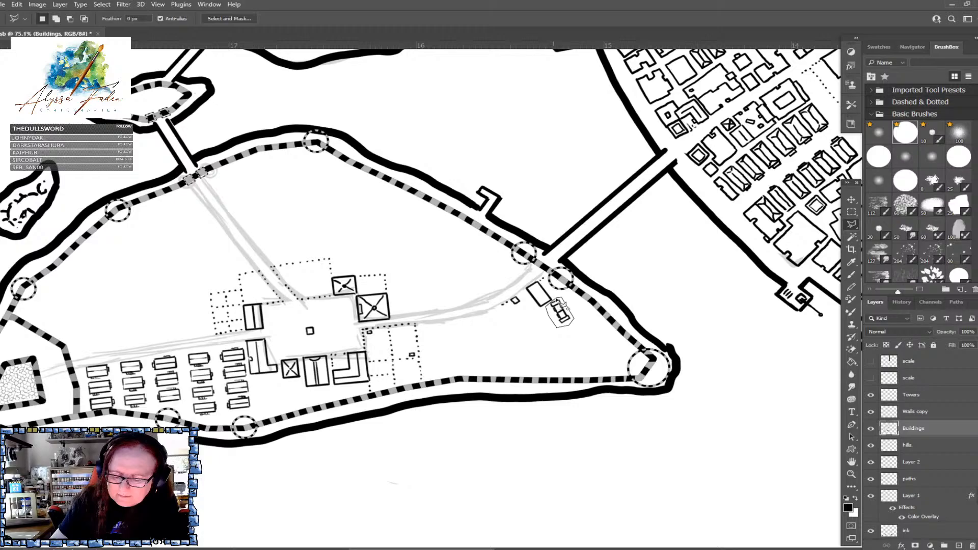
left_click(561, 305)
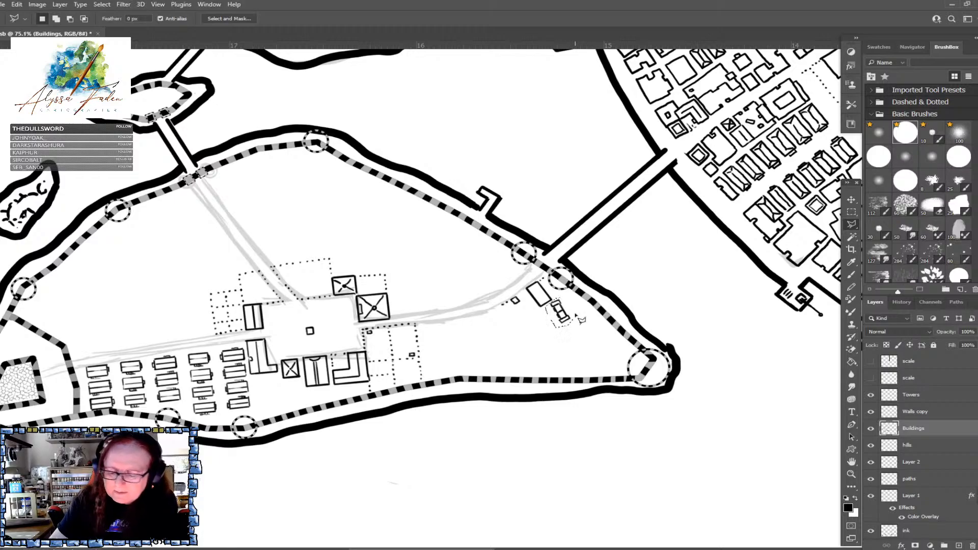
left_click(845, 199)
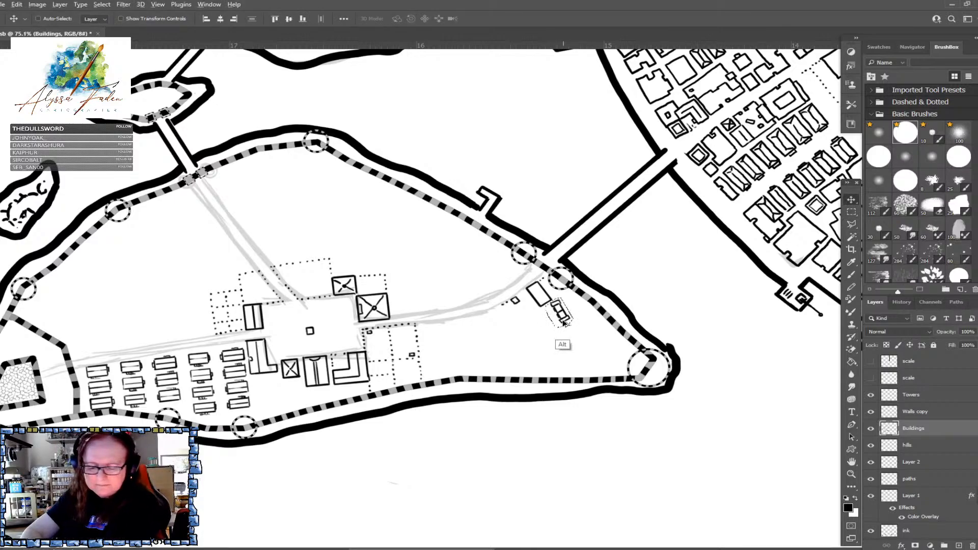
left_click_drag(563, 316, 579, 361)
Rotate the farthest building copy by 45.58° and position it near the island's pointed end
key("ctrl+t")
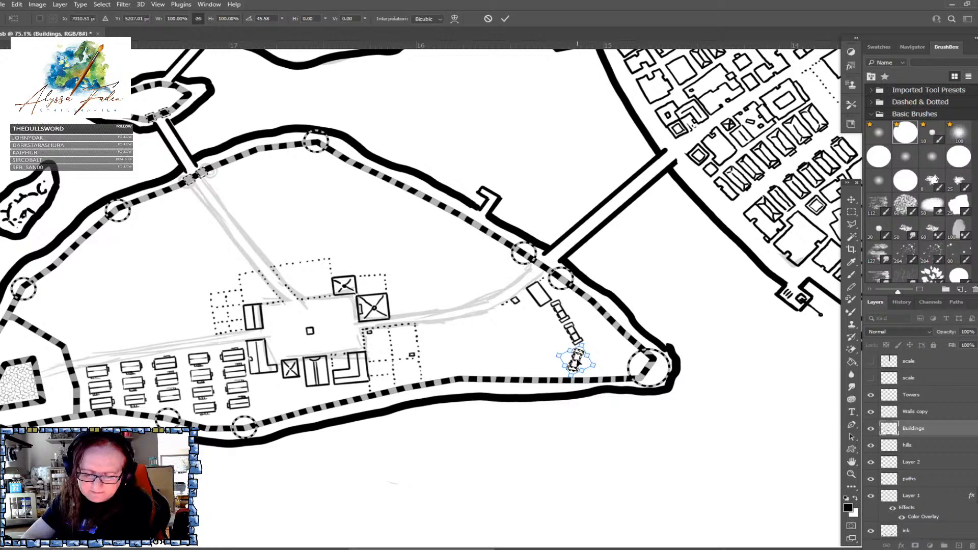
left_click_drag(579, 359, 527, 347)
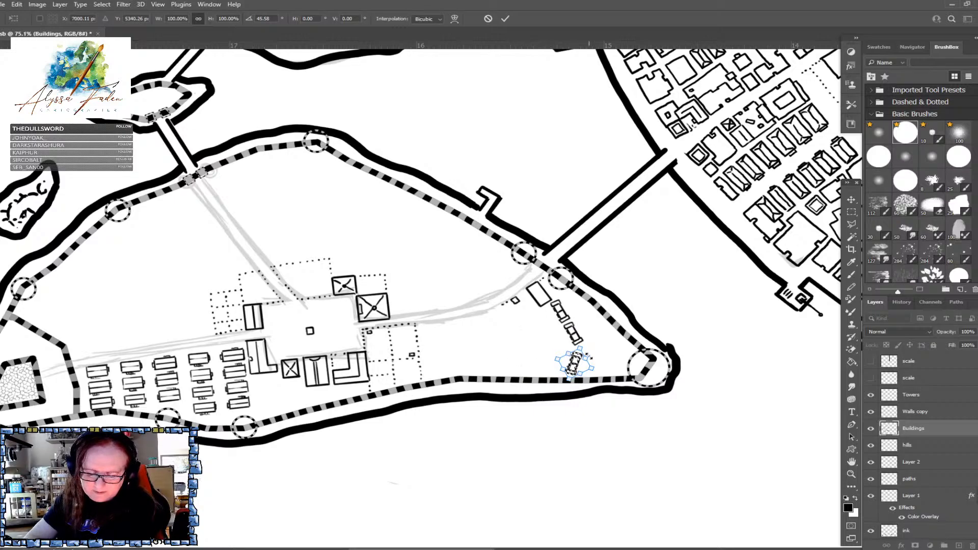
key("Return")
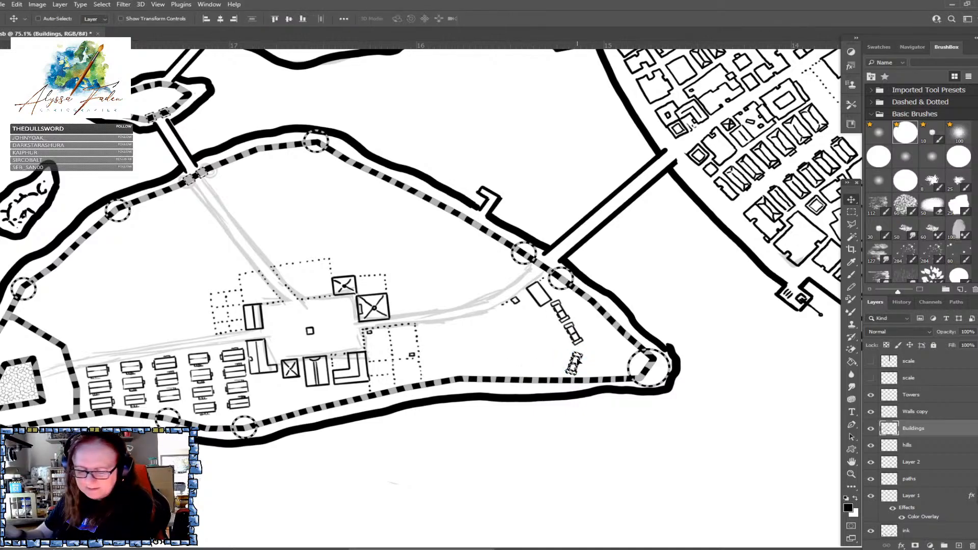
Duplicate the rotated building, turn the copy by 75.65° and place it parallel to the long wall near the pointed end
left_click_drag(578, 366, 553, 359)
key("ctrl+t")
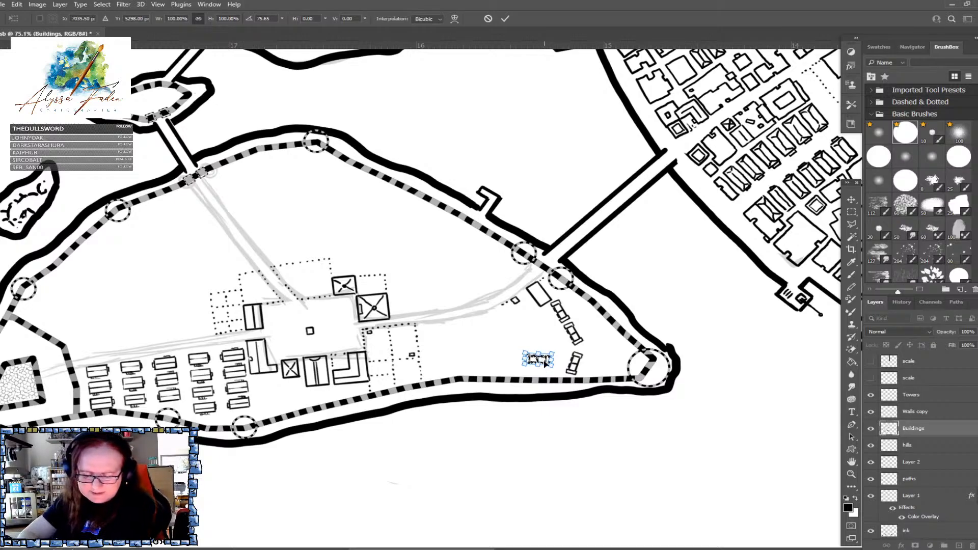
left_click_drag(544, 359, 552, 370)
left_click(550, 368, "alt")
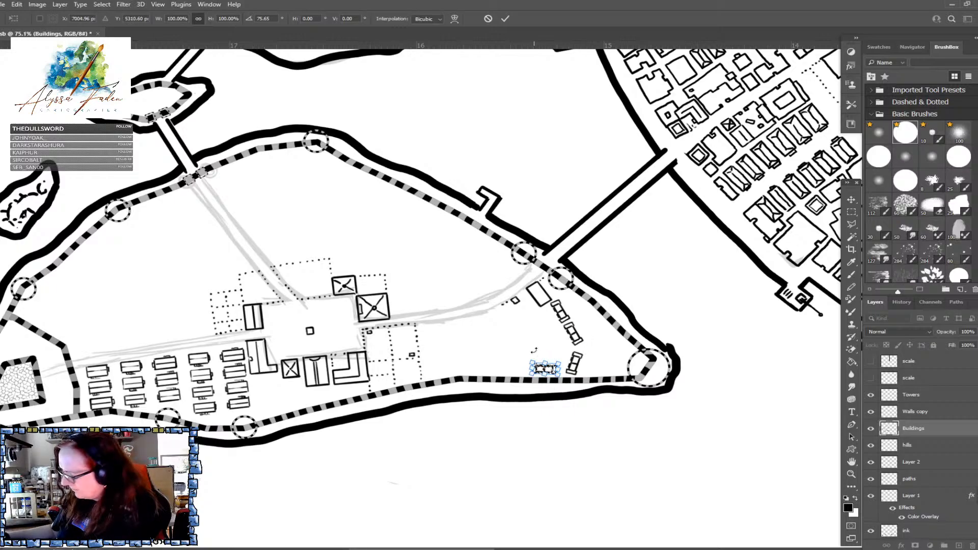
key("Return")
Duplicate the building to the inner side of the group and rotate it parallel to the original row
left_click_drag(550, 370, 538, 334)
key("ctrl+t")
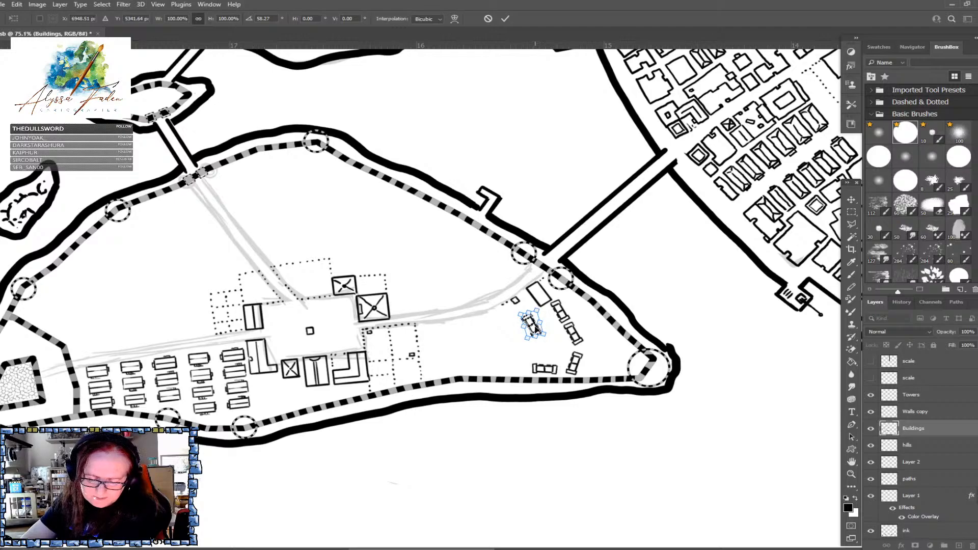
key("Return")
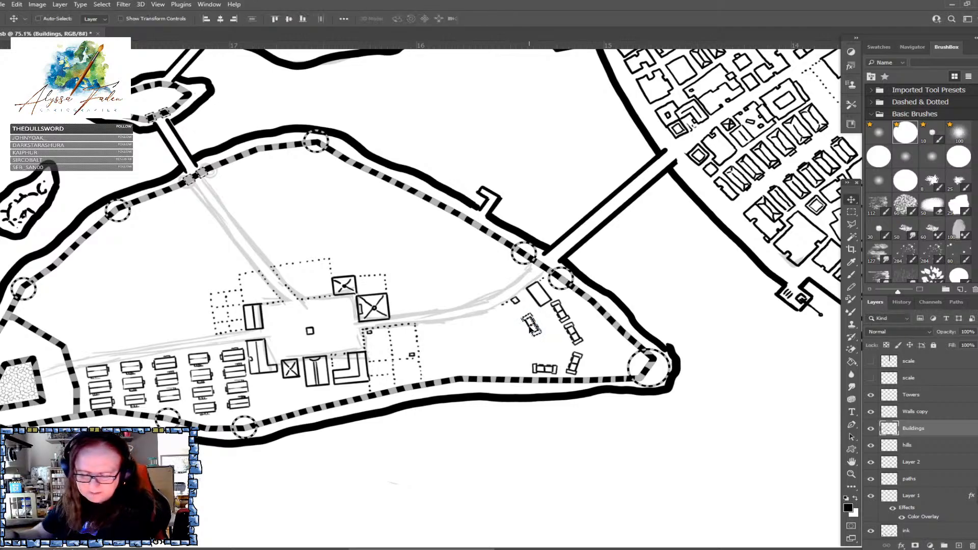
Add another building copy between the inner one and the long wall, rotated by 32.28° to close the ring
left_click_drag(533, 328, 517, 355)
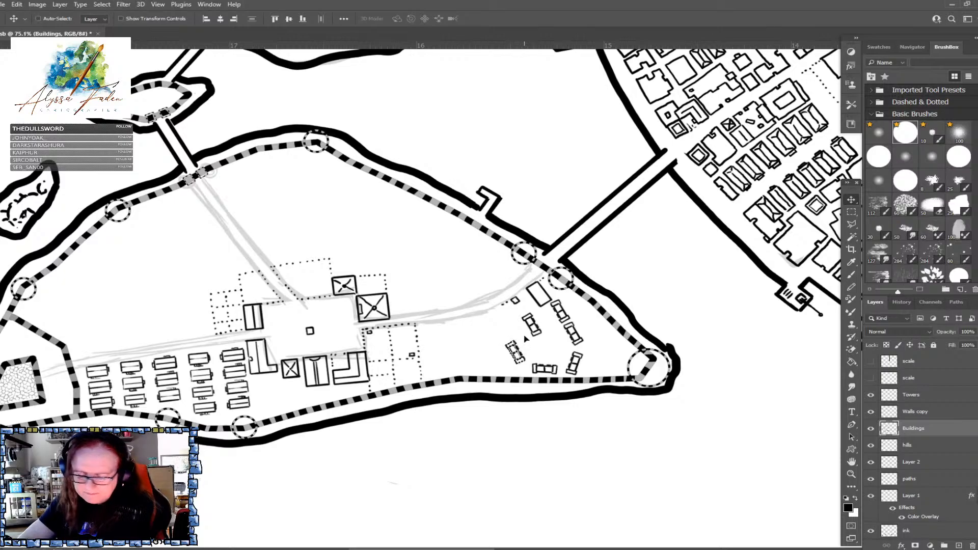
key("ctrl+t")
left_click_drag(515, 336, 532, 318)
left_click_drag(514, 352, 525, 356)
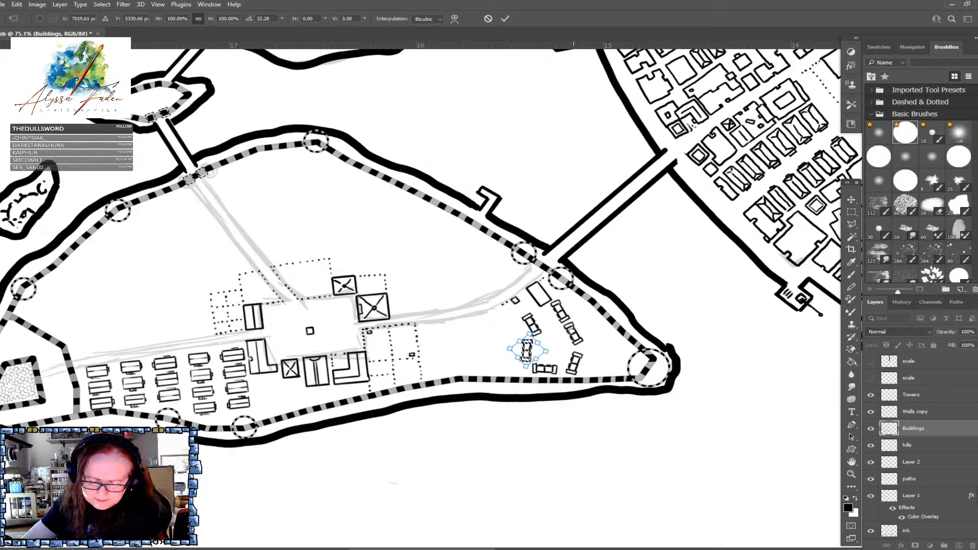
key("Return")
Clear the selection and remove the four rotated copies, keeping only the first two capped buildings beside the wall
scroll(560, 337, "down", 6)
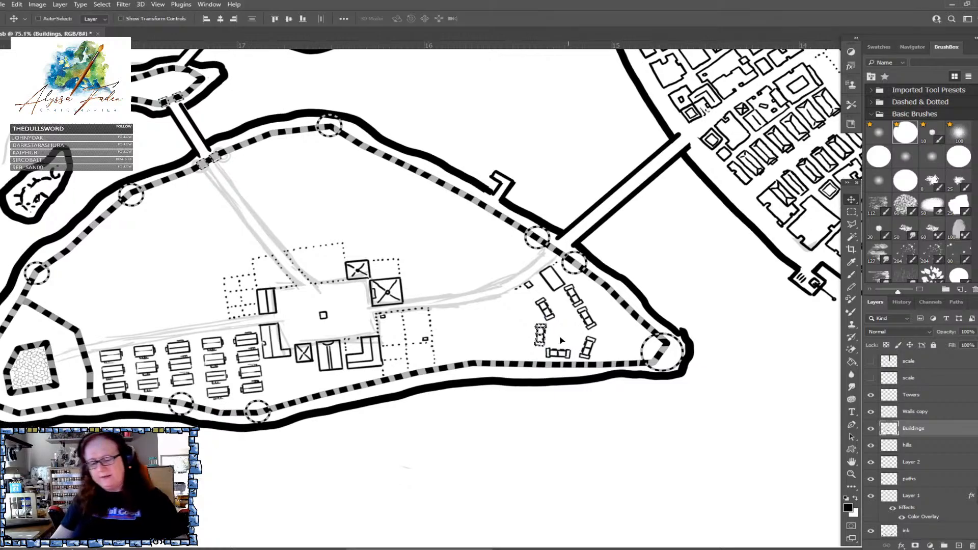
scroll(559, 337, "up", 4)
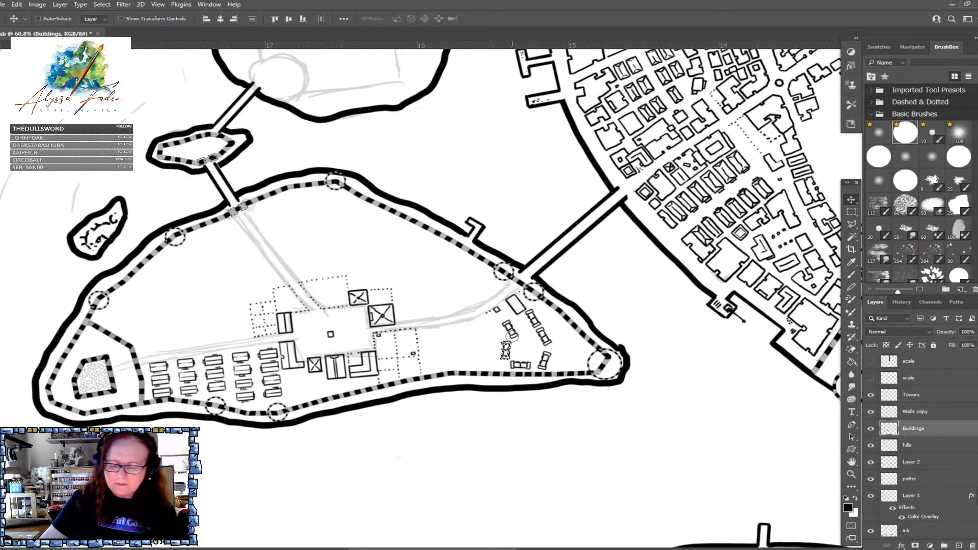
key("ctrl+d")
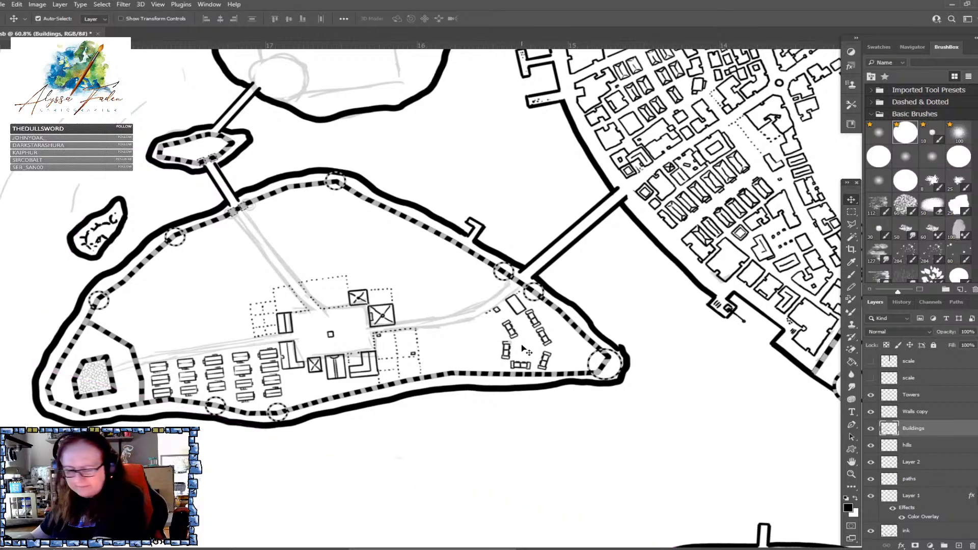
mouse_move(510, 328)
left_mouse_down()
mouse_move(528, 363)
mouse_move(517, 363)
mouse_move(547, 355)
left_mouse_up()
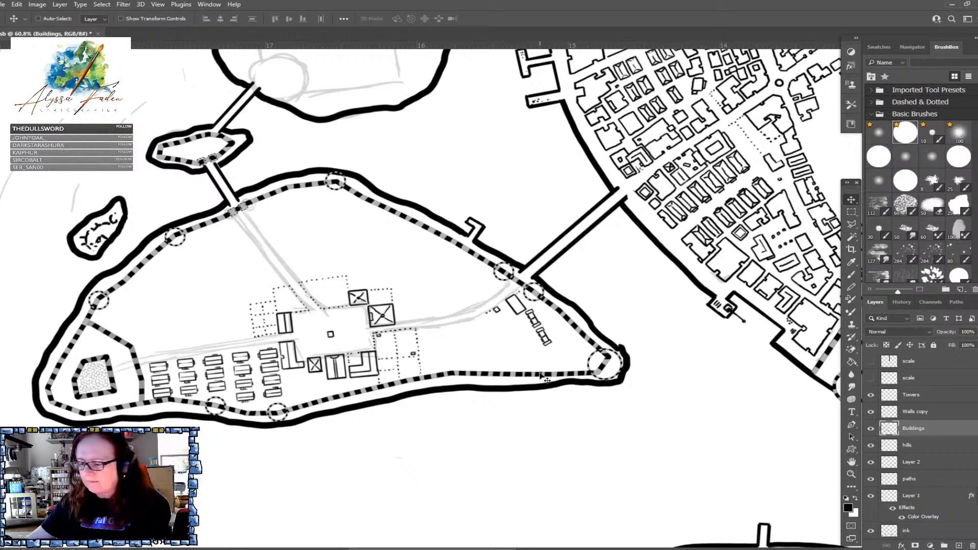
Select the two capped buildings near the pointed end with the Polygonal Lasso and move them closer to the long wall
left_click(853, 224)
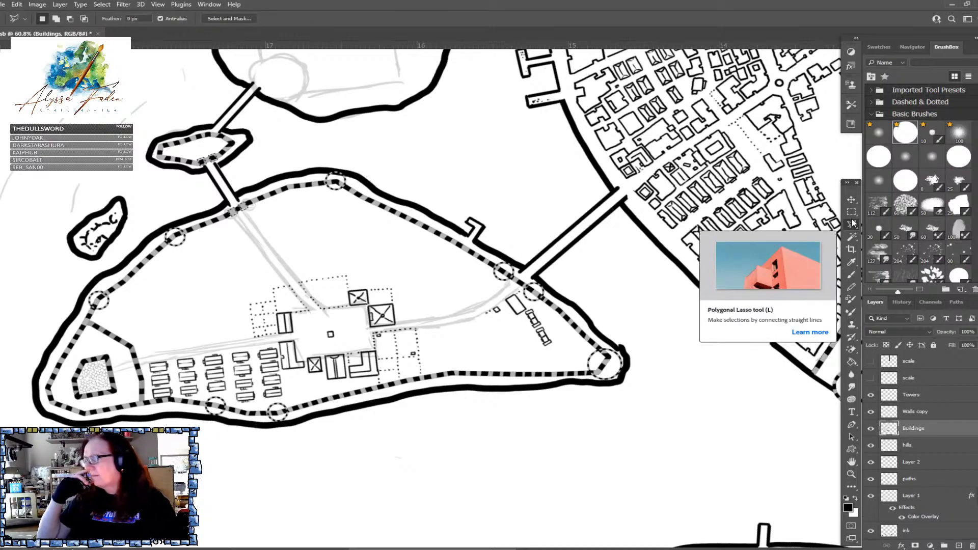
left_click(531, 306)
left_click(542, 306)
left_click(559, 342)
left_click(545, 352)
left_click(523, 341)
left_click(519, 319)
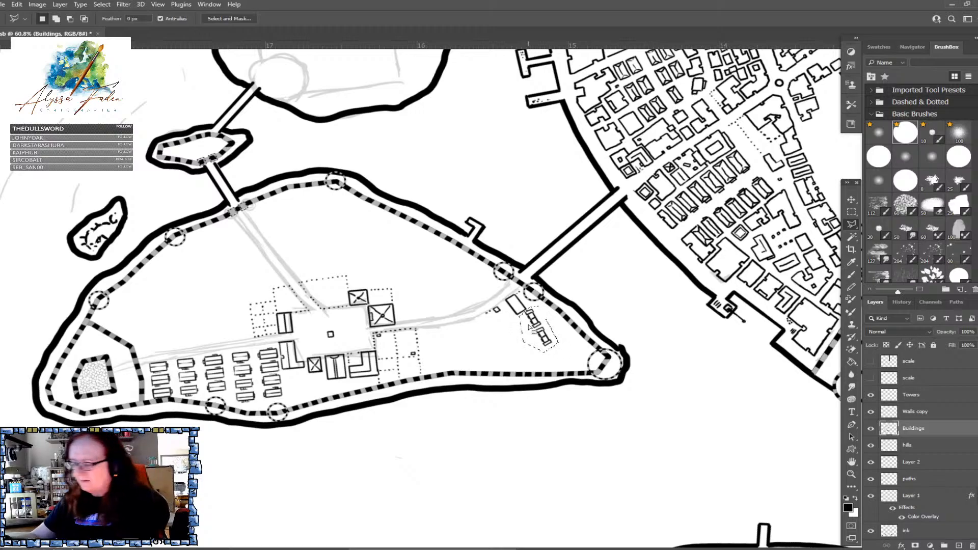
key("v")
left_click_drag(545, 347, 557, 339)
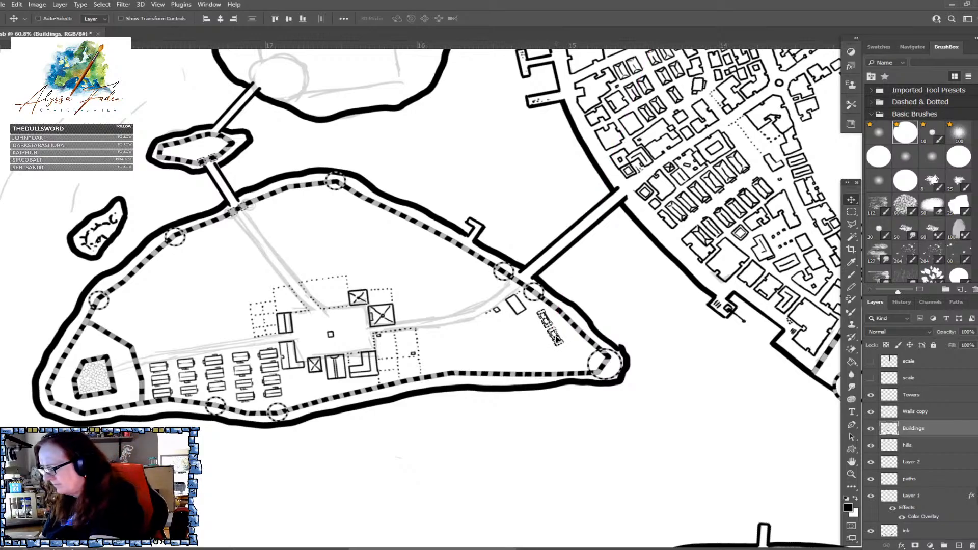
Rotate the selected pair of buildings by -13.63° and set it parallel to the wall
key("ctrl+t")
left_click_drag(570, 356, 559, 347)
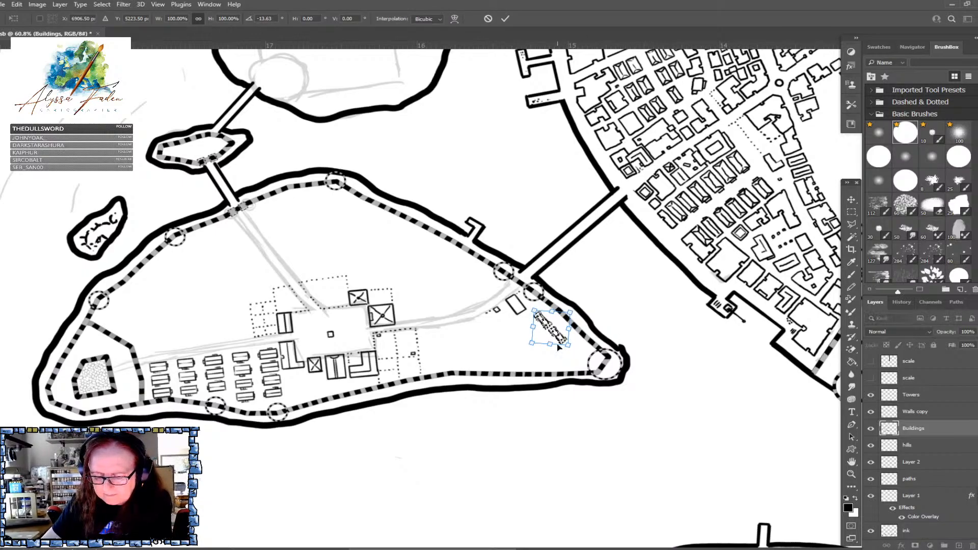
left_click_drag(567, 340, 565, 339)
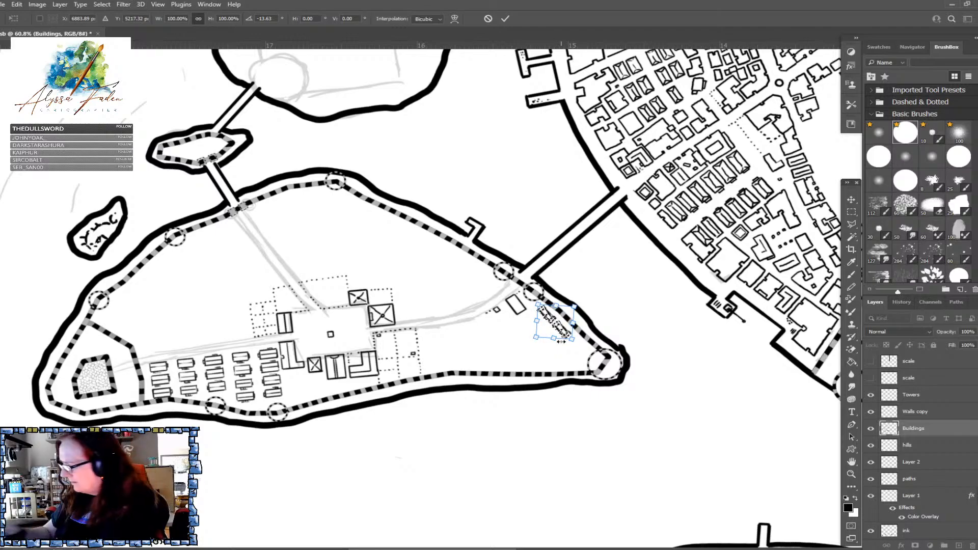
key("Return")
Duplicate the pair of capped buildings inward to form a second row parallel to the first
left_click_drag(564, 334, 545, 352)
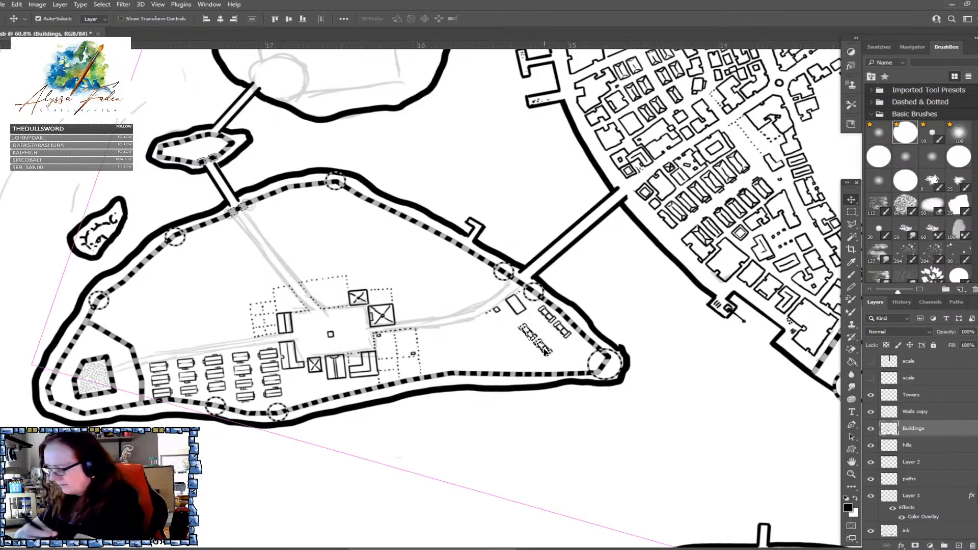
key("ctrl+t")
left_click_drag(517, 311, 574, 394)
key("Return")
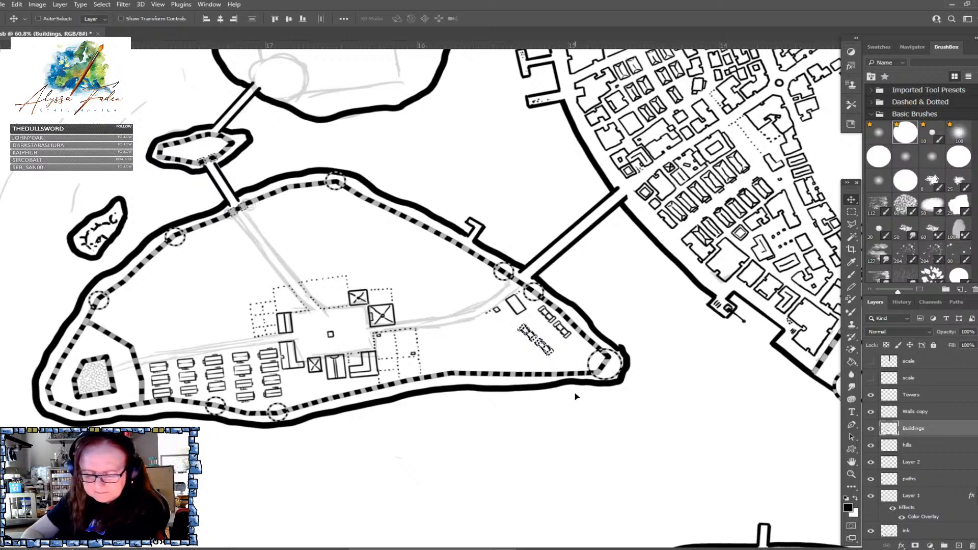
left_click_drag(550, 354, 555, 347)
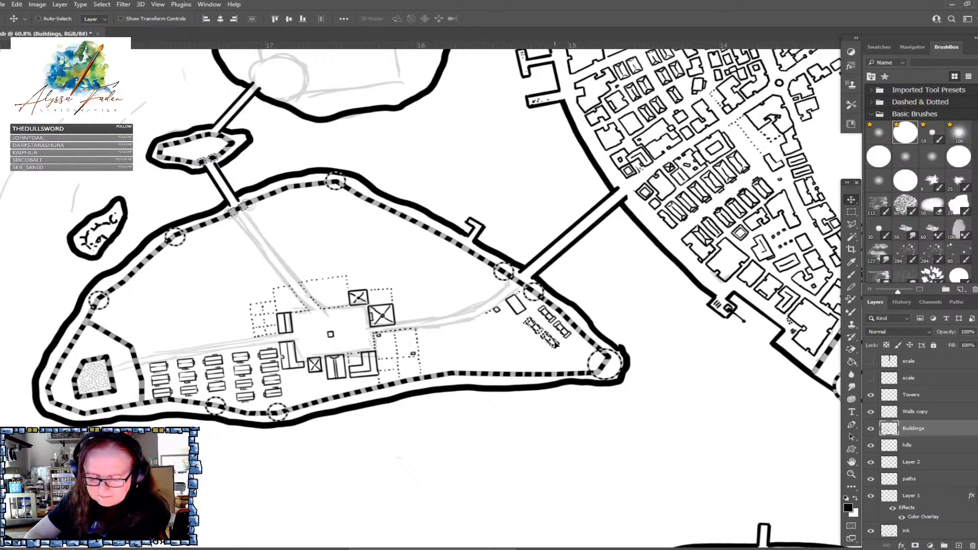
Select both rows of capped buildings with the Polygonal Lasso, duplicate them farther from the wall and clear the selection
left_click(851, 224)
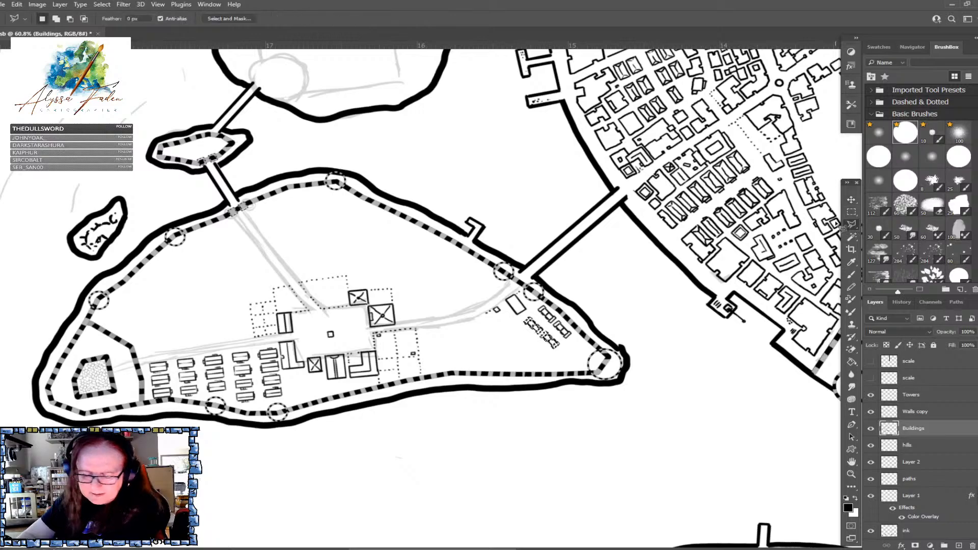
left_click(511, 324)
left_click(549, 293)
left_click(583, 337)
left_click(551, 359)
left_click(519, 344)
left_click(512, 325)
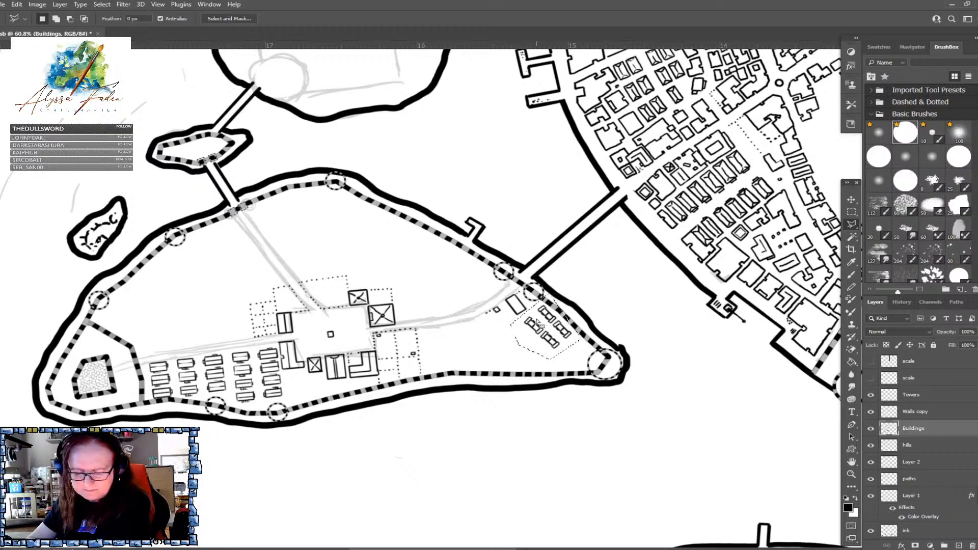
key("v")
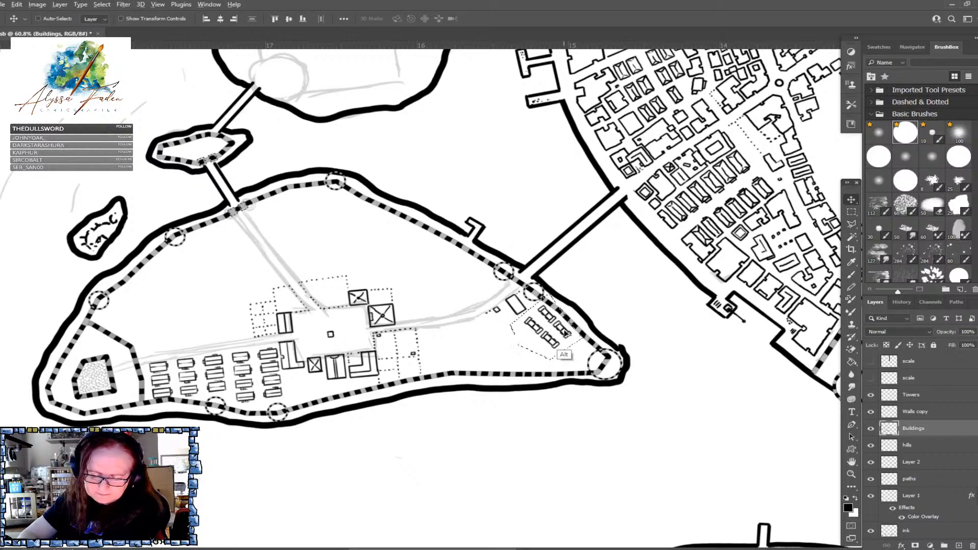
left_click_drag(562, 352, 544, 353)
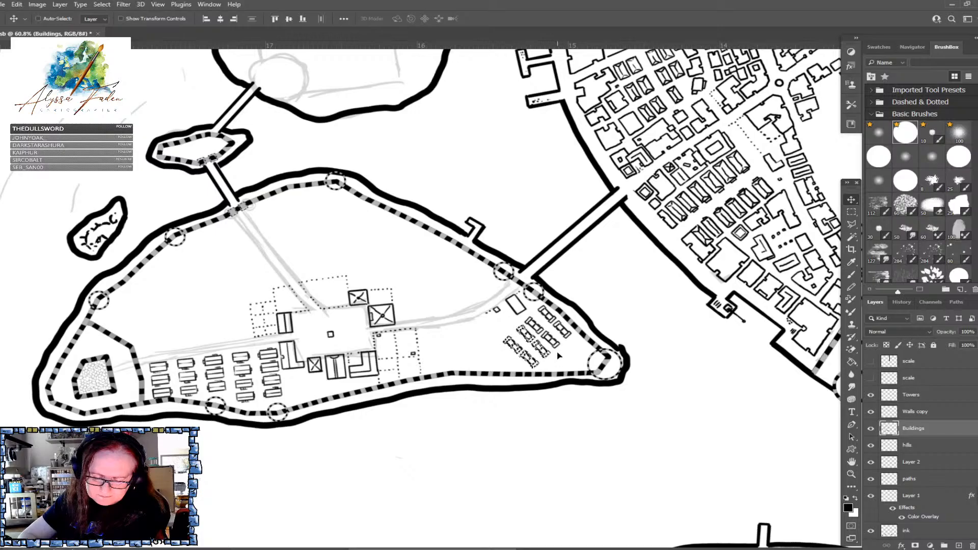
key("m")
key("ctrl+d")
Ink small loose buildings with the Brush inside the island's pointed tip and near the end of the rows beside the bridge gate
scroll(752, 272, "down", 6)
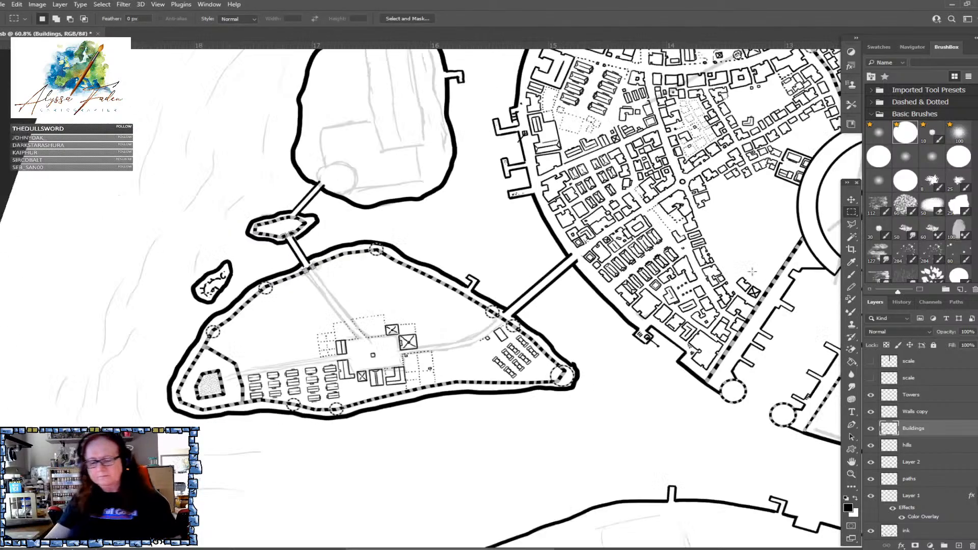
scroll(752, 271, "up", 3)
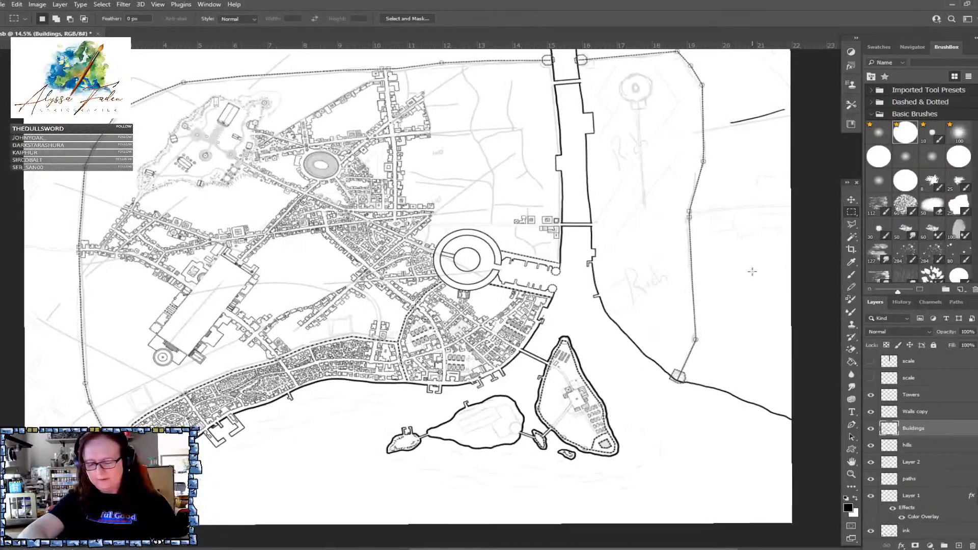
scroll(753, 271, "up", 2)
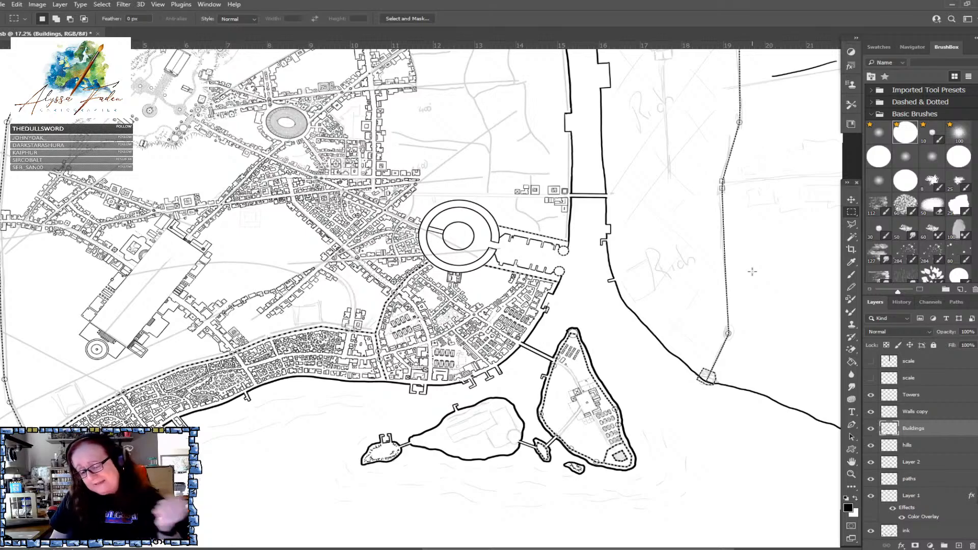
key("b")
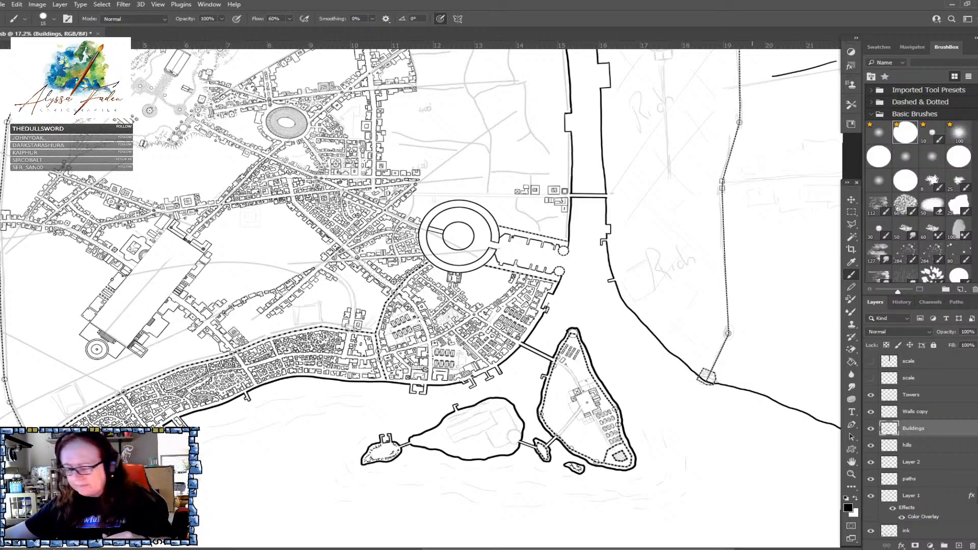
scroll(666, 479, "up", 5)
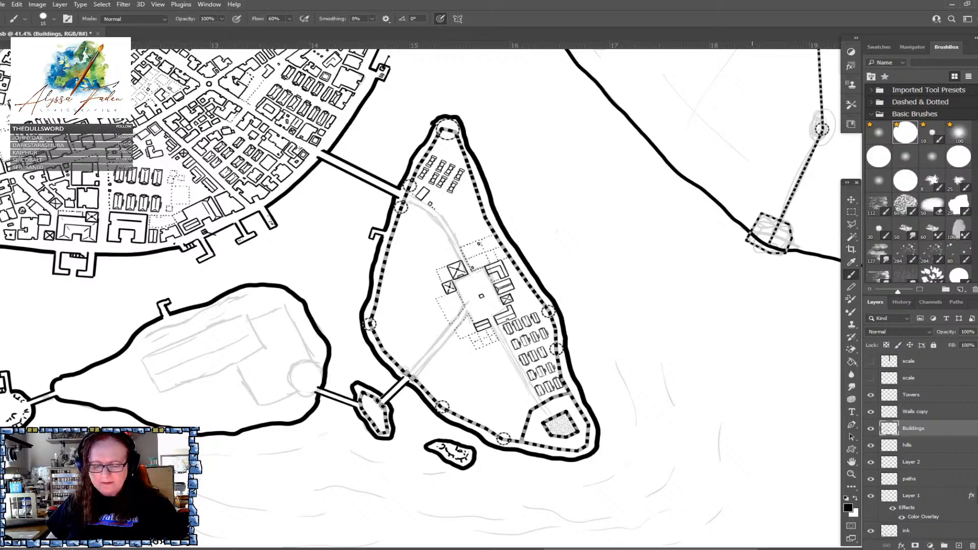
scroll(387, 153, "up", 3)
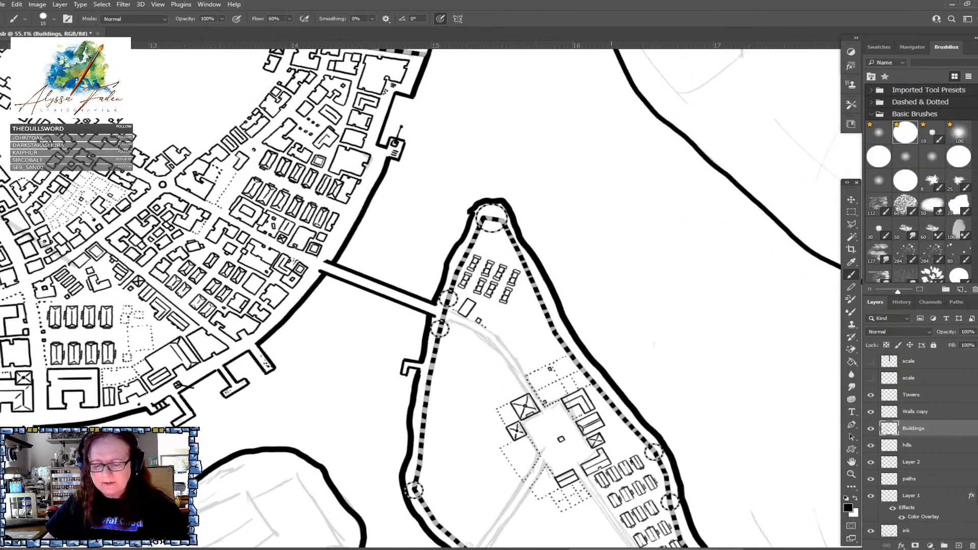
scroll(510, 300, "down", 1)
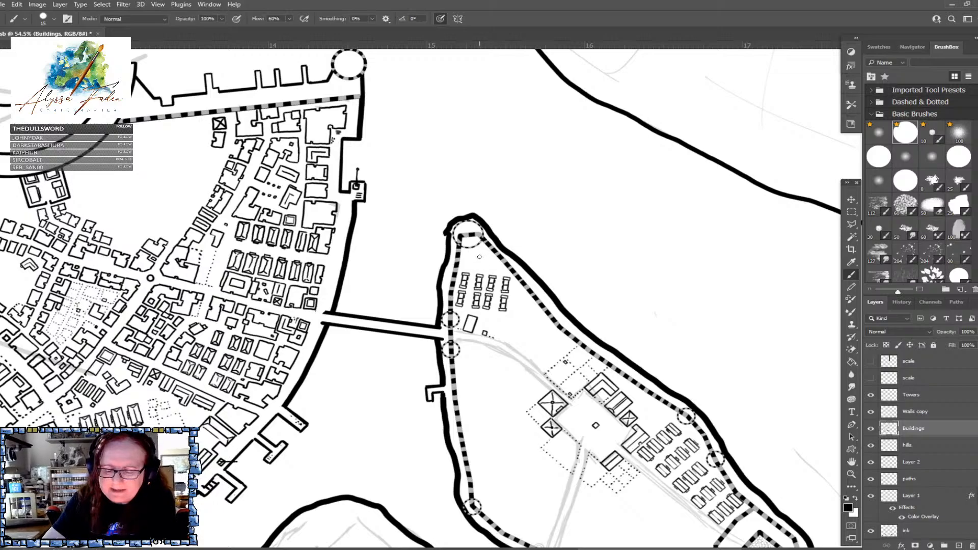
left_click_drag(479, 252, 481, 258)
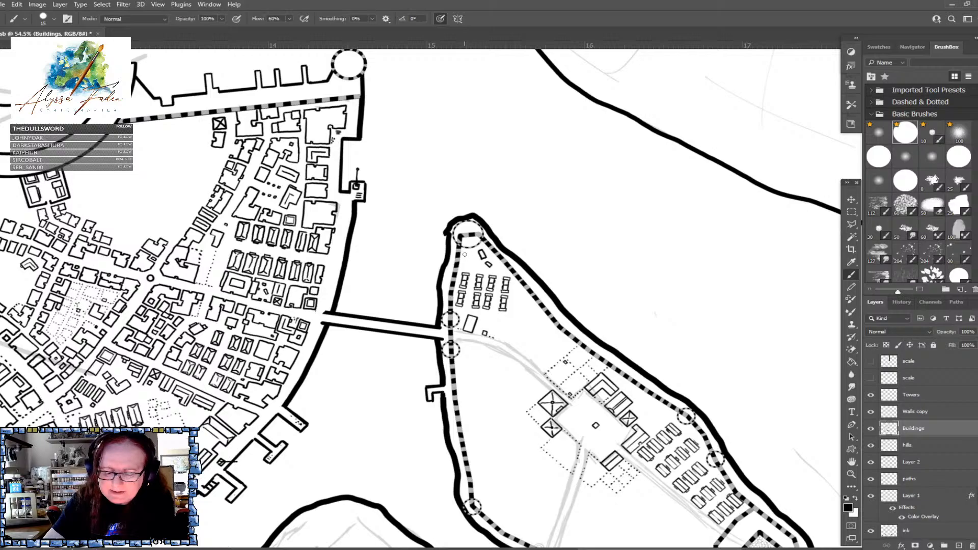
left_click_drag(466, 255, 432, 175)
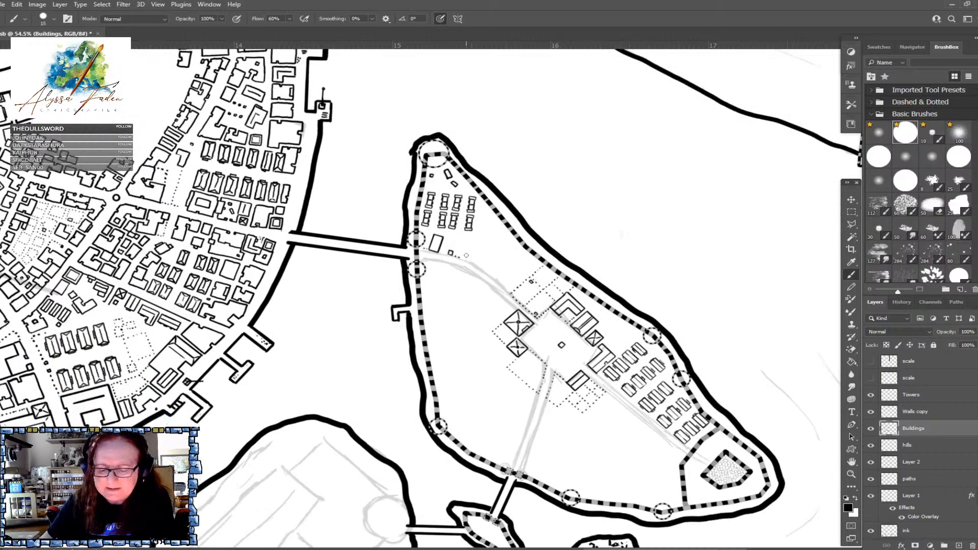
left_click_drag(465, 236, 466, 244)
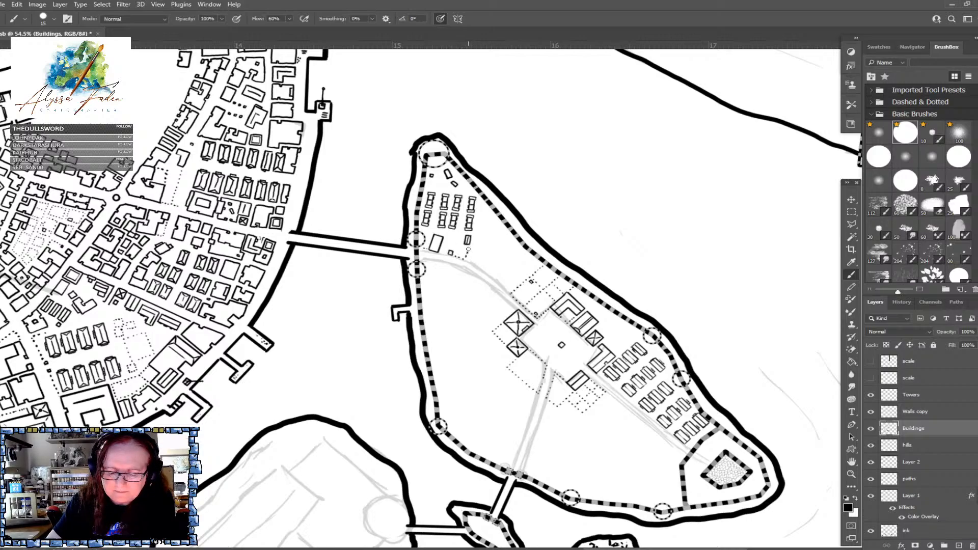
Ink an L-shaped building and a small rectangular one across the road from the building rows, just inside the bridge gate
scroll(619, 392, "down", 2)
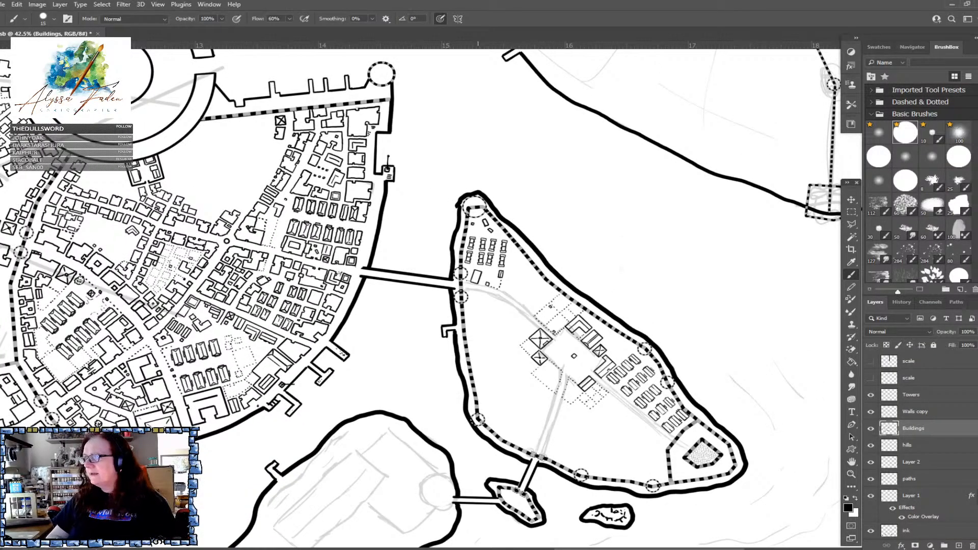
scroll(513, 313, "down", 1)
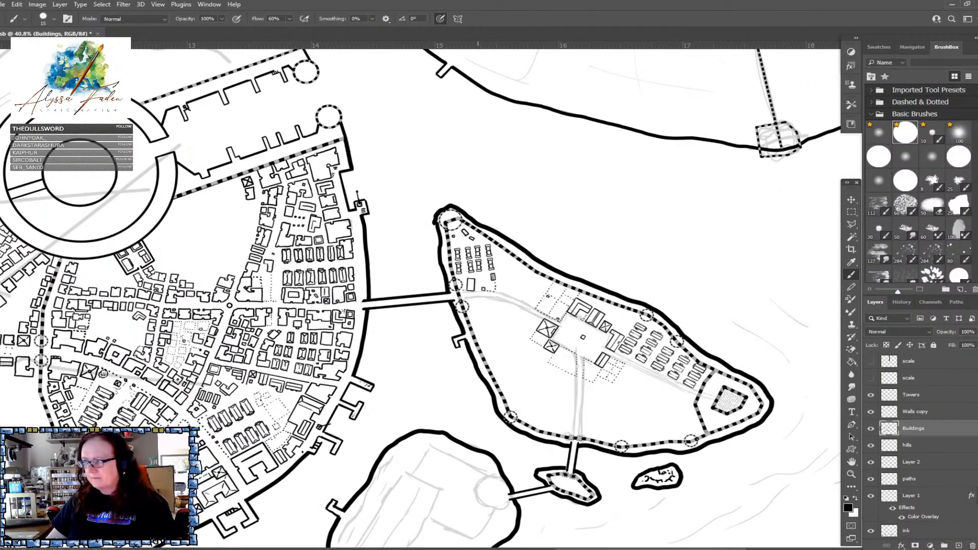
scroll(561, 311, "down", 1)
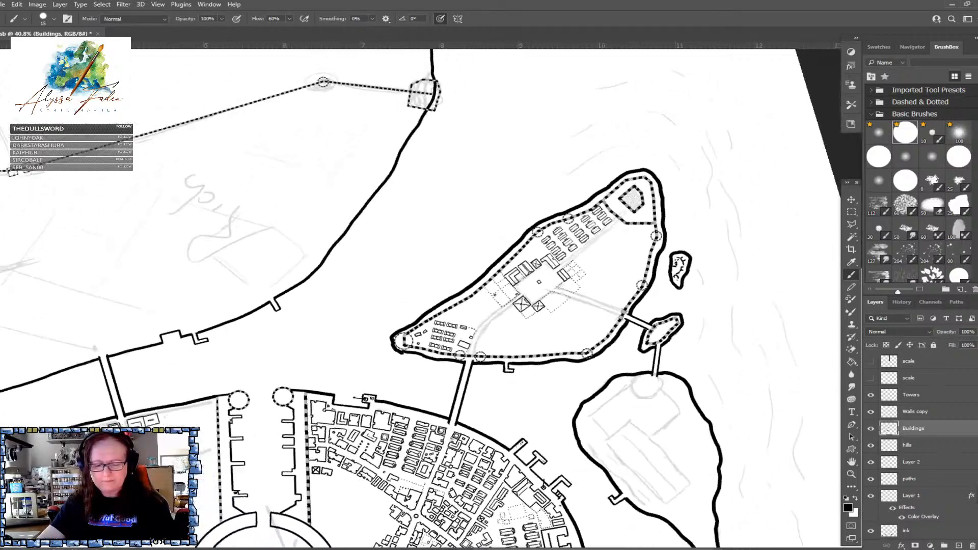
scroll(478, 326, "down", 1)
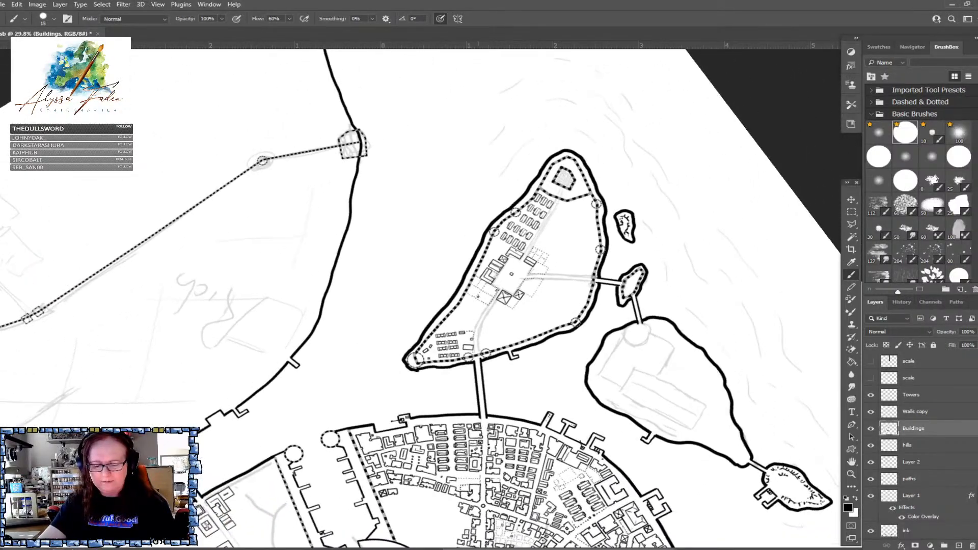
scroll(501, 342, "up", 3)
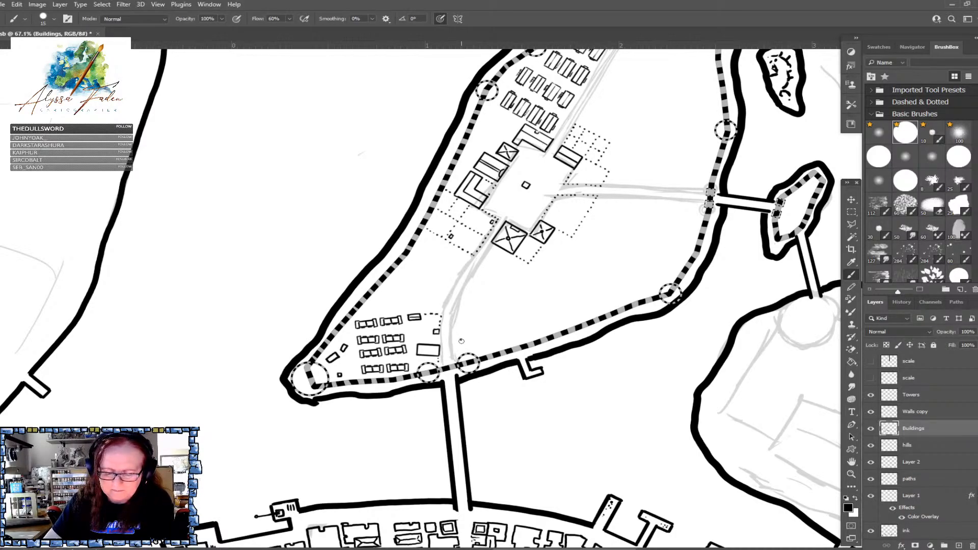
left_click_drag(466, 349, 465, 338)
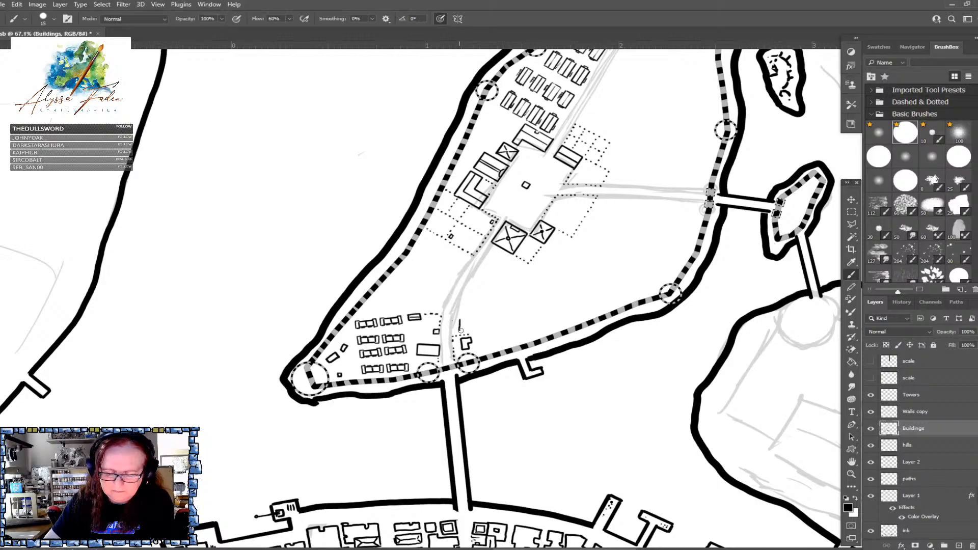
left_click_drag(466, 330, 462, 320)
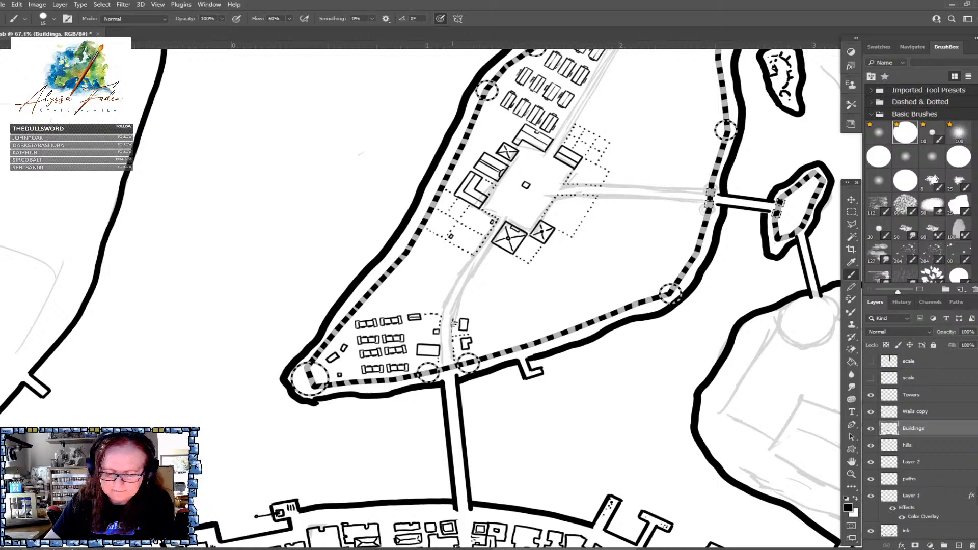
Ink an L-shaped building and a small capped building on either side of the road inside the gate facing the walled islet
scroll(485, 280, "left", 3)
scroll(485, 280, "up", 2)
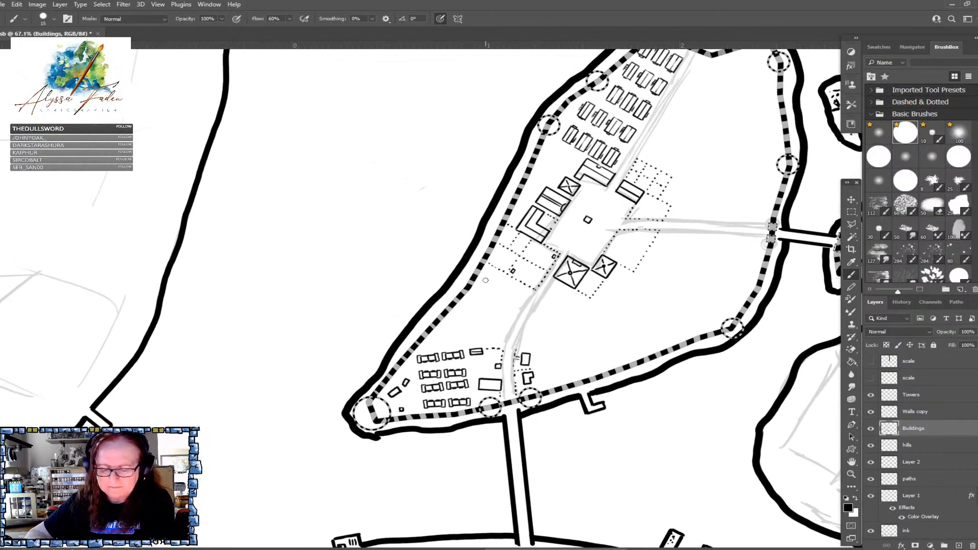
scroll(486, 280, "up", 1)
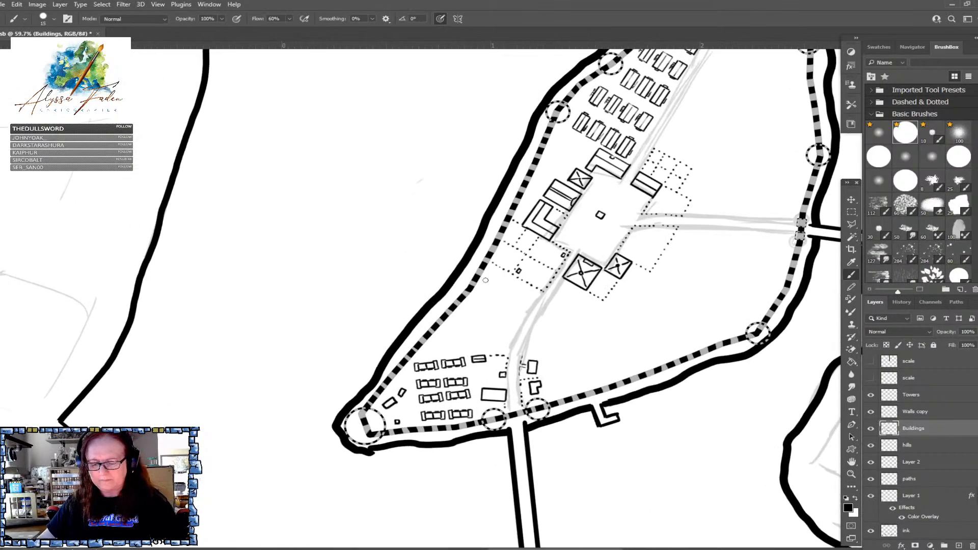
scroll(485, 280, "down", 4)
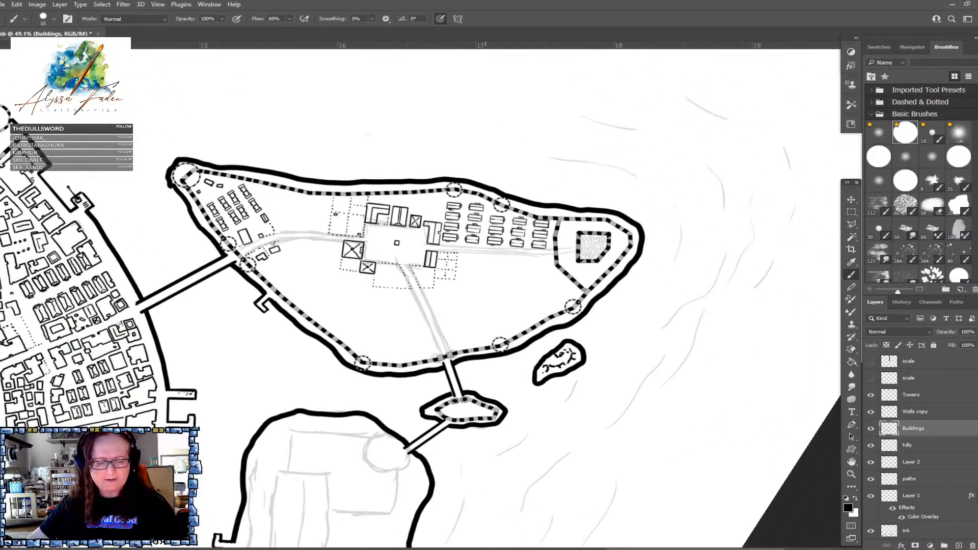
scroll(486, 280, "up", 3)
scroll(485, 280, "up", 2)
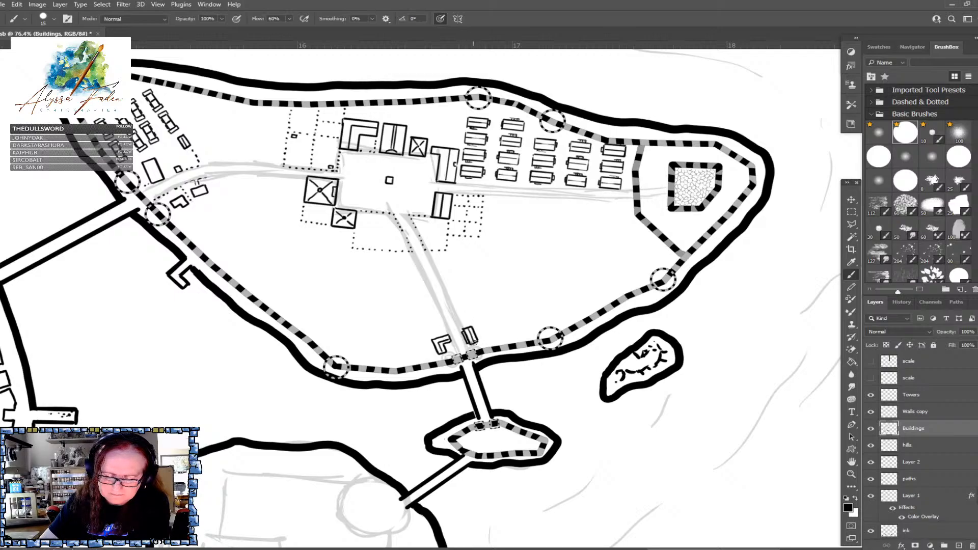
scroll(475, 350, "down", 5)
scroll(474, 350, "up", 2)
scroll(474, 350, "up", 2)
scroll(474, 349, "down", 3)
scroll(474, 350, "up", 1)
scroll(474, 349, "down", 2)
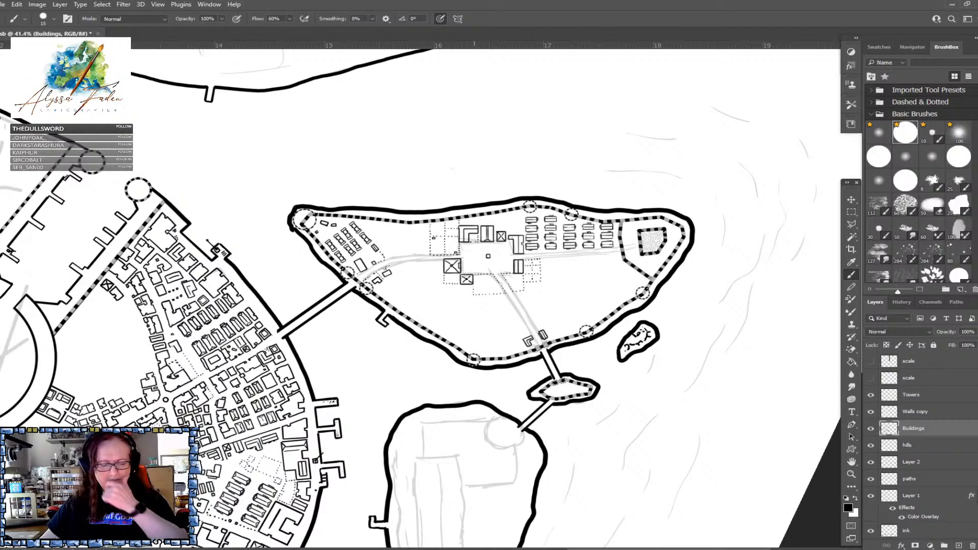
scroll(474, 349, "down", 1)
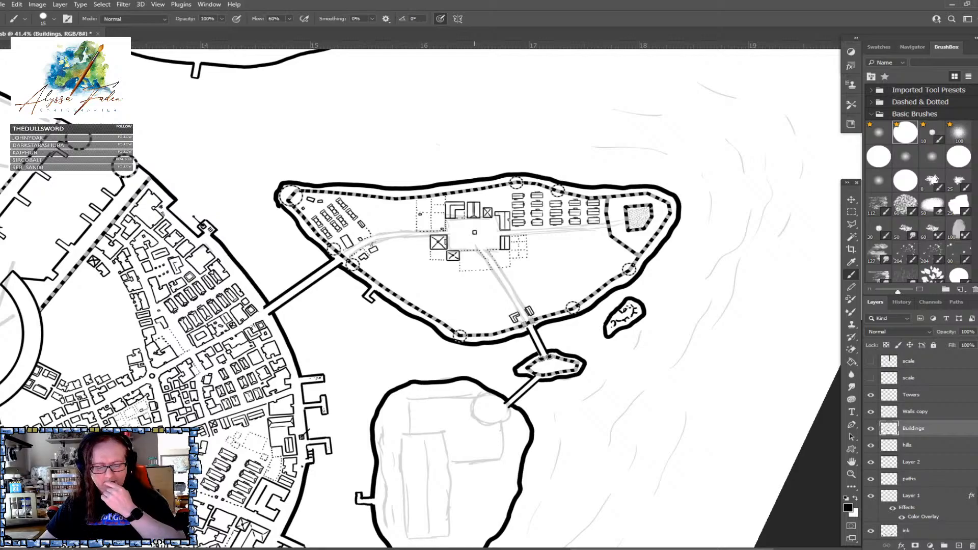
Select the two building columns nearest the plaza with the Polygonal Lasso and duplicate them into the open ground inside the islet-facing gate
scroll(599, 184, "up", 2)
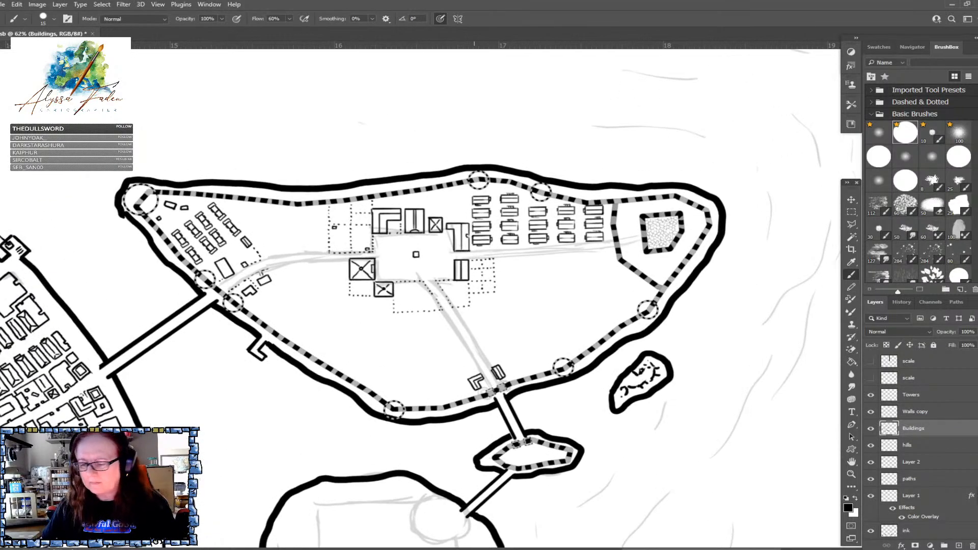
left_click(852, 225)
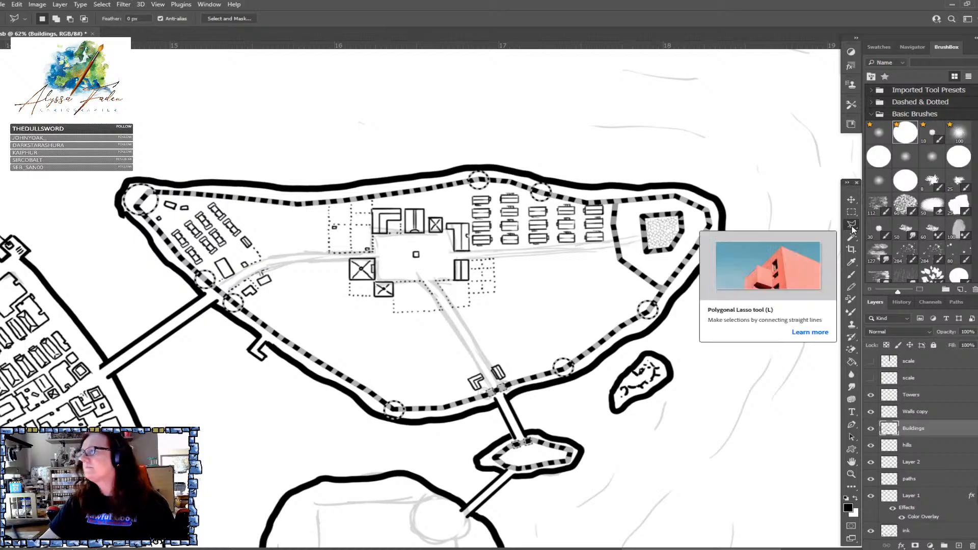
scroll(564, 305, "down", 1)
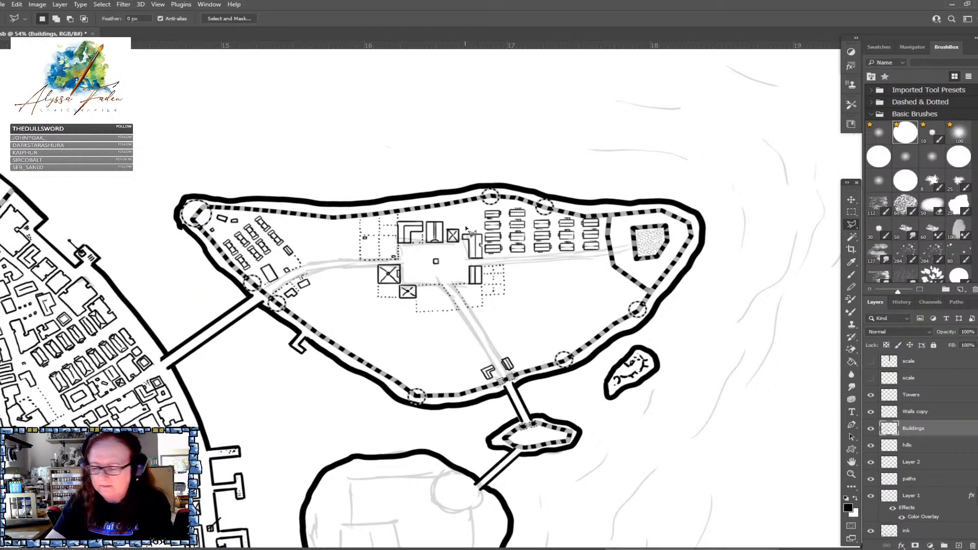
left_click(504, 207)
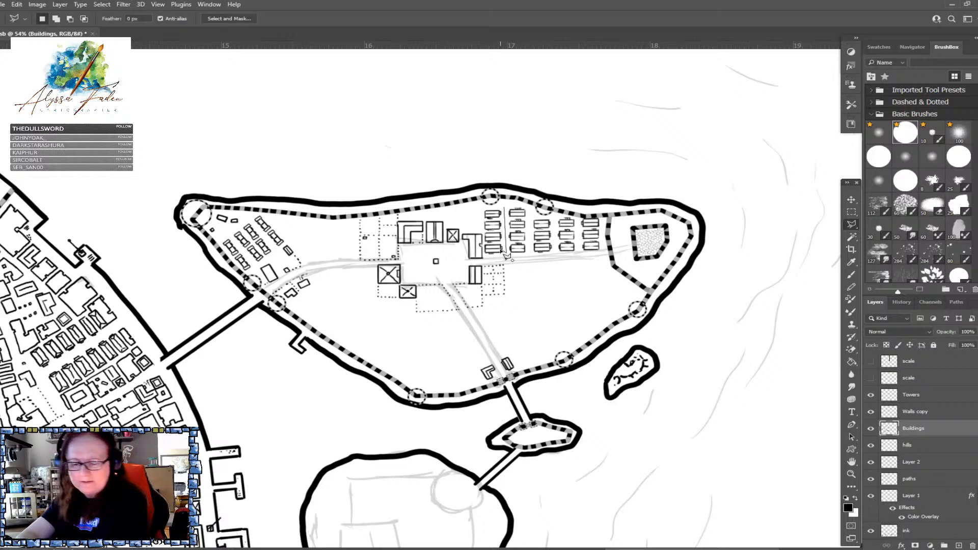
key("Escape")
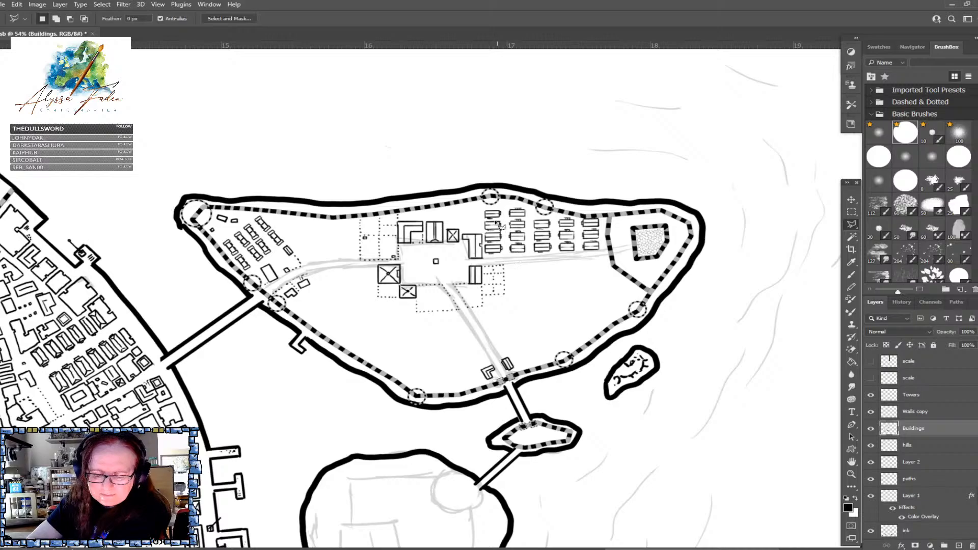
left_click(481, 209)
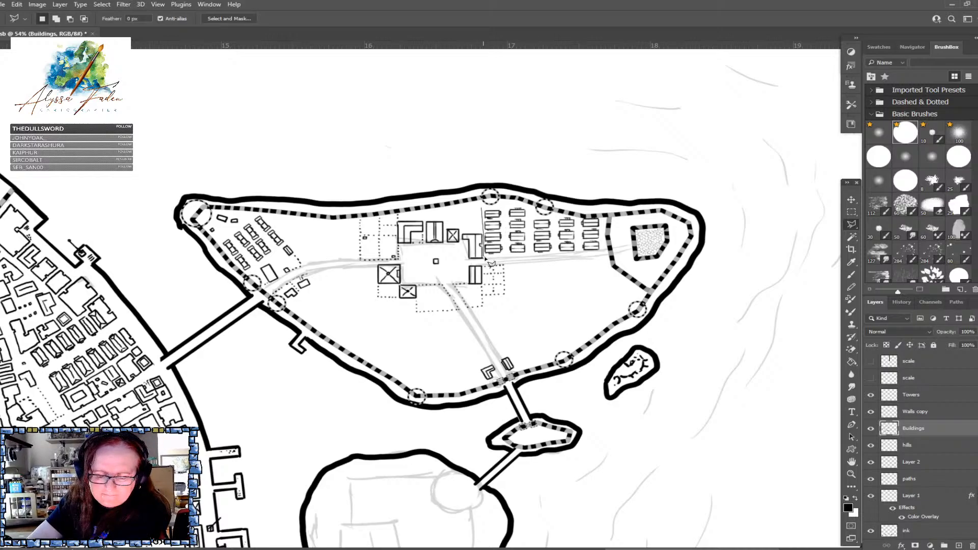
left_click(529, 254)
left_click(530, 208)
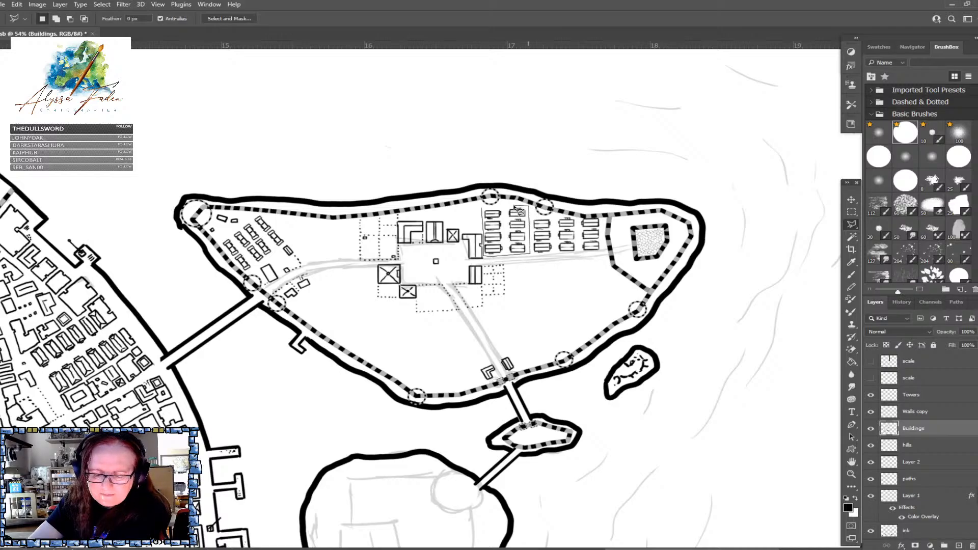
left_click(486, 212)
key("v")
left_click_drag(545, 251, 541, 322)
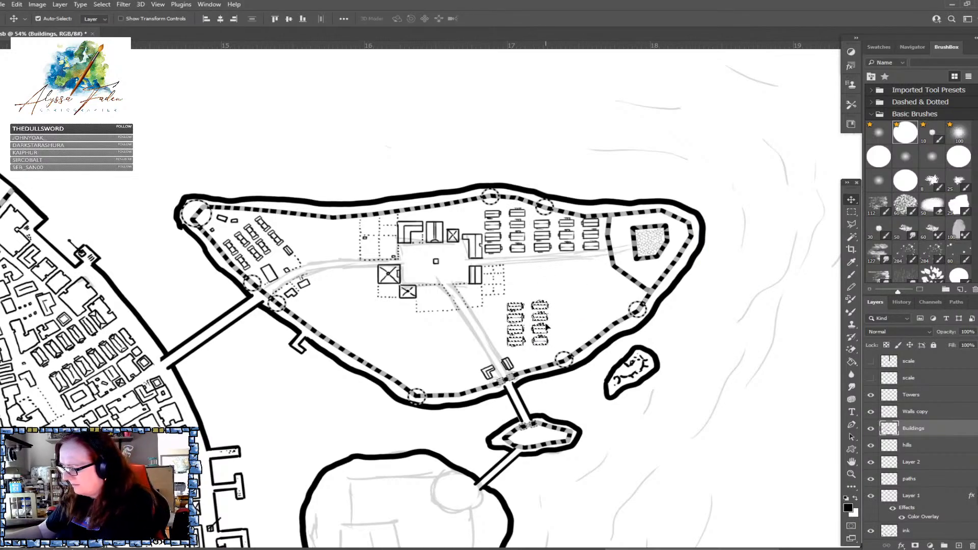
Rotate the duplicated building block by about 60° and set it beside the road leading to the islet gate
key("ctrl+t")
left_click_drag(541, 299, 582, 316)
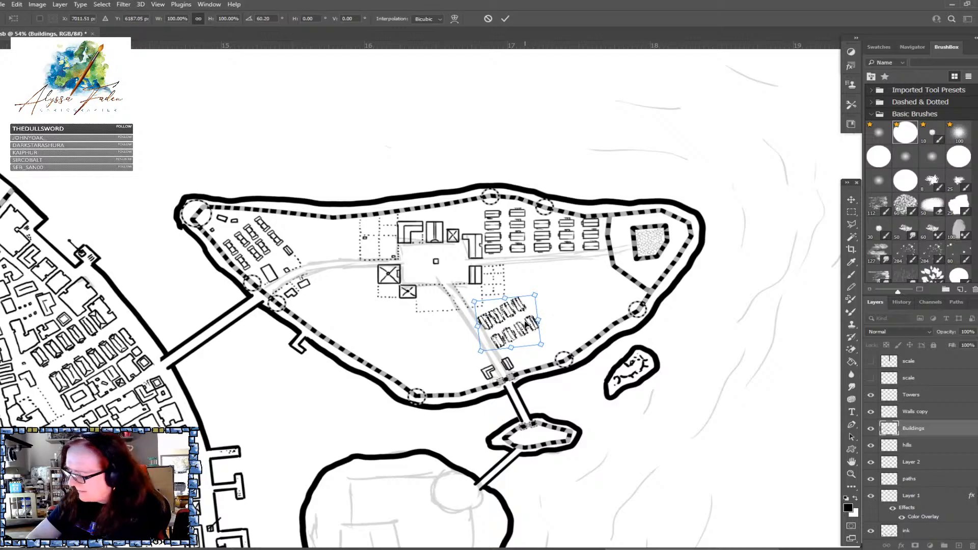
left_click_drag(572, 302, 575, 304)
key("Return")
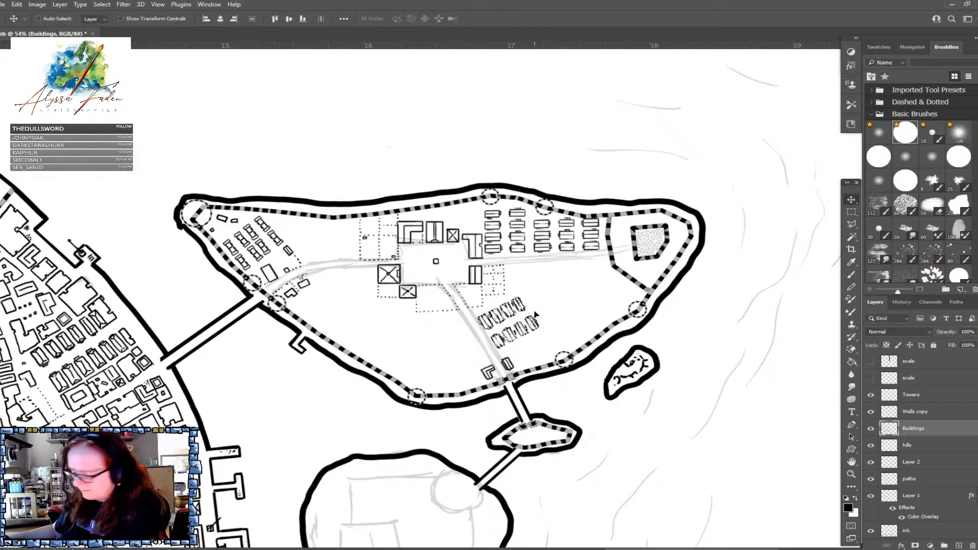
Duplicate the angled building block to extend its rows, fill the space toward the wall and add buildings across the road
left_click_drag(555, 318, 591, 342)
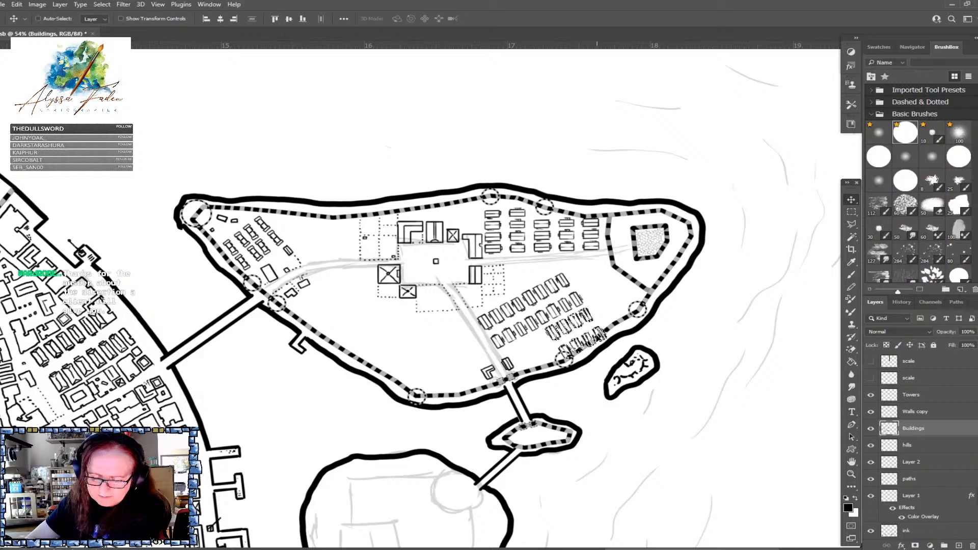
left_click_drag(596, 334, 483, 352)
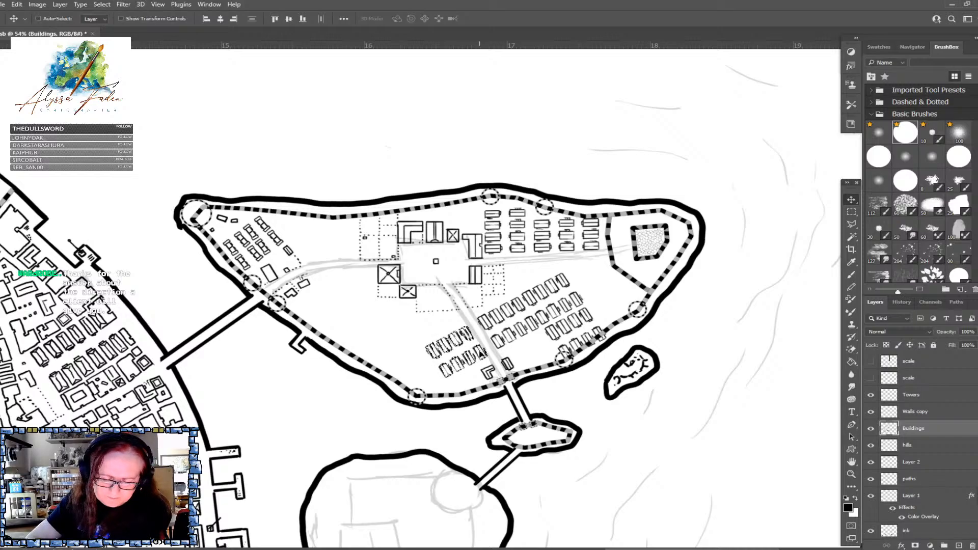
left_click_drag(482, 351, 423, 336)
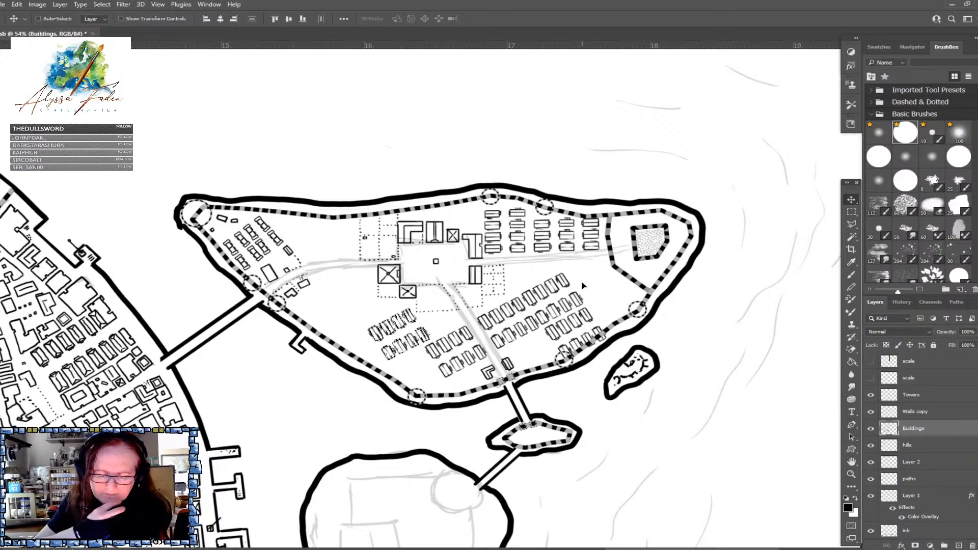
Move the last building block near the mainland bridge road and rotate it by about -60° so its buildings line up upright
left_click_drag(424, 346, 368, 308)
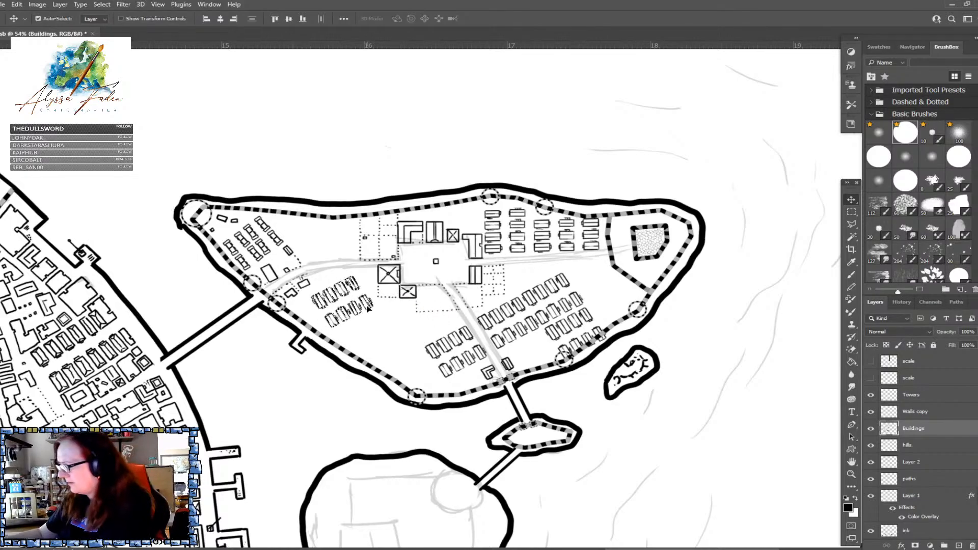
key("ctrl+t")
left_click_drag(375, 347, 397, 330)
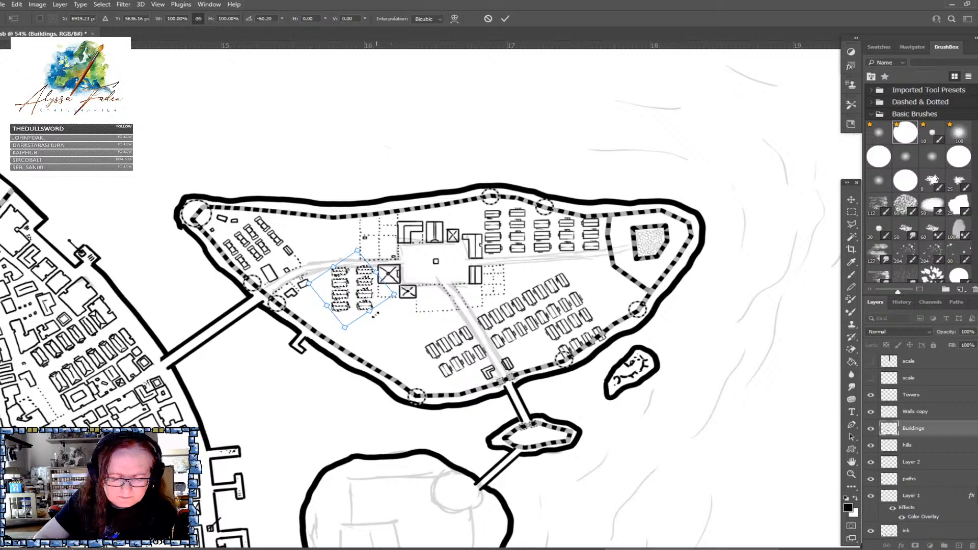
left_click_drag(365, 300, 366, 300)
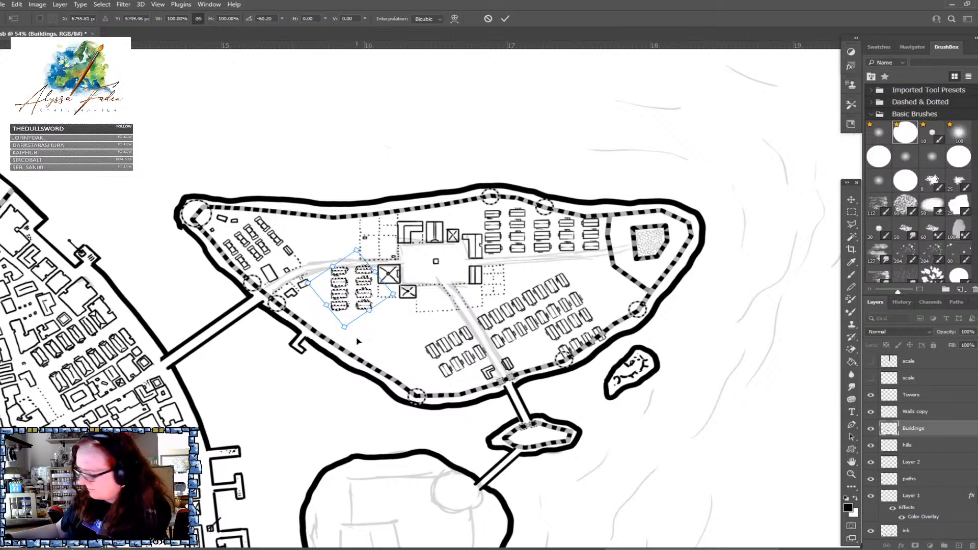
key("Escape")
Duplicate the upright building block along the wall and across the mainland bridge road, and clear the selection
left_click_drag(365, 285, 343, 236)
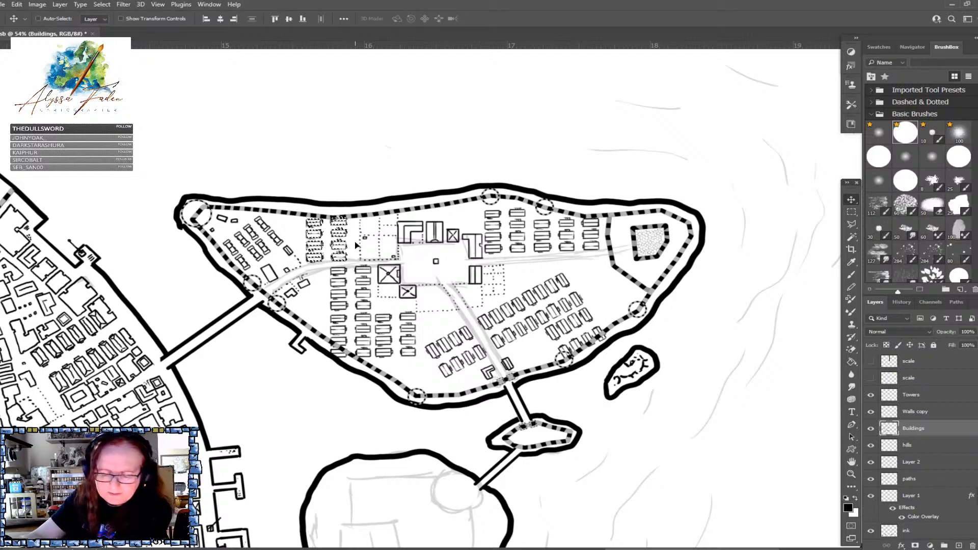
key("ctrl")
key("ctrl+d")
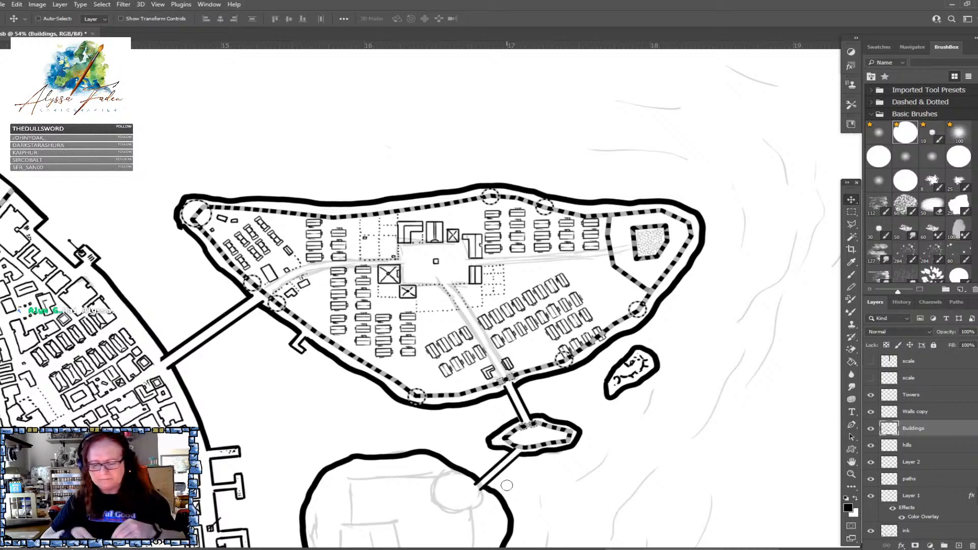
Erase the copied buildings that overlap the island's wall between the two towers and save the map
mouse_move(590, 339)
left_mouse_down()
mouse_move(597, 331)
mouse_move(565, 348)
mouse_move(593, 342)
left_mouse_up()
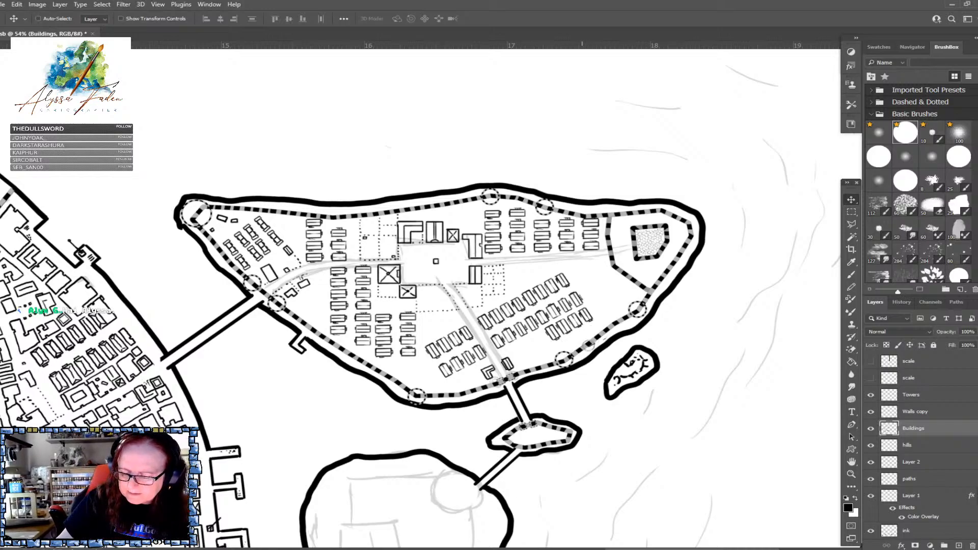
scroll(570, 393, "down", 5)
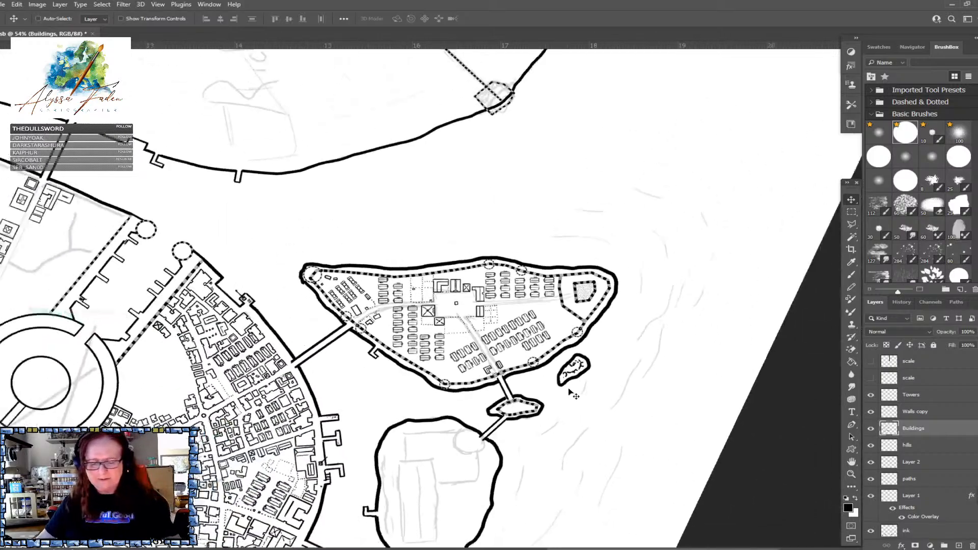
scroll(573, 394, "down", 3)
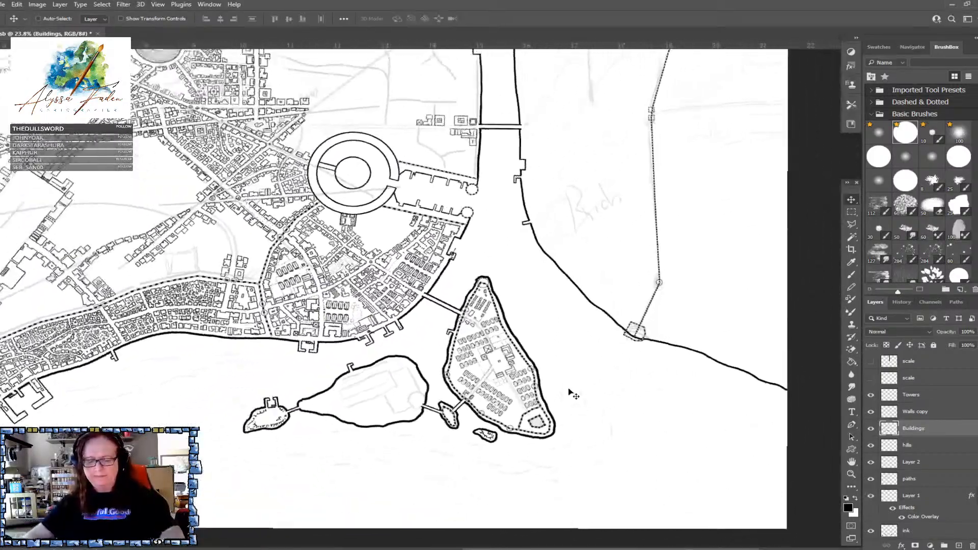
key("ctrl+s")
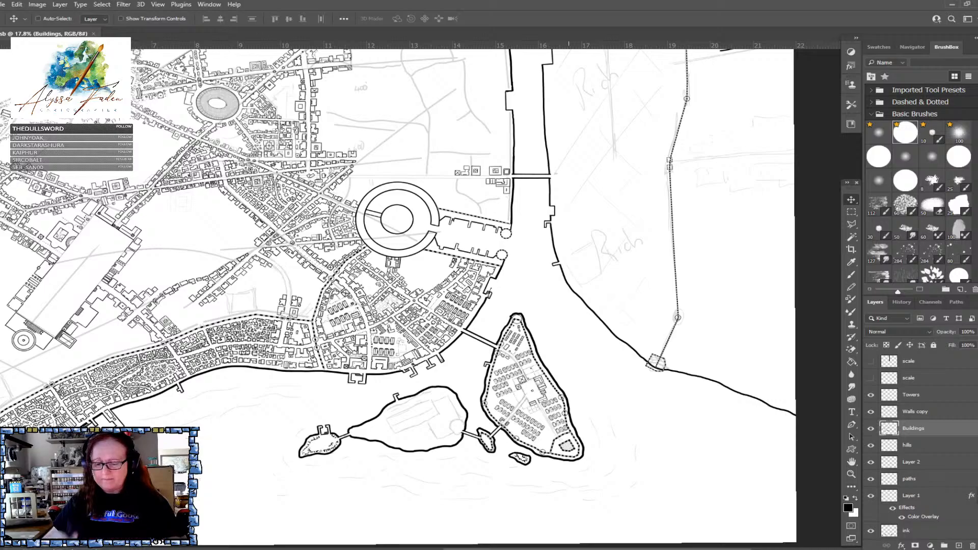
Ink a long three-part building beside the islet gate with the Brush, plus a stepped building and a small crossed-roof one farther along the wall
scroll(420, 295, "up", 2)
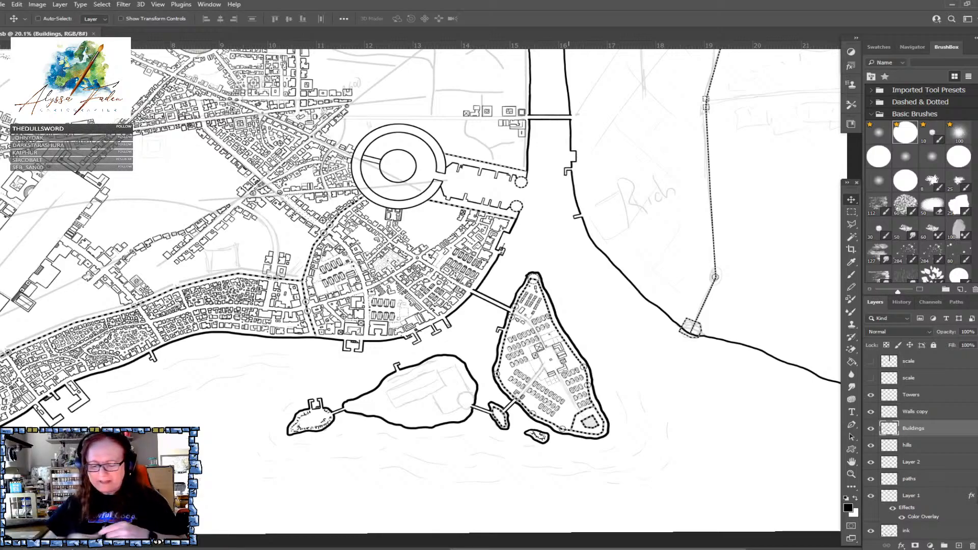
scroll(577, 491, "up", 4)
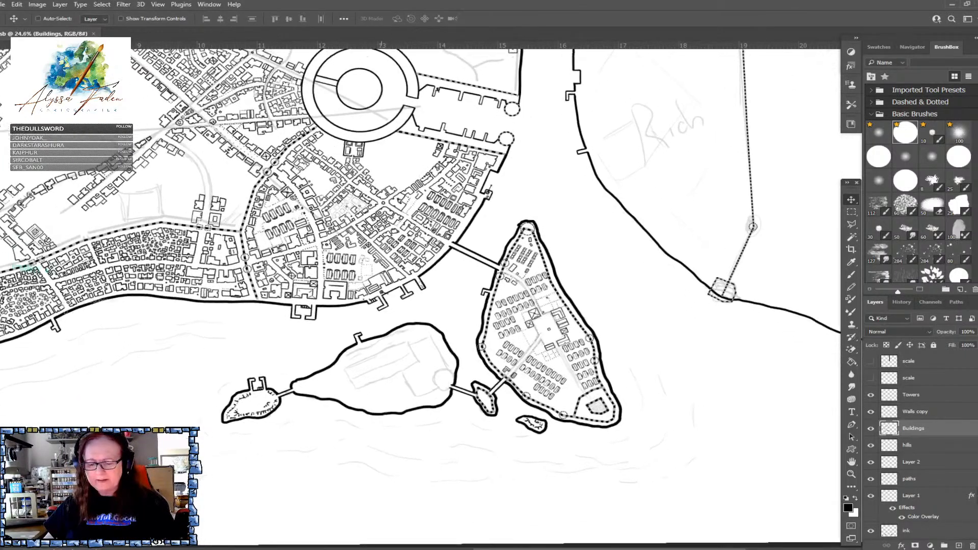
scroll(586, 357, "up", 3)
scroll(529, 341, "up", 2)
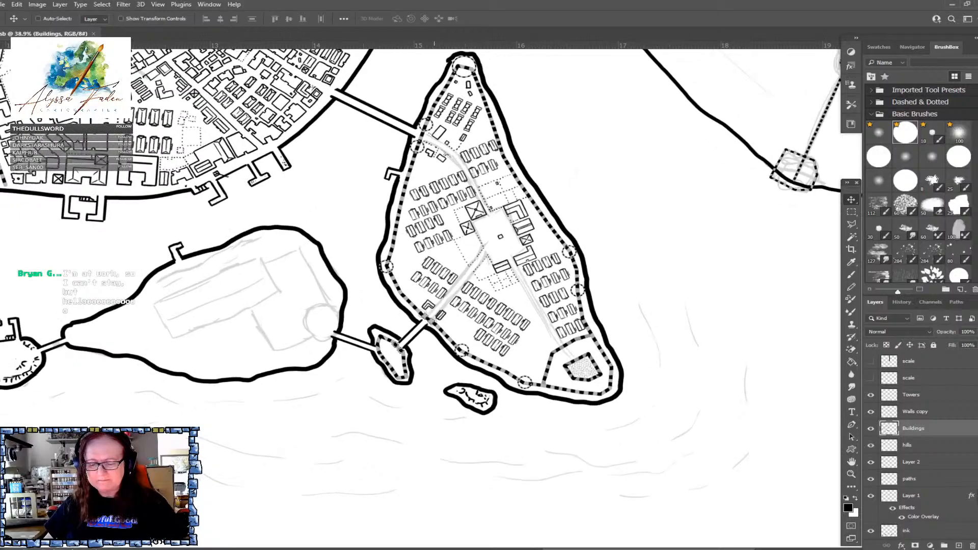
left_click_drag(569, 357, 465, 305)
scroll(489, 443, "up", 3)
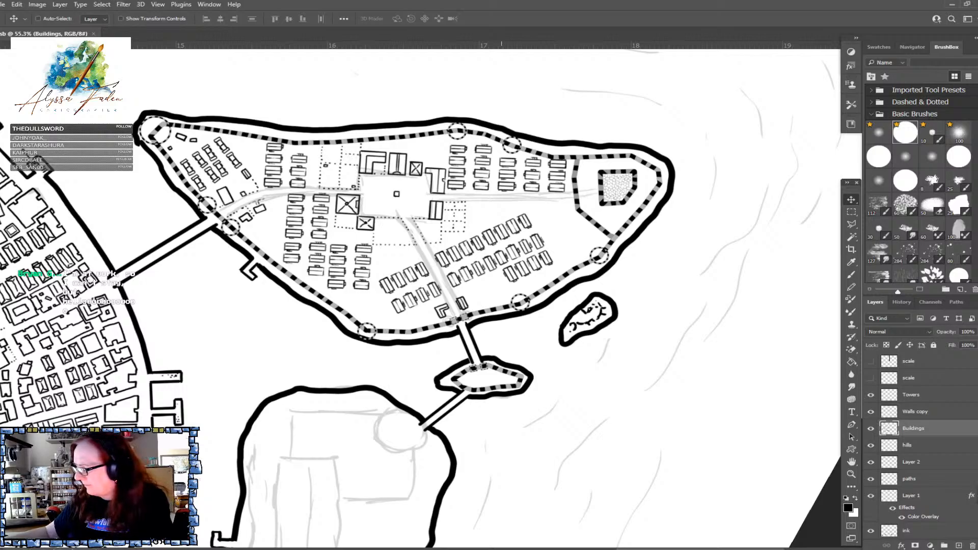
key("b")
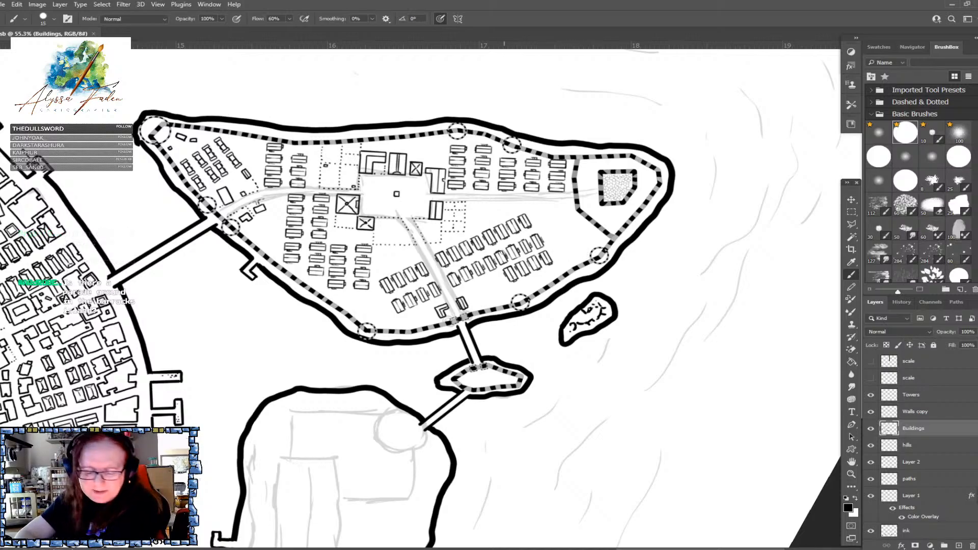
scroll(496, 248, "up", 2)
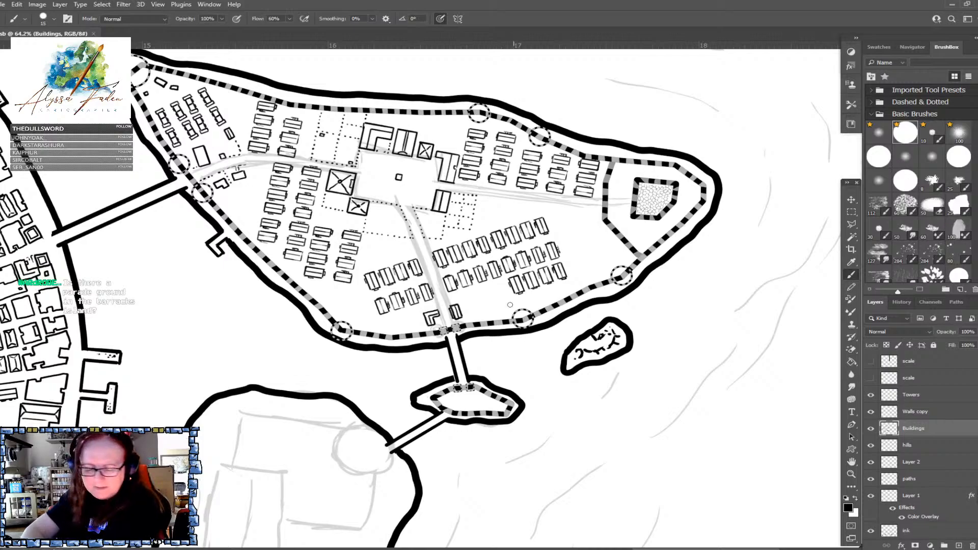
mouse_move(473, 312)
left_mouse_down()
mouse_move(505, 312)
mouse_move(504, 322)
mouse_move(470, 322)
left_mouse_up()
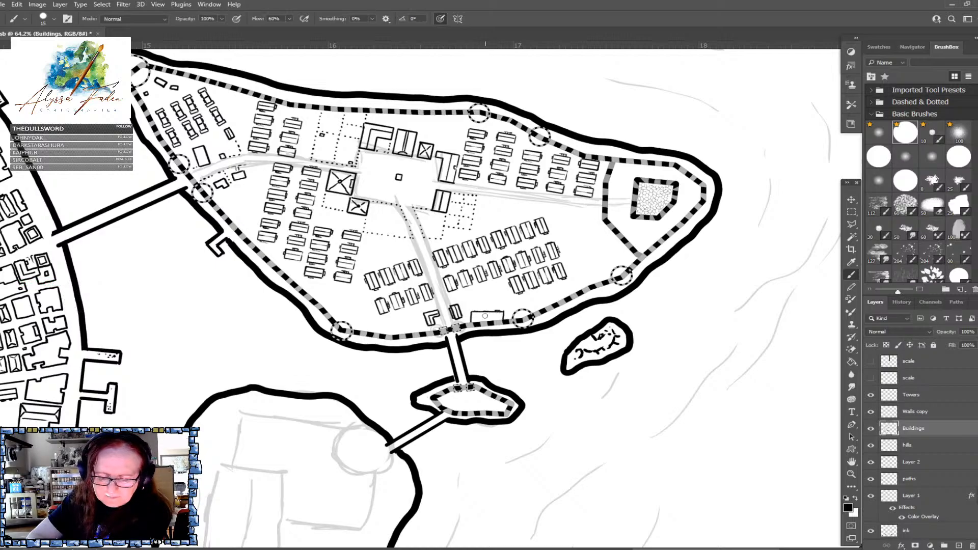
left_click_drag(492, 312, 492, 321)
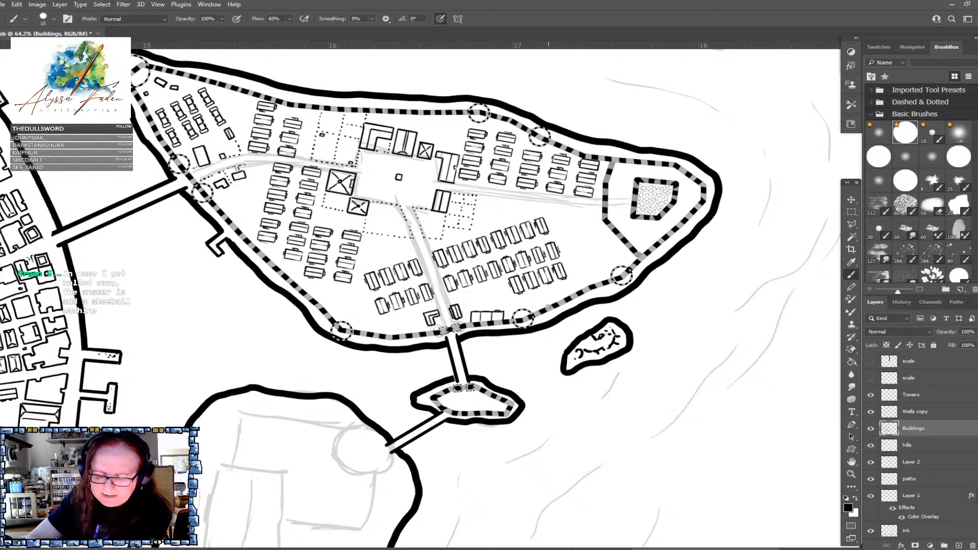
left_click_drag(541, 301, 576, 285)
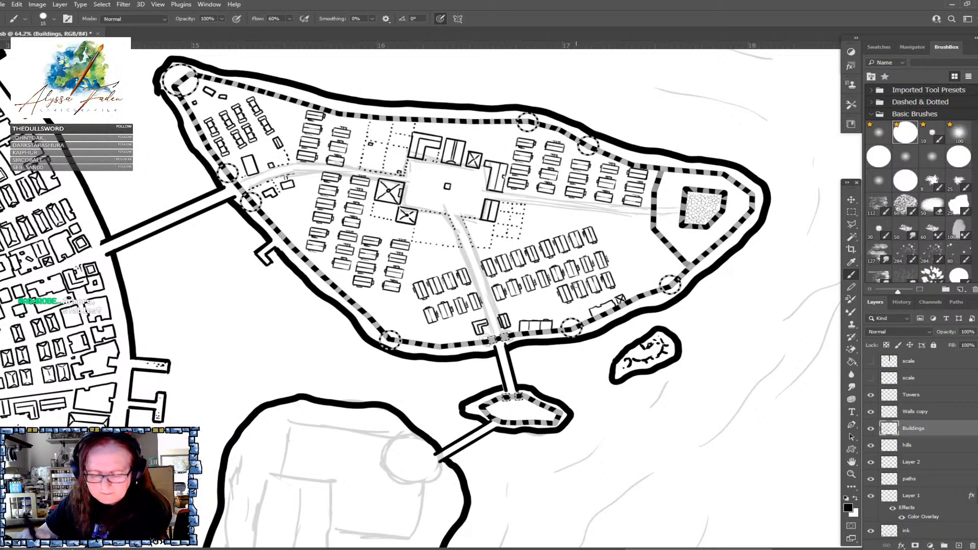
scroll(576, 286, "down", 4)
left_click_drag(415, 172, 319, 223)
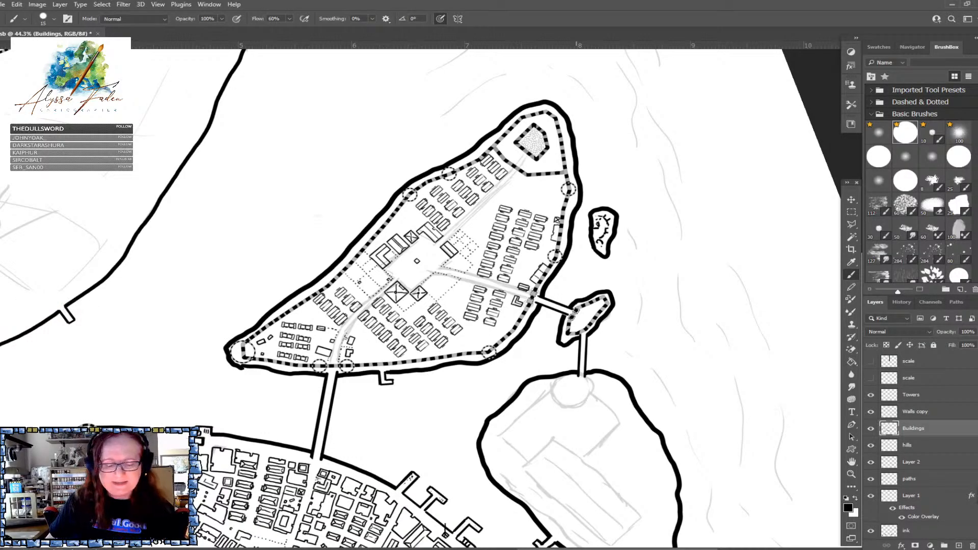
scroll(393, 397, "up", 2)
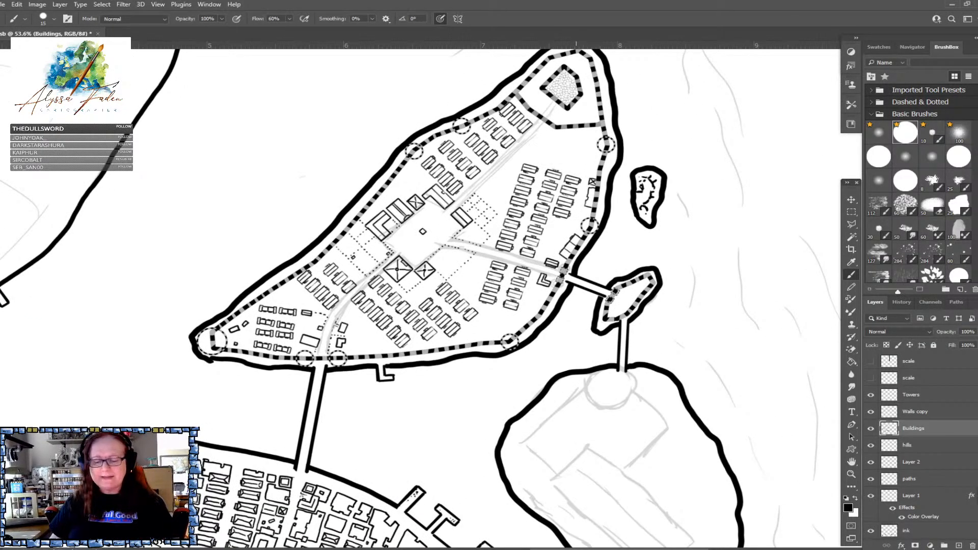
scroll(458, 296, "up", 3)
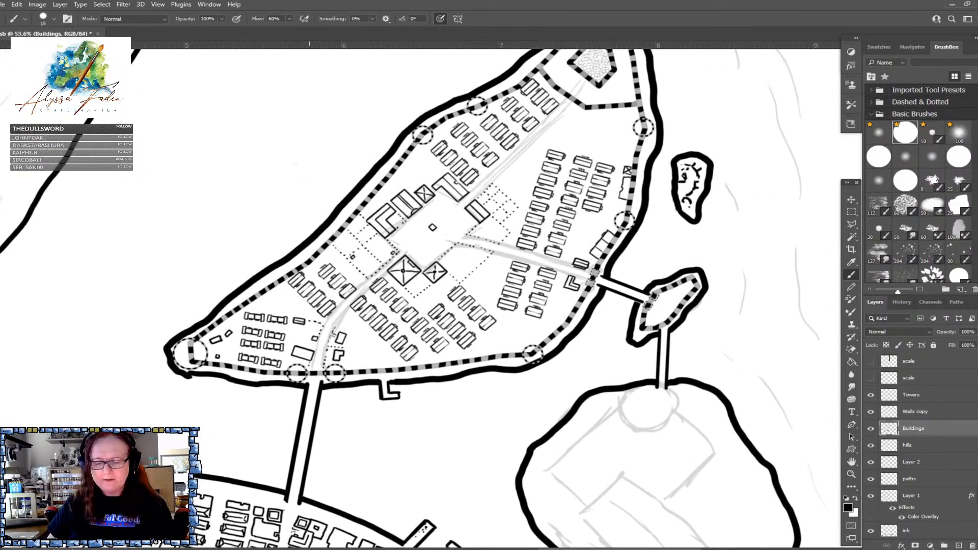
mouse_move(565, 135)
left_mouse_down()
mouse_move(421, 136)
mouse_move(381, 151)
left_mouse_up()
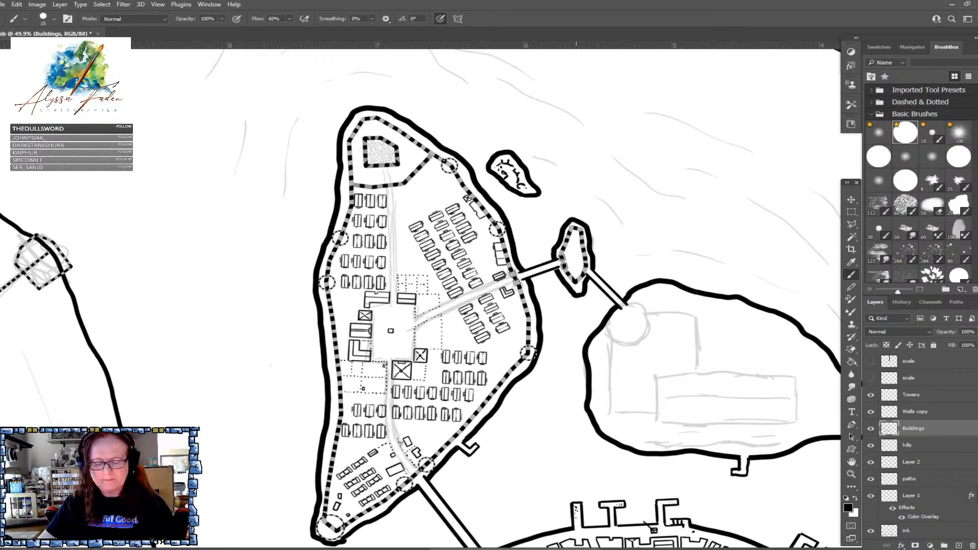
Ink a large rectangular building with a central roof line between the islet bridge road and the upright building rows
left_click_drag(576, 244, 607, 330)
mouse_move(415, 167)
left_mouse_down()
mouse_move(481, 204)
mouse_move(368, 189)
left_mouse_up()
key("ctrl+z")
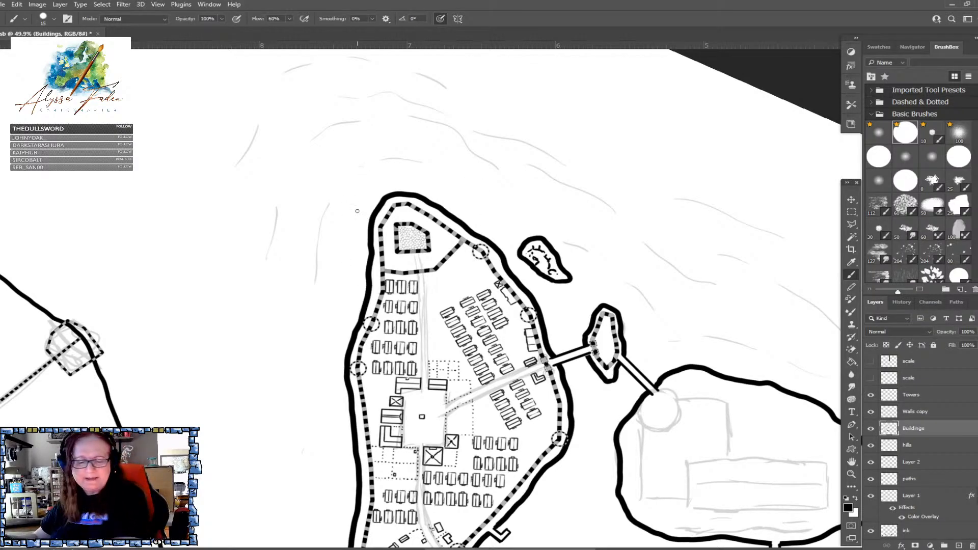
scroll(357, 211, "up", 2)
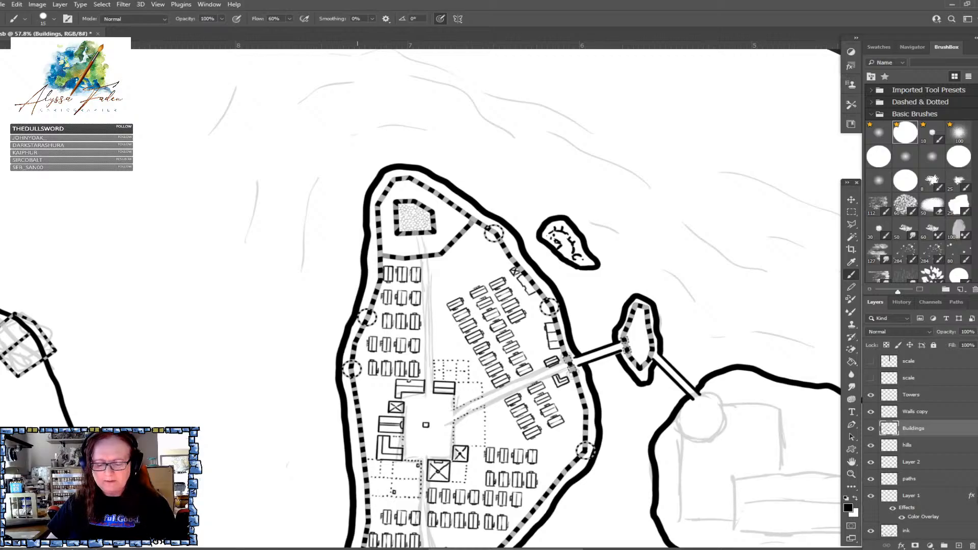
left_click_drag(483, 408, 495, 271)
left_click_drag(346, 270, 343, 321)
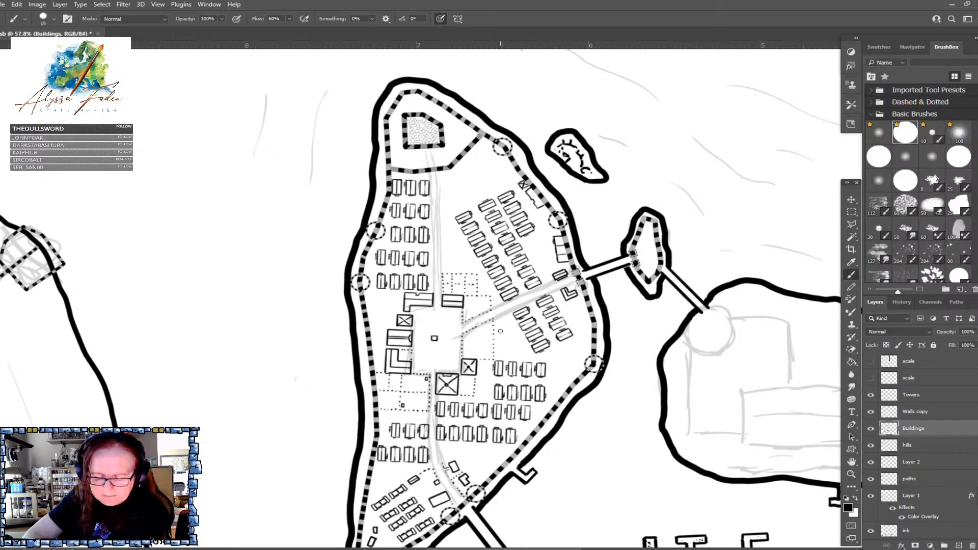
key("shift")
left_click(517, 330, "shift")
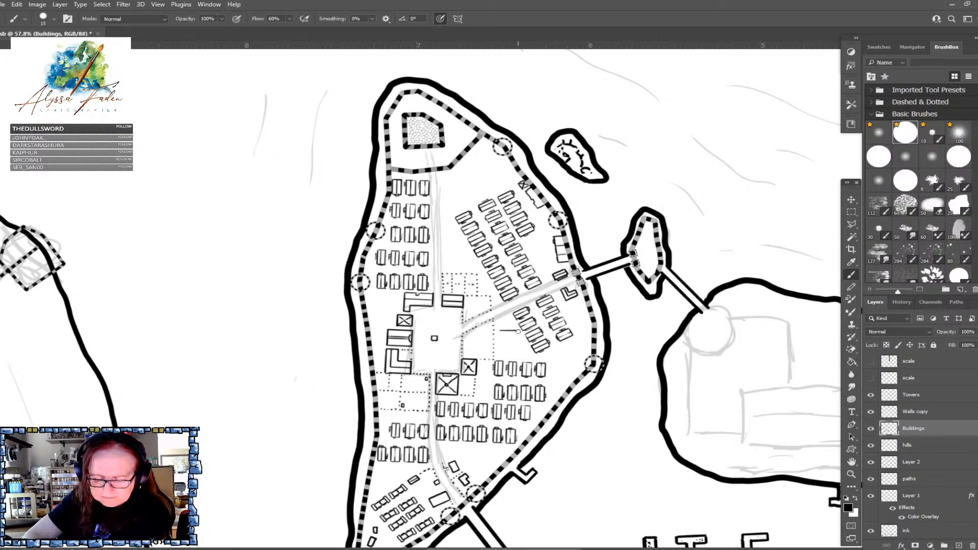
left_click(516, 354, "shift")
mouse_move(517, 354)
left_mouse_down()
mouse_move(498, 355)
mouse_move(498, 331)
left_mouse_up()
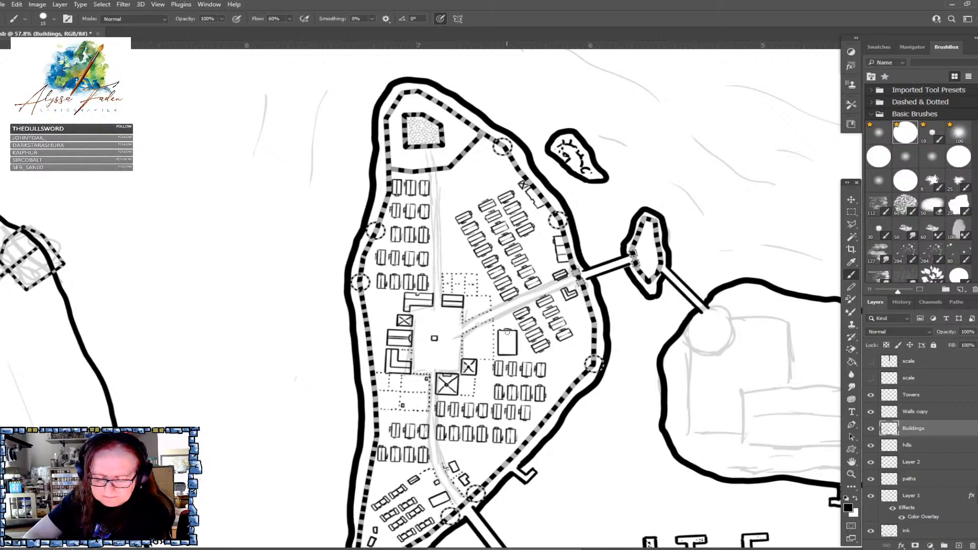
left_click_drag(508, 331, 507, 355)
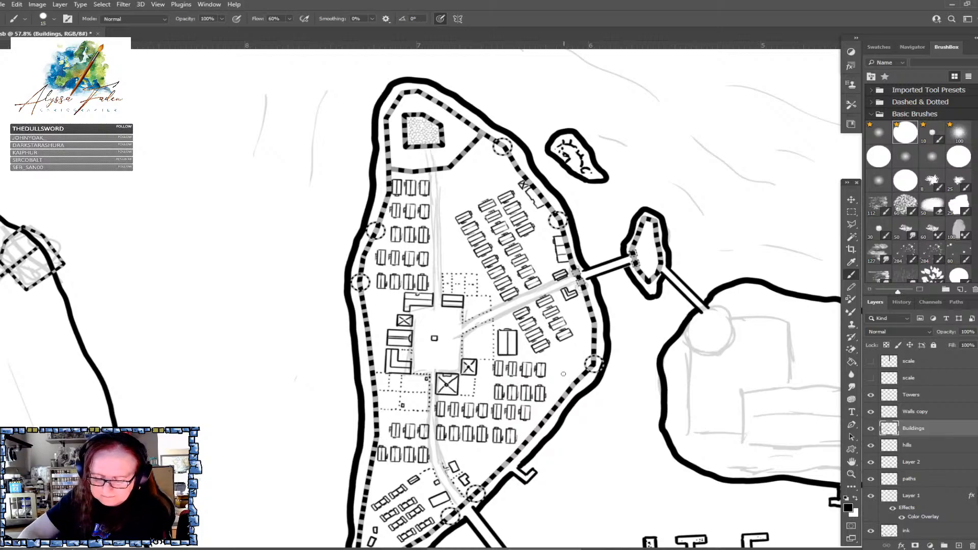
Ink a small tilted building near the wall tower beside the upright rows and a small block against the adjoining wall
mouse_move(561, 375)
left_mouse_down()
mouse_move(568, 365)
mouse_move(565, 376)
left_mouse_up()
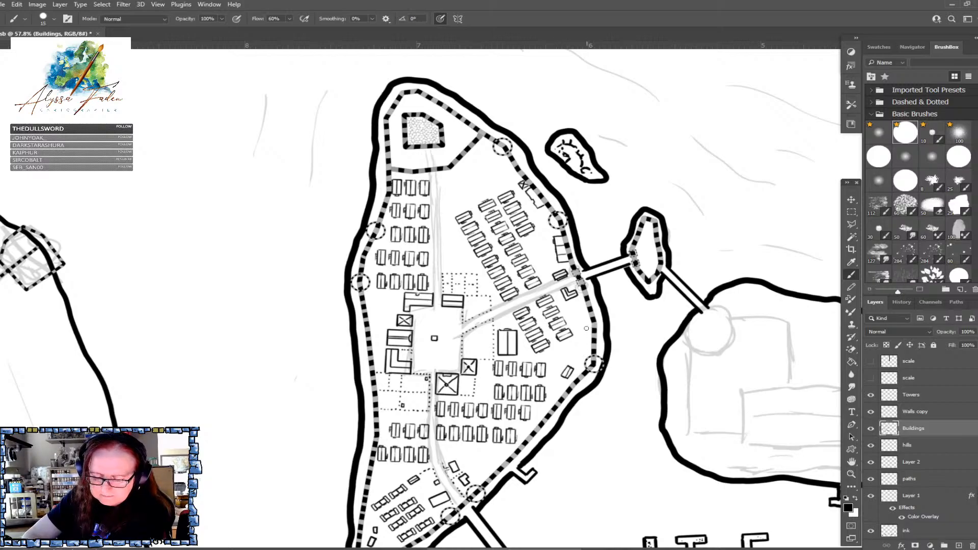
left_click_drag(590, 328, 585, 343)
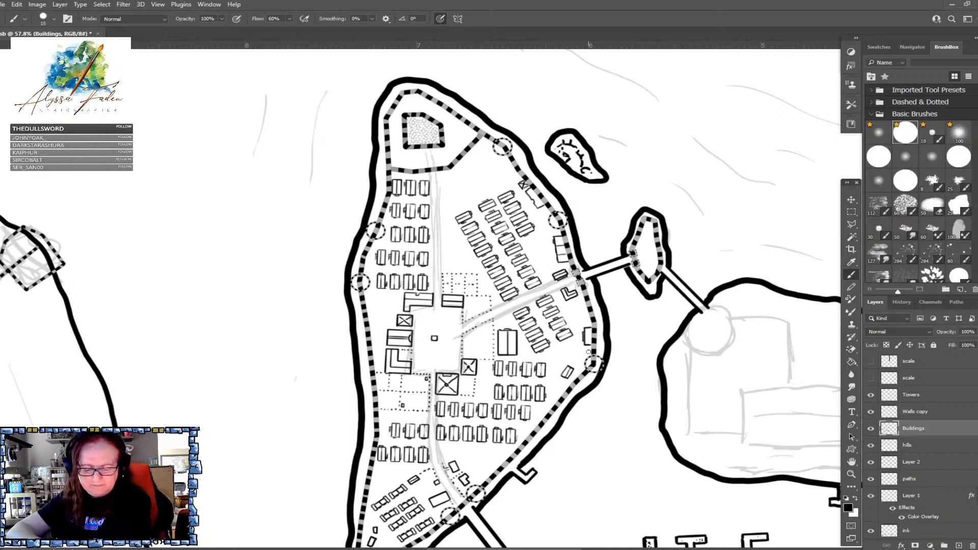
scroll(588, 351, "up", 2)
scroll(588, 352, "left", 2)
scroll(588, 352, "up", 3)
scroll(588, 352, "left", 1)
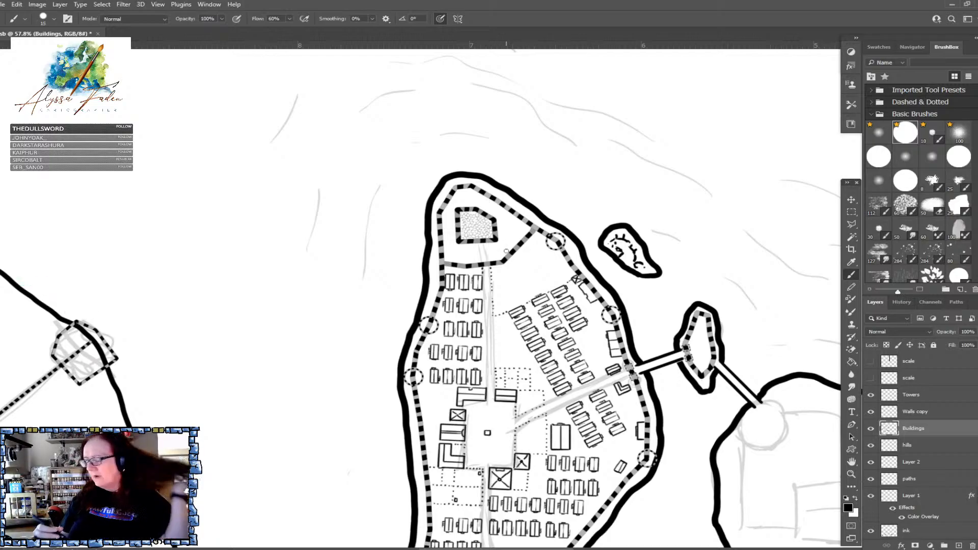
Show the scale layer carrying the distance marks up to 2600 over the whole city map
scroll(464, 234, "down", 5)
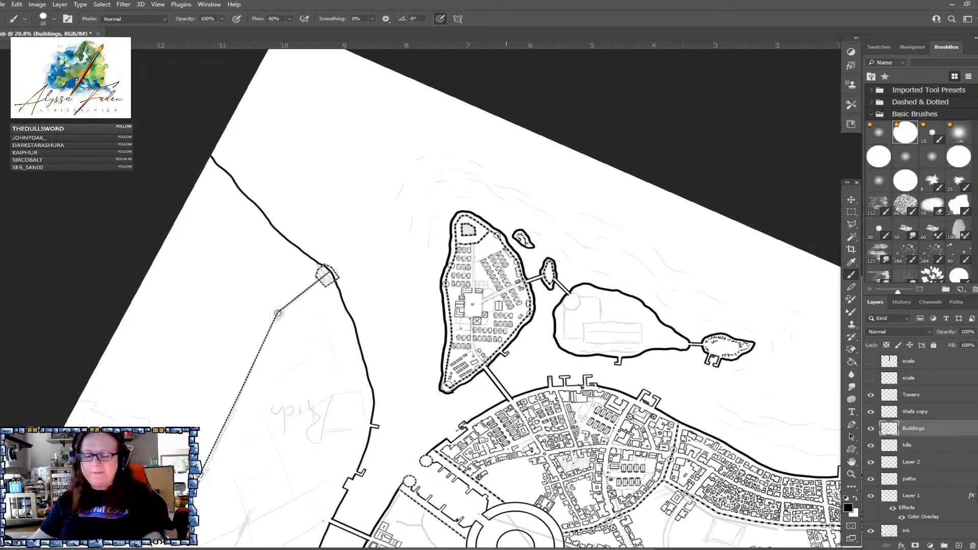
scroll(479, 305, "down", 3)
scroll(506, 306, "down", 2)
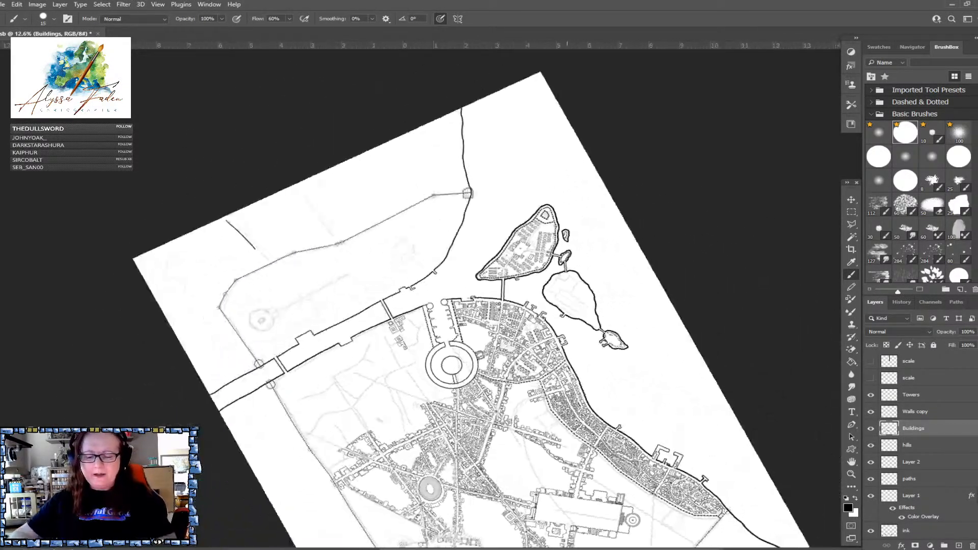
scroll(544, 265, "up", 3)
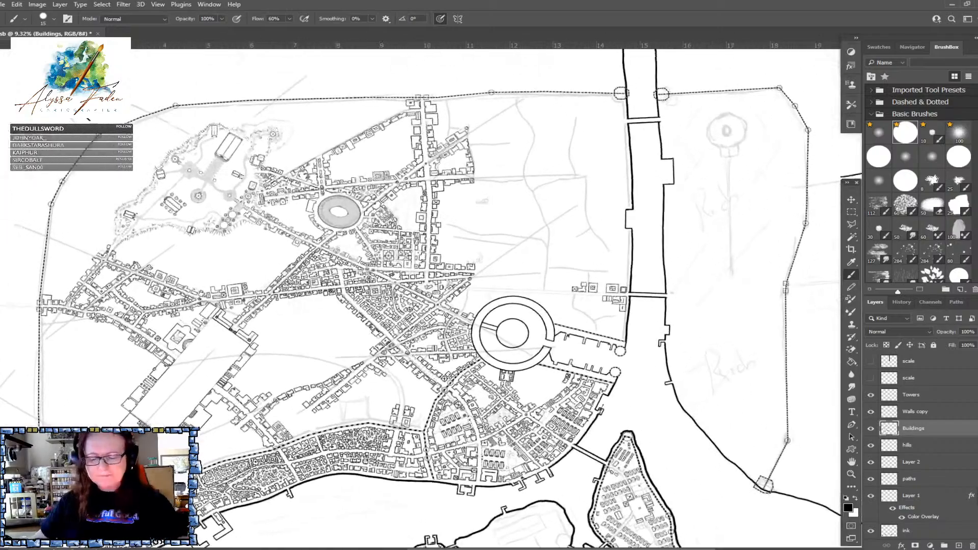
left_click(870, 362)
left_click(870, 362)
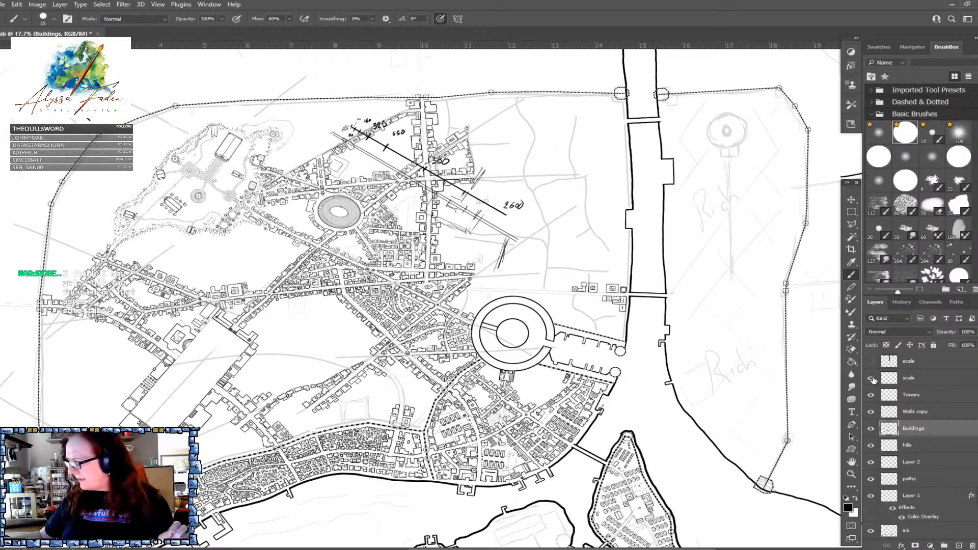
key("v")
left_click_drag(491, 227, 672, 230)
key("ctrl+z")
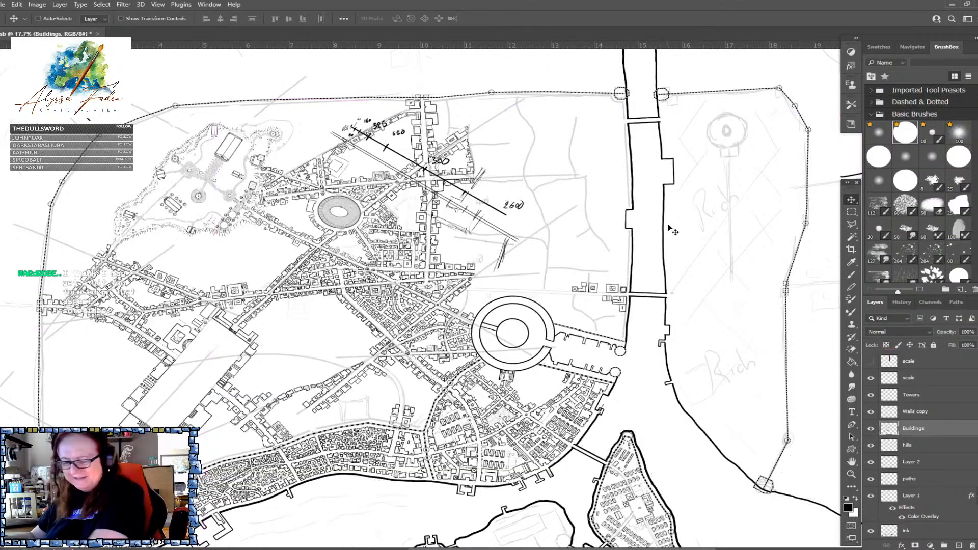
Select the visible scale layer, move its distance bar towards the river, and rotate it by -32.82° so it lies horizontally
left_click(928, 377)
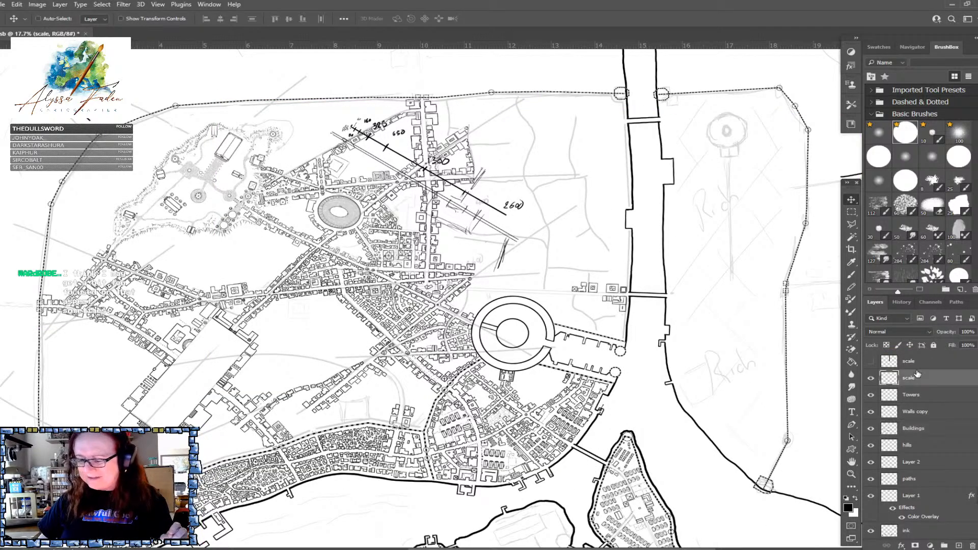
left_click_drag(498, 211, 680, 246)
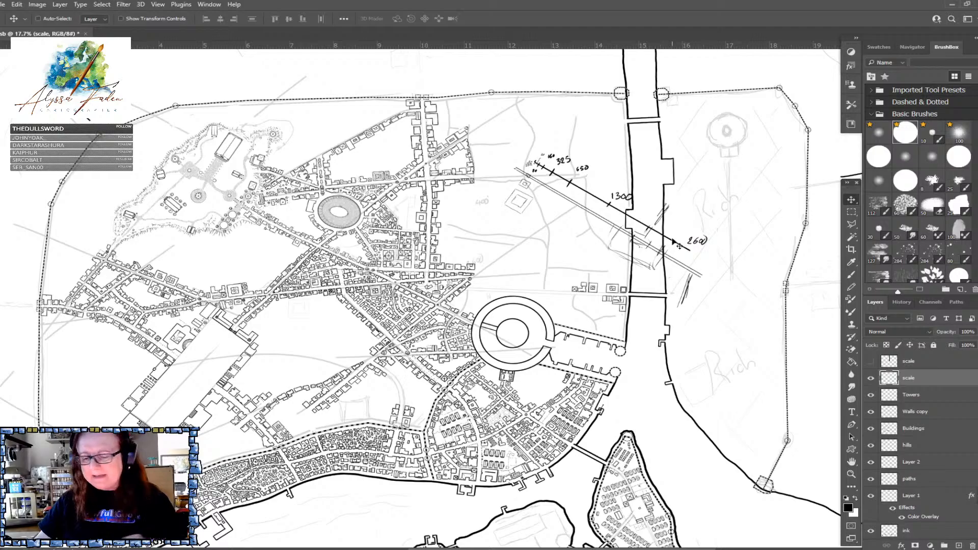
key("ctrl+t")
left_click_drag(733, 336, 772, 268)
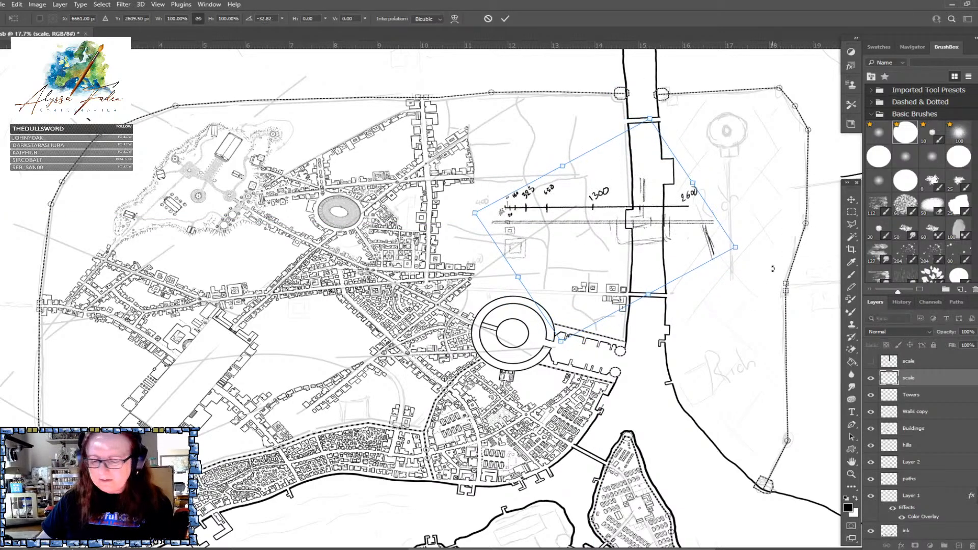
key("Return")
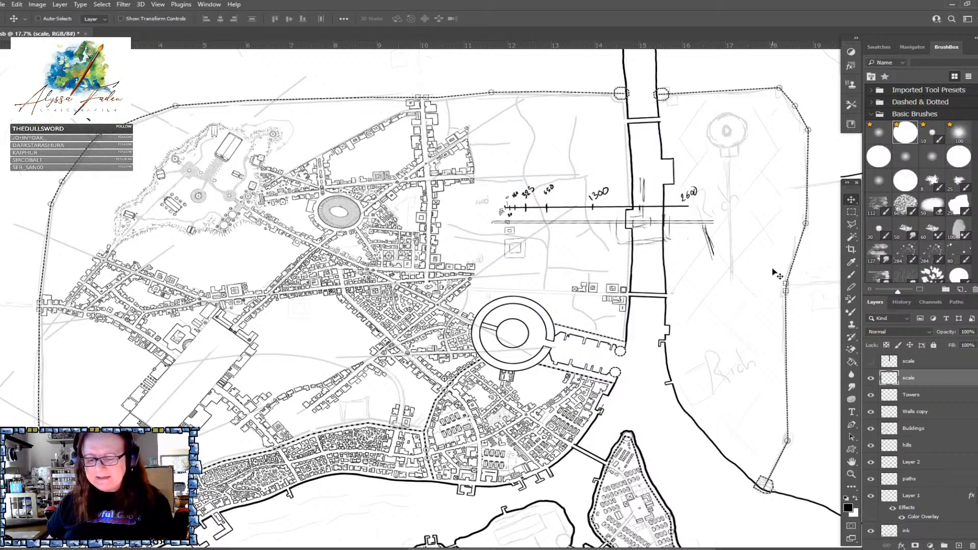
Show the faint second scale layer, move its drawing towards the river mouth, and hide that layer again
left_click(871, 361)
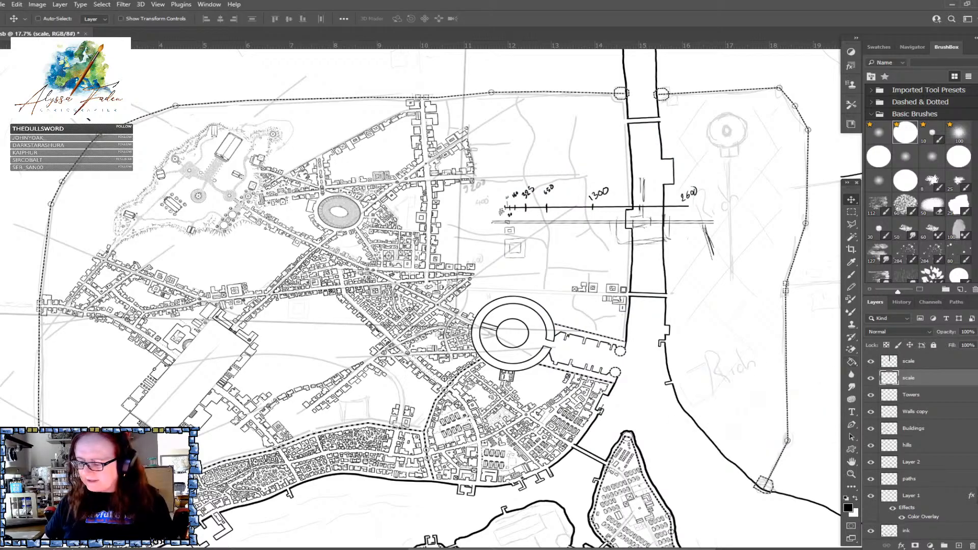
left_click(908, 361)
scroll(558, 448, "down", 3)
left_click_drag(461, 310, 648, 399)
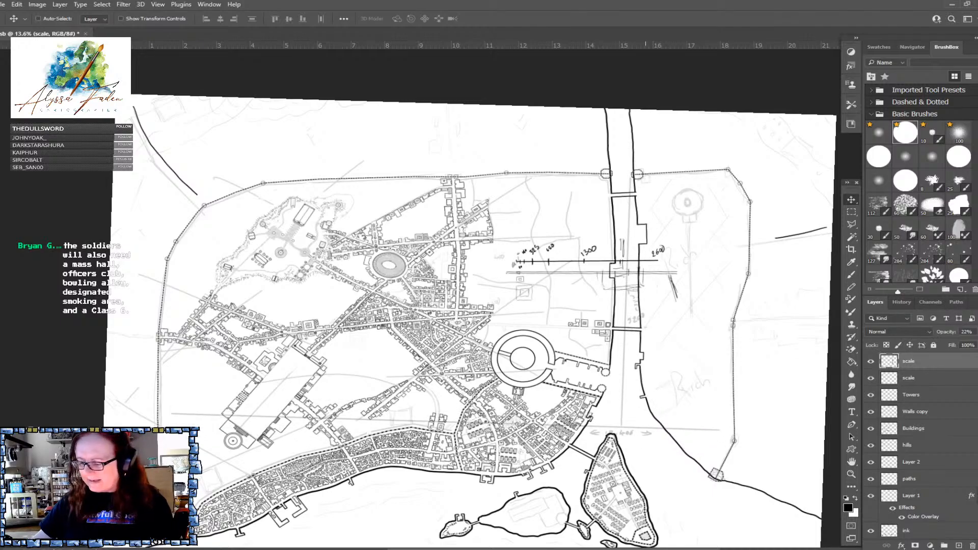
left_click(870, 361)
Reselect the distance bar's scale layer and lay it across the Rich district, starting at the bridge on the river's far bank
left_click(909, 378)
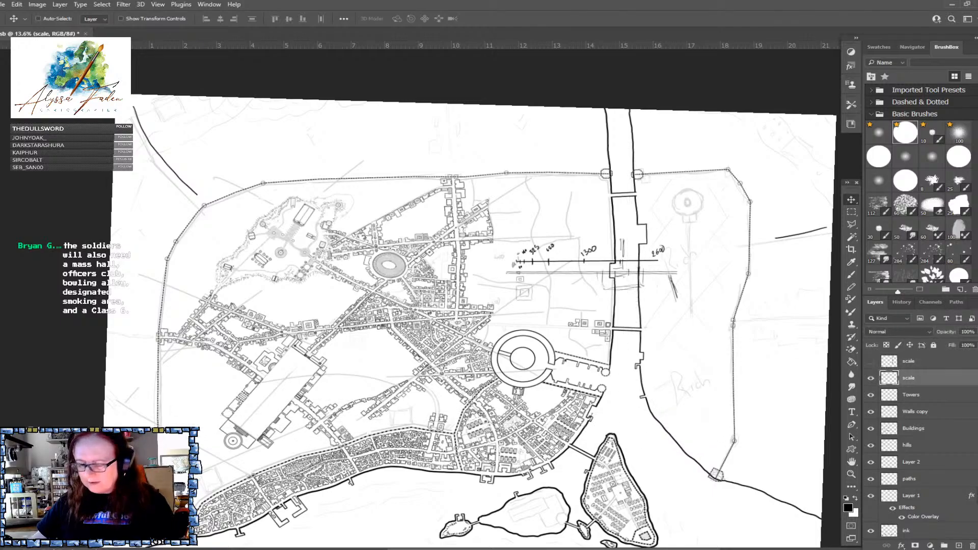
scroll(673, 335, "up", 3)
scroll(673, 335, "up", 3)
left_click_drag(442, 242, 576, 248)
scroll(674, 286, "up", 3)
left_click_drag(673, 285, 720, 372)
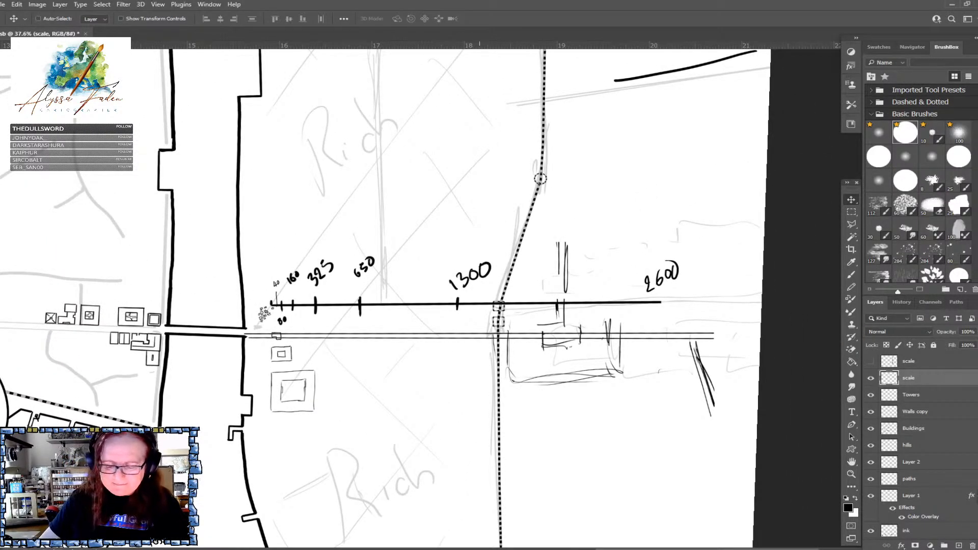
Circle the cluster of tiny houses and the three larger sample buildings below the scale bar with the Brush, and undo the circles
scroll(182, 339, "up", 4)
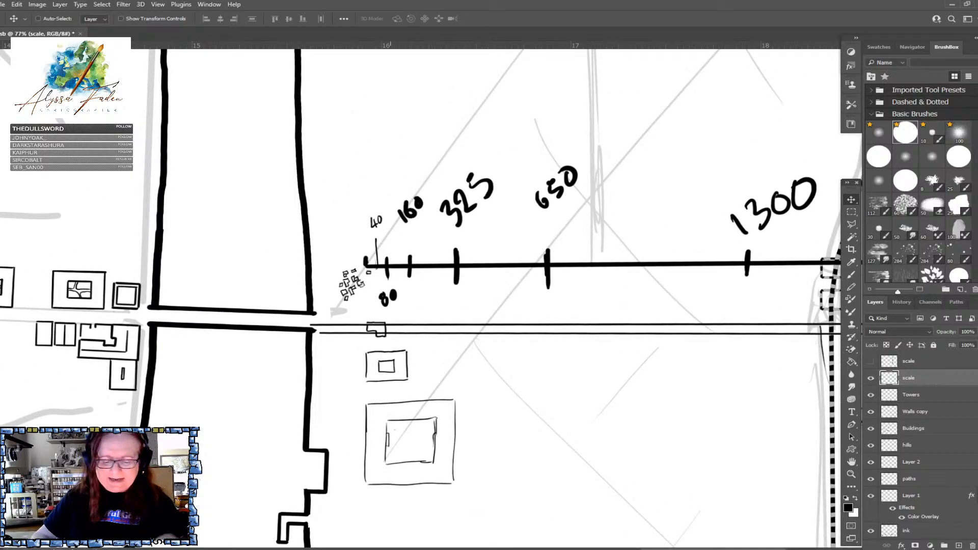
scroll(327, 416, "up", 2)
left_click(851, 274)
mouse_move(346, 199)
left_mouse_down()
mouse_move(365, 197)
mouse_move(375, 278)
mouse_move(356, 197)
left_mouse_up()
mouse_move(406, 270)
left_mouse_down()
mouse_move(368, 302)
mouse_move(425, 304)
mouse_move(407, 268)
left_mouse_up()
mouse_move(397, 315)
left_mouse_down()
mouse_move(408, 392)
mouse_move(402, 310)
left_mouse_up()
mouse_move(384, 386)
left_mouse_down()
mouse_move(352, 415)
mouse_move(525, 509)
mouse_move(420, 374)
left_mouse_up()
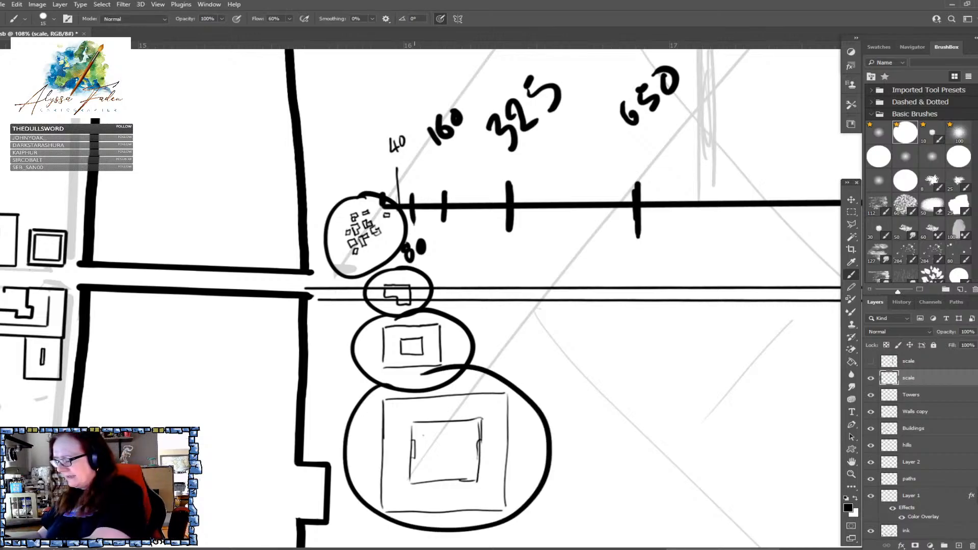
key("ctrl+z")
key("ctrl+z")
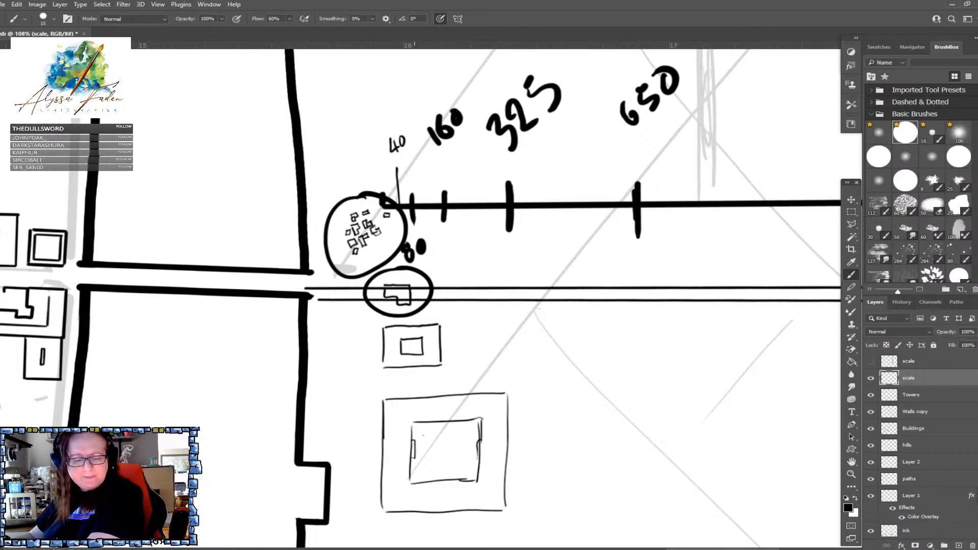
key("ctrl+z")
key("ctrl+z")
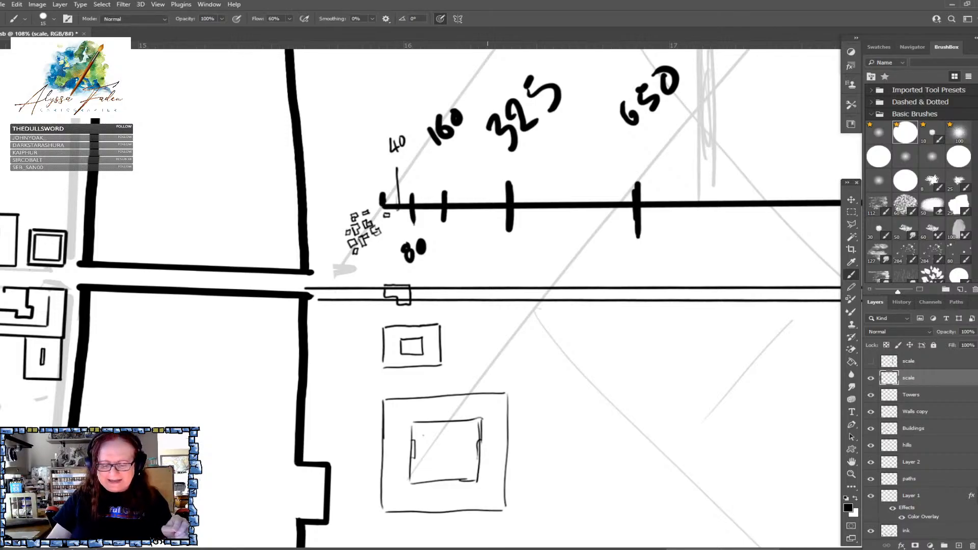
Move the scale bar back across the river onto the building-lined avenue near the oval arena to compare building sizes
scroll(540, 372, "down", 12)
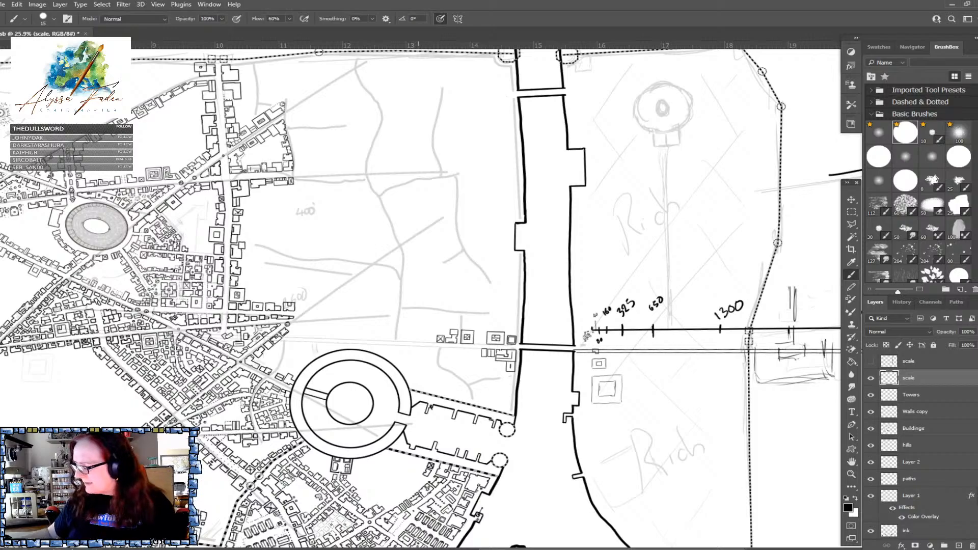
key("v")
left_click_drag(719, 330, 499, 294)
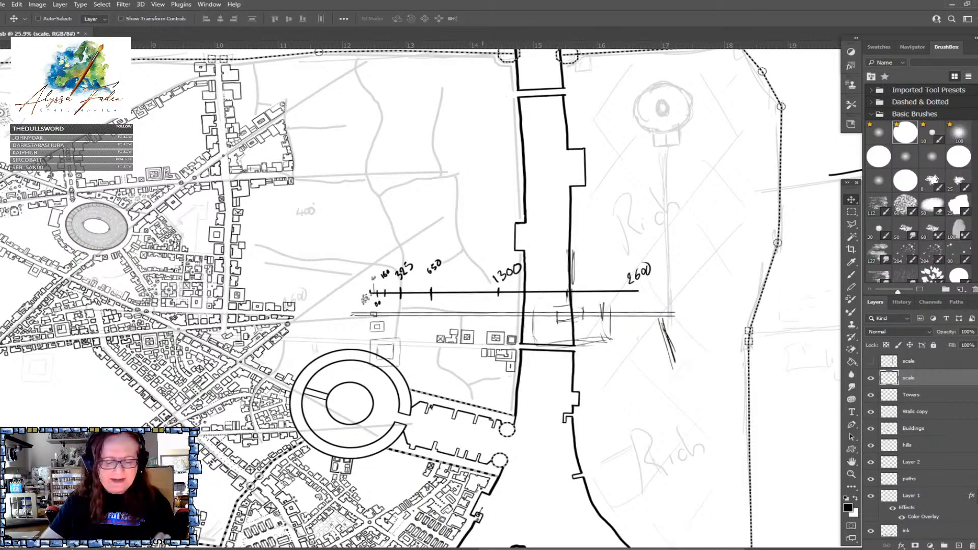
left_click_drag(352, 315, 611, 357)
scroll(397, 417, "up", 1)
scroll(570, 392, "up", 1)
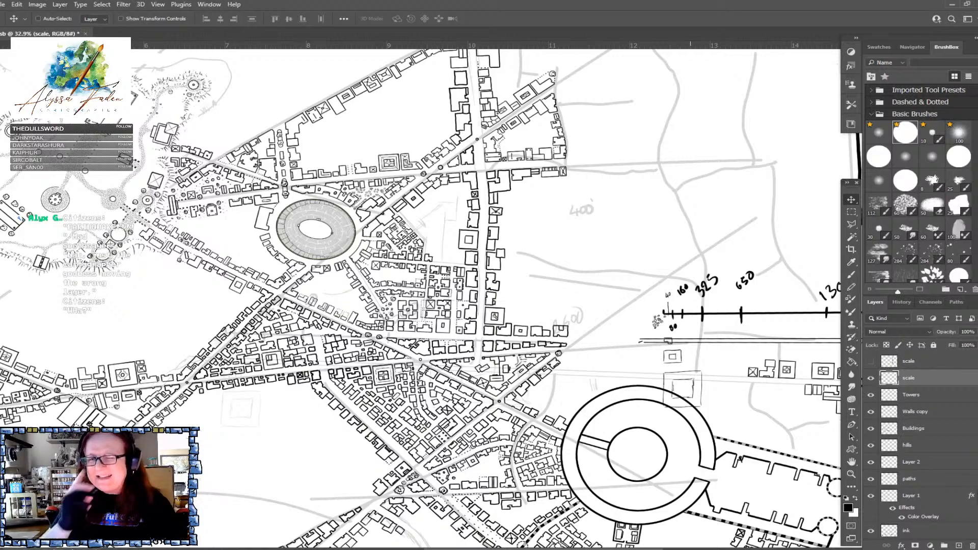
left_click_drag(703, 290, 497, 227)
scroll(472, 245, "up", 10)
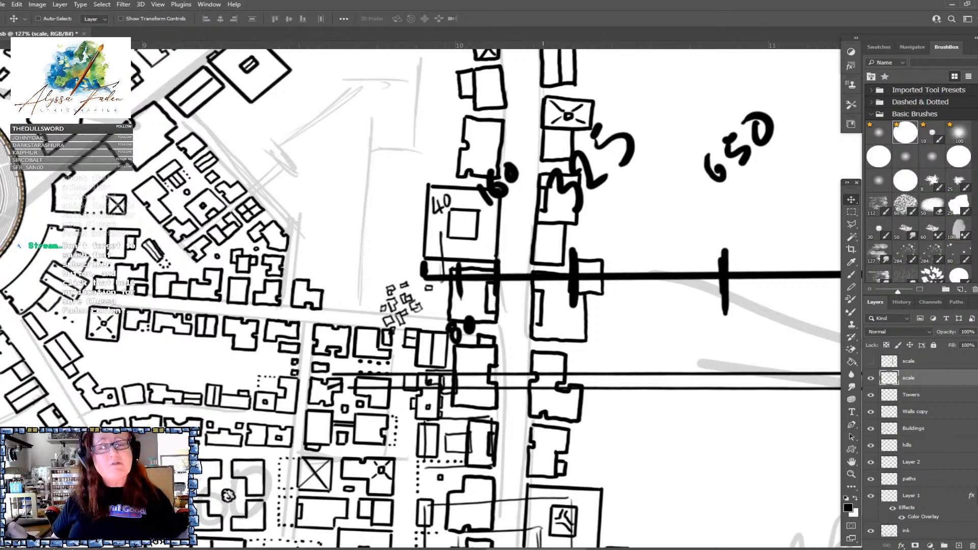
Move the scale bar over the dense street junction beside the large circular harbour structure to compare its buildings
scroll(484, 287, "down", 1)
scroll(480, 164, "down", 5)
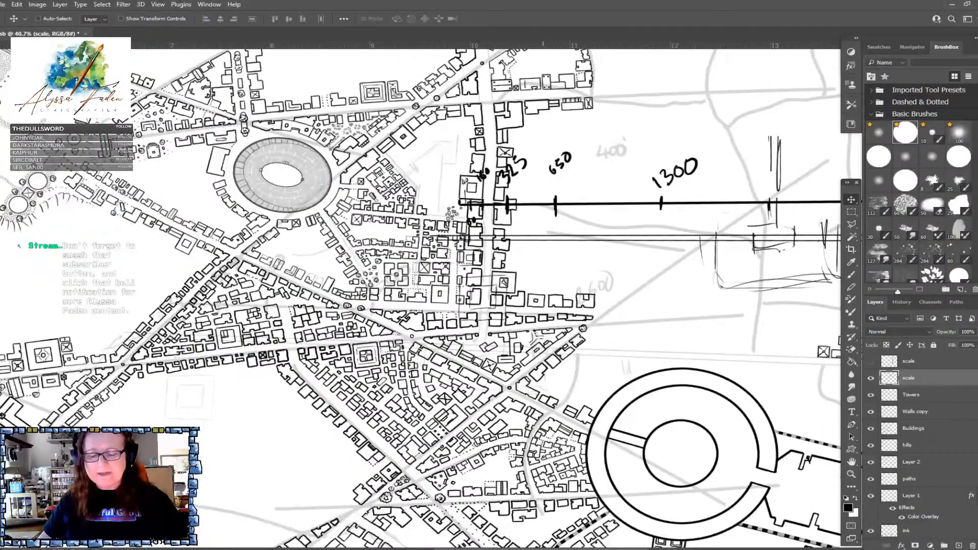
left_click_drag(540, 219, 545, 407)
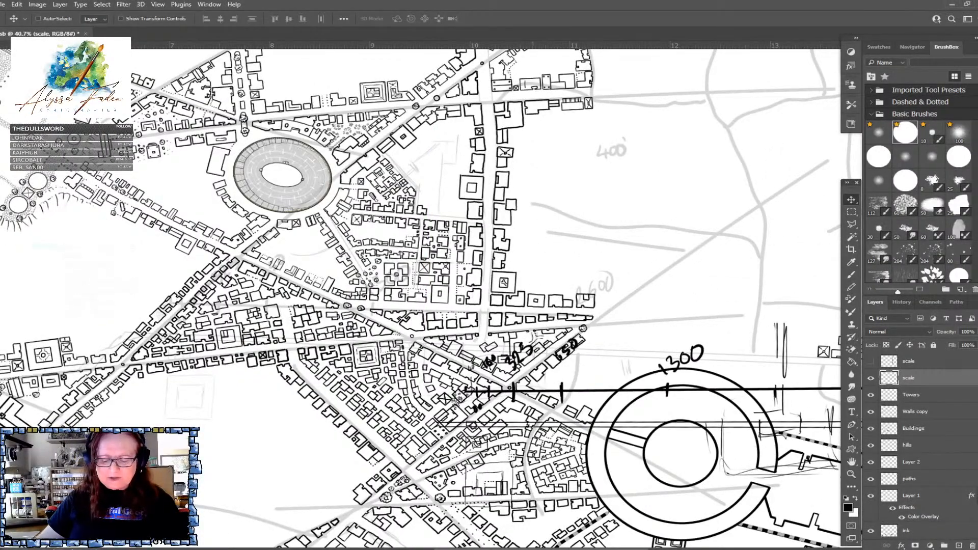
scroll(482, 435, "up", 4)
scroll(601, 356, "up", 1)
left_click_drag(601, 395, 548, 258)
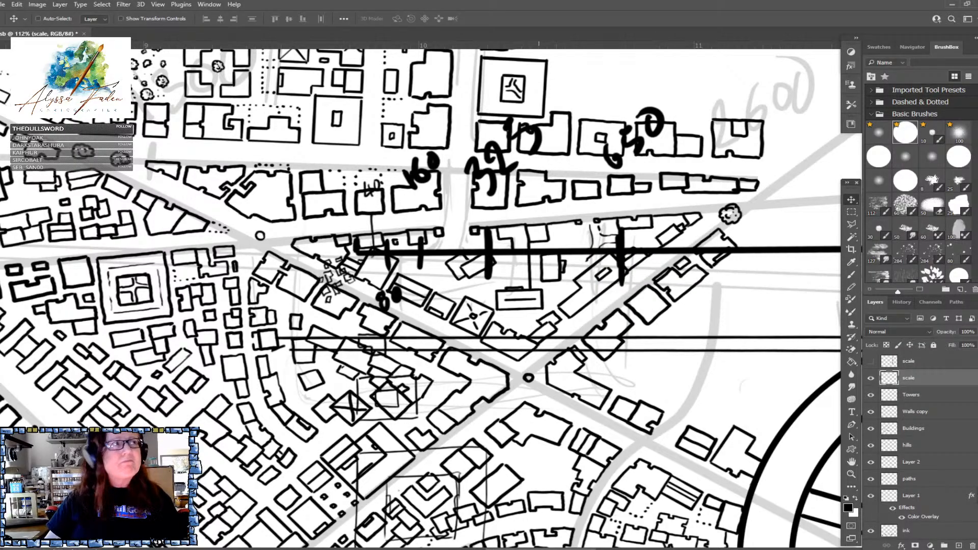
Move the scale bar and its sample buildings beside the tip of the walled island to compare the island's building sizes
scroll(539, 257, "down", 7)
left_click_drag(285, 204, 194, 101)
left_click_drag(265, 107, 492, 327)
scroll(165, 502, "up", 3)
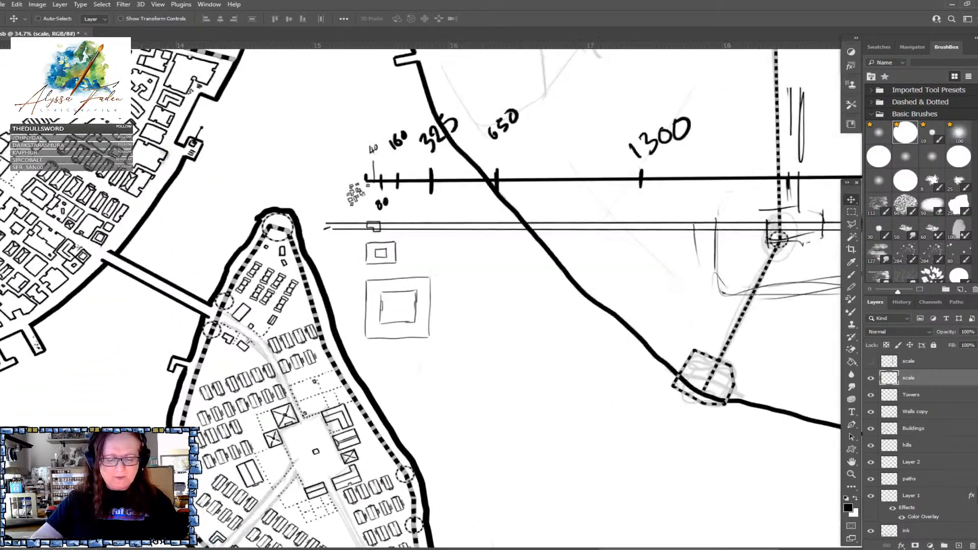
scroll(166, 502, "up", 2)
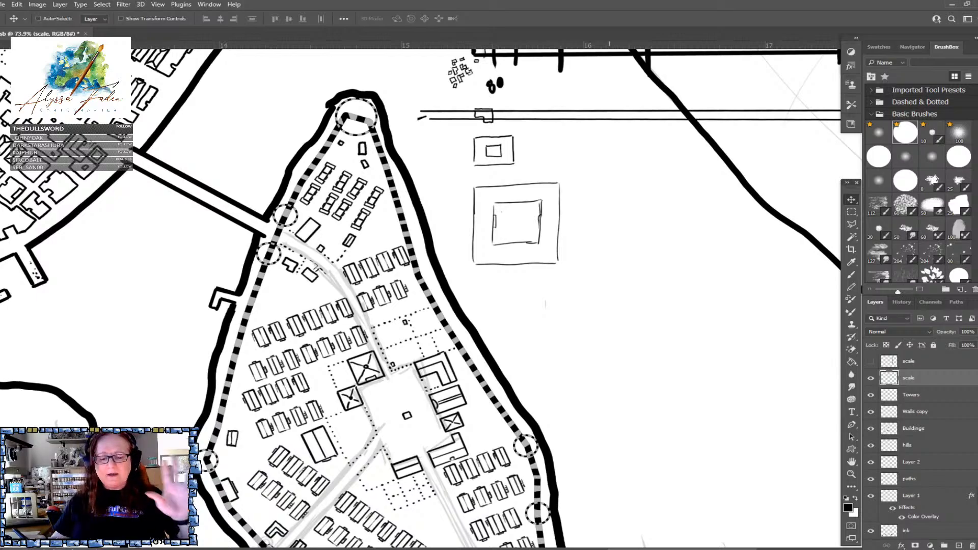
Move the scale bar over the walled island's central square to compare its buildings, and hide the scale layer
left_click_drag(601, 52, 450, 367)
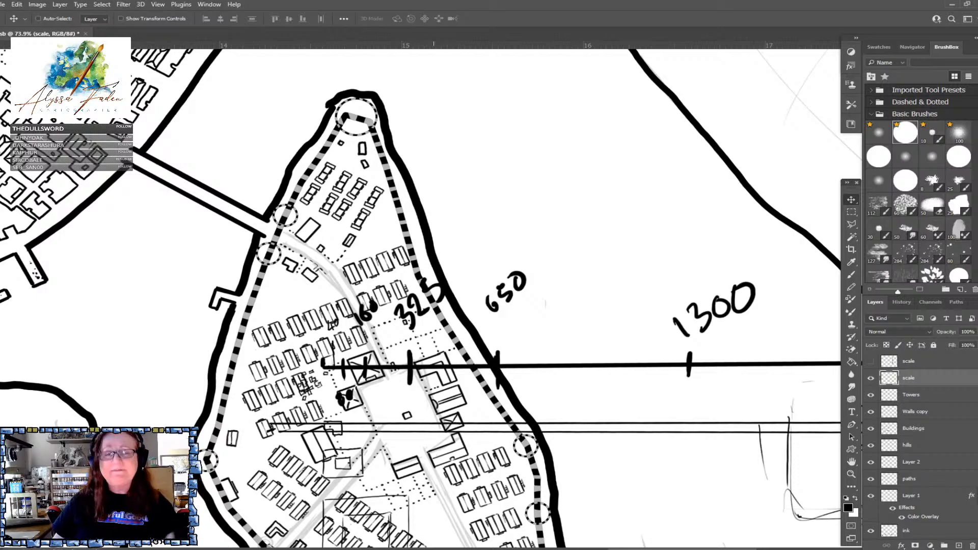
left_click_drag(461, 353, 470, 193)
left_click(870, 378)
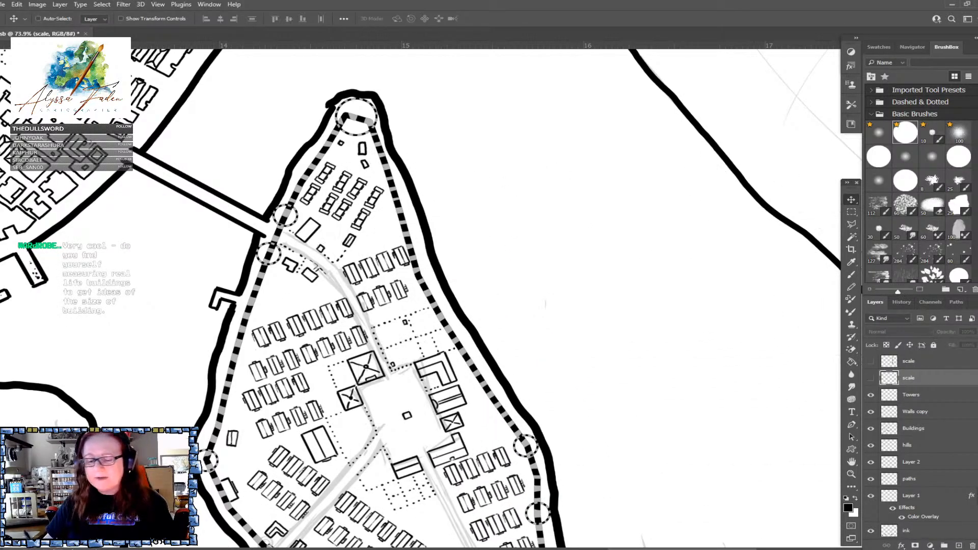
Examine the city map as a whole, including the harbour, the islands and the empty districts on both sides of the river
scroll(558, 313, "down", 6)
scroll(677, 298, "up", 3)
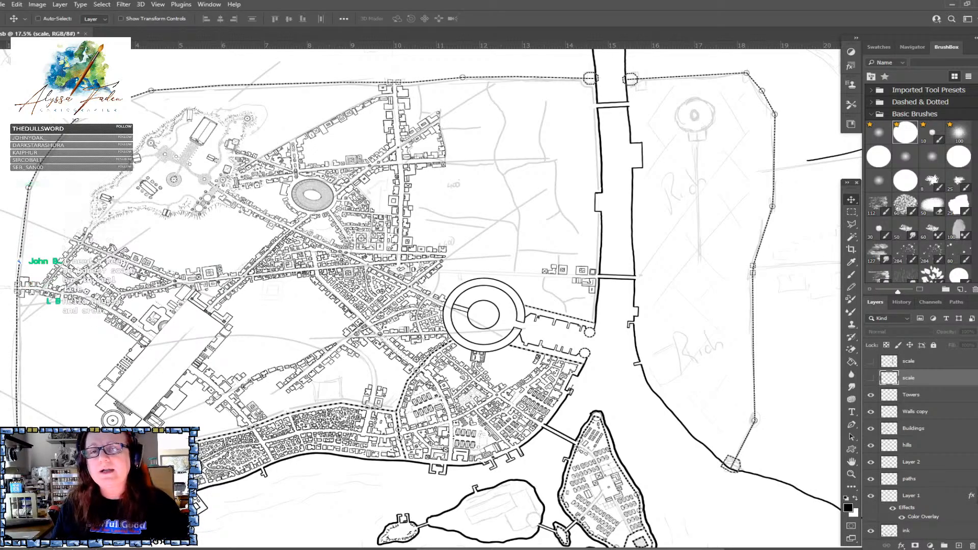
left_click_drag(484, 314, 433, 218)
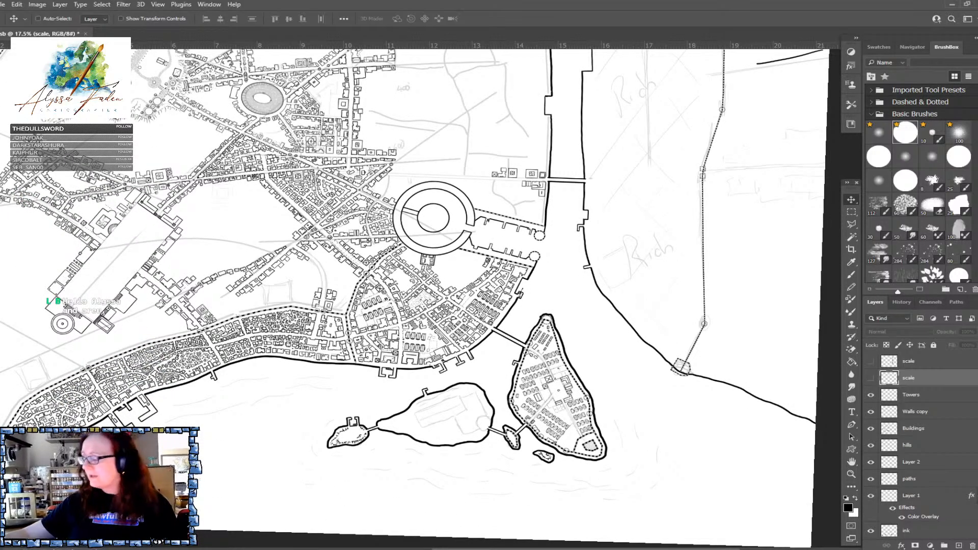
key("Escape")
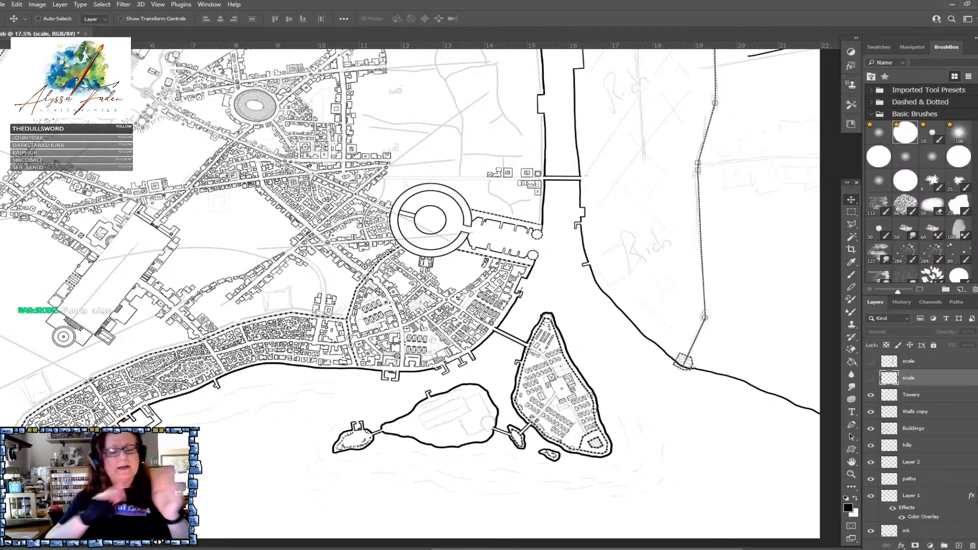
scroll(591, 463, "up", 2)
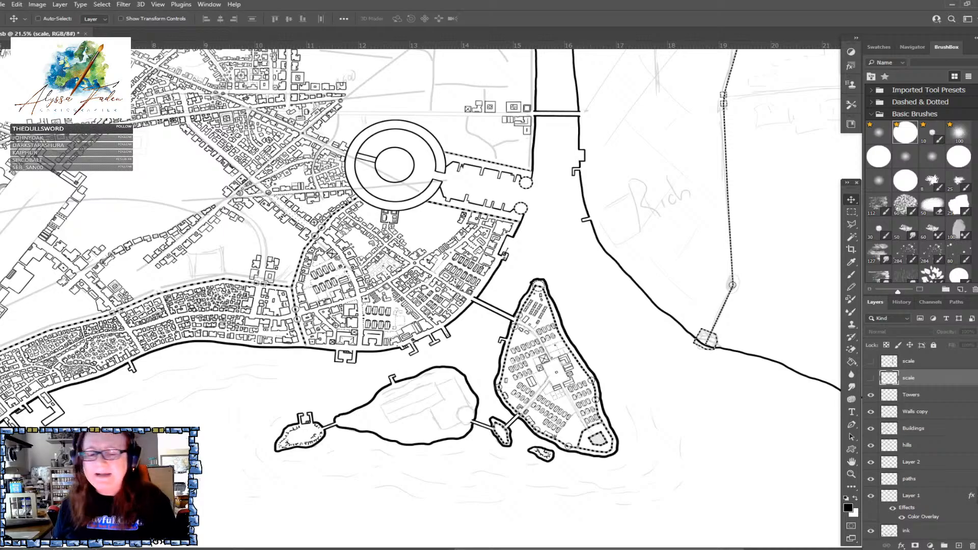
left_click_drag(592, 444, 657, 489)
scroll(657, 489, "down", 4)
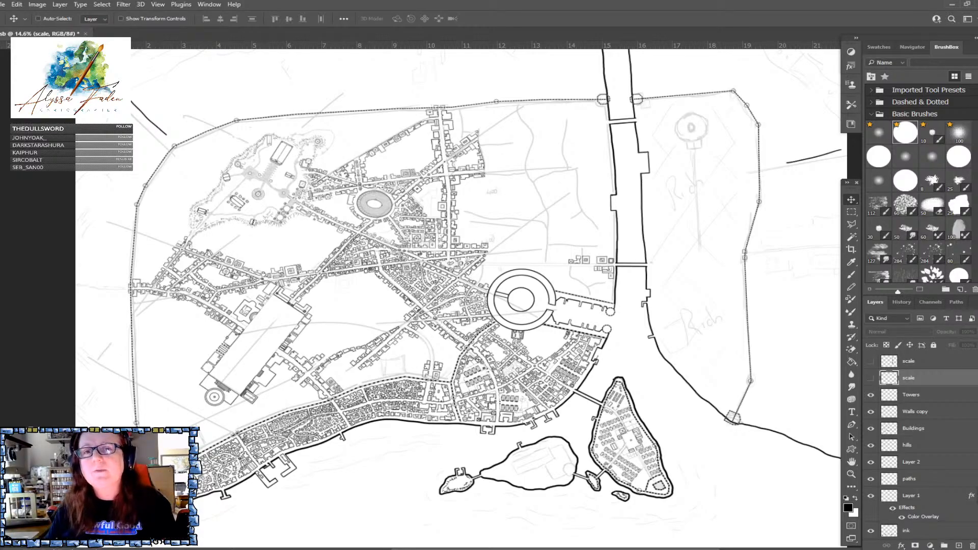
scroll(718, 324, "up", 9)
scroll(719, 324, "up", 4)
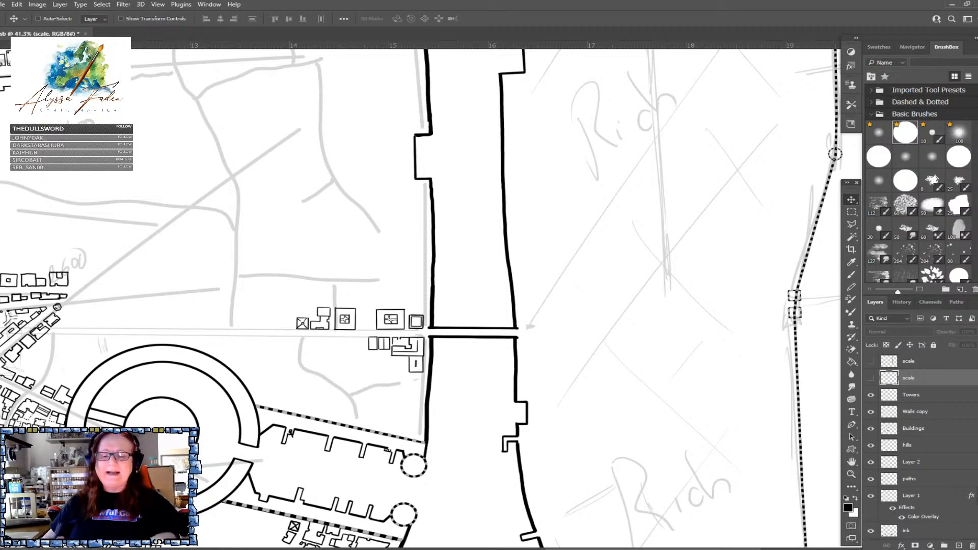
scroll(524, 322, "down", 6)
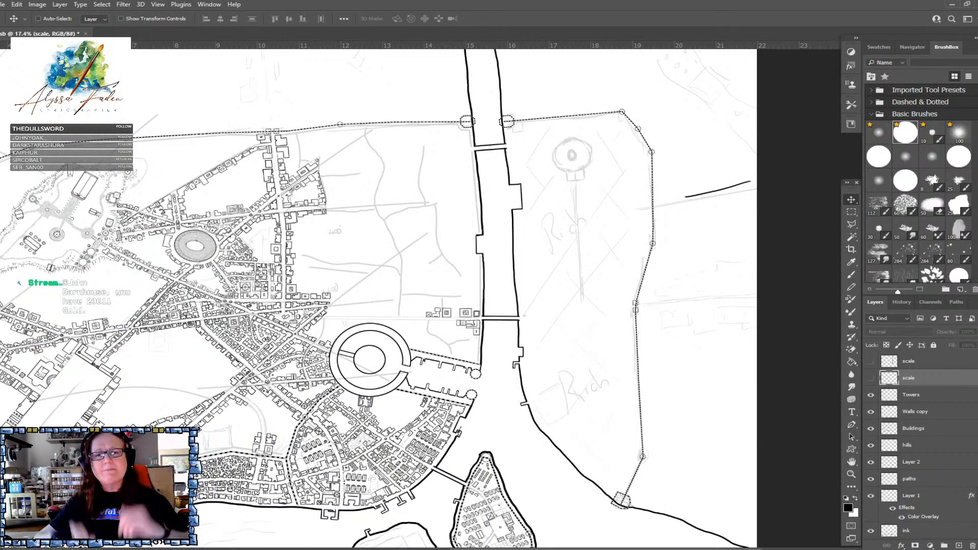
left_click_drag(489, 325, 516, 240)
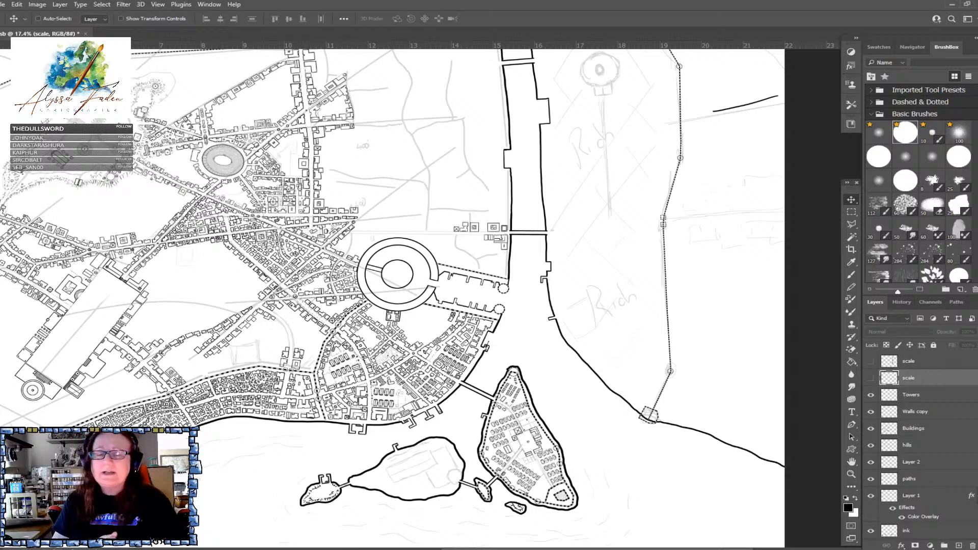
Save the city map document
scroll(489, 298, "down", 4)
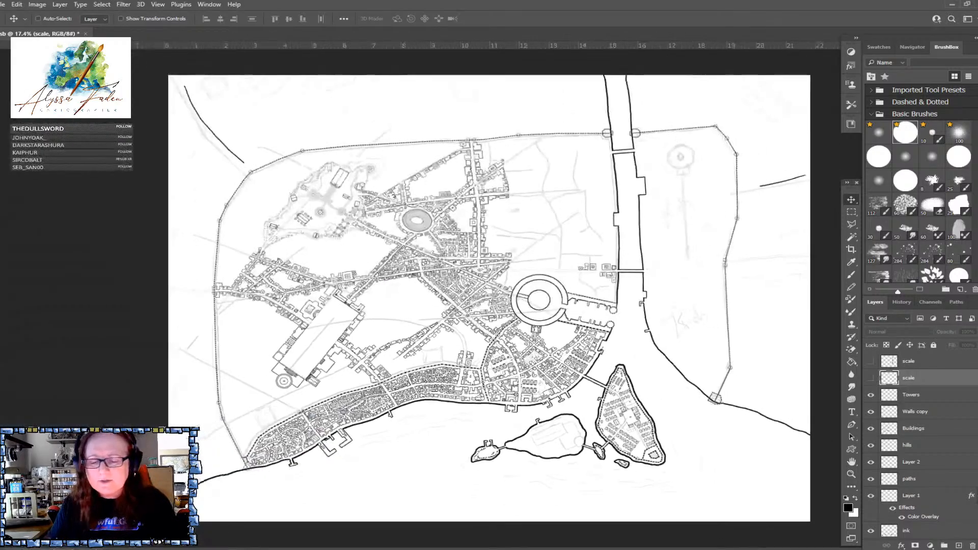
scroll(489, 298, "up", 1)
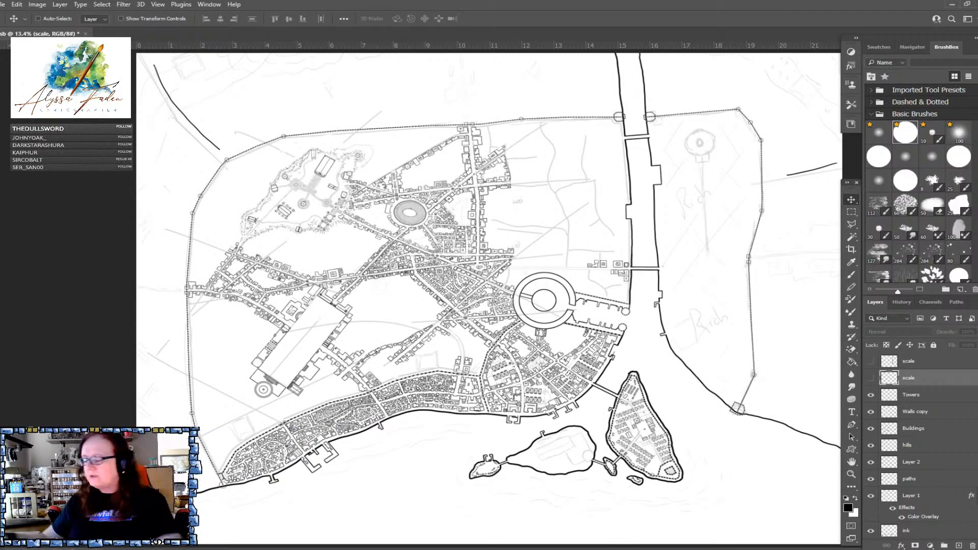
key("ctrl+s")
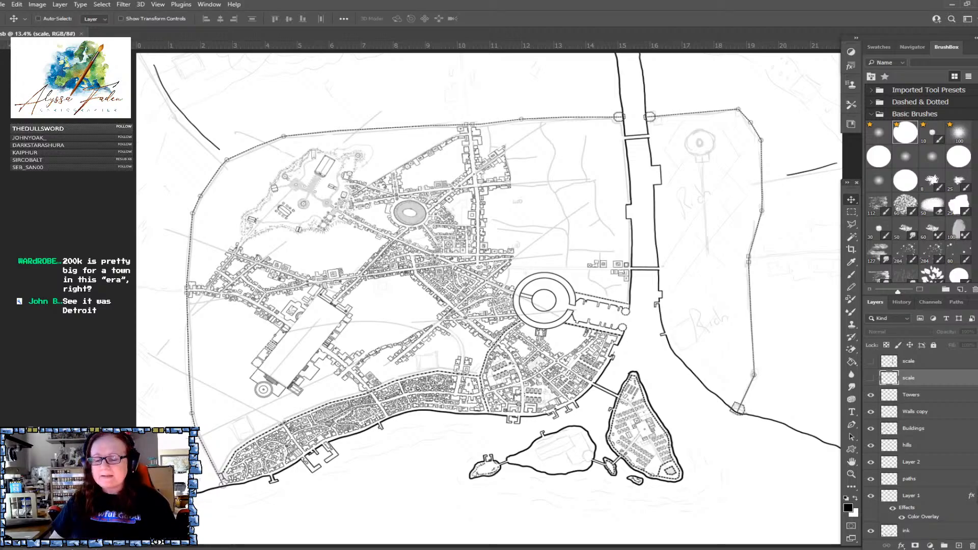
Switch to the Brush tool and make the Buildings layer active for inking on the walled island
scroll(583, 316, "up", 3)
left_click_drag(583, 315, 489, 277)
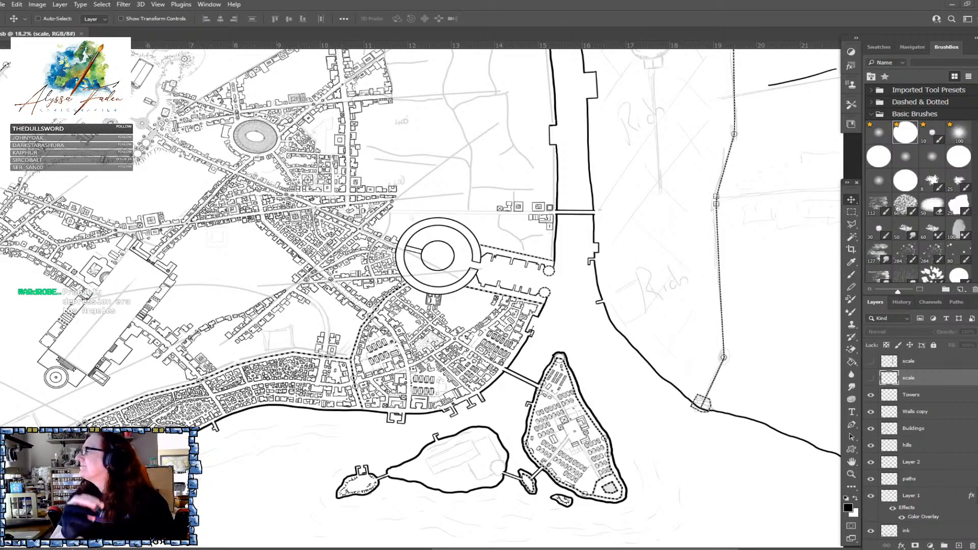
scroll(492, 339, "up", 3)
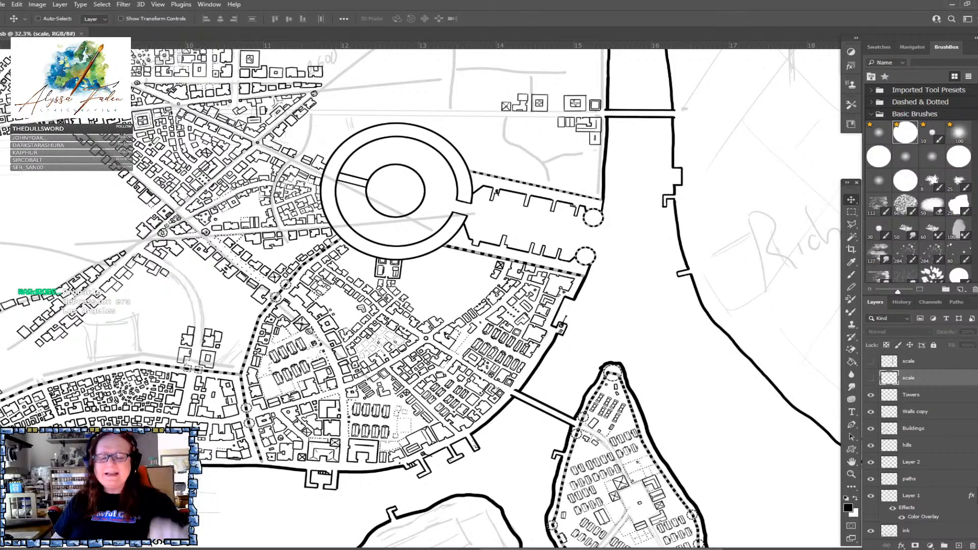
scroll(527, 427, "down", 1)
left_click_drag(614, 455, 504, 243)
scroll(509, 244, "up", 3)
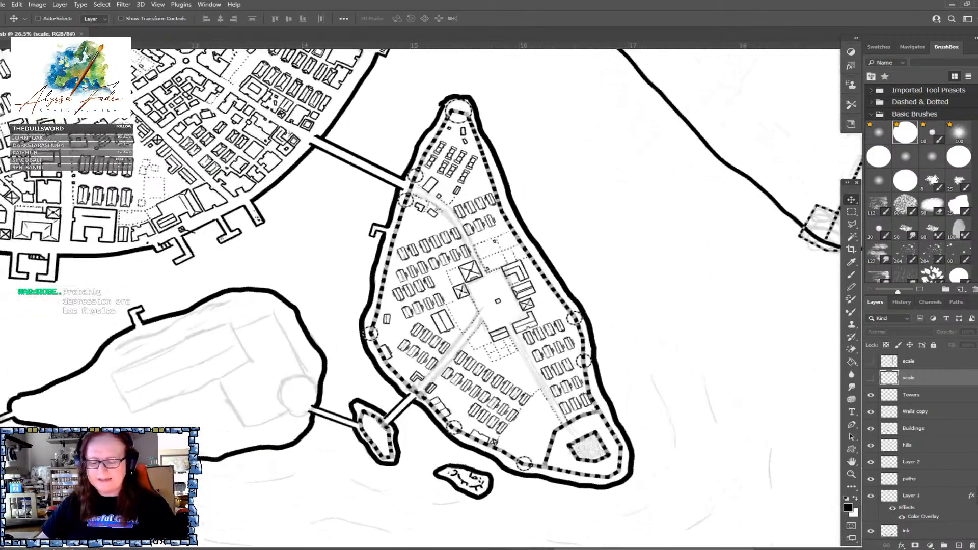
key("b")
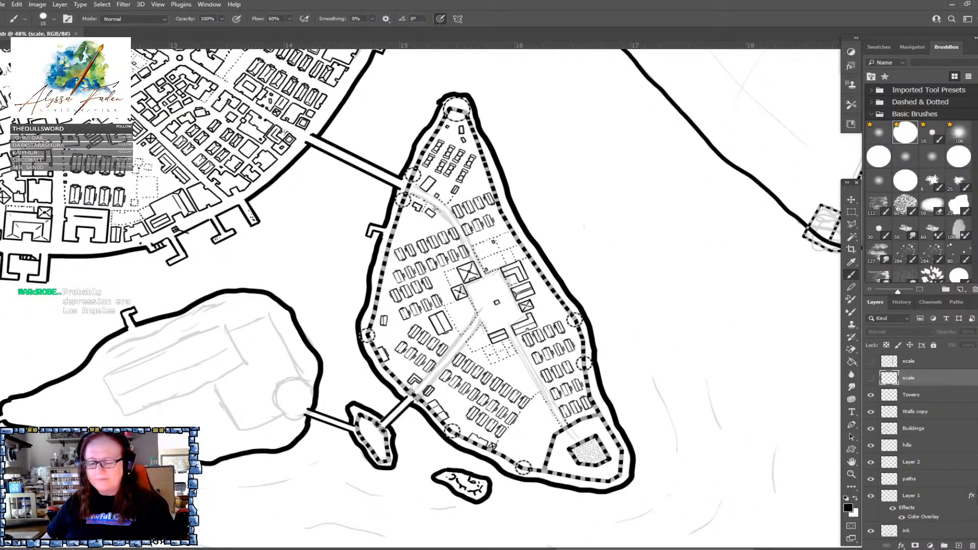
scroll(492, 301, "down", 1)
scroll(492, 301, "up", 3)
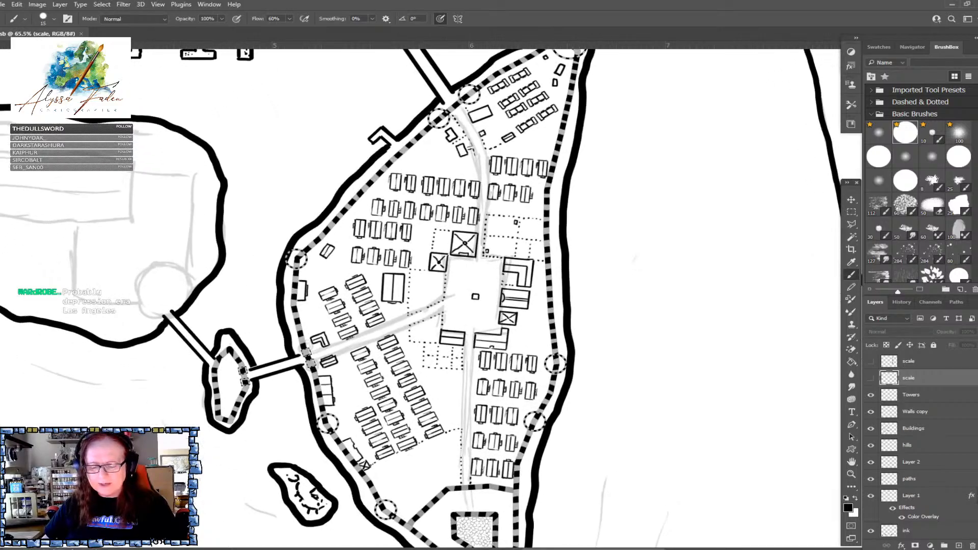
scroll(530, 431, "up", 2)
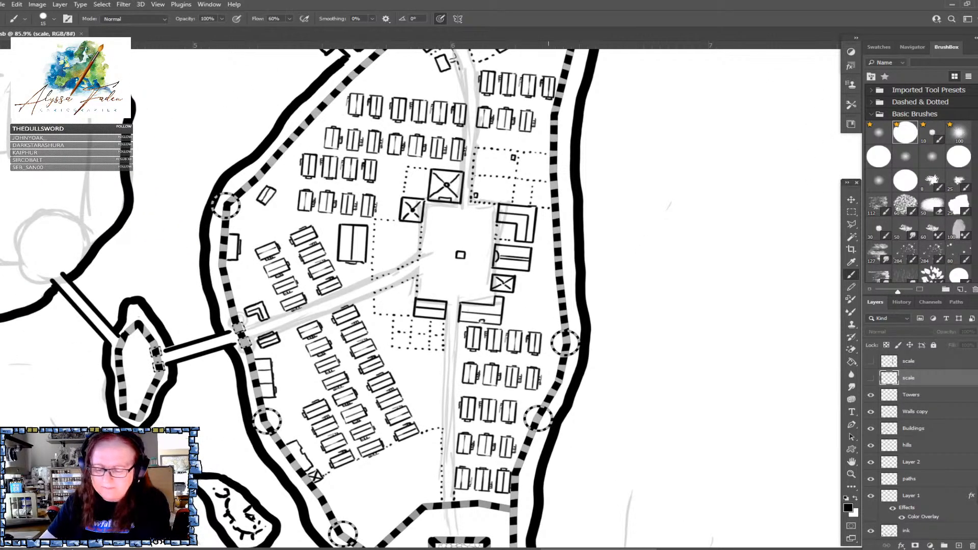
left_click(552, 244)
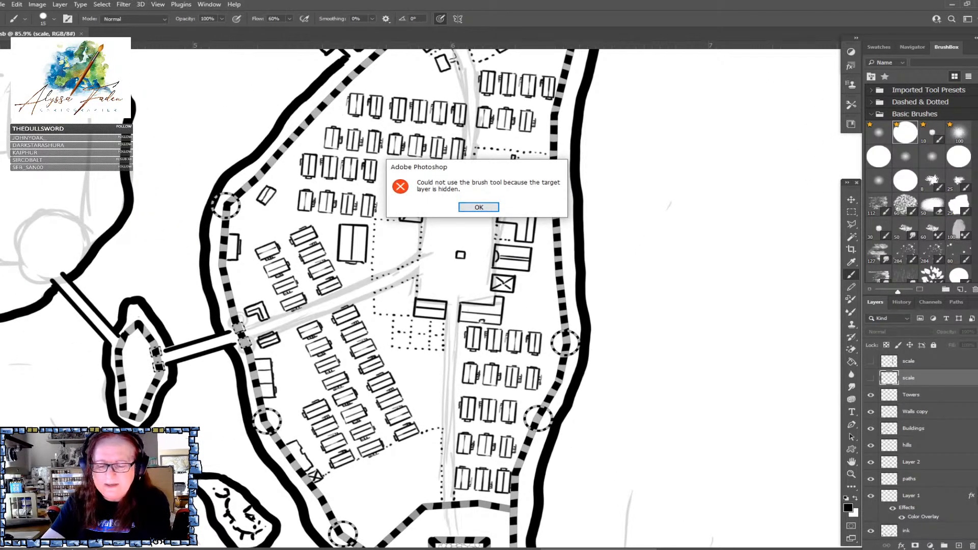
left_click(474, 206)
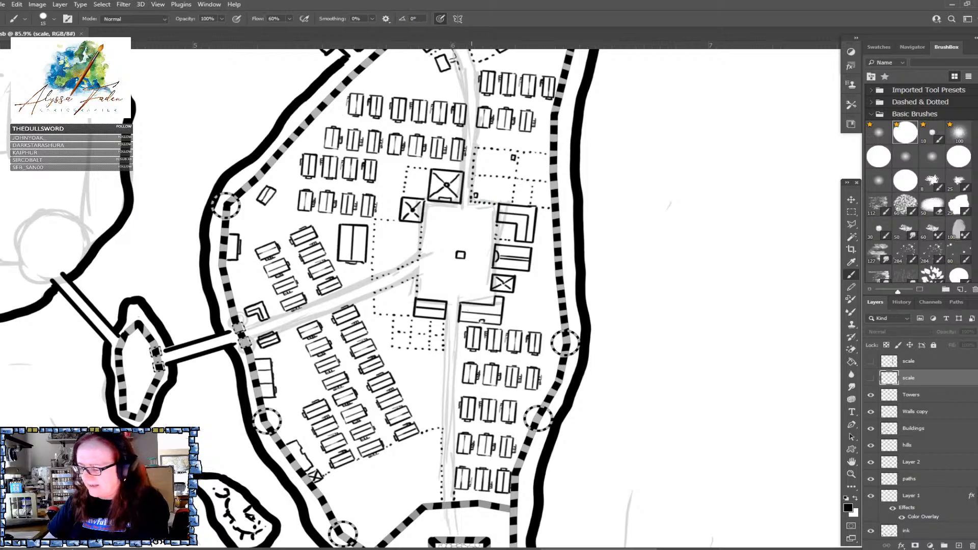
left_click(913, 428)
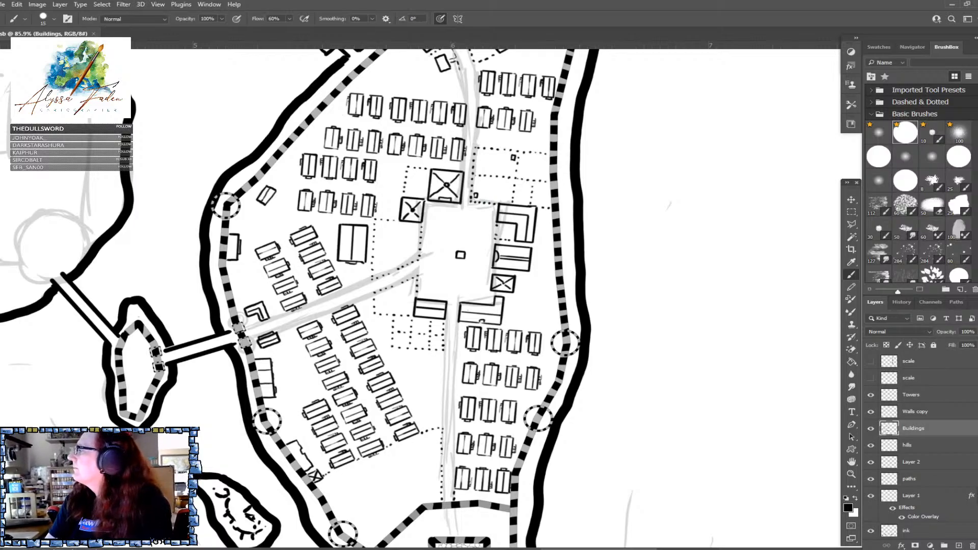
Ink a small irregular building against the island's inner wall near the round tower, with a tiny rectangular building beside it
left_click_drag(548, 219, 550, 221)
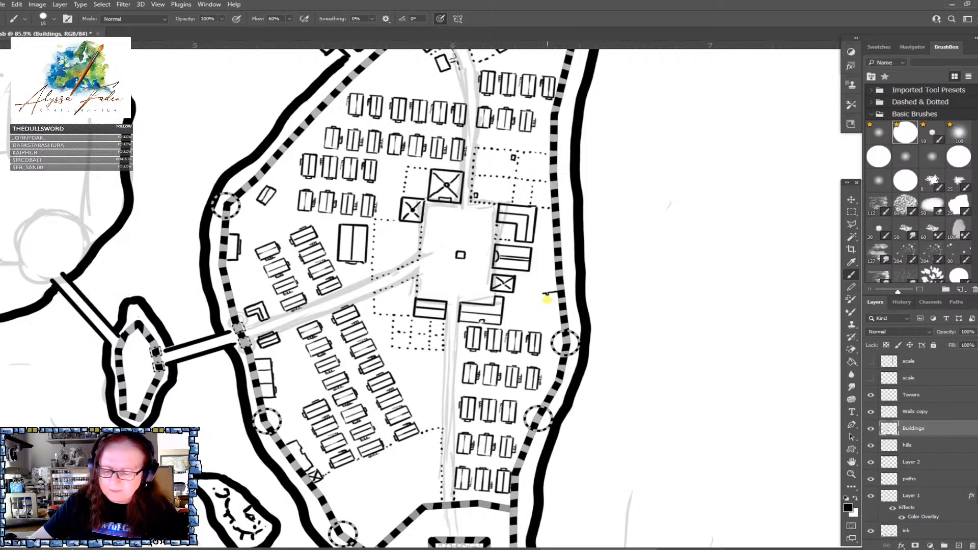
scroll(546, 300, "up", 5)
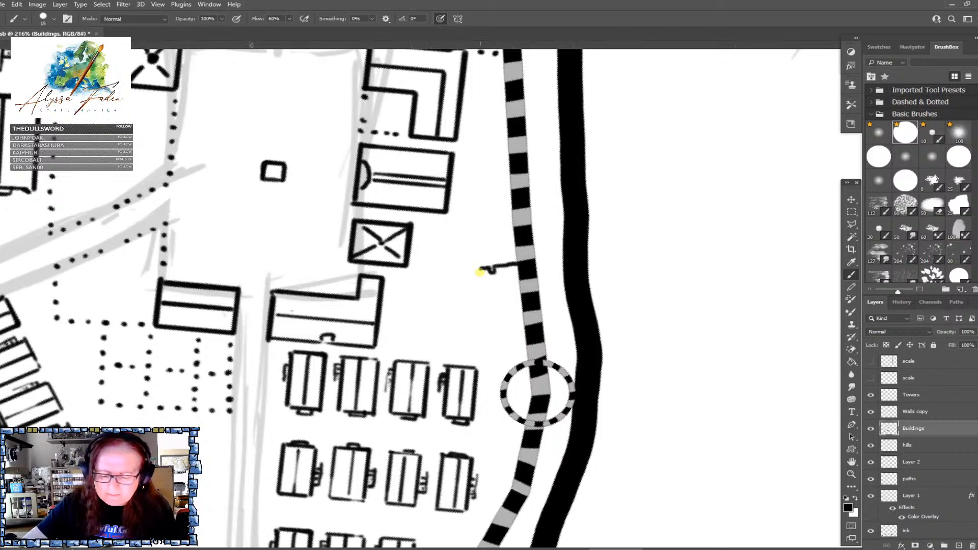
mouse_move(480, 269)
left_mouse_down()
mouse_move(504, 313)
mouse_move(521, 310)
mouse_move(505, 331)
mouse_move(513, 335)
mouse_move(514, 319)
mouse_move(506, 328)
left_mouse_up()
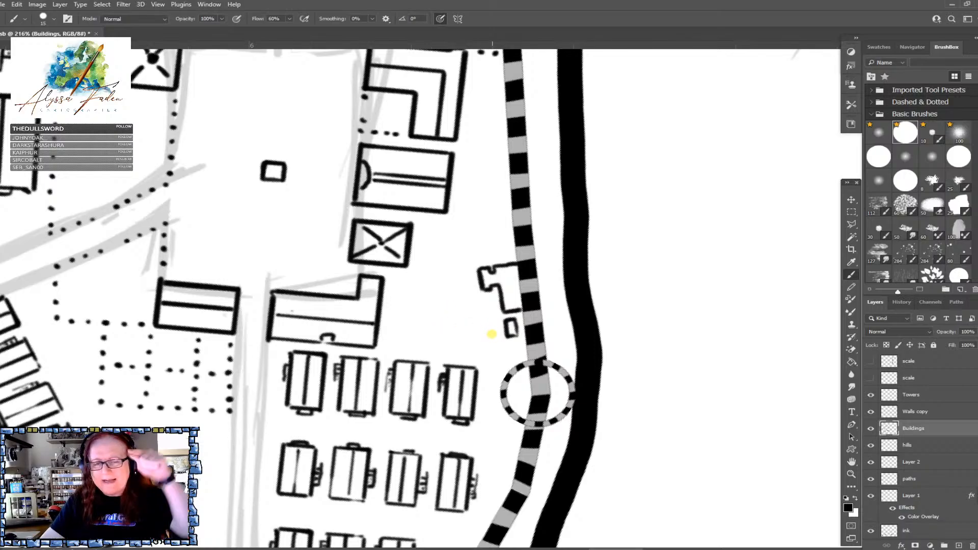
scroll(489, 333, "down", 2)
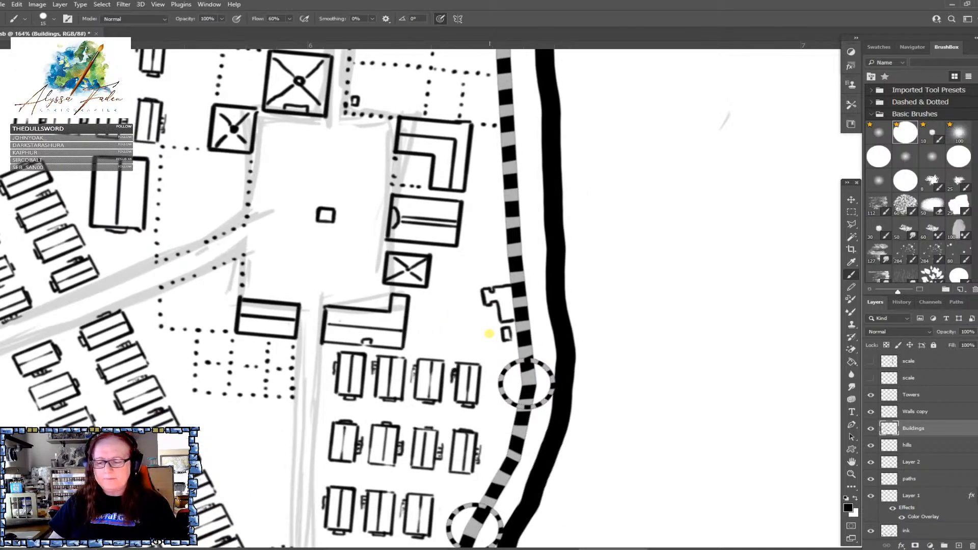
scroll(489, 334, "down", 1)
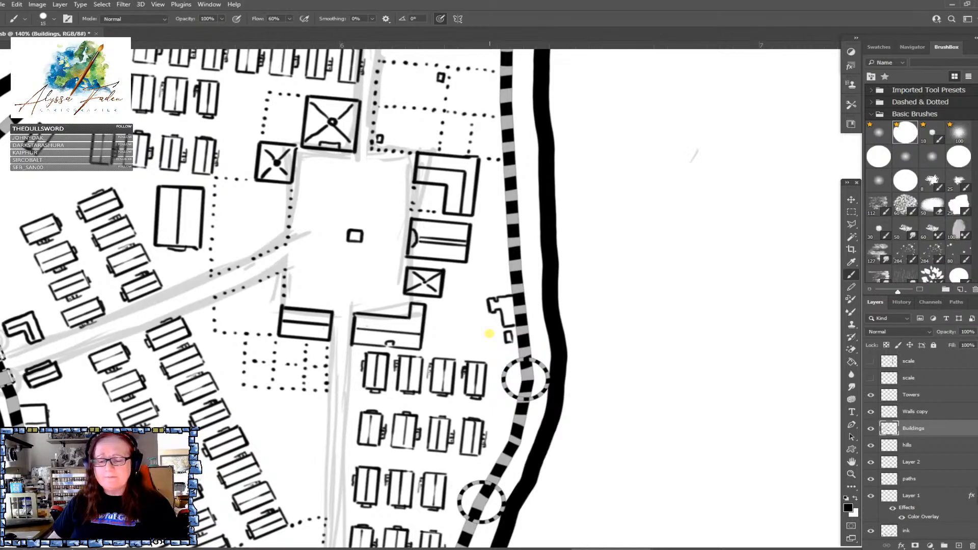
scroll(489, 334, "down", 1)
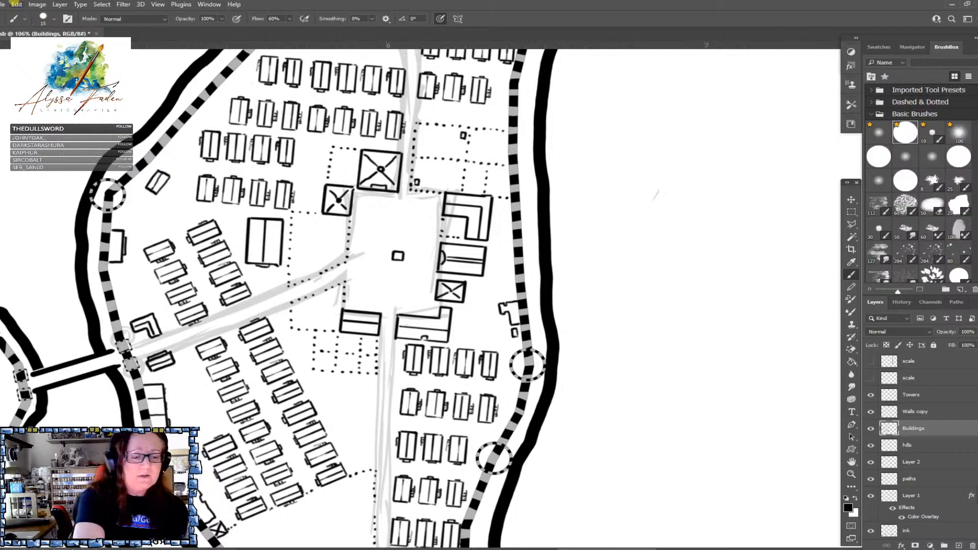
Enable Show Crosshair in Brush Tip in the cursor preferences and return to the Brush tool on the island
left_click(17, 4)
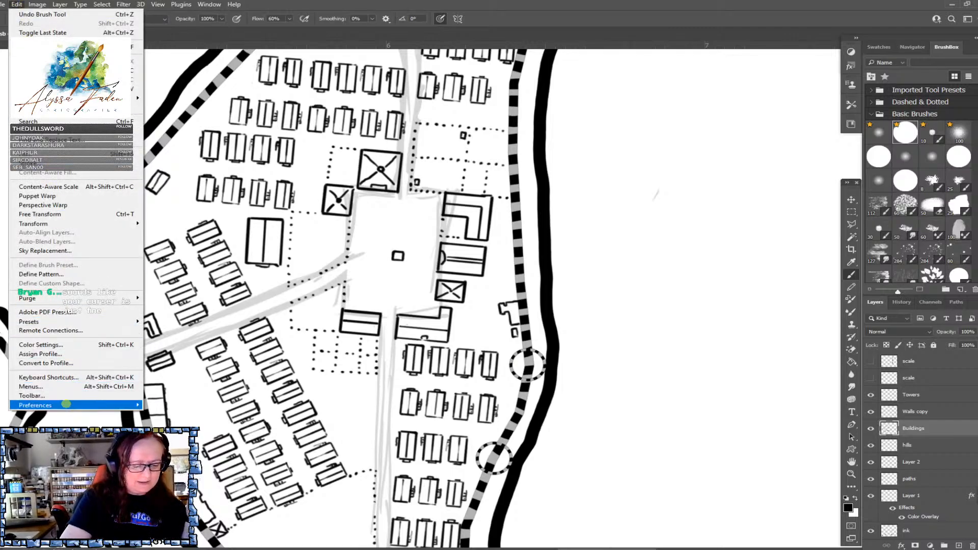
mouse_move(71, 405)
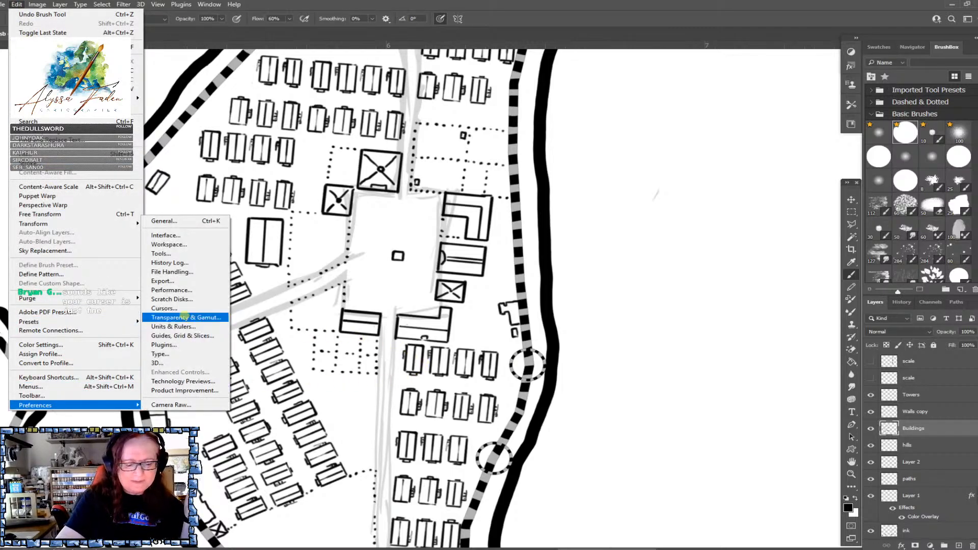
left_click(182, 309)
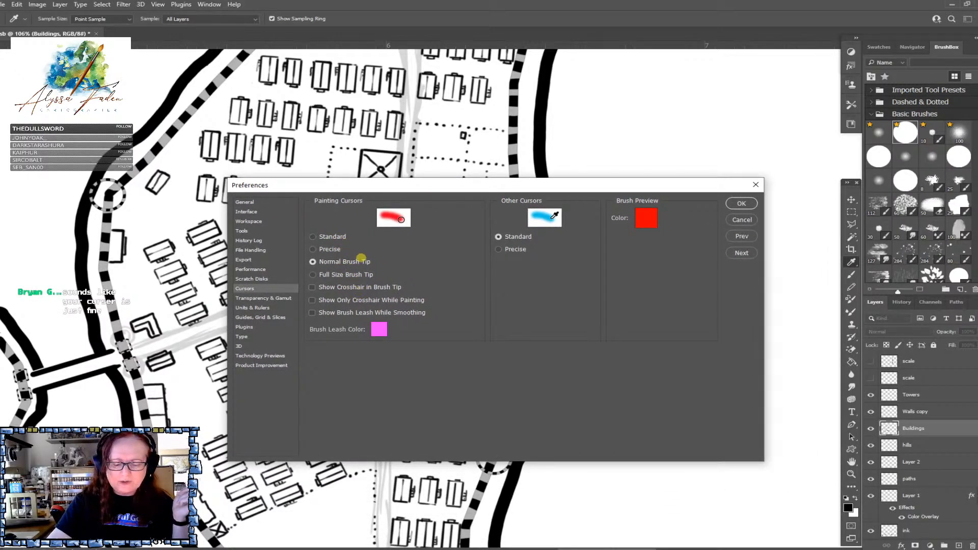
left_click(312, 286)
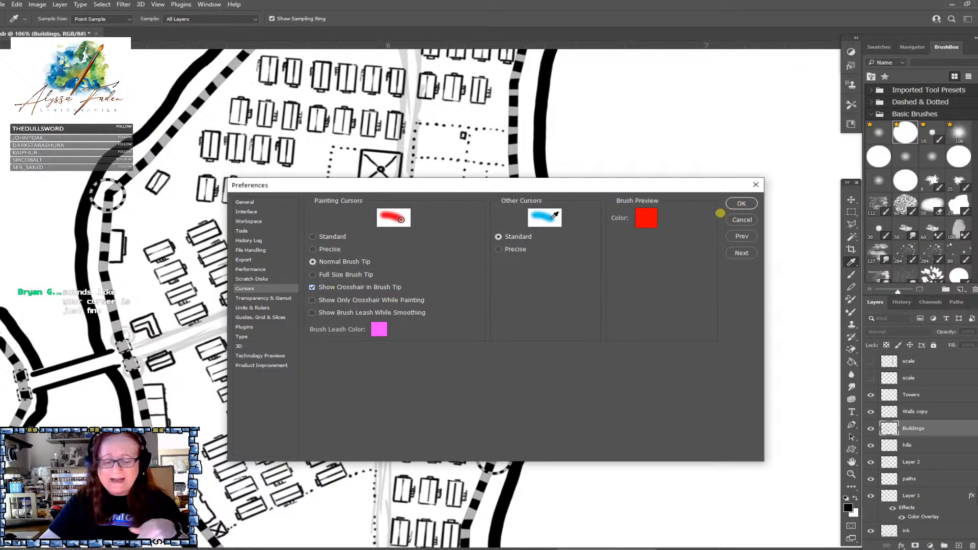
left_click(733, 203)
key("b")
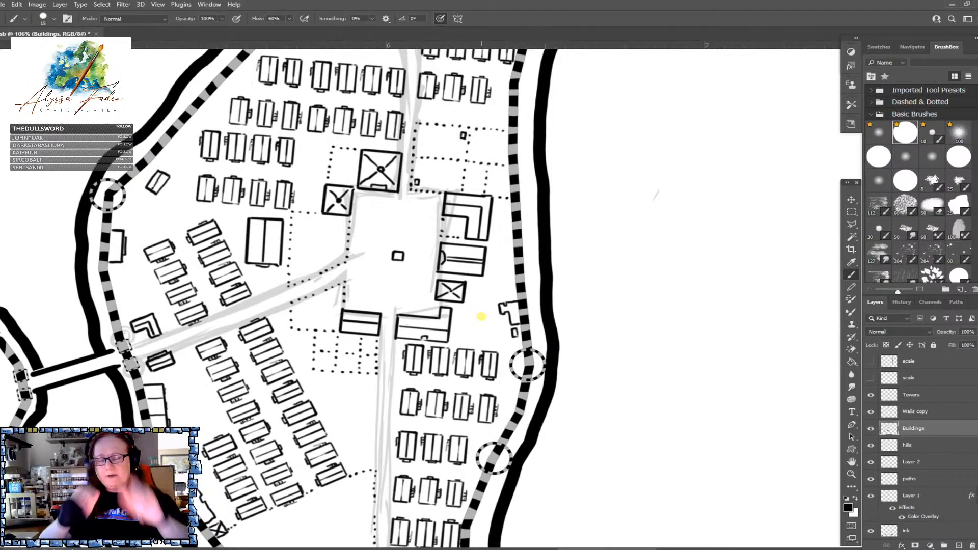
scroll(481, 316, "down", 5)
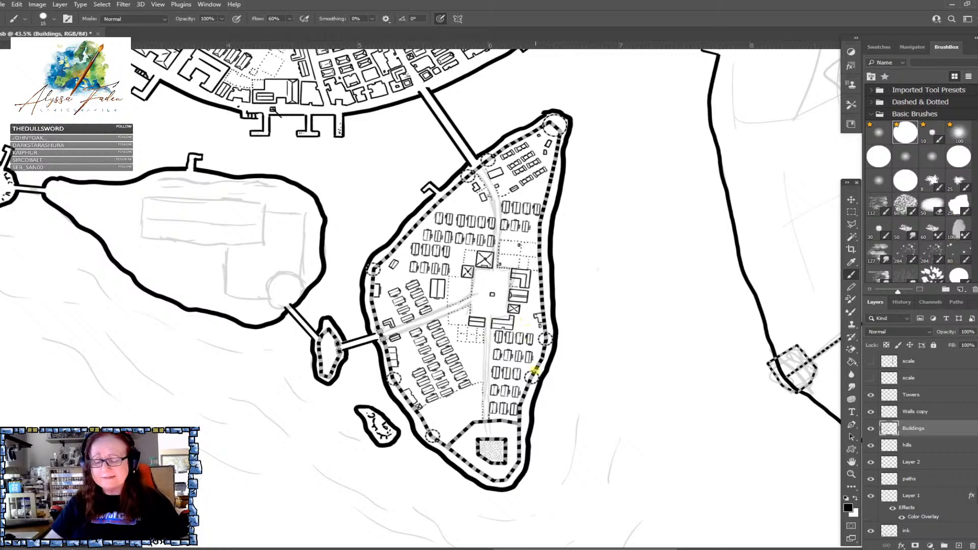
scroll(512, 360, "up", 3)
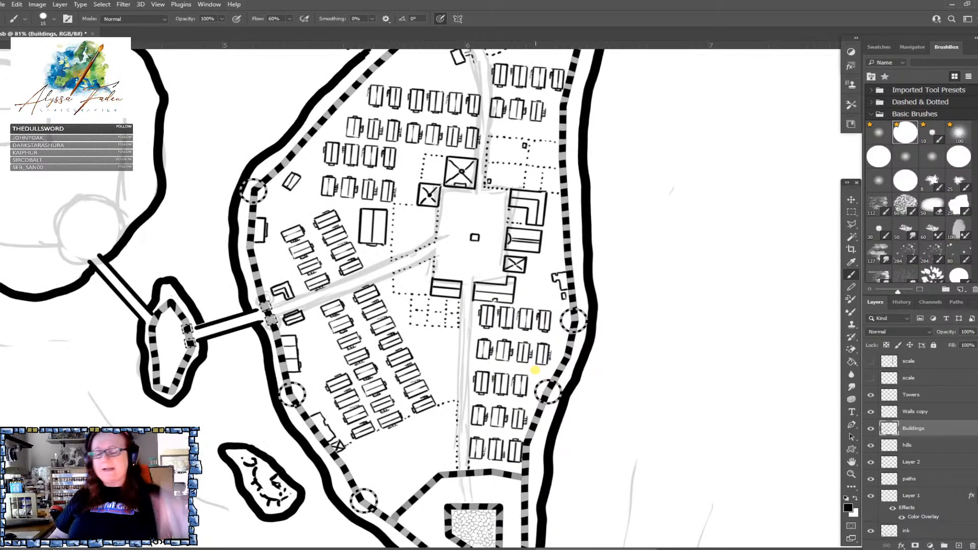
Ink a small square building with a dot in its centre beside the irregular building near the island's round tower
scroll(535, 370, "down", 2)
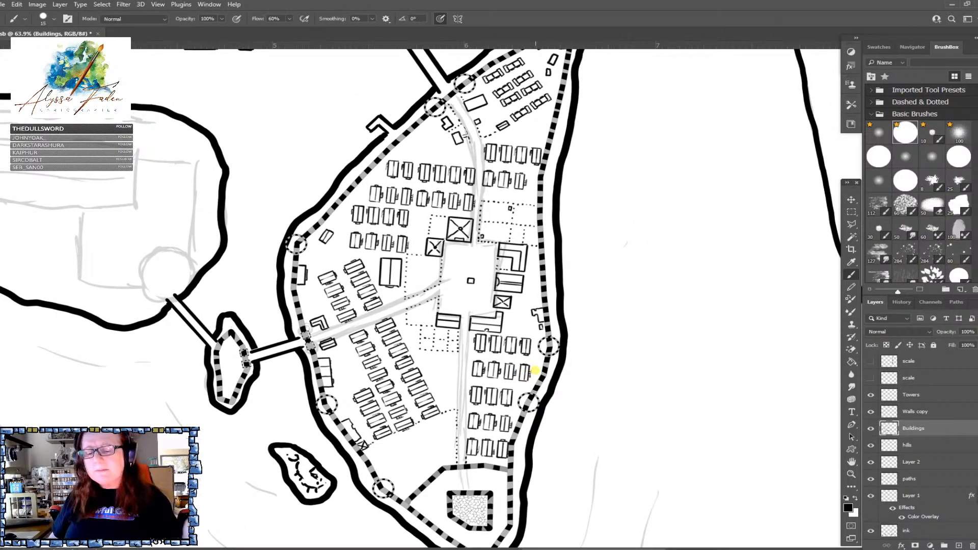
scroll(535, 371, "up", 1)
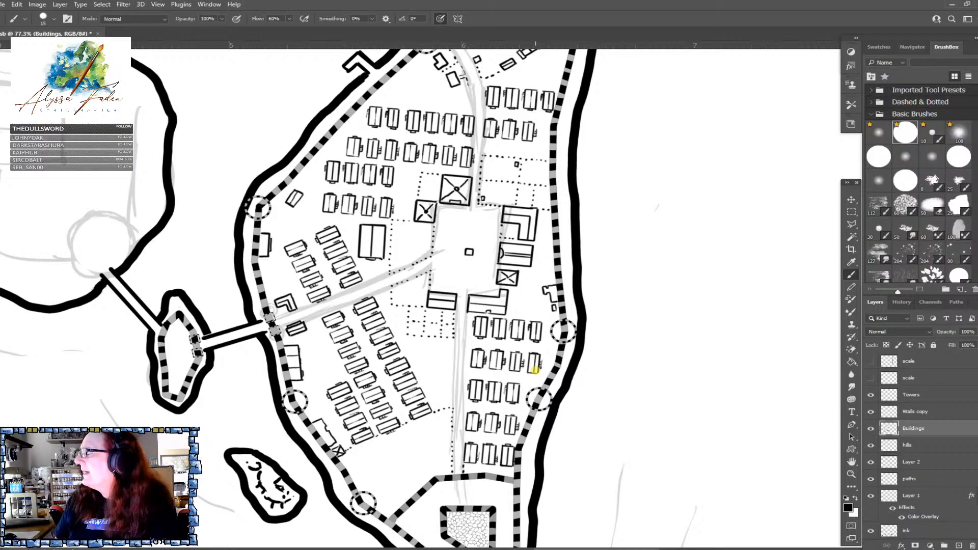
scroll(535, 370, "up", 2)
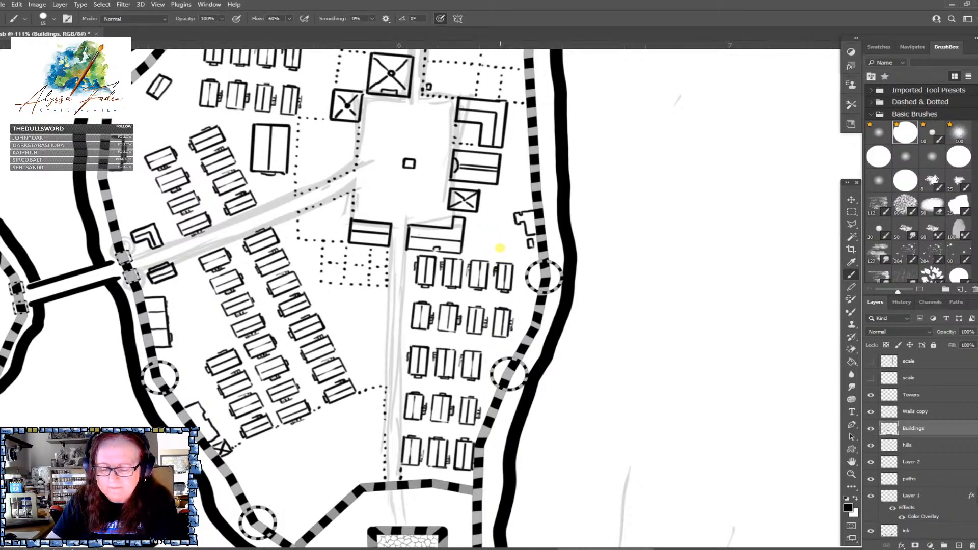
mouse_move(500, 246)
left_mouse_down()
mouse_move(510, 258)
mouse_move(514, 245)
mouse_move(501, 245)
left_mouse_up()
left_click(507, 250)
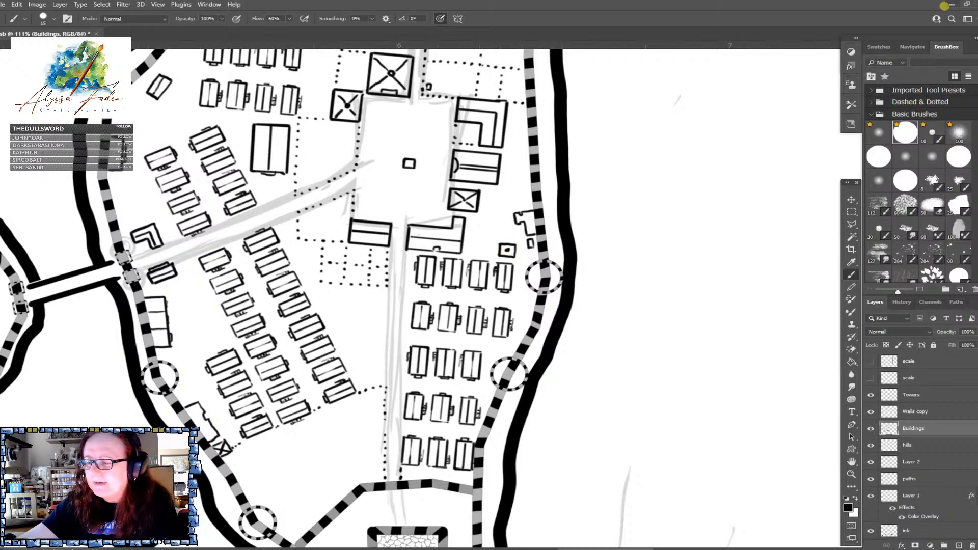
left_click(946, 5)
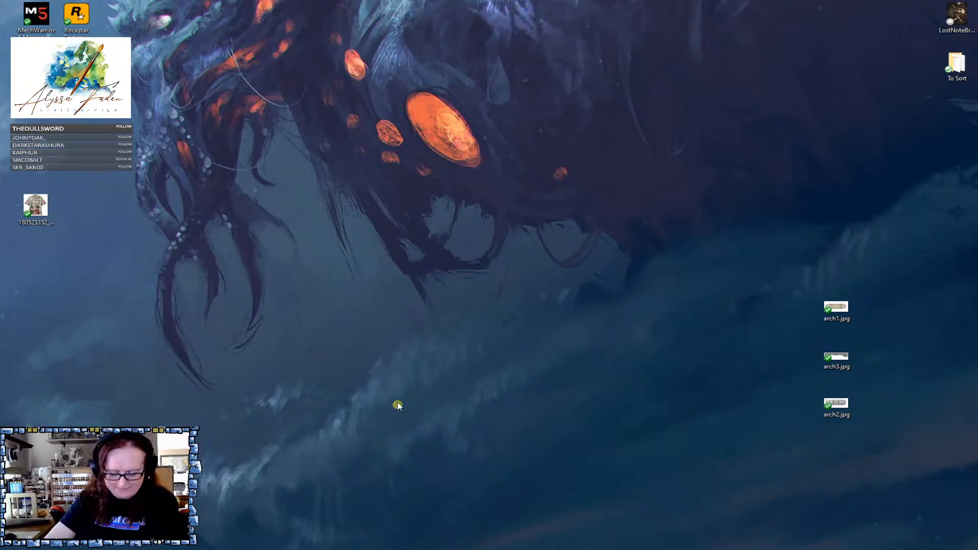
left_click(392, 549)
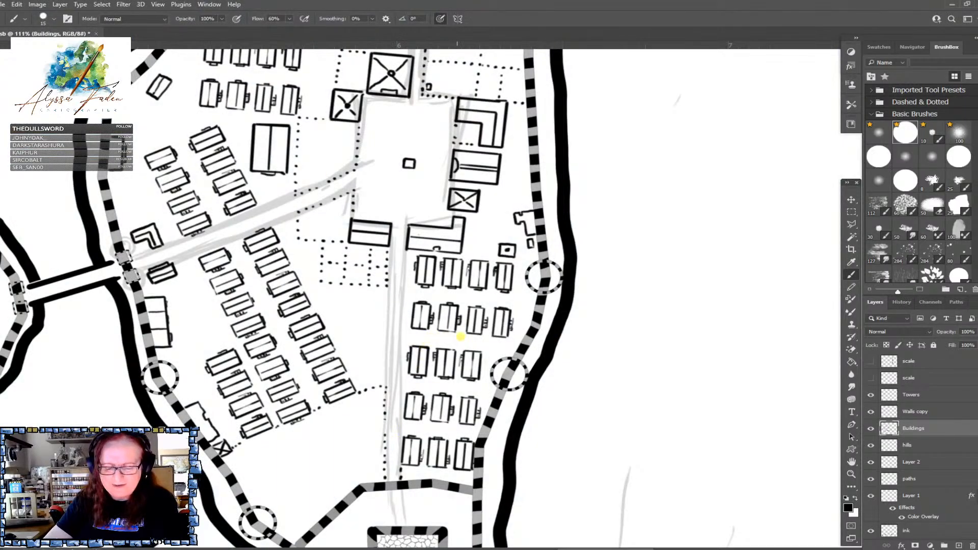
scroll(487, 363, "down", 3)
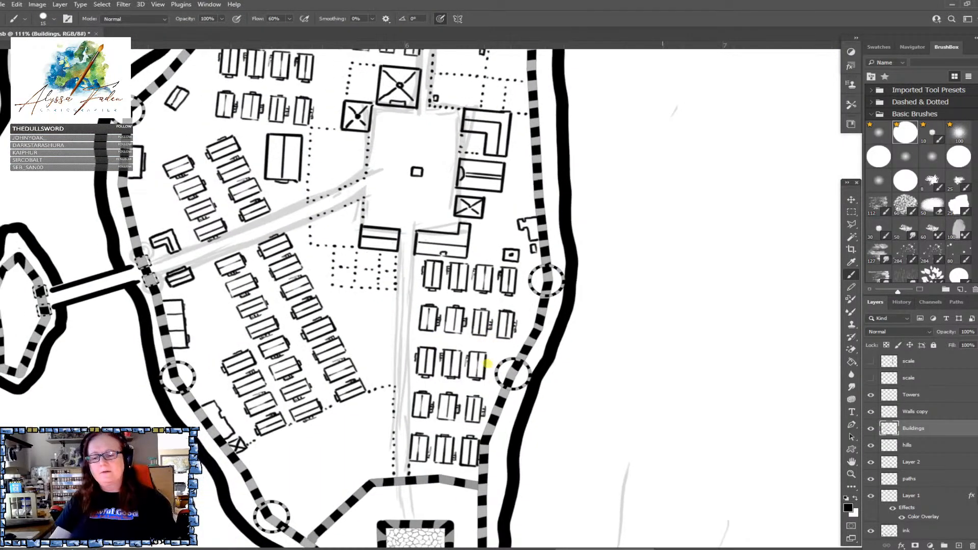
scroll(487, 363, "up", 2)
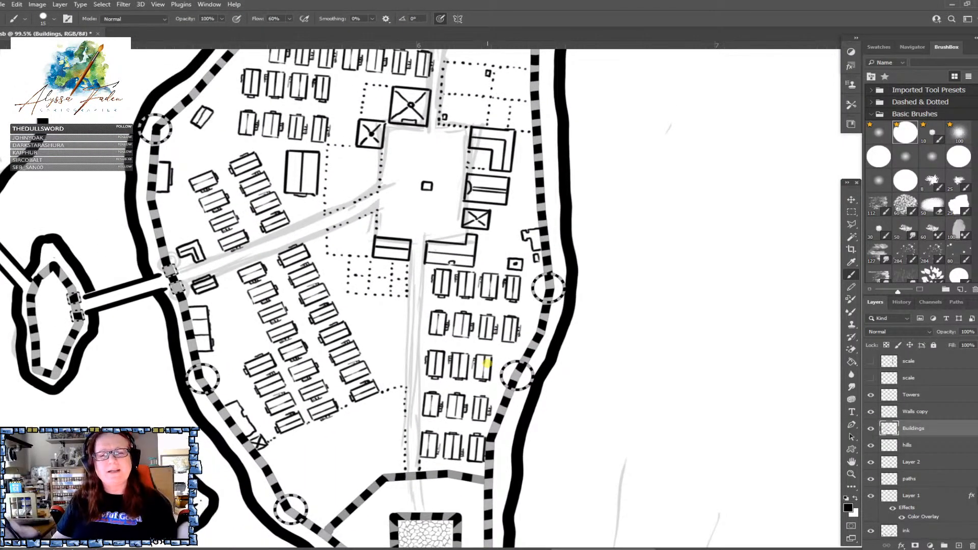
scroll(487, 363, "down", 4)
scroll(487, 363, "up", 2)
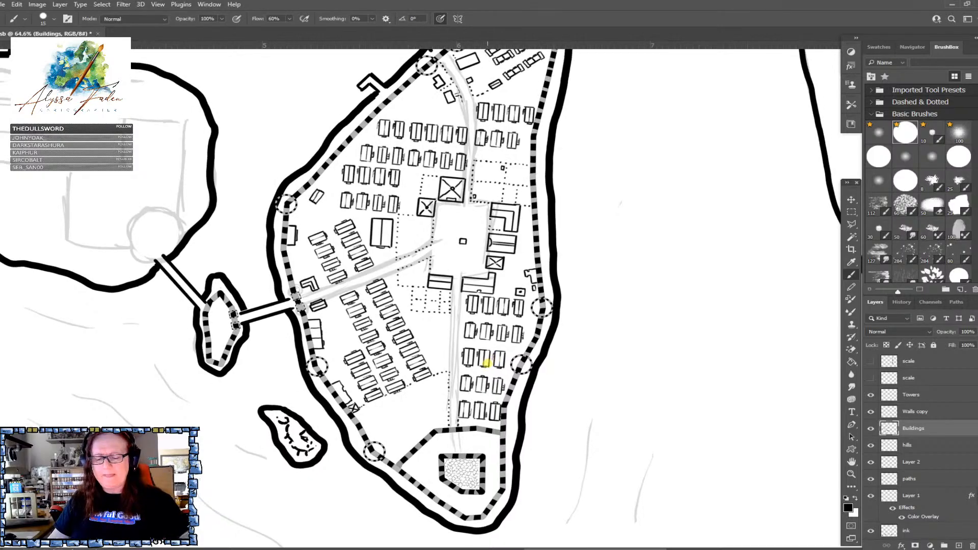
scroll(487, 363, "down", 2)
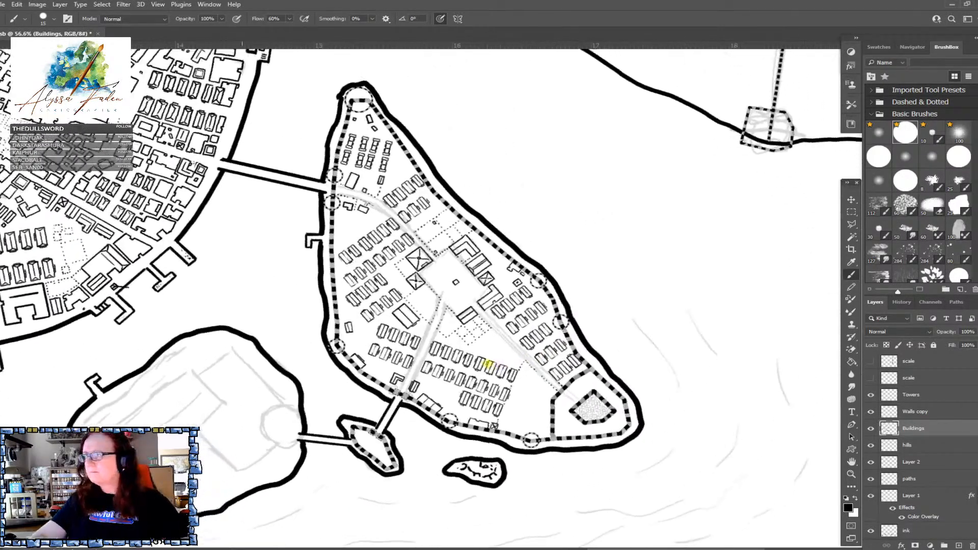
scroll(487, 363, "up", 4)
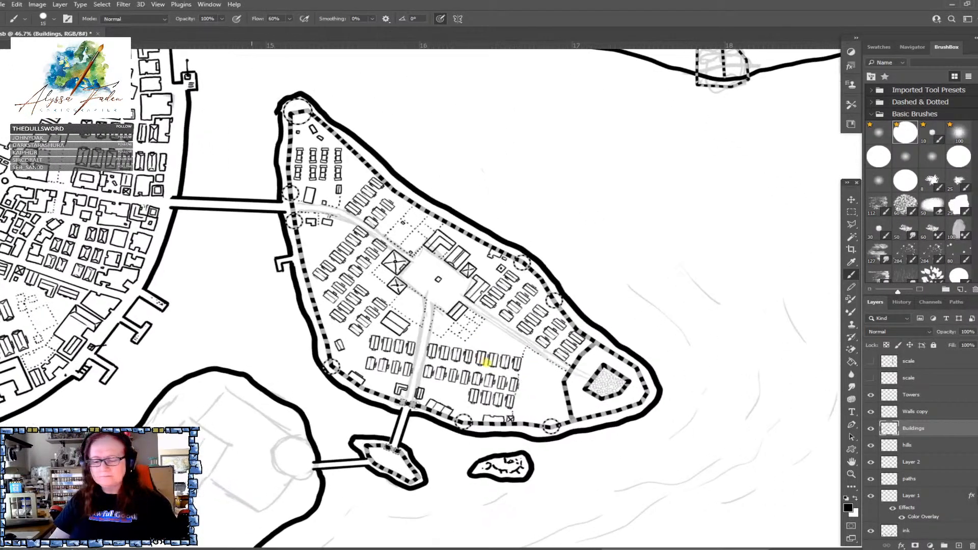
scroll(487, 363, "down", 1)
Ink a row of four tiny buildings between the island's inner wall and the large buildings beside the central square
scroll(488, 363, "up", 4)
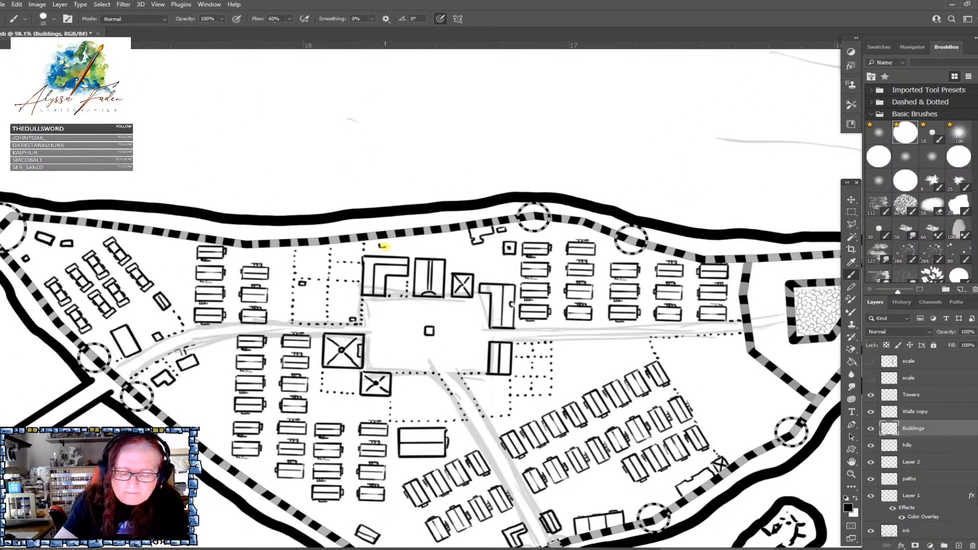
left_click_drag(380, 246, 386, 244)
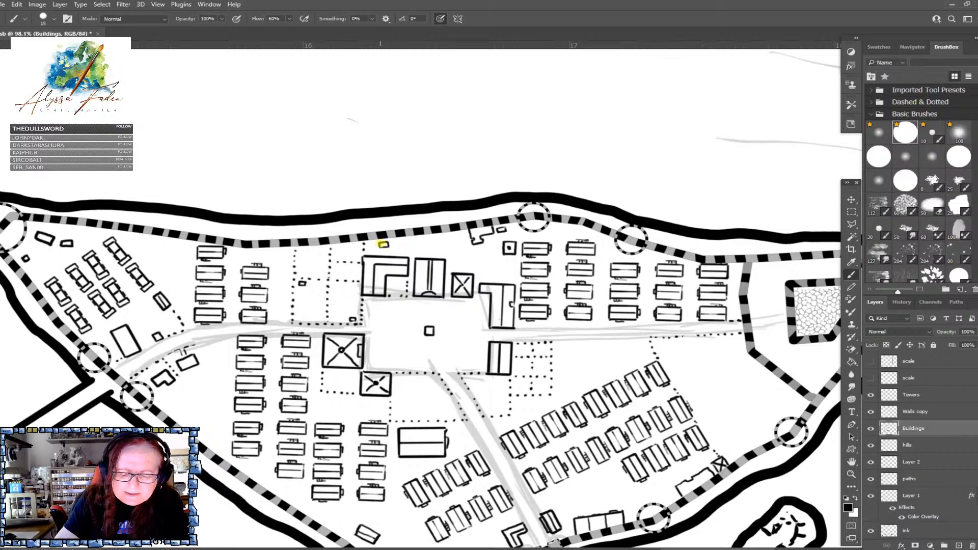
mouse_move(418, 242)
left_mouse_down()
mouse_move(431, 241)
mouse_move(423, 239)
left_mouse_up()
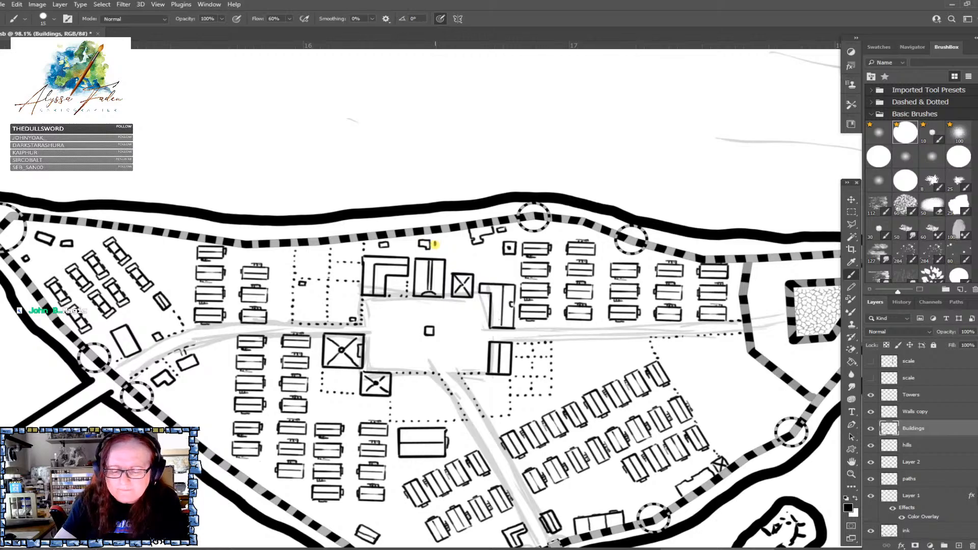
left_click_drag(440, 248, 442, 245)
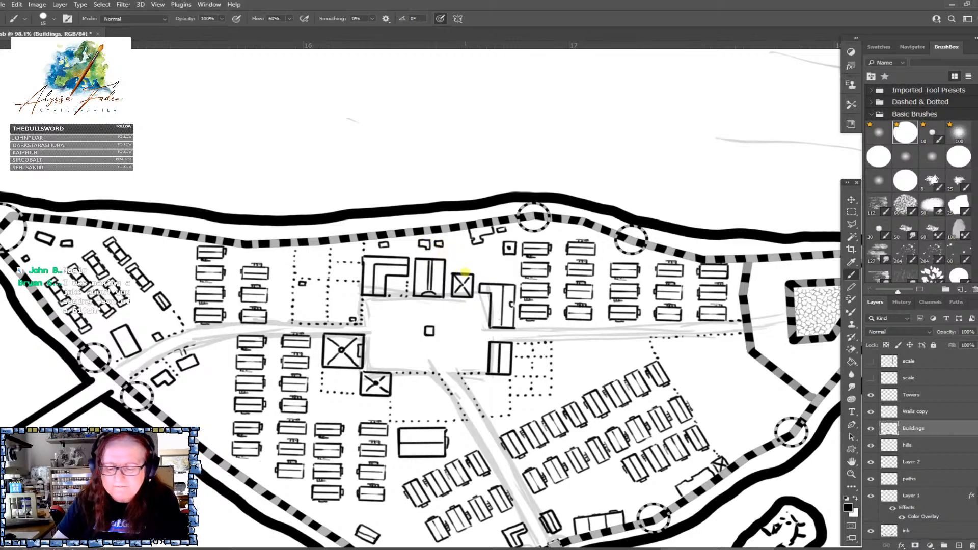
left_click_drag(453, 243, 459, 246)
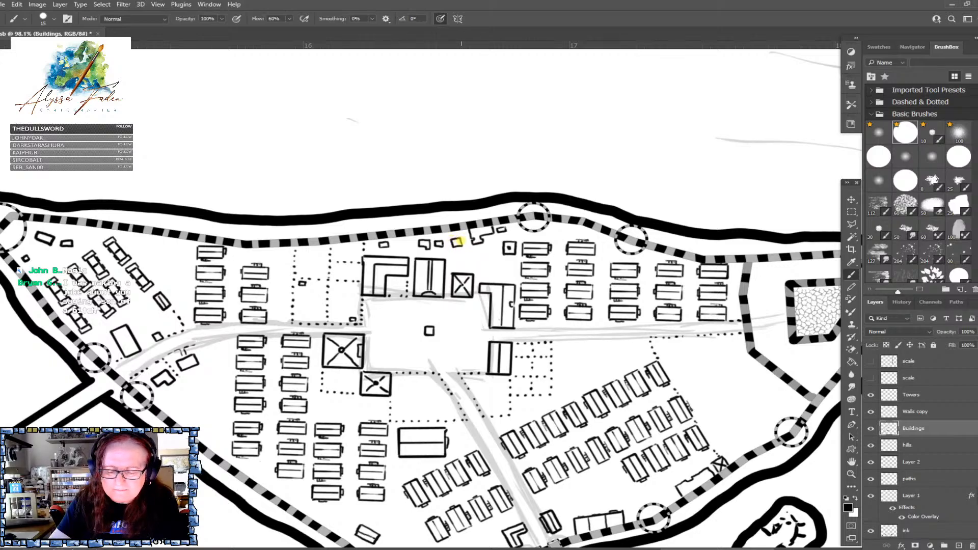
scroll(481, 315, "down", 3)
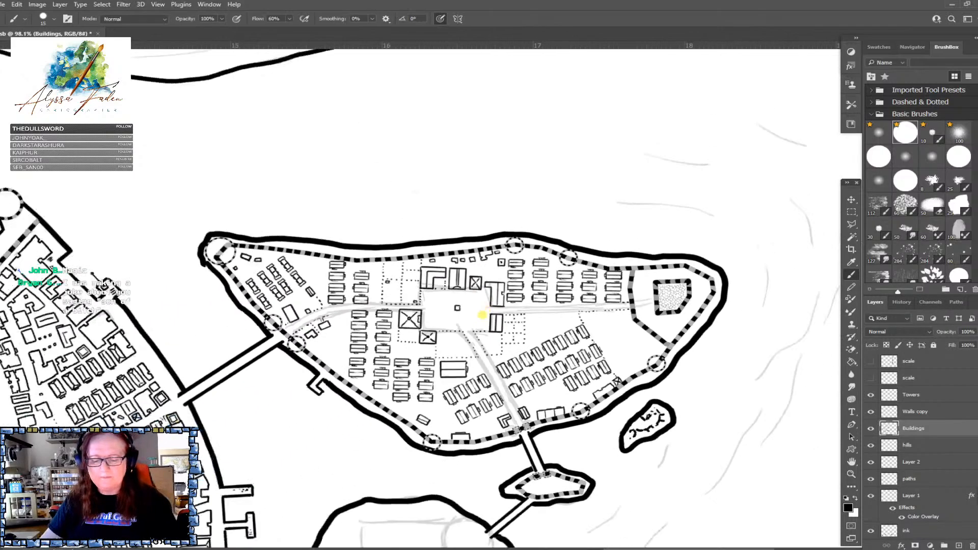
scroll(481, 314, "up", 1)
scroll(482, 314, "down", 2)
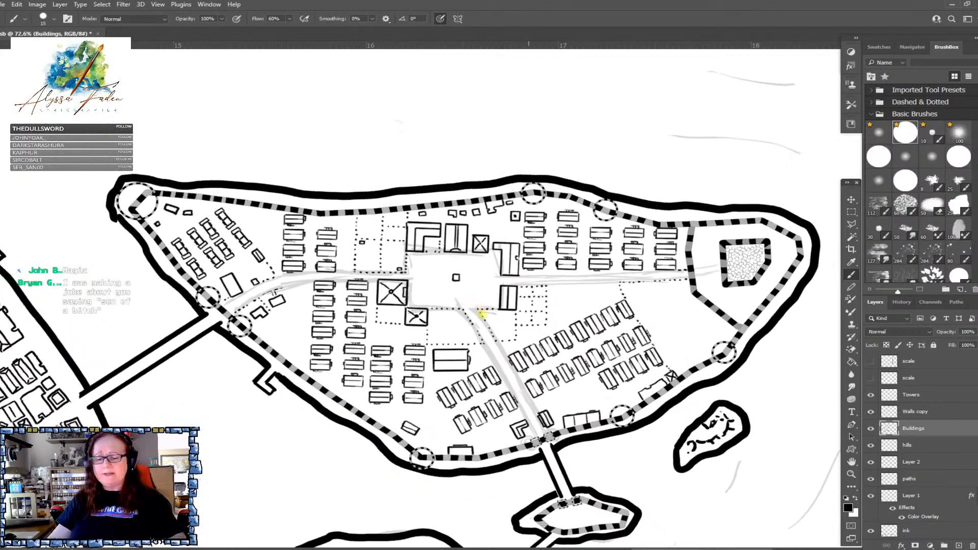
scroll(482, 314, "down", 3)
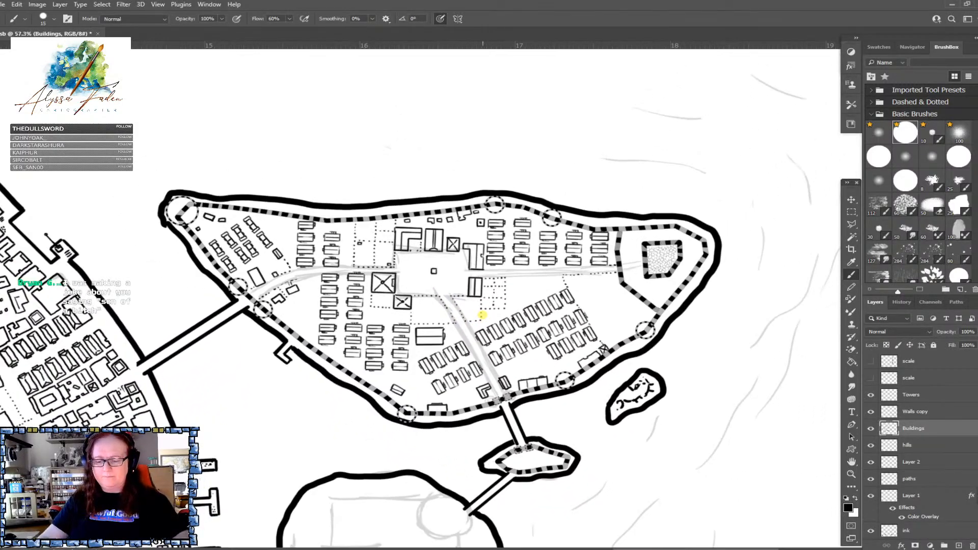
Ink four rectangular building outlines in a two-by-two block on the empty plot near the cobbled keep's wall
scroll(482, 314, "up", 4)
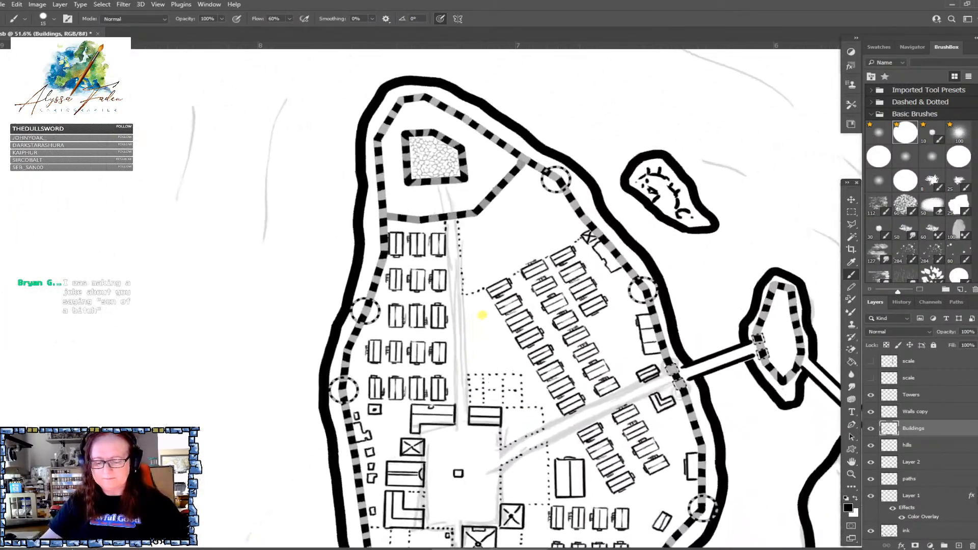
scroll(482, 314, "up", 1)
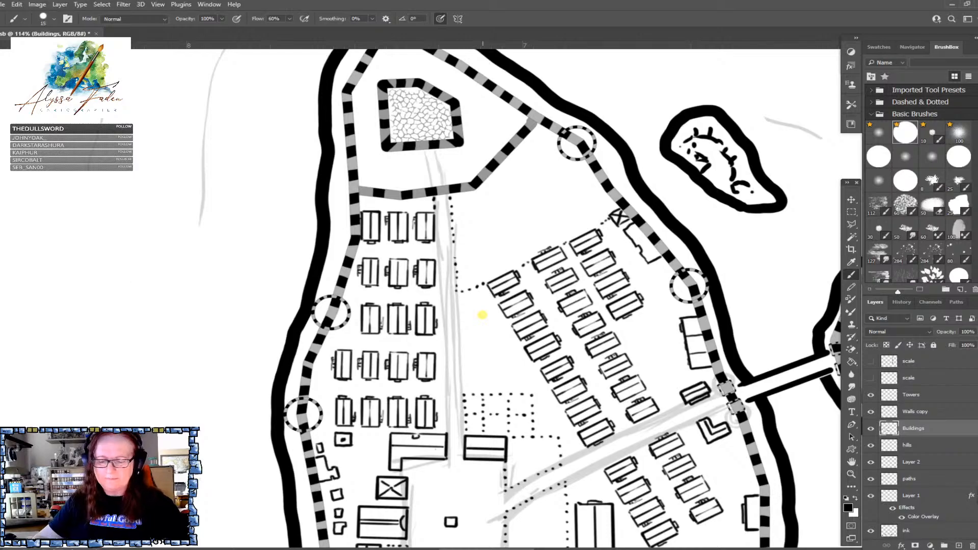
scroll(482, 315, "down", 1)
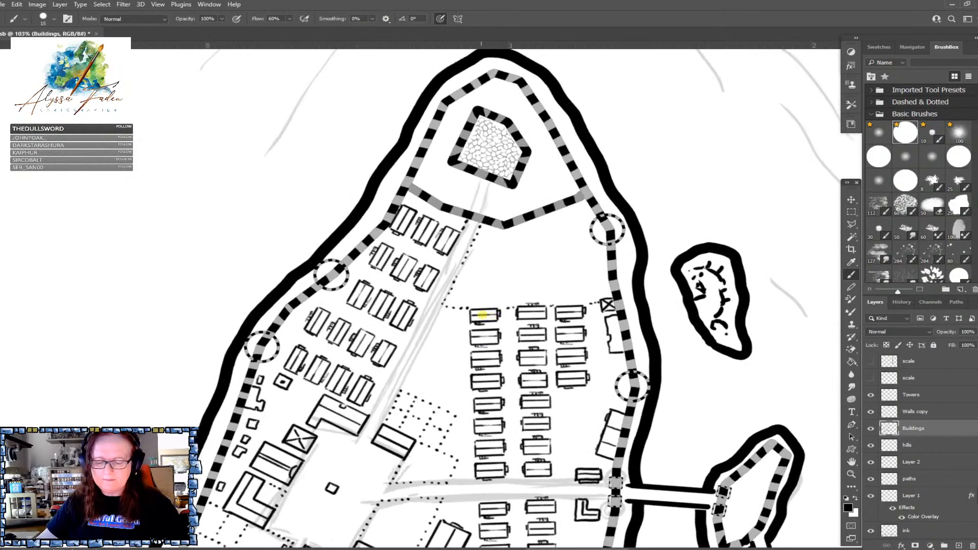
scroll(482, 315, "up", 1)
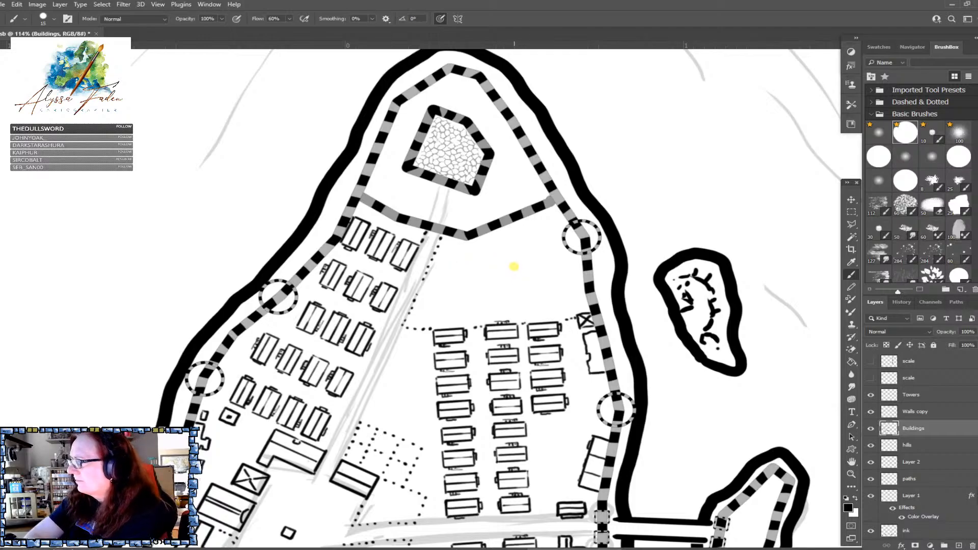
key("shift")
mouse_move(457, 255)
left_mouse_down()
mouse_move(489, 257)
mouse_move(487, 267)
mouse_move(456, 268)
mouse_move(459, 258)
mouse_move(532, 267)
mouse_move(530, 255)
mouse_move(499, 256)
left_mouse_up()
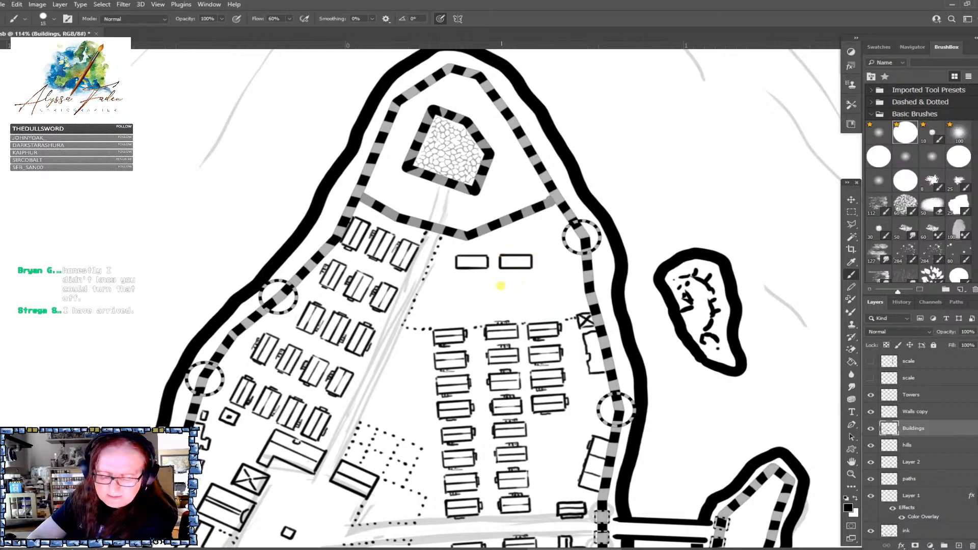
mouse_move(500, 283)
left_mouse_down()
mouse_move(532, 281)
mouse_move(531, 295)
mouse_move(455, 285)
mouse_move(455, 297)
mouse_move(488, 290)
left_mouse_up()
left_click(500, 283, "shift")
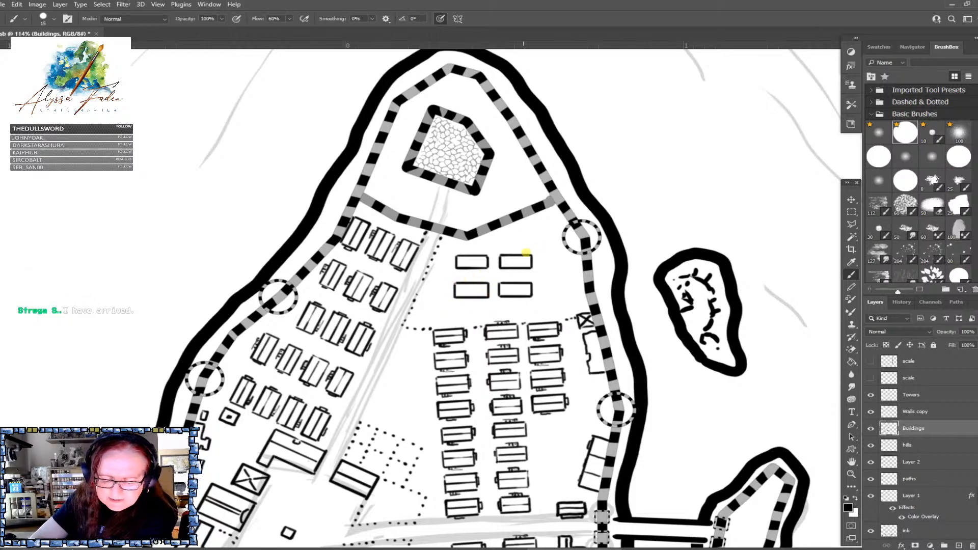
Add a small square annex to one of the four rectangular buildings and divide all four with crossing roof lines
key("shift")
mouse_move(474, 300)
left_mouse_down()
mouse_move(475, 315)
mouse_move(487, 315)
mouse_move(487, 298)
left_mouse_up()
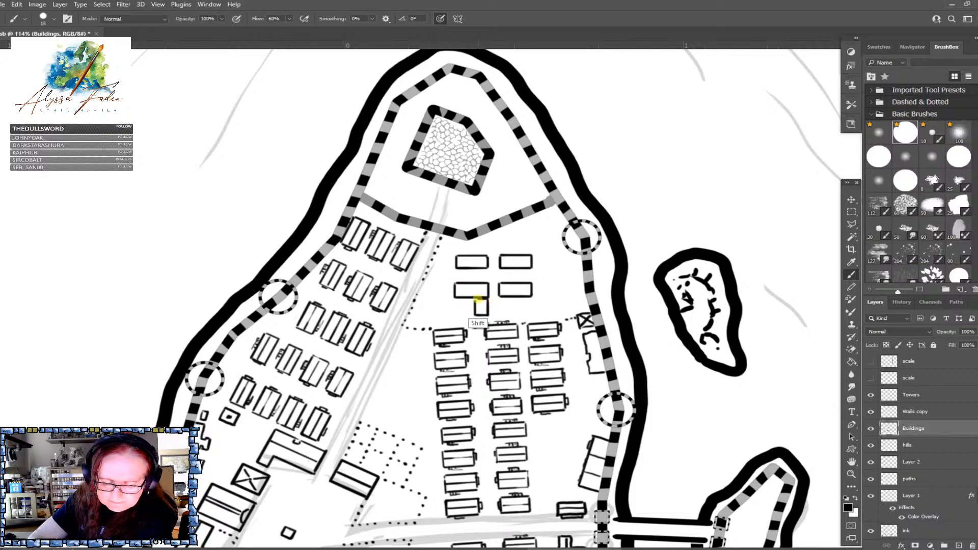
left_click_drag(456, 291, 488, 290)
mouse_move(458, 262)
left_mouse_down()
mouse_move(529, 261)
mouse_move(531, 290)
left_mouse_up()
mouse_move(516, 256)
left_mouse_down()
mouse_move(516, 268)
mouse_move(471, 264)
mouse_move(474, 295)
mouse_move(515, 297)
left_mouse_up()
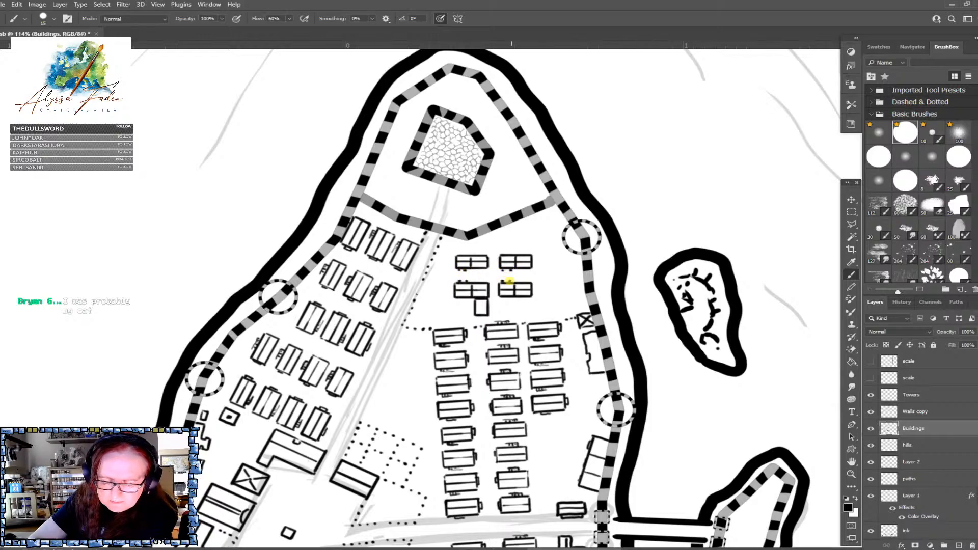
Surround the block with a narrow three-section building by the wall, an L-shaped building near the round tower and a small tilted square by the dotted path
mouse_move(556, 257)
left_mouse_down()
mouse_move(557, 297)
mouse_move(570, 256)
mouse_move(569, 286)
left_mouse_up()
left_click(570, 296, "shift")
left_click(556, 256, "shift")
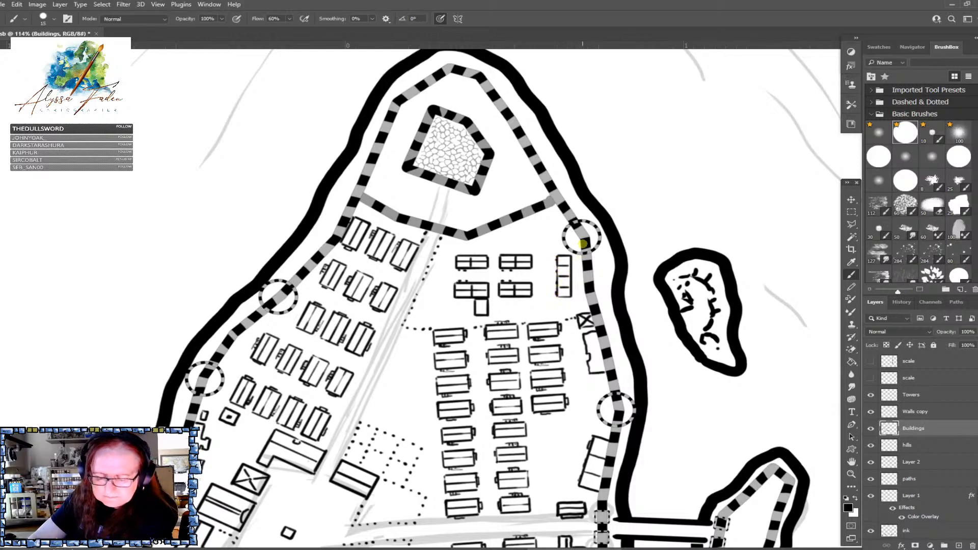
mouse_move(528, 226)
left_mouse_down()
mouse_move(542, 222)
mouse_move(529, 232)
mouse_move(545, 223)
mouse_move(550, 235)
mouse_move(539, 227)
left_mouse_up()
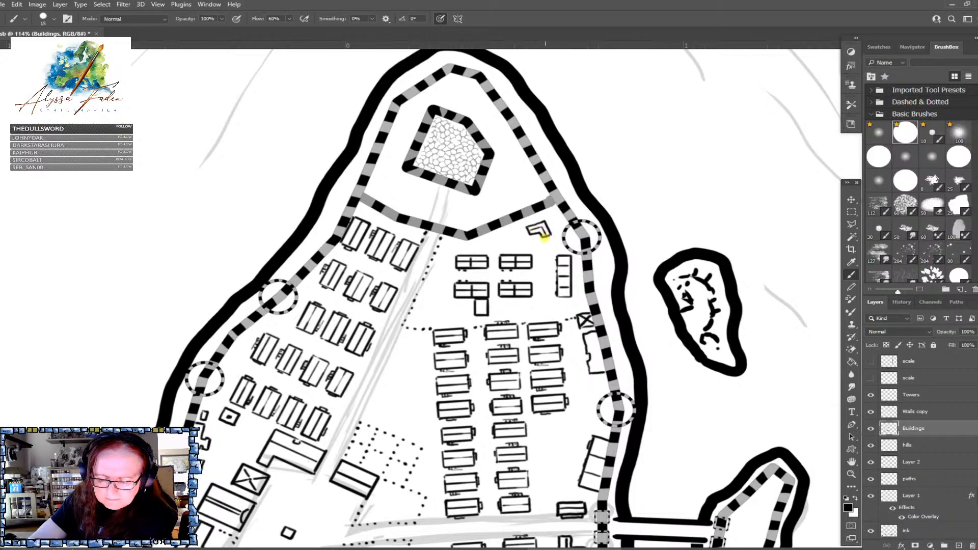
left_click_drag(423, 320, 421, 313)
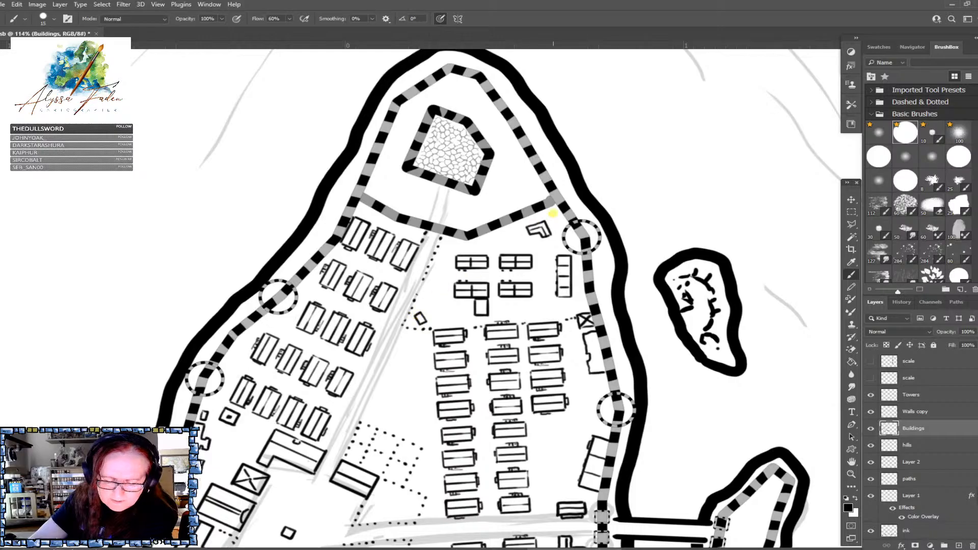
Save the city map document with the island's new buildings
scroll(536, 218, "down", 5)
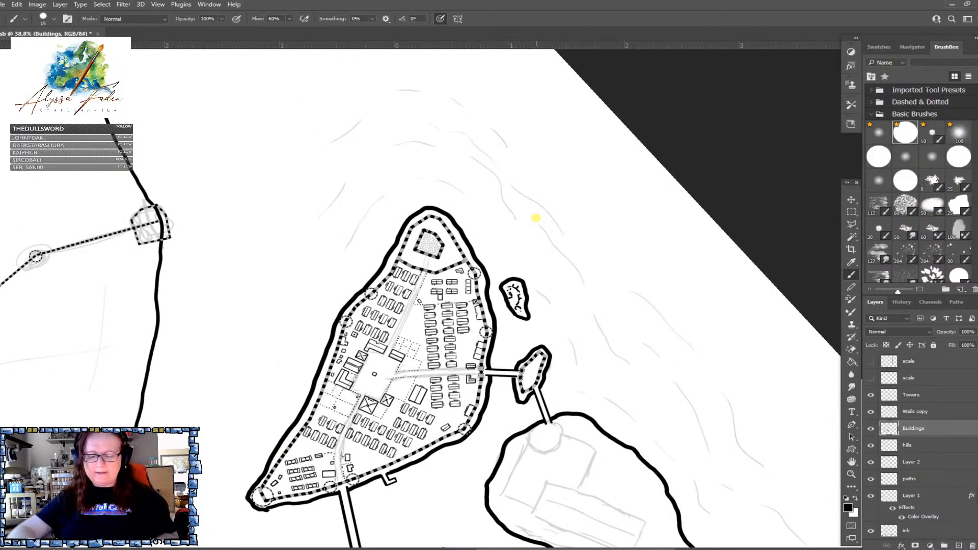
scroll(536, 218, "down", 2)
scroll(535, 218, "down", 3)
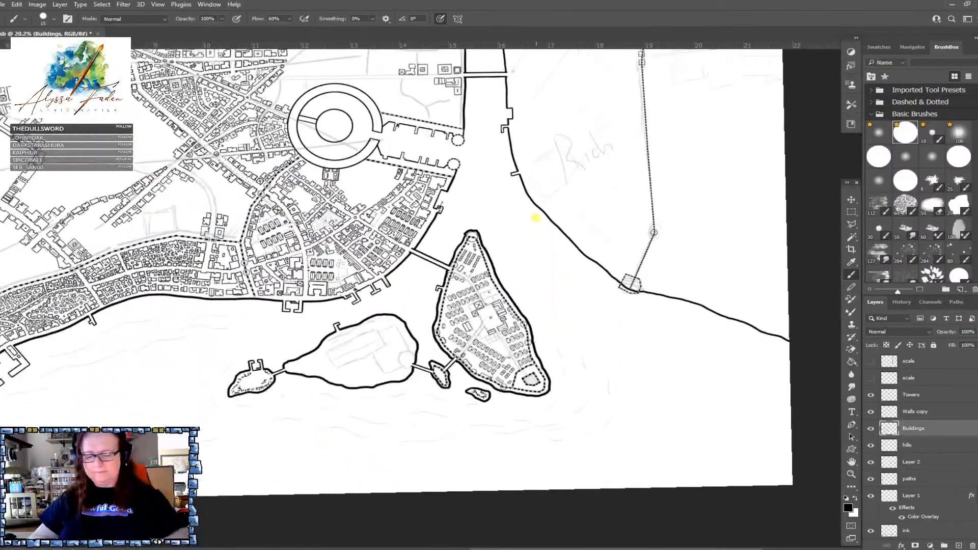
scroll(536, 218, "down", 3)
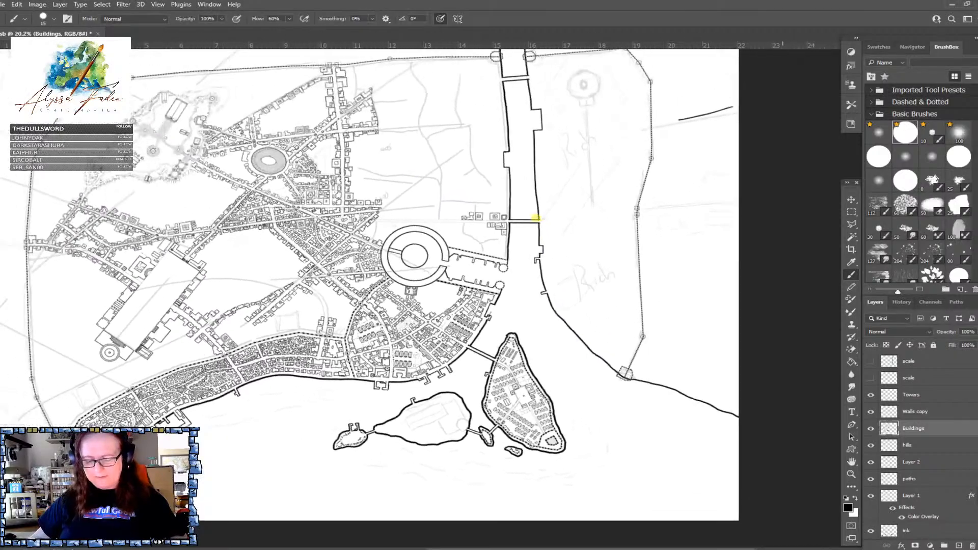
key("ctrl+s")
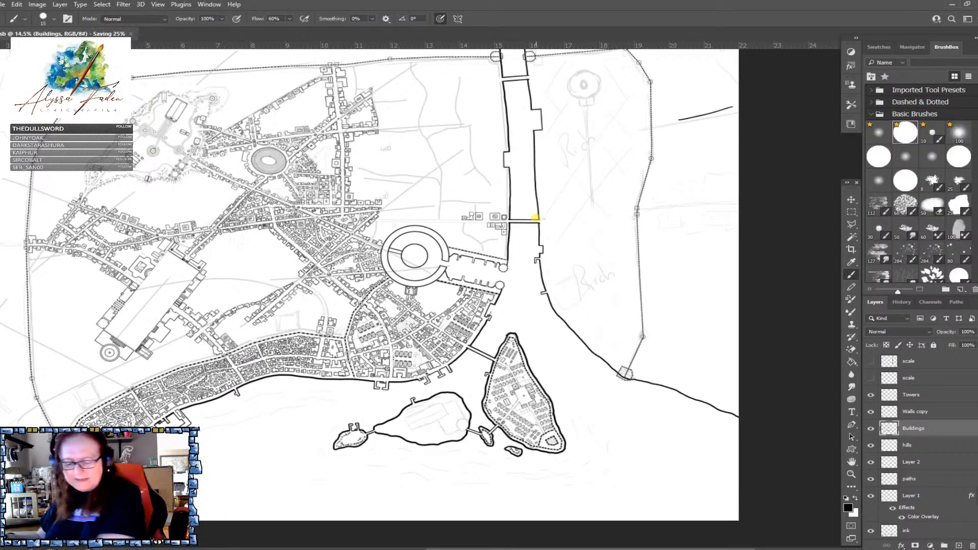
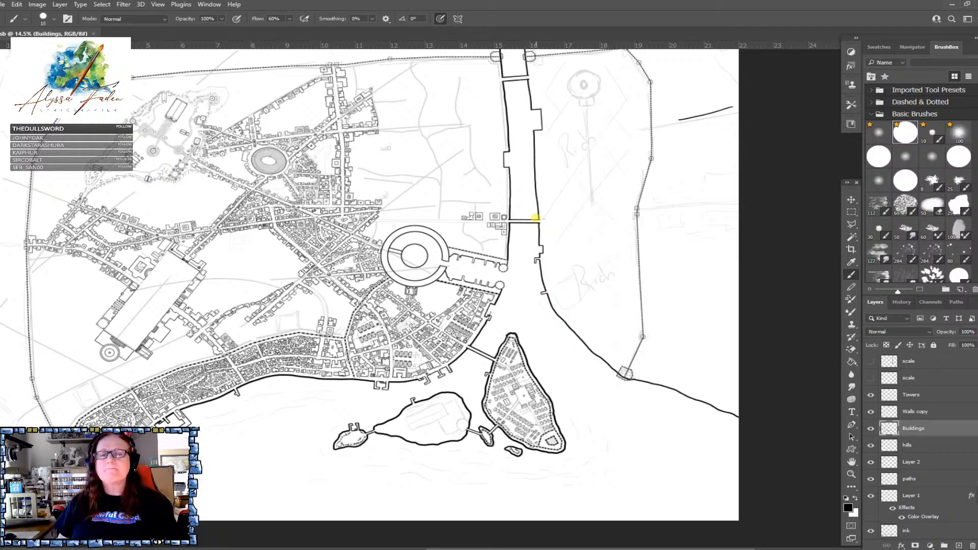
Make the paths layer active and set the foreground colour to light grey c4bdbd
scroll(535, 217, "up", 3)
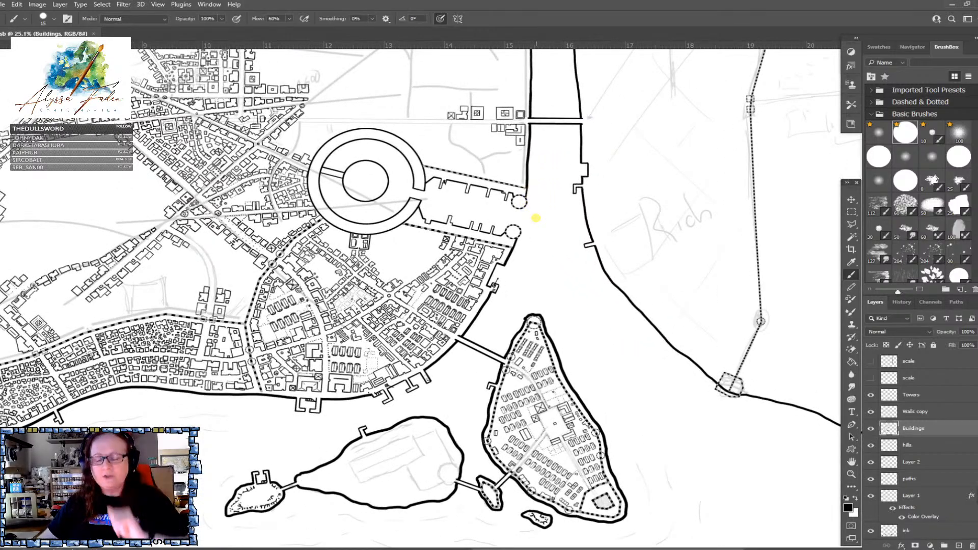
scroll(535, 218, "down", 3)
scroll(536, 217, "up", 1)
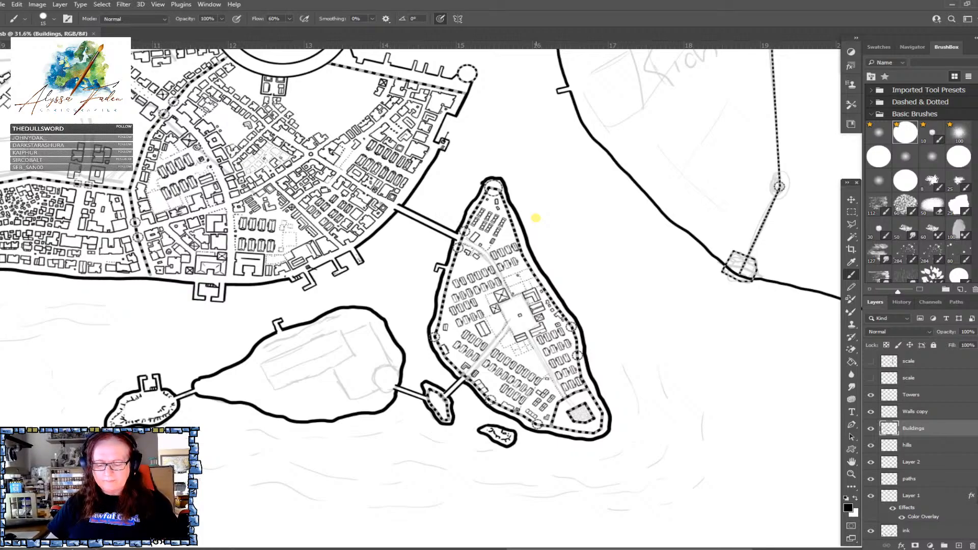
scroll(536, 218, "up", 3)
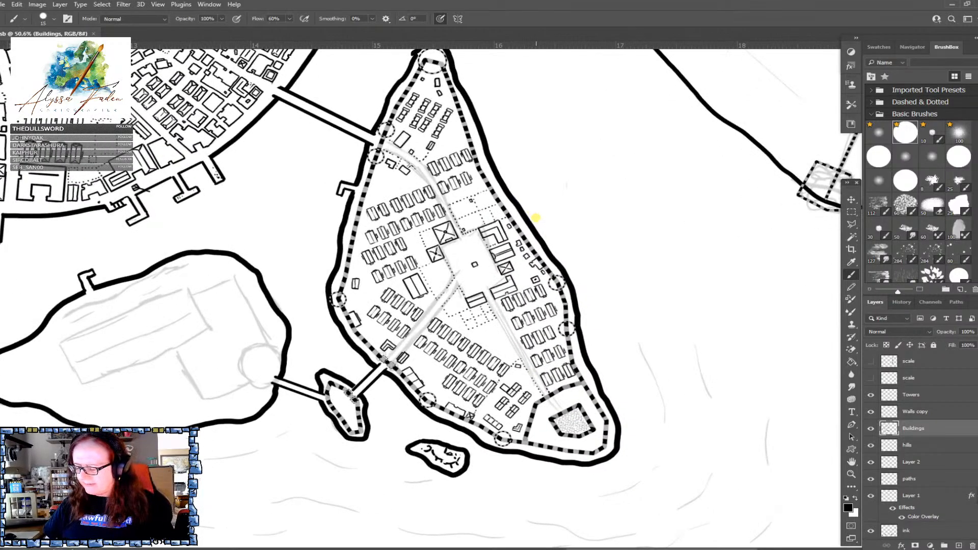
left_click(912, 478)
left_click(847, 507)
left_click(714, 402)
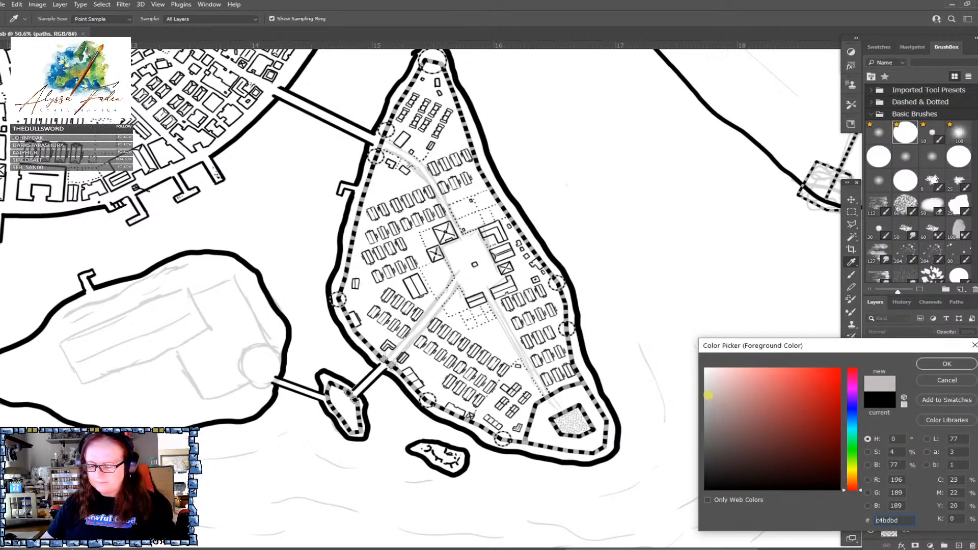
left_click(945, 363)
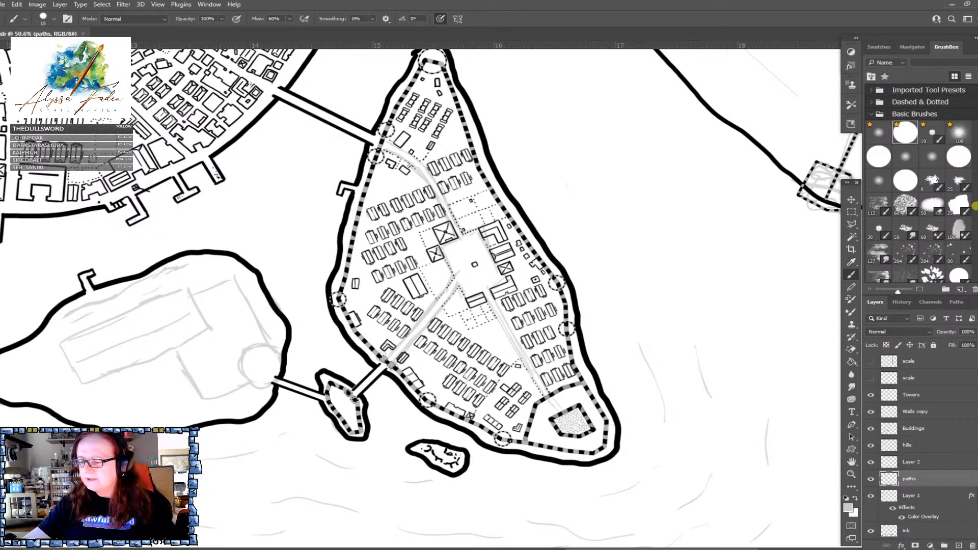
Choose a cobblestone brush from the Flagstones & Pavers set, test it on the empty water beside the island and undo the test stroke
scroll(974, 206, "down", 5)
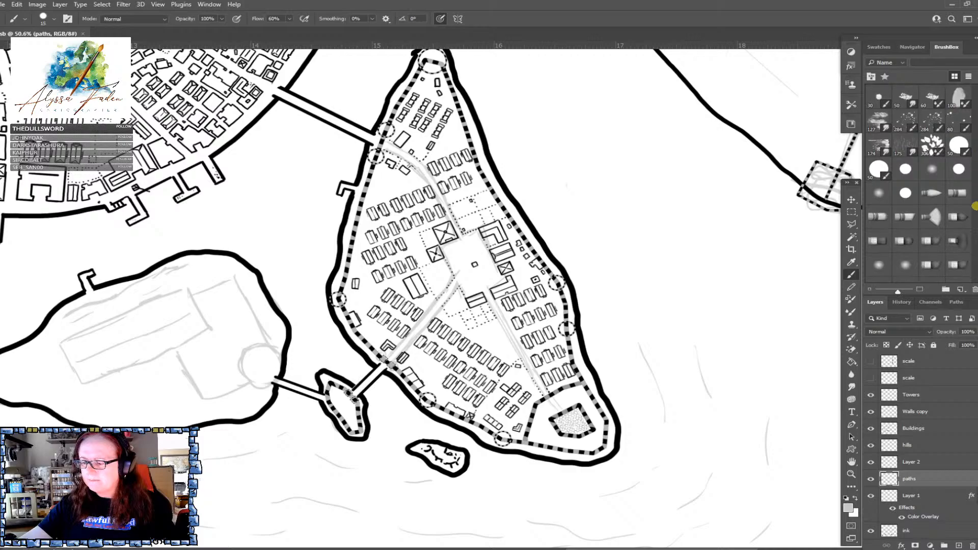
scroll(975, 205, "down", 5)
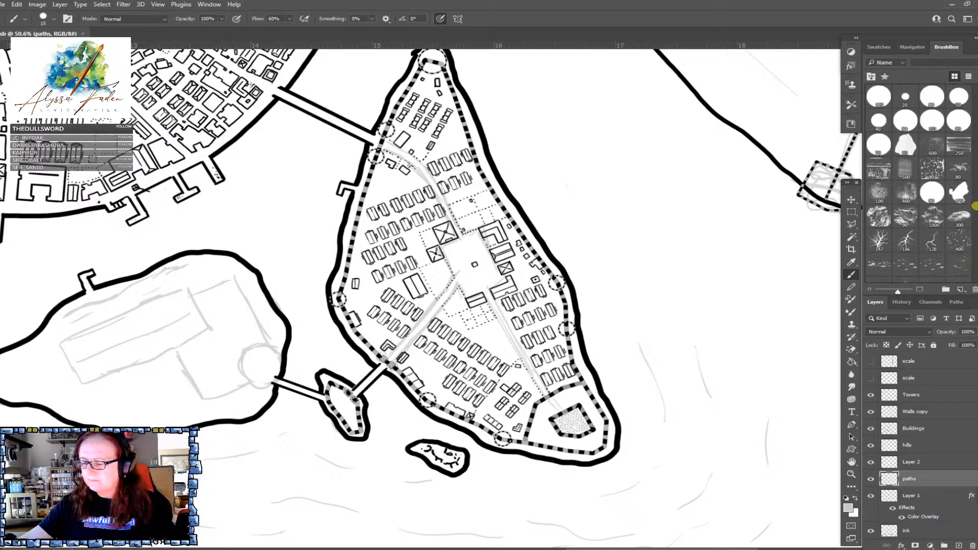
scroll(974, 206, "down", 10)
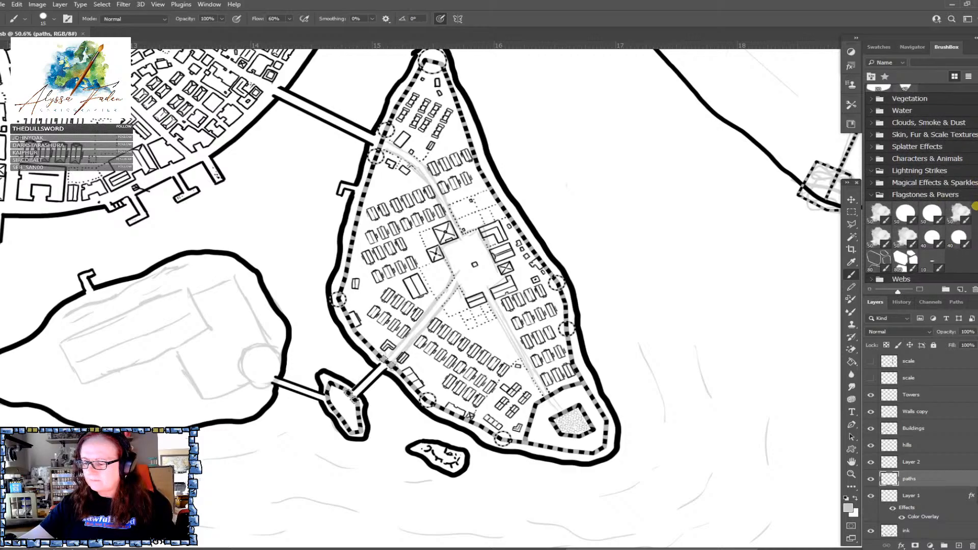
left_click(906, 216)
left_click_drag(634, 288, 677, 325)
key("ctrl+z")
Cobble the bridge from the mainland quay to the walled island's gate, and move the paths layer between ink and TRACE
scroll(677, 325, "up", 2)
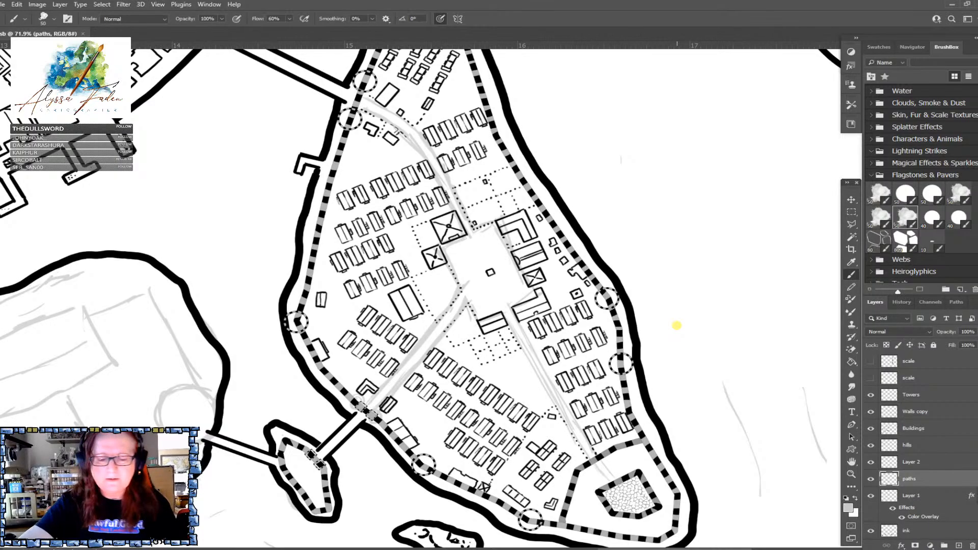
left_click_drag(352, 113, 421, 299)
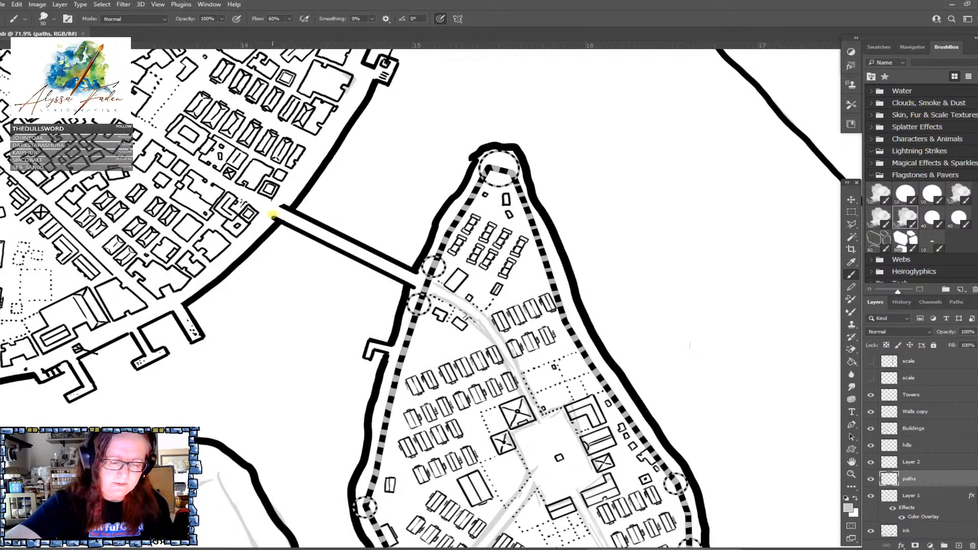
mouse_move(263, 215)
left_mouse_down()
mouse_move(279, 203)
mouse_move(290, 219)
mouse_move(443, 294)
left_mouse_up()
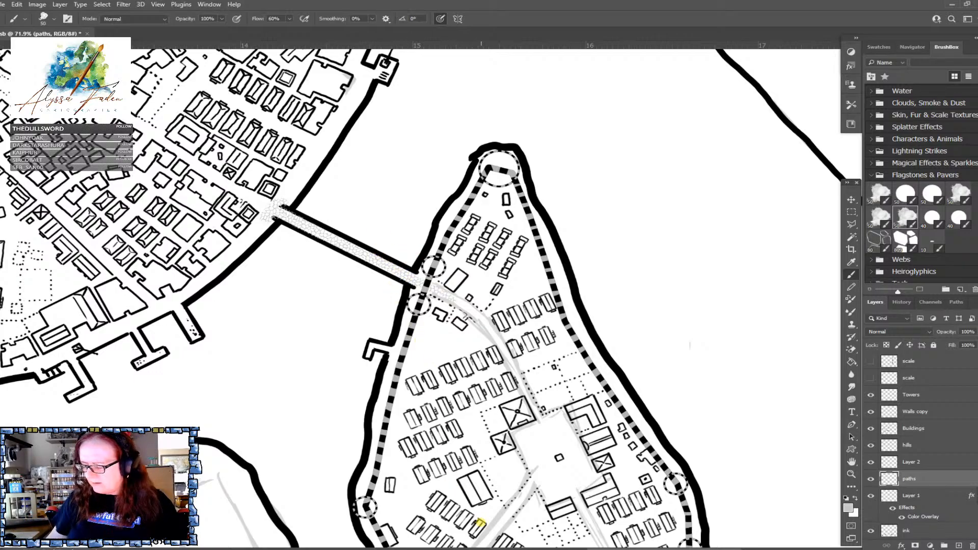
scroll(961, 470, "down", 3)
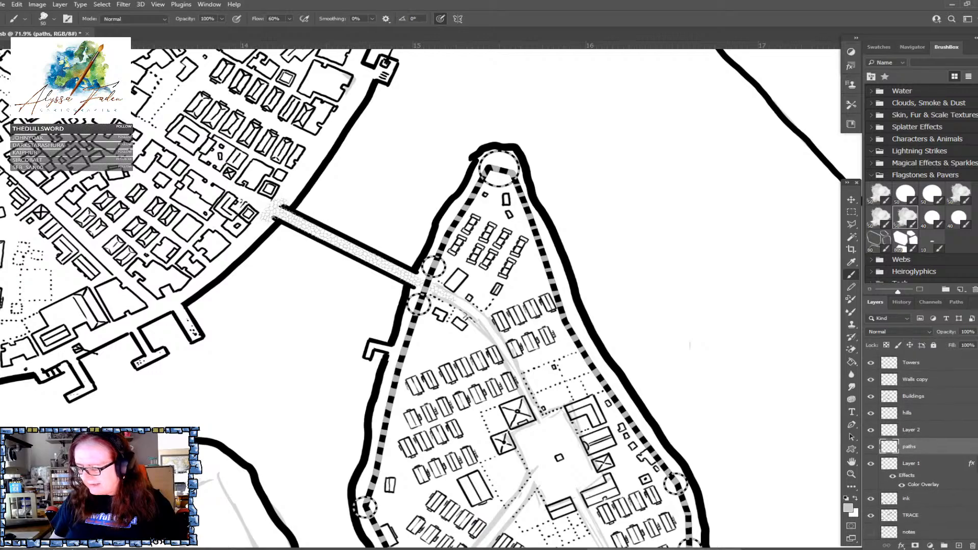
left_click_drag(927, 433, 916, 486)
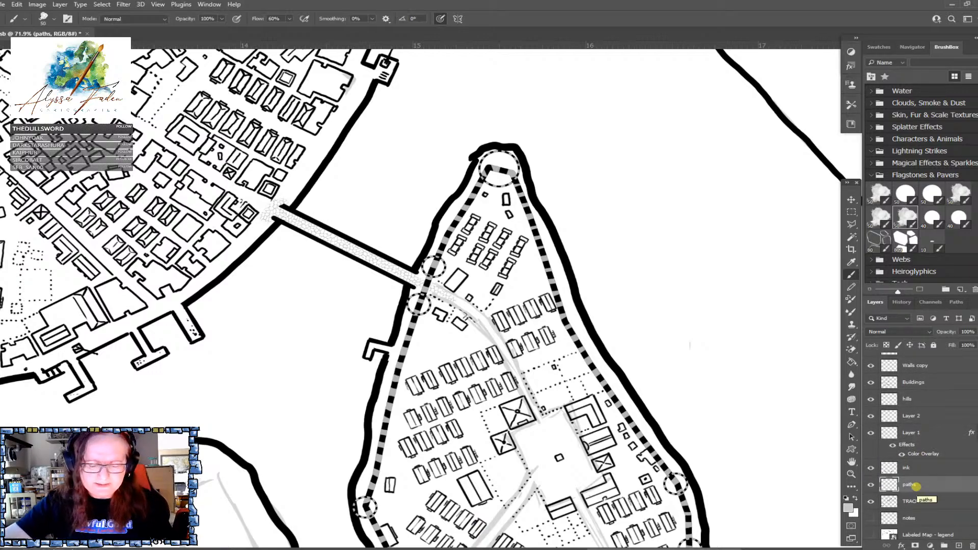
Paint cobbles along the curved road from the bridge gate to the central square and along the road towards the keep
left_click_drag(453, 300, 505, 351)
mouse_move(523, 385)
left_mouse_down()
mouse_move(541, 420)
mouse_move(473, 304)
left_mouse_up()
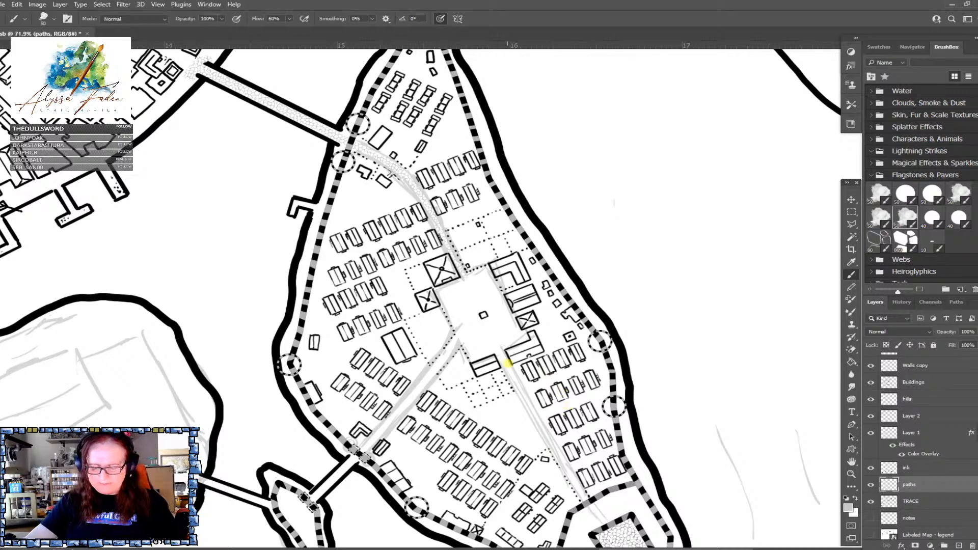
left_click_drag(501, 357, 536, 427)
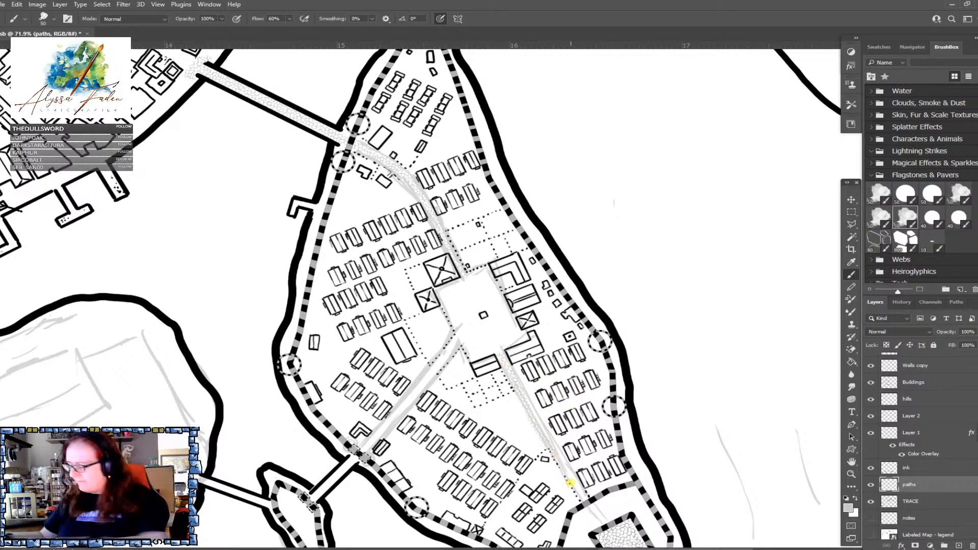
Erase the sketched road and square lines inside the walled island on the TRACE layer, and make the paths layer active again
scroll(569, 481, "down", 5)
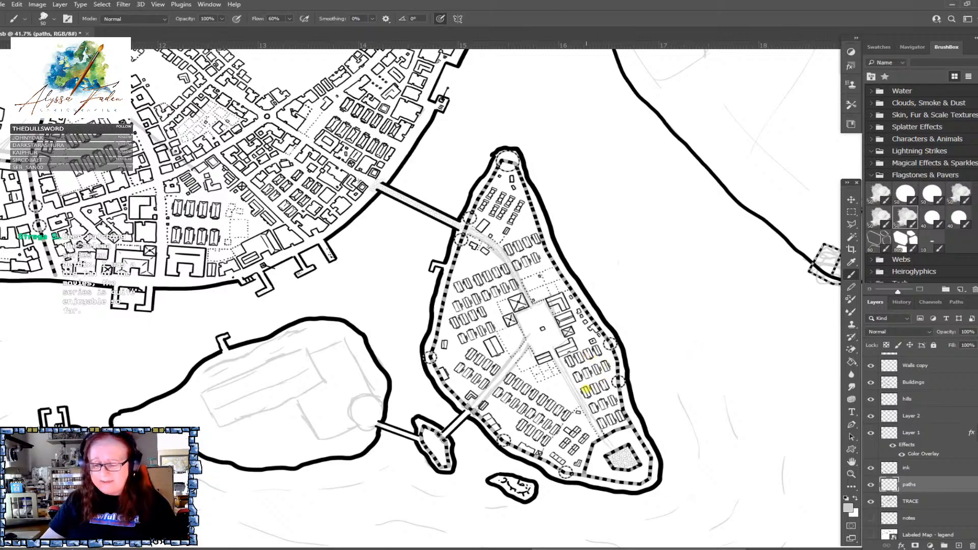
left_click(925, 500)
left_click_drag(558, 326, 576, 376)
mouse_move(615, 415)
left_mouse_down()
mouse_move(507, 393)
mouse_move(478, 350)
mouse_move(501, 197)
left_mouse_up()
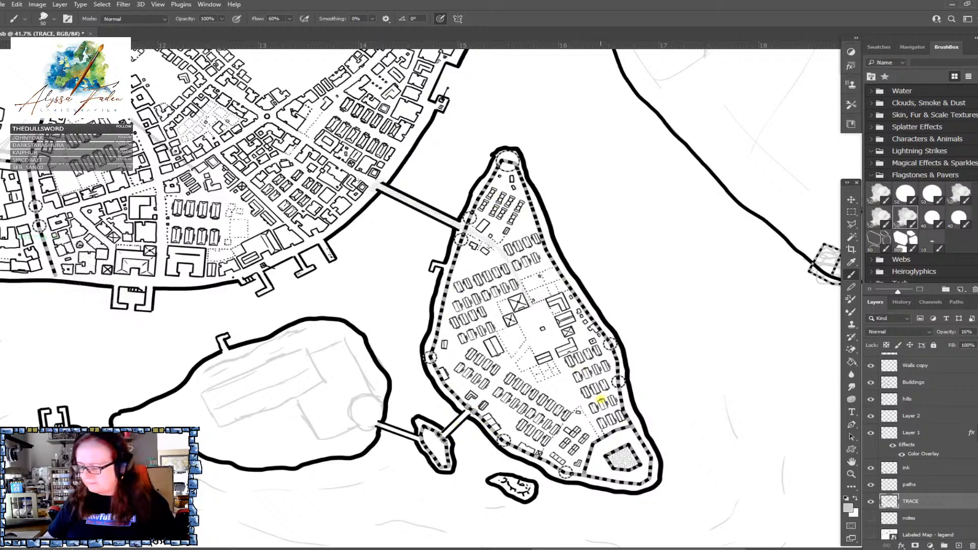
left_click(925, 484)
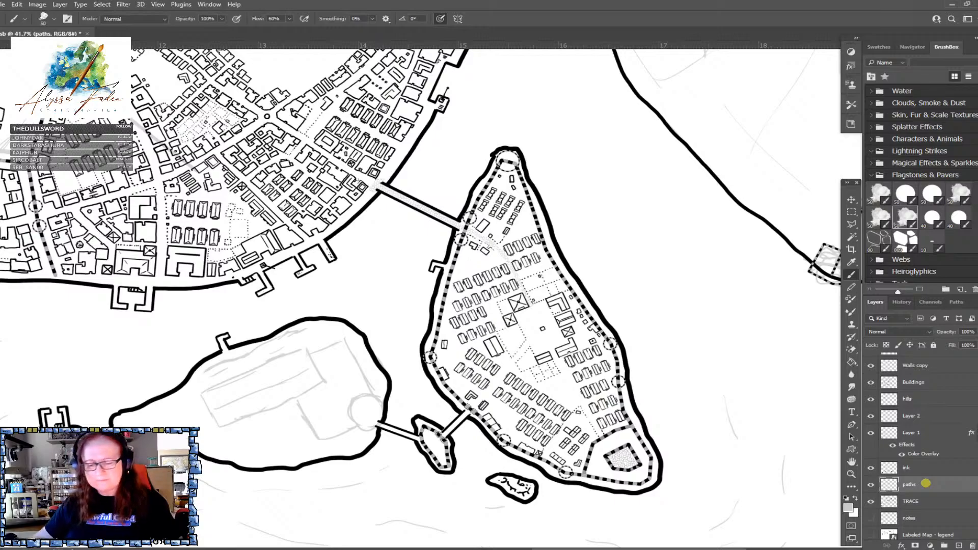
Cobble the straight road from the central square to the keep wall and fill the whole square around its small monument
scroll(673, 428, "up", 5)
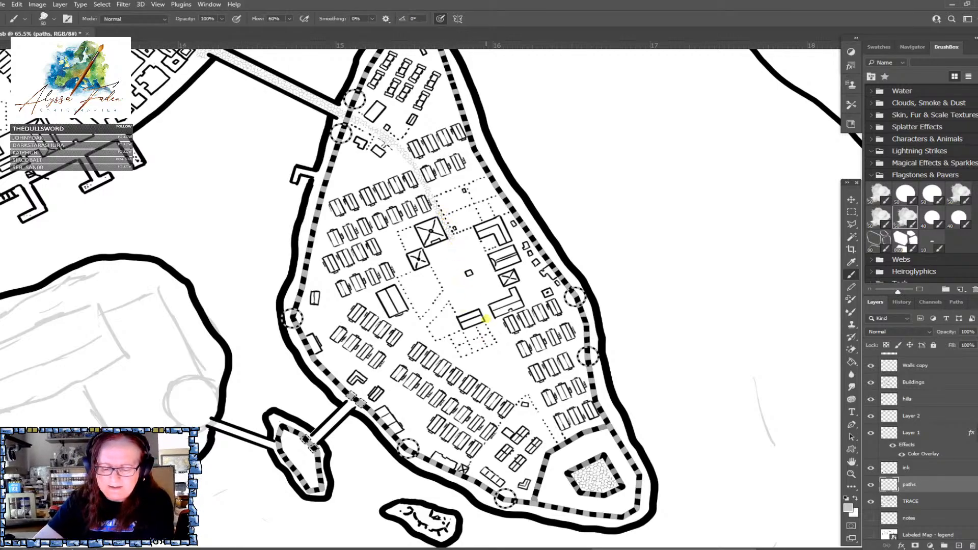
left_click_drag(492, 322, 554, 430)
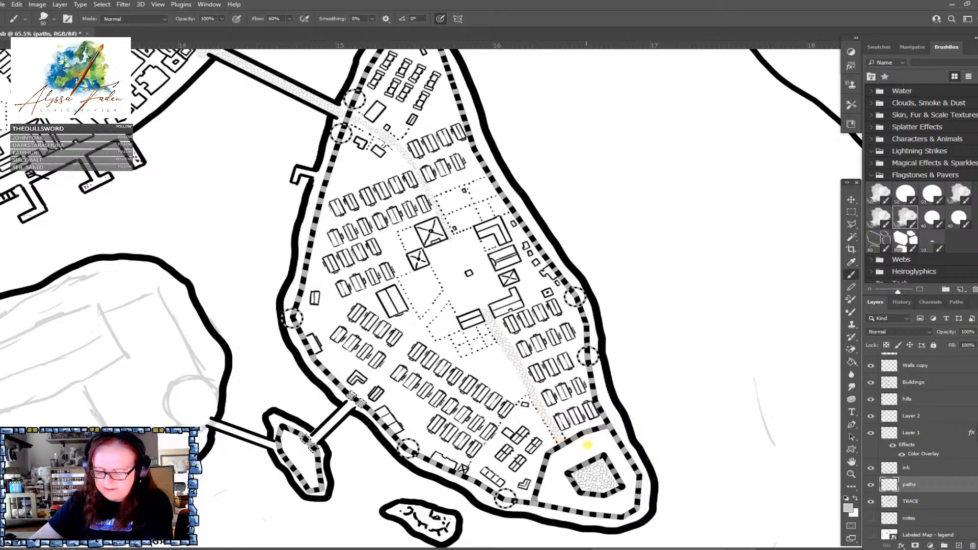
scroll(597, 451, "up", 3)
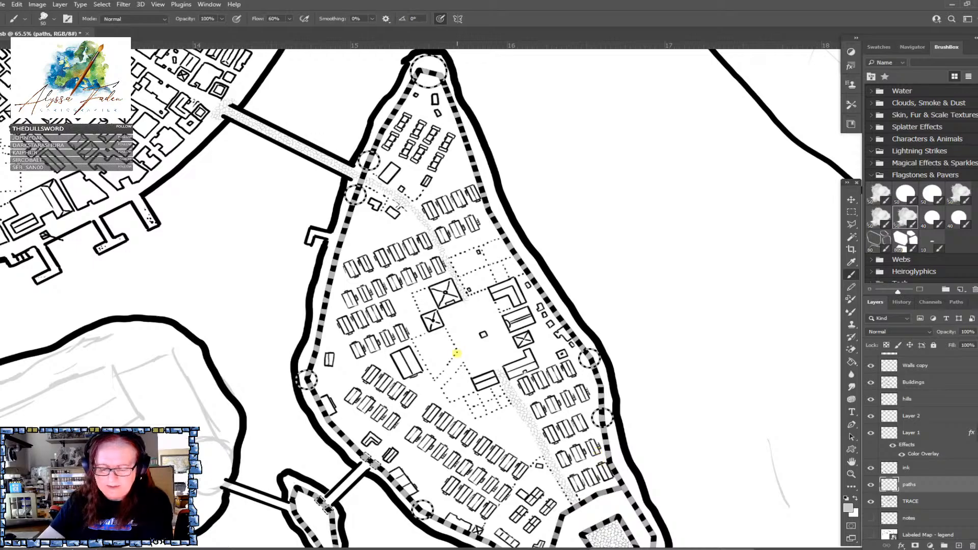
left_click_drag(438, 382, 455, 359)
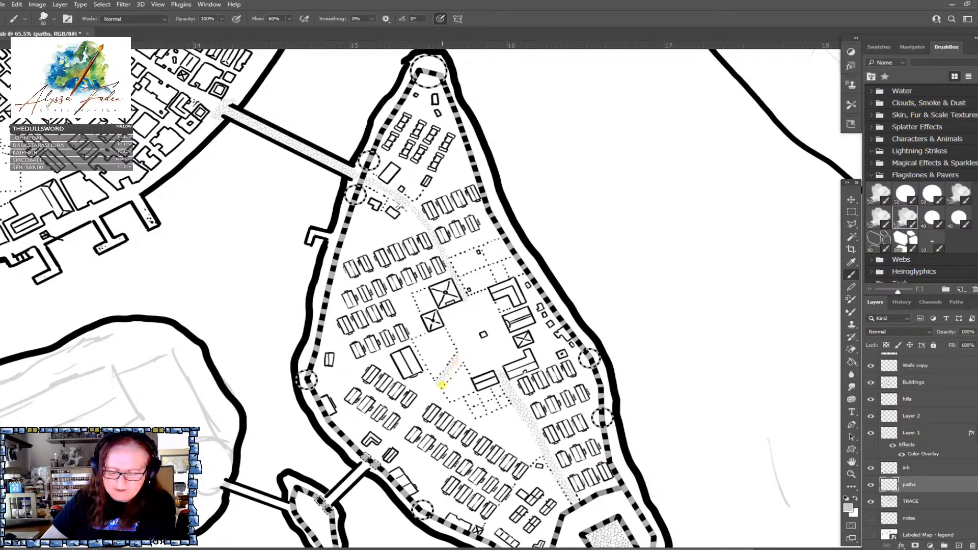
mouse_move(447, 324)
left_mouse_down()
mouse_move(458, 347)
mouse_move(455, 311)
mouse_move(484, 326)
mouse_move(479, 343)
mouse_move(489, 338)
mouse_move(488, 326)
mouse_move(456, 309)
mouse_move(469, 303)
mouse_move(484, 325)
mouse_move(487, 294)
mouse_move(475, 296)
mouse_move(497, 341)
mouse_move(505, 342)
mouse_move(495, 317)
mouse_move(506, 341)
mouse_move(472, 359)
mouse_move(463, 352)
mouse_move(472, 376)
mouse_move(491, 369)
mouse_move(475, 352)
mouse_move(489, 365)
mouse_move(503, 335)
left_mouse_up()
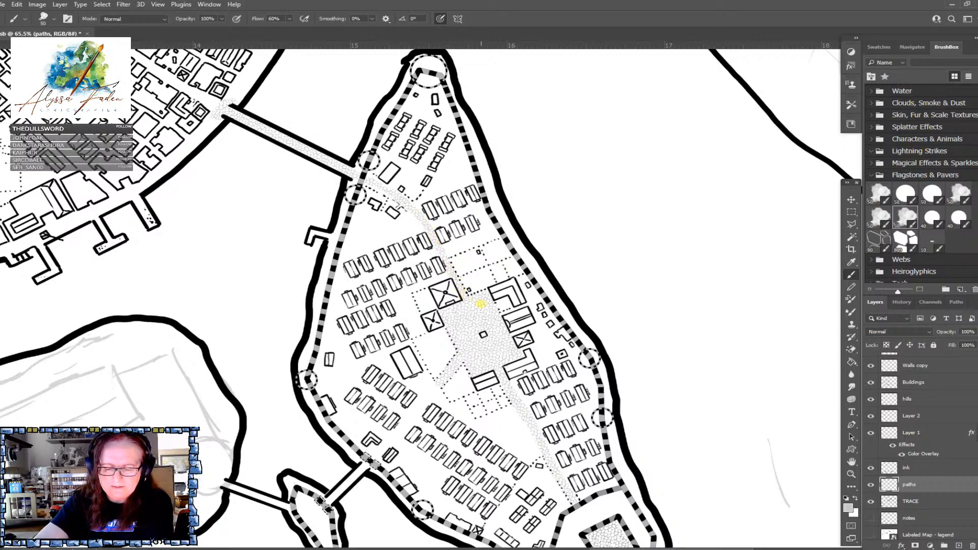
Continue the cobbles from the square down the road to the second gate and across the short bridge to the walled islet
scroll(480, 304, "down", 4)
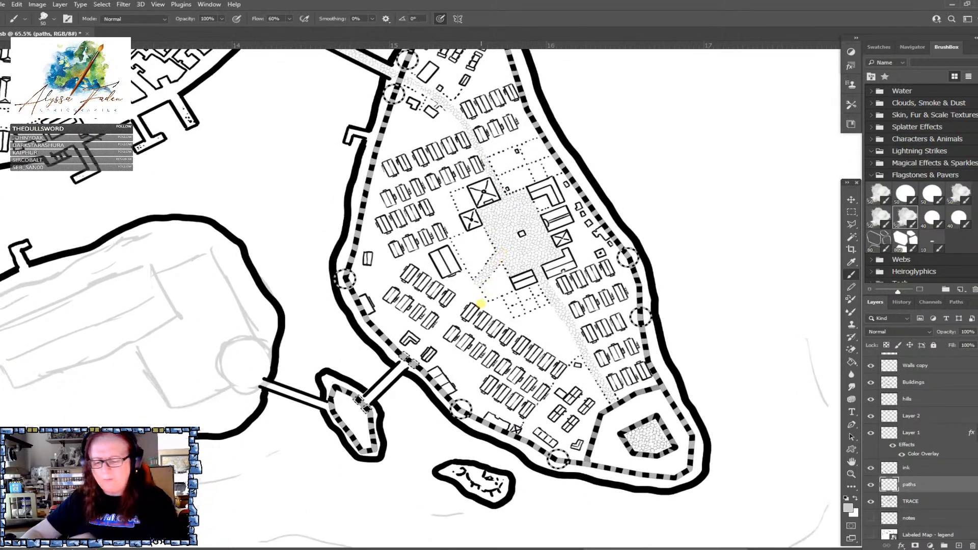
scroll(480, 303, "up", 1)
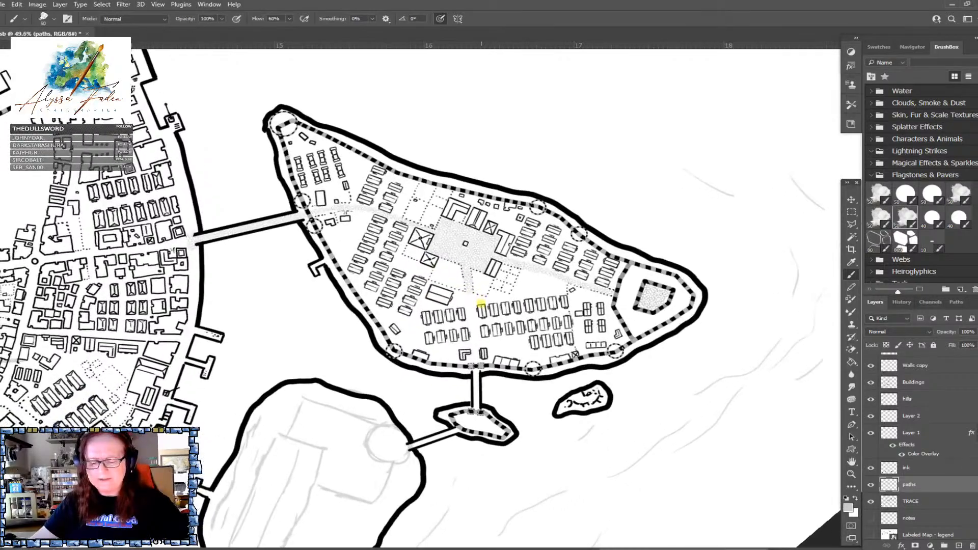
left_click_drag(470, 301, 476, 366)
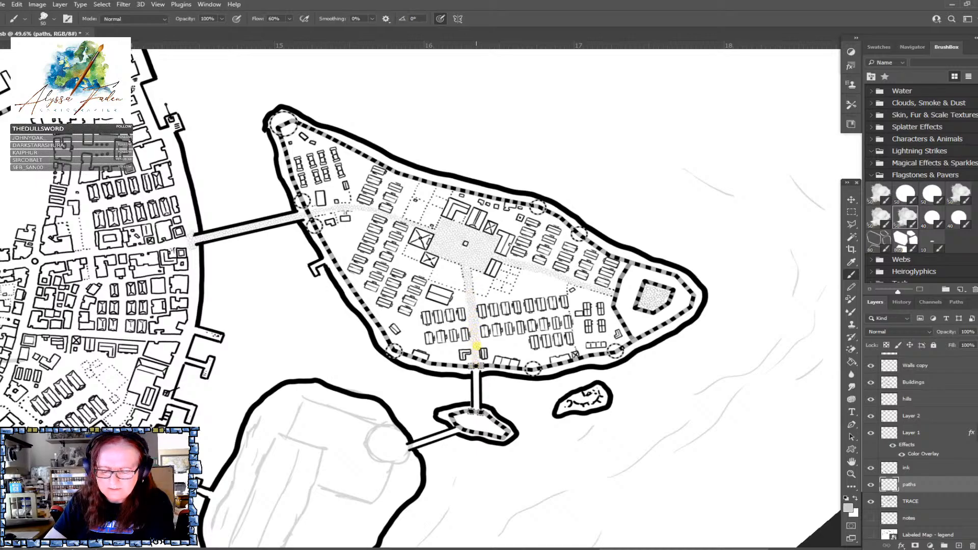
left_click_drag(474, 378, 482, 416)
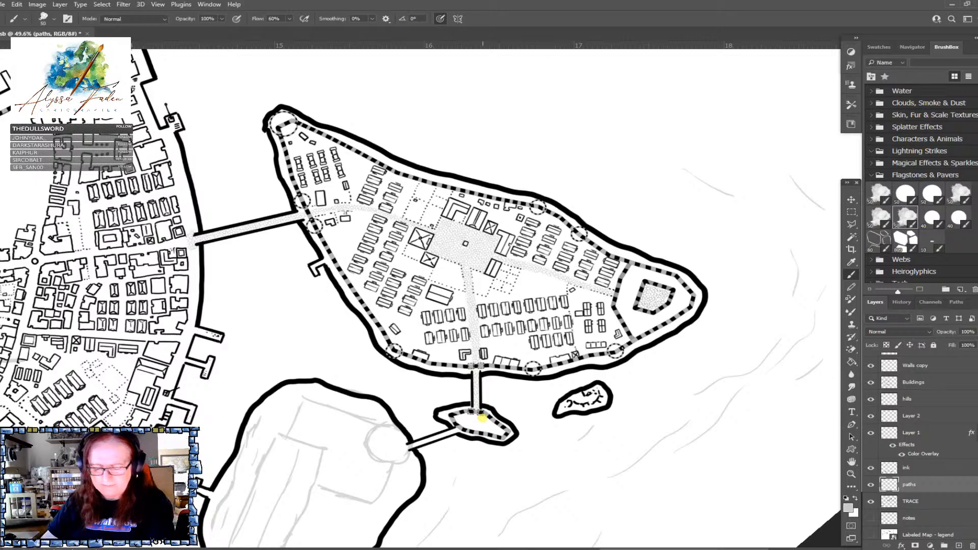
Look over the city map around the paved island, comparing it with the mainland districts and the neighbouring unfilled island
scroll(481, 418, "down", 5)
scroll(482, 418, "up", 2)
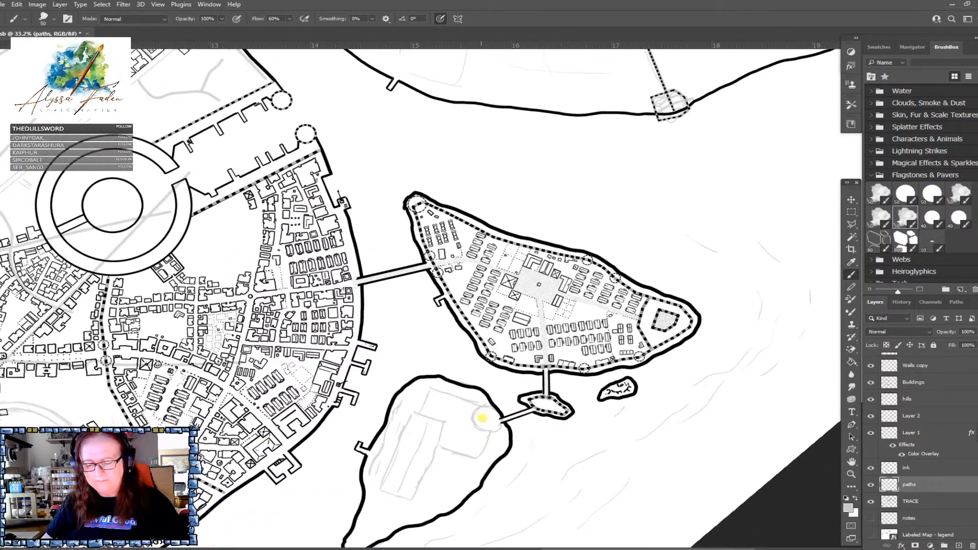
scroll(482, 418, "down", 2)
scroll(482, 418, "down", 3)
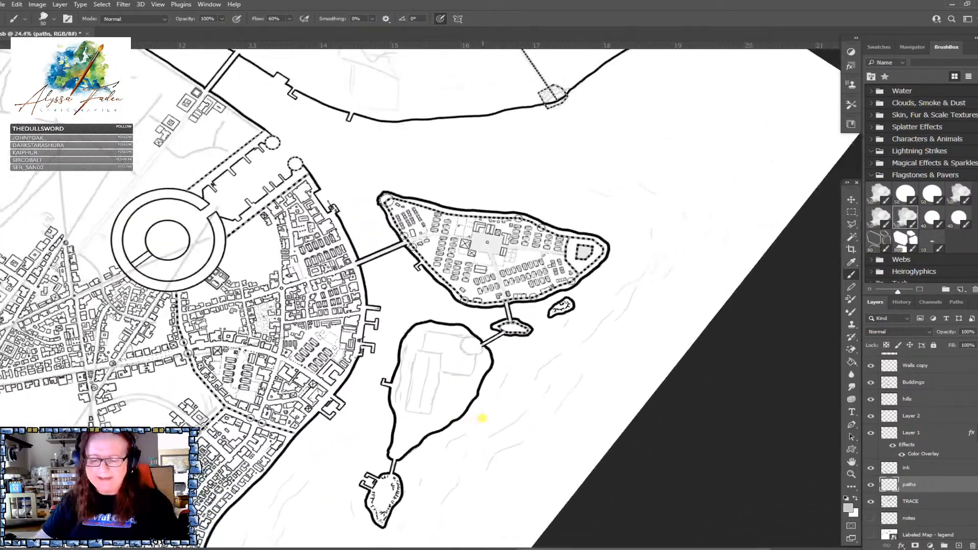
scroll(481, 418, "down", 1)
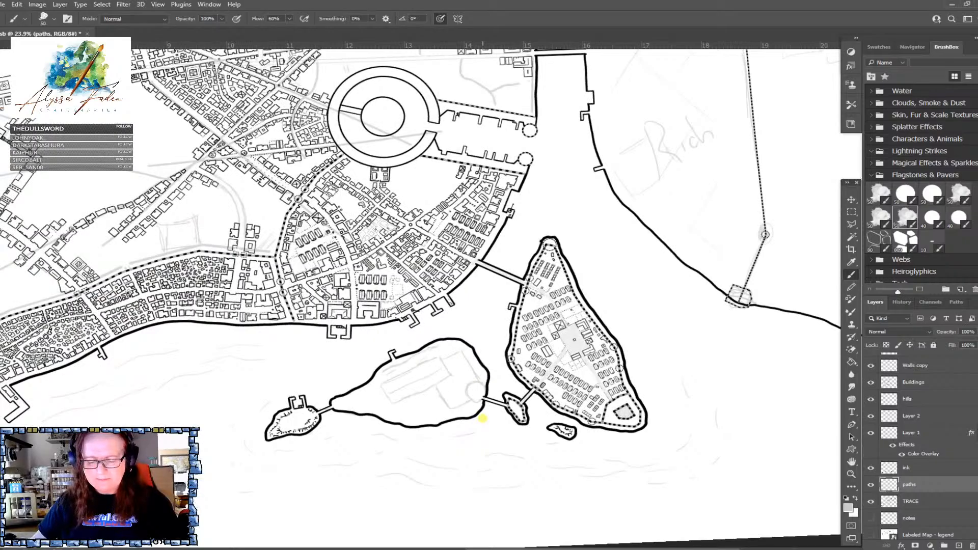
scroll(482, 418, "up", 3)
scroll(481, 418, "down", 3)
scroll(482, 418, "up", 1)
scroll(483, 418, "up", 5)
scroll(483, 419, "left", 5)
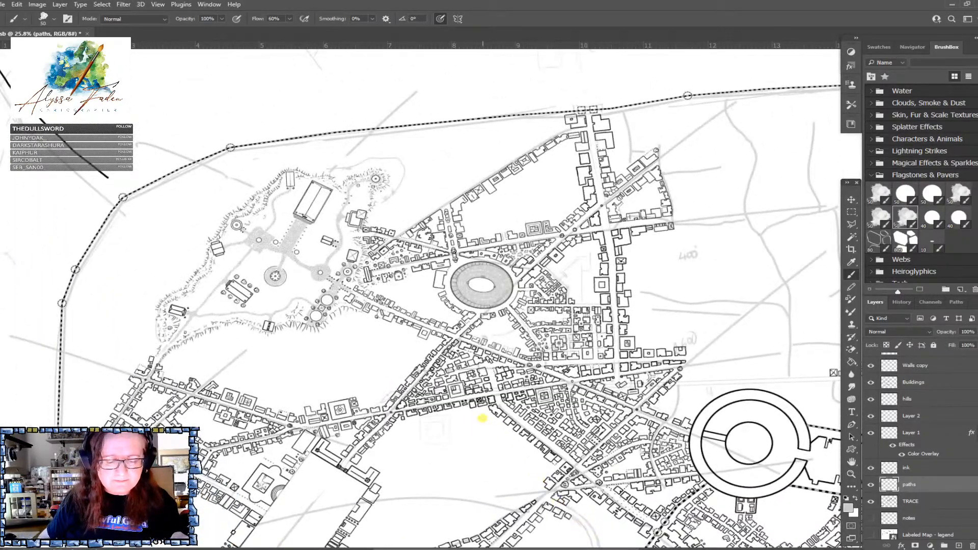
scroll(481, 418, "down", 5)
scroll(482, 418, "right", 5)
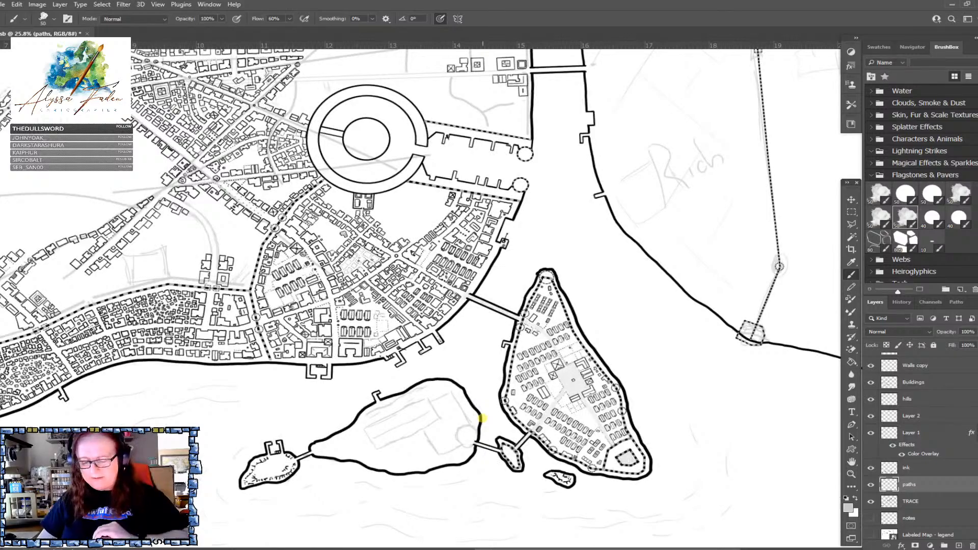
scroll(482, 419, "up", 2)
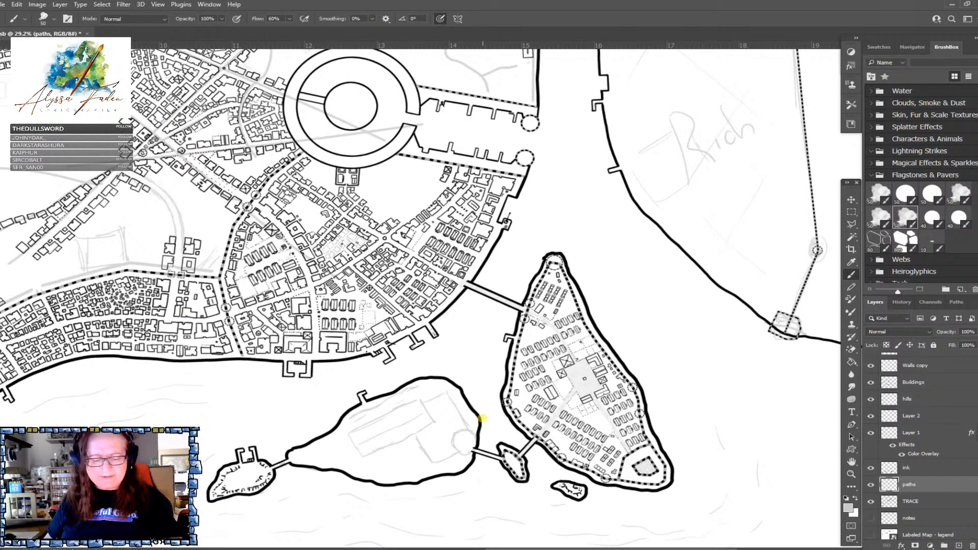
scroll(482, 419, "left", 5)
scroll(482, 418, "down", 1)
scroll(482, 418, "left", 4)
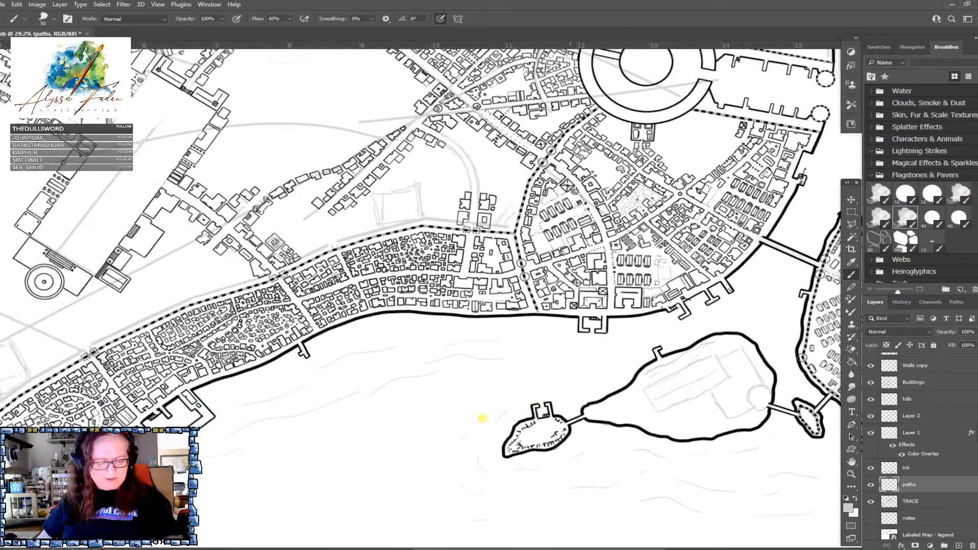
scroll(481, 418, "right", 12)
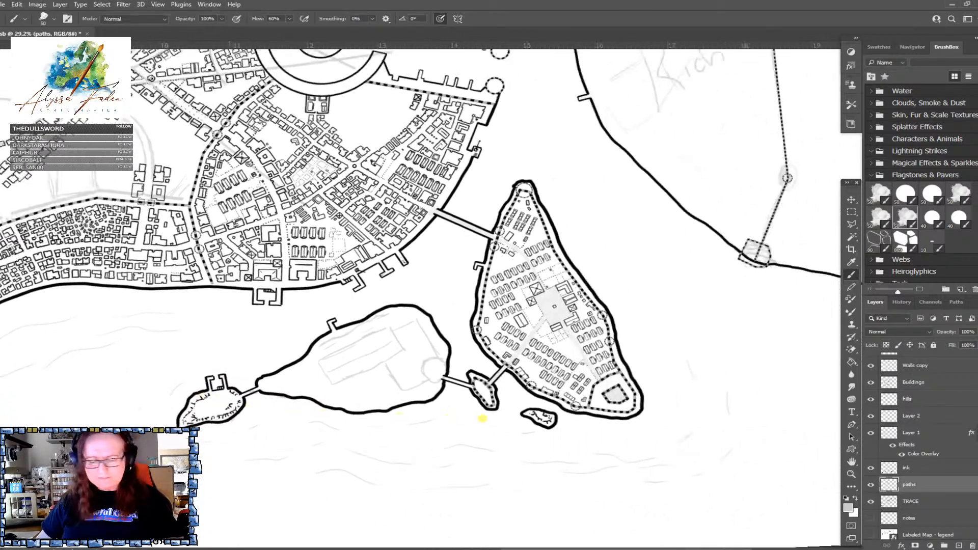
Reset the foreground colour to black and choose the hard round brush from the Basic Brushes group
scroll(482, 418, "up", 1)
scroll(482, 418, "up", 1)
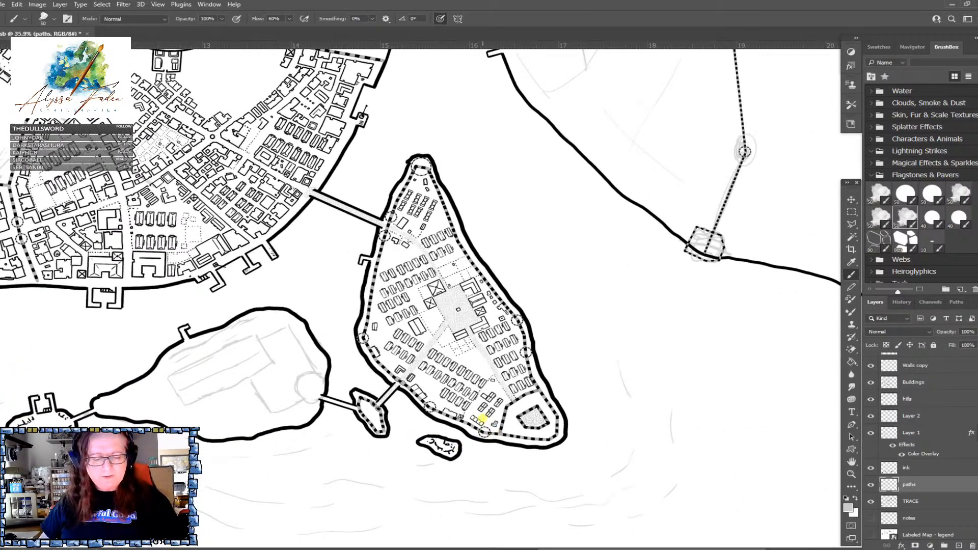
scroll(482, 418, "left", 3)
scroll(482, 419, "up", 1)
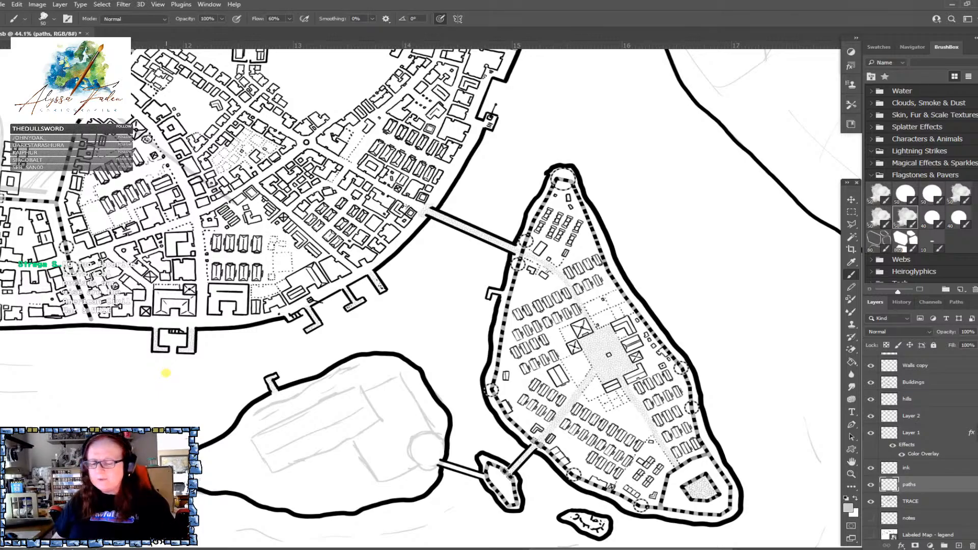
left_click(844, 499)
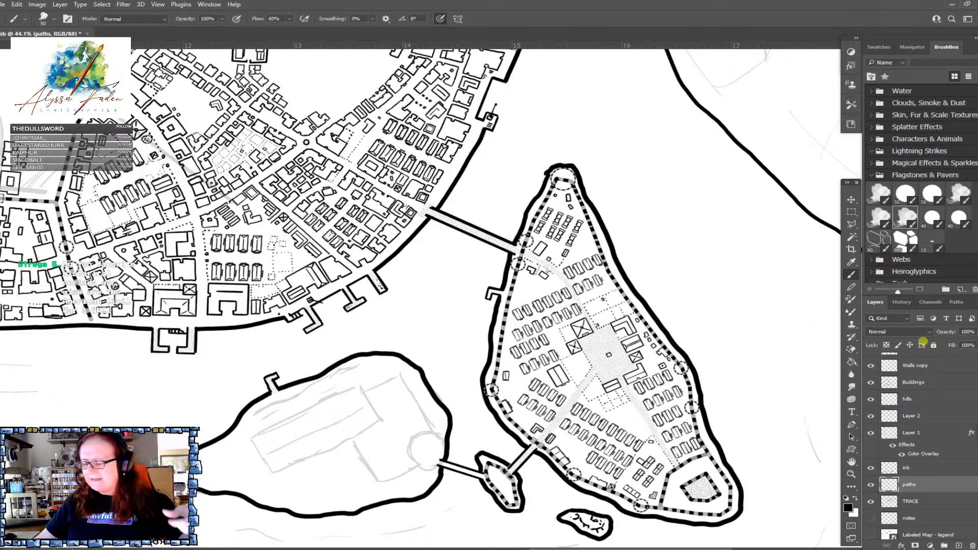
scroll(922, 203, "up", 8)
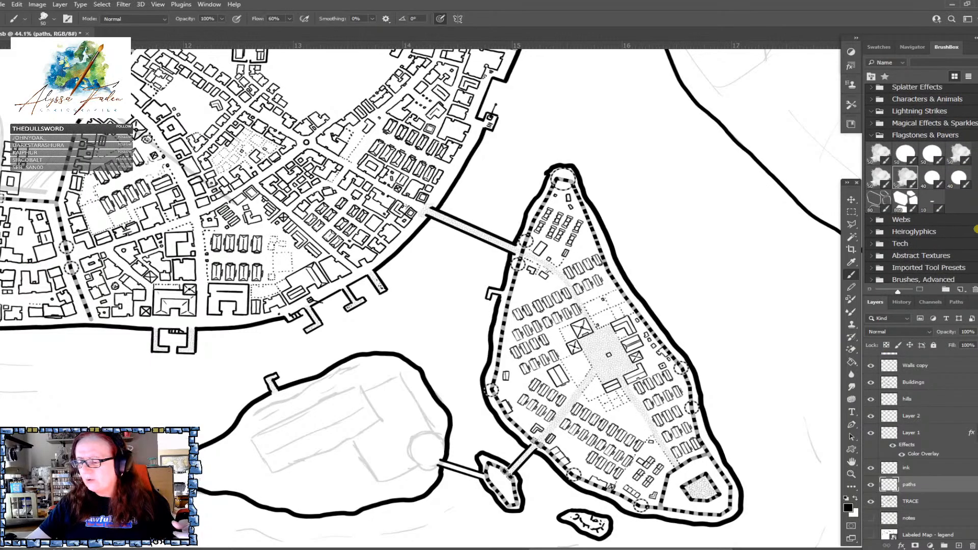
scroll(922, 184, "up", 8)
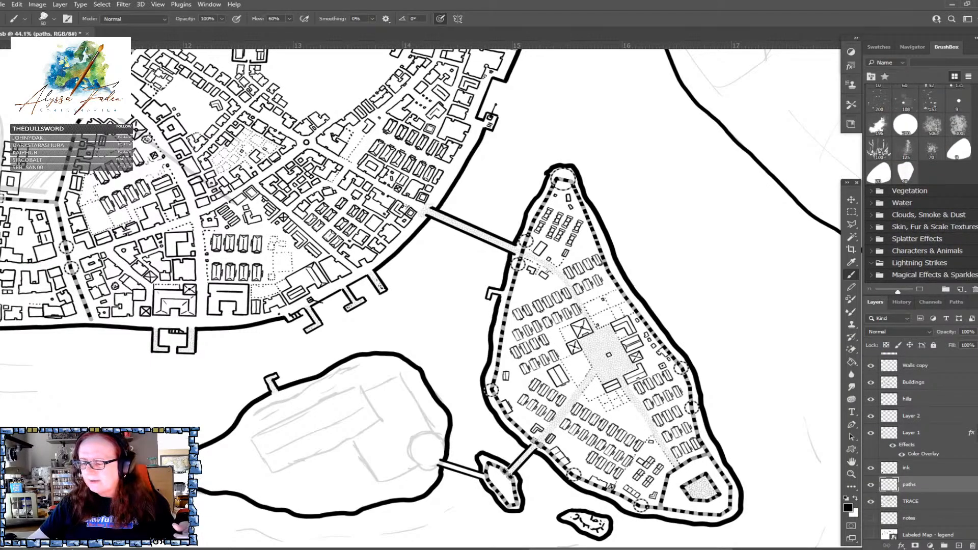
scroll(922, 183, "up", 8)
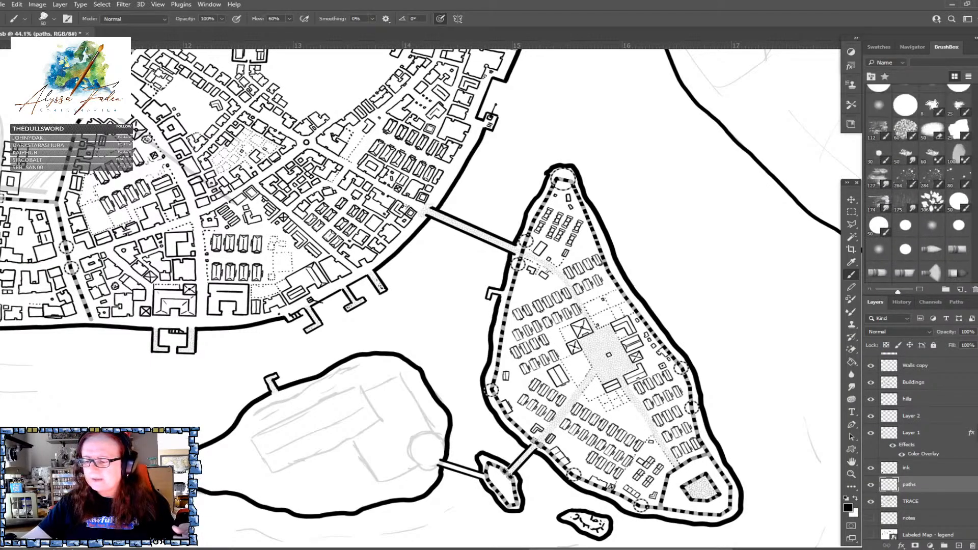
left_click(905, 132)
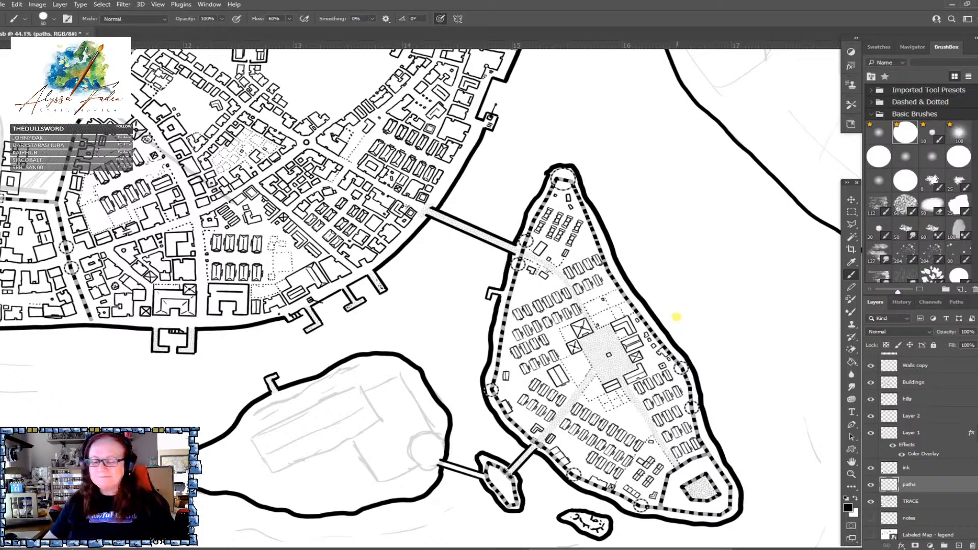
Review the paved island within the wider city map, including the mainland districts, the harbour and the neighbouring unfilled island
scroll(676, 316, "down", 6)
scroll(676, 316, "down", 2)
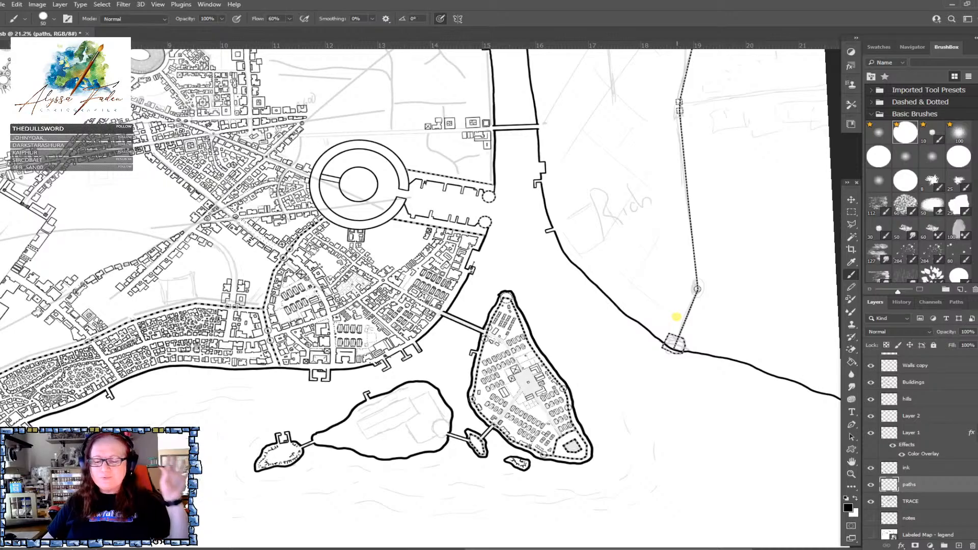
scroll(677, 316, "up", 6)
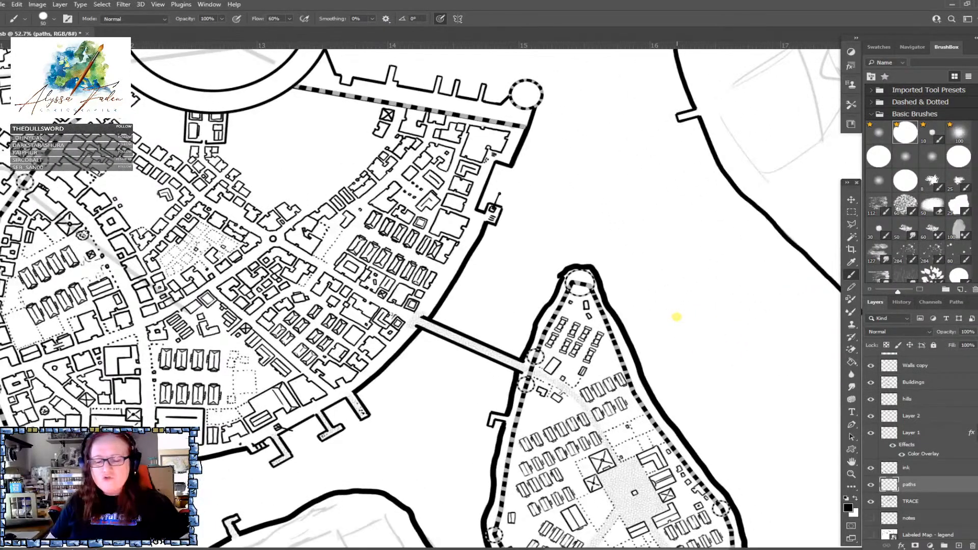
scroll(676, 317, "down", 2)
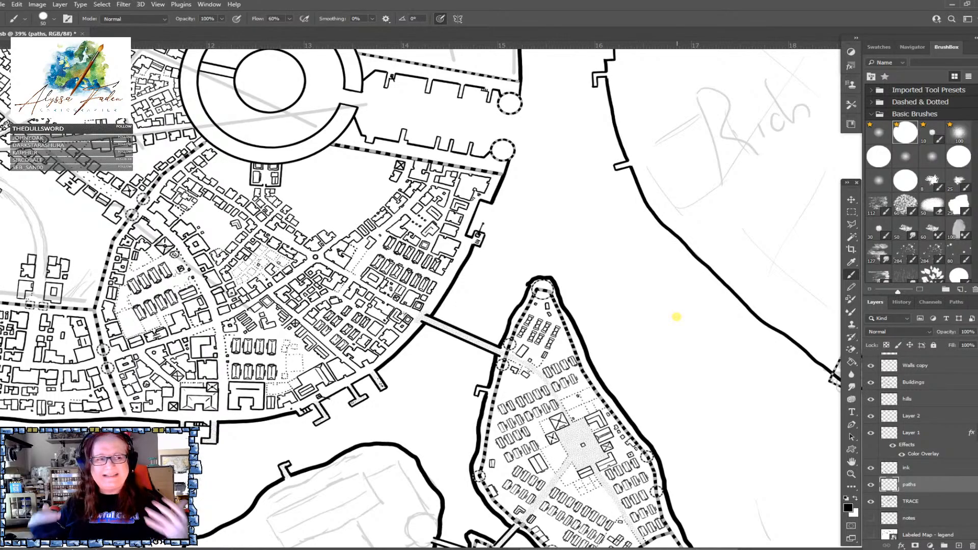
scroll(676, 317, "down", 3)
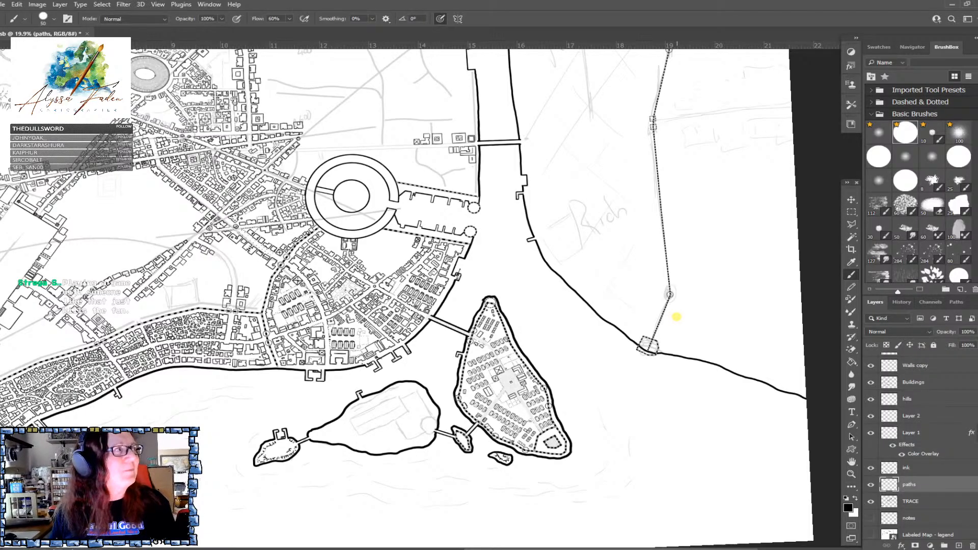
scroll(676, 316, "up", 3)
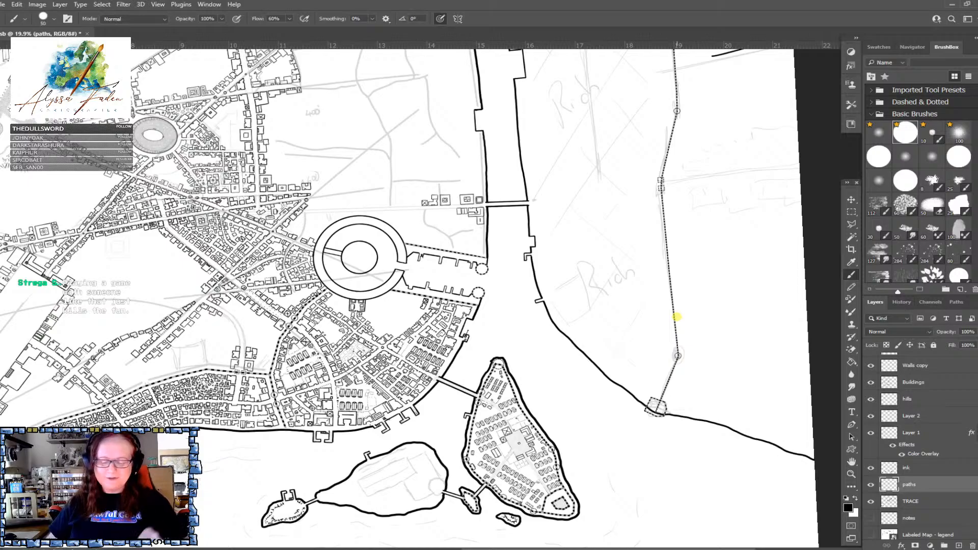
scroll(677, 316, "up", 4)
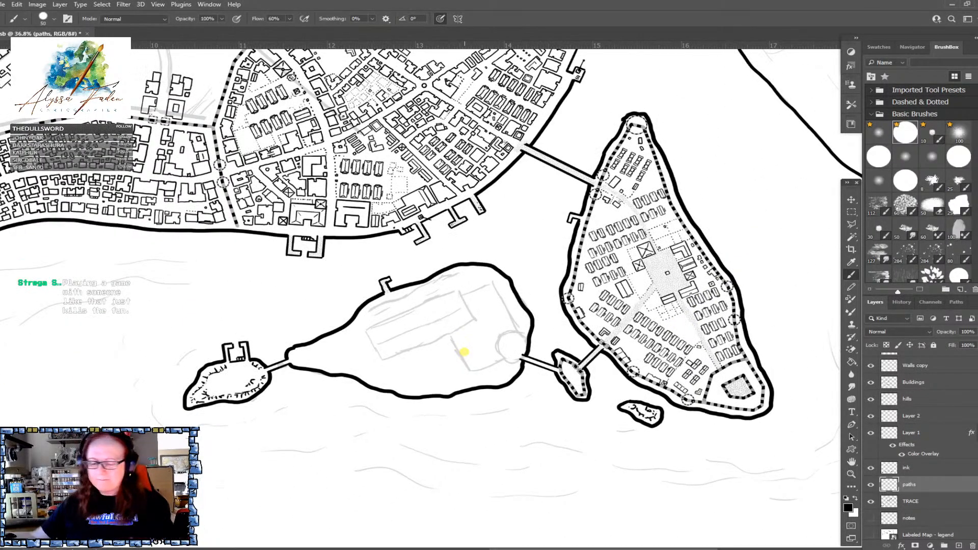
Undo the test stroke in the water below the unfilled island and reduce the brush size to 15
left_click_drag(513, 405, 535, 447)
key("ctrl+z")
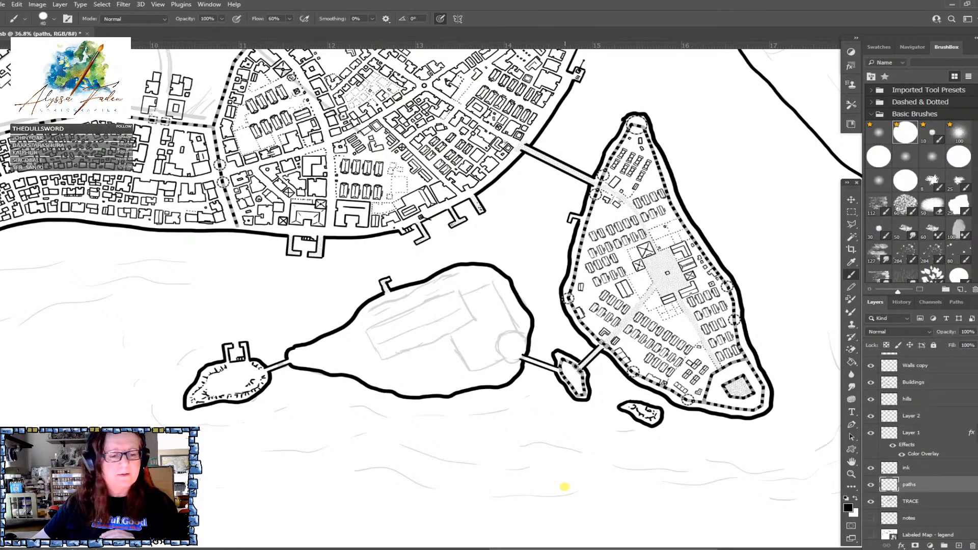
key("bracketleft")
key("bracketleft")
key("bracketleft")
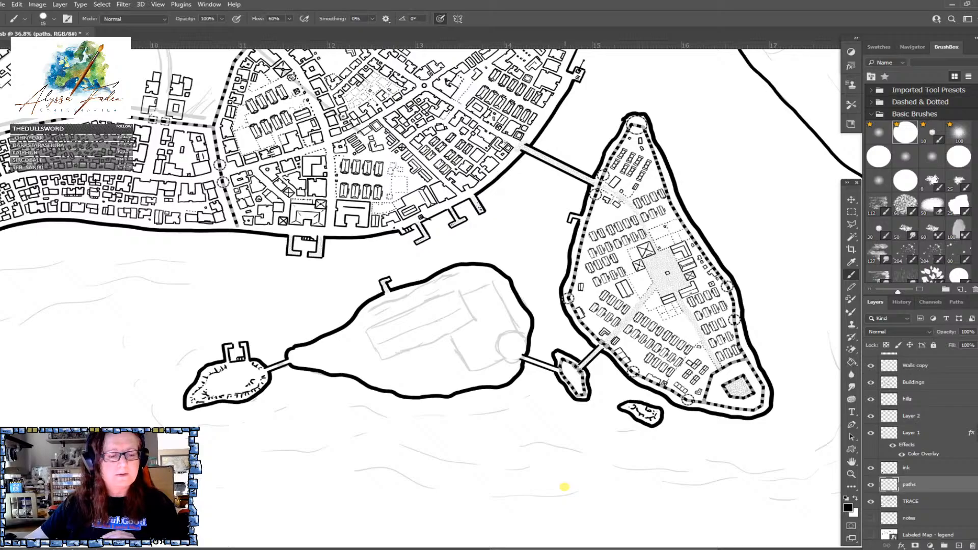
Examine the unfilled island's sketched building outlines, shoreline and bridges from several zoom levels and canvas rotations
scroll(564, 486, "down", 3)
scroll(565, 487, "up", 4)
scroll(564, 487, "left", 2)
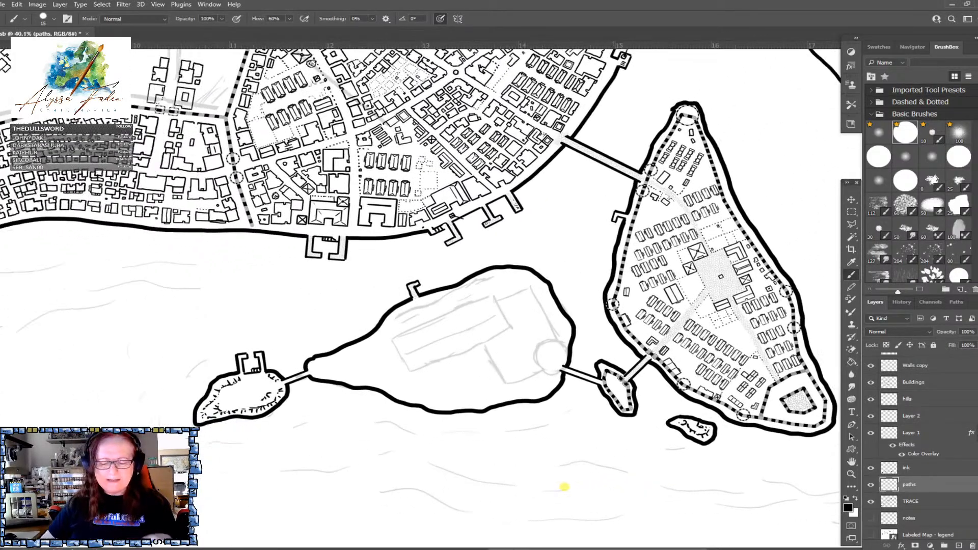
scroll(564, 487, "down", 2)
scroll(564, 487, "up", 4)
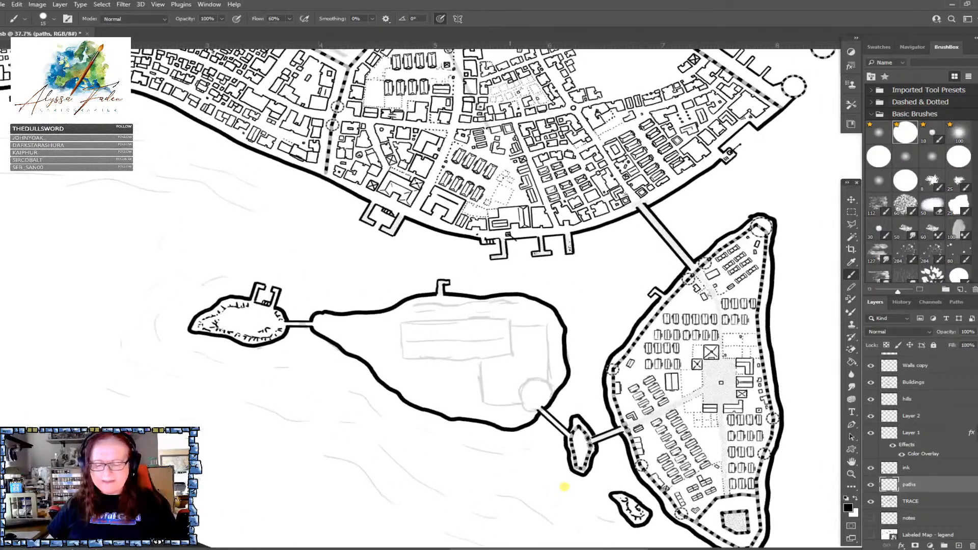
scroll(564, 487, "up", 2)
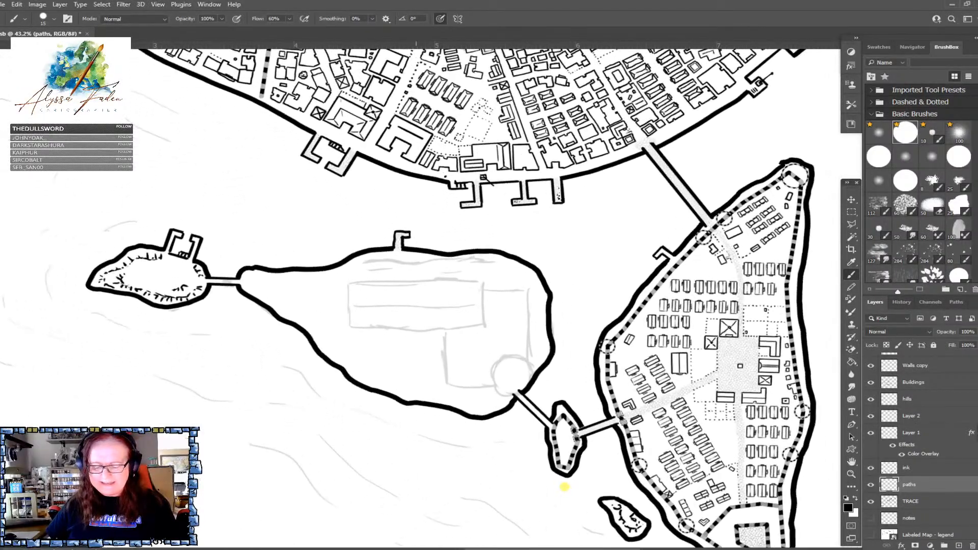
scroll(564, 487, "down", 2)
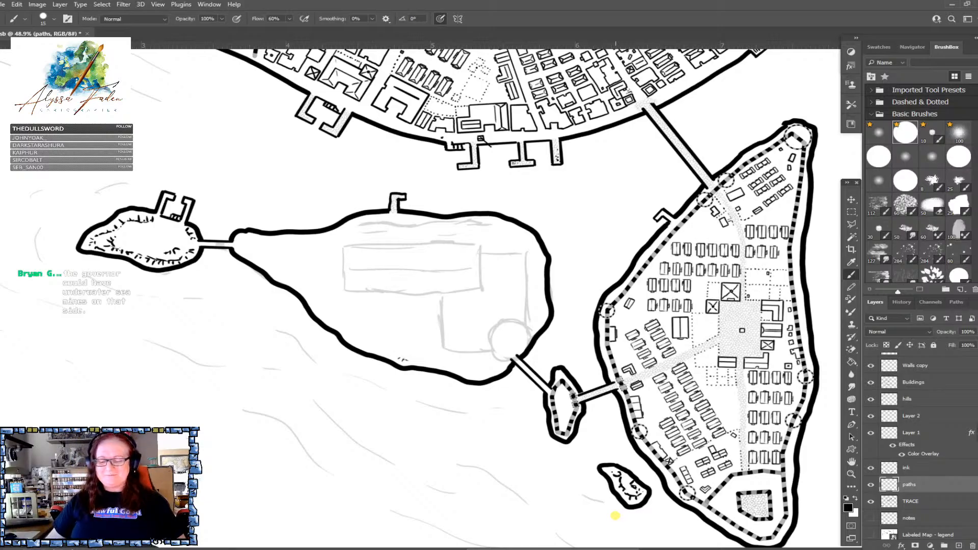
scroll(615, 515, "down", 3)
scroll(616, 515, "up", 3)
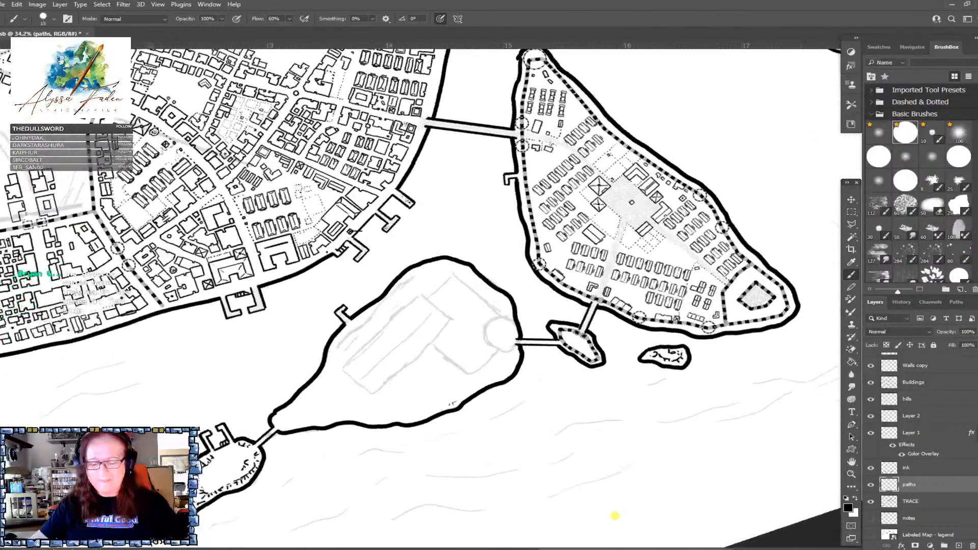
scroll(615, 516, "up", 3)
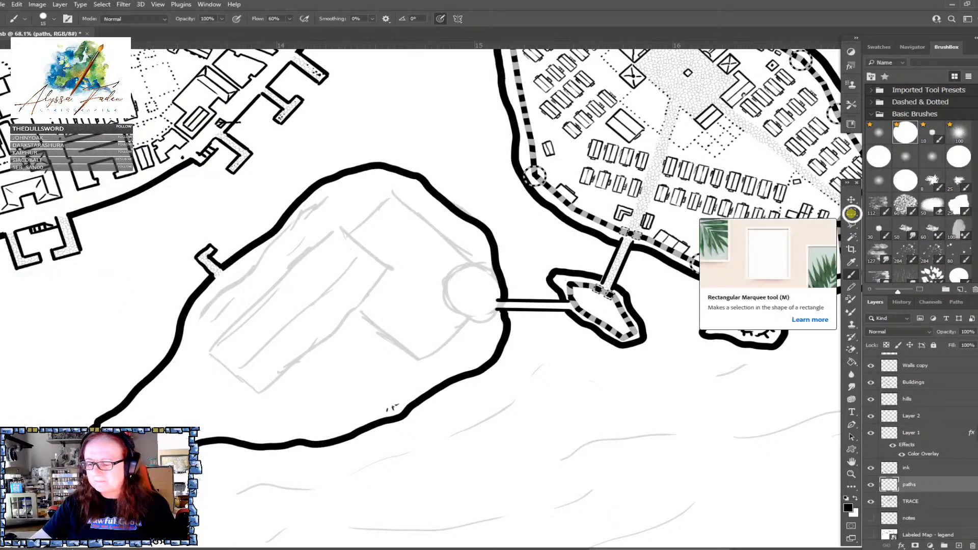
left_click(852, 212)
left_click(899, 221)
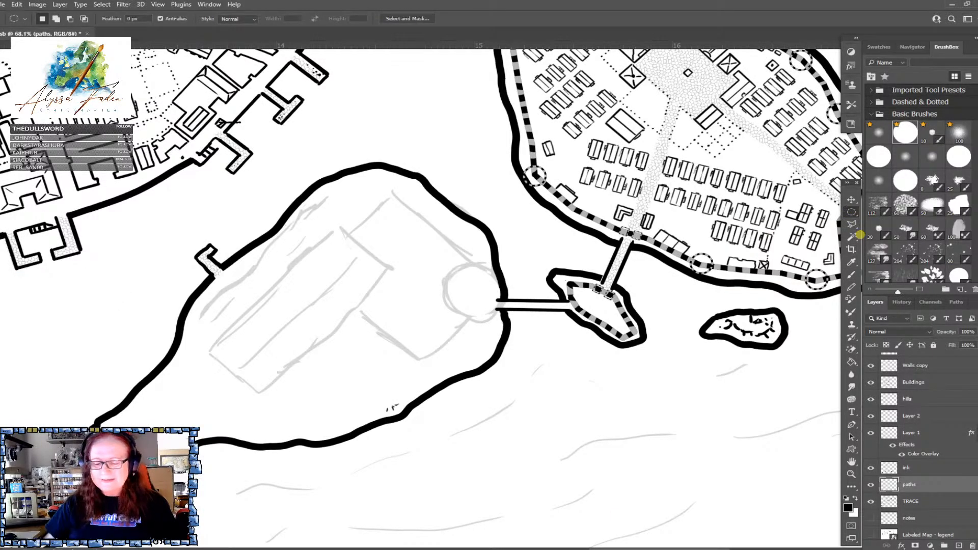
scroll(477, 430, "down", 3)
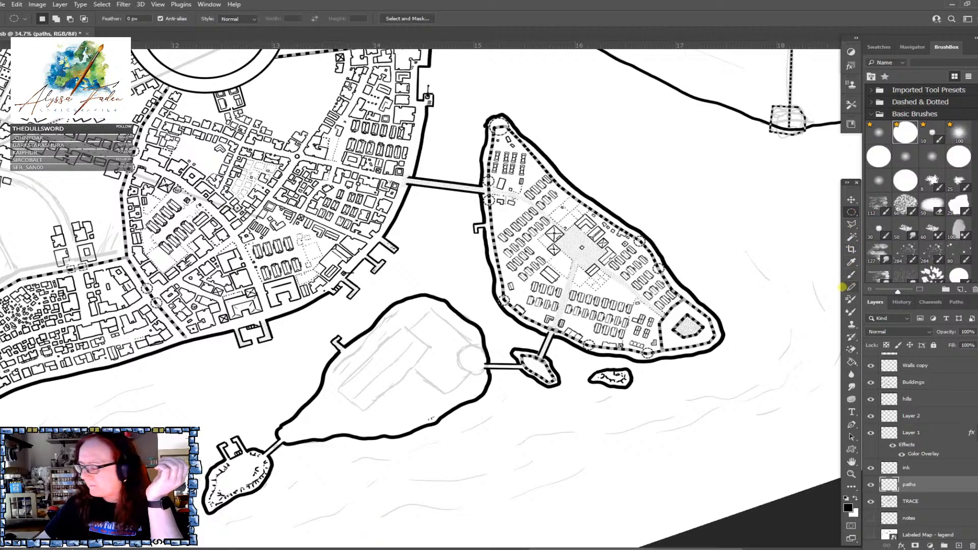
key("b")
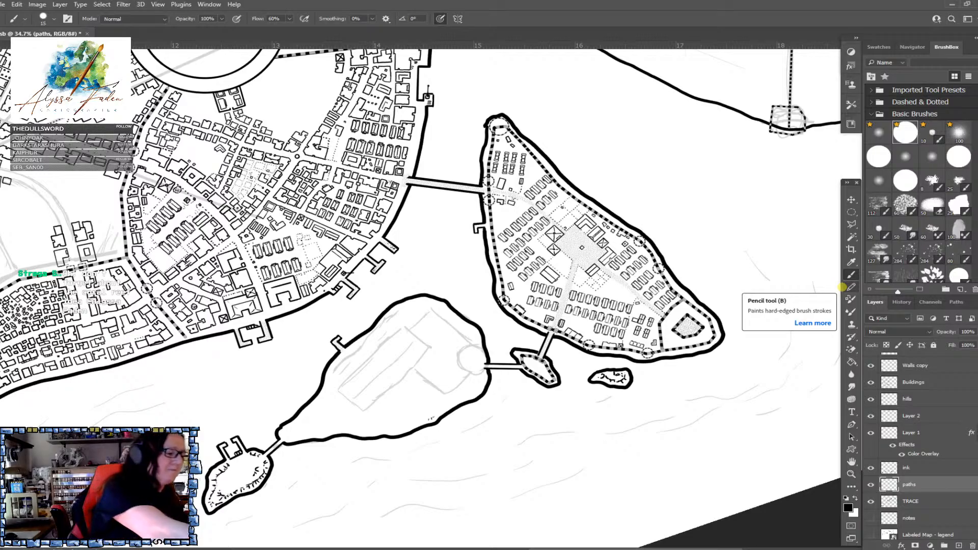
scroll(420, 298, "up", 5)
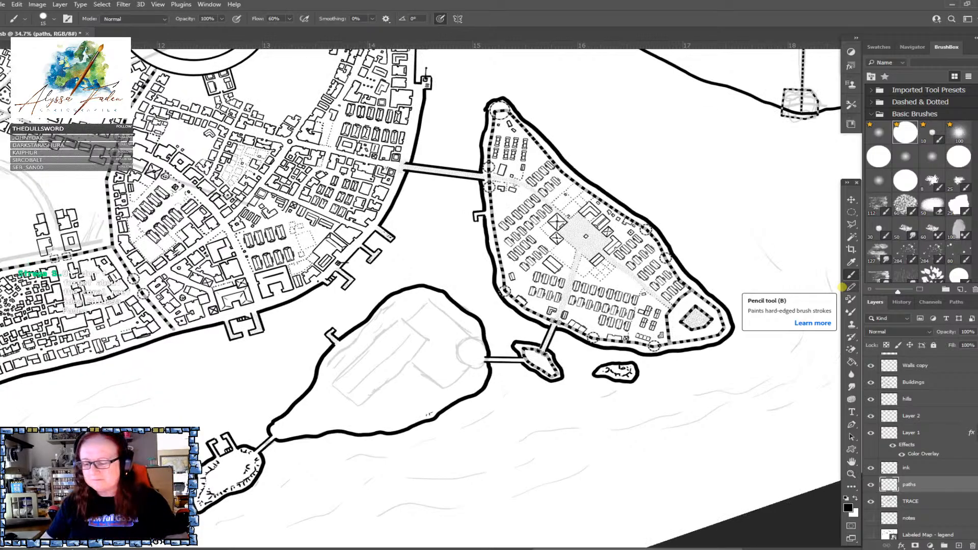
On the ink layer, draw short cliff hatch marks inside the large teardrop island's southern shoreline, between its two bridges
scroll(420, 298, "down", 3)
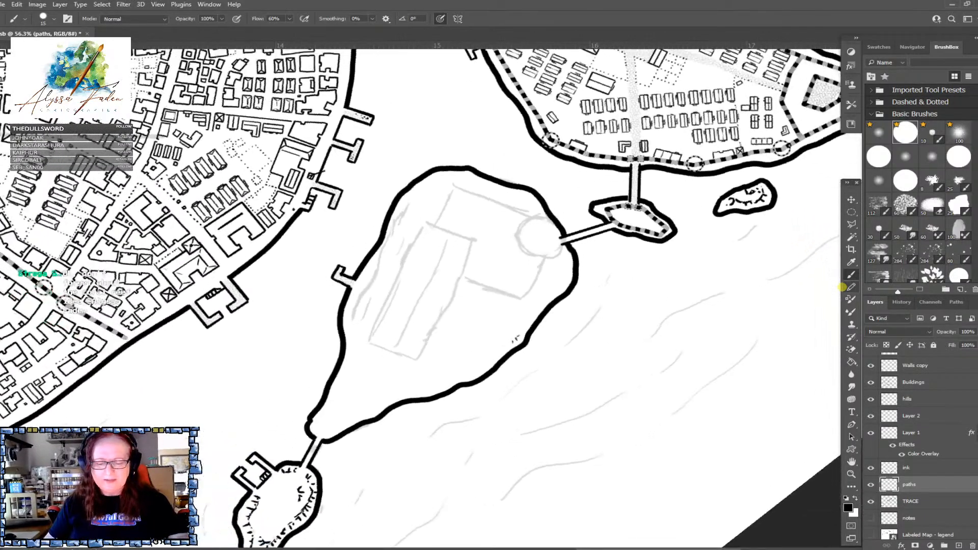
scroll(420, 298, "up", 2)
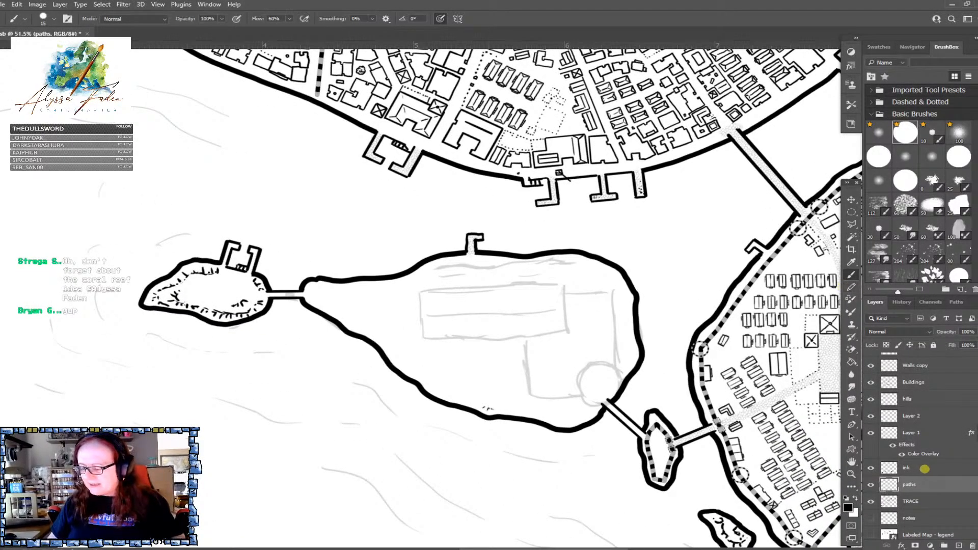
left_click(921, 467)
scroll(420, 298, "up", 1)
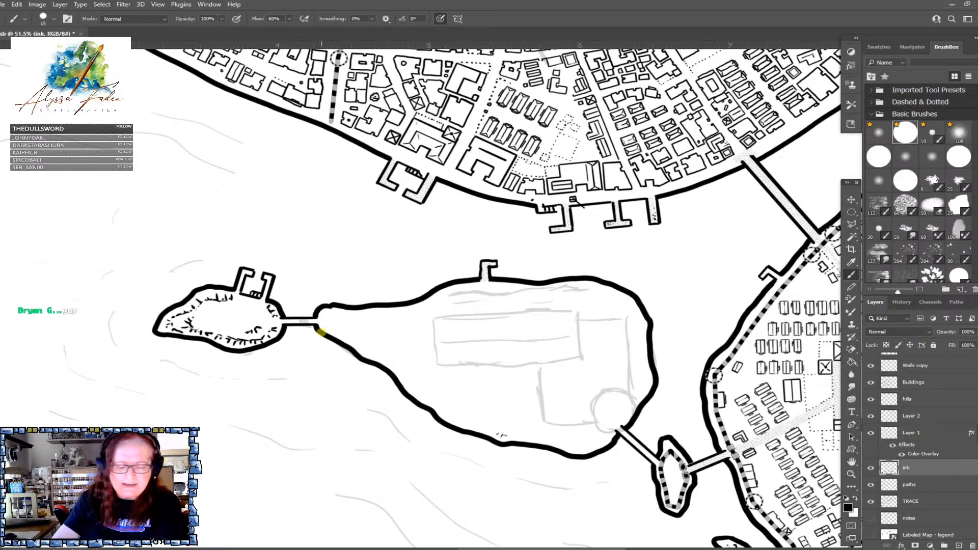
mouse_move(323, 326)
left_mouse_down()
mouse_move(393, 362)
mouse_move(454, 422)
mouse_move(568, 446)
mouse_move(609, 436)
left_mouse_up()
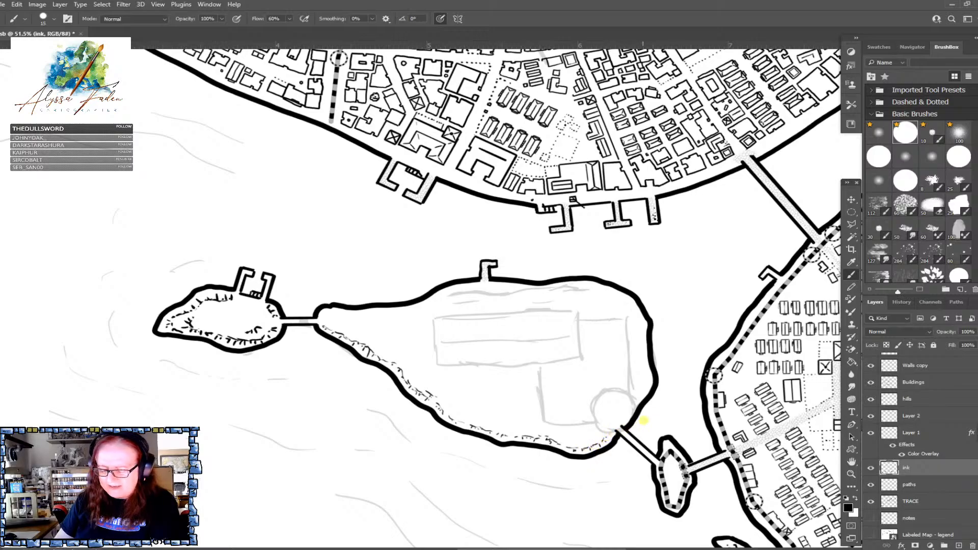
Continue the hatch marks up the teardrop island's eastern shore and along its northern shore as far as the dock
left_click_drag(642, 393, 649, 382)
mouse_move(605, 288)
left_mouse_down()
mouse_move(637, 310)
mouse_move(651, 378)
left_mouse_up()
mouse_move(493, 285)
left_mouse_down()
mouse_move(592, 283)
mouse_move(582, 290)
mouse_move(601, 300)
mouse_move(600, 289)
mouse_move(624, 316)
left_mouse_up()
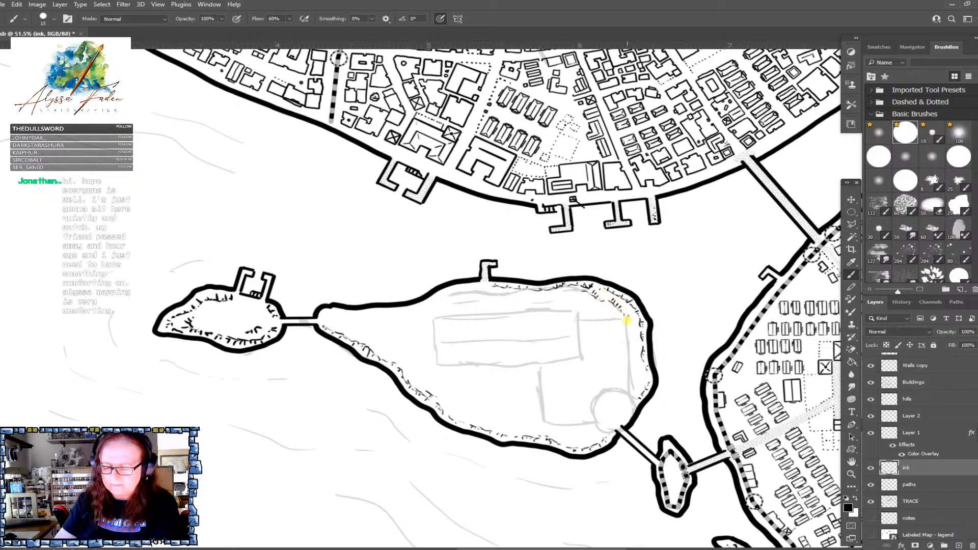
Add a second, inner row of scattered hatch marks along the teardrop island's southern shore
left_click_drag(567, 439, 581, 438)
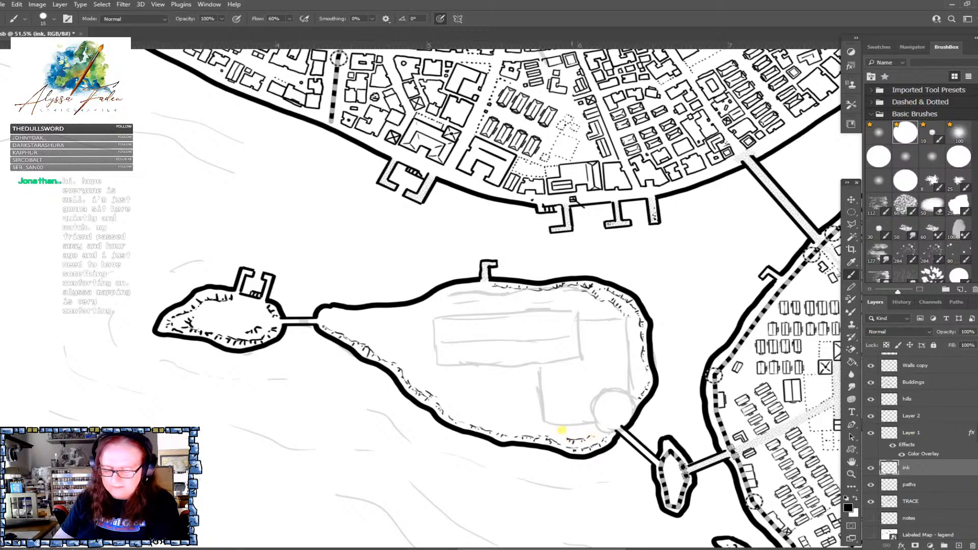
mouse_move(485, 422)
left_mouse_down()
mouse_move(492, 426)
mouse_move(464, 415)
left_mouse_up()
left_click_drag(408, 376, 416, 382)
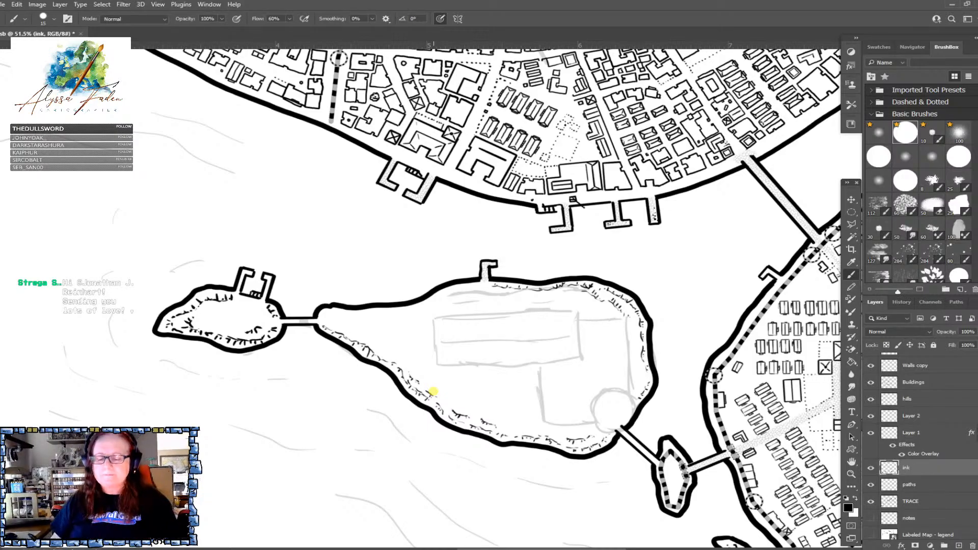
Hatch the narrow western tip of the teardrop island beside the bridge to the small island
scroll(433, 391, "down", 2)
scroll(433, 391, "up", 3)
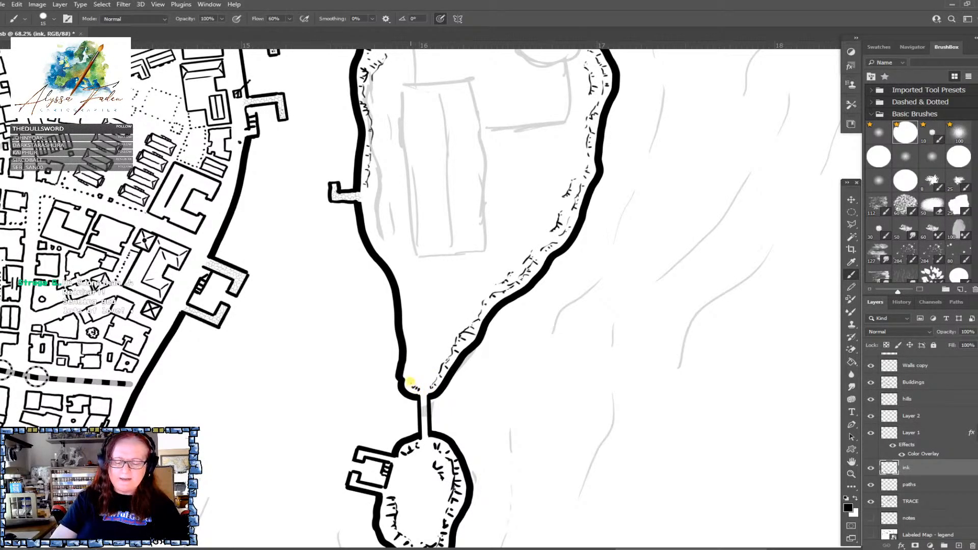
left_click_drag(411, 361, 411, 353)
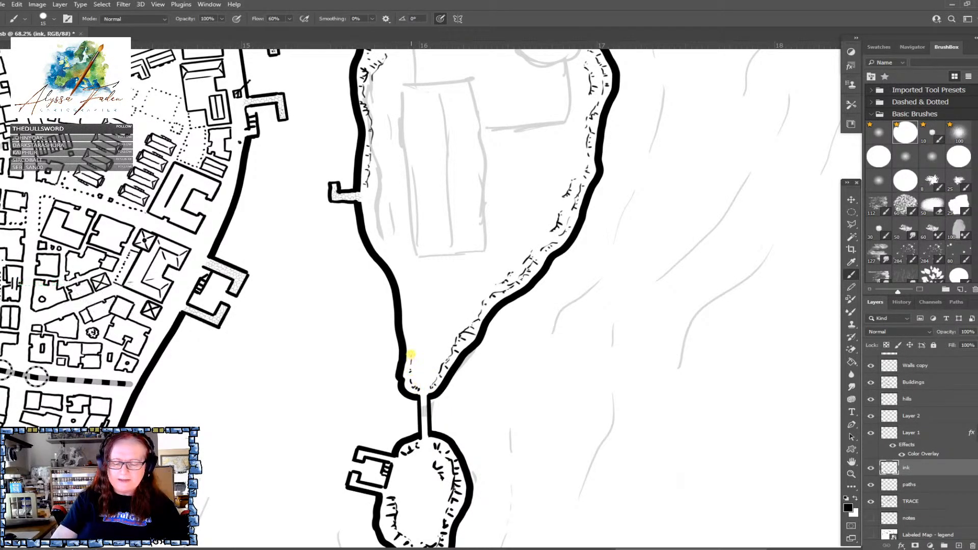
left_click_drag(408, 317, 415, 343)
left_click_drag(419, 377, 415, 377)
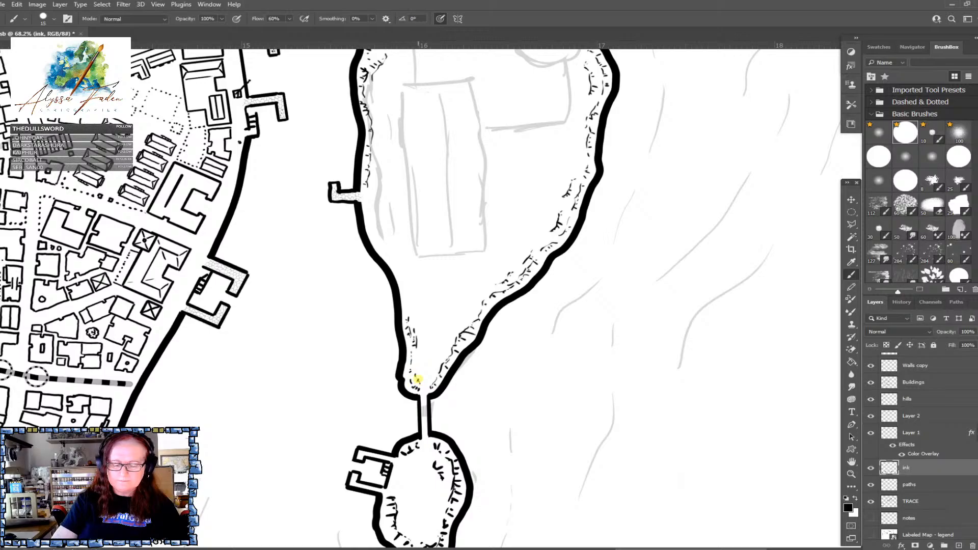
Fill the remaining gap in the northern shoreline hatching between the dock and the teardrop island's narrow tip
scroll(411, 274, "down", 3)
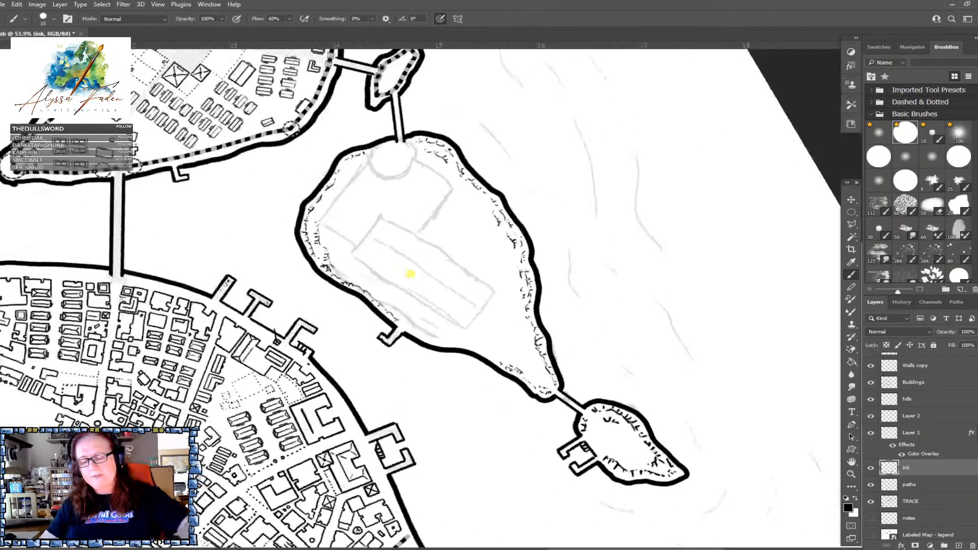
scroll(410, 274, "up", 2)
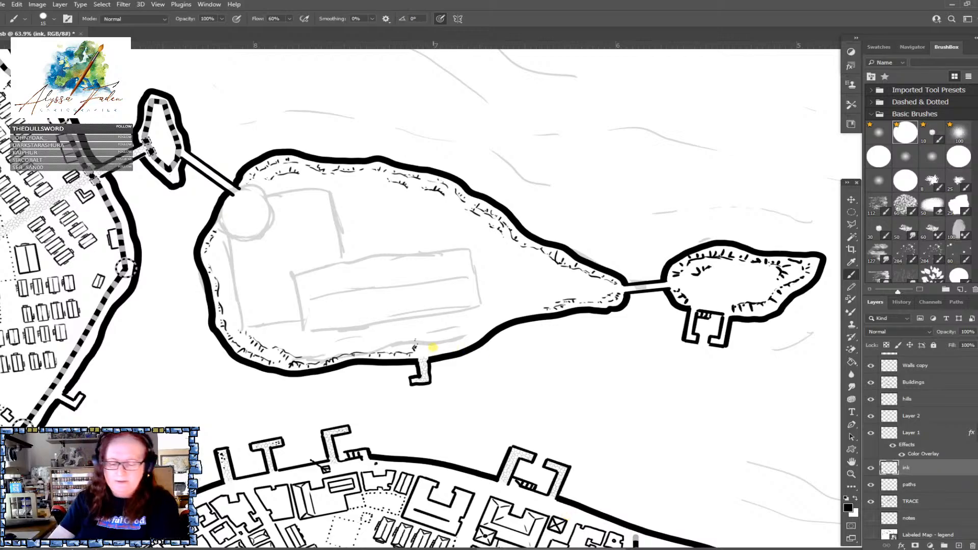
mouse_move(430, 343)
left_mouse_down()
mouse_move(499, 315)
mouse_move(536, 308)
mouse_move(509, 306)
mouse_move(533, 303)
left_mouse_up()
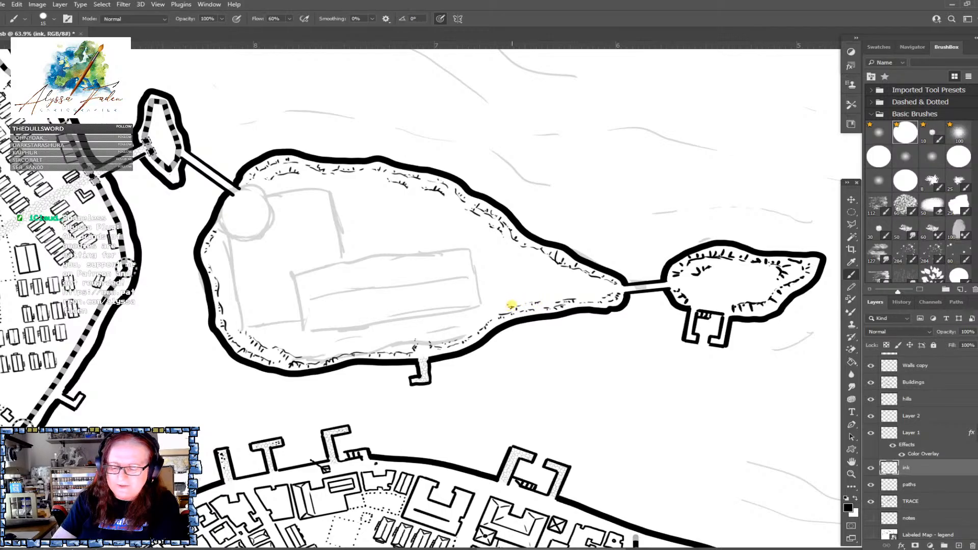
scroll(542, 320, "down", 6)
scroll(541, 319, "up", 4)
scroll(541, 320, "down", 3)
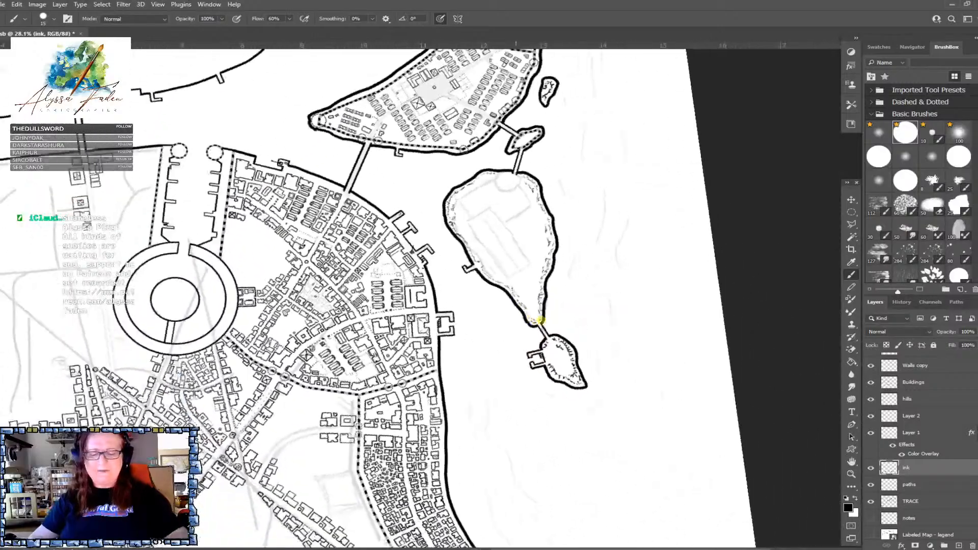
scroll(541, 319, "up", 3)
scroll(541, 320, "down", 2)
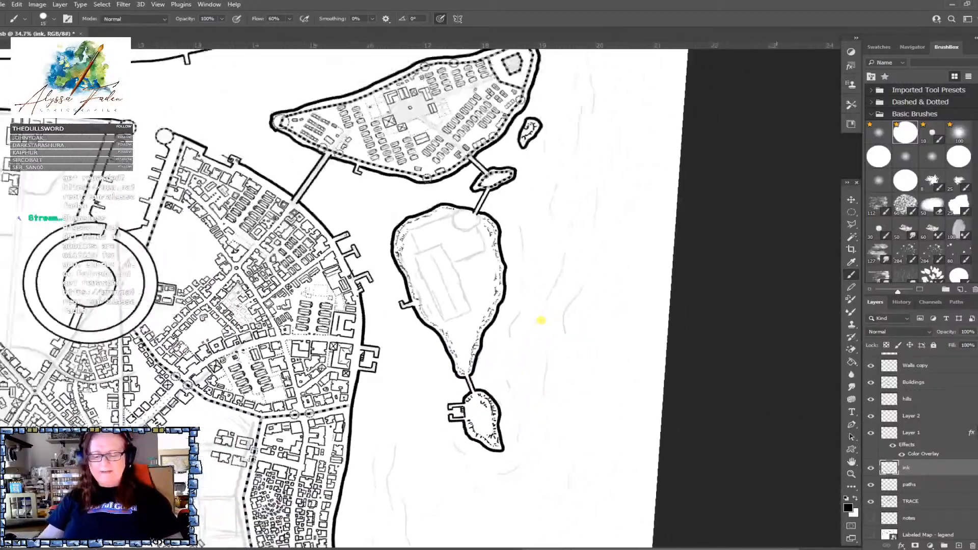
scroll(541, 320, "up", 1)
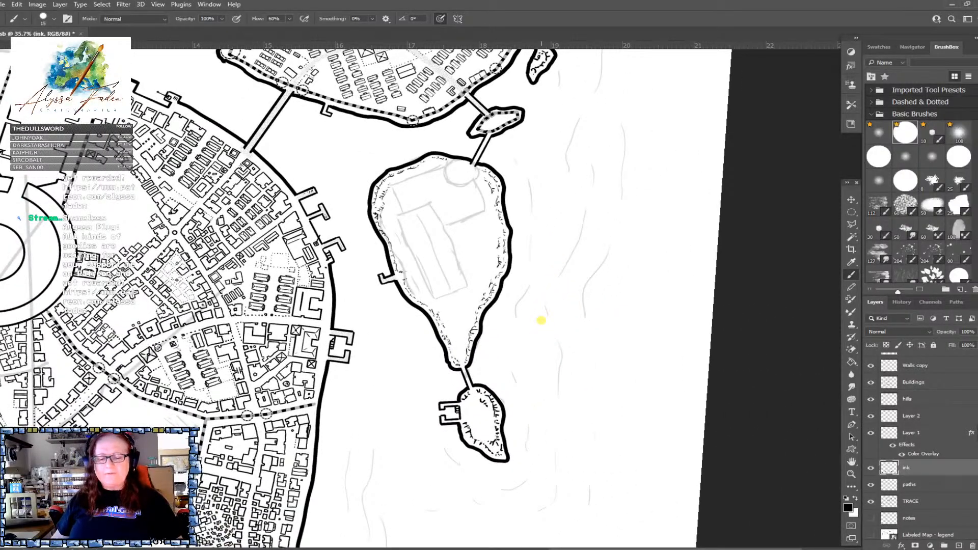
scroll(541, 320, "up", 2)
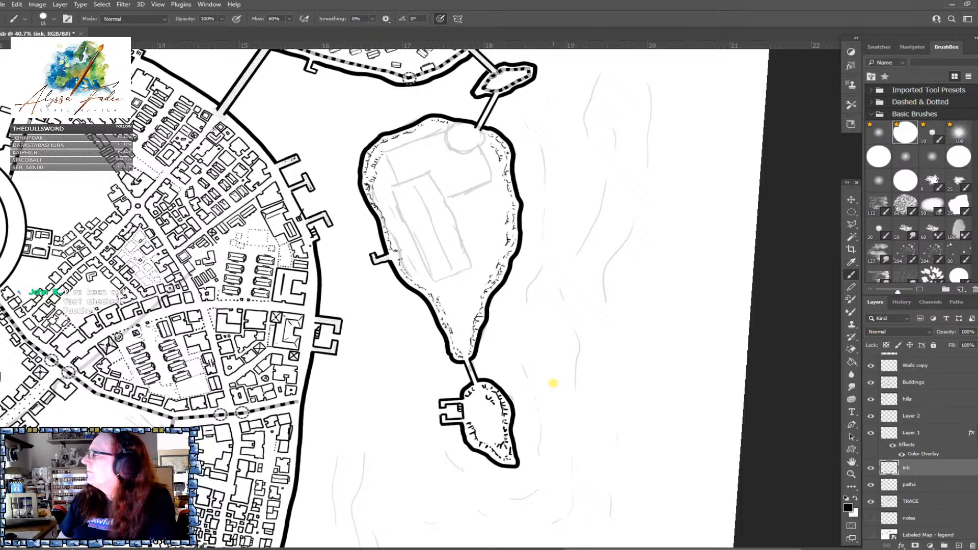
Make a small circular selection inside the small hatched island beyond the teardrop island's narrow tip
scroll(554, 383, "up", 3)
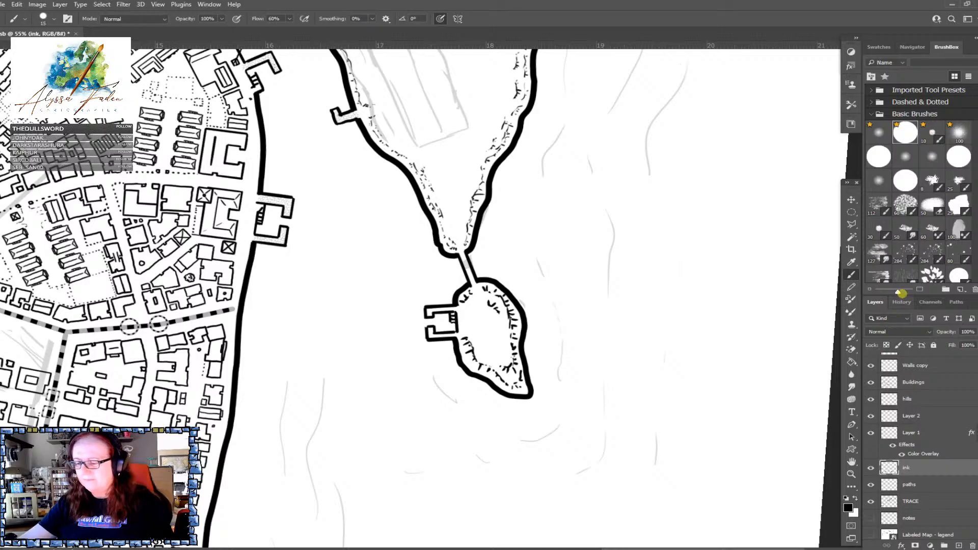
left_click(851, 212)
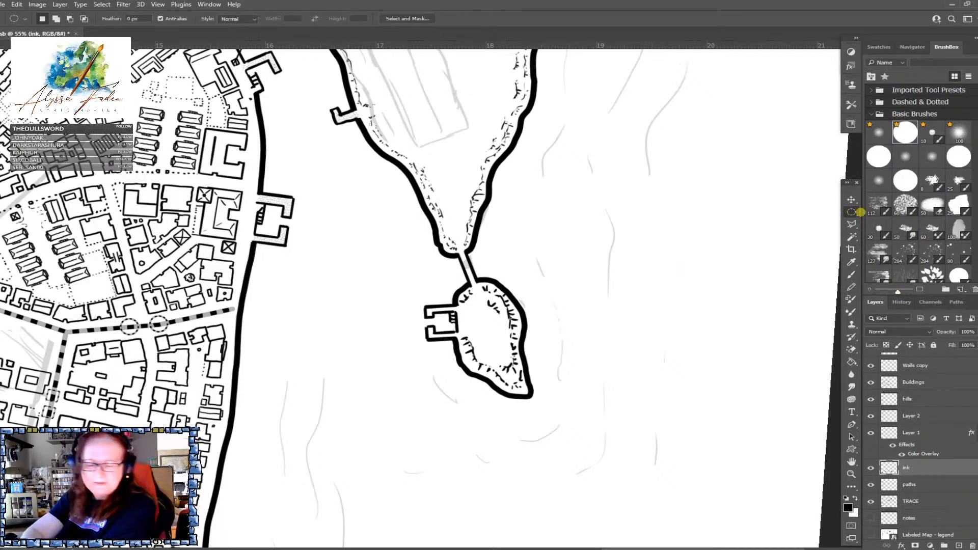
left_click_drag(528, 254, 494, 348)
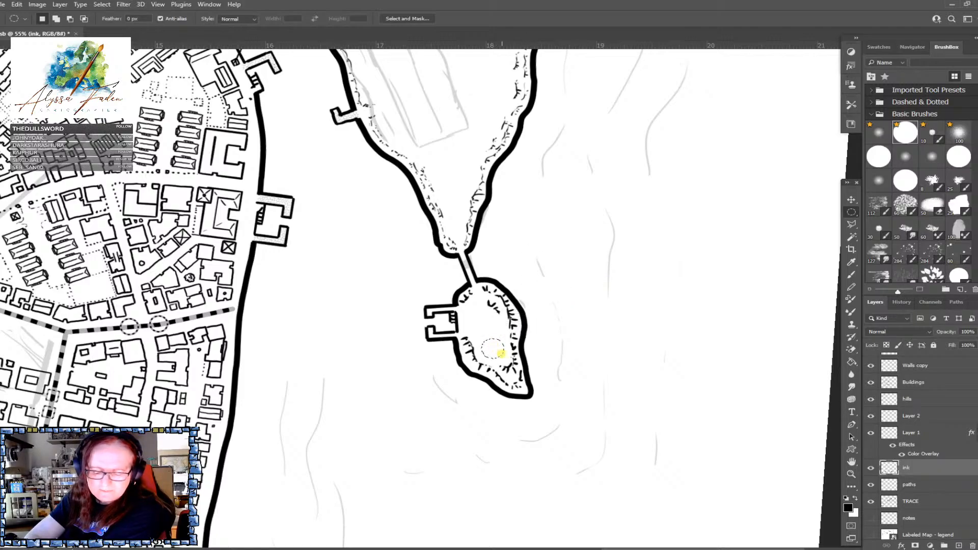
Stroke the circular selection on the Buildings layer with a 7 px black line placed inside
left_click(17, 5)
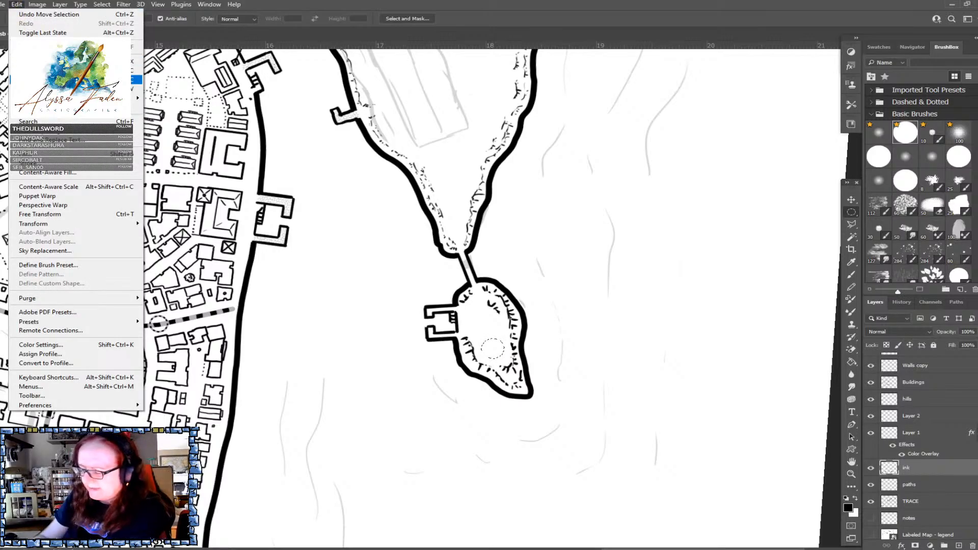
left_click(932, 383)
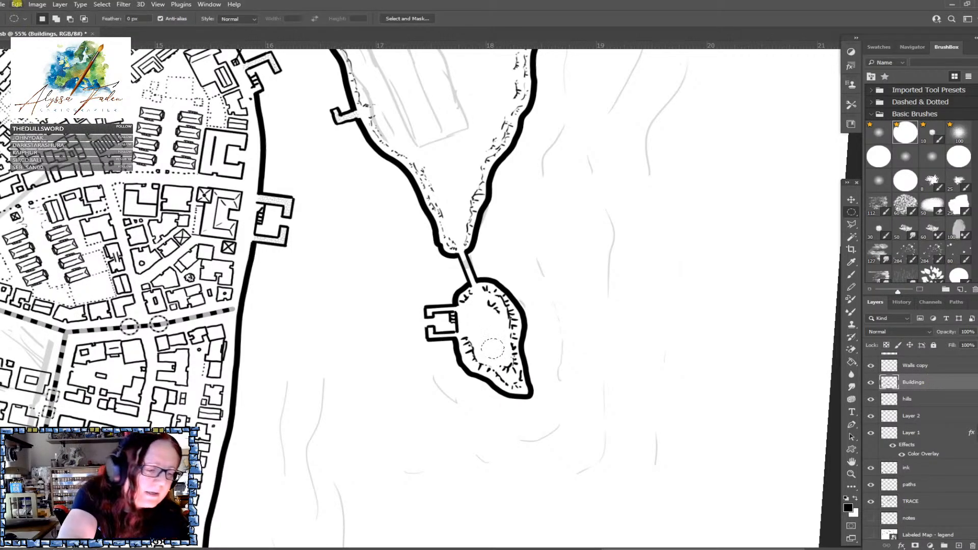
left_click(17, 4)
left_click(46, 153)
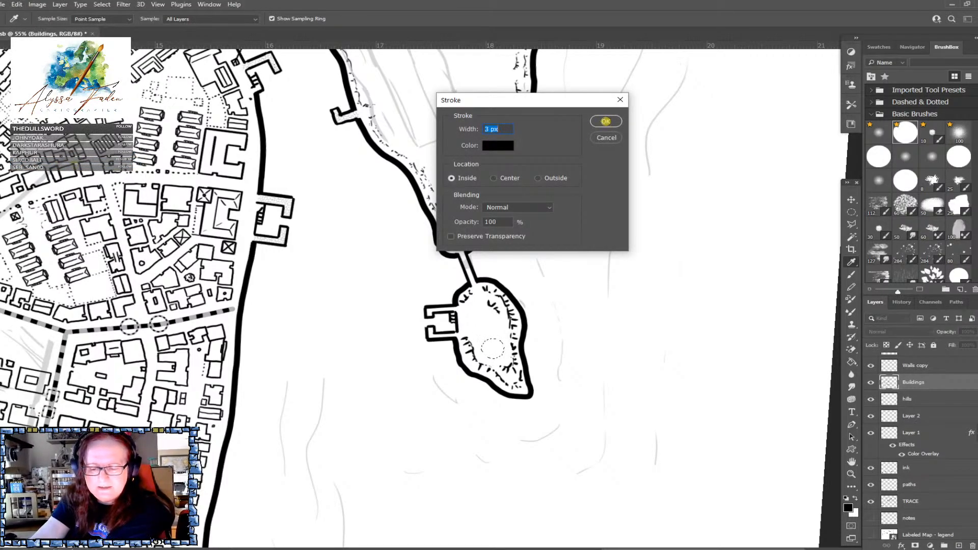
type("7")
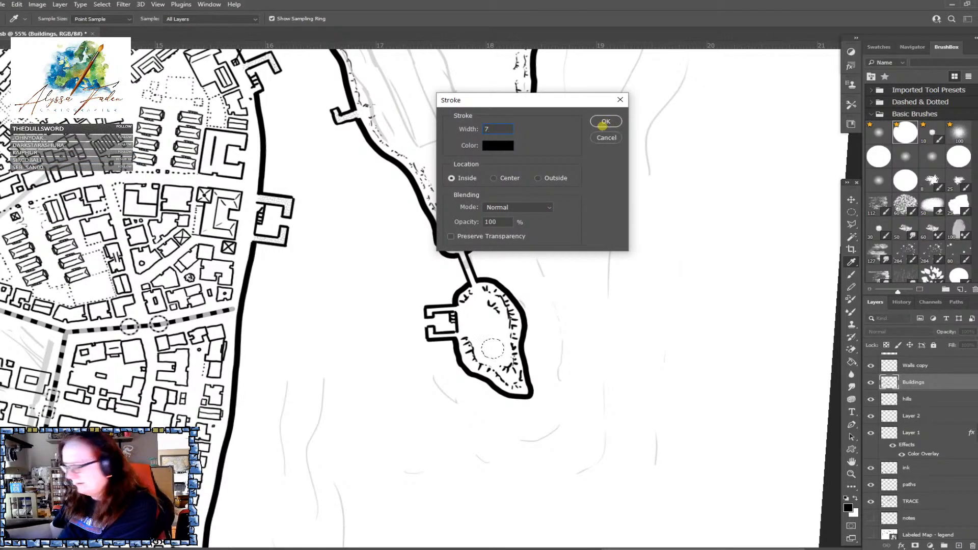
left_click(602, 126)
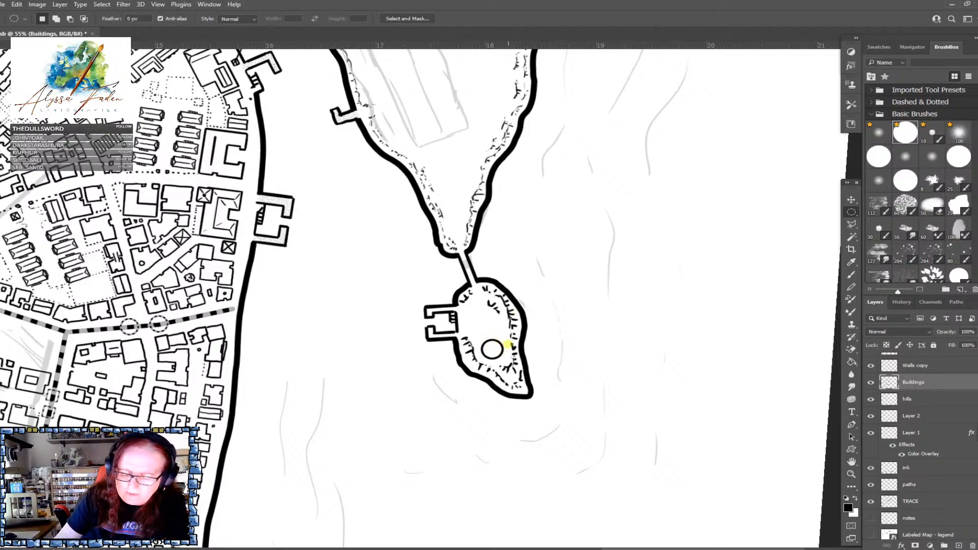
Examine the islands together with the surrounding coastline and city districts
scroll(493, 350, "down", 5)
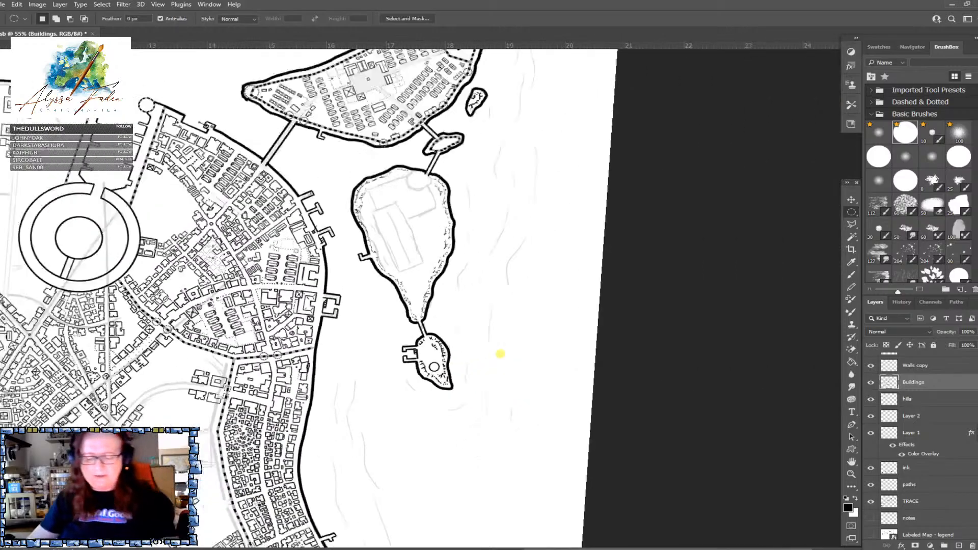
scroll(499, 354, "down", 2)
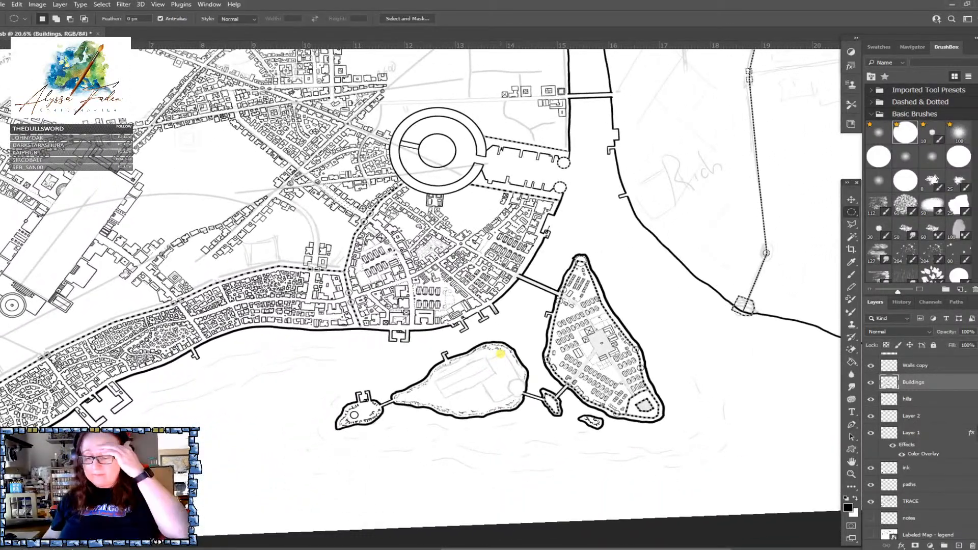
scroll(500, 353, "right", 1)
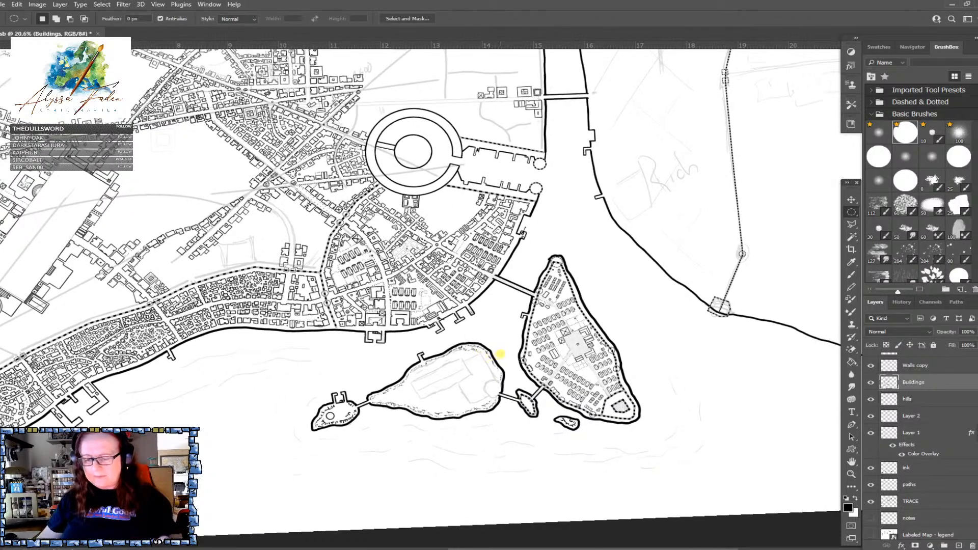
scroll(502, 352, "up", 1)
scroll(501, 351, "down", 2)
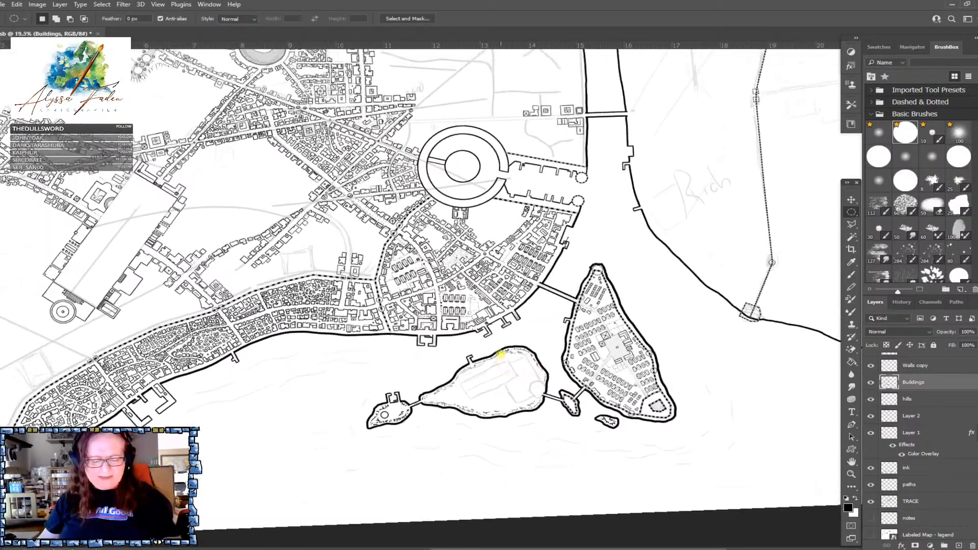
scroll(501, 354, "up", 5)
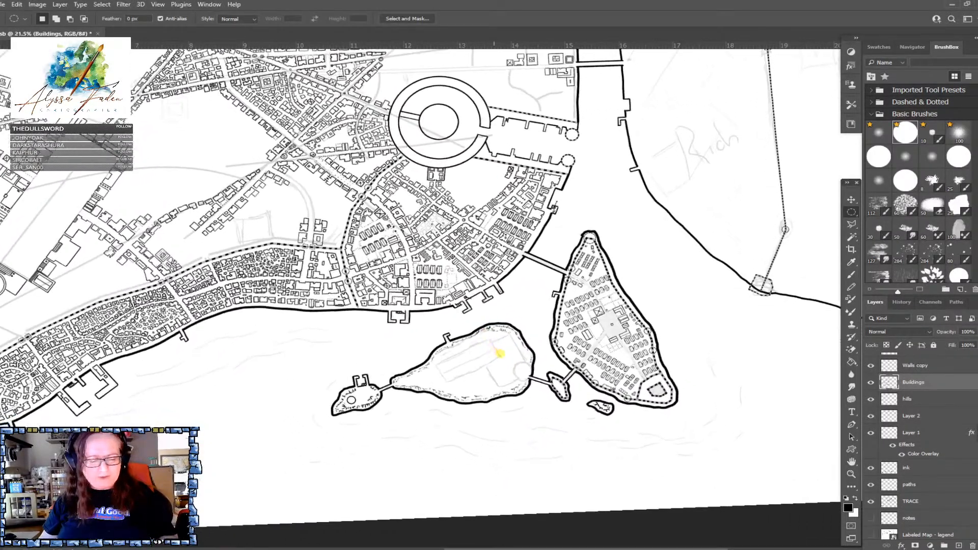
scroll(499, 354, "down", 1)
scroll(501, 353, "up", 2)
On the Buildings layer, brush a straight-edged rectangular building outline over the long sketched block on the teardrop island
scroll(501, 353, "up", 4)
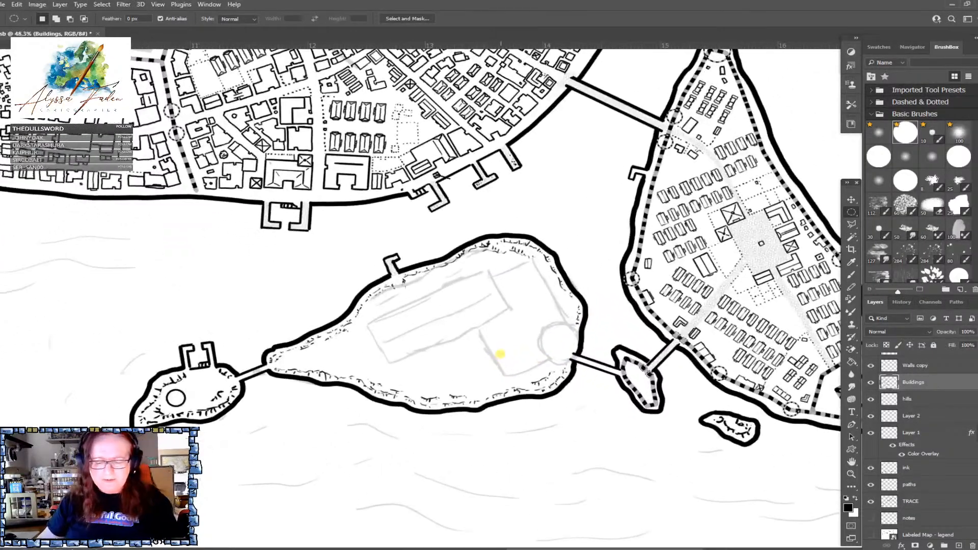
scroll(501, 354, "up", 1)
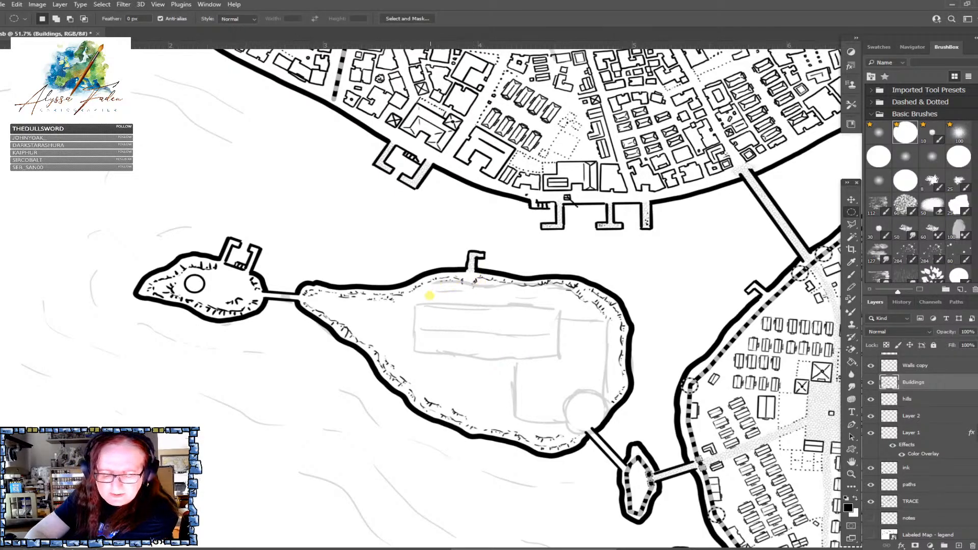
left_click_drag(426, 286, 459, 296)
key("ctrl+d")
key("b")
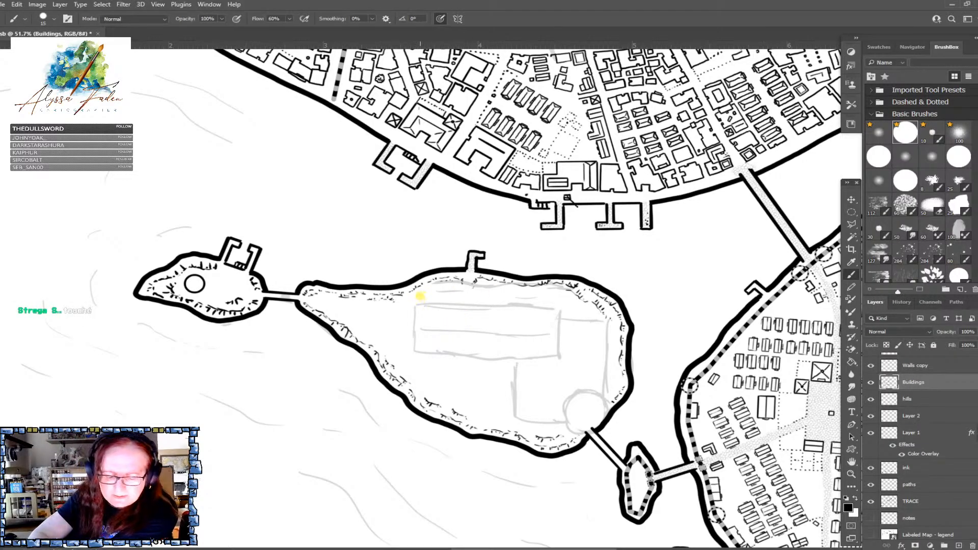
left_click(419, 296)
left_click(452, 298, "shift")
mouse_move(471, 300)
left_mouse_down()
mouse_move(525, 300)
mouse_move(520, 349)
mouse_move(414, 347)
mouse_move(415, 296)
left_mouse_up()
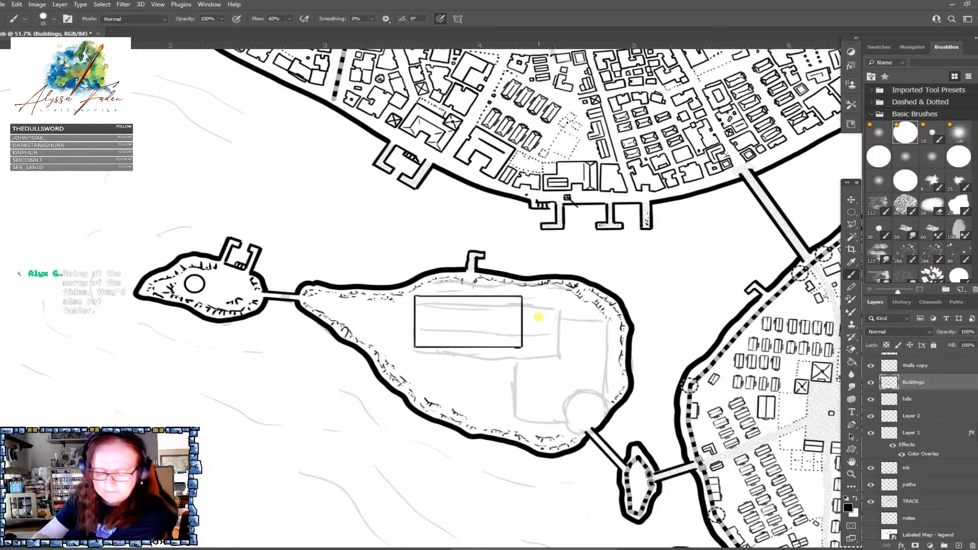
Undo the rectangle's eastern side and the eastern parts of its long edges
key("ctrl+z")
key("ctrl+z")
key("ctrl+z")
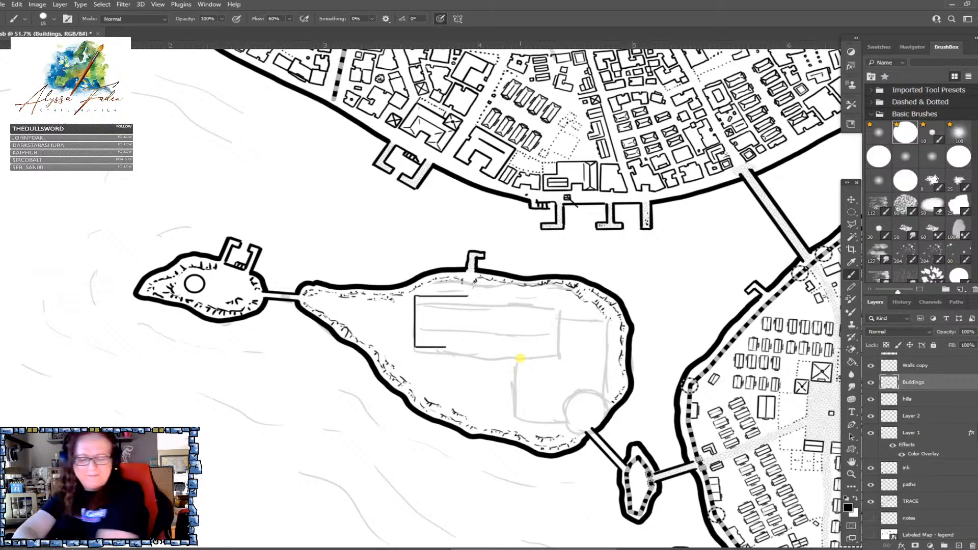
Undo the remaining western side and edge stubs of the rectangle on the teardrop island
key("ctrl+z")
key("ctrl+z")
key("ctrl+z")
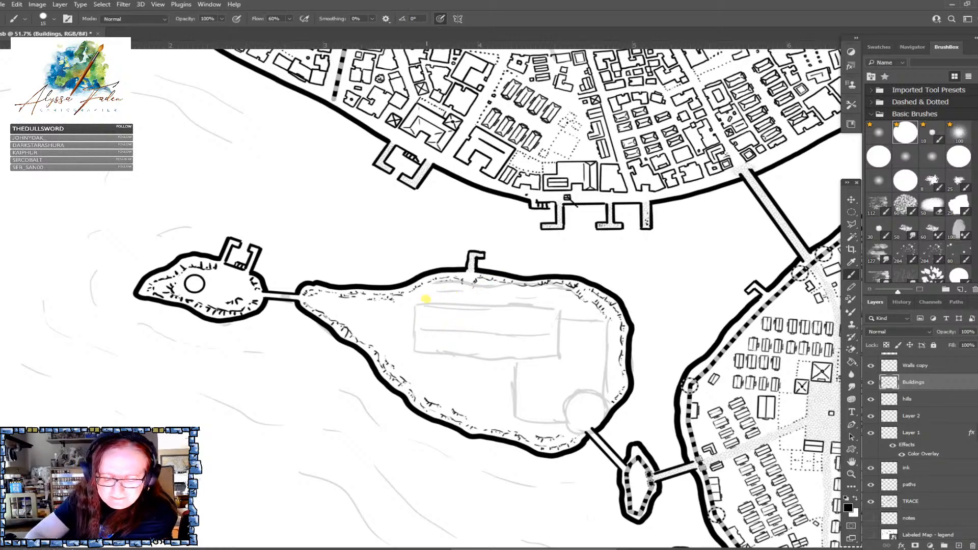
Brush a large straight-edged building outline on the teardrop island, with an overlapping rectangular west wing and a small block straddling its east wall
mouse_move(419, 296)
left_mouse_down()
mouse_move(496, 296)
mouse_move(496, 372)
mouse_move(415, 372)
mouse_move(416, 296)
left_mouse_up()
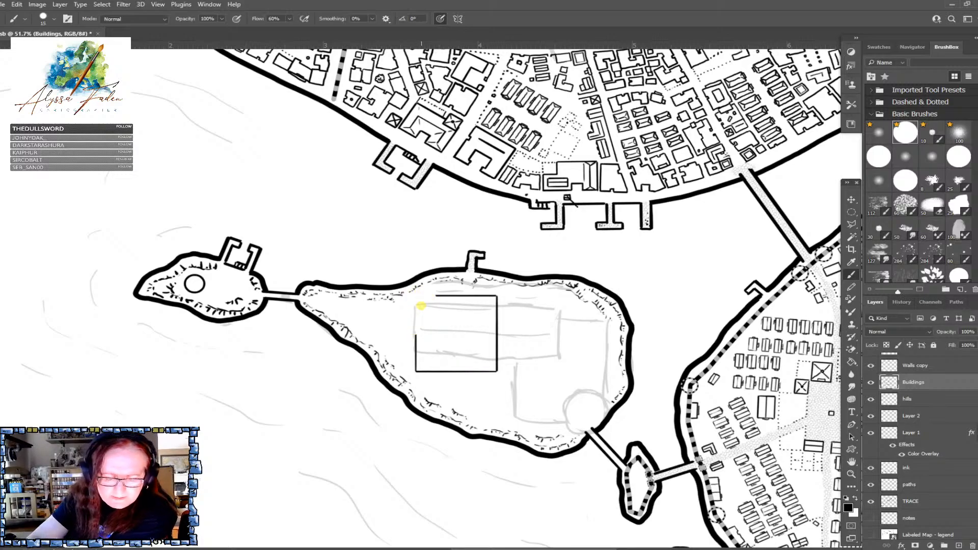
mouse_move(373, 306)
left_mouse_down()
mouse_move(426, 303)
mouse_move(425, 336)
mouse_move(372, 336)
mouse_move(371, 305)
left_mouse_up()
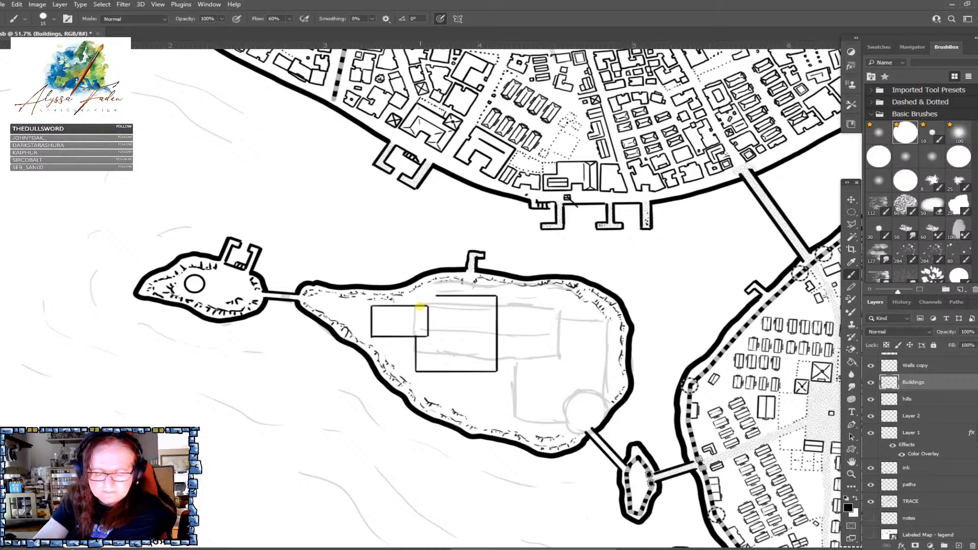
mouse_move(416, 305)
left_mouse_down()
mouse_move(417, 295)
mouse_move(436, 295)
left_mouse_up()
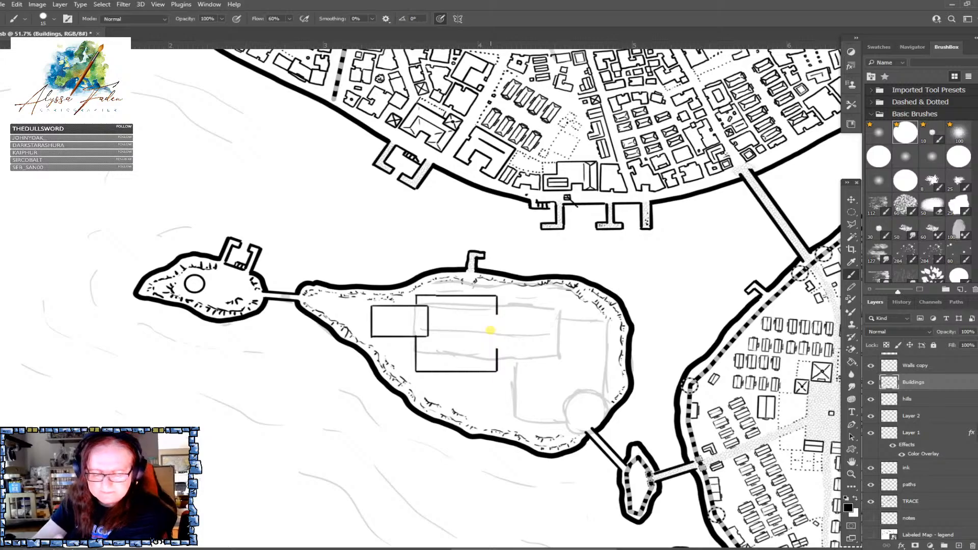
mouse_move(507, 316)
left_mouse_down()
mouse_move(488, 318)
mouse_move(488, 350)
mouse_move(508, 350)
mouse_move(509, 317)
left_mouse_up()
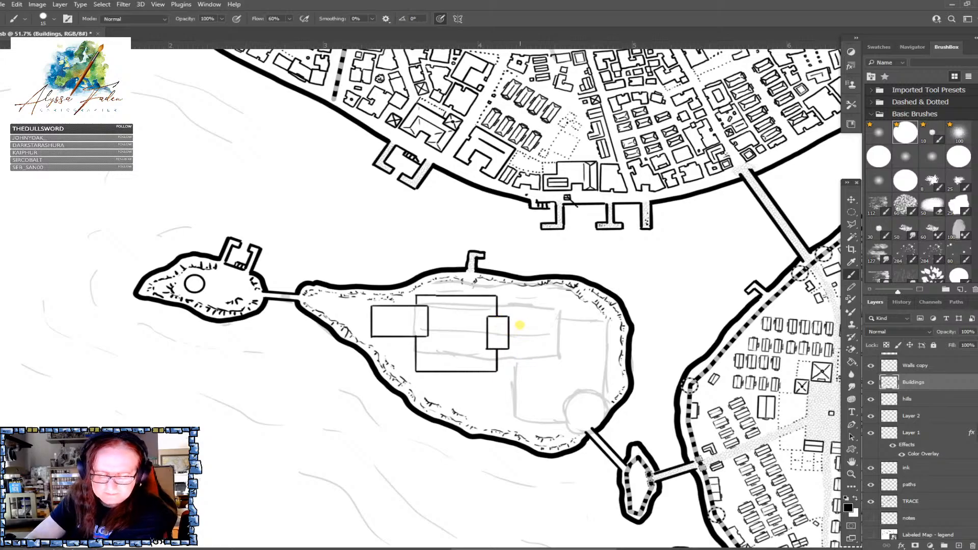
Outline a courtyard rectangle and two smaller overlapping blocks inside the main building, and ink radiating roof lines in its southeast corner
mouse_move(441, 311)
left_mouse_down()
mouse_move(474, 311)
mouse_move(474, 340)
left_mouse_up()
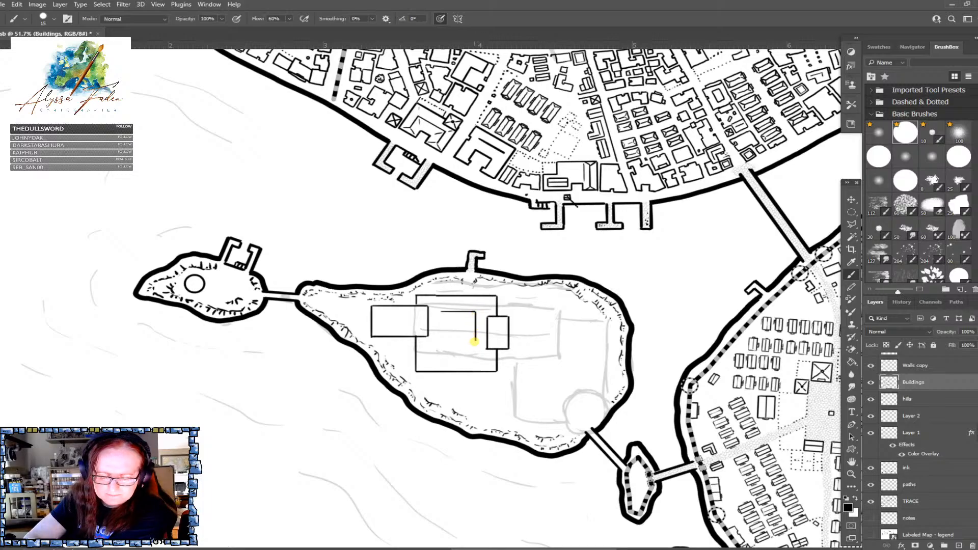
mouse_move(436, 343)
left_mouse_down()
mouse_move(458, 360)
mouse_move(458, 341)
mouse_move(472, 339)
mouse_move(437, 342)
mouse_move(442, 312)
left_mouse_up()
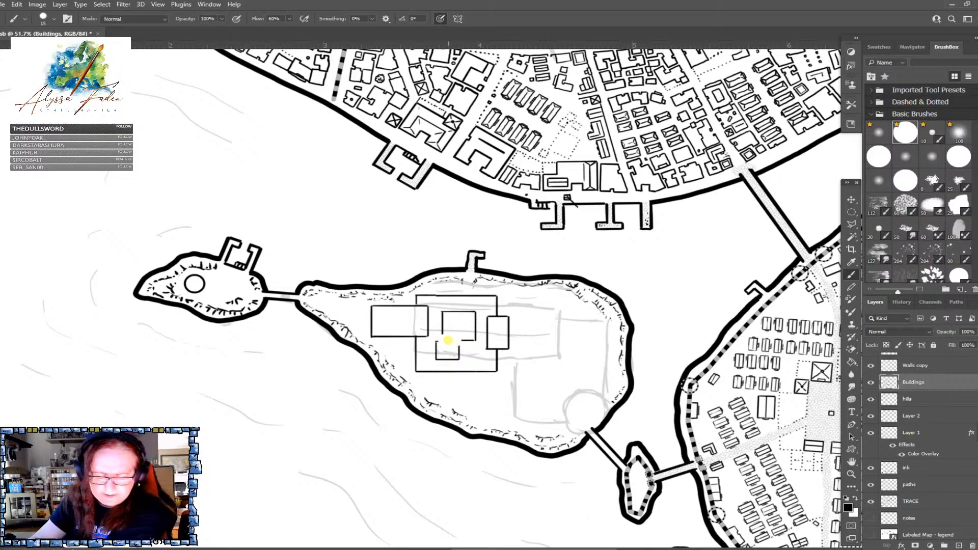
mouse_move(441, 344)
left_mouse_down()
mouse_move(441, 335)
mouse_move(458, 335)
mouse_move(460, 345)
mouse_move(442, 345)
left_mouse_up()
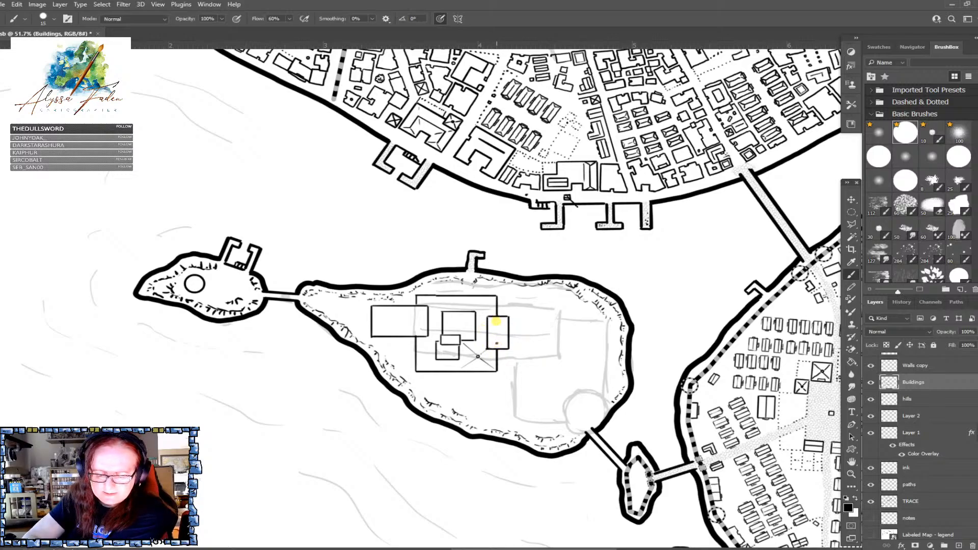
Ink hipped-roof ridge and corner lines on the small east block and the west wing, and add a small circle southwest of the complex
left_click_drag(496, 343, 497, 323)
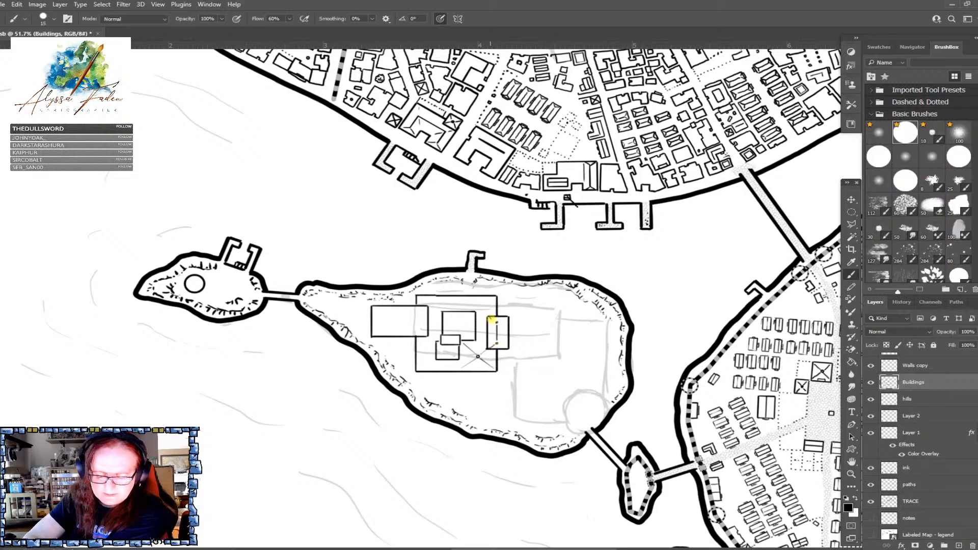
left_click_drag(499, 322, 507, 317)
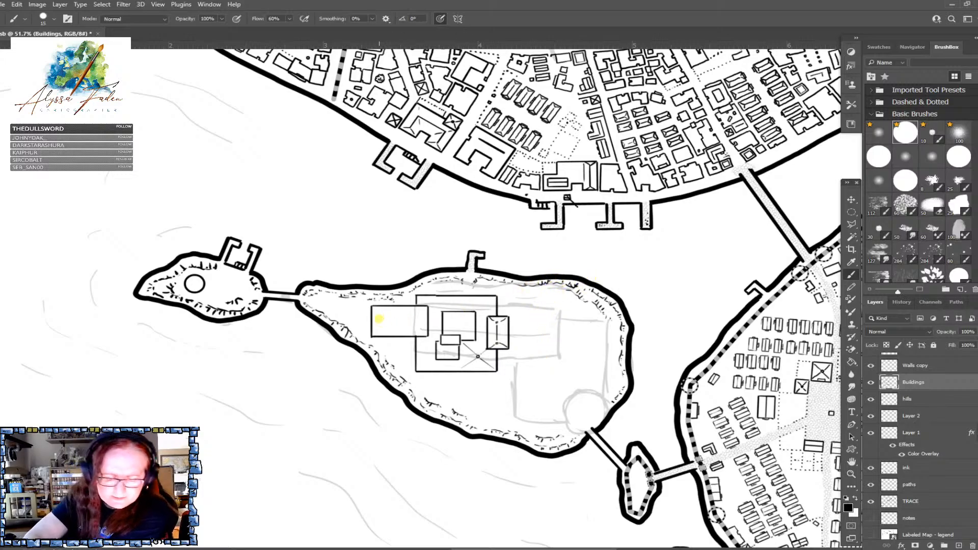
left_click(376, 310)
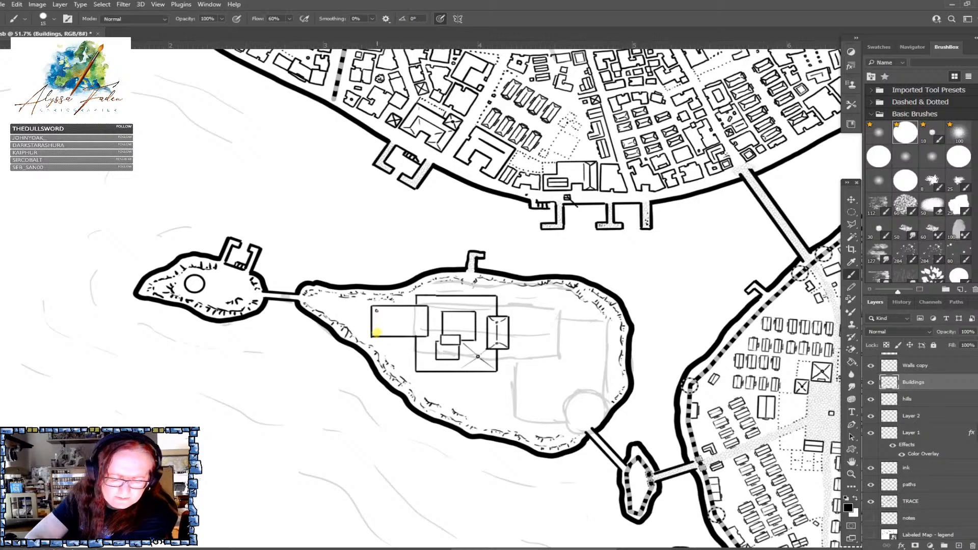
left_click(376, 333)
left_click(423, 311)
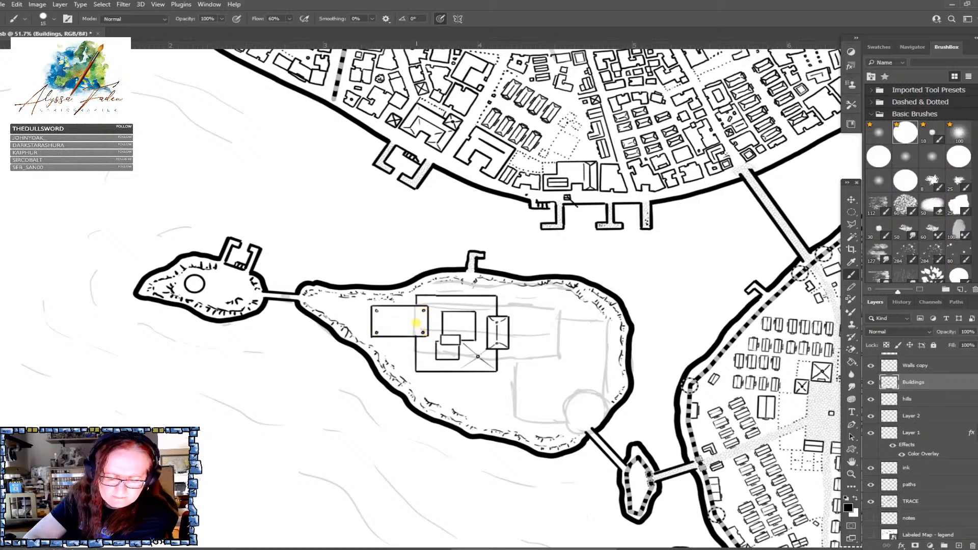
left_click(383, 320)
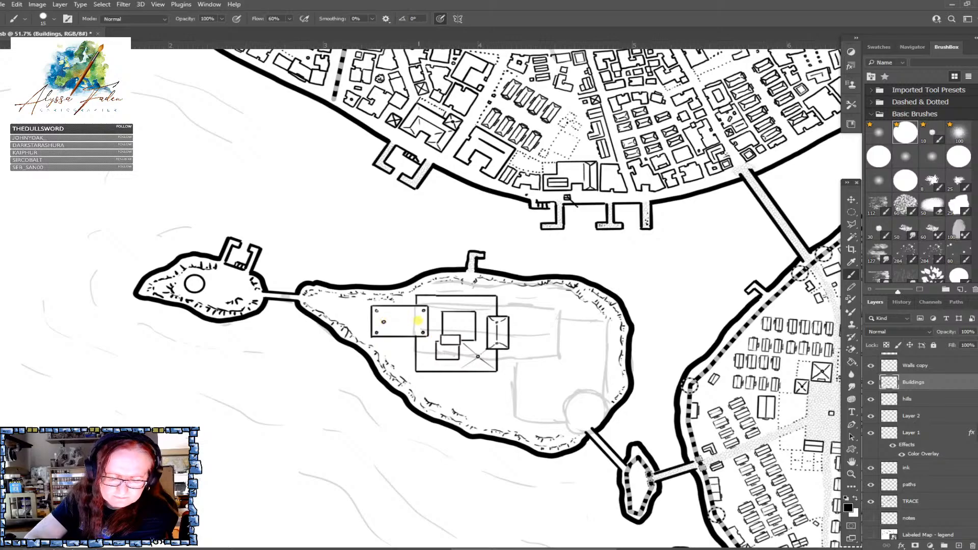
left_click(417, 321, "shift")
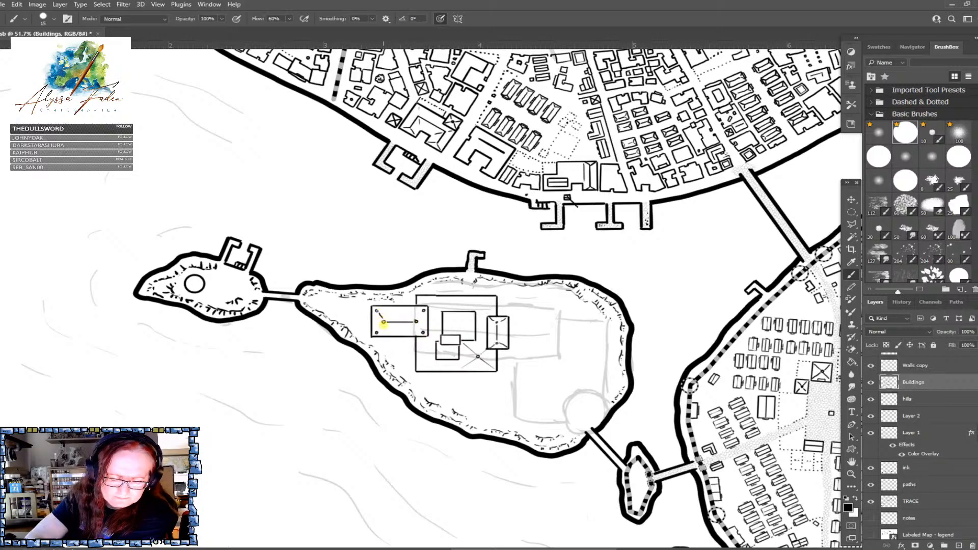
left_click(377, 331, "shift")
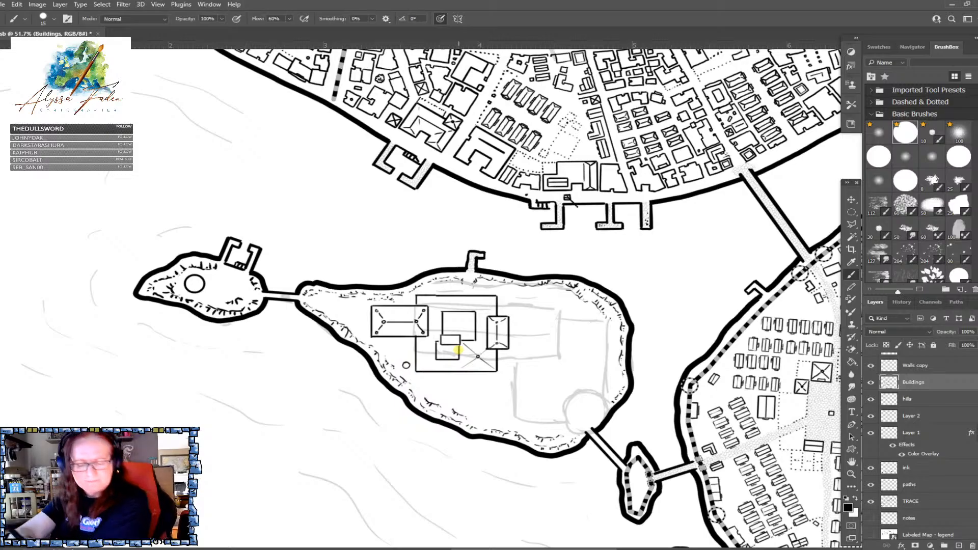
Examine the new building complex against the whole city map and the neighbouring islands
scroll(458, 350, "down", 5)
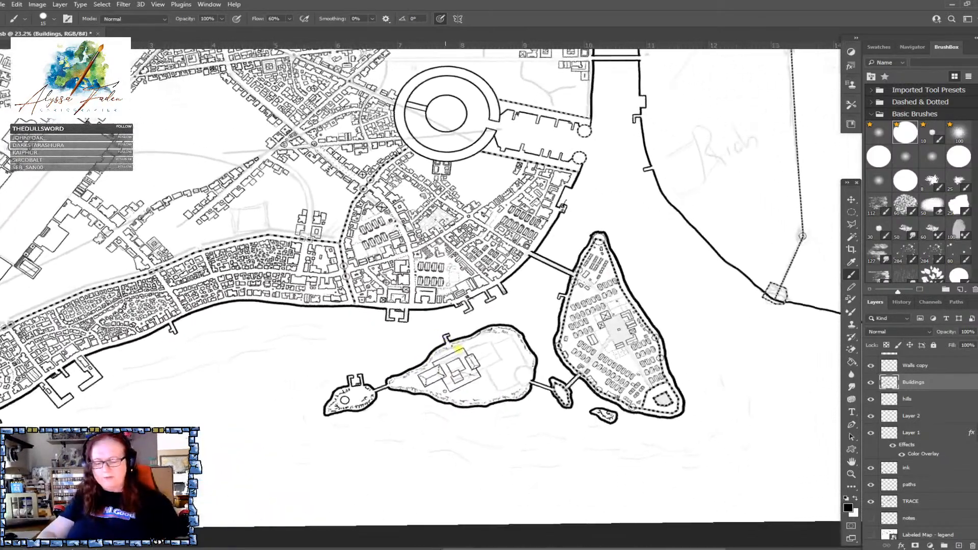
scroll(459, 350, "up", 1)
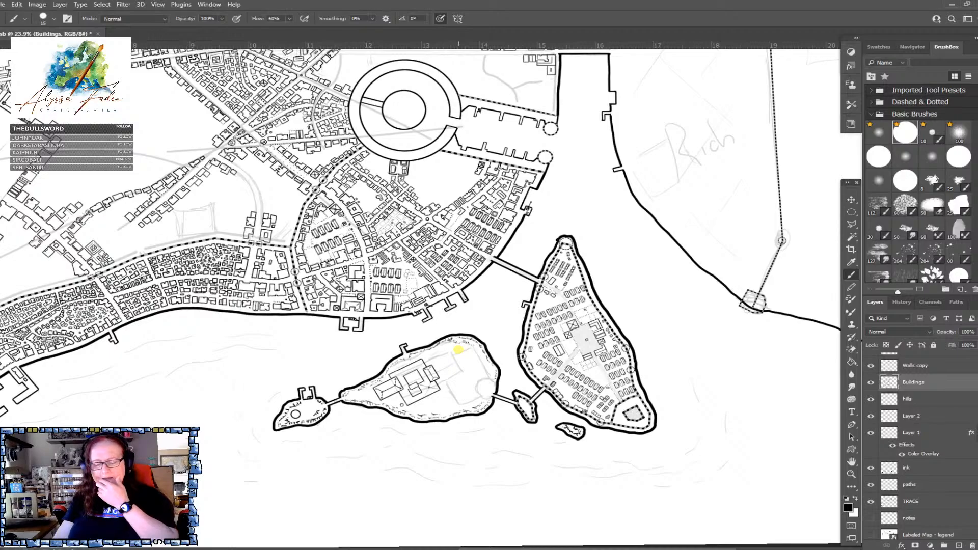
scroll(459, 350, "down", 3)
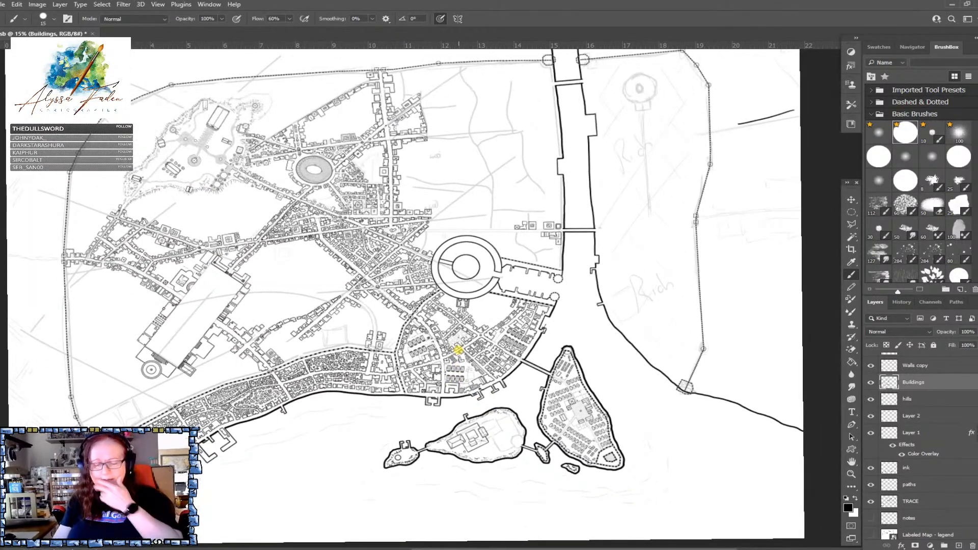
scroll(458, 350, "up", 3)
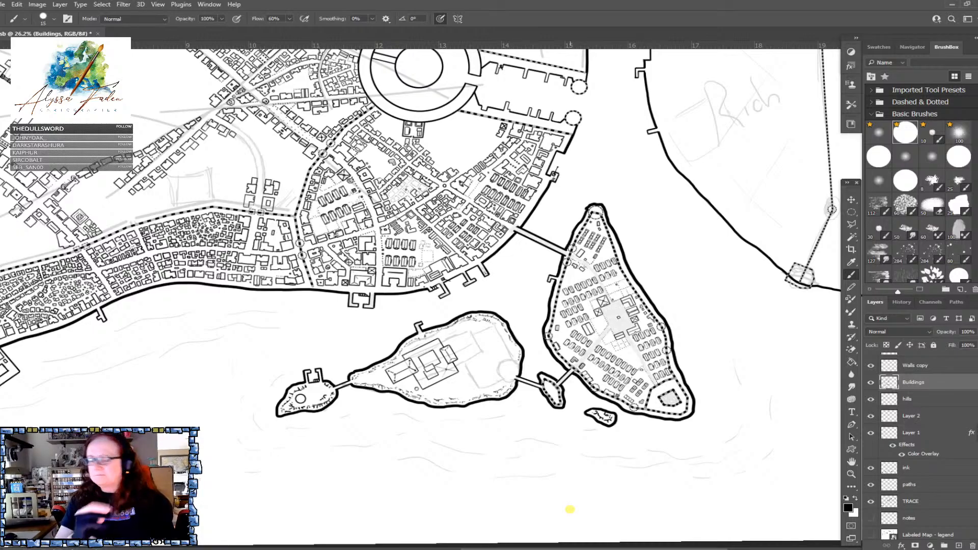
scroll(570, 509, "up", 3)
scroll(570, 509, "up", 5)
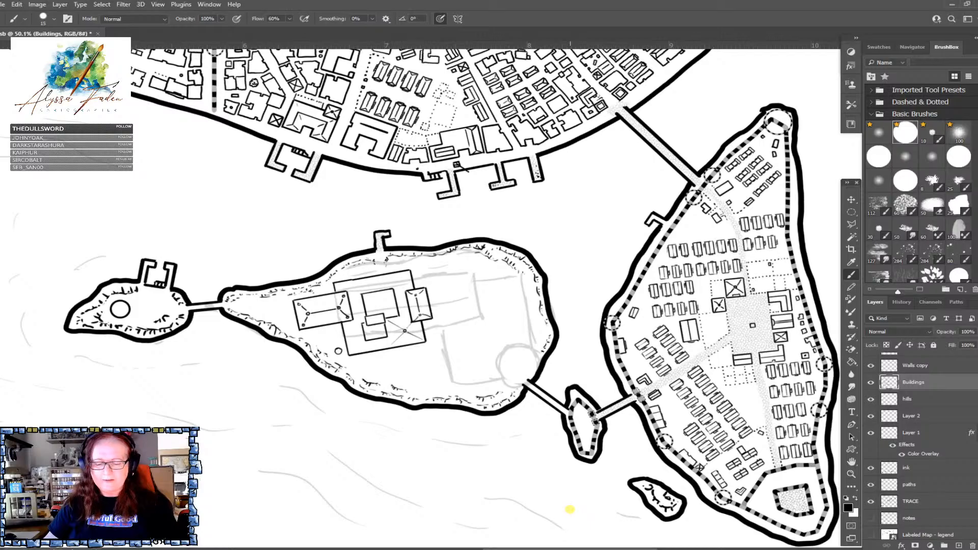
scroll(570, 509, "up", 5)
scroll(570, 509, "up", 2)
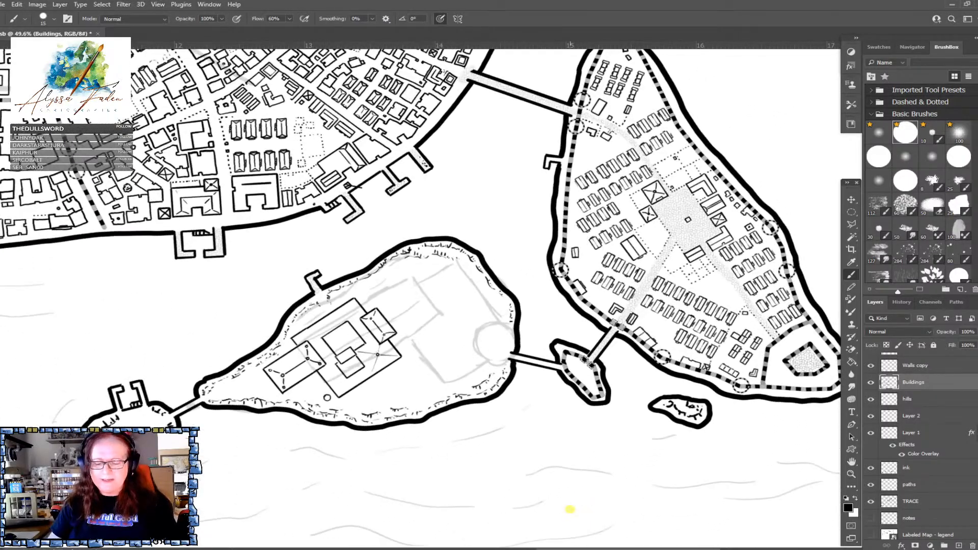
scroll(569, 510, "up", 2)
scroll(570, 510, "down", 2)
scroll(570, 509, "down", 2)
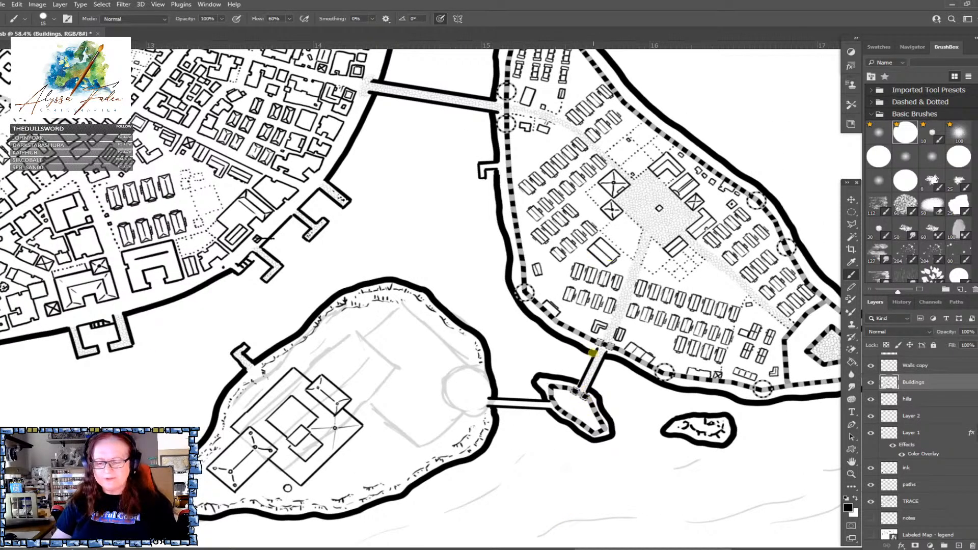
Beside the teardrop island's eastern bridge landing, ink a small L-shaped building, a little circle, two round shrubs and scattered dots
scroll(592, 353, "up", 2)
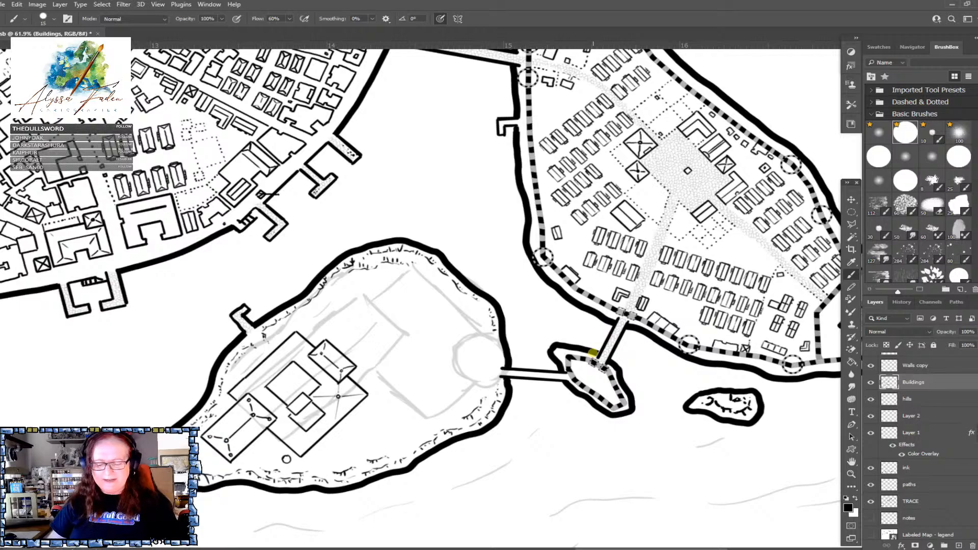
scroll(593, 352, "up", 3)
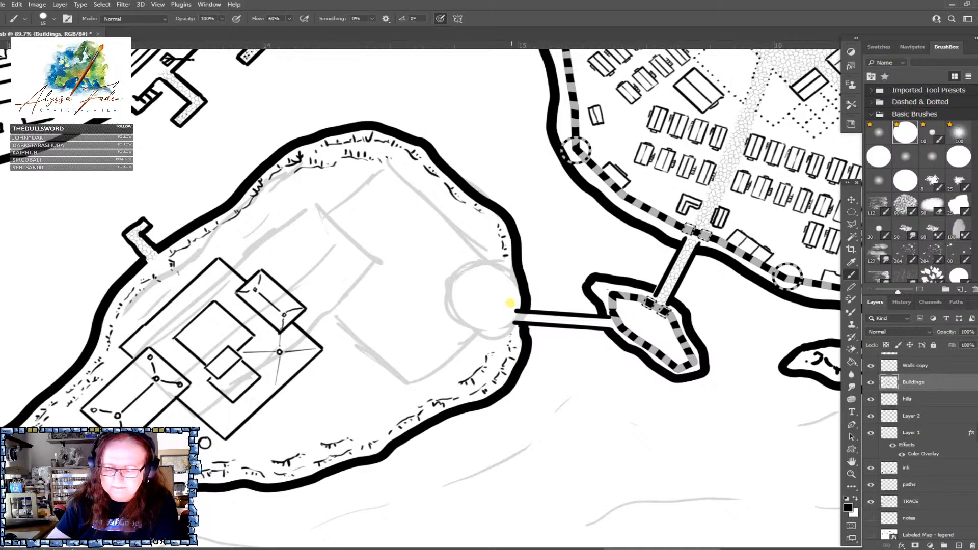
left_click(511, 305)
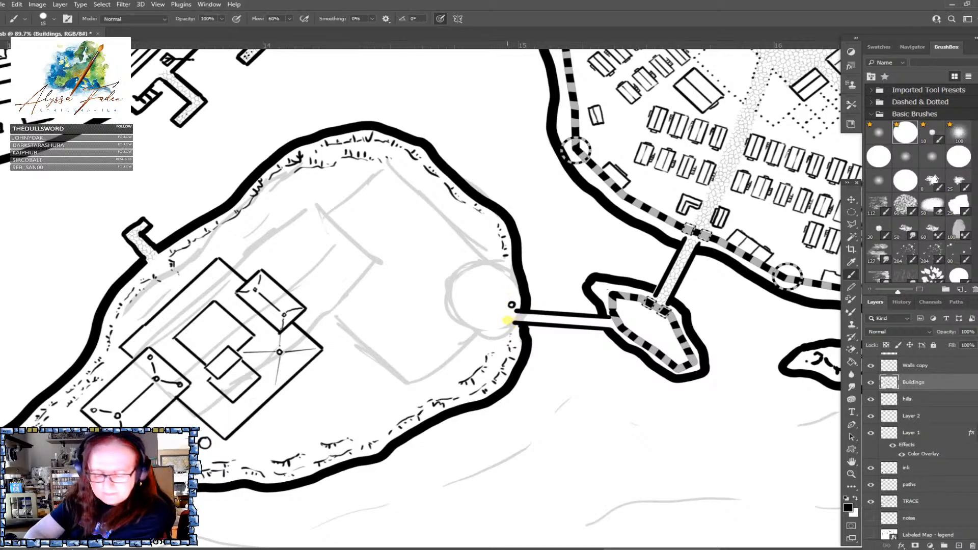
mouse_move(487, 320)
left_mouse_down()
mouse_move(500, 321)
mouse_move(508, 341)
mouse_move(484, 340)
mouse_move(485, 320)
mouse_move(491, 335)
mouse_move(504, 334)
left_mouse_up()
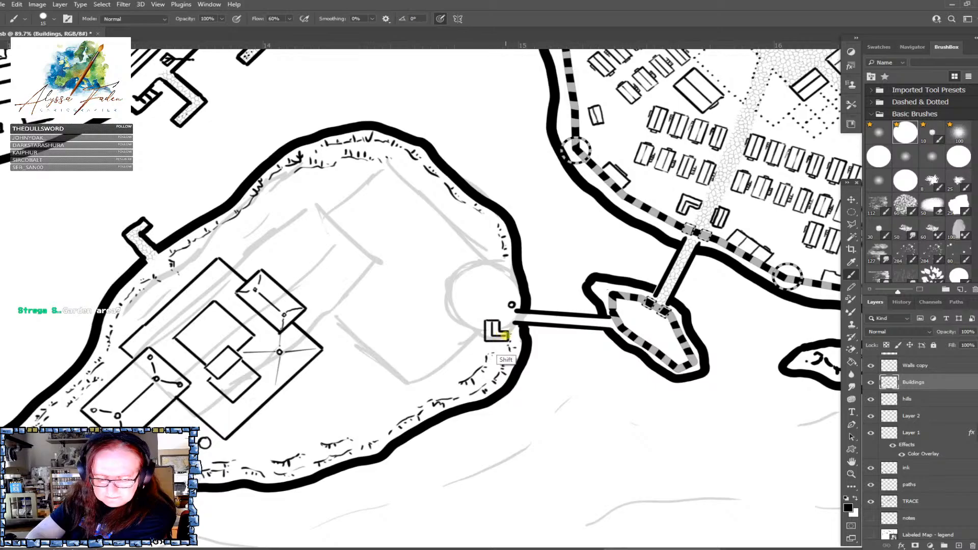
left_click_drag(504, 290, 508, 292)
mouse_move(477, 349)
left_mouse_down()
mouse_move(486, 346)
mouse_move(474, 348)
mouse_move(478, 339)
left_mouse_up()
left_click(475, 325)
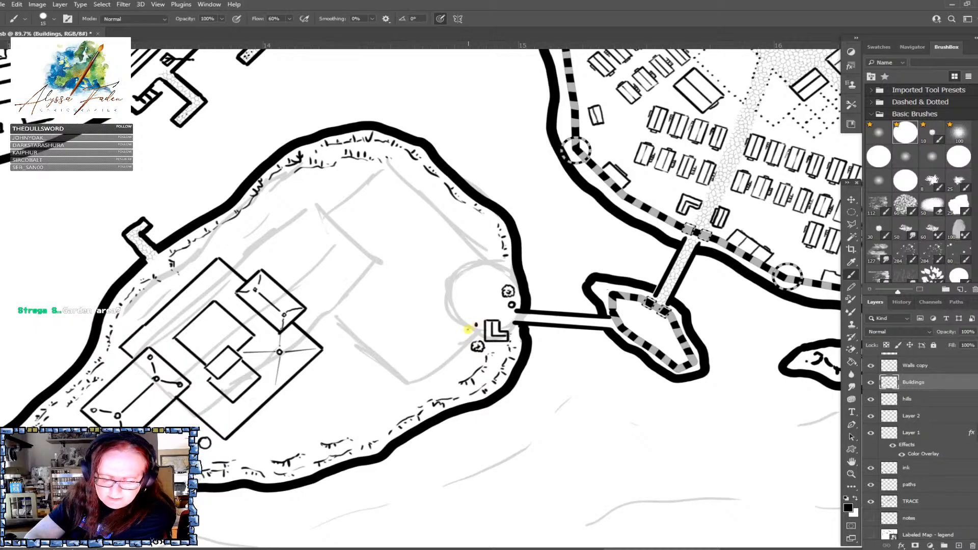
left_click(492, 282)
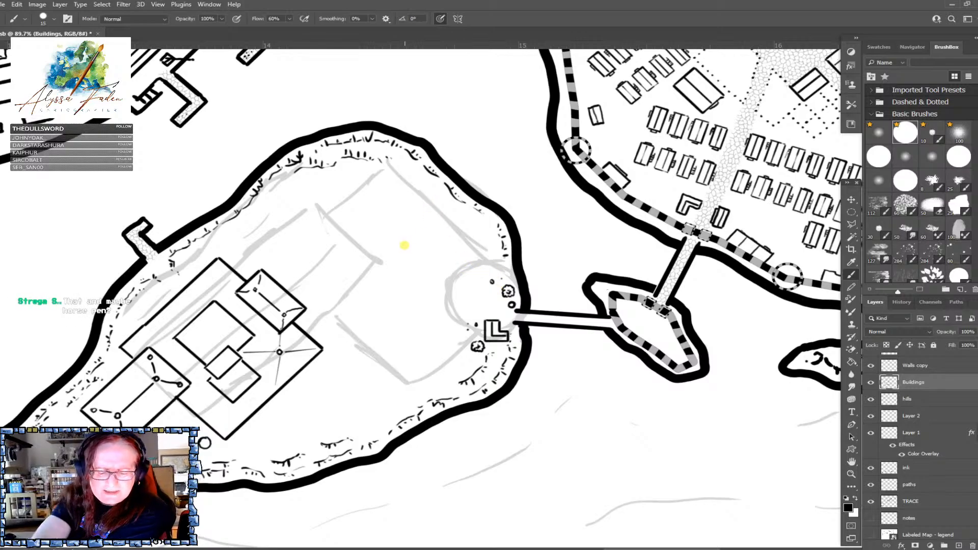
Brush a closed rectangular building outline with straight edges near the northern shore of the teardrop island, northeast of the main complex
scroll(404, 245, "left", 5)
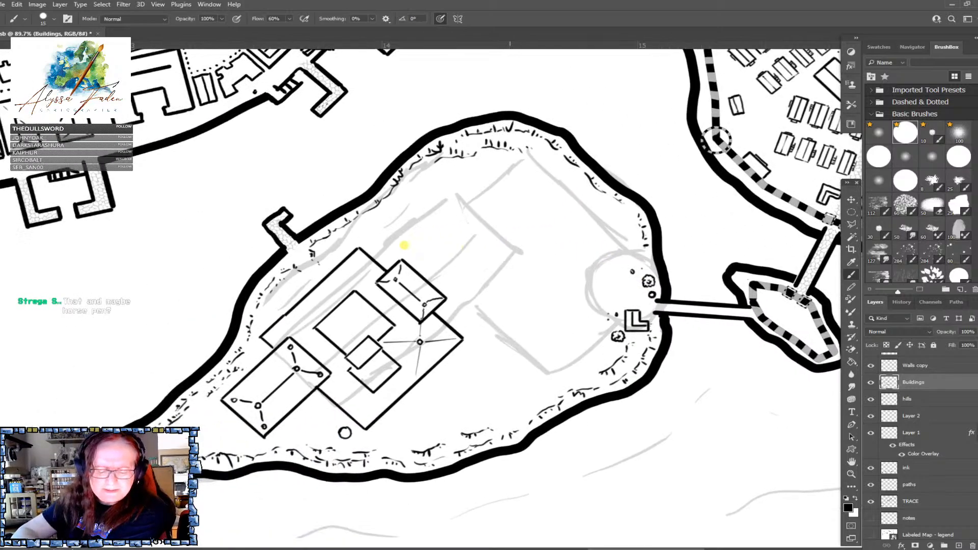
scroll(545, 213, "up", 2)
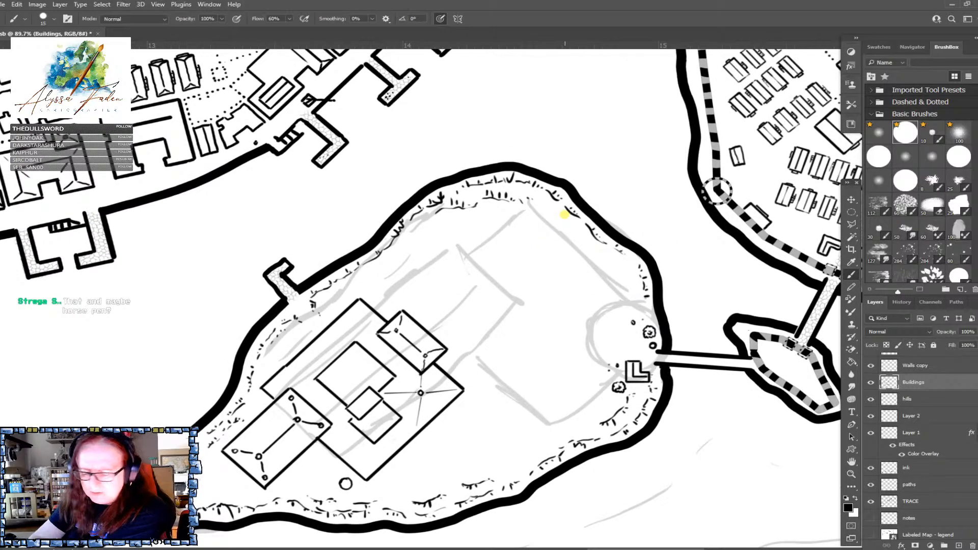
scroll(563, 214, "up", 2)
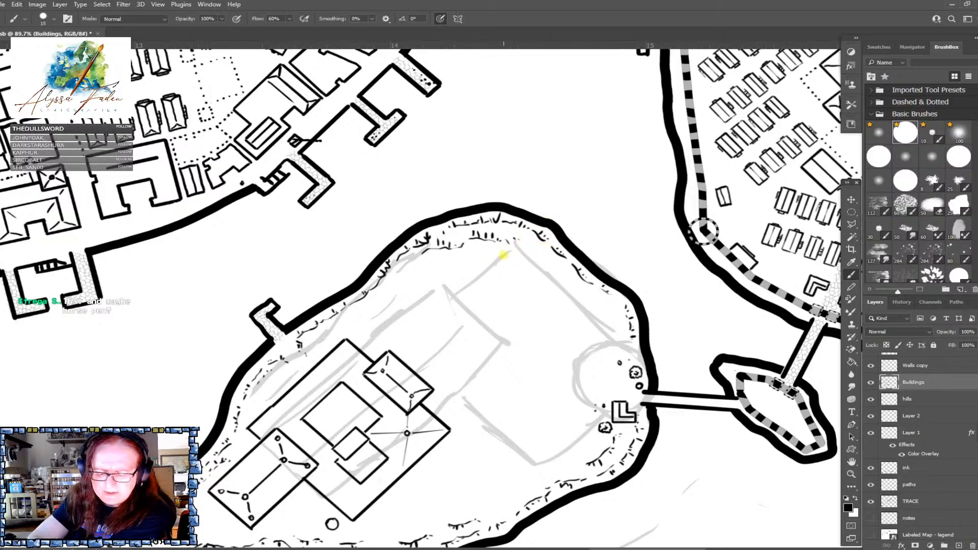
left_click_drag(469, 254, 531, 256)
left_click(531, 265, "shift")
left_click(531, 307, "shift")
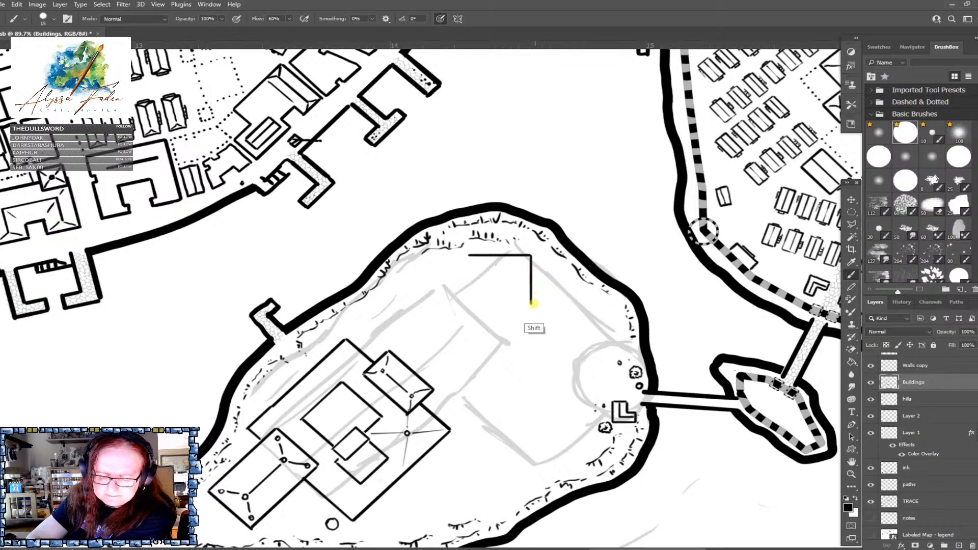
left_click(469, 307, "shift")
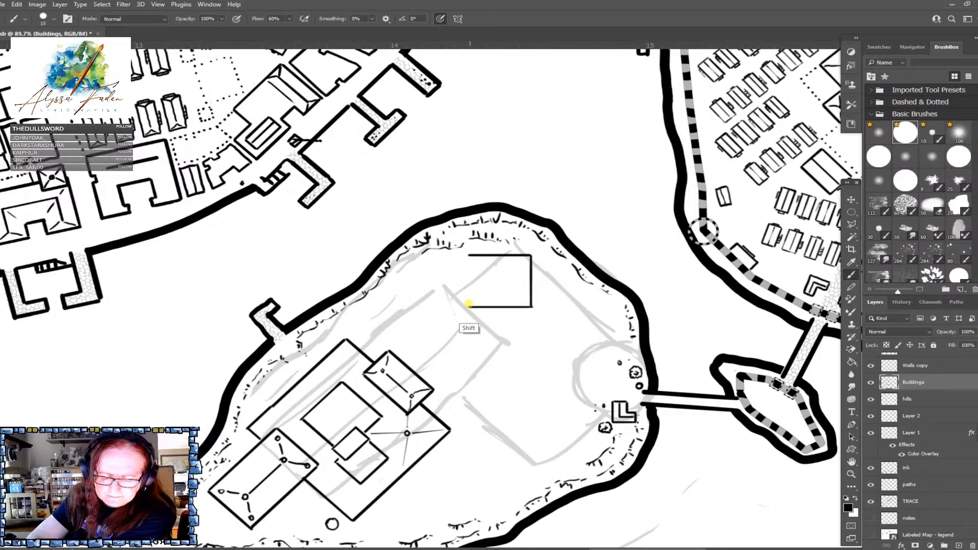
left_click(469, 256, "shift")
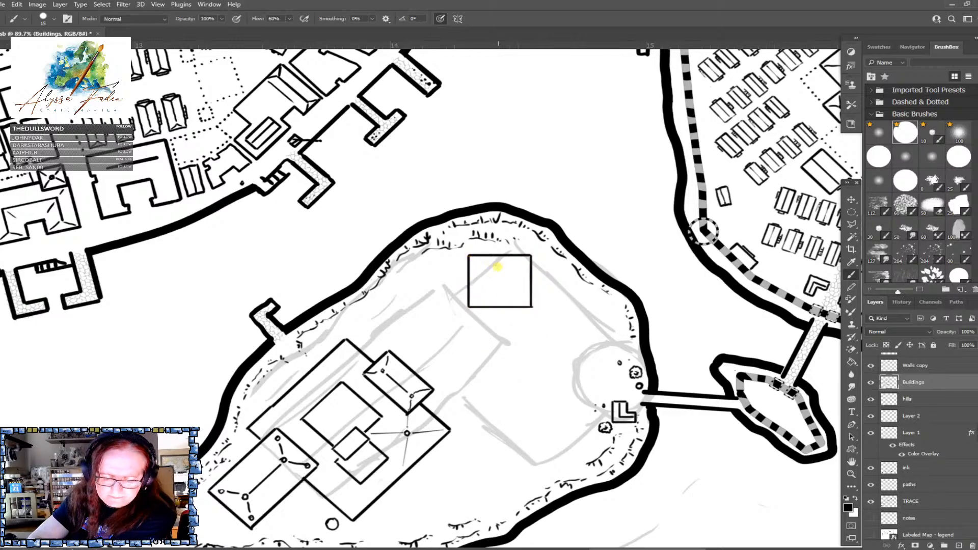
scroll(499, 267, "down", 2)
scroll(498, 267, "left", 2)
scroll(498, 267, "up", 1)
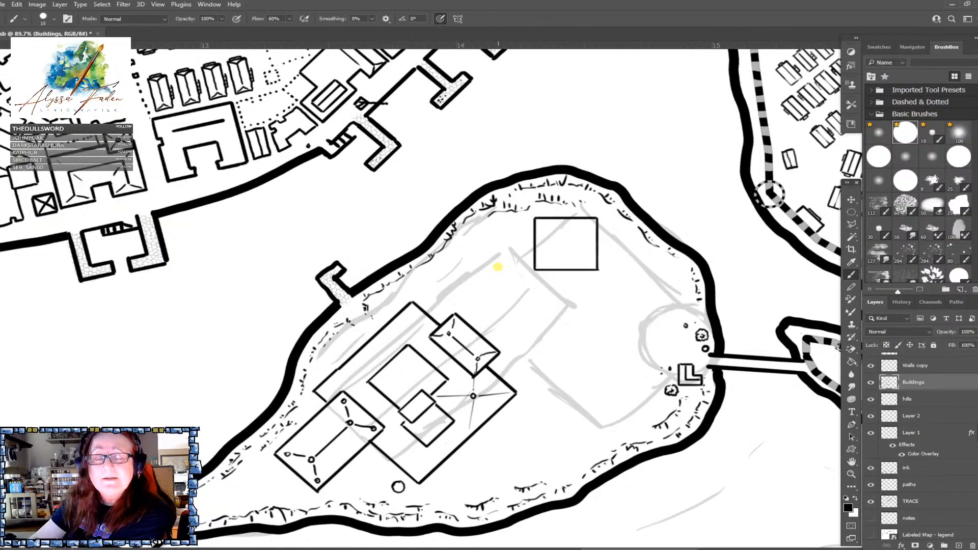
Ink nested inner squares, corner hip lines and small courtyard details inside the rectangular building near the teardrop island's northern shore
left_click(556, 232)
left_click(556, 255, "shift")
left_click(573, 255, "shift")
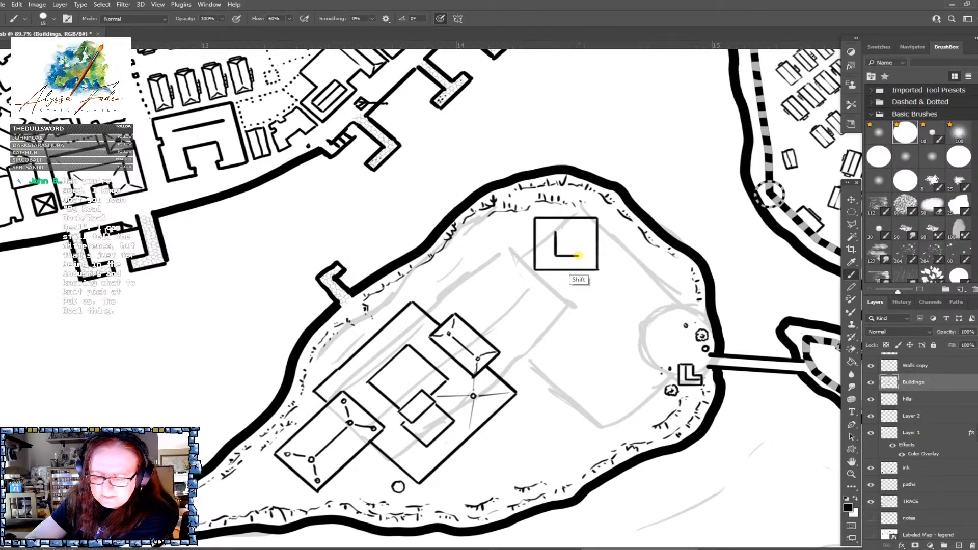
mouse_move(578, 255)
left_mouse_down()
mouse_move(579, 231)
mouse_move(555, 232)
mouse_move(543, 261)
mouse_move(587, 263)
mouse_move(587, 224)
mouse_move(544, 224)
mouse_move(554, 232)
left_mouse_up()
left_click_drag(536, 269, 586, 263)
left_click_drag(596, 219, 587, 225)
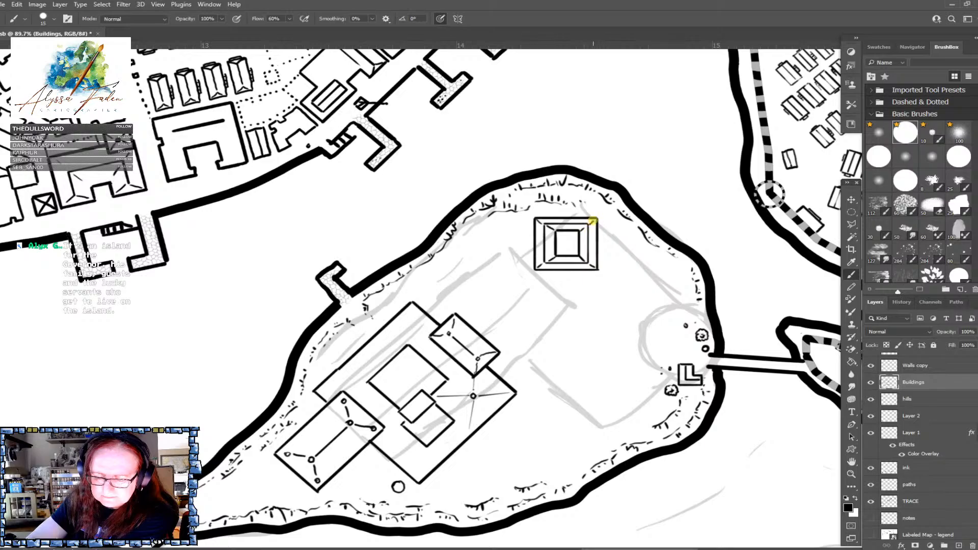
left_click_drag(567, 233, 569, 242)
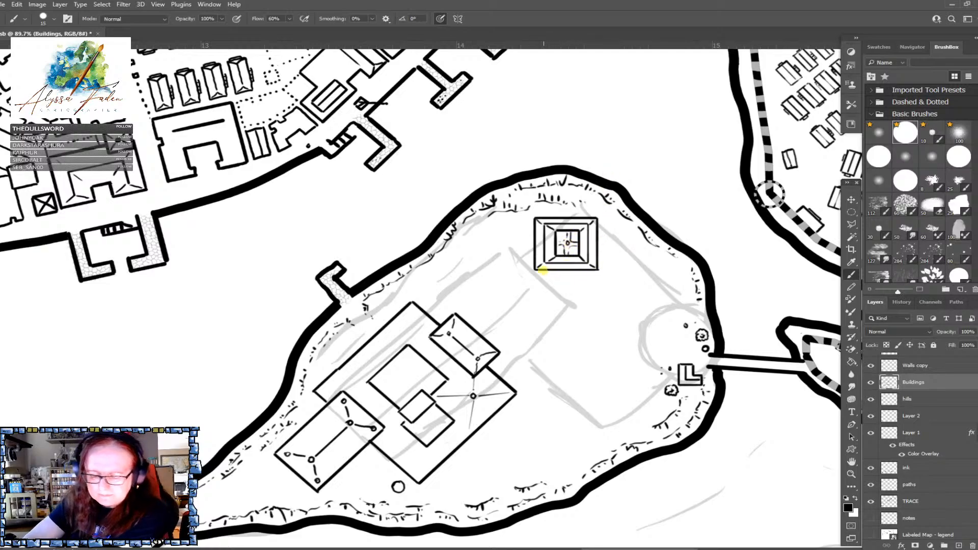
Add a small hip-roofed annex to that building's south side and a narrow ridged wing extending east from its southeast corner
mouse_move(541, 271)
left_mouse_down()
mouse_move(559, 280)
mouse_move(560, 270)
left_mouse_up()
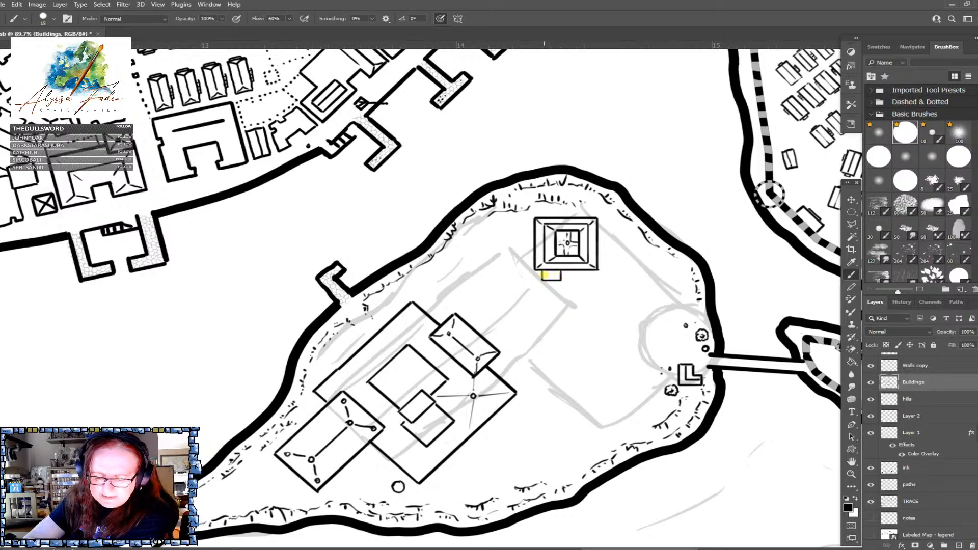
left_click_drag(544, 272, 554, 275)
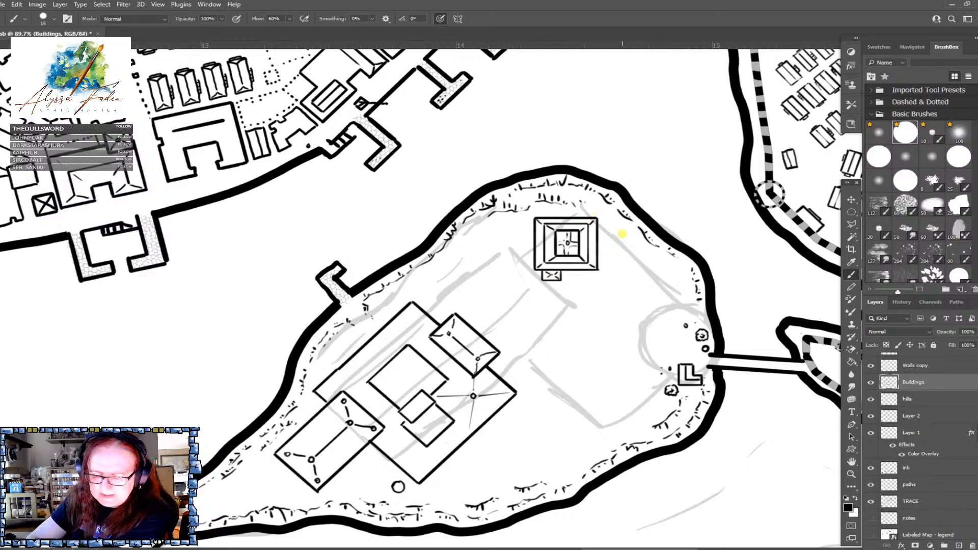
left_click_drag(599, 256, 618, 263)
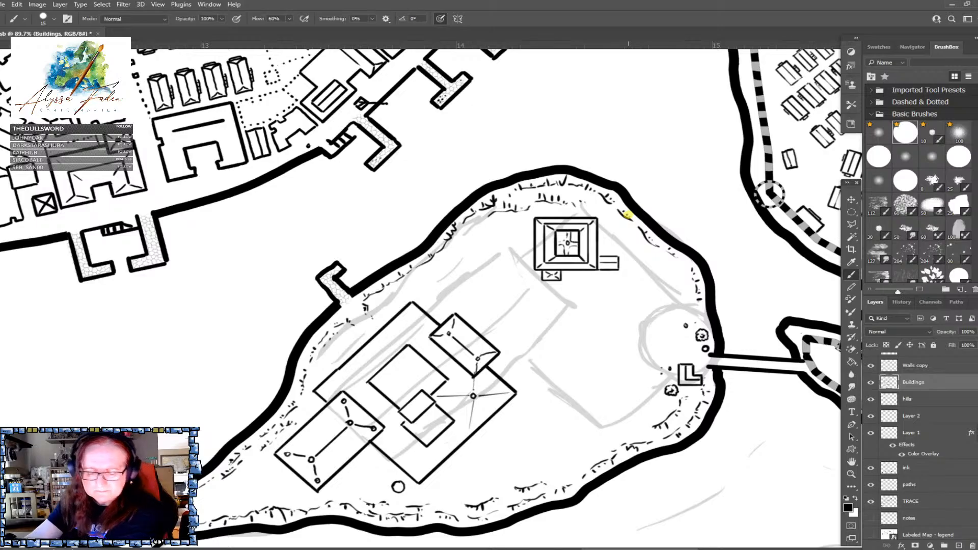
Handwrite the note "garden horsepen" in the open water north of the teardrop island
scroll(628, 214, "down", 5)
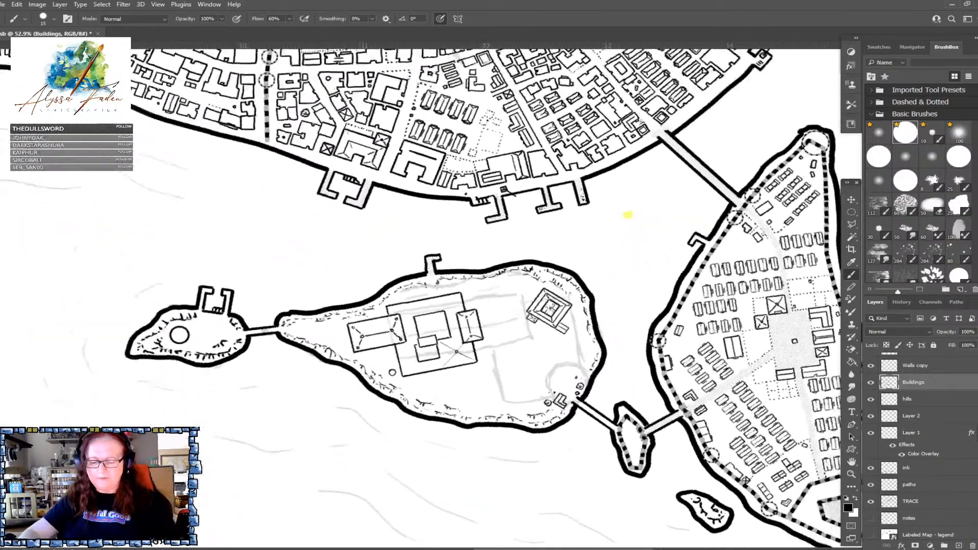
scroll(628, 214, "up", 4)
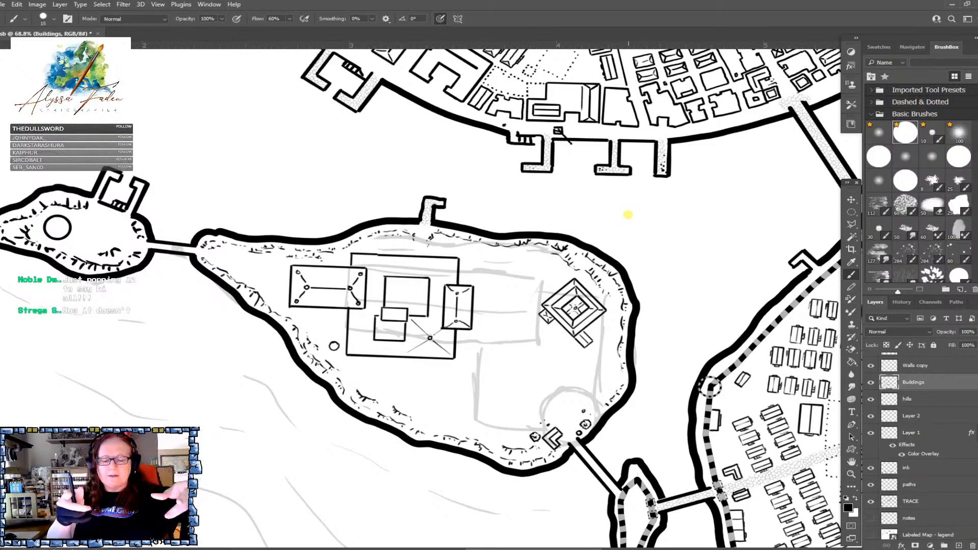
mouse_move(294, 170)
left_mouse_down()
mouse_move(304, 196)
mouse_move(308, 173)
mouse_move(336, 161)
left_mouse_up()
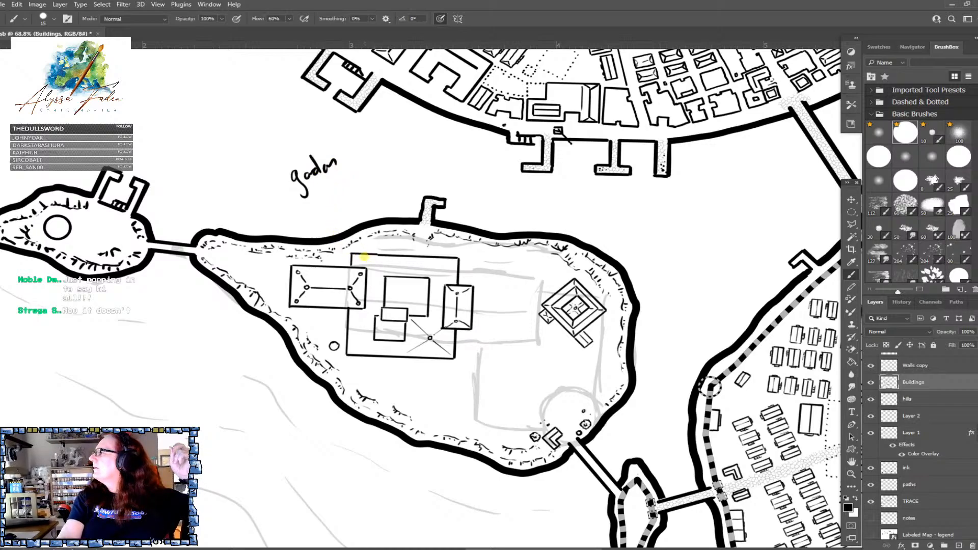
mouse_move(317, 185)
left_mouse_down()
mouse_move(327, 196)
mouse_move(371, 165)
left_mouse_up()
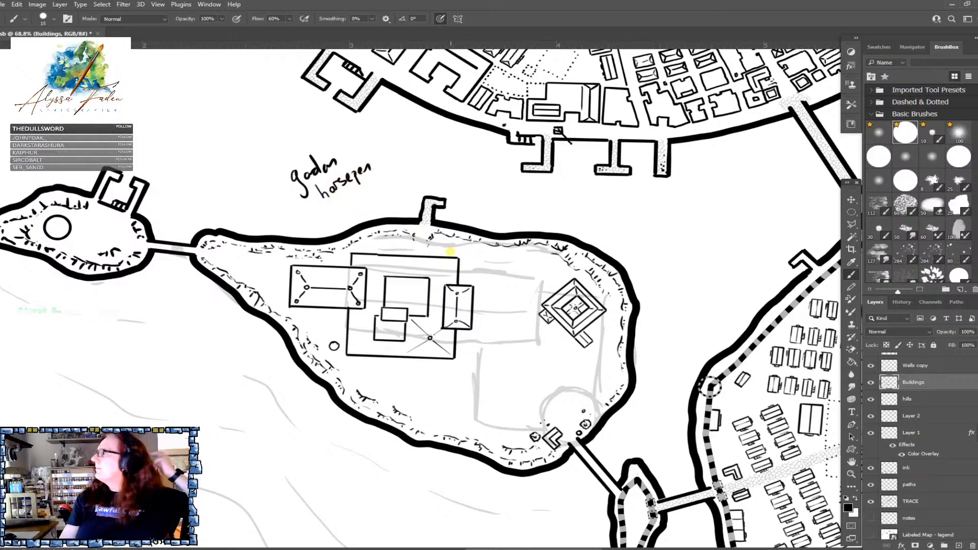
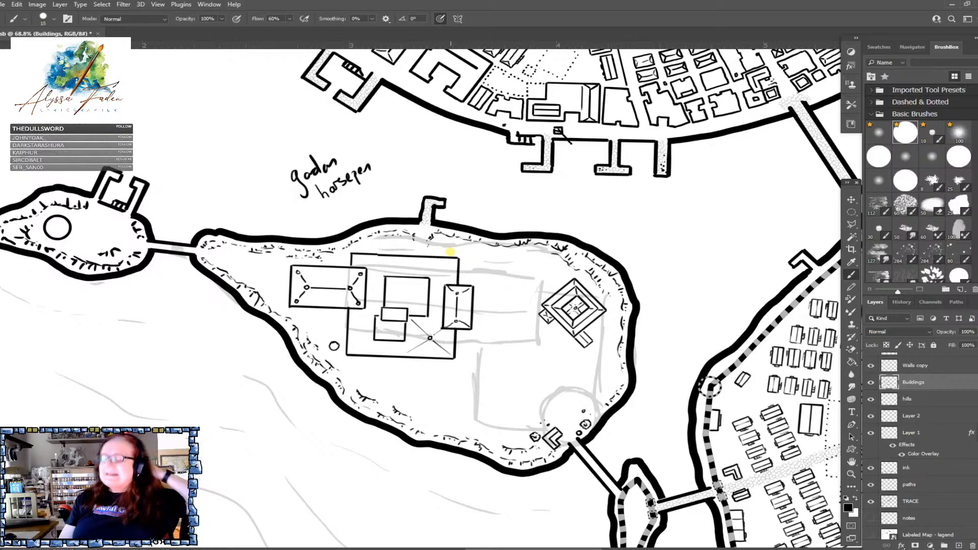
Examine the teardrop island's layout against the whole city map and the neighbouring islands
scroll(450, 251, "down", 6)
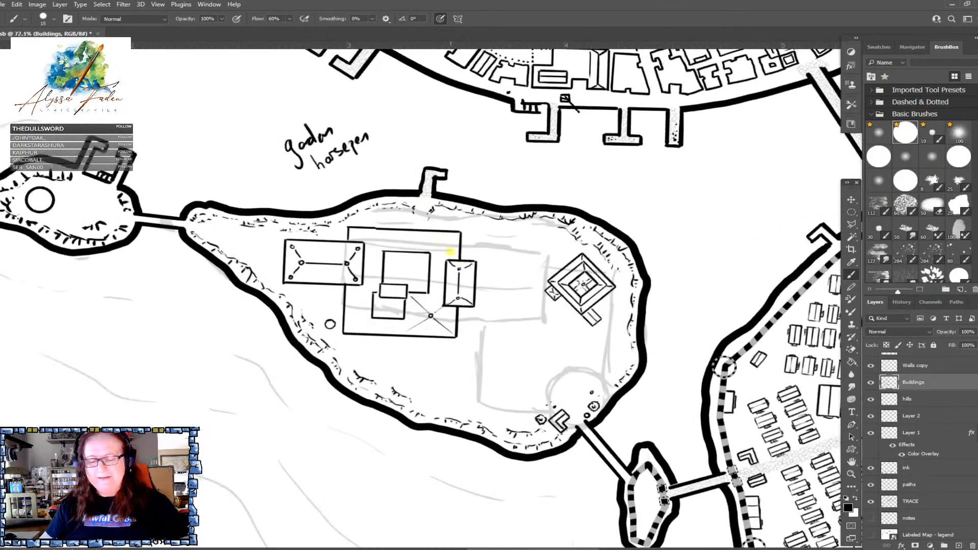
scroll(448, 252, "down", 2)
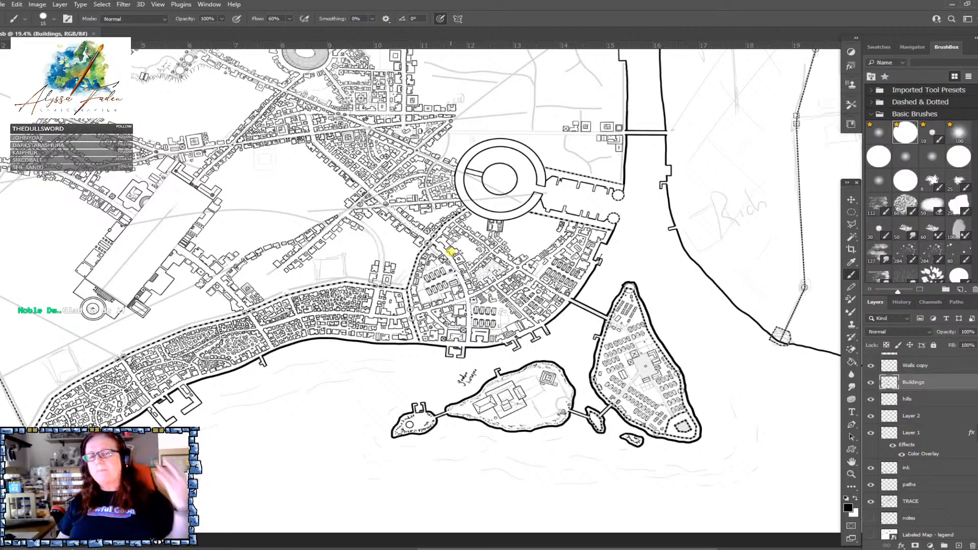
scroll(451, 251, "up", 5)
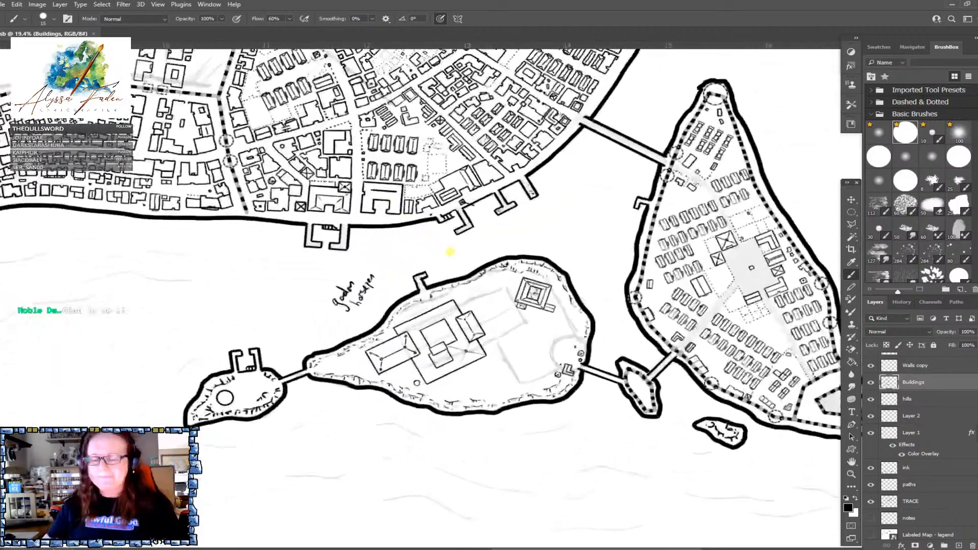
scroll(451, 251, "up", 1)
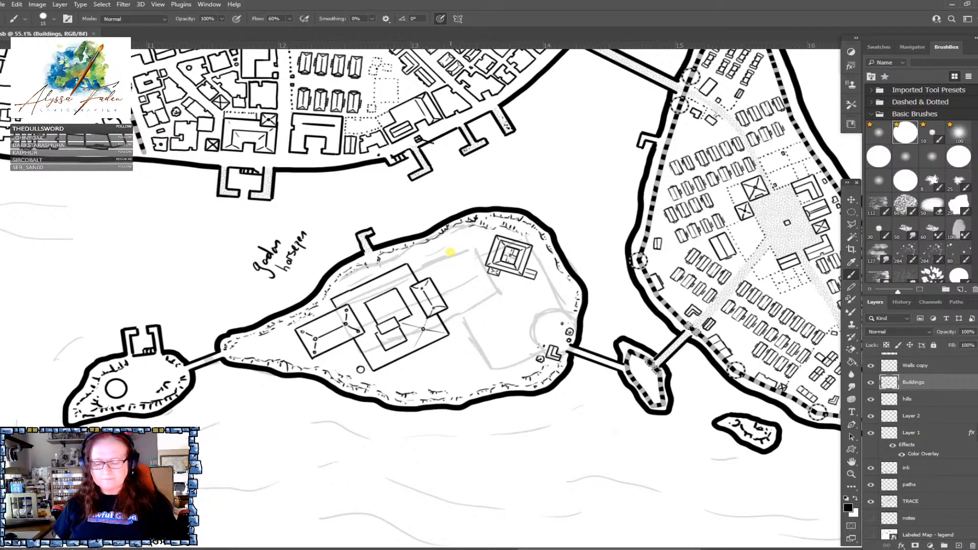
scroll(450, 252, "up", 5)
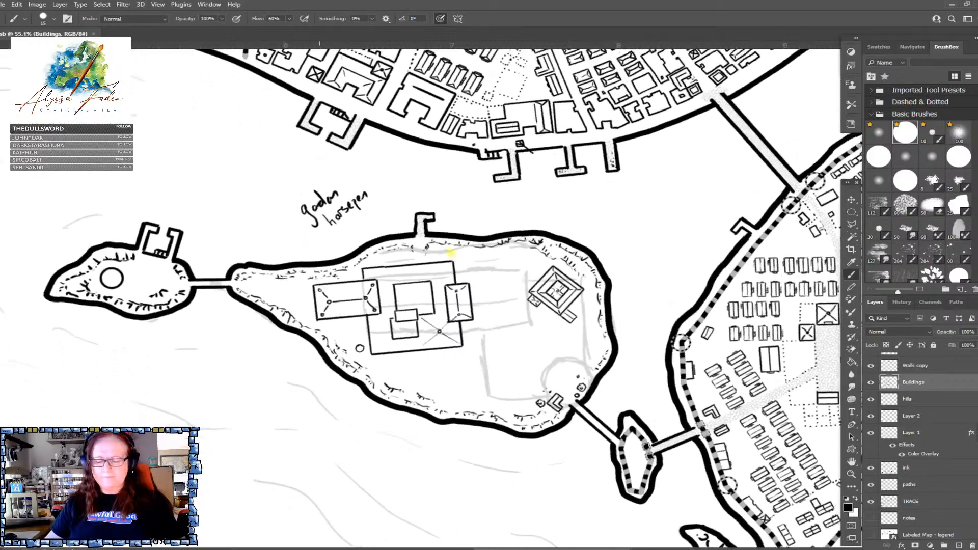
scroll(451, 251, "up", 1)
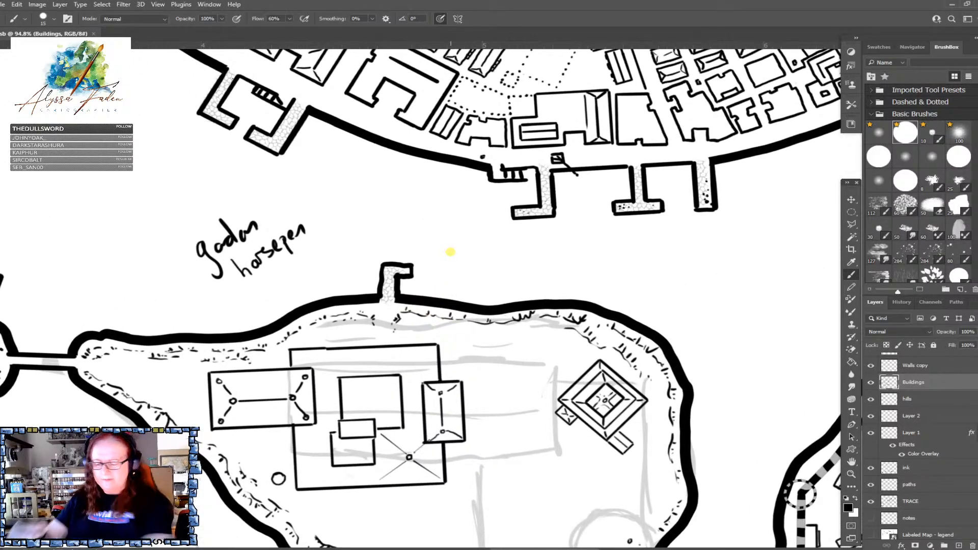
scroll(450, 252, "down", 3)
scroll(450, 252, "up", 2)
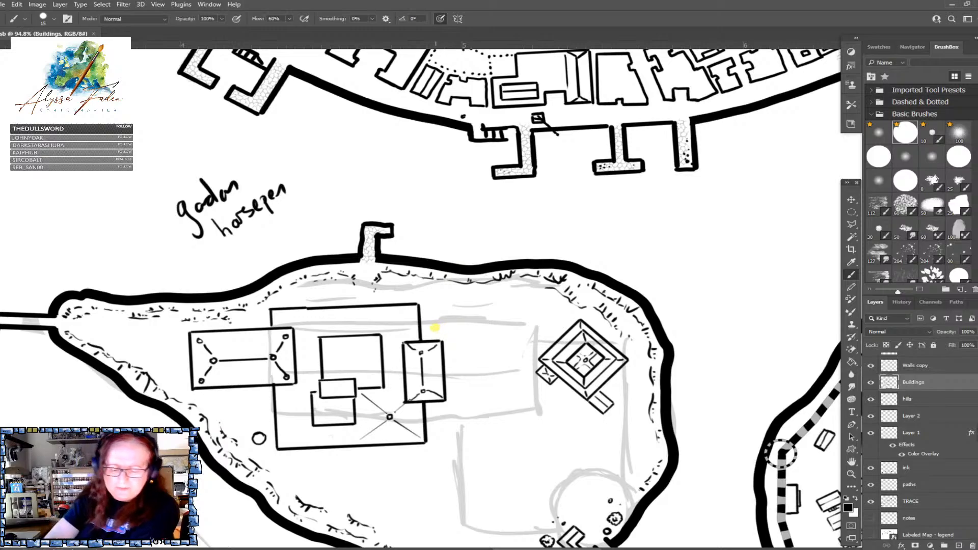
Ink round shrubs and scattered dots just outside the northeast corner of the main complex
mouse_move(434, 328)
left_mouse_down()
mouse_move(438, 297)
mouse_move(424, 291)
mouse_move(448, 291)
left_mouse_up()
left_click(428, 319)
left_click(436, 310)
left_click_drag(453, 338, 459, 334)
left_click(474, 339)
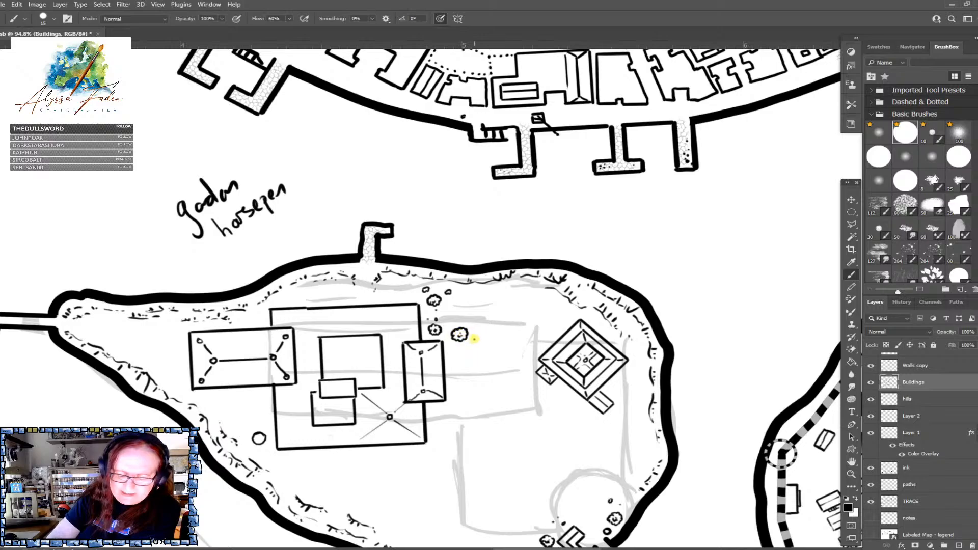
left_click(469, 314)
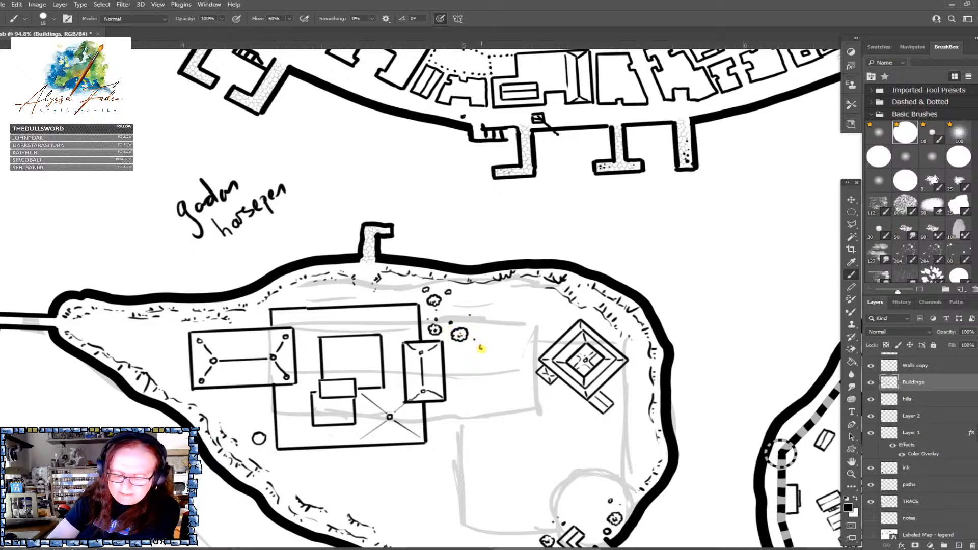
Continue the row of round shrubs and dots eastward to the nested-square building and up to the northern shore
left_click_drag(488, 346, 482, 339)
left_click(479, 331)
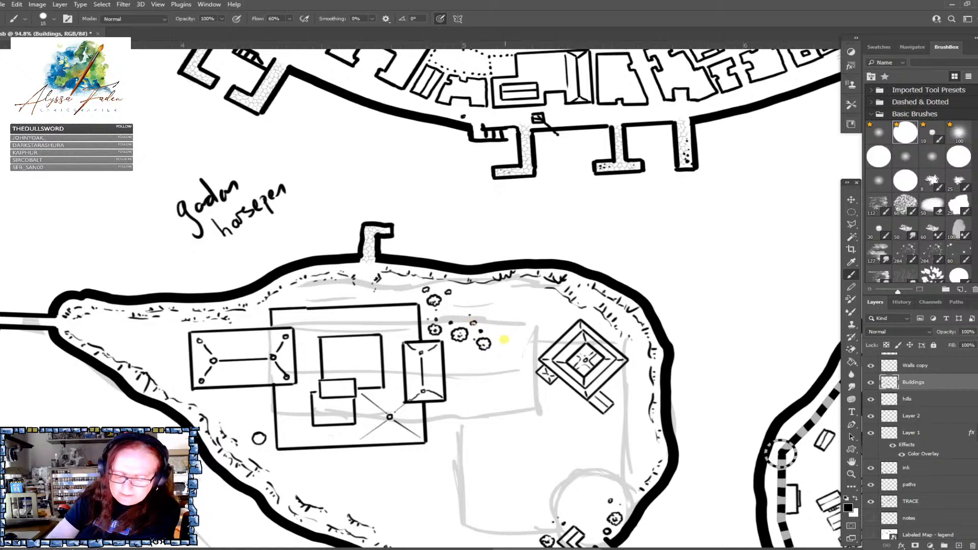
left_click_drag(501, 336, 524, 321)
left_click(497, 345)
left_click(505, 346)
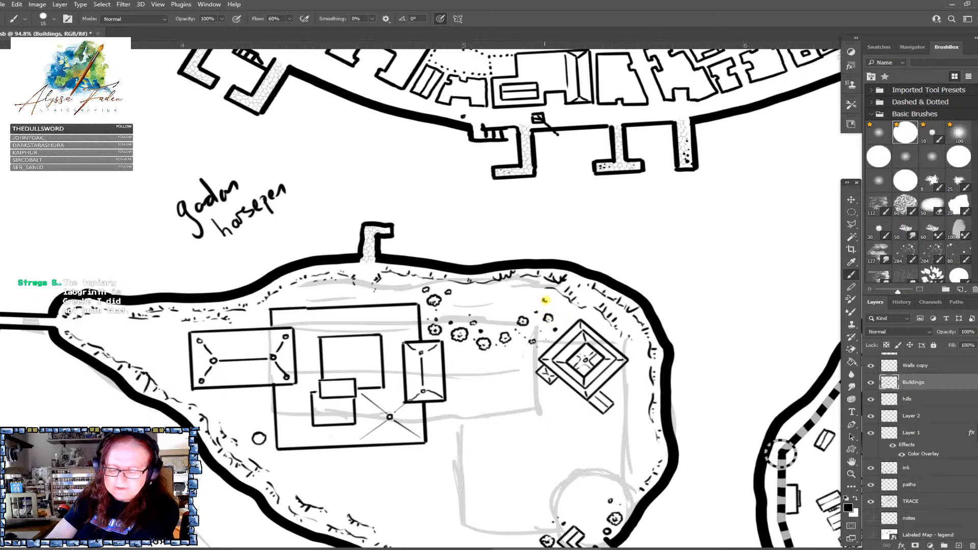
mouse_move(524, 287)
left_mouse_down()
mouse_move(527, 277)
mouse_move(574, 318)
mouse_move(571, 304)
mouse_move(560, 308)
mouse_move(569, 310)
left_mouse_up()
scroll(590, 314, "down", 5)
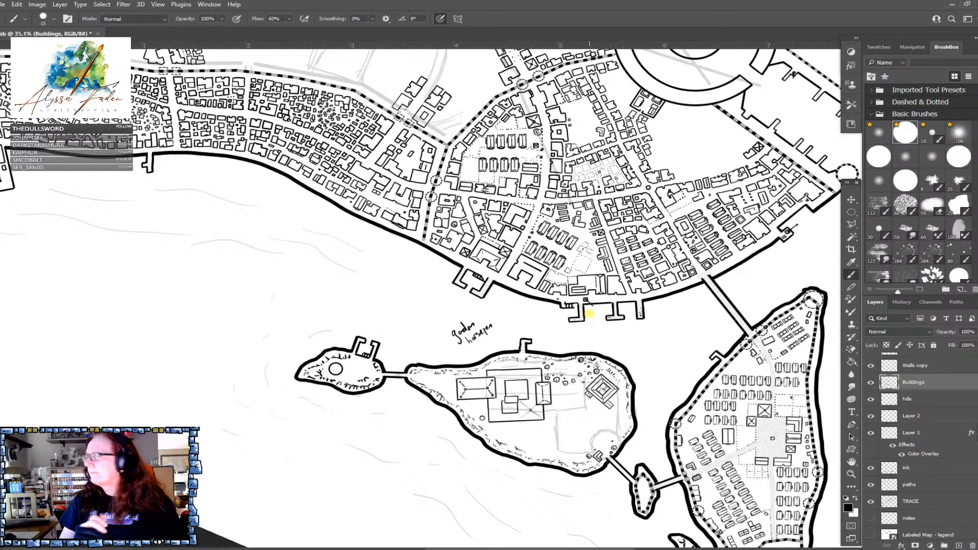
scroll(589, 314, "up", 6)
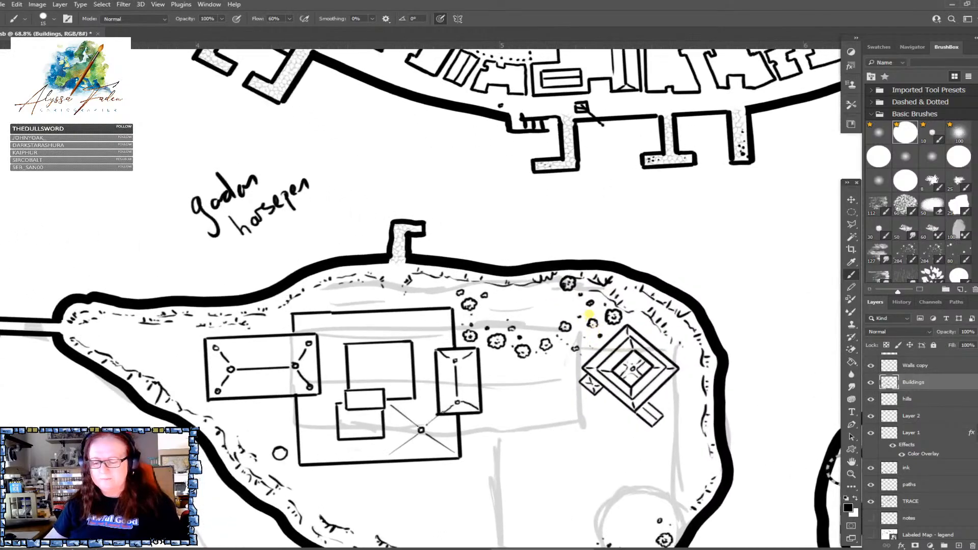
scroll(589, 315, "up", 1)
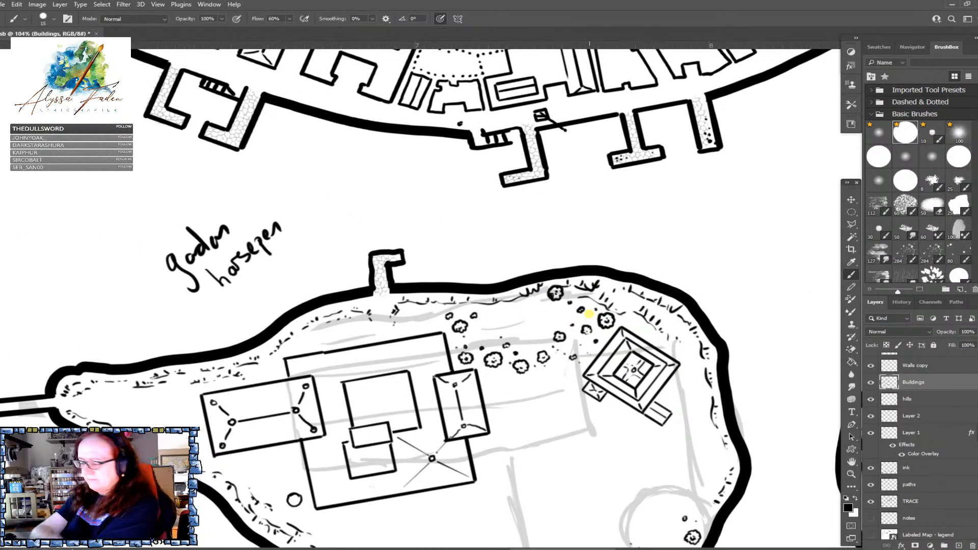
left_click(493, 314, "shift")
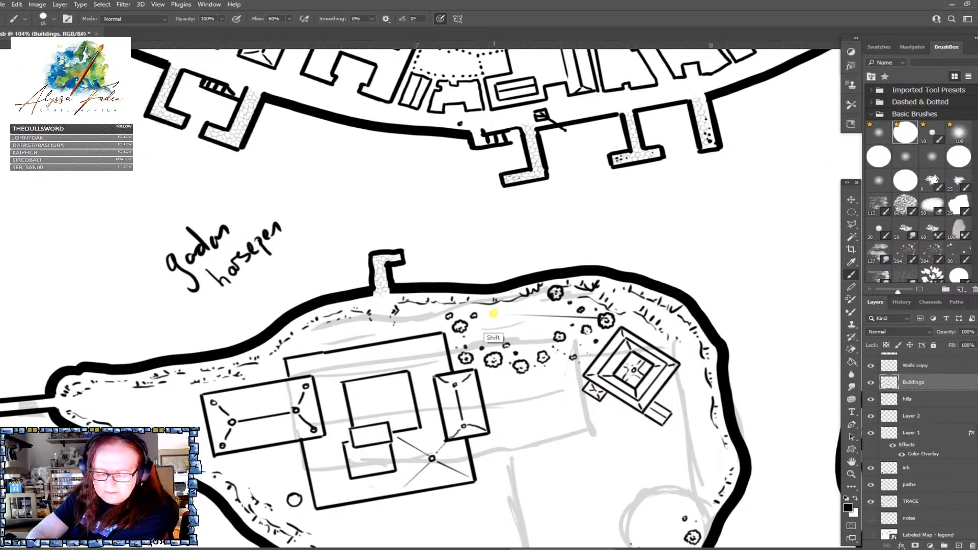
left_click_drag(493, 313, 540, 307)
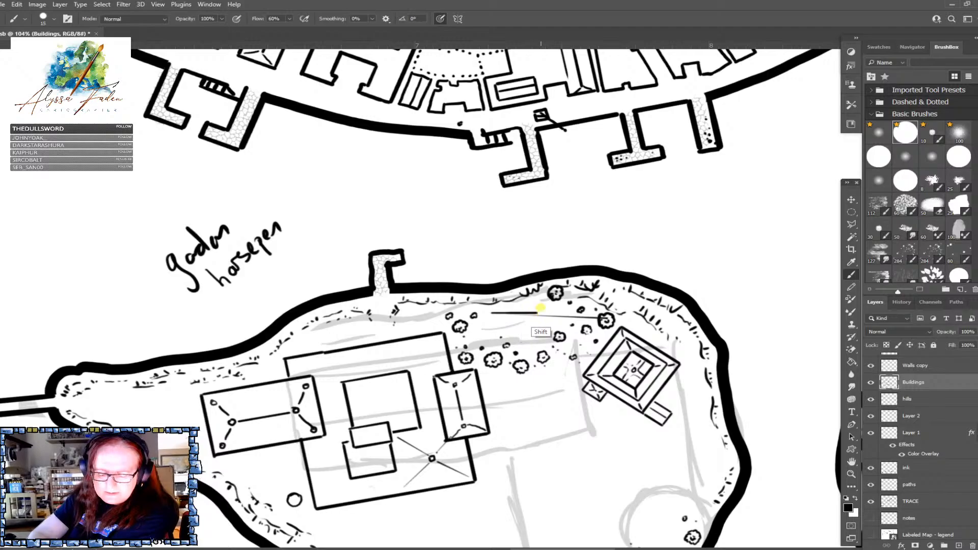
key("ctrl+z")
key("ctrl+z")
Ink a small rectangular garden building with a lengthwise ridge line and a tiny south porch among the shrubs
mouse_move(493, 313)
left_mouse_down()
mouse_move(538, 312)
mouse_move(515, 331)
mouse_move(492, 331)
mouse_move(494, 312)
left_mouse_up()
left_click(538, 327, "shift")
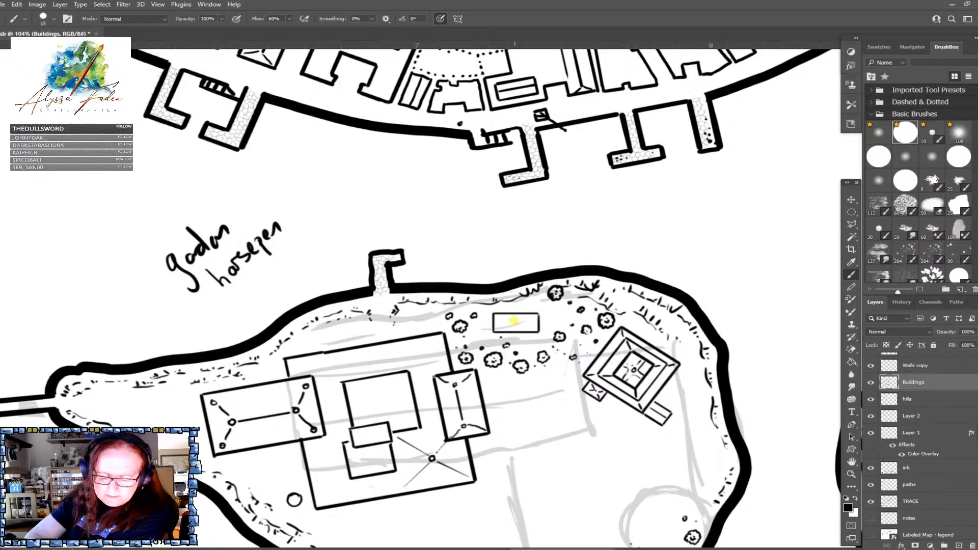
left_click_drag(493, 322, 529, 322)
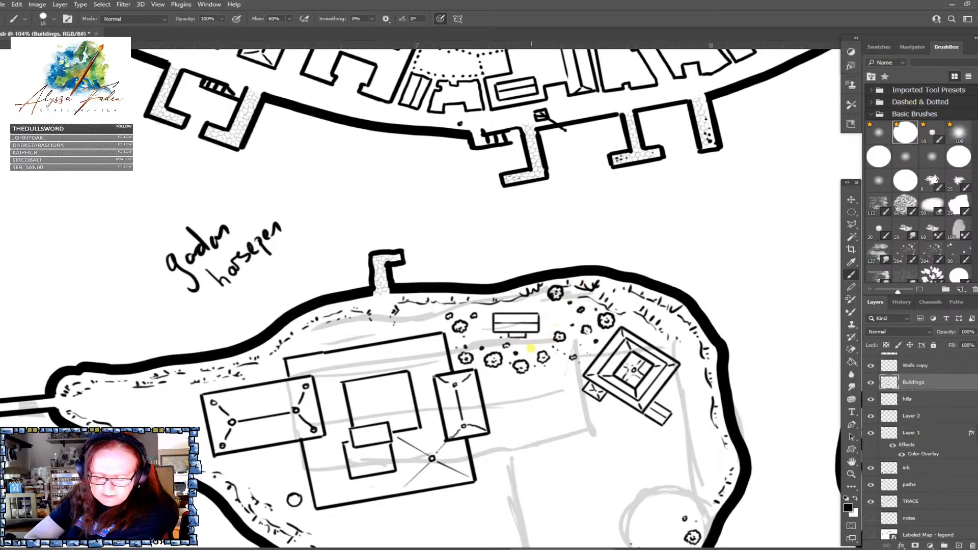
Erase the northeast corner of the main complex's outer wall and ink two stacked rectangular blocks in its place, reaching toward the shore
scroll(531, 349, "down", 3)
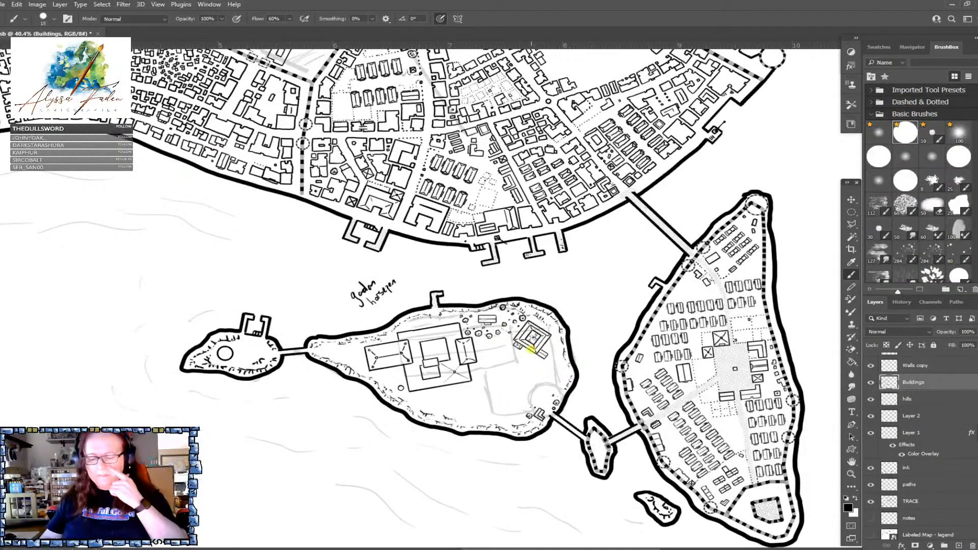
scroll(530, 349, "up", 3)
scroll(530, 348, "down", 1)
scroll(530, 349, "up", 3)
scroll(531, 350, "up", 1)
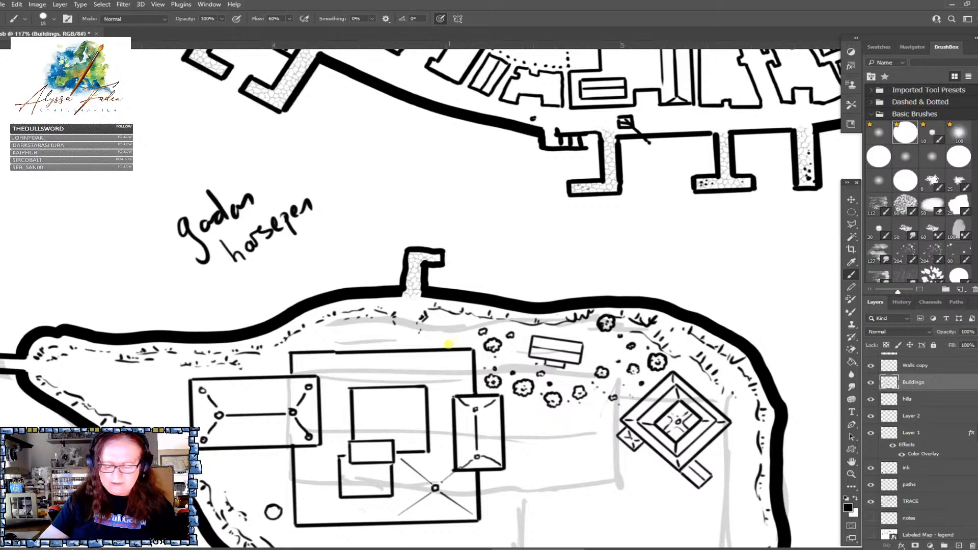
mouse_move(447, 346)
left_mouse_down()
mouse_move(462, 345)
mouse_move(433, 350)
left_mouse_up()
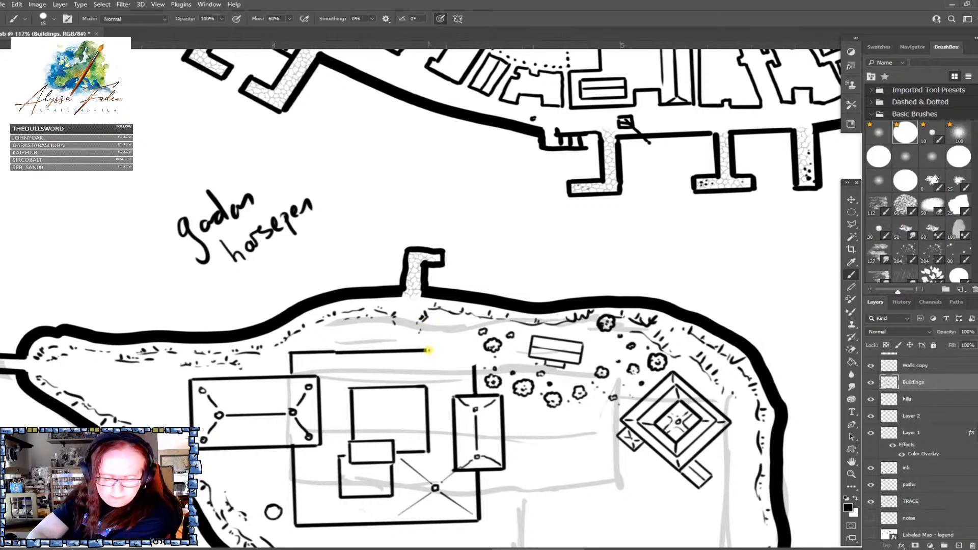
left_click(429, 342, "shift")
mouse_move(429, 344)
left_mouse_down()
mouse_move(428, 317)
mouse_move(473, 315)
mouse_move(474, 333)
left_mouse_up()
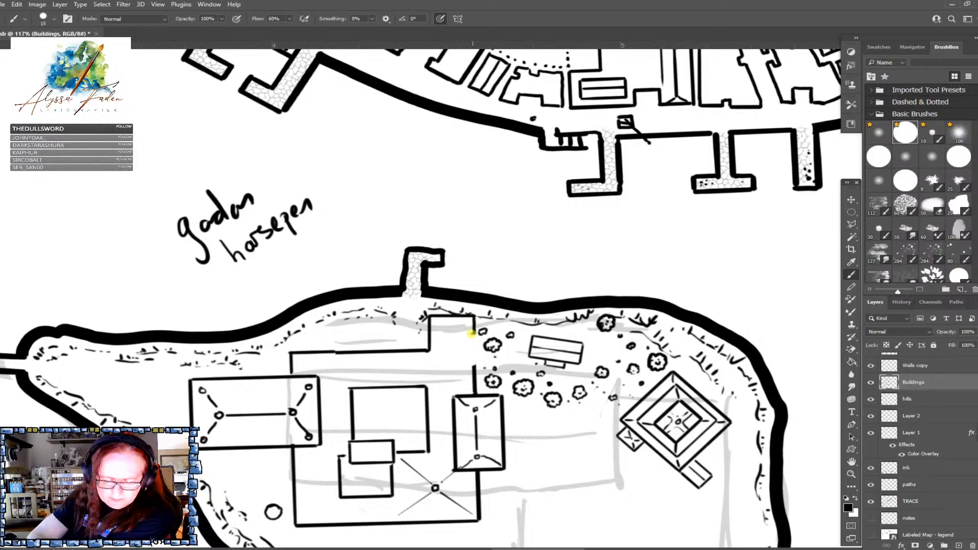
mouse_move(472, 340)
left_mouse_down()
mouse_move(473, 351)
mouse_move(456, 348)
mouse_move(473, 347)
left_mouse_up()
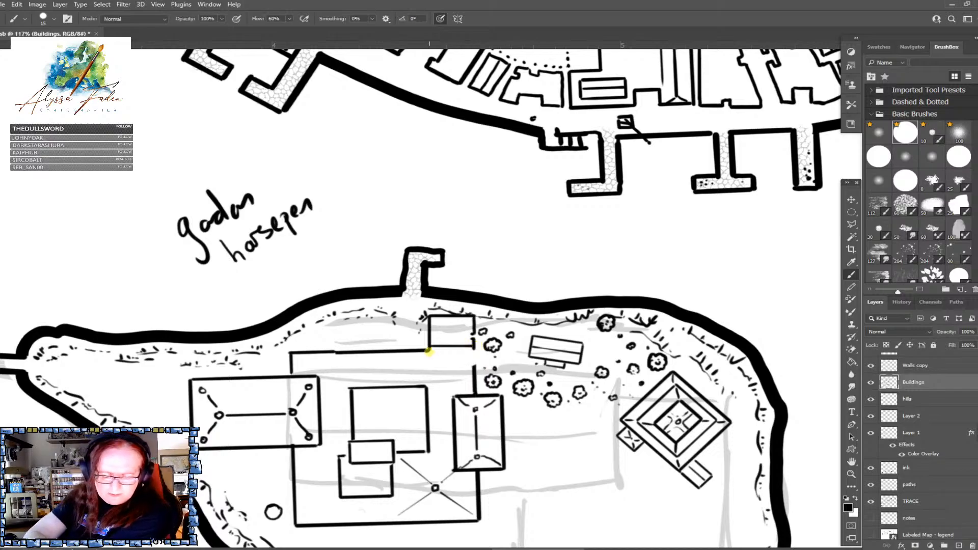
mouse_move(428, 349)
left_mouse_down()
mouse_move(429, 364)
mouse_move(476, 365)
left_mouse_up()
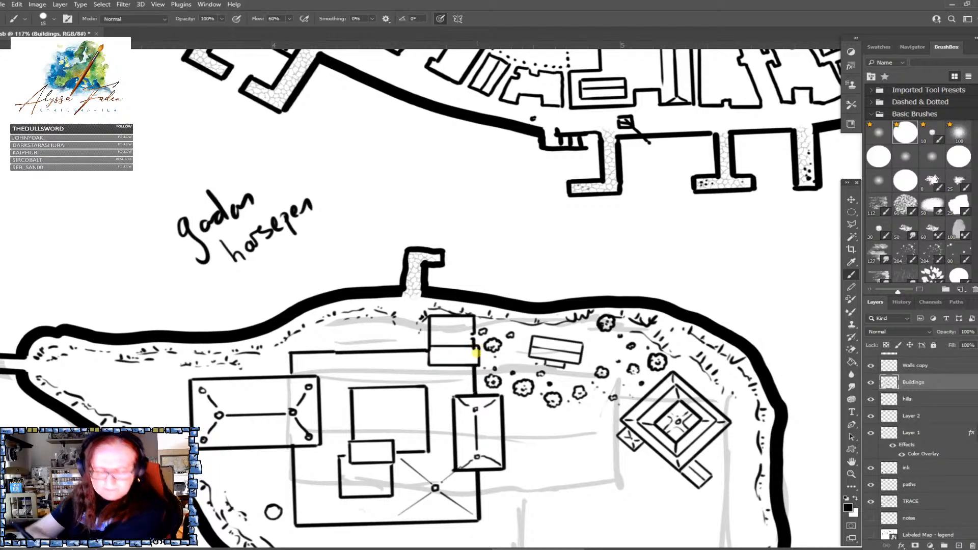
Complete the small shrub beside the northern of the two stacked blocks and ink parallel north-south lines inside that block's west end
scroll(475, 352, "up", 6)
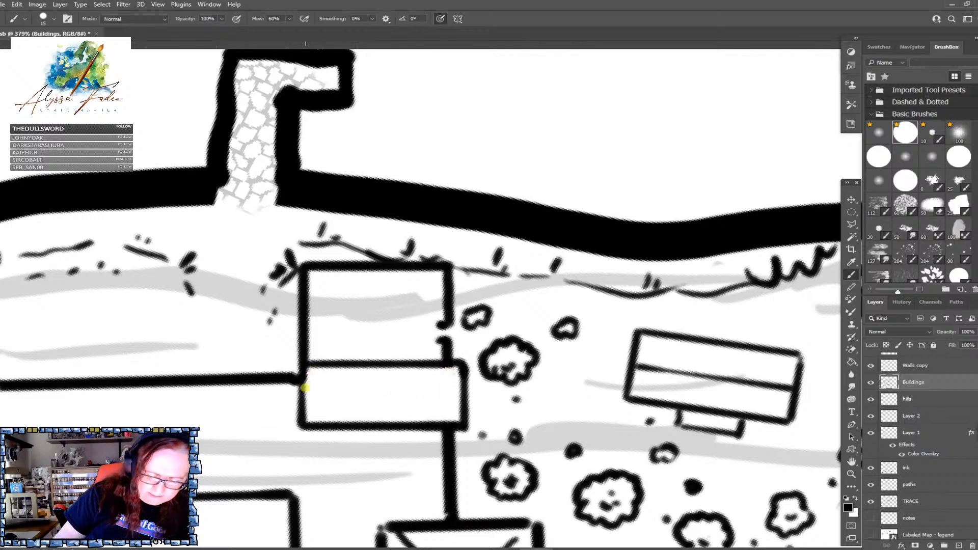
scroll(305, 387, "down", 5)
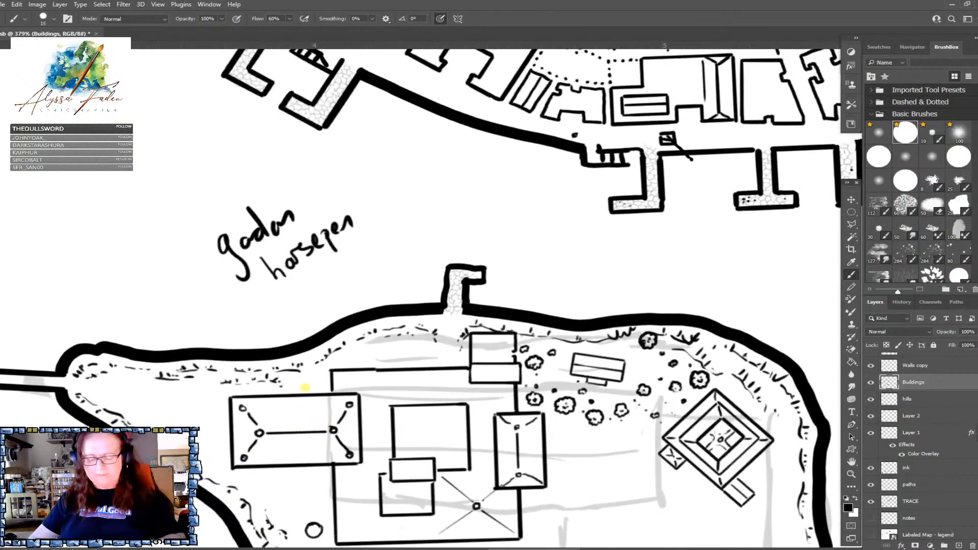
scroll(305, 388, "down", 4)
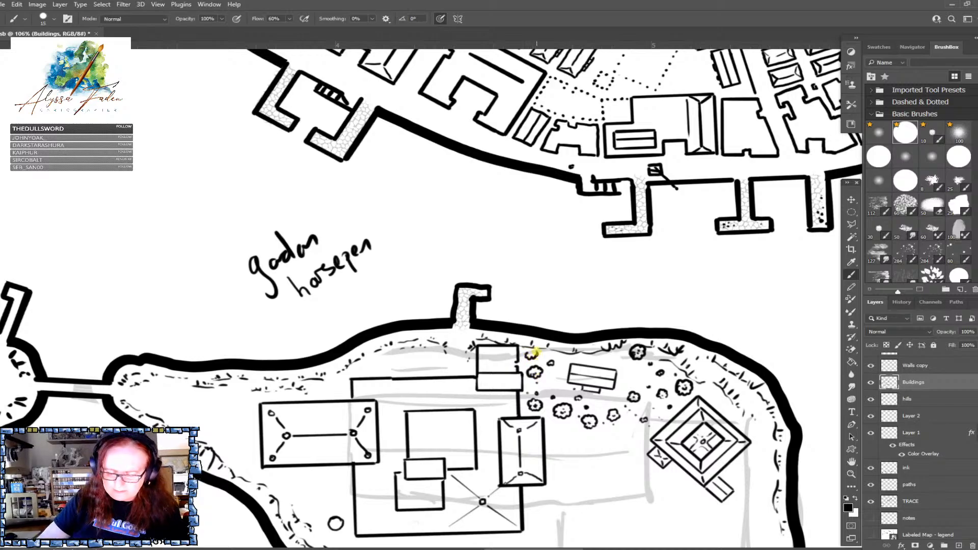
left_click(529, 352)
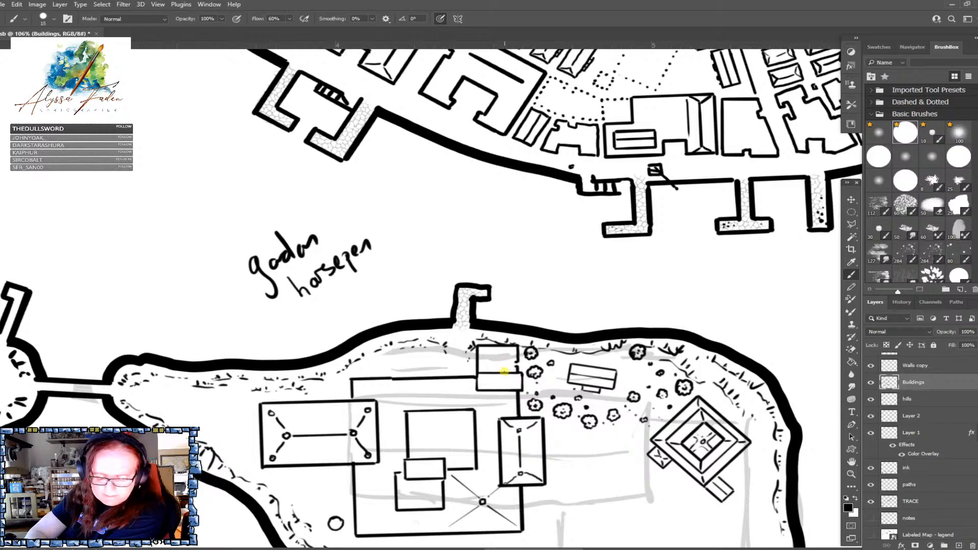
mouse_move(512, 371)
left_mouse_down()
mouse_move(482, 348)
mouse_move(485, 373)
mouse_move(486, 372)
left_mouse_up()
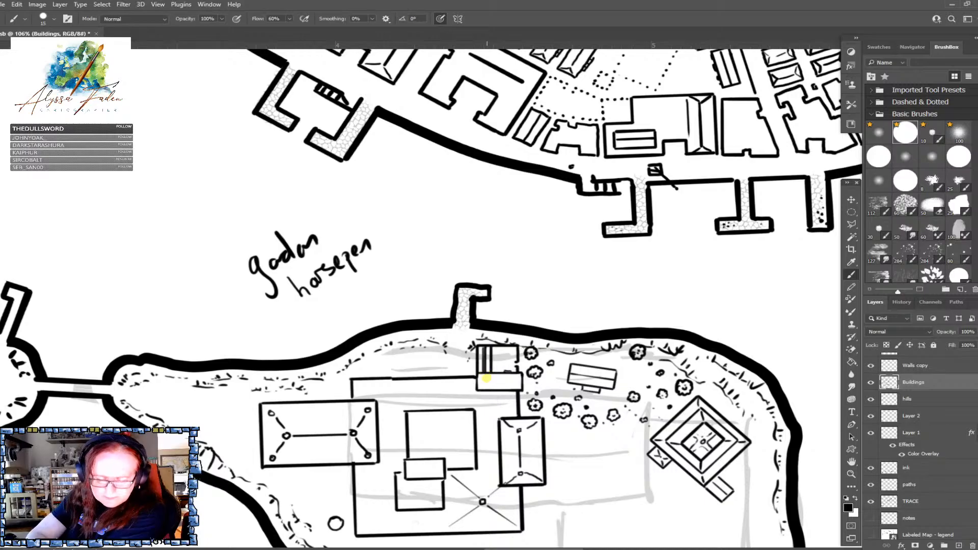
Examine the main island's layout against the neighbouring islands and the city shore
scroll(486, 378, "down", 5)
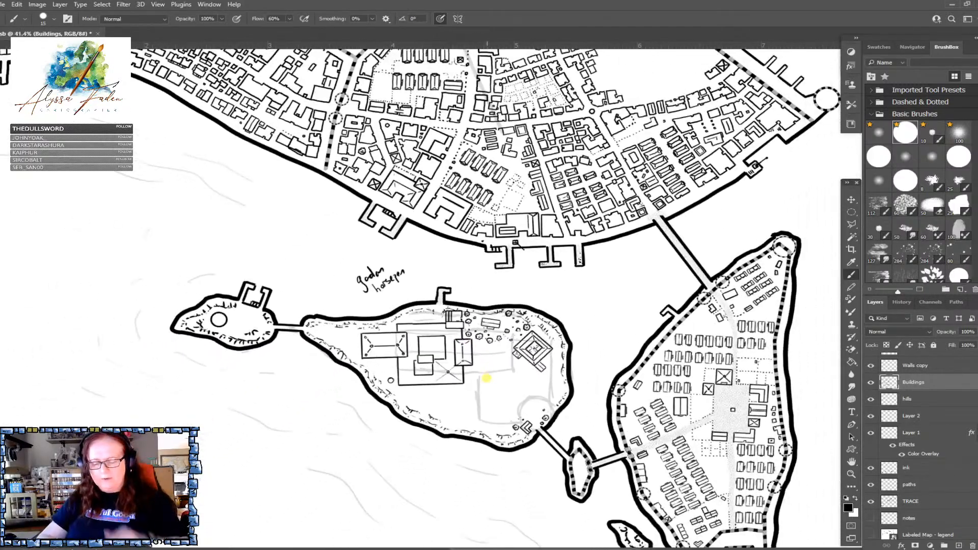
scroll(487, 378, "down", 2)
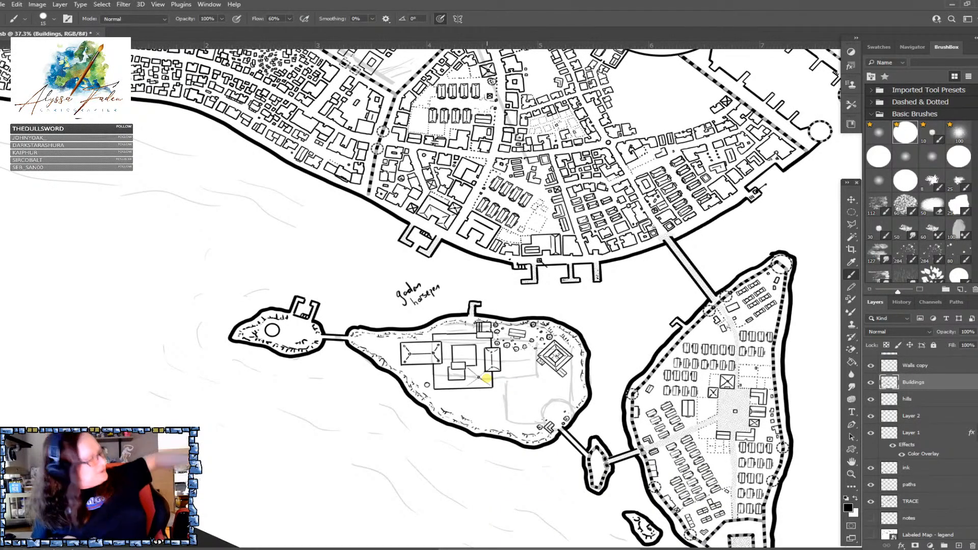
scroll(486, 378, "up", 2)
scroll(486, 378, "up", 1)
scroll(487, 377, "up", 2)
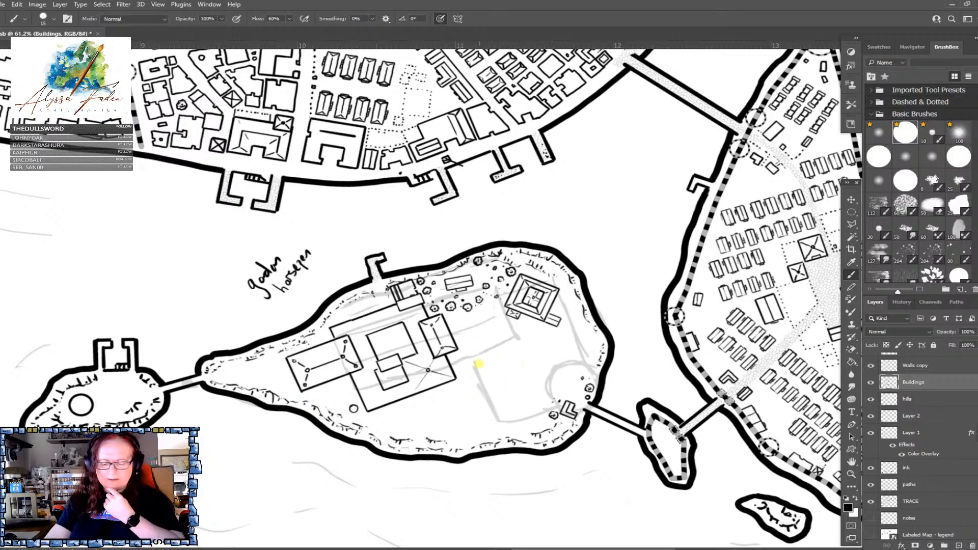
scroll(469, 408, "up", 4)
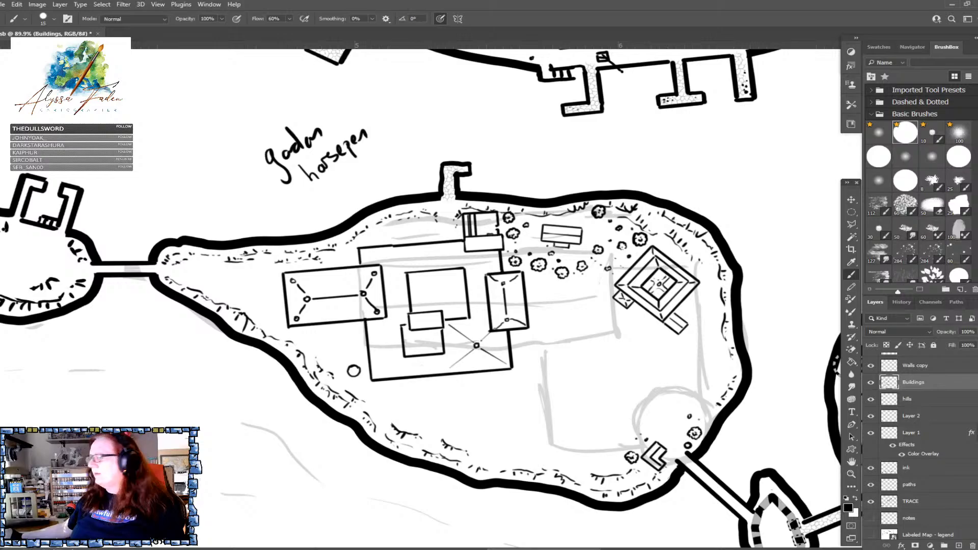
scroll(579, 428, "up", 4)
scroll(719, 312, "down", 1)
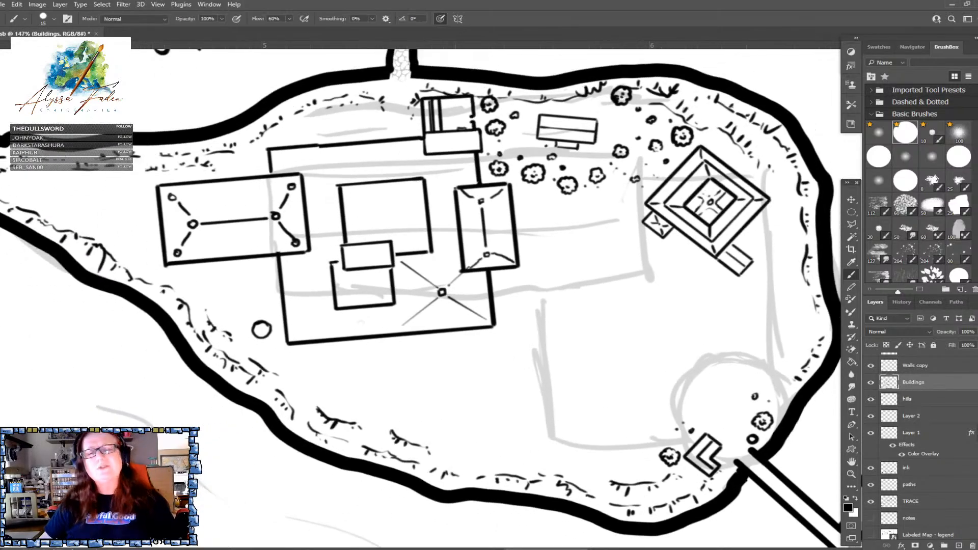
Ink a broken wall running south from the main complex's southeast corner and a T-shaped building with ridge lines just west of it
scroll(421, 298, "up", 1)
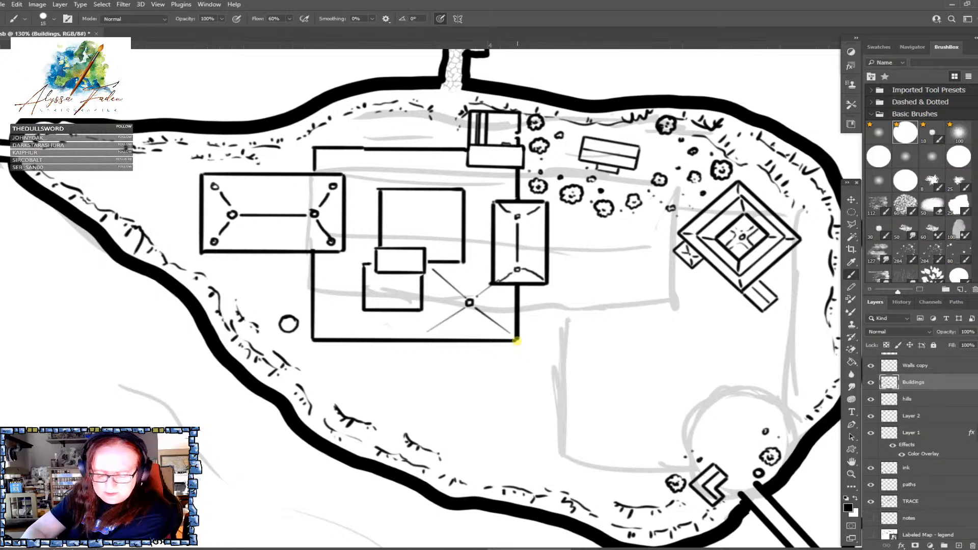
left_click_drag(517, 338, 516, 365)
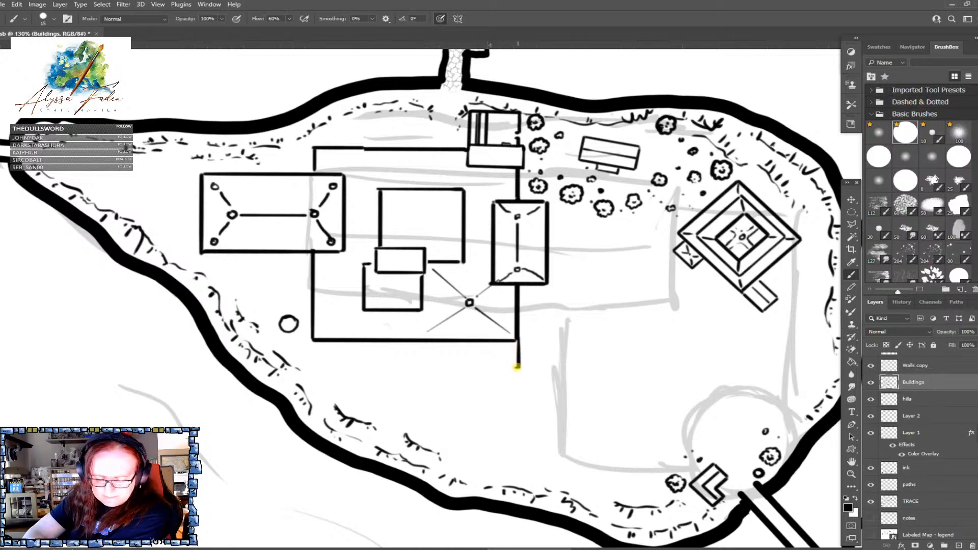
left_click_drag(516, 373, 518, 401)
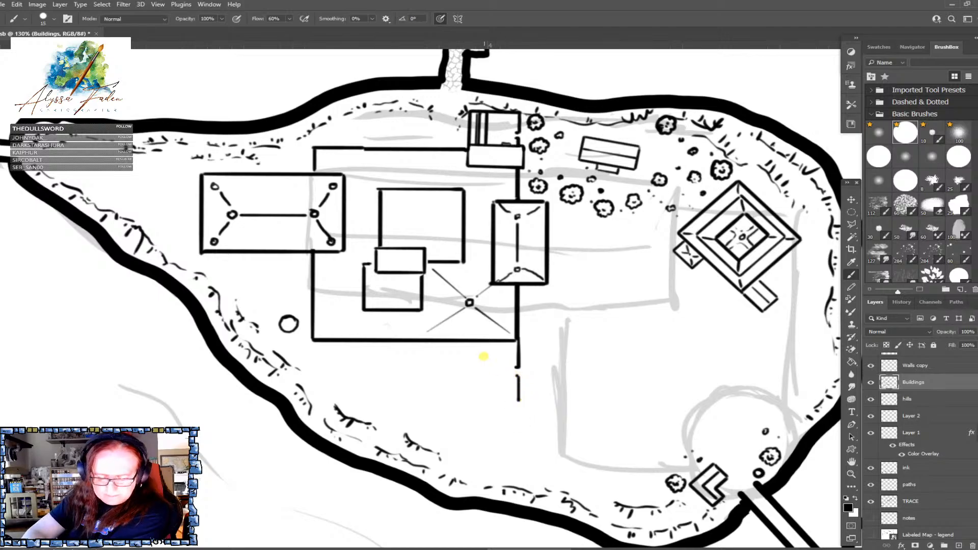
mouse_move(467, 349)
left_mouse_down()
mouse_move(484, 349)
mouse_move(484, 395)
mouse_move(465, 396)
mouse_move(464, 379)
mouse_move(436, 378)
mouse_move(456, 363)
mouse_move(435, 371)
mouse_move(435, 364)
mouse_move(472, 365)
mouse_move(467, 352)
left_mouse_up()
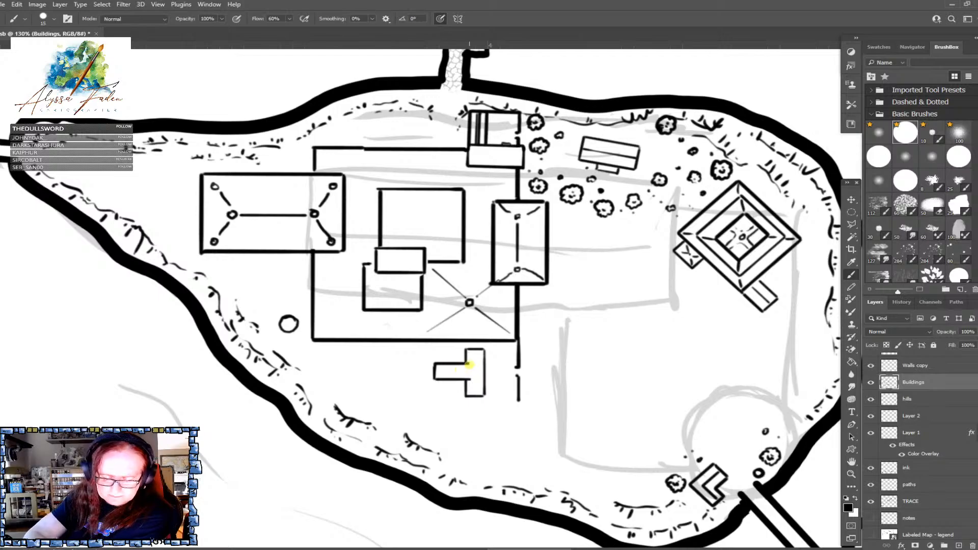
key("shift")
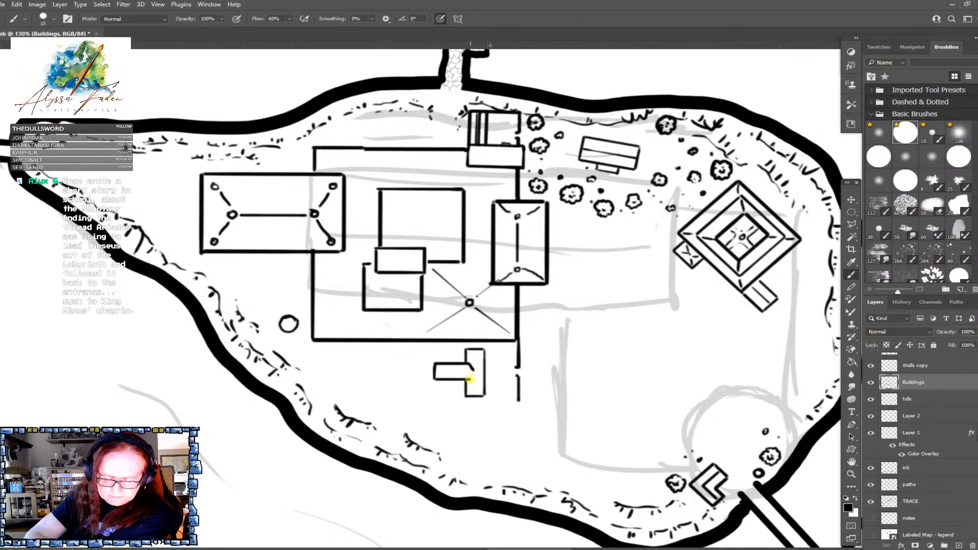
mouse_move(434, 372)
left_mouse_down()
mouse_move(471, 371)
mouse_move(476, 357)
mouse_move(477, 396)
left_mouse_up()
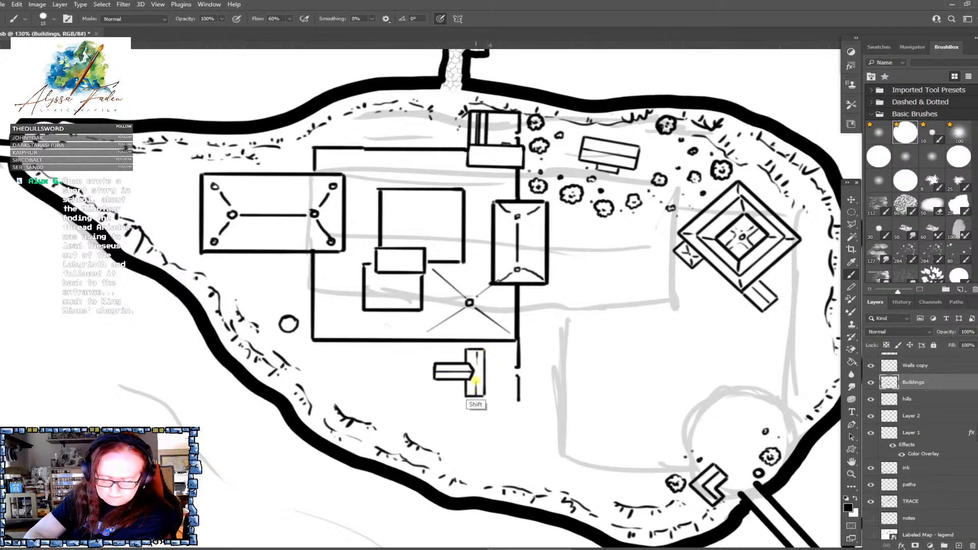
scroll(498, 343, "down", 1)
scroll(497, 342, "left", 1)
scroll(498, 344, "up", 1)
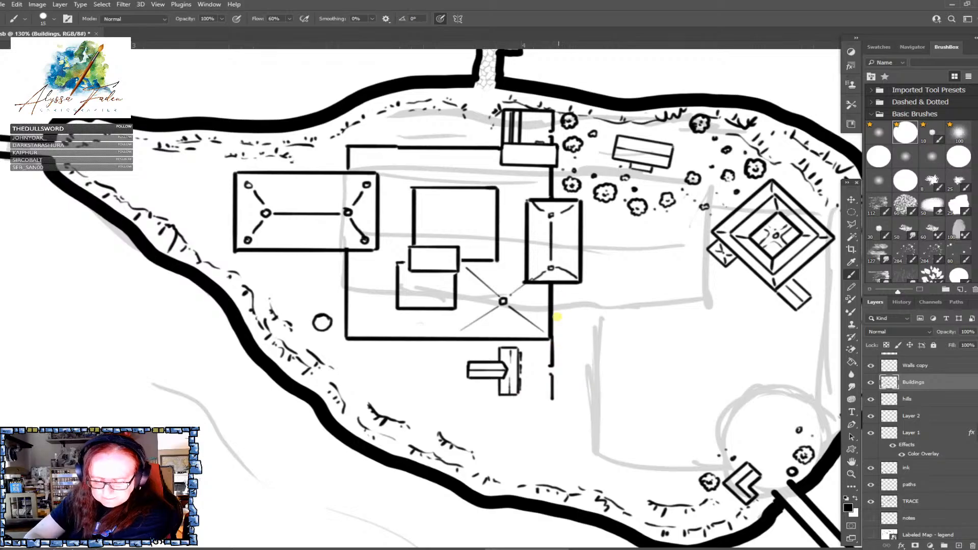
left_click_drag(552, 401, 454, 401)
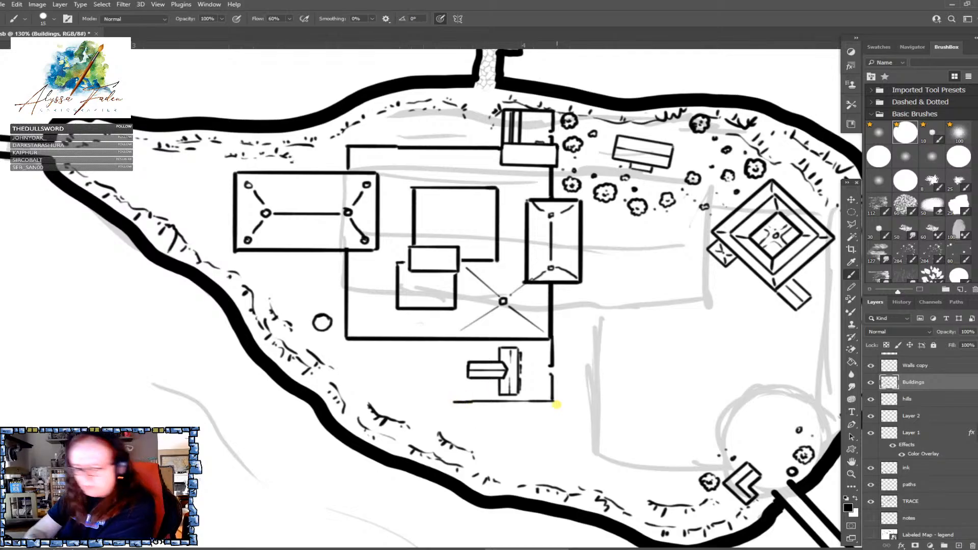
key("ctrl+z")
key("ctrl+z")
key("ctrl+z")
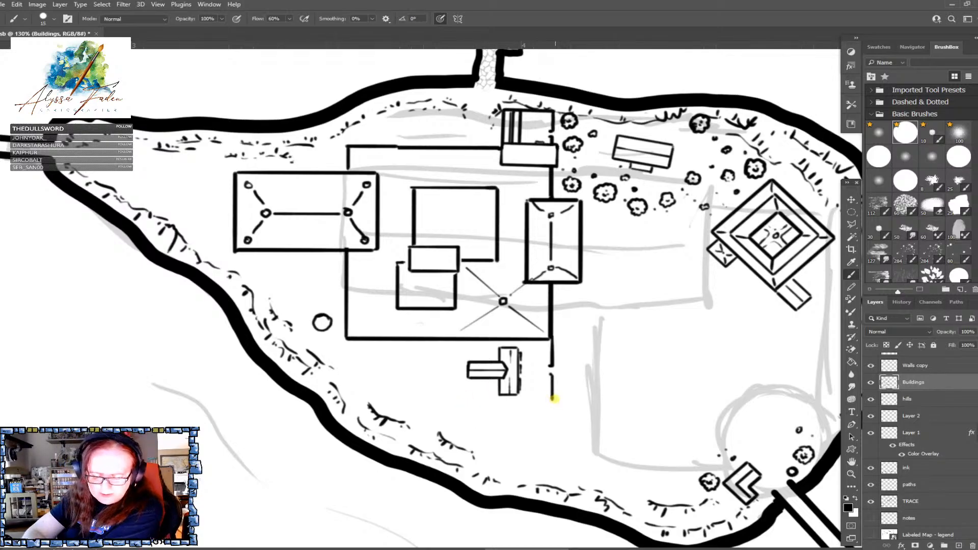
Enclose the T-shaped building with south and west yard walls, and ink small structures in the yard's southwest and northwest corners
left_click(527, 402, "shift")
mouse_move(526, 402)
left_mouse_down()
mouse_move(445, 397)
mouse_move(456, 383)
mouse_move(443, 403)
mouse_move(444, 339)
left_mouse_up()
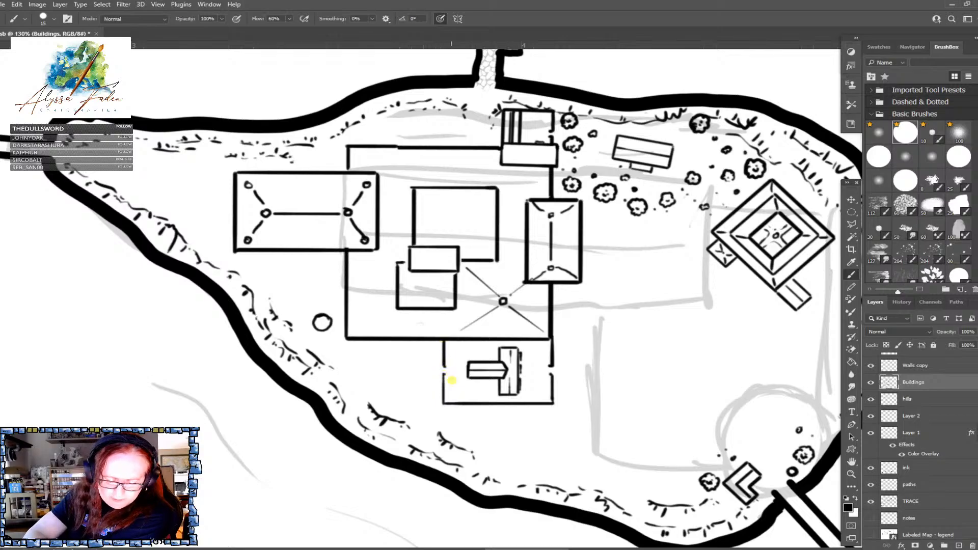
scroll(454, 382, "down", 3)
scroll(453, 382, "up", 4)
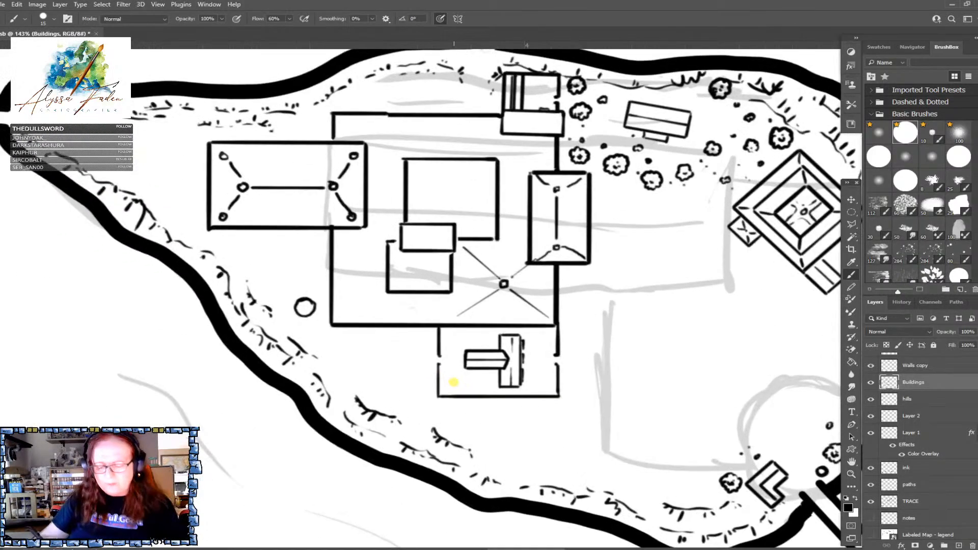
left_click_drag(441, 379, 452, 380)
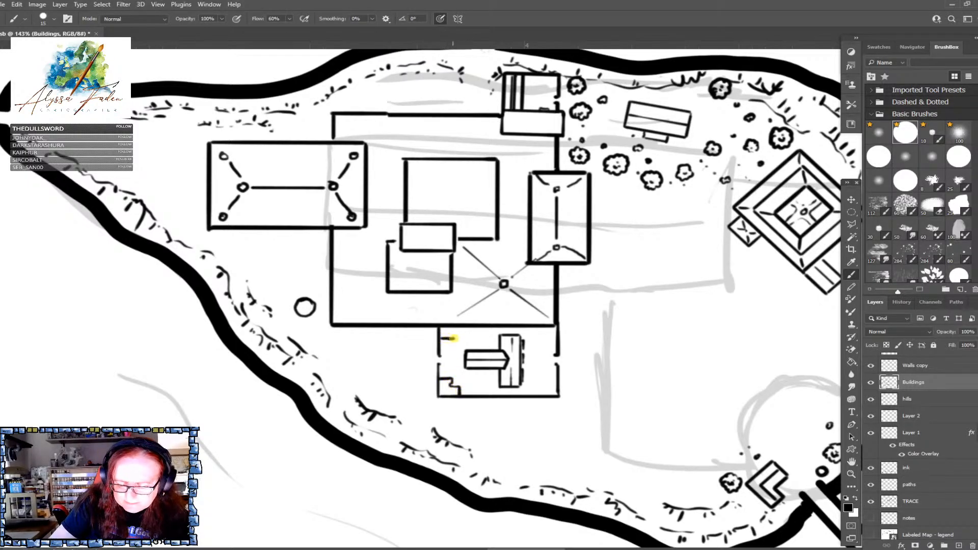
mouse_move(461, 337)
left_mouse_down()
mouse_move(461, 328)
mouse_move(441, 331)
left_mouse_up()
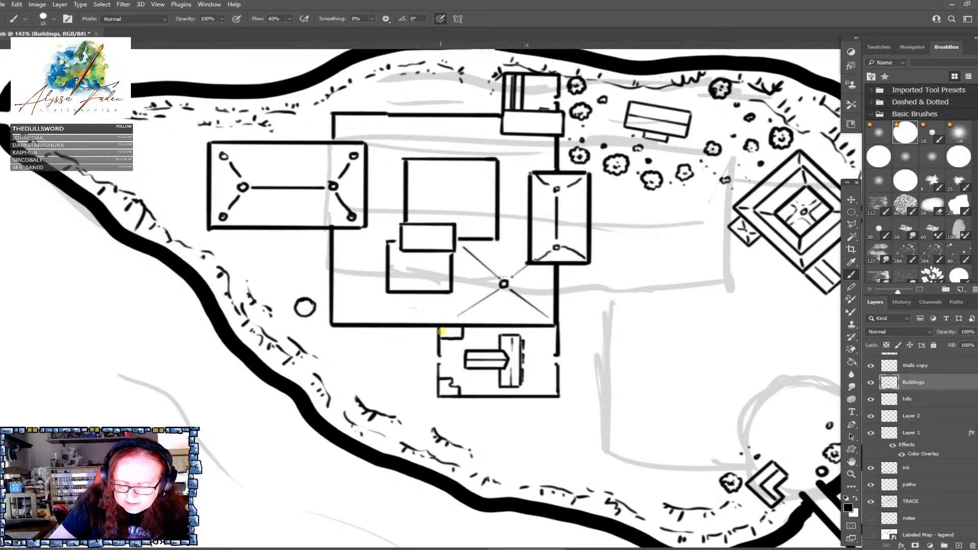
Examine the main island at several scales and orientations, comparing it with the surrounding city and harbour
scroll(461, 335, "down", 3)
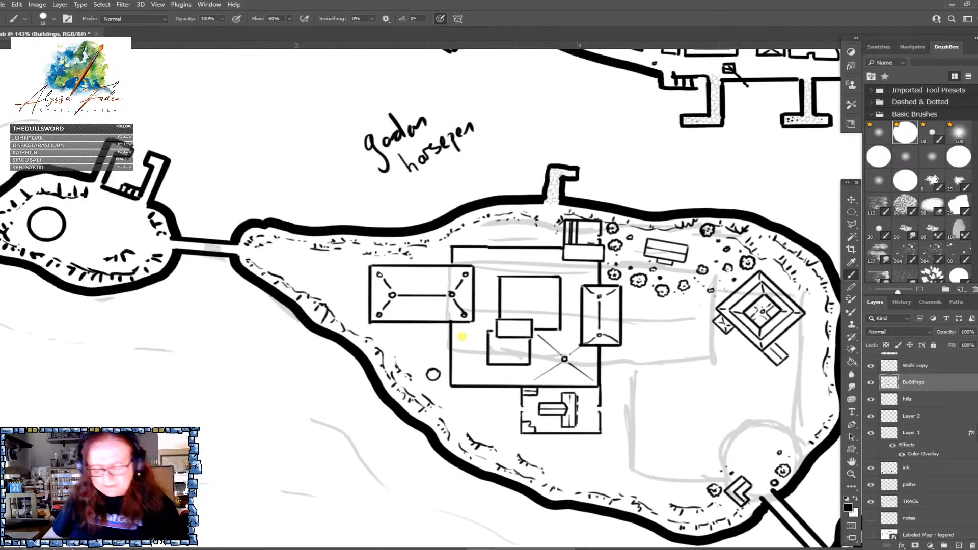
scroll(462, 337, "down", 1)
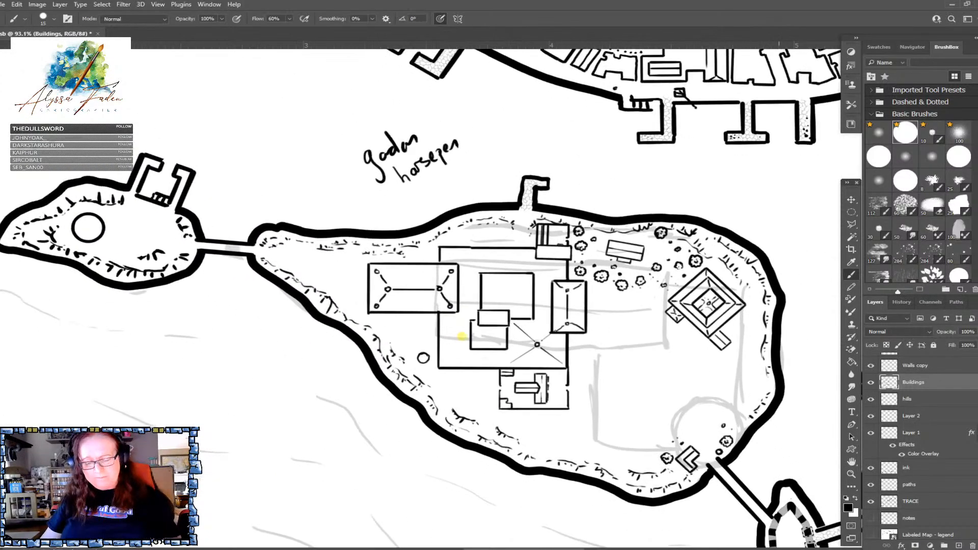
scroll(462, 337, "up", 1)
scroll(462, 336, "down", 3)
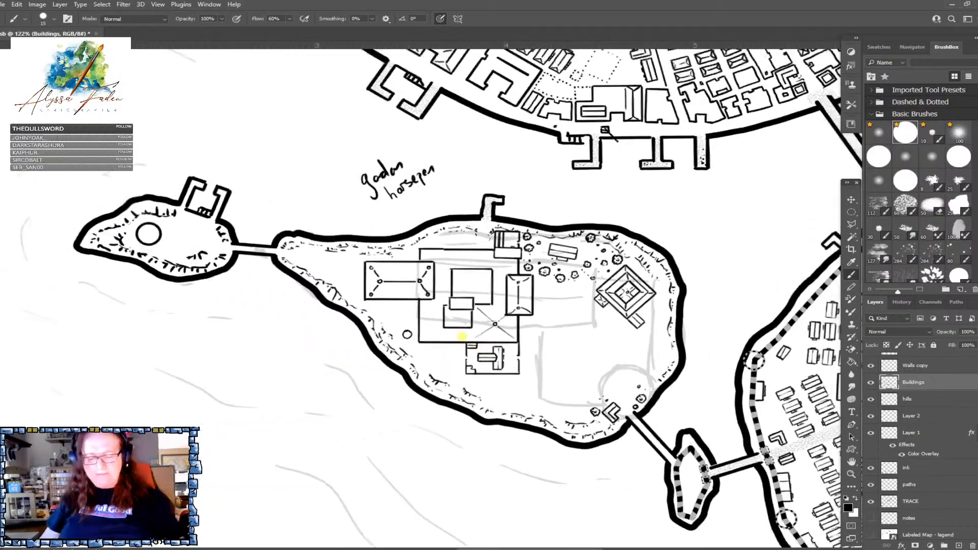
scroll(462, 336, "up", 1)
scroll(461, 336, "down", 1)
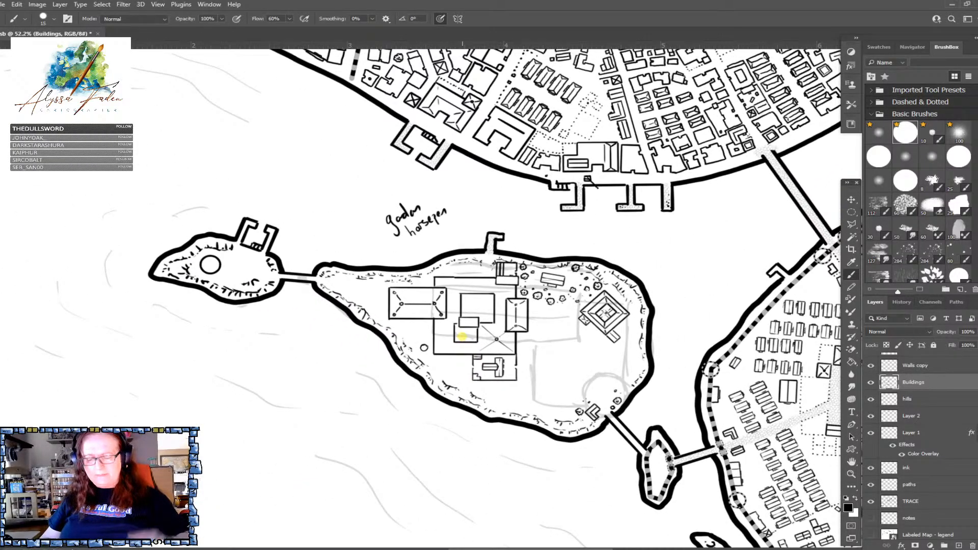
scroll(462, 336, "down", 3)
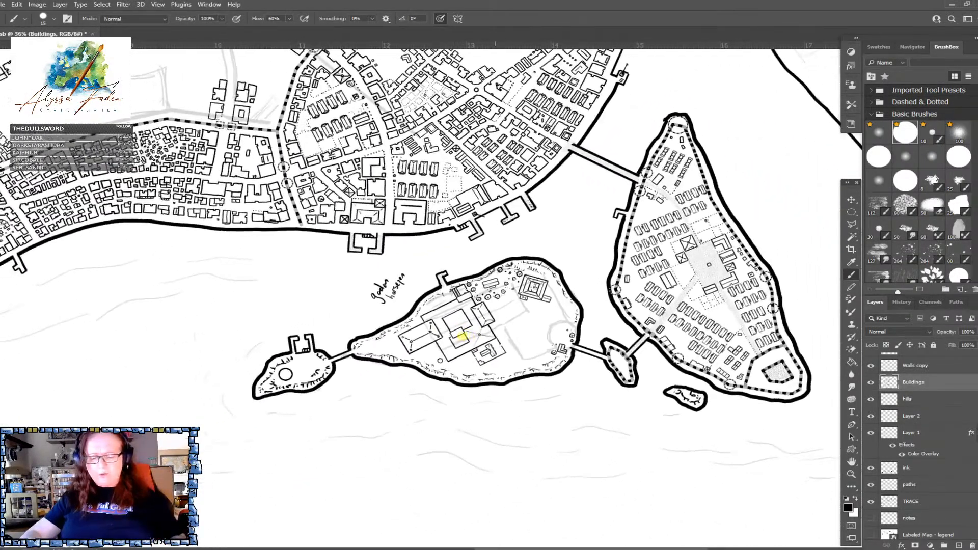
scroll(462, 336, "down", 1)
scroll(462, 336, "down", 2)
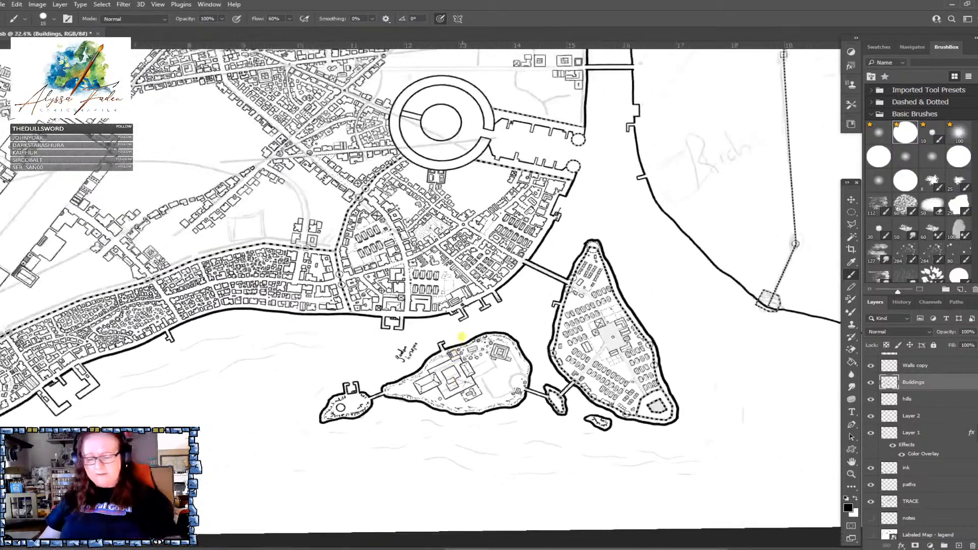
scroll(462, 336, "down", 1)
scroll(462, 336, "up", 6)
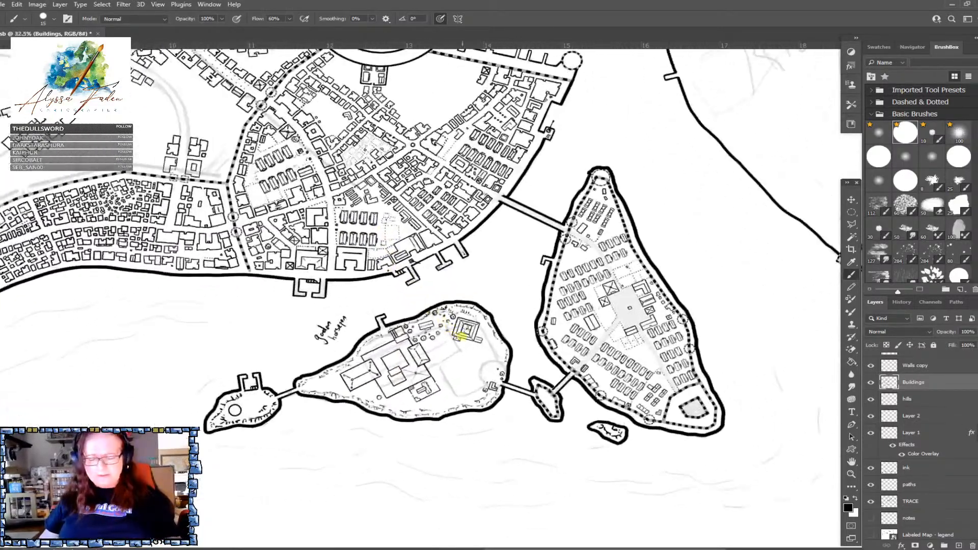
scroll(462, 336, "up", 1)
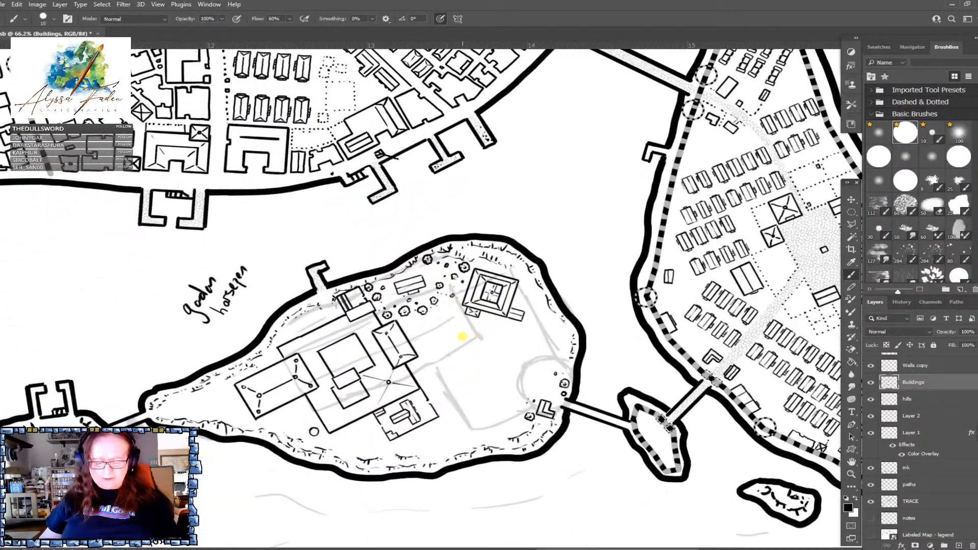
scroll(462, 336, "left", 4)
scroll(462, 336, "right", 1)
scroll(462, 337, "down", 2)
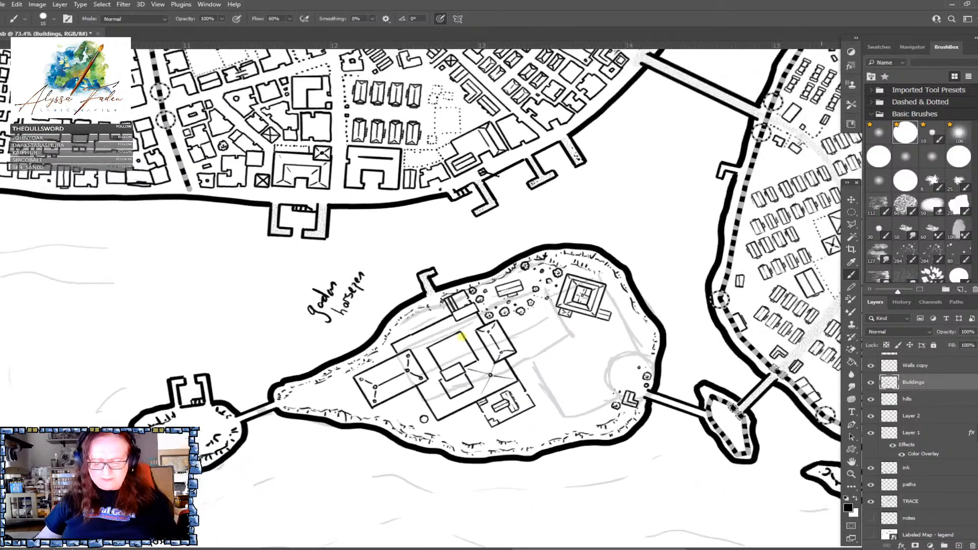
scroll(462, 336, "up", 3)
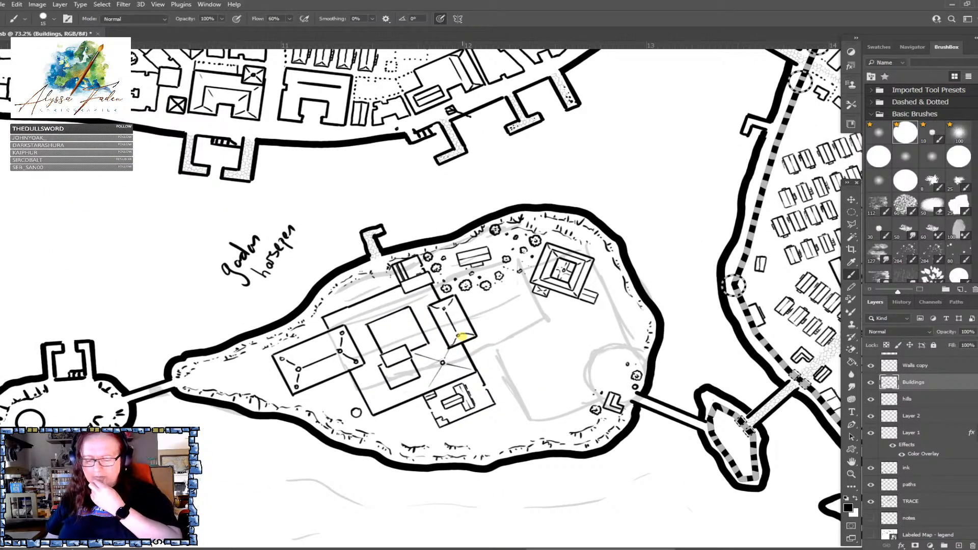
Clear the rough sketch lines in and around the main island from the TRACE layer, using a polygonal selection around the island
left_click(916, 495)
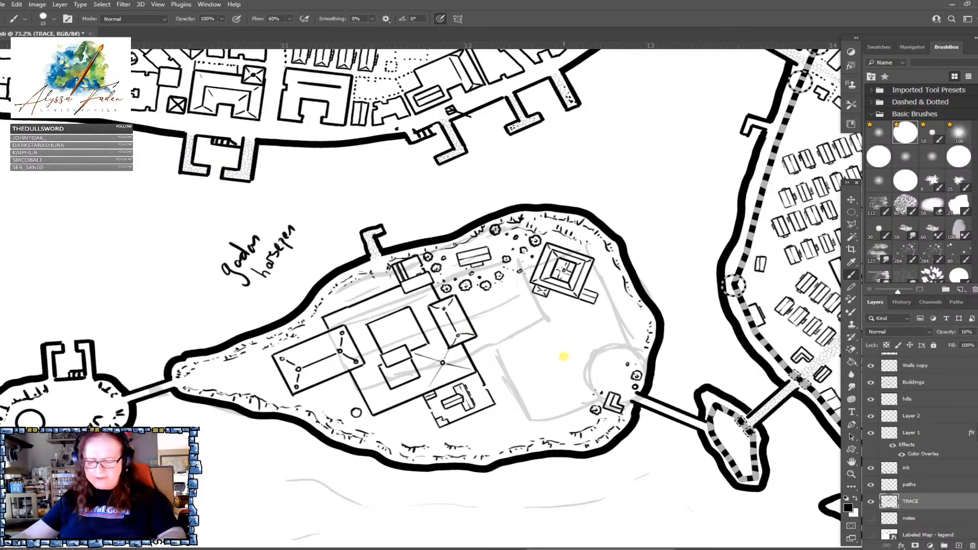
left_click_drag(590, 356, 581, 391)
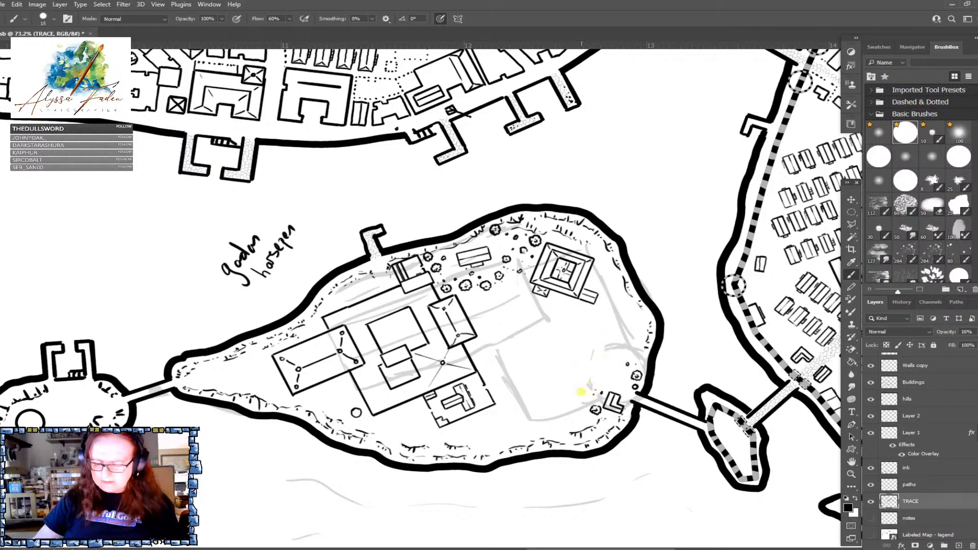
left_click(851, 224)
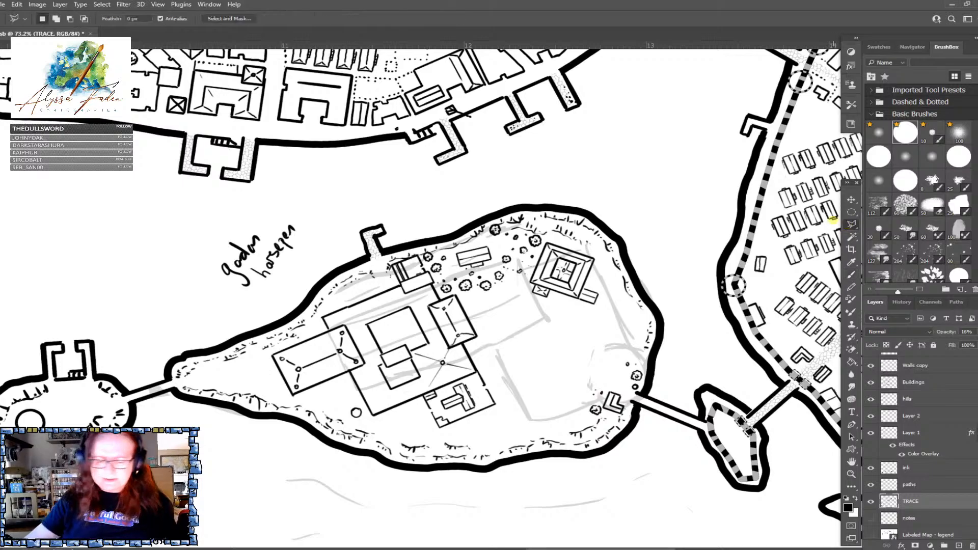
left_click(124, 361)
left_click(184, 259)
left_click(606, 140)
left_click(691, 293)
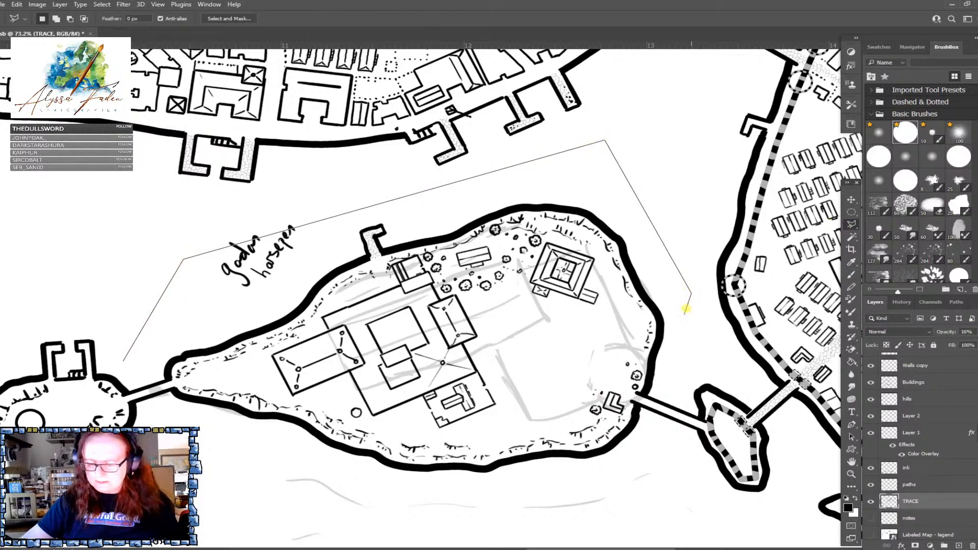
left_click(653, 455)
left_click(448, 489)
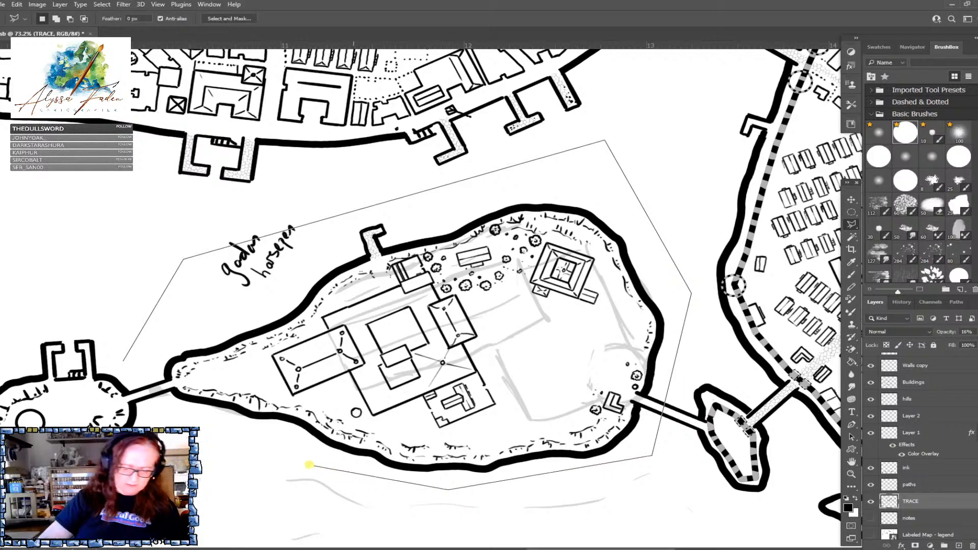
left_click(126, 400)
left_click(123, 362)
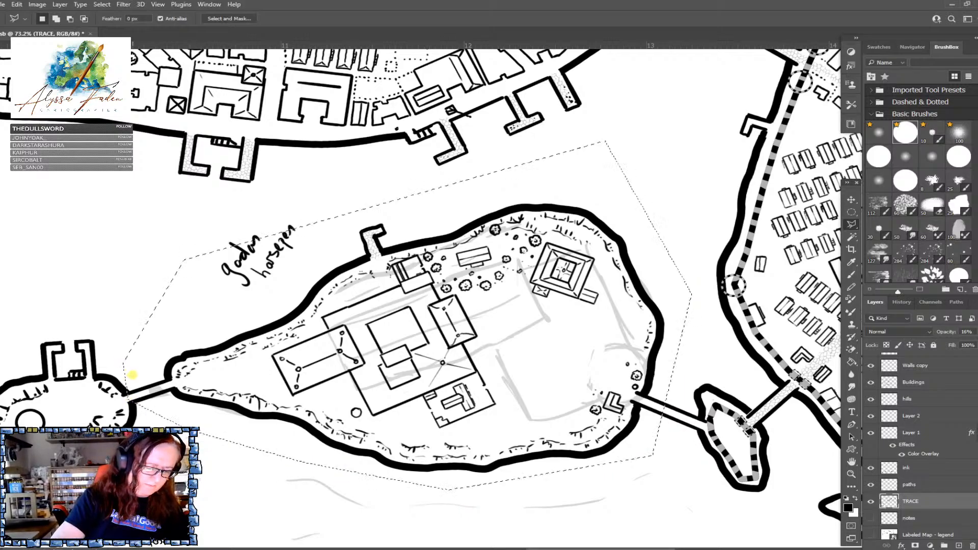
key("Delete")
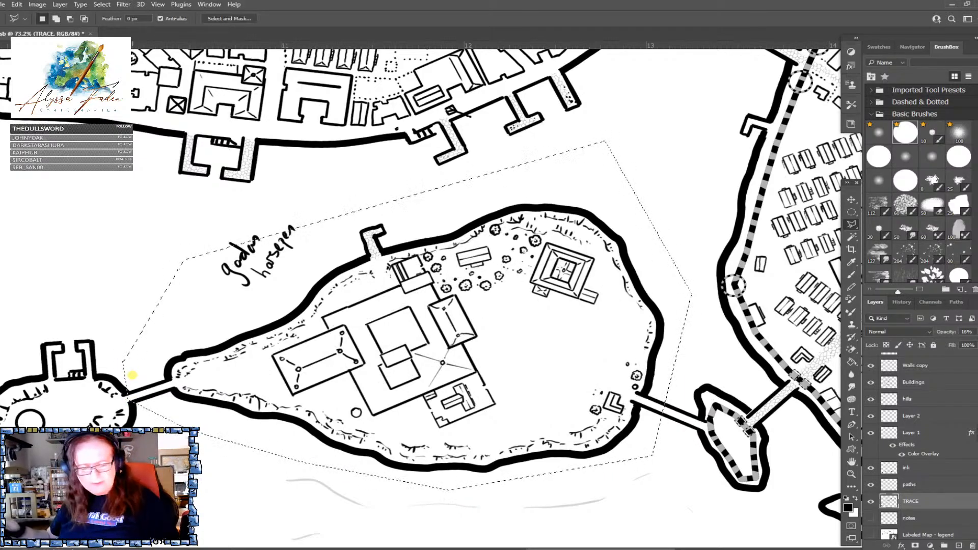
key("ctrl+d")
Erase the handwritten note in the water northwest of the main island from the Buildings layer
key("b")
scroll(595, 455, "down", 3)
scroll(398, 407, "up", 1)
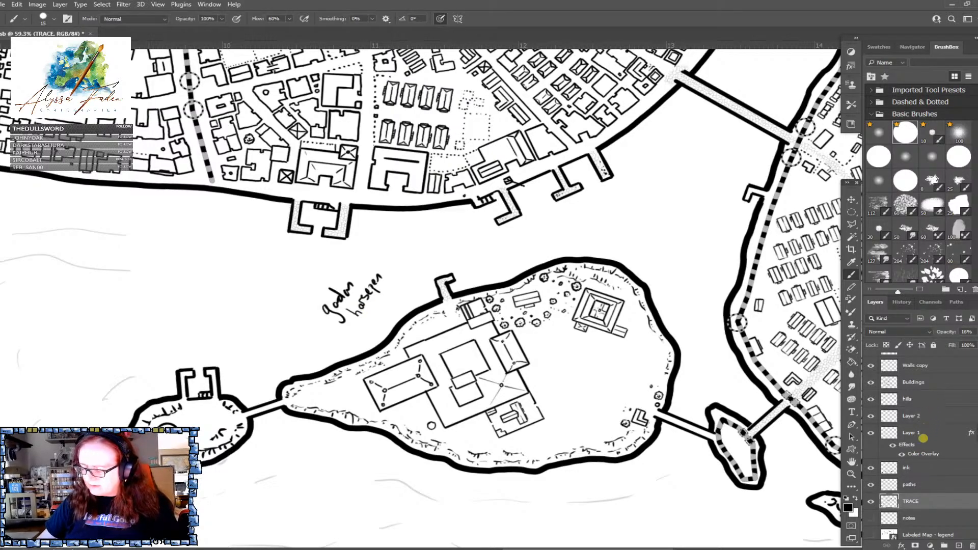
left_click(924, 382)
key("ctrl+z")
mouse_move(361, 311)
left_mouse_down()
mouse_move(332, 289)
mouse_move(319, 308)
mouse_move(341, 280)
mouse_move(328, 314)
mouse_move(347, 283)
mouse_move(343, 328)
mouse_move(354, 280)
mouse_move(346, 319)
left_mouse_up()
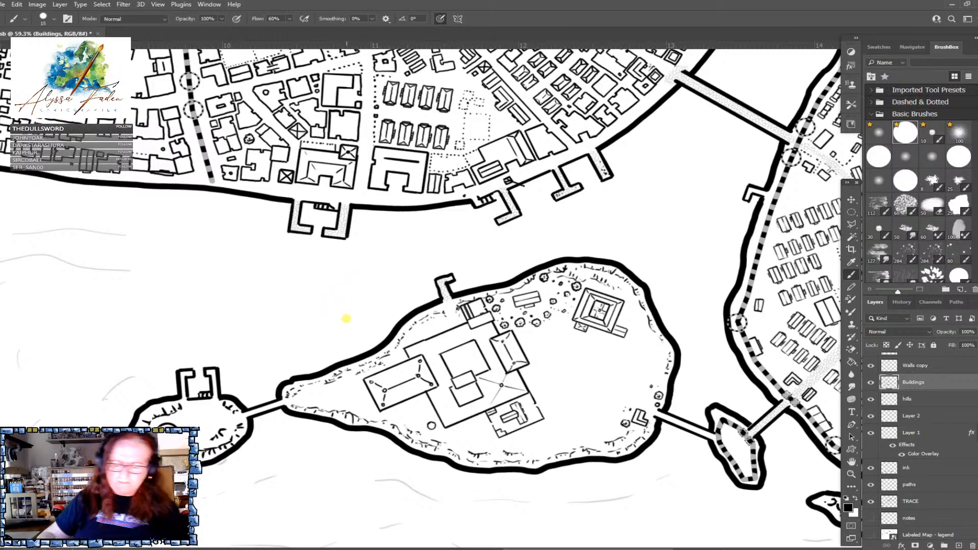
Set the foreground colour to light grey #bbb6b6 and choose a cobblestone brush from the Flagstones & Pavers set
scroll(346, 318, "down", 3)
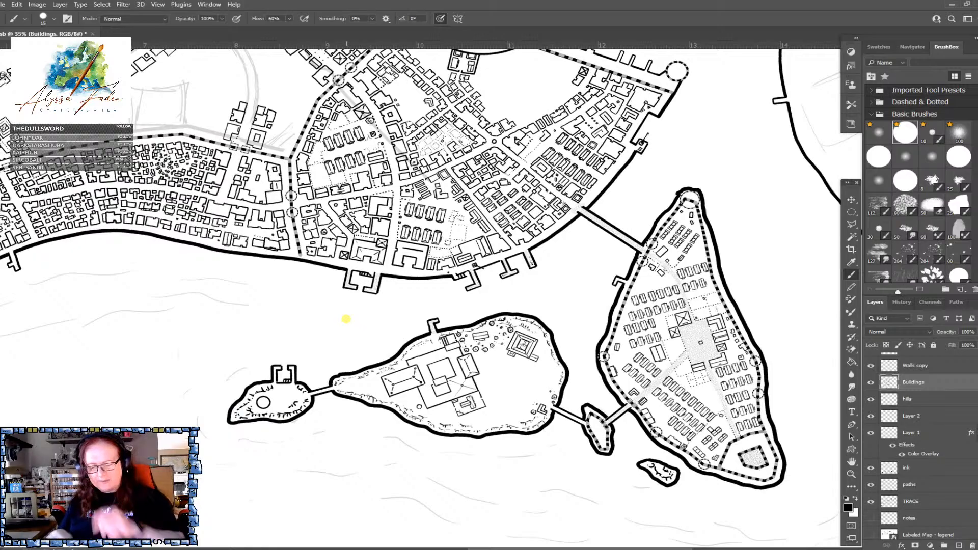
scroll(346, 318, "down", 3)
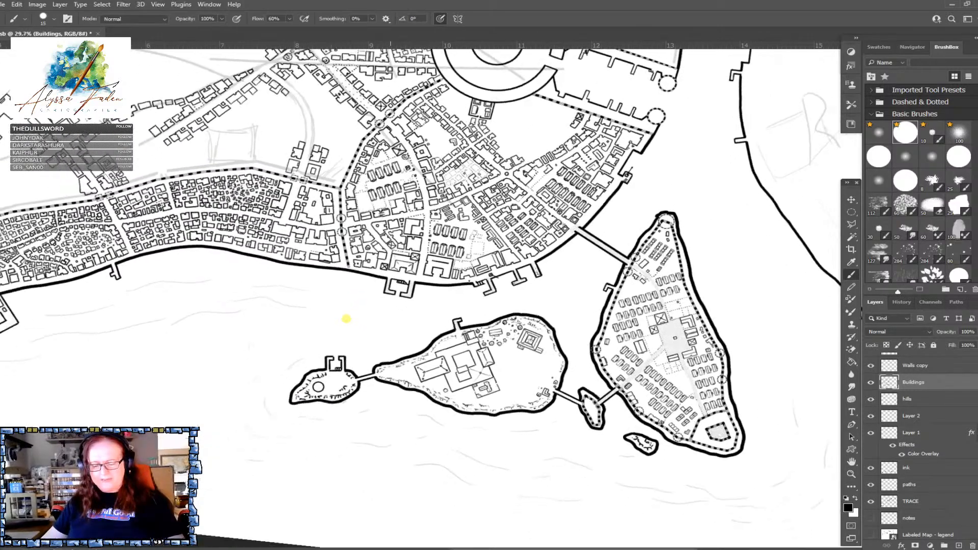
scroll(346, 318, "down", 1)
scroll(346, 318, "up", 4)
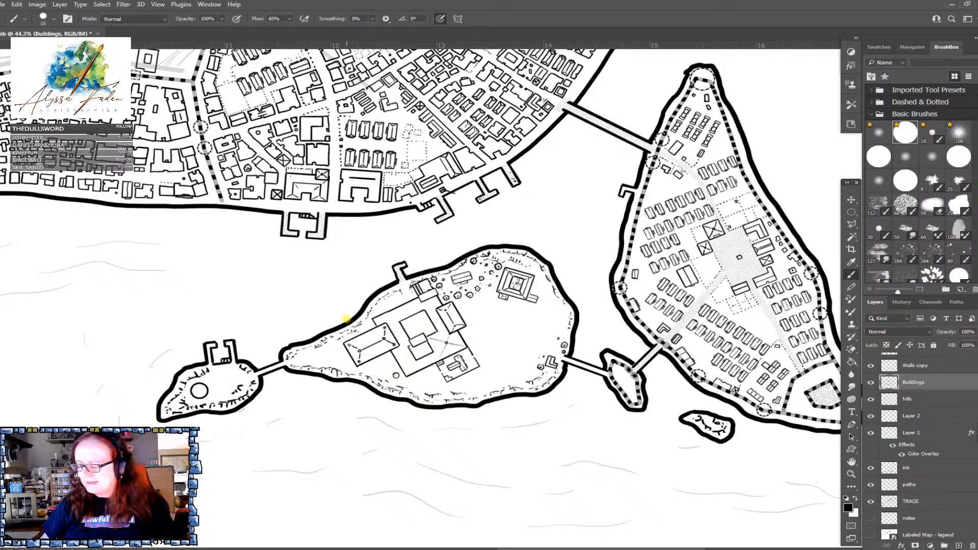
left_click(848, 508)
left_click(707, 400)
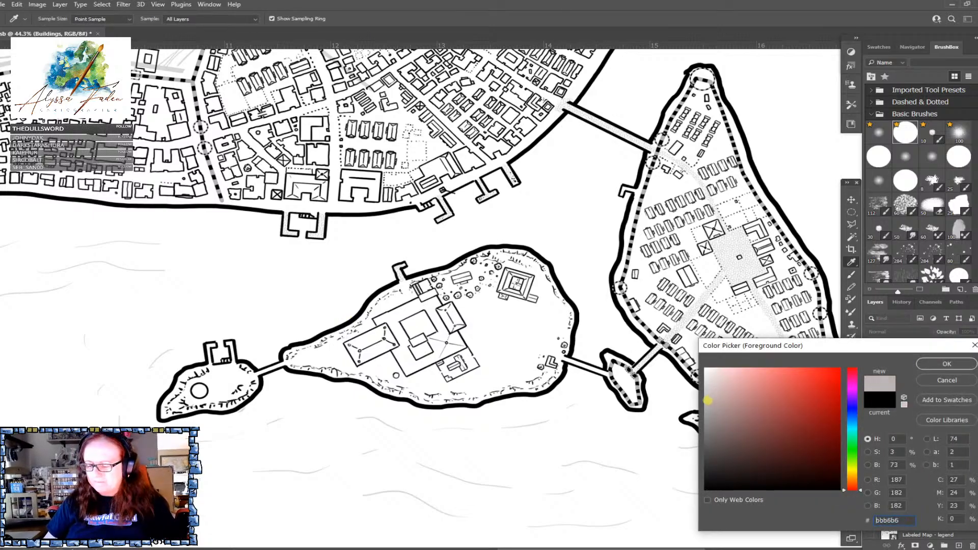
left_click(945, 362)
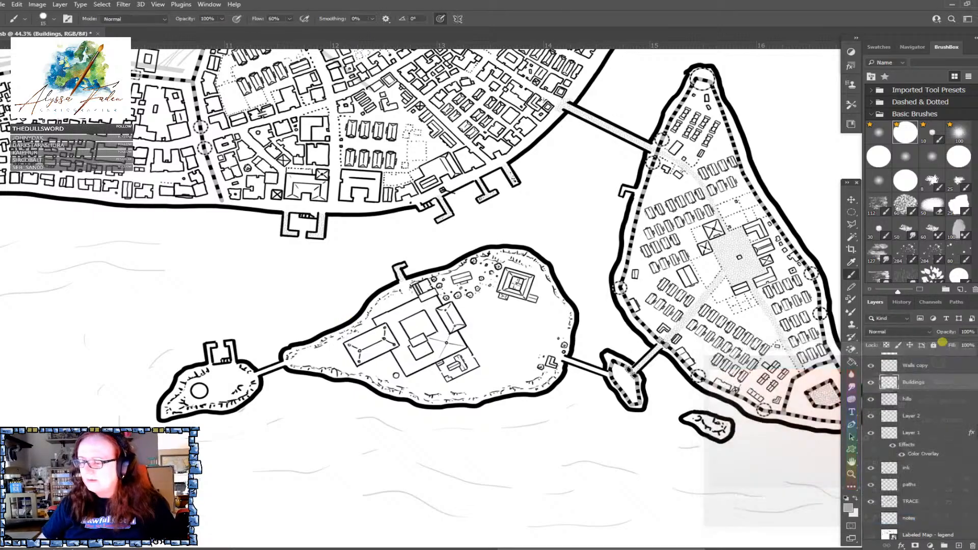
scroll(969, 164, "down", 10)
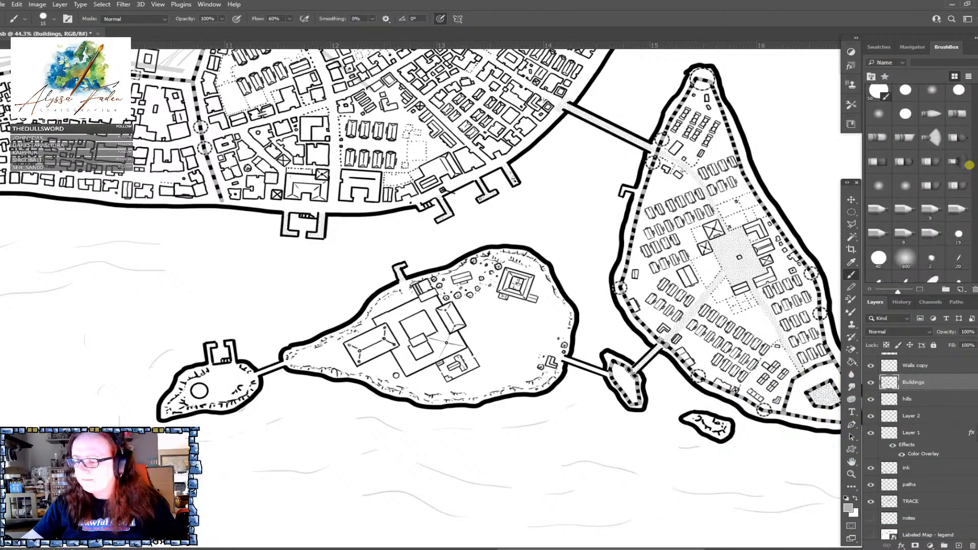
scroll(969, 165, "down", 10)
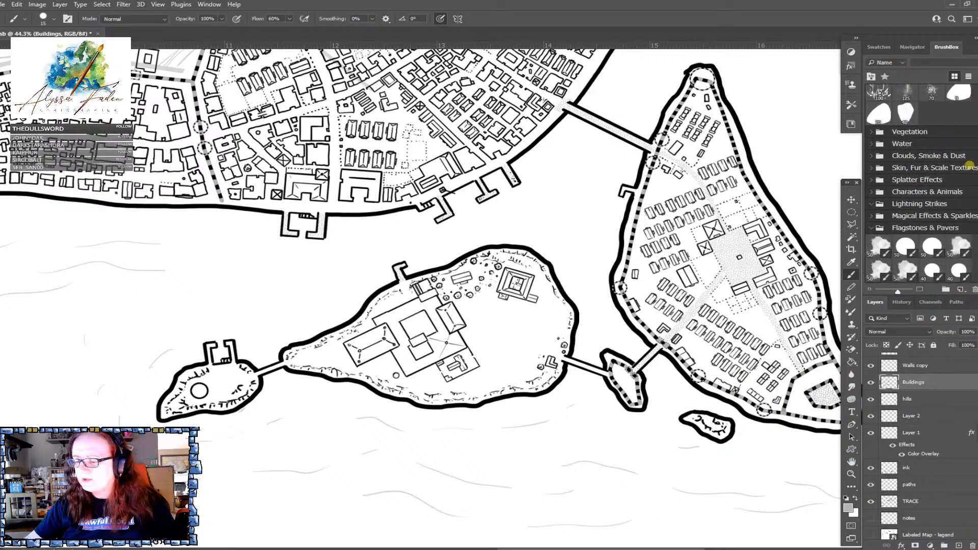
left_click(906, 173)
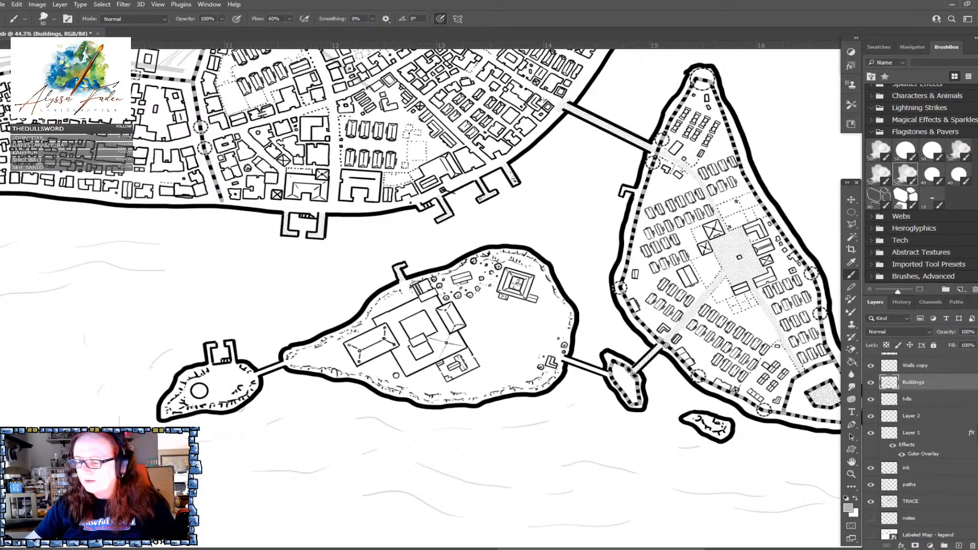
On the paths layer, pave the bridge between the main island and the small walled islet to its east with cobblestones
scroll(423, 298, "up", 5)
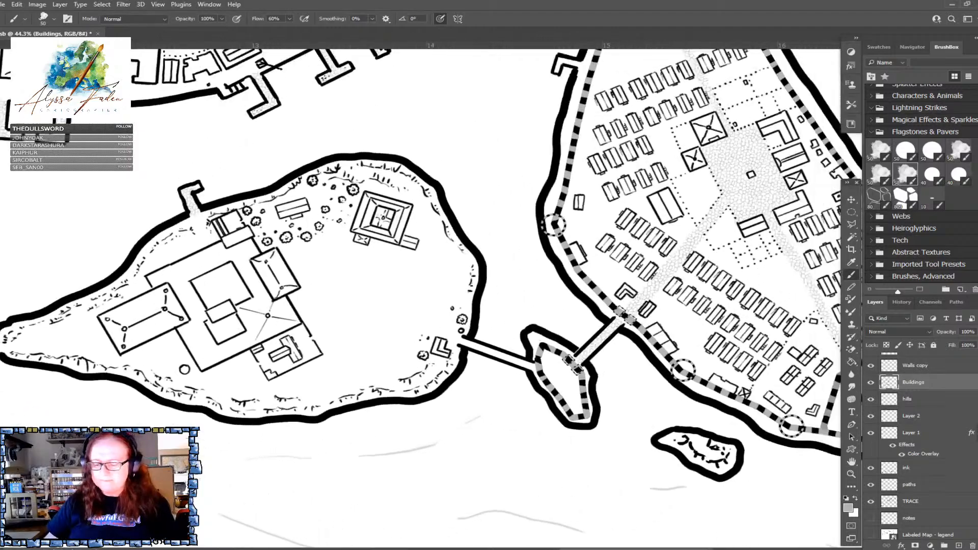
left_click(925, 485)
mouse_move(436, 349)
left_mouse_down()
mouse_move(502, 371)
mouse_move(512, 386)
left_mouse_up()
scroll(513, 387, "left", 2)
Pave the shrub garden and the main complex's northeast edge, and fill the T-shaped building's yard with cobblestones
scroll(513, 387, "up", 1)
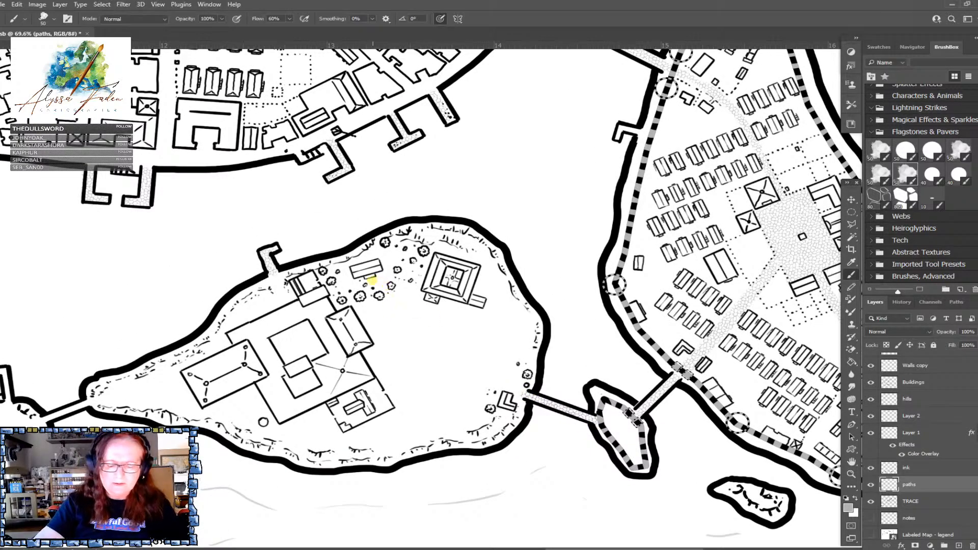
mouse_move(370, 279)
left_mouse_down()
mouse_move(387, 299)
mouse_move(330, 274)
mouse_move(303, 282)
mouse_move(351, 302)
mouse_move(349, 290)
mouse_move(387, 284)
mouse_move(346, 289)
mouse_move(374, 340)
left_mouse_up()
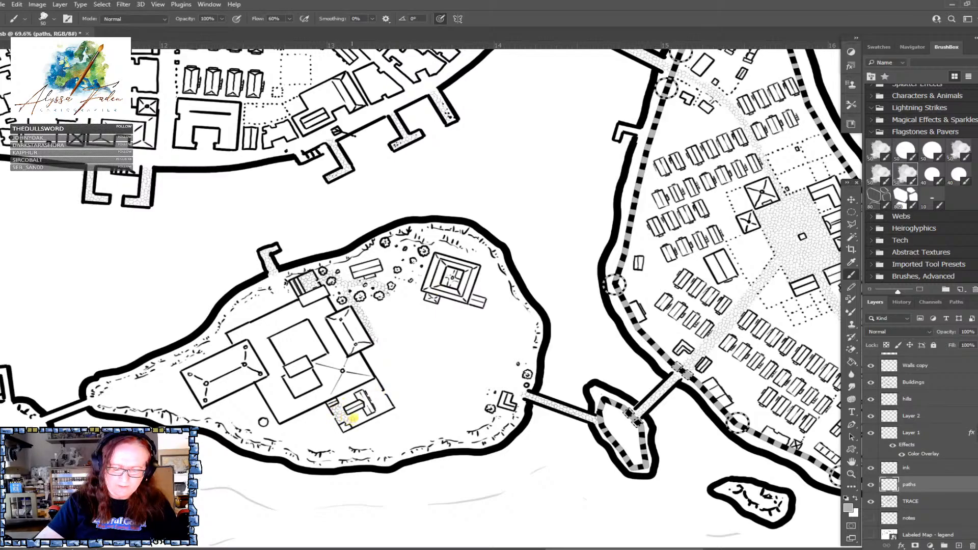
mouse_move(364, 418)
left_mouse_down()
mouse_move(378, 410)
mouse_move(372, 390)
mouse_move(381, 400)
mouse_move(342, 402)
mouse_move(364, 387)
left_mouse_up()
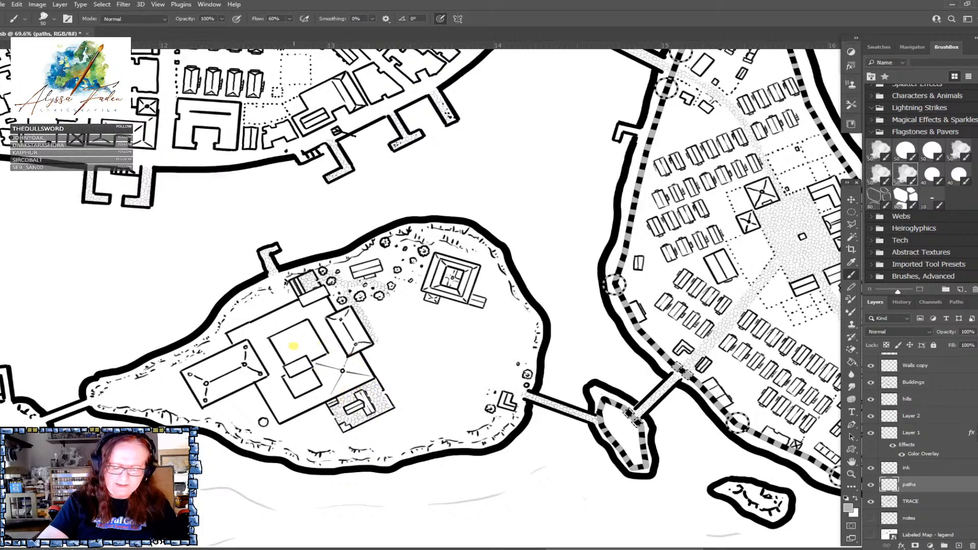
Pave a ring path in the open ground east of the main complex, with branches to the yard, complex and square stepped building
scroll(455, 378, "down", 1)
scroll(455, 379, "up", 1)
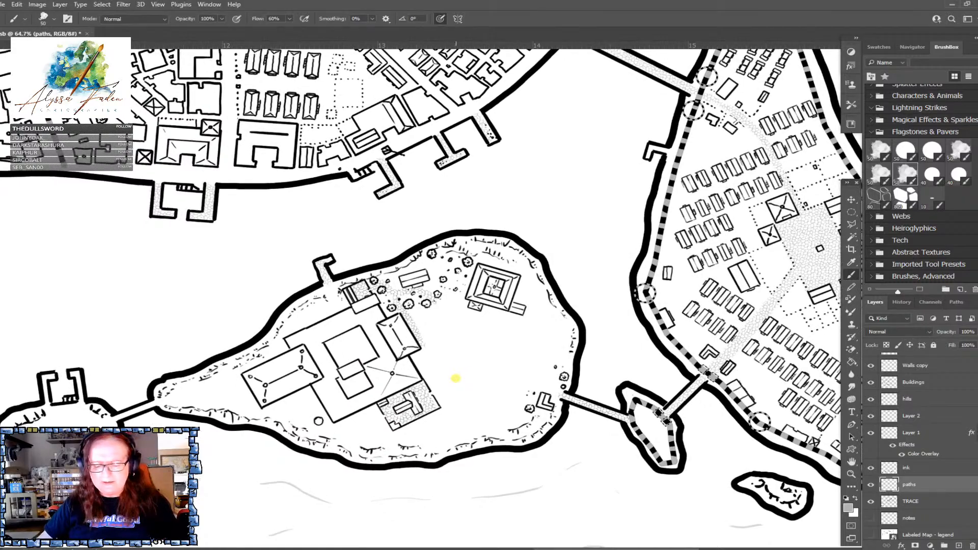
scroll(455, 378, "up", 1)
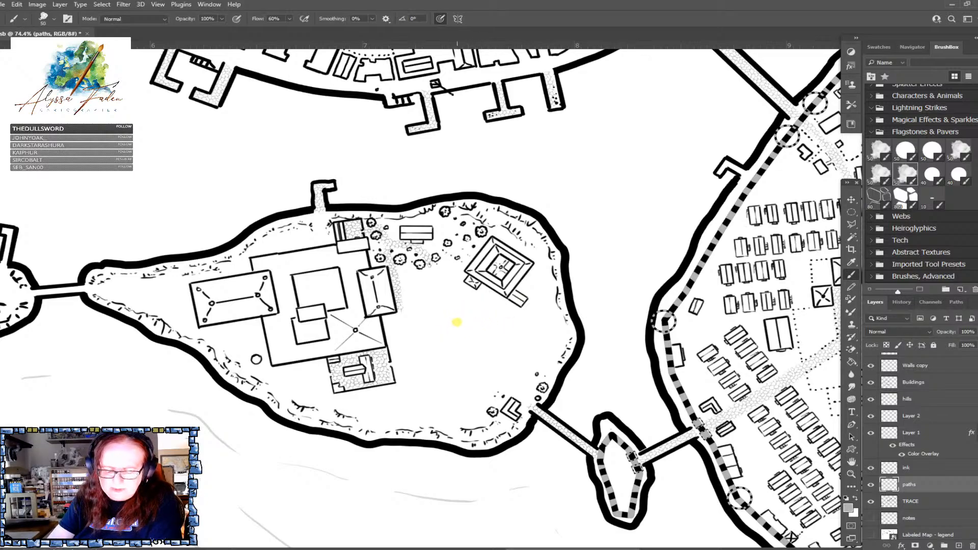
mouse_move(450, 313)
left_mouse_down()
mouse_move(436, 330)
mouse_move(455, 346)
mouse_move(468, 343)
mouse_move(476, 324)
mouse_move(451, 313)
left_mouse_up()
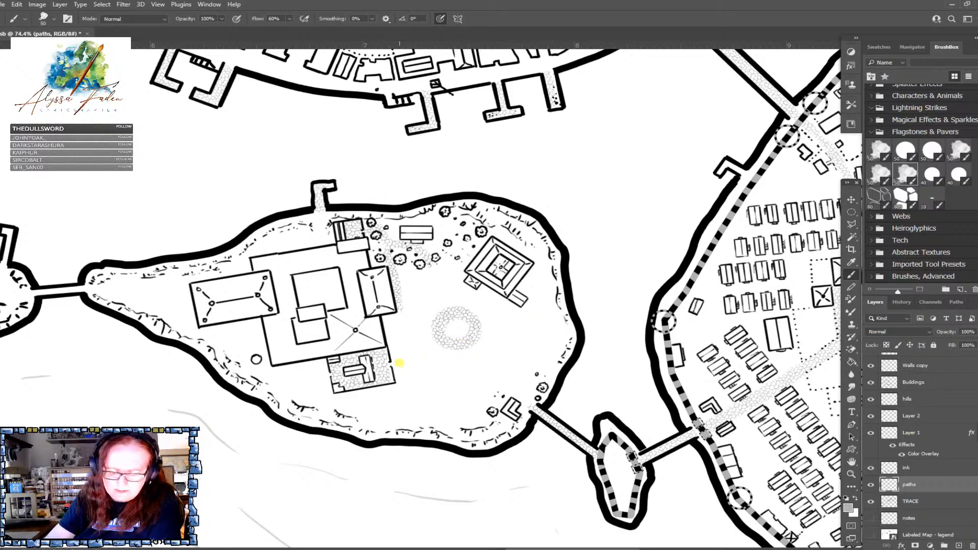
left_click_drag(390, 365, 430, 346)
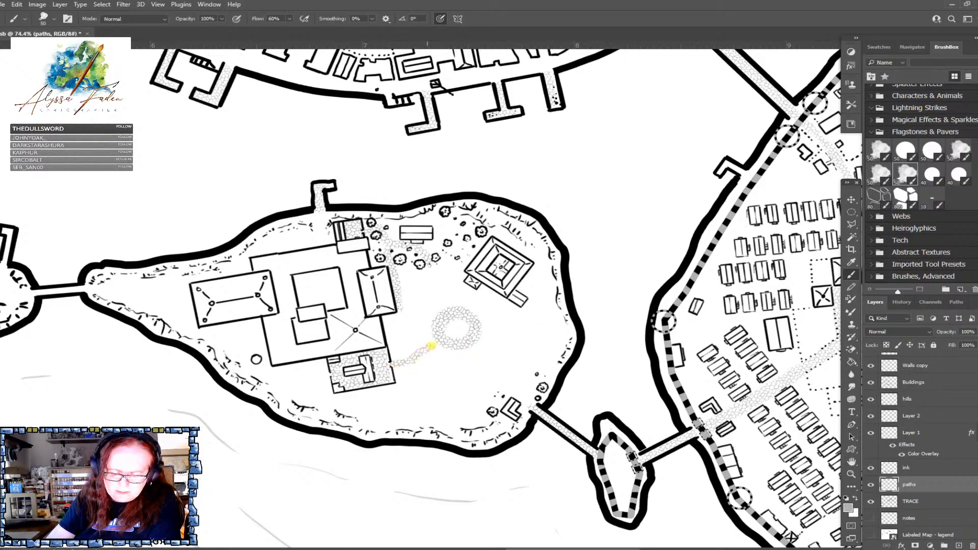
left_click_drag(466, 287, 462, 296)
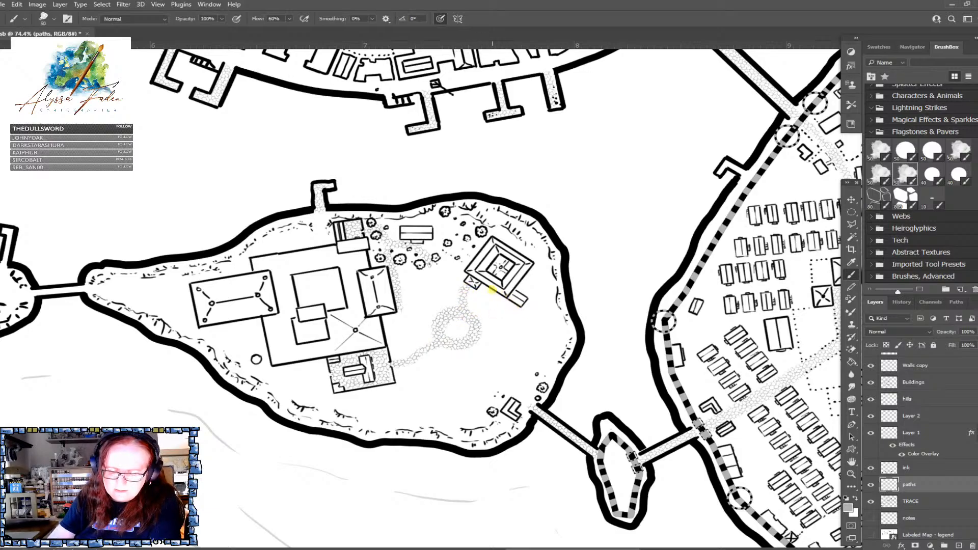
left_click_drag(487, 289, 508, 305)
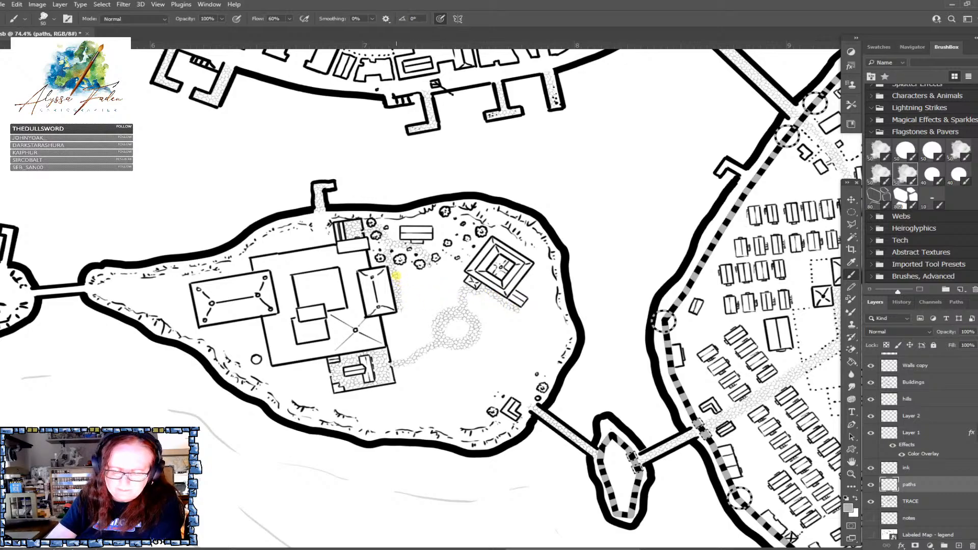
mouse_move(394, 275)
left_mouse_down()
mouse_move(419, 293)
mouse_move(403, 306)
mouse_move(416, 294)
mouse_move(401, 281)
mouse_move(446, 311)
left_mouse_up()
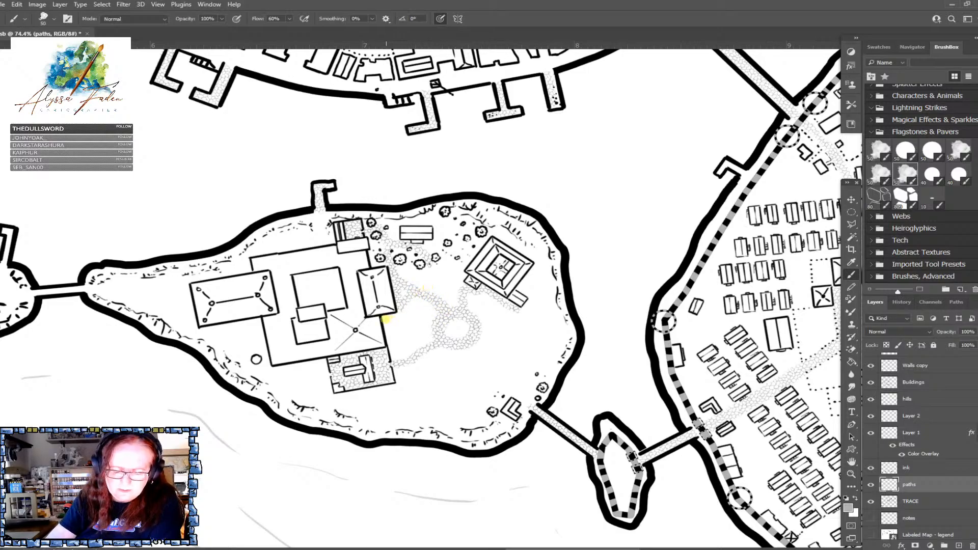
left_click_drag(389, 326, 394, 363)
Pave a path from the main complex's west building over the western bridge to the small island's dock and round tower
scroll(521, 436, "left", 5)
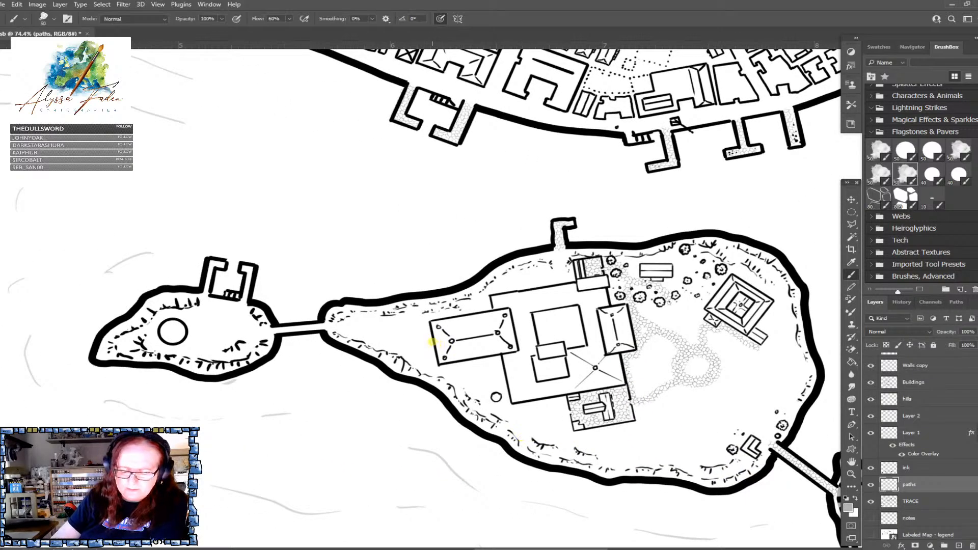
mouse_move(427, 325)
left_mouse_down()
mouse_move(433, 362)
mouse_move(428, 337)
mouse_move(254, 329)
mouse_move(241, 305)
mouse_move(204, 300)
mouse_move(212, 262)
mouse_move(247, 270)
mouse_move(246, 305)
left_mouse_up()
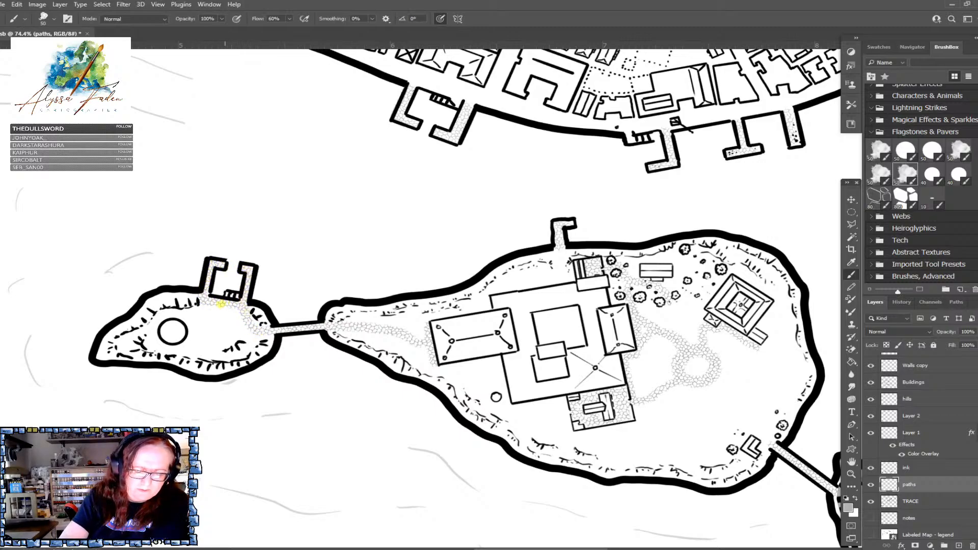
mouse_move(153, 330)
left_mouse_down()
mouse_move(168, 316)
mouse_move(185, 322)
mouse_move(187, 344)
mouse_move(160, 345)
left_mouse_up()
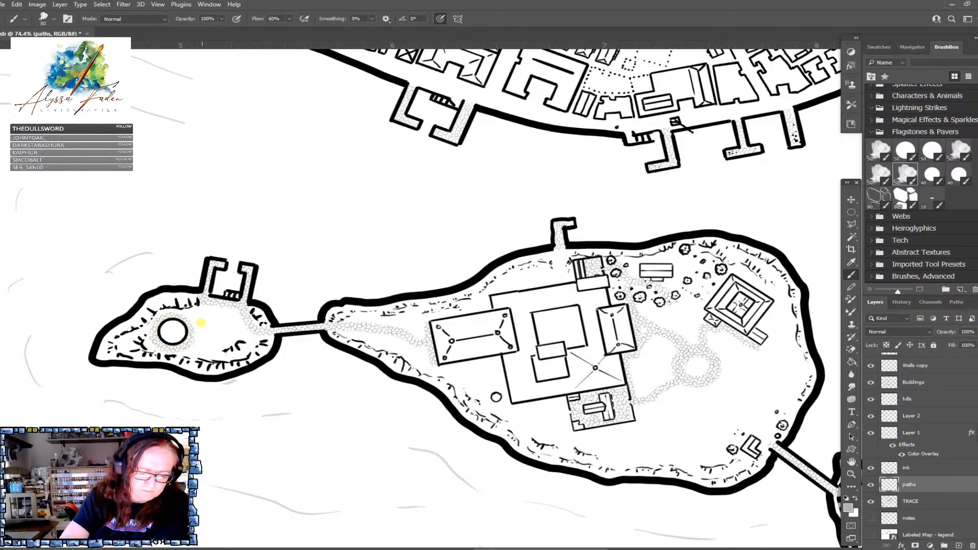
left_click_drag(191, 332, 258, 333)
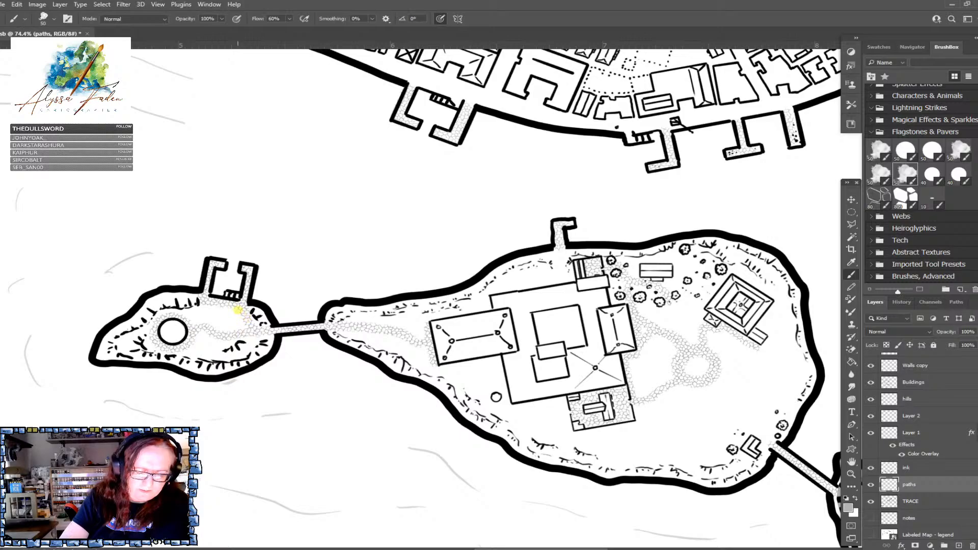
Examine the newly paved islands at several scales against the harbour and surrounding city
scroll(330, 352, "down", 5)
scroll(329, 355, "up", 5)
scroll(329, 352, "down", 3)
scroll(207, 322, "down", 3)
scroll(208, 322, "down", 3)
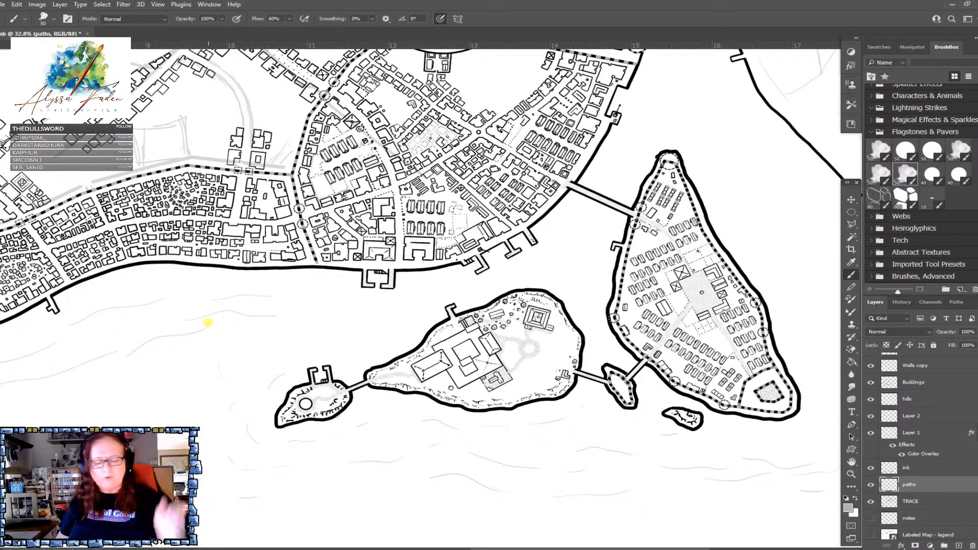
scroll(208, 322, "down", 1)
scroll(208, 322, "down", 1)
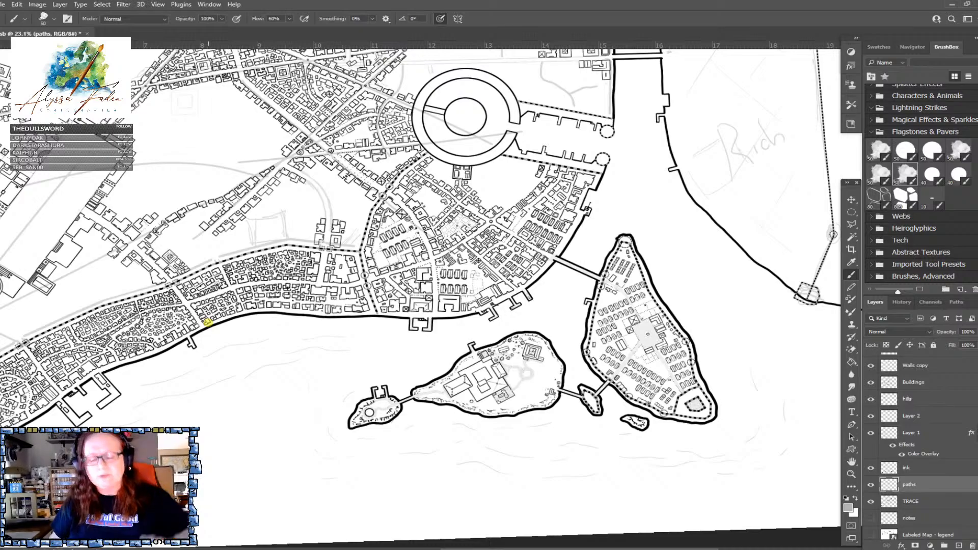
scroll(208, 322, "up", 3)
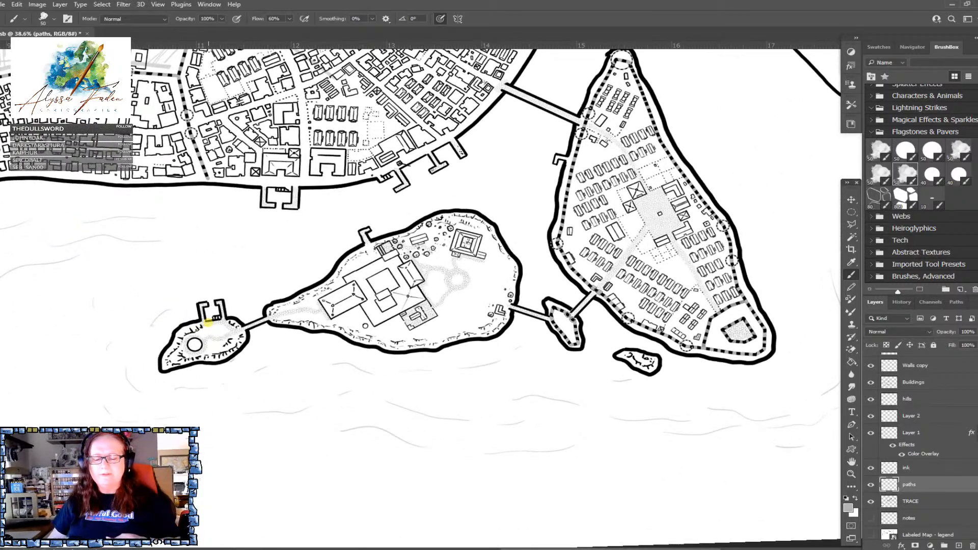
Pave a cobblestone path from the ring path to the bridge on the main island's eastern shore
scroll(208, 322, "up", 2)
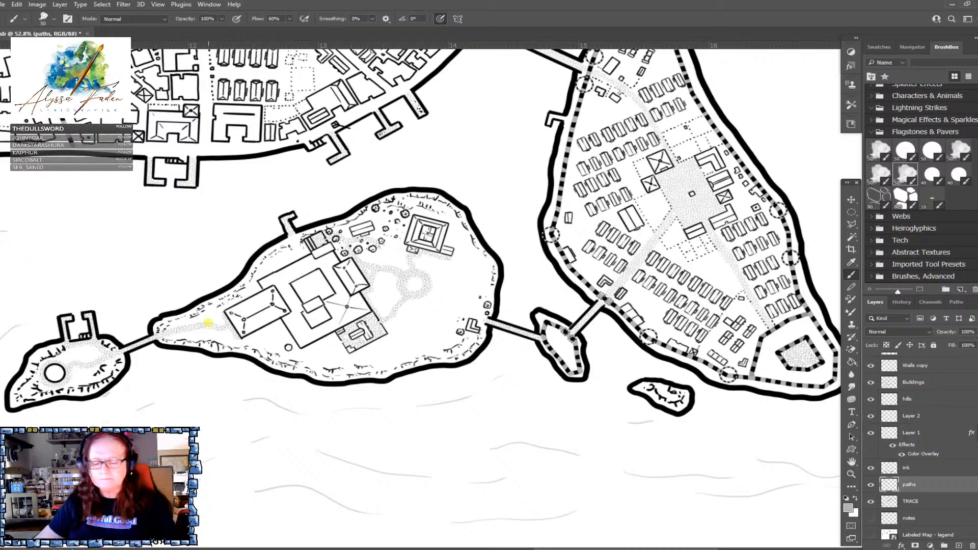
scroll(208, 322, "up", 3)
left_click_drag(398, 258, 479, 306)
scroll(480, 304, "down", 1)
scroll(502, 329, "down", 6)
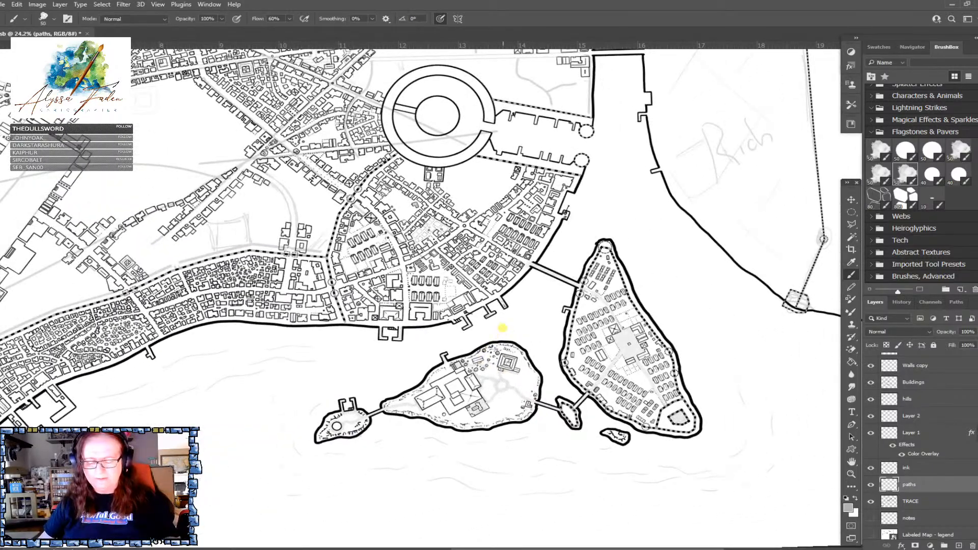
scroll(502, 328, "down", 3)
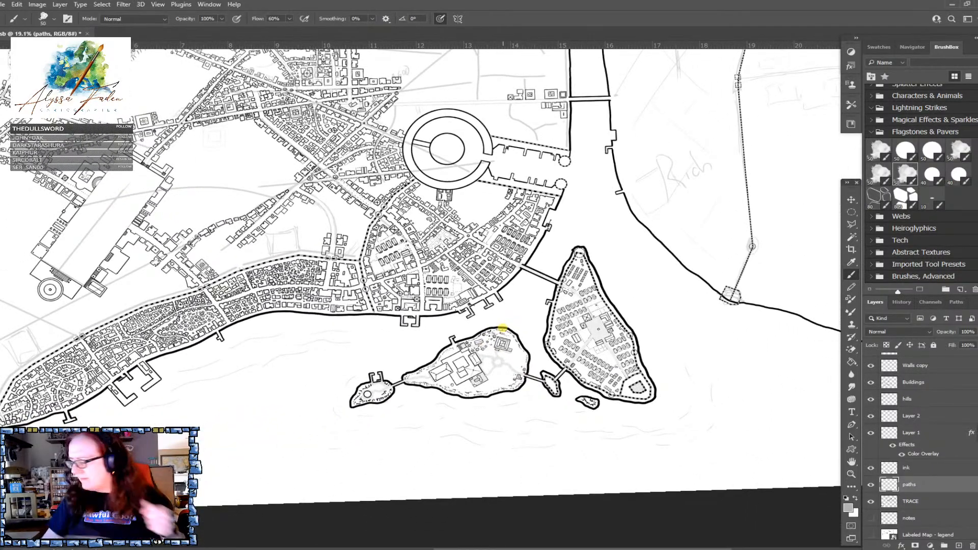
scroll(502, 328, "up", 4)
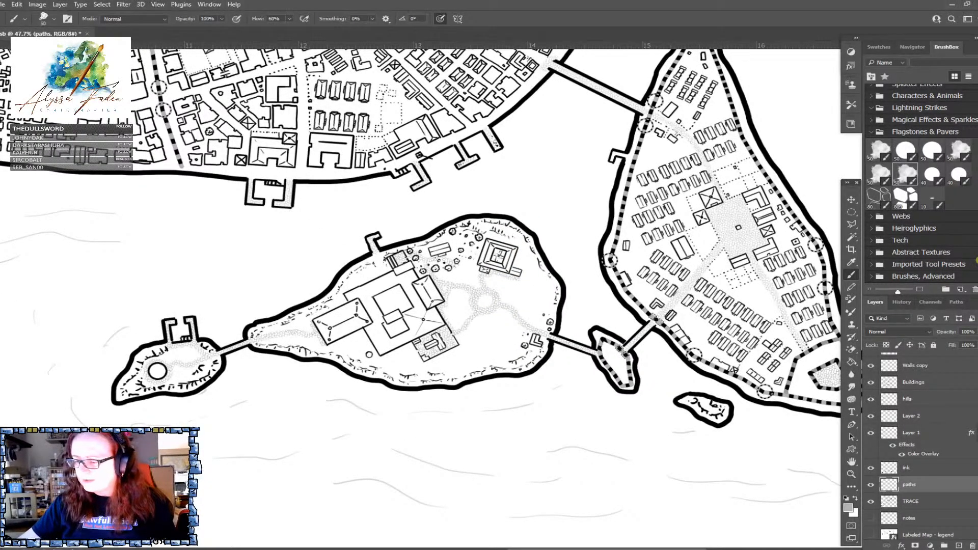
Switch to a hard round basic brush in black and reduce its size to 15 px
left_click_drag(977, 261, 977, 92)
left_click(905, 133)
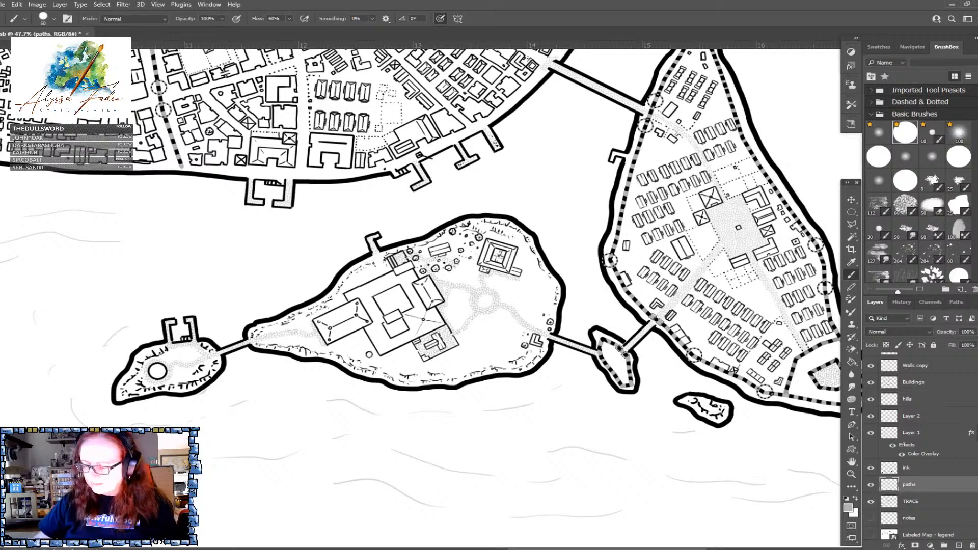
left_click(846, 498)
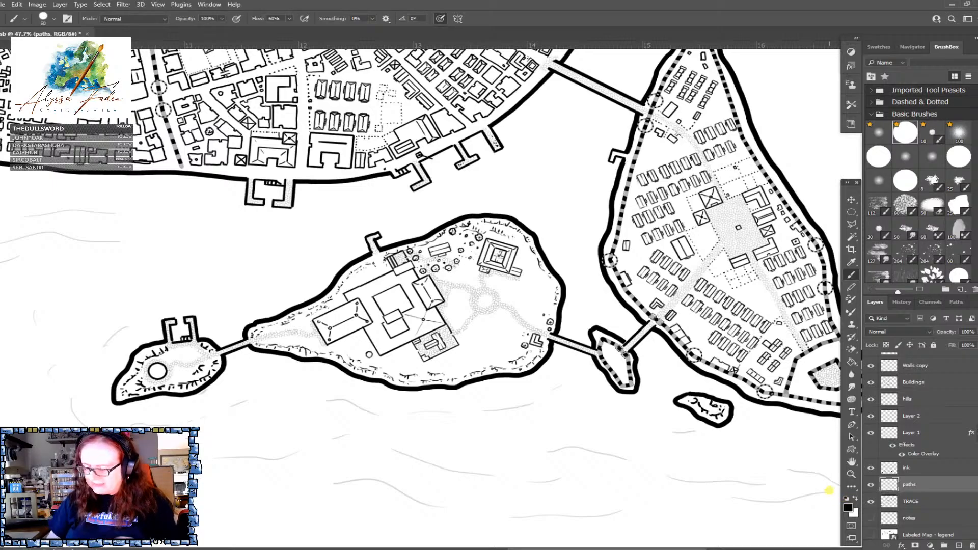
key("bracketleft")
key("bracketleft")
key("bracketleft")
key("bracketleft")
key("bracketleft")
left_click_drag(479, 330, 481, 332)
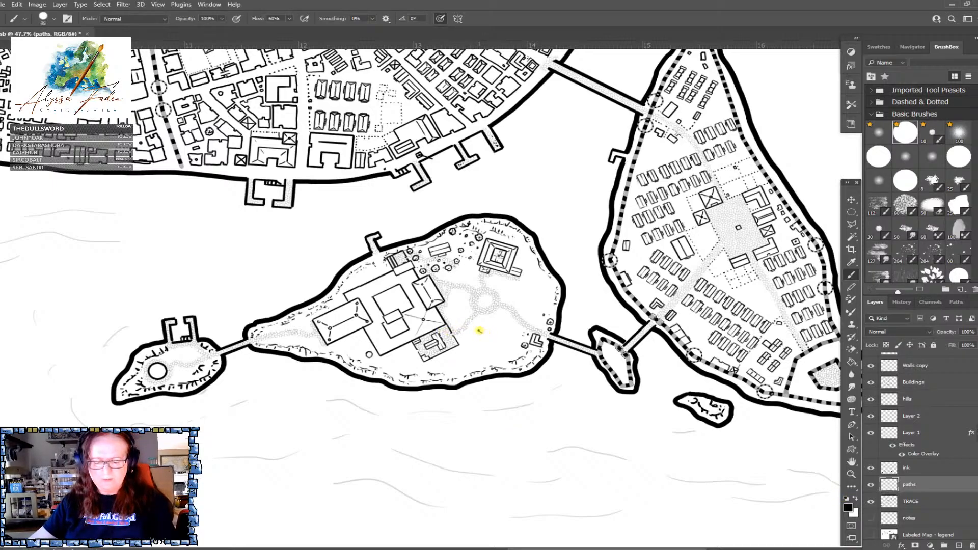
key("bracketleft")
key("bracketleft")
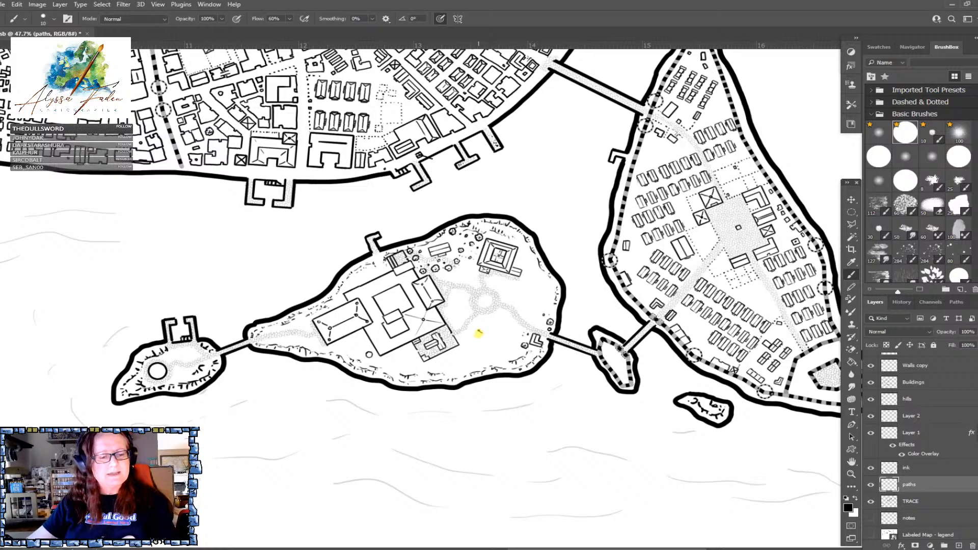
key("bracketright")
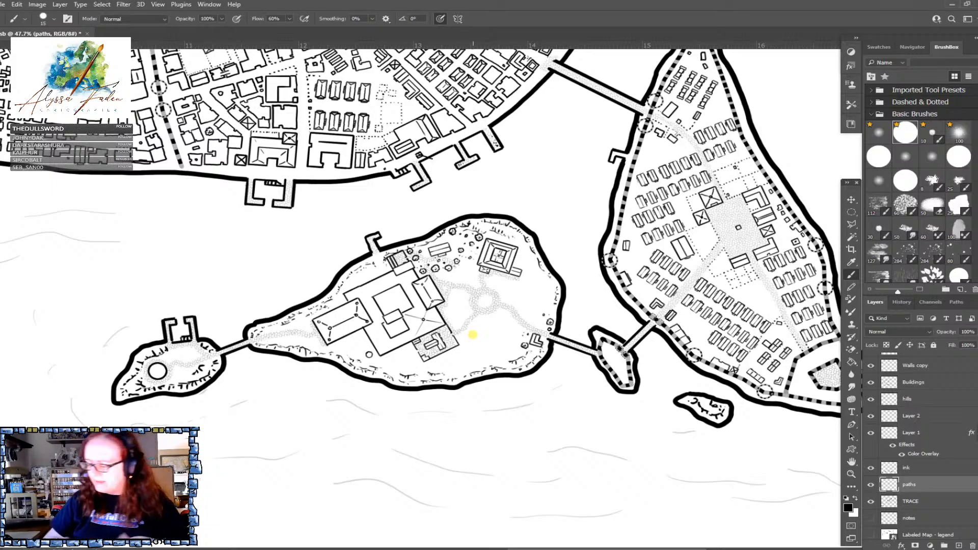
On the Buildings layer, make a circular selection filling the open centre of the ring path
left_click(920, 385)
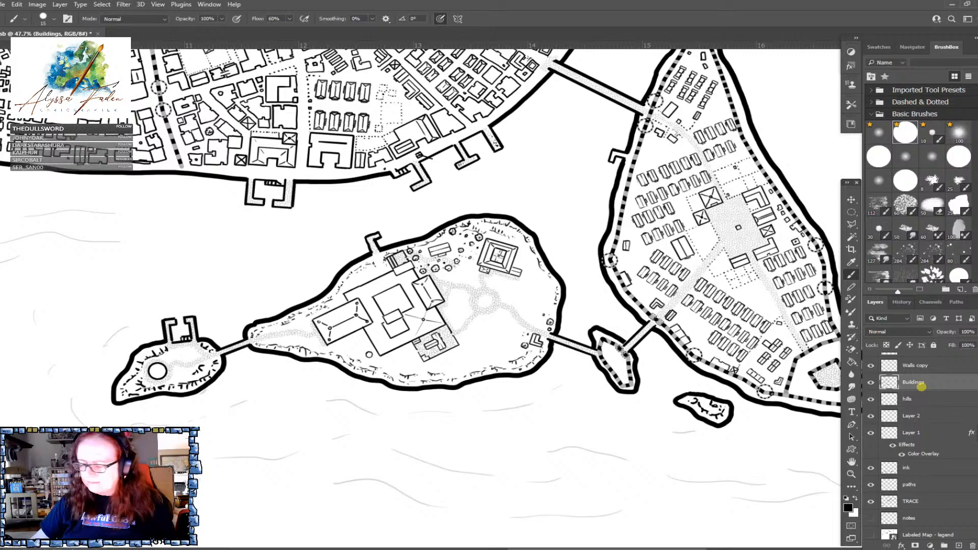
key("ctrl+plus")
left_click(849, 213)
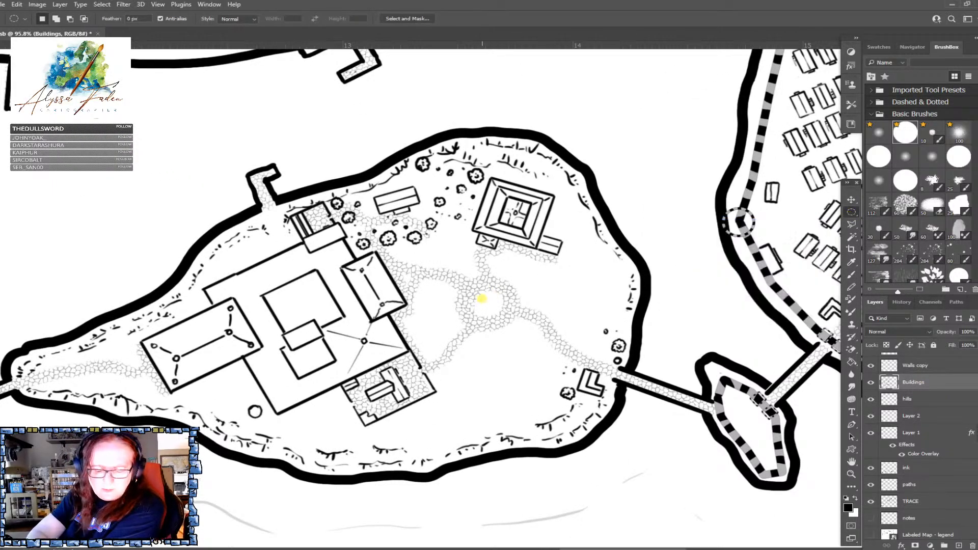
left_click_drag(475, 291, 503, 317)
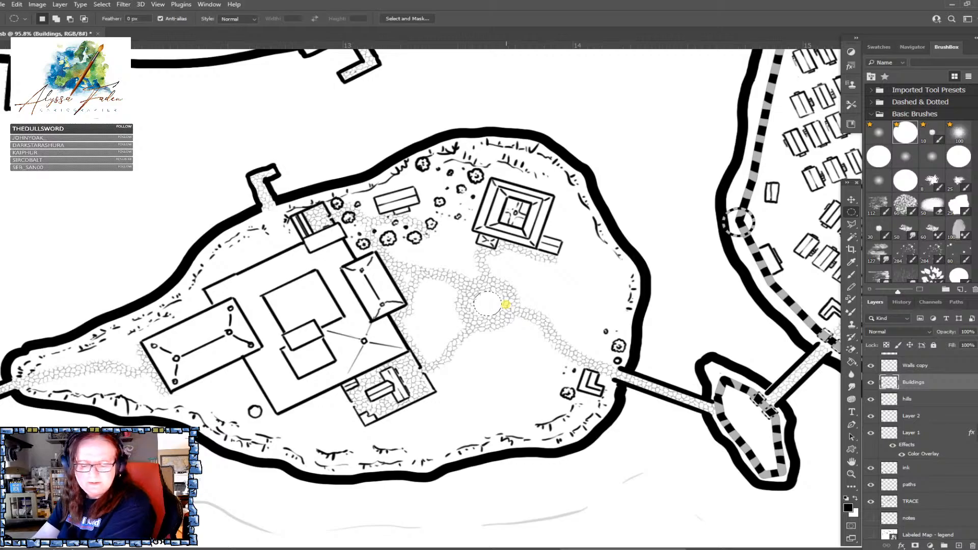
Try outlining the circular selection with a 5 px black inside stroke, and undo it
left_click(17, 4)
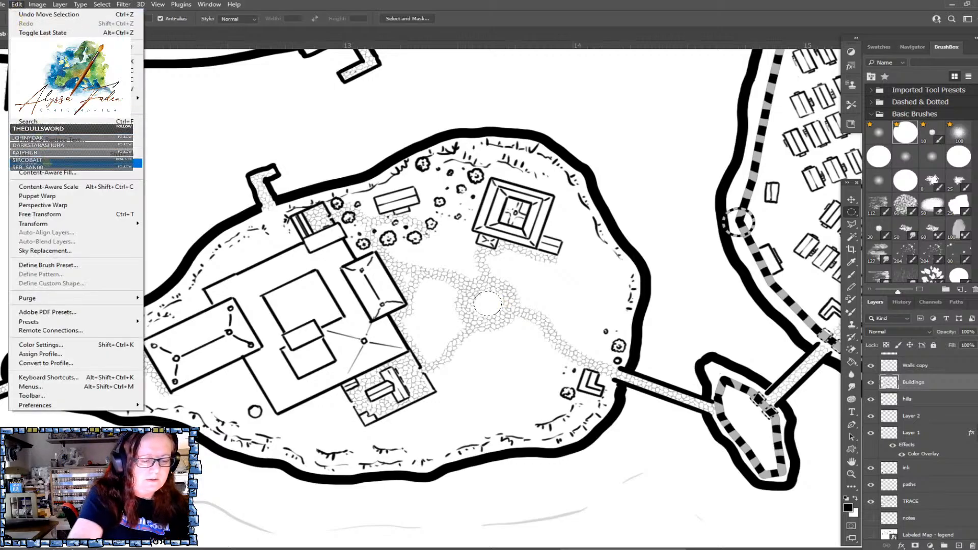
left_click(44, 162)
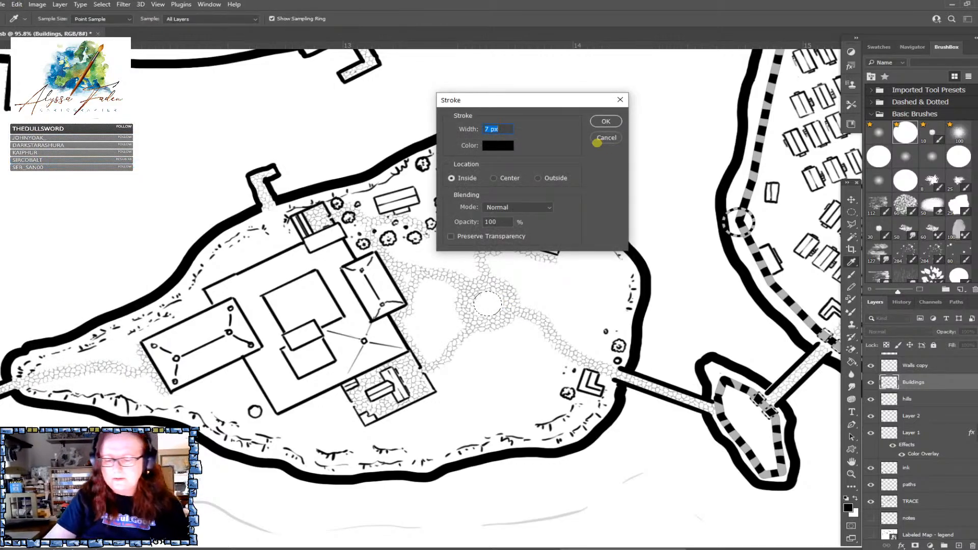
type("5")
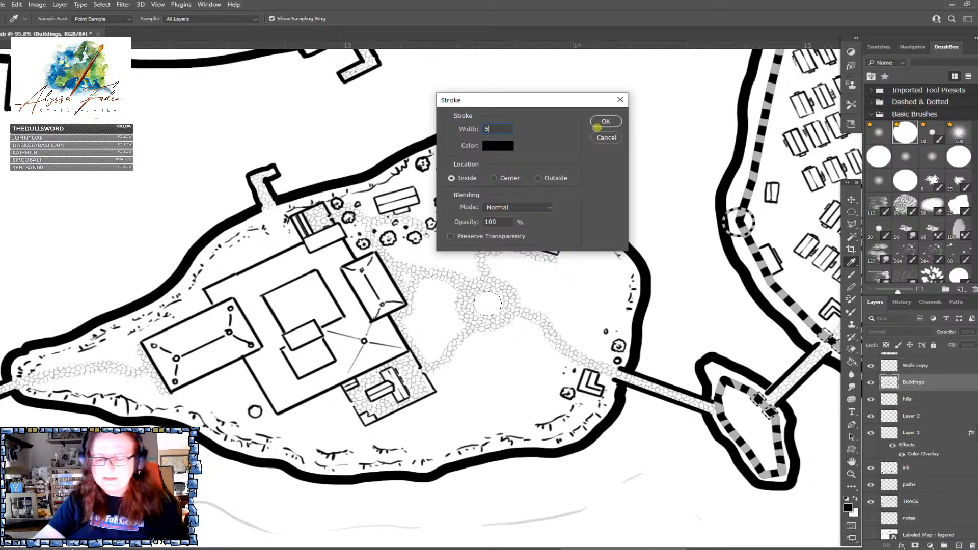
left_click(600, 123)
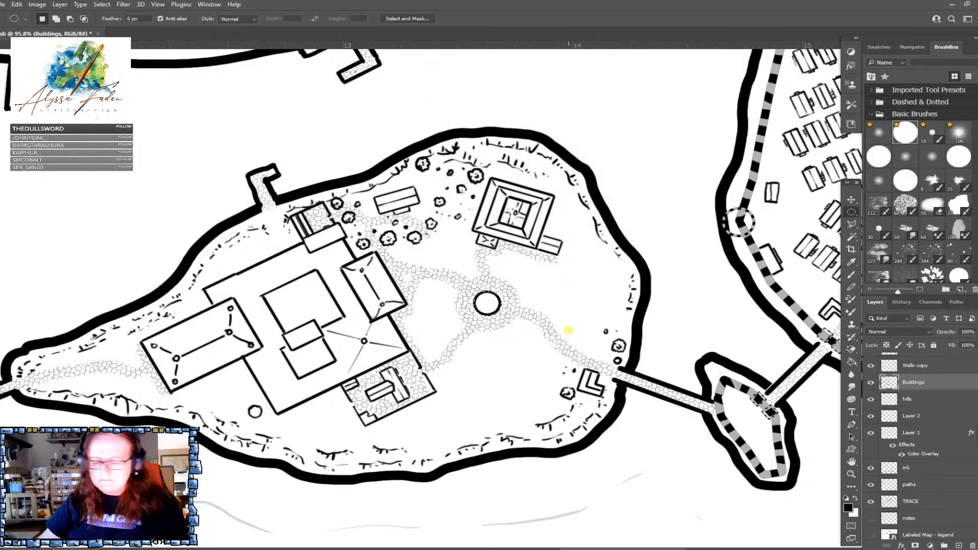
key("ctrl+z")
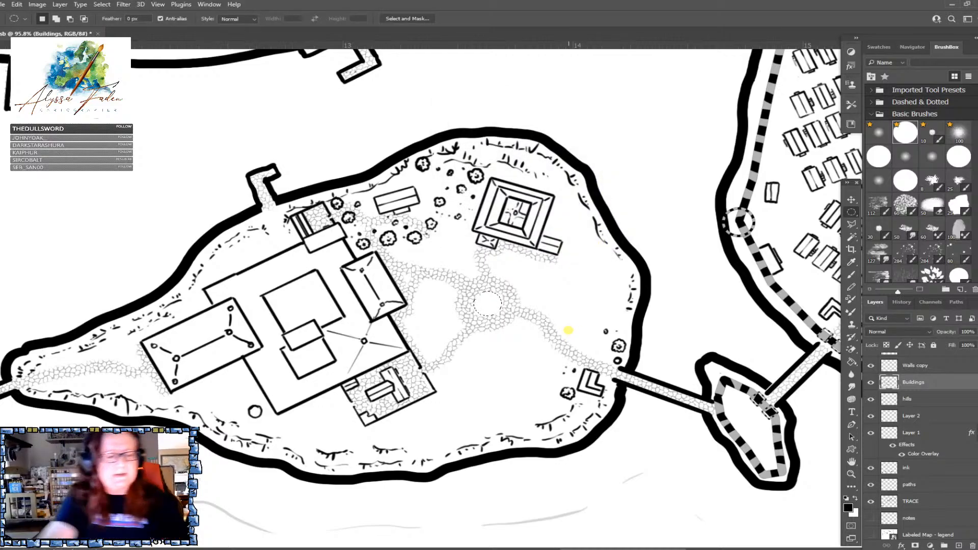
Outline the circular selection at the ring path's centre with a 3 px black inside stroke
left_click(17, 4)
left_click(51, 163)
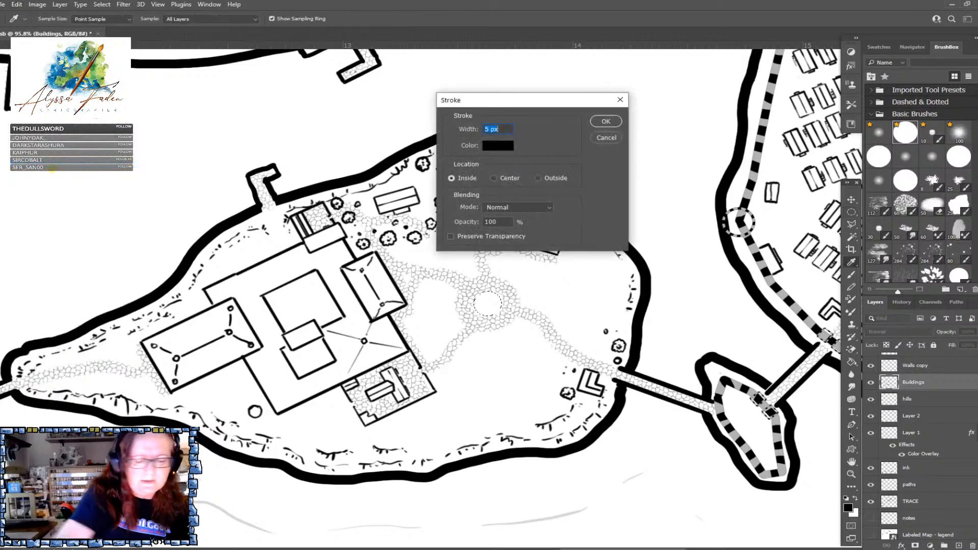
type("3")
key("Return")
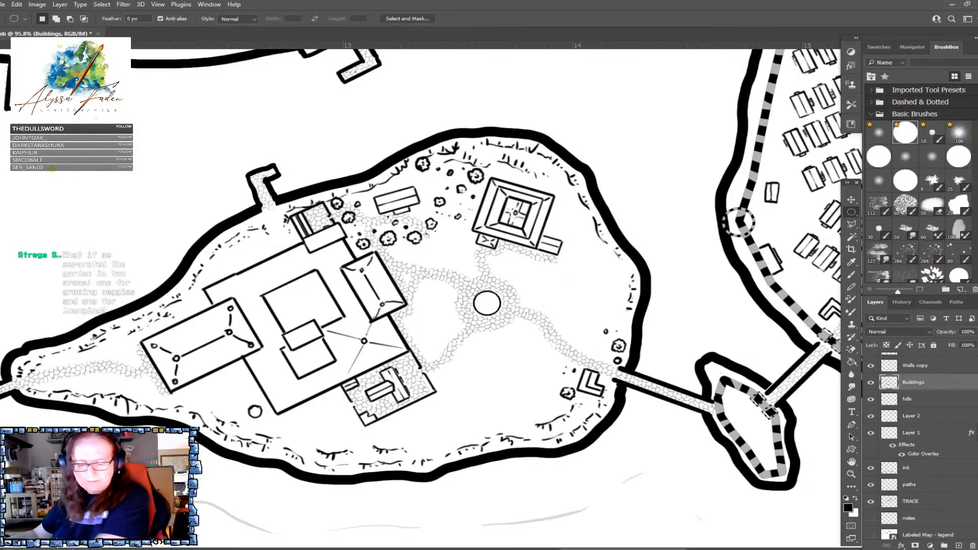
scroll(515, 373, "down", 6)
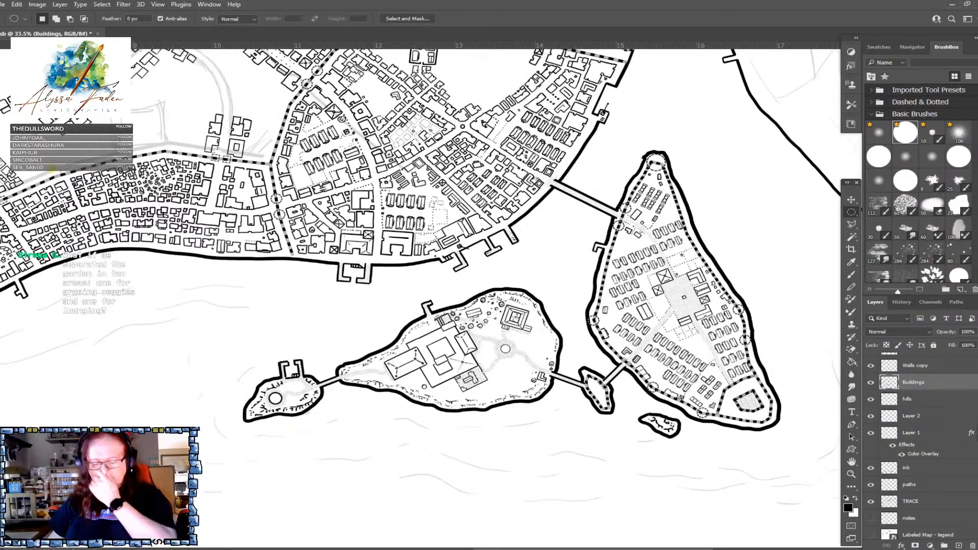
scroll(515, 378, "up", 6)
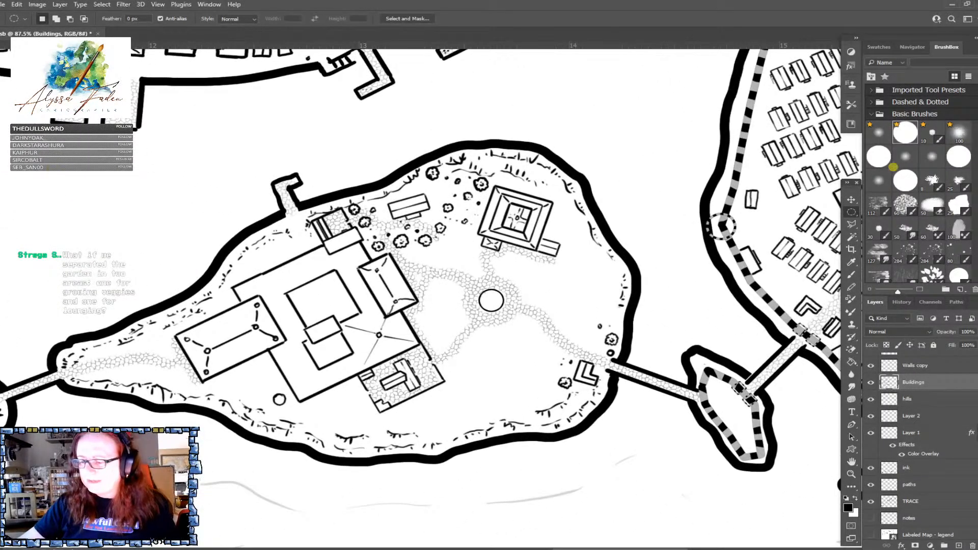
Using a 10 px brush on the paths layer, ink a small circle on the path just east of the main complex
key("b")
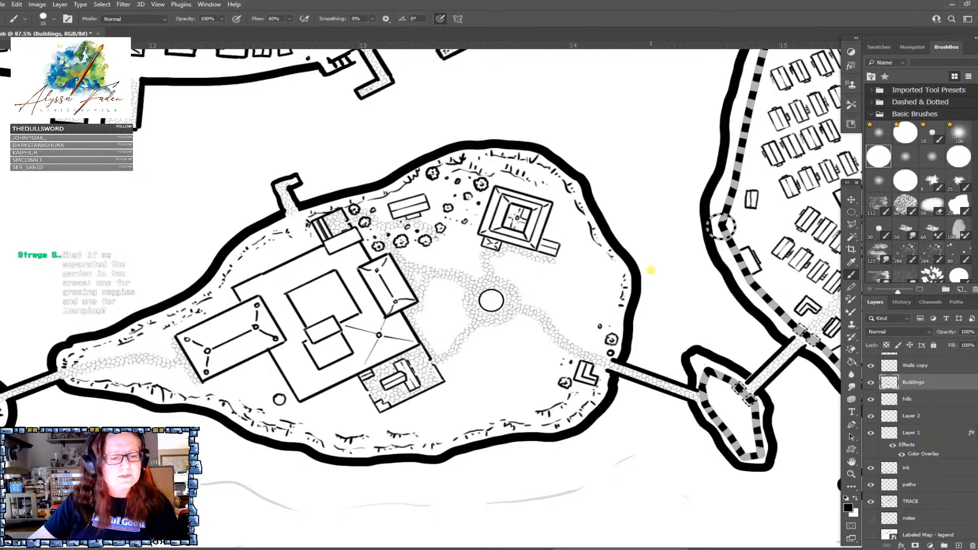
key("bracketleft")
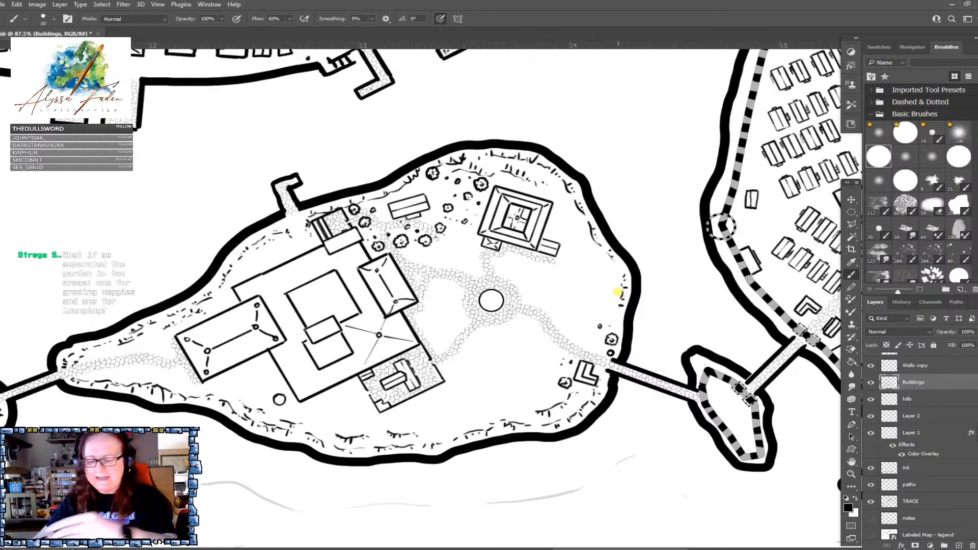
scroll(617, 292, "up", 3)
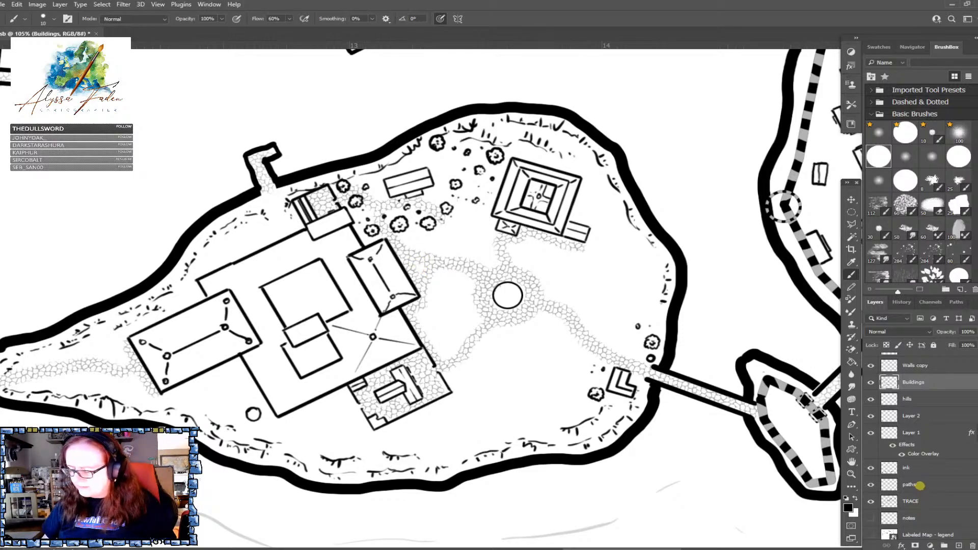
left_click(912, 484)
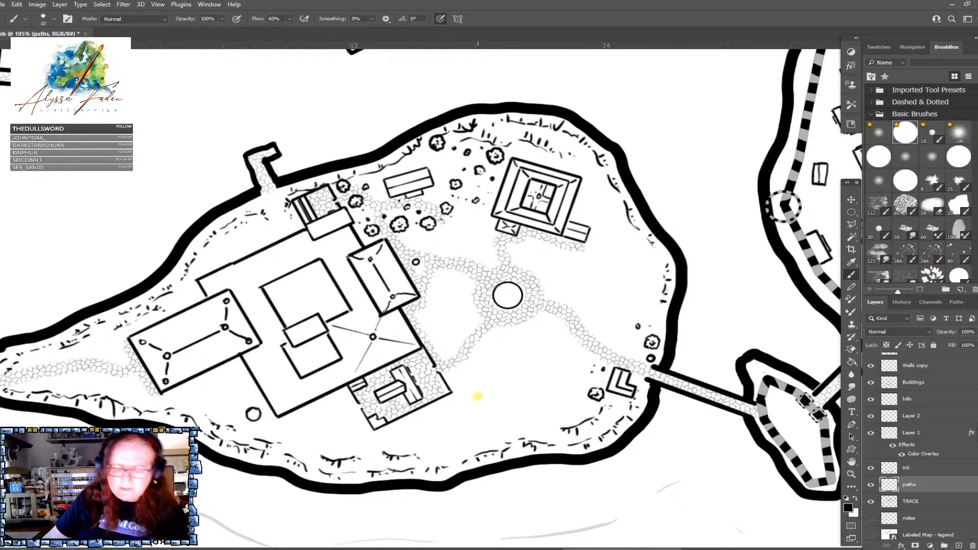
scroll(477, 396, "down", 2)
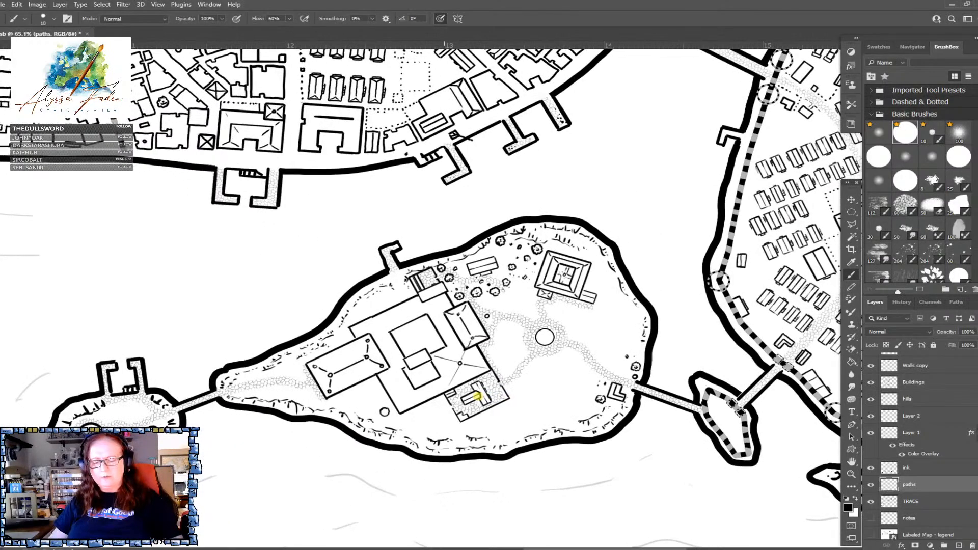
scroll(477, 396, "up", 2)
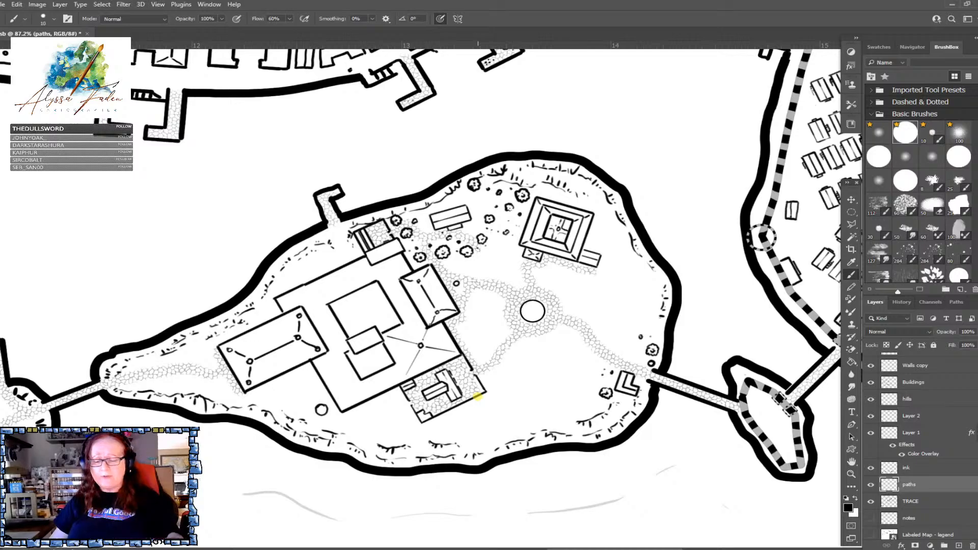
scroll(477, 397, "down", 2)
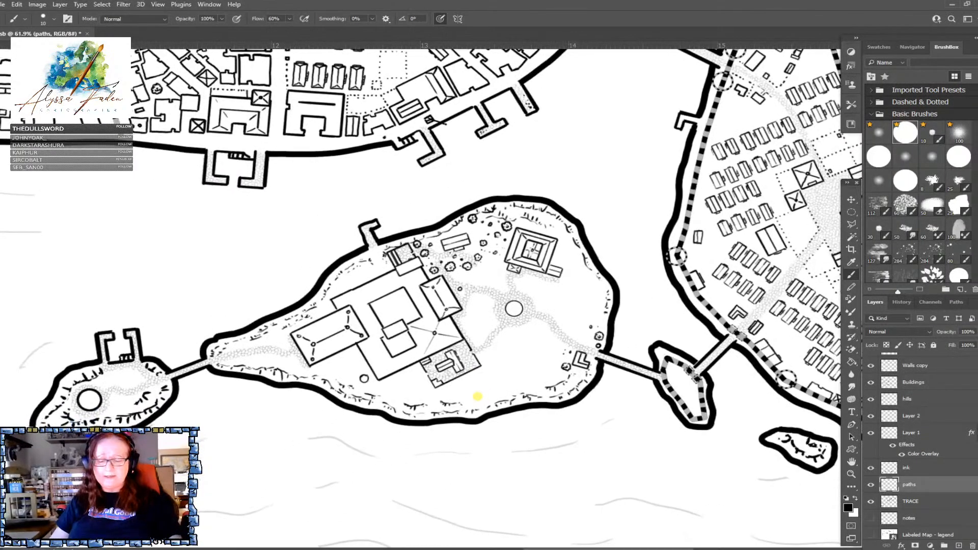
scroll(477, 397, "up", 2)
scroll(477, 397, "up", 2)
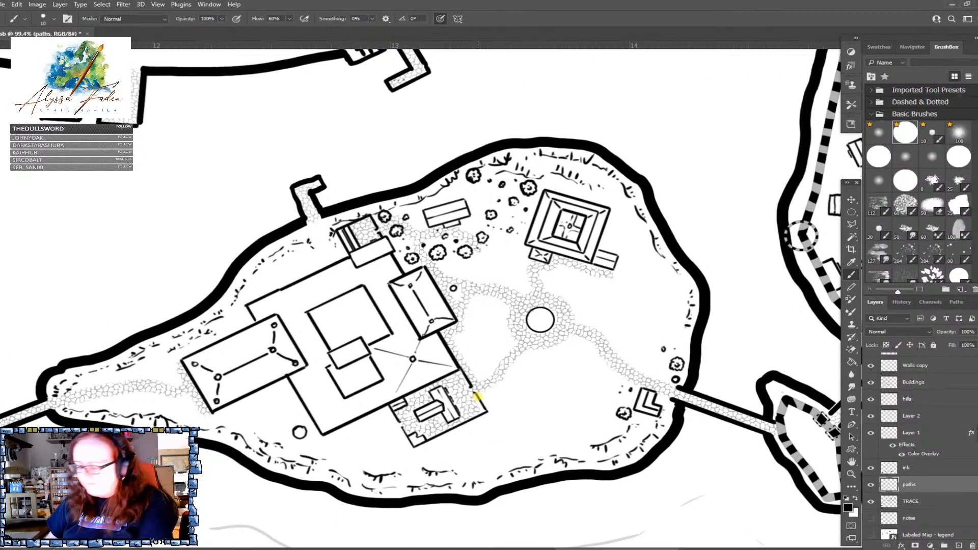
Place rows of small round dots along both edges of the path between the main complex and the ring, using another round brush
left_click(880, 163)
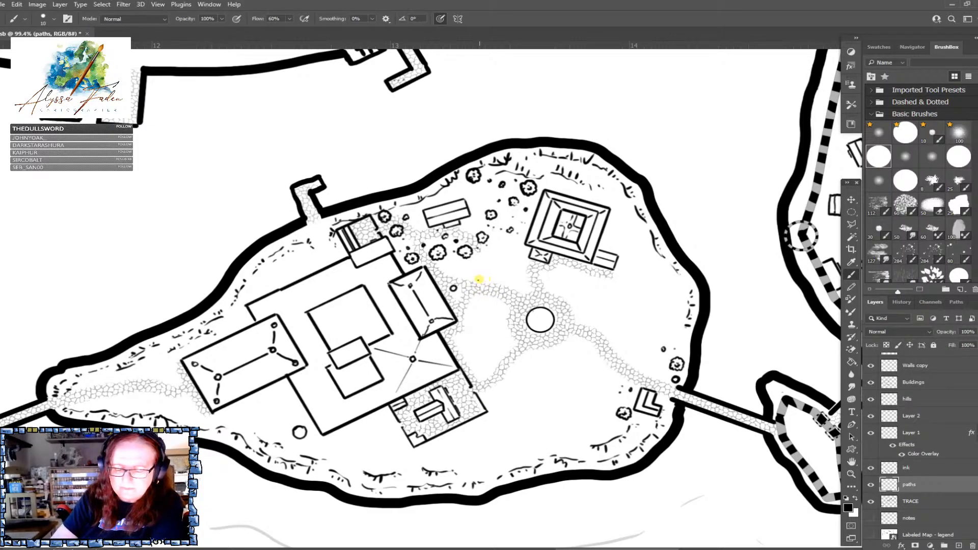
left_click(479, 279)
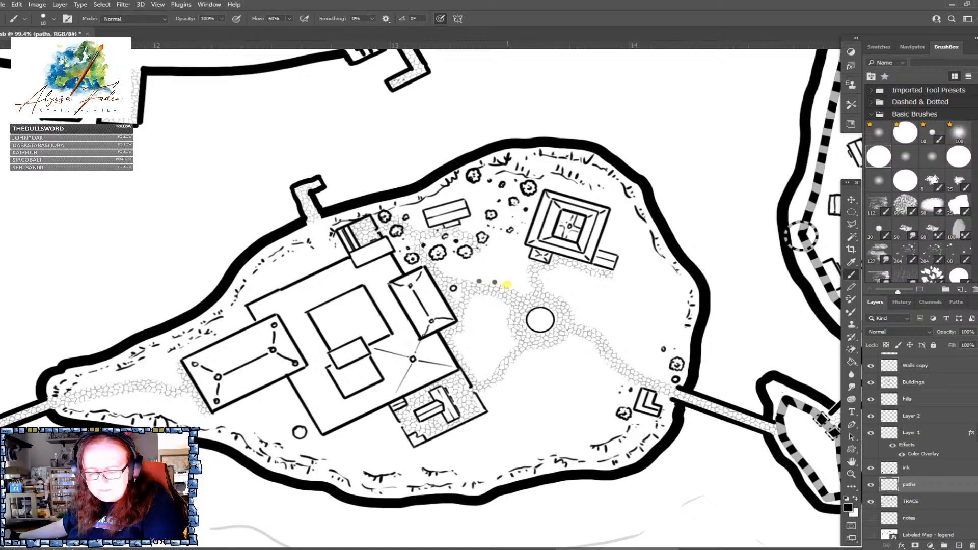
left_click(520, 291)
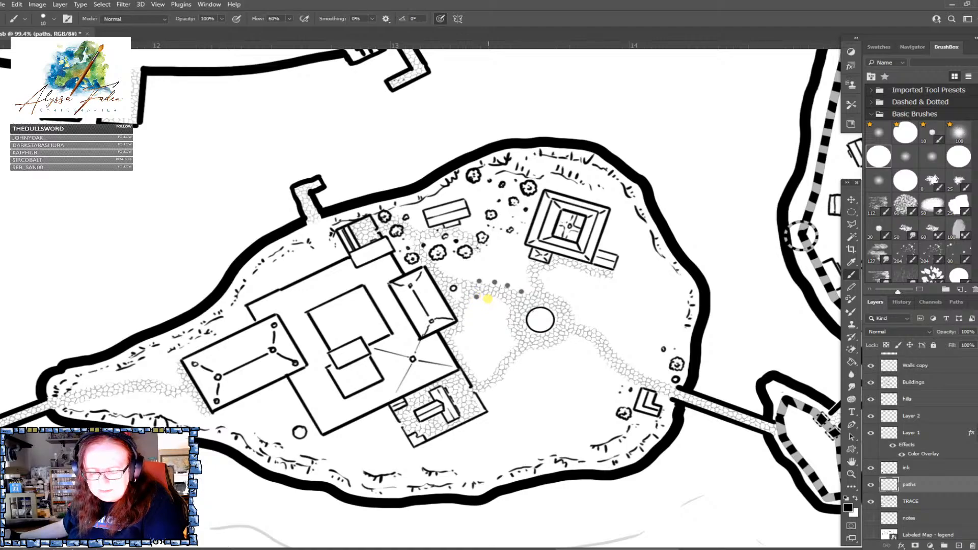
left_click(488, 299)
left_click(498, 302)
left_click(507, 308)
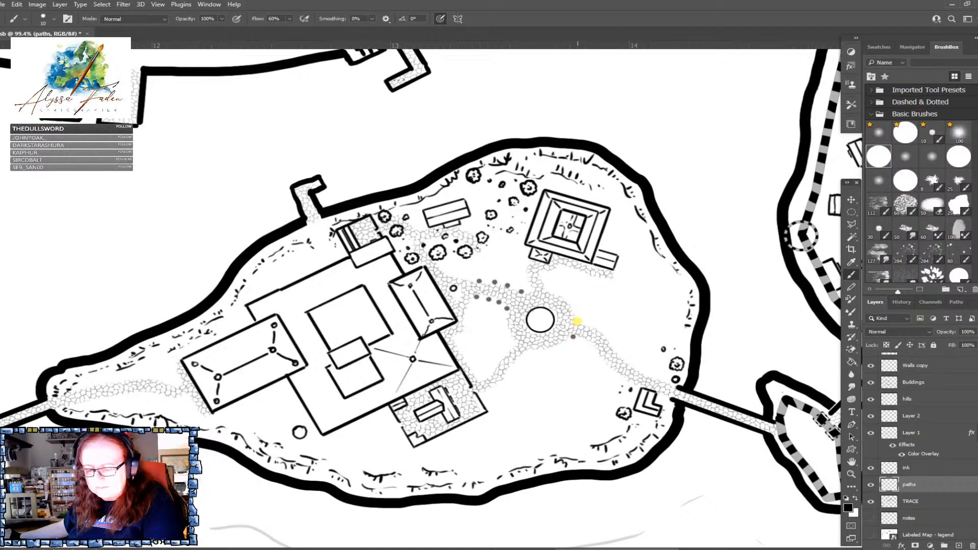
Place rows of small round dots along both edges of the cobblestone path running southeast from the ring toward the eastern bridge
left_click(578, 320)
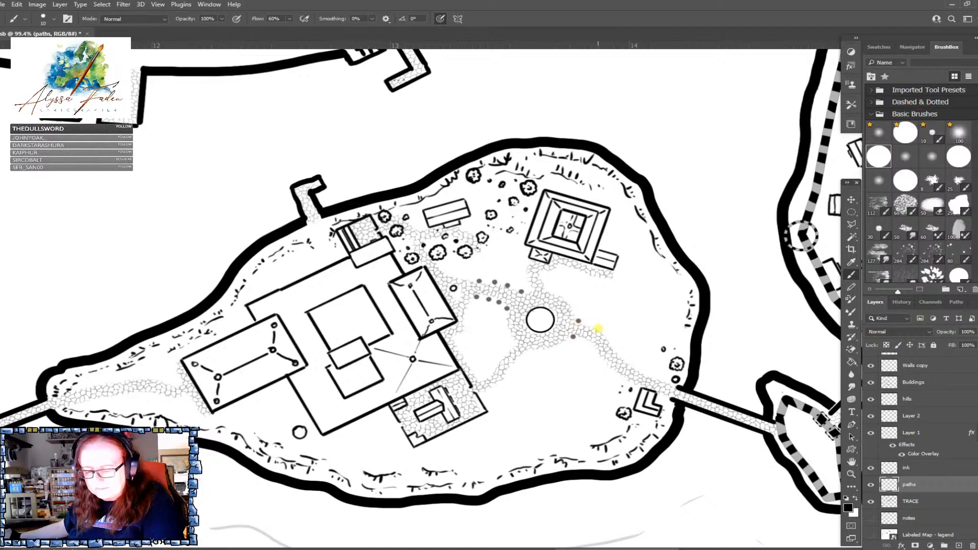
left_click(598, 328)
left_click(586, 343)
left_click(597, 353)
left_click(610, 343)
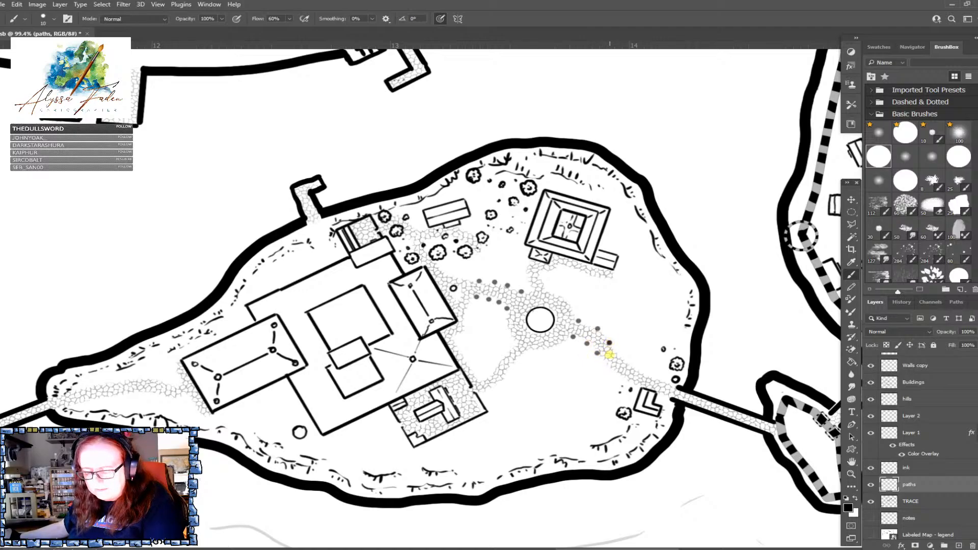
left_click(605, 365)
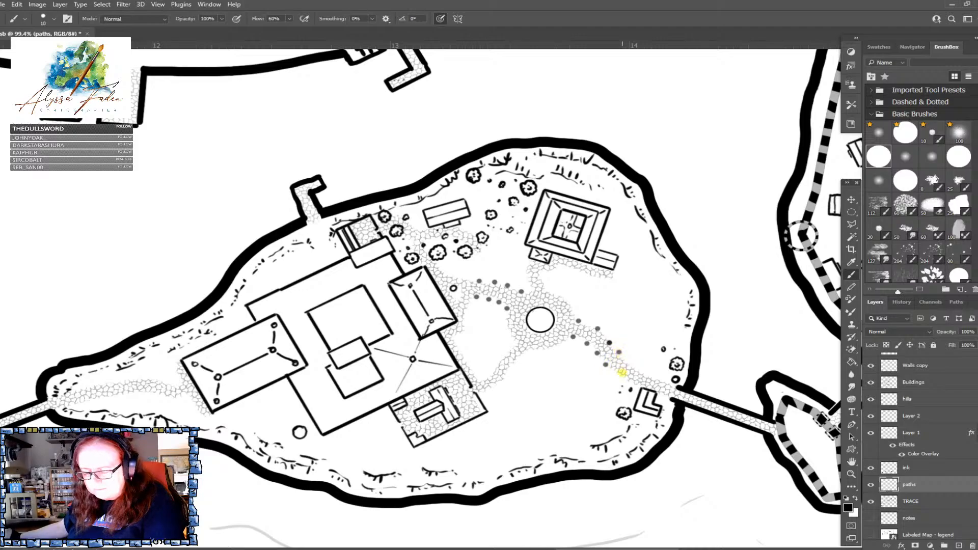
left_click(617, 375)
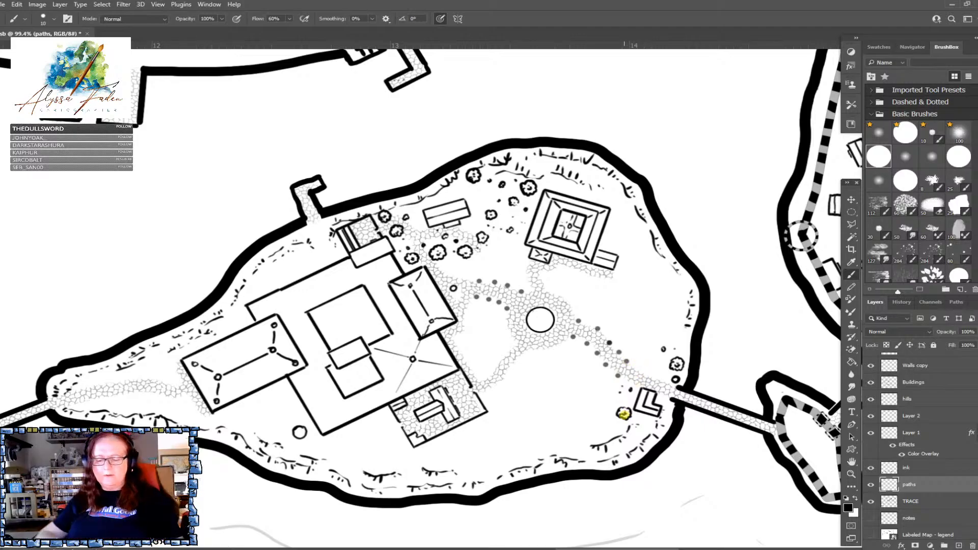
Using another round brush from Basic Brushes, ink small round shrubs and specks along the main island's northwest shore and western tip
scroll(624, 414, "down", 5)
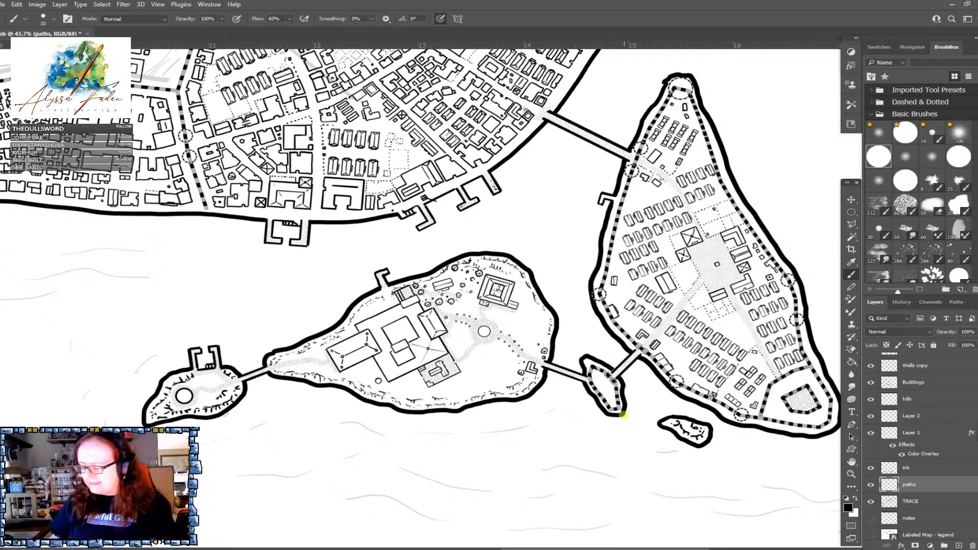
scroll(368, 314, "up", 2)
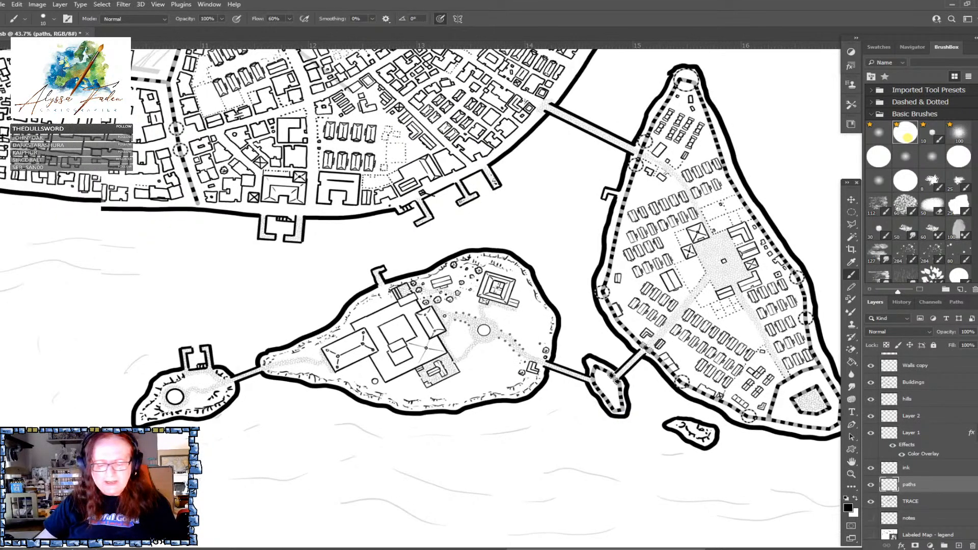
scroll(339, 247, "up", 1)
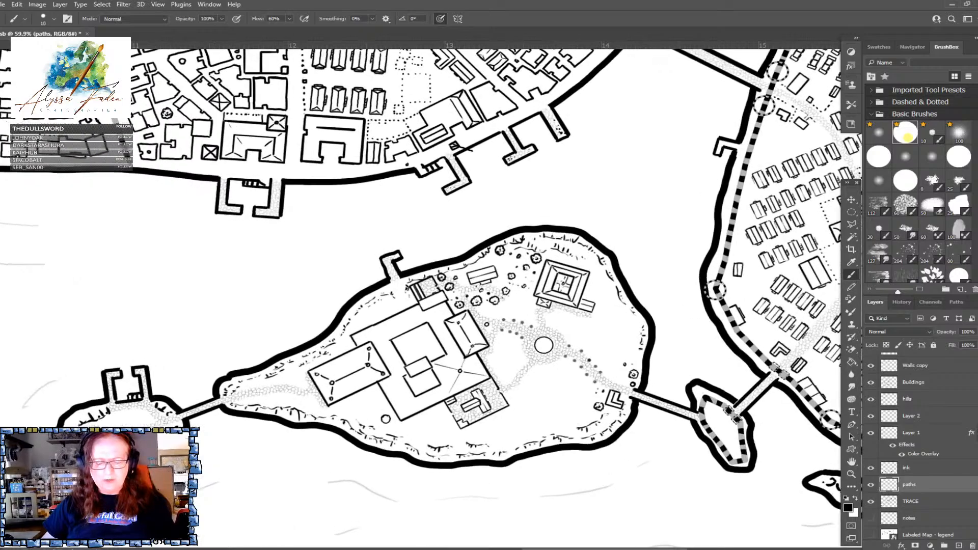
mouse_move(381, 301)
left_mouse_down()
mouse_move(389, 300)
mouse_move(362, 324)
left_mouse_up()
left_click(396, 306)
left_click(376, 317)
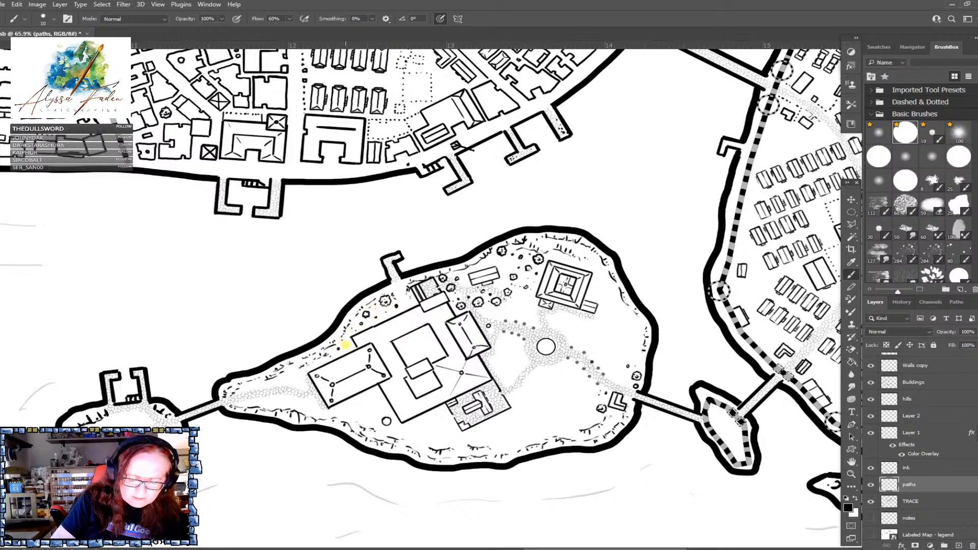
mouse_move(292, 374)
left_mouse_down()
mouse_move(306, 382)
mouse_move(255, 385)
left_mouse_up()
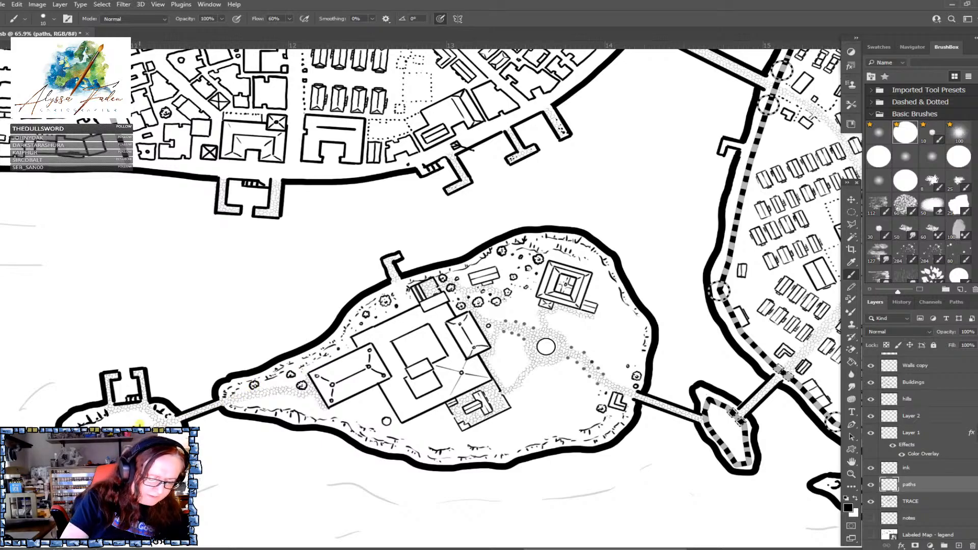
Ink small shrubs and scattered specks on the small western island, around its path and east of the circular tower
mouse_move(134, 424)
left_mouse_down()
mouse_move(471, 336)
mouse_move(448, 333)
left_mouse_up()
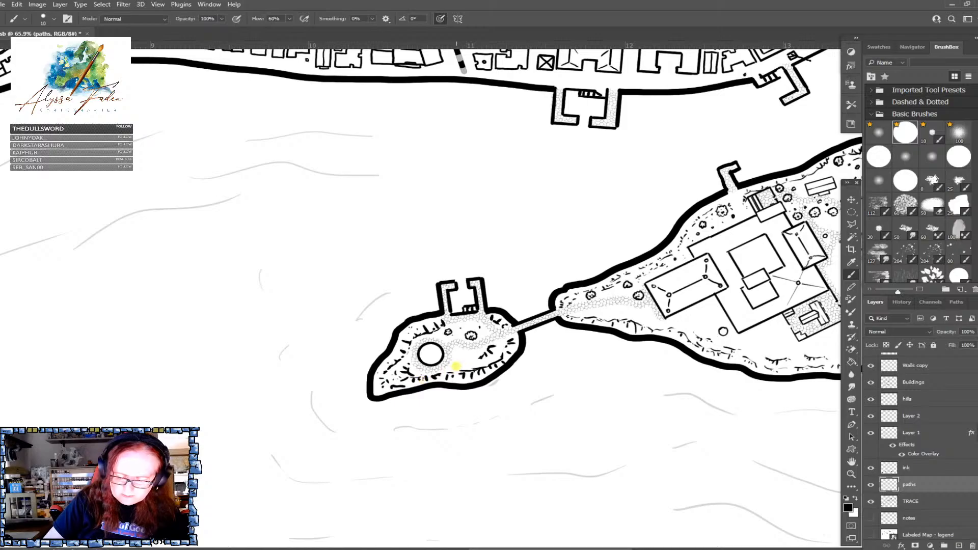
left_click(461, 334)
left_click(471, 363)
left_click(462, 360)
left_click(485, 362)
left_click(499, 345)
Ink more round shrubs beside the main island's western path and along its southern shore below the main complex
mouse_move(591, 312)
left_mouse_down()
mouse_move(629, 311)
mouse_move(369, 348)
left_mouse_up()
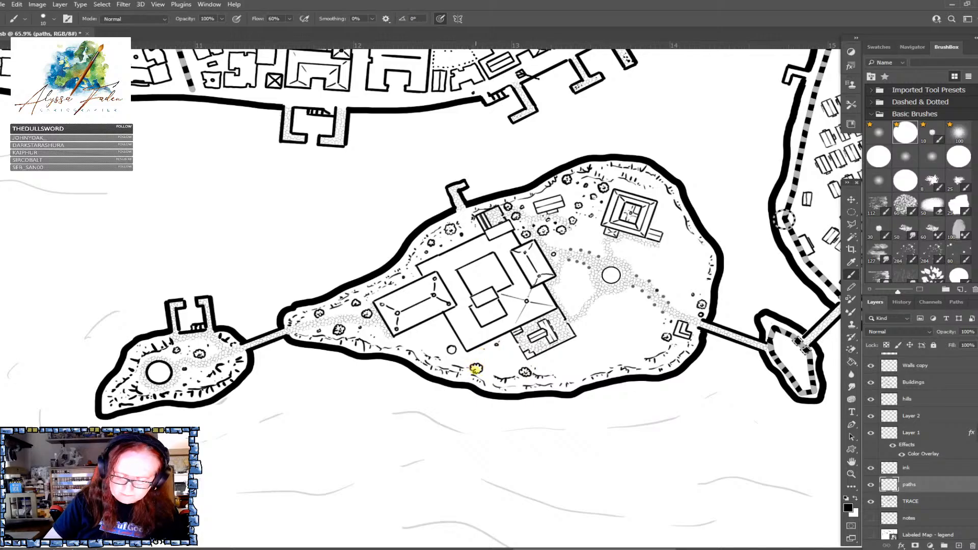
scroll(476, 368, "down", 2)
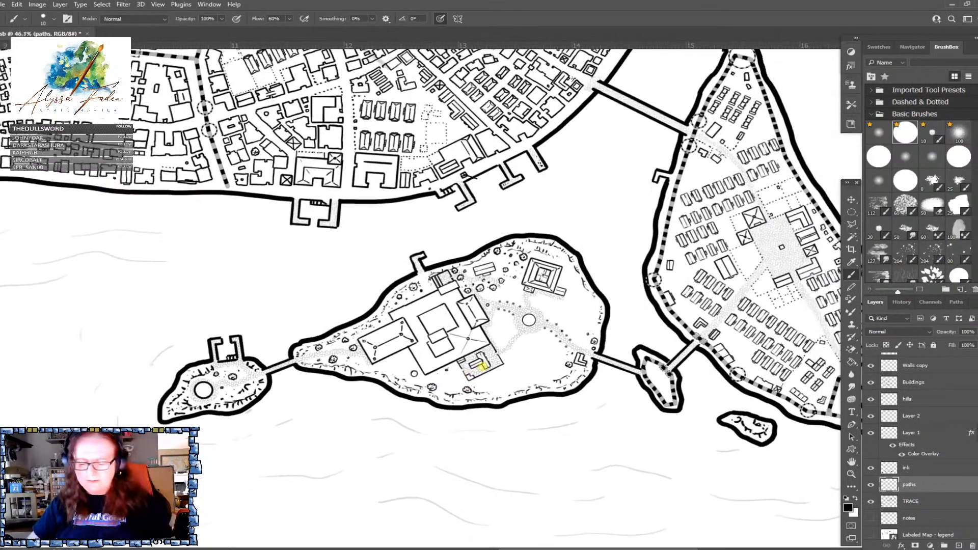
scroll(482, 365, "up", 2)
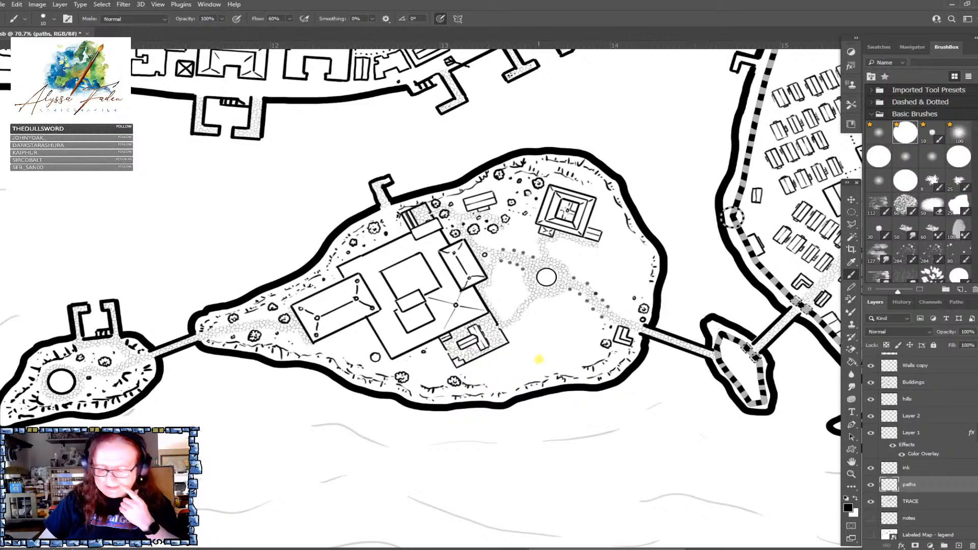
left_click(533, 372)
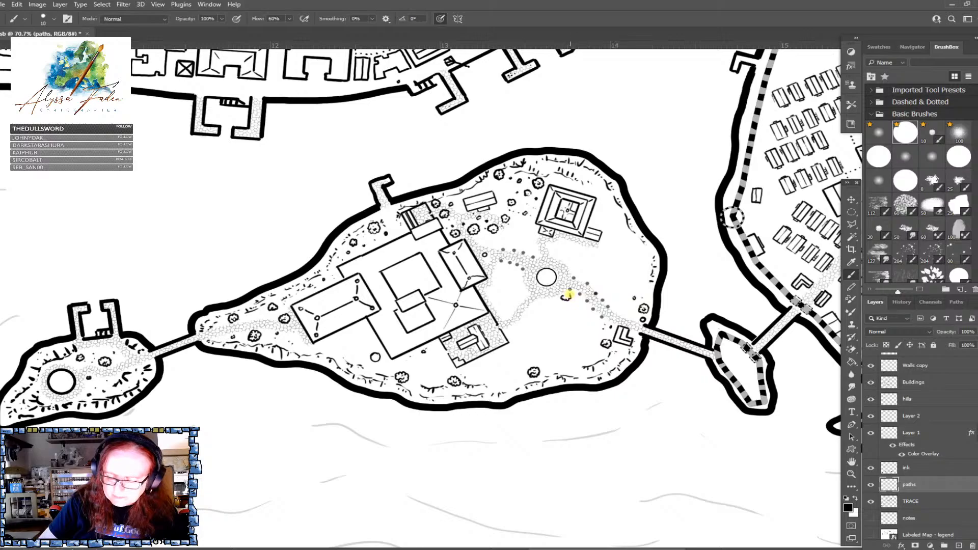
Scatter small shrubs and specks around the central ring and beside the cobblestone paths leading from it
left_click(565, 294)
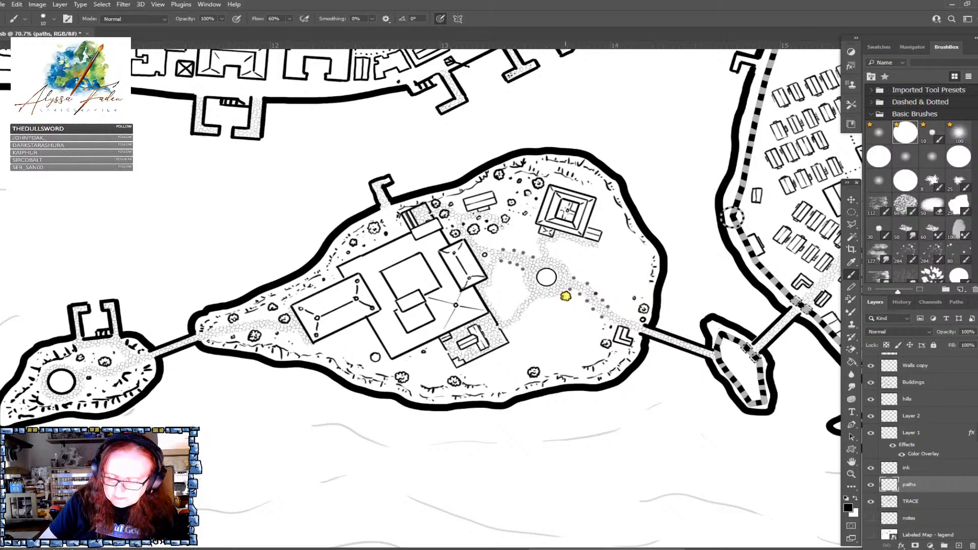
left_click(570, 257)
left_click(554, 249)
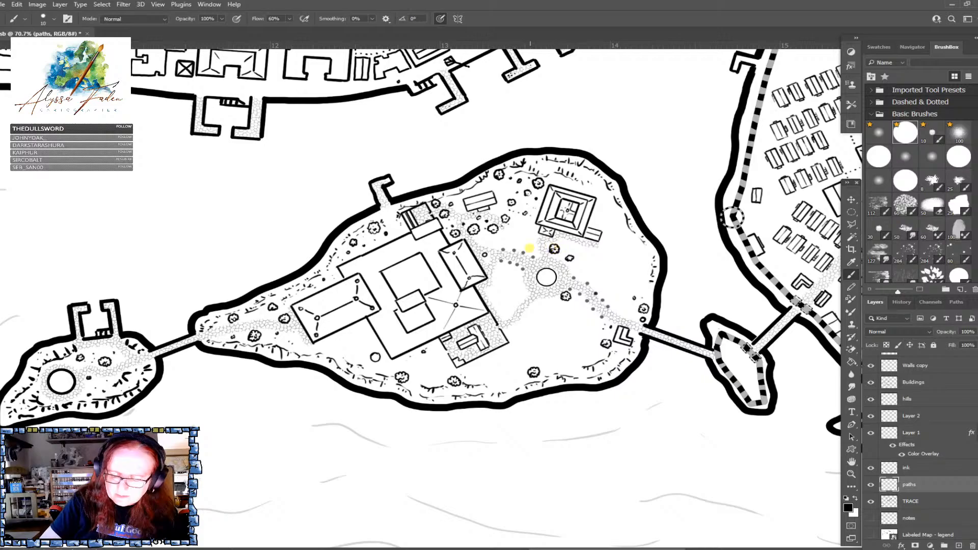
left_click(532, 247)
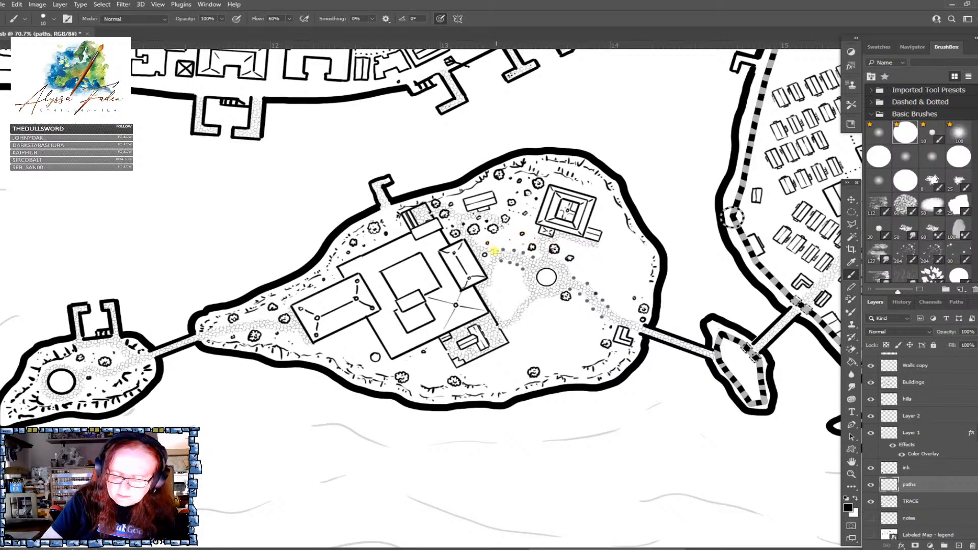
left_click_drag(497, 275, 498, 273)
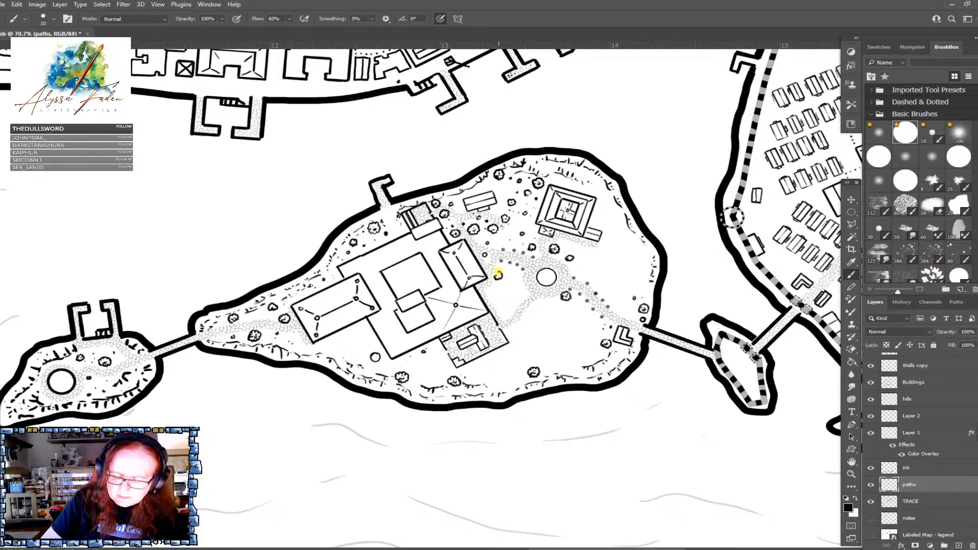
mouse_move(503, 307)
left_mouse_down()
mouse_move(501, 299)
mouse_move(522, 298)
mouse_move(509, 331)
left_mouse_up()
left_click_drag(550, 298, 586, 321)
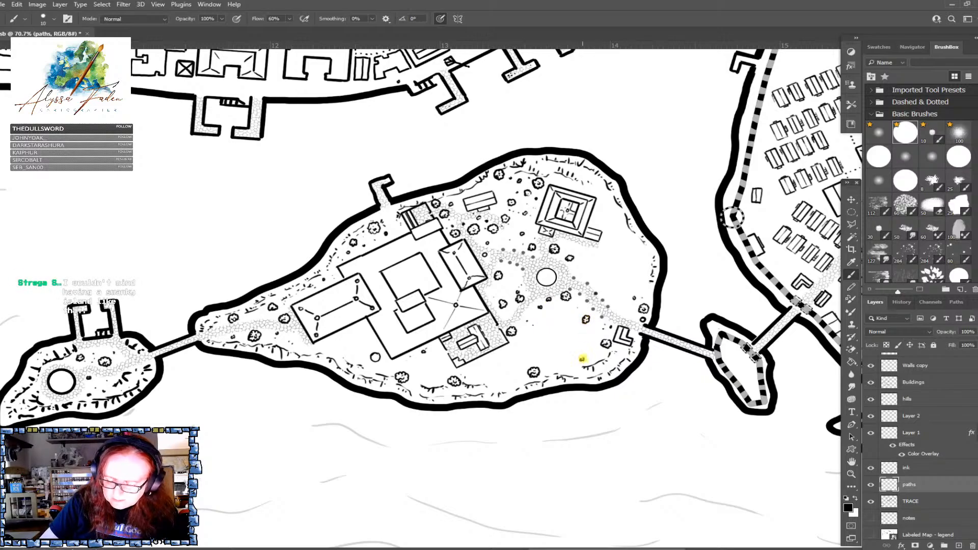
Fill the main island's open eastern ground, from the southeast shore up past the square building, with small shrubs and specks
left_click_drag(576, 365, 569, 367)
left_click_drag(615, 294, 595, 272)
left_click(579, 273)
left_click(600, 250)
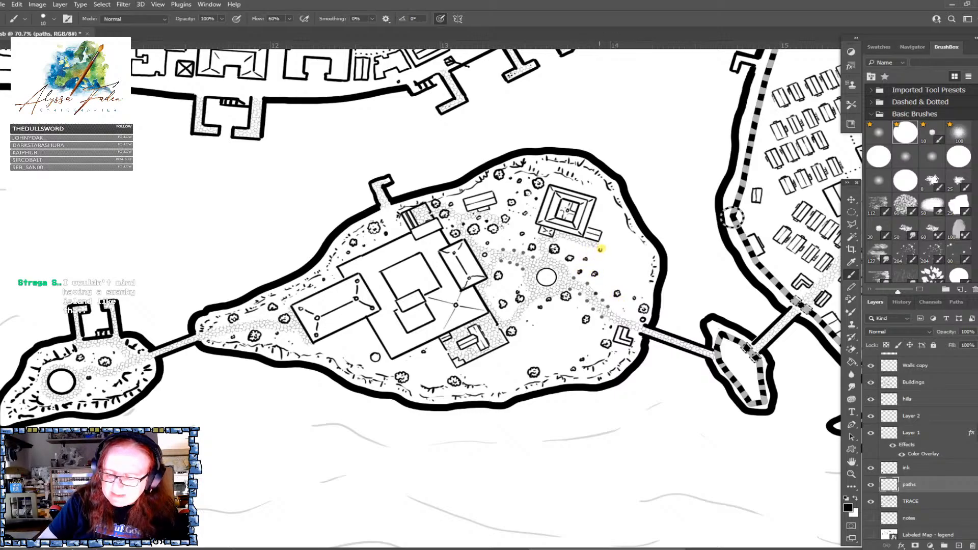
left_click_drag(601, 219, 603, 216)
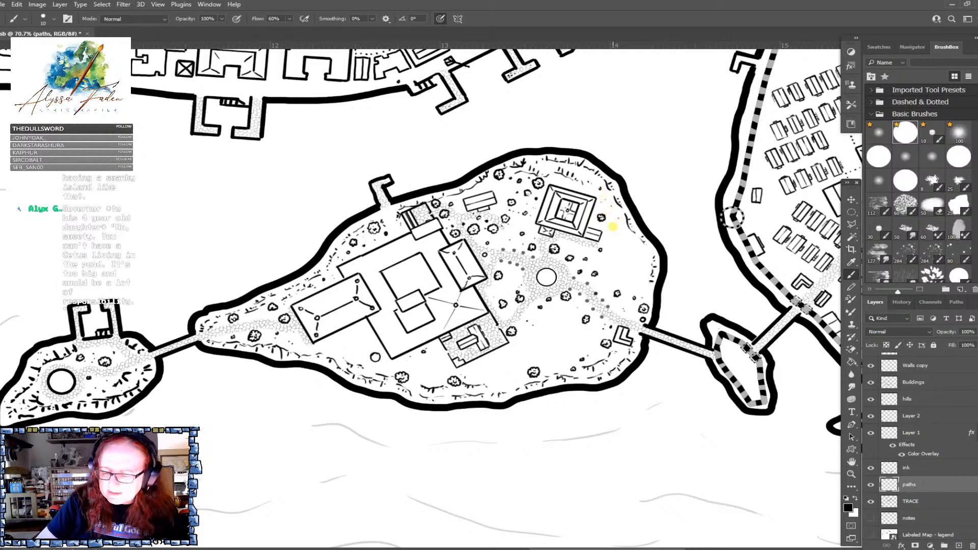
left_click(623, 239)
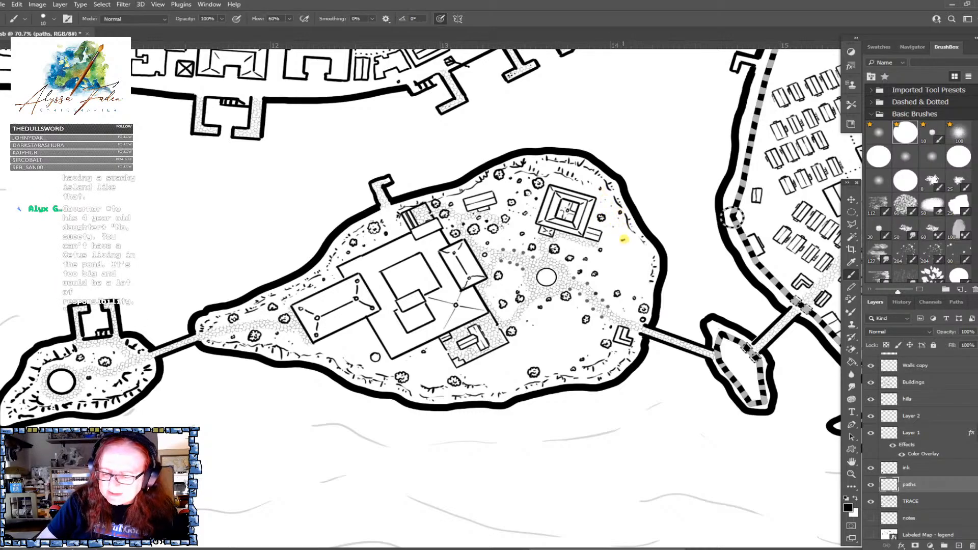
left_click_drag(634, 248, 637, 246)
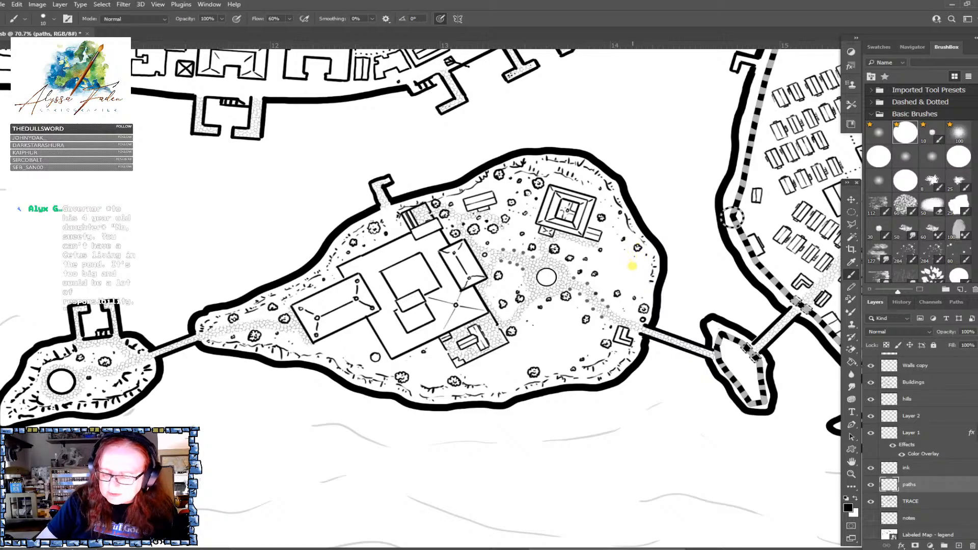
left_click(634, 276)
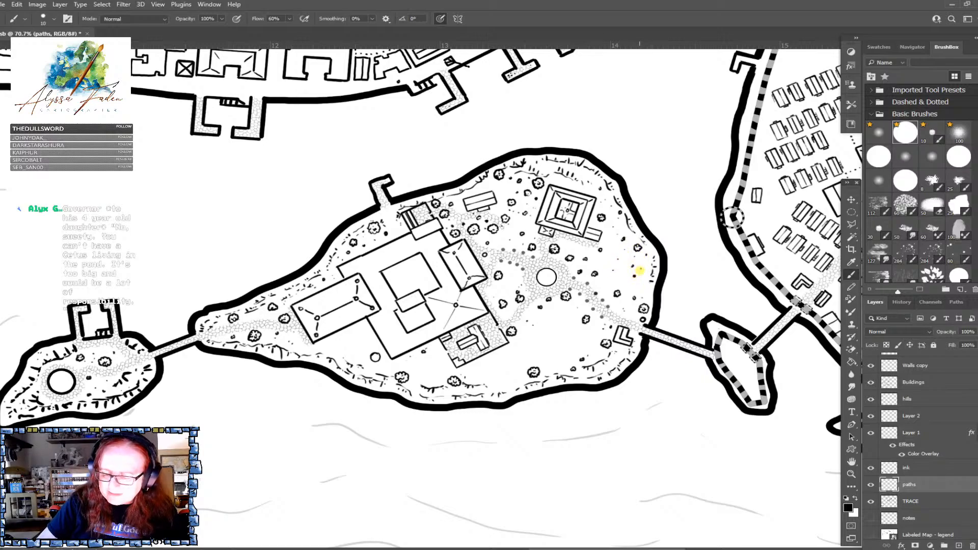
left_click_drag(644, 284, 648, 280)
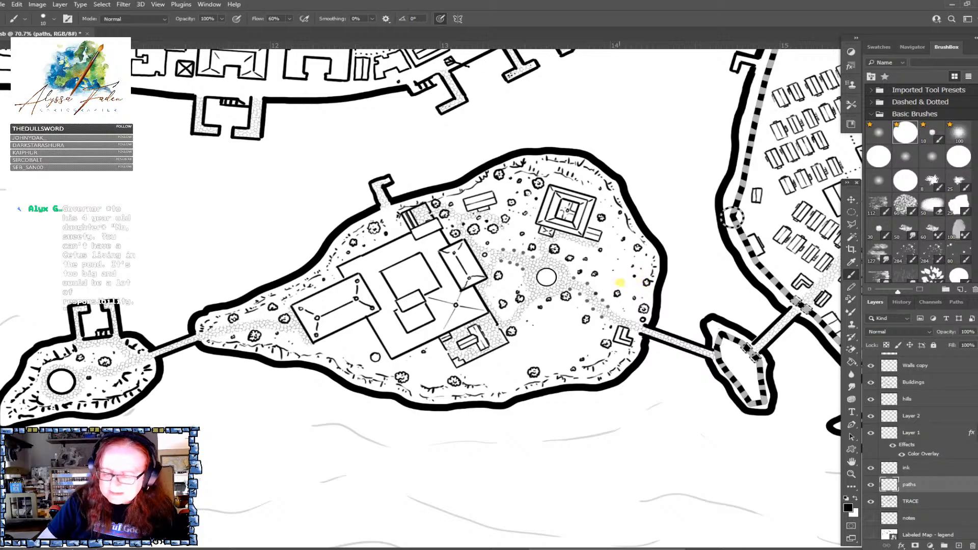
Examine the whole city map to review how the harbour islands sit beside the mainland districts and river
scroll(643, 308, "down", 6)
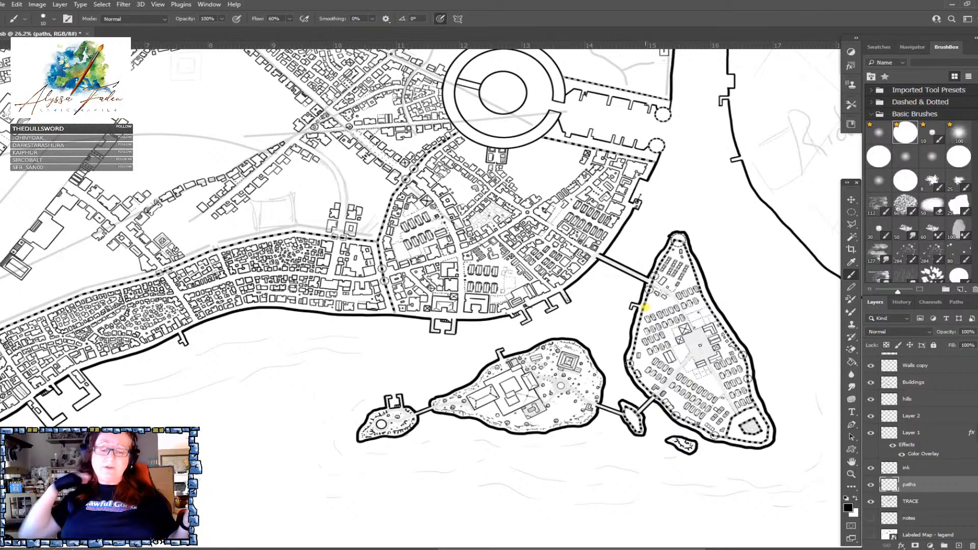
scroll(644, 308, "down", 4)
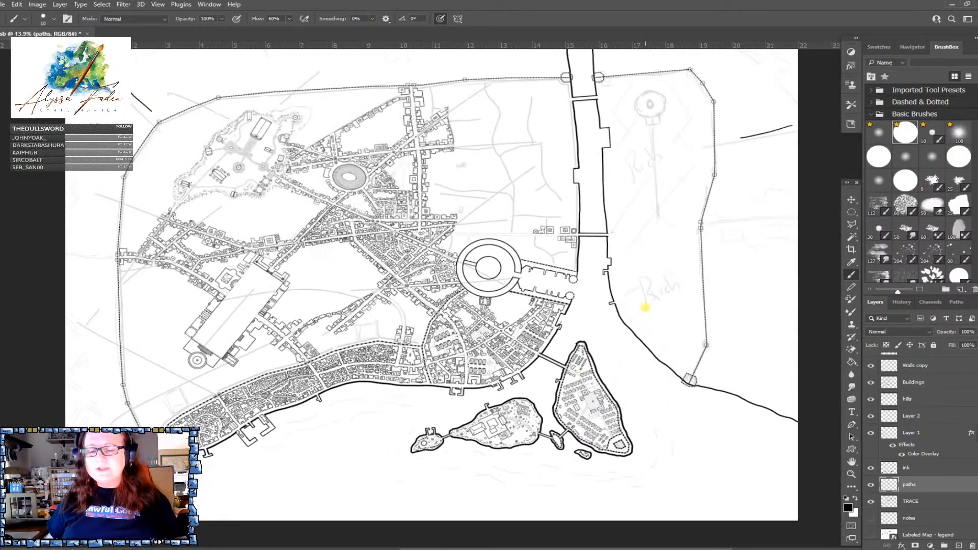
scroll(645, 307, "up", 1)
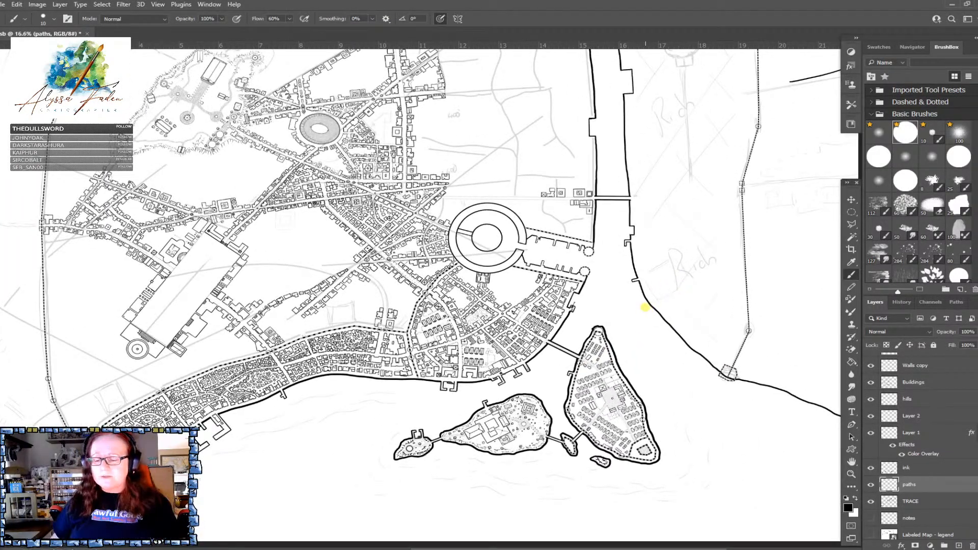
scroll(645, 307, "down", 1)
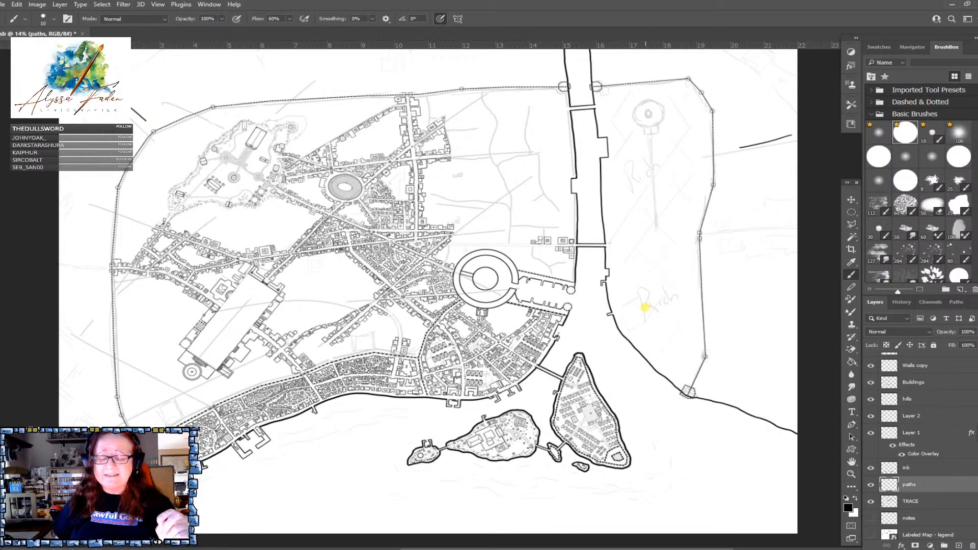
scroll(645, 307, "up", 1)
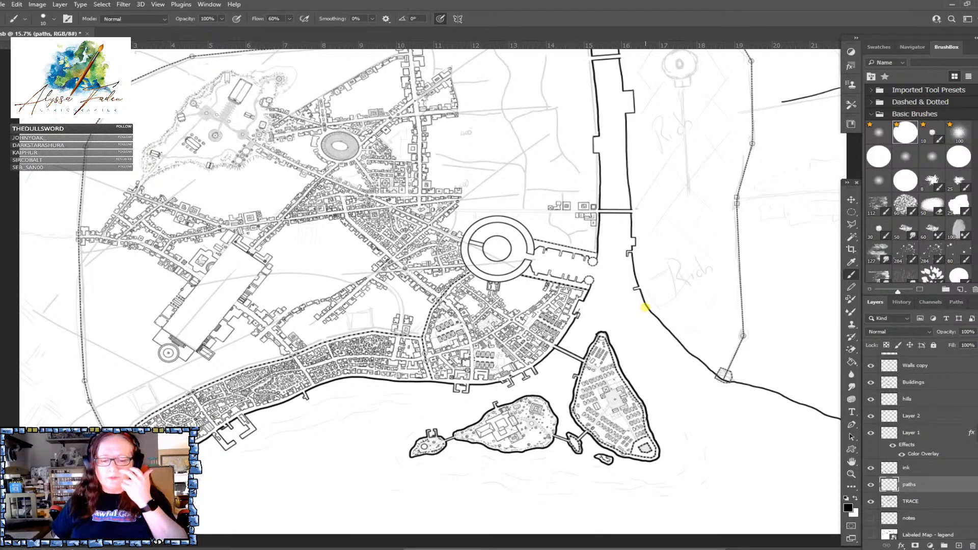
scroll(645, 308, "down", 1)
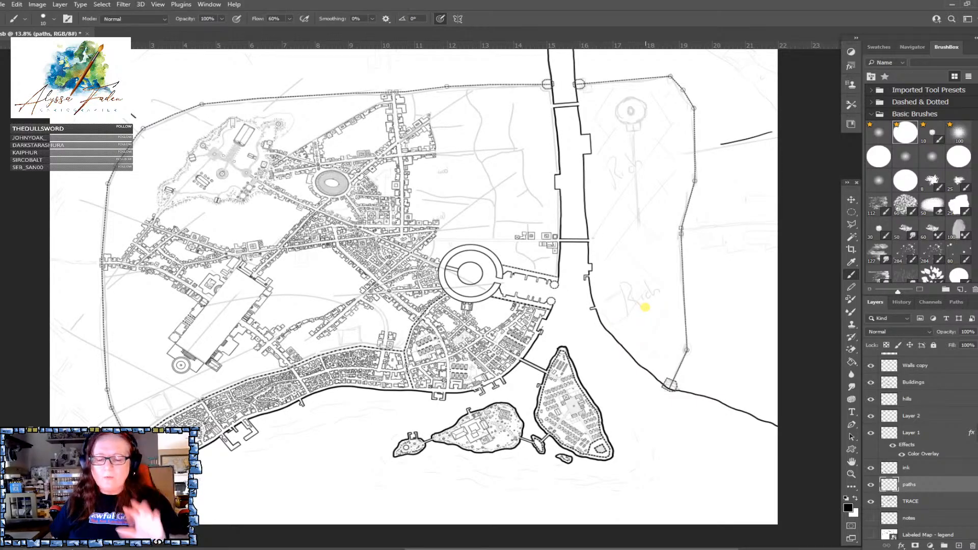
scroll(644, 307, "left", 1)
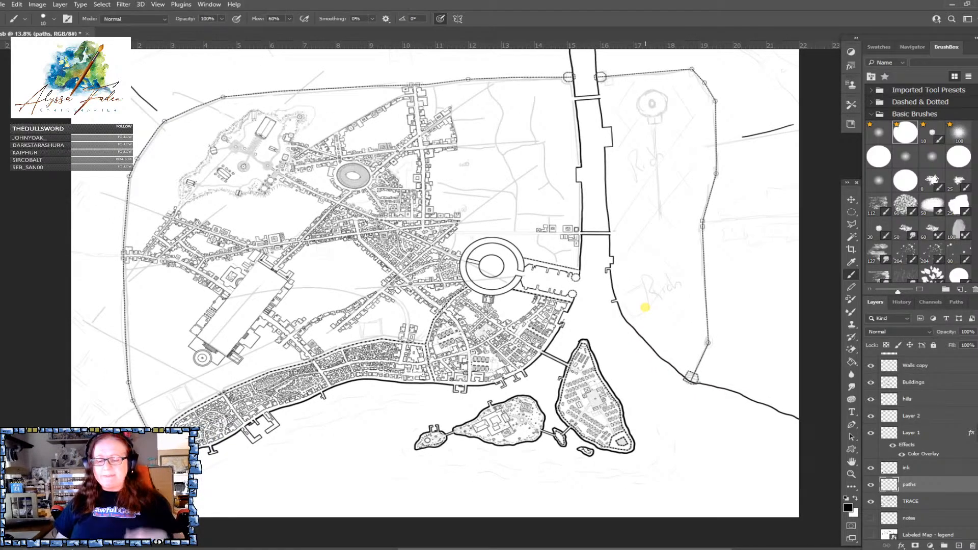
scroll(644, 307, "up", 2)
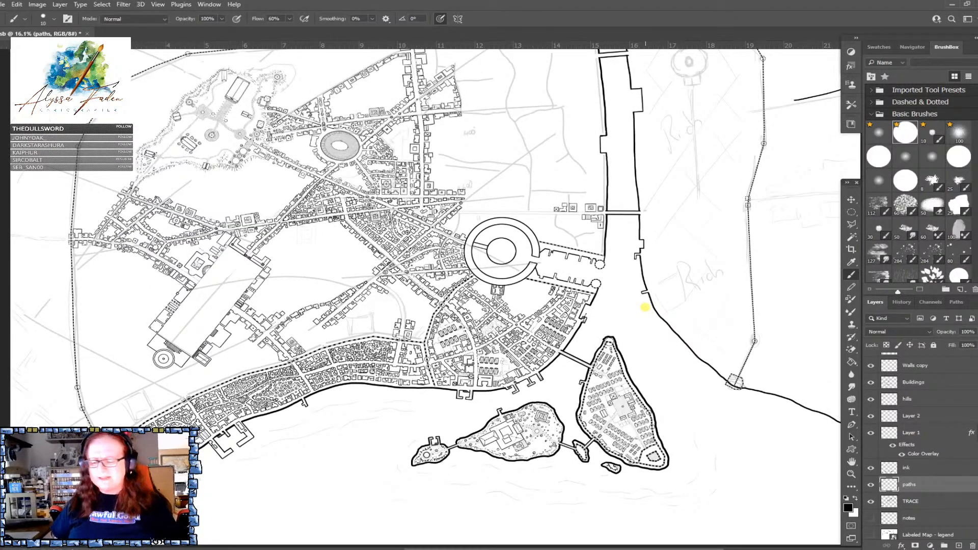
scroll(645, 307, "right", 1)
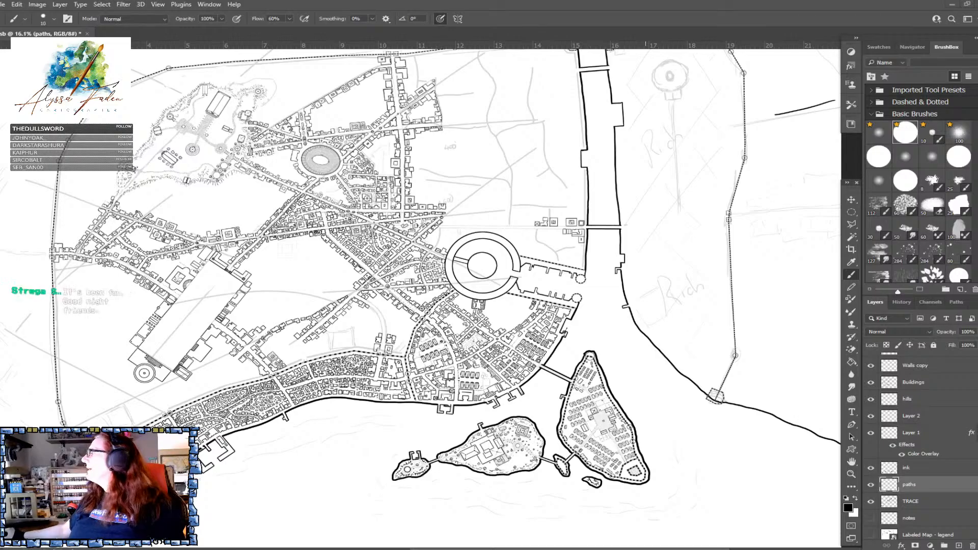
Place the Labeled Map - legend artwork into the city map and move its layer to the top of the stack
left_click_drag(530, 403, 336, 257)
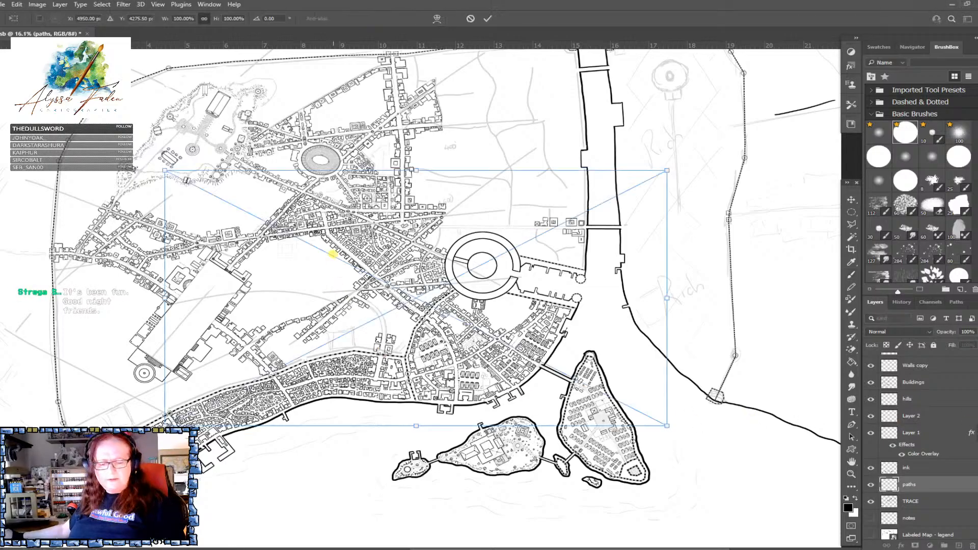
key("Return")
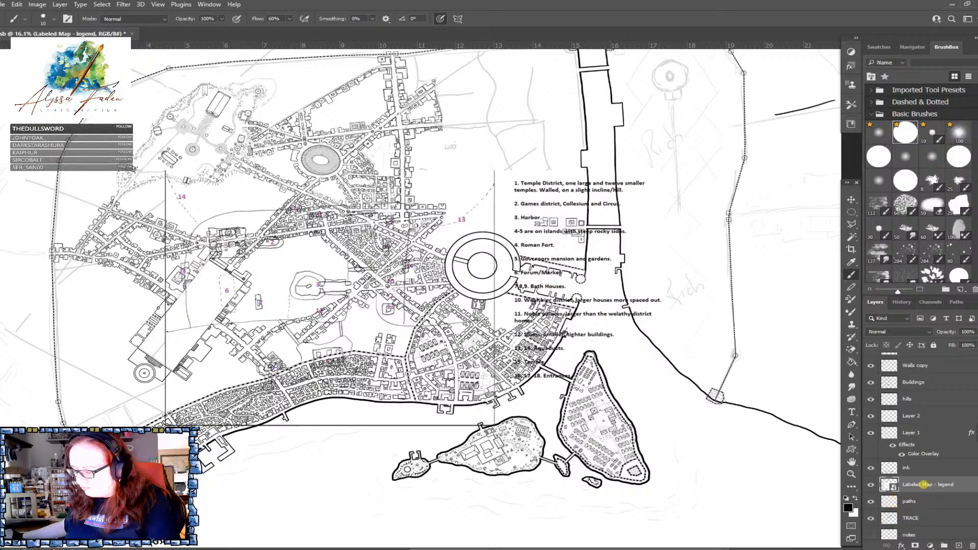
left_click_drag(926, 483, 912, 358)
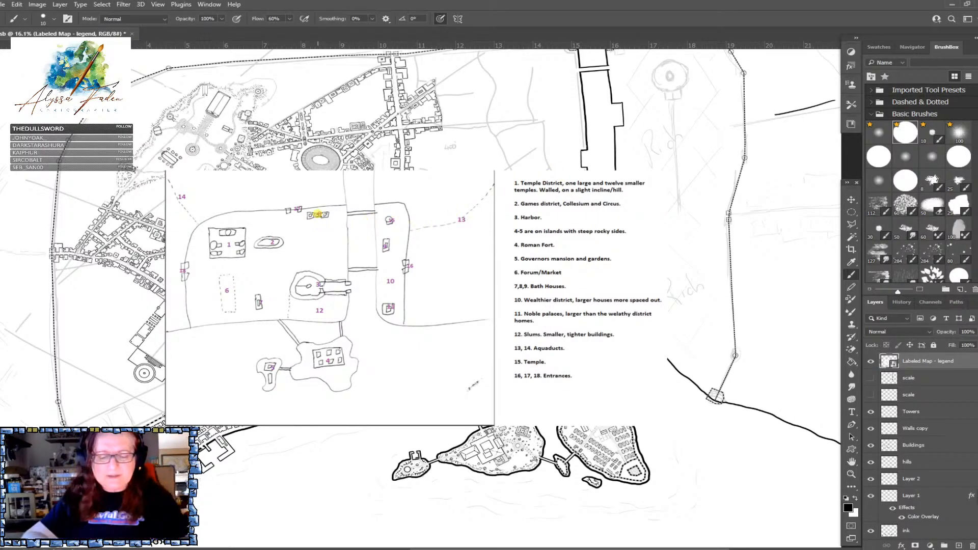
Examine the placed legend map and its numbered list to find where the bath houses belong
scroll(317, 215, "up", 8)
scroll(317, 214, "down", 3)
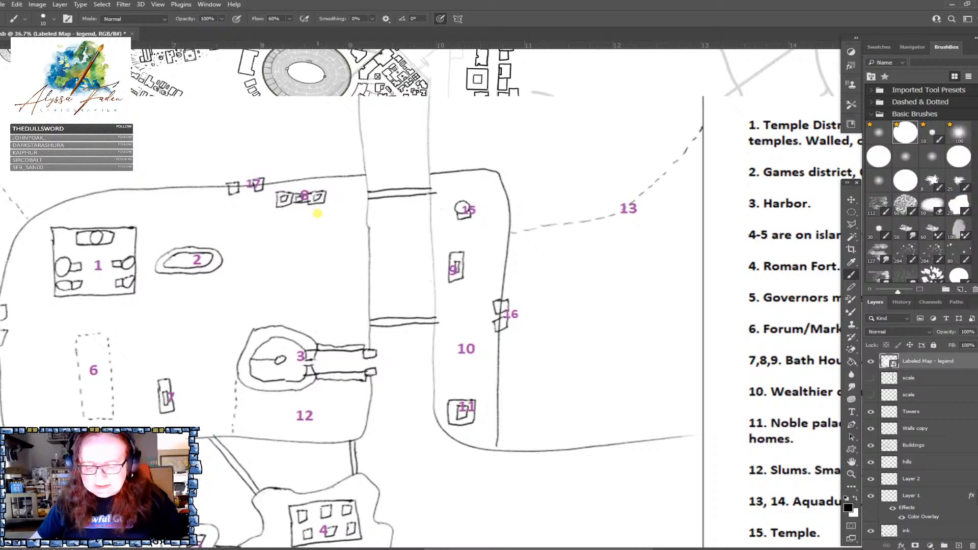
scroll(317, 214, "up", 5)
scroll(316, 212, "down", 7)
scroll(317, 213, "up", 2)
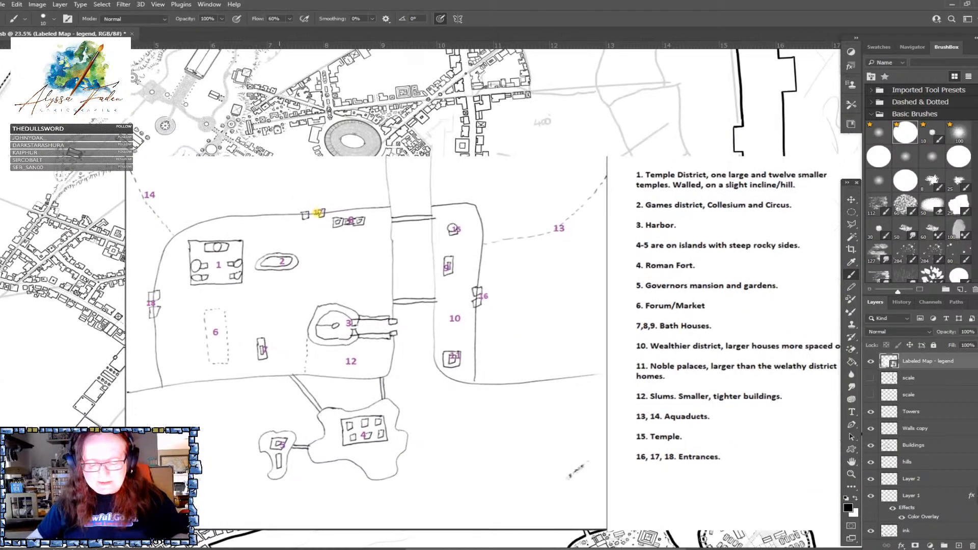
scroll(317, 213, "up", 2)
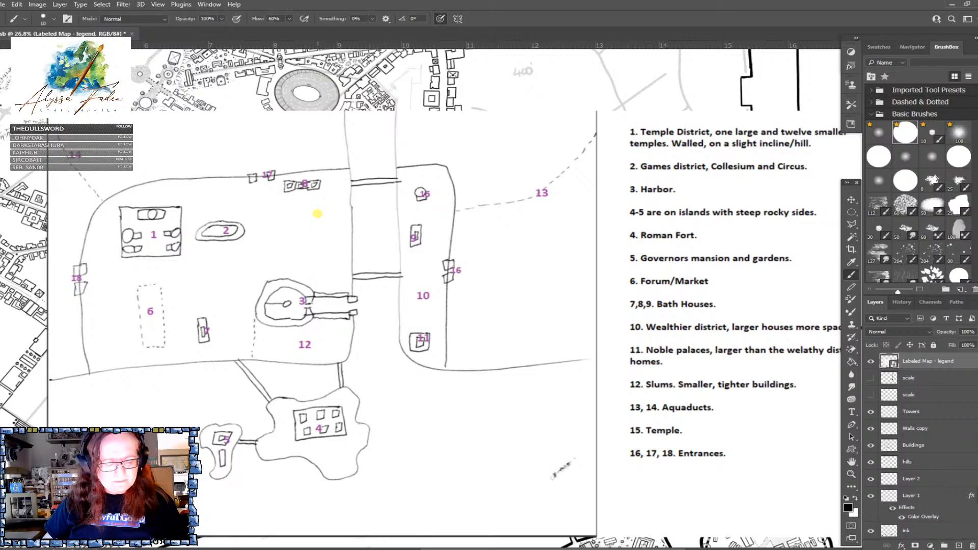
scroll(317, 214, "up", 10)
scroll(317, 214, "down", 12)
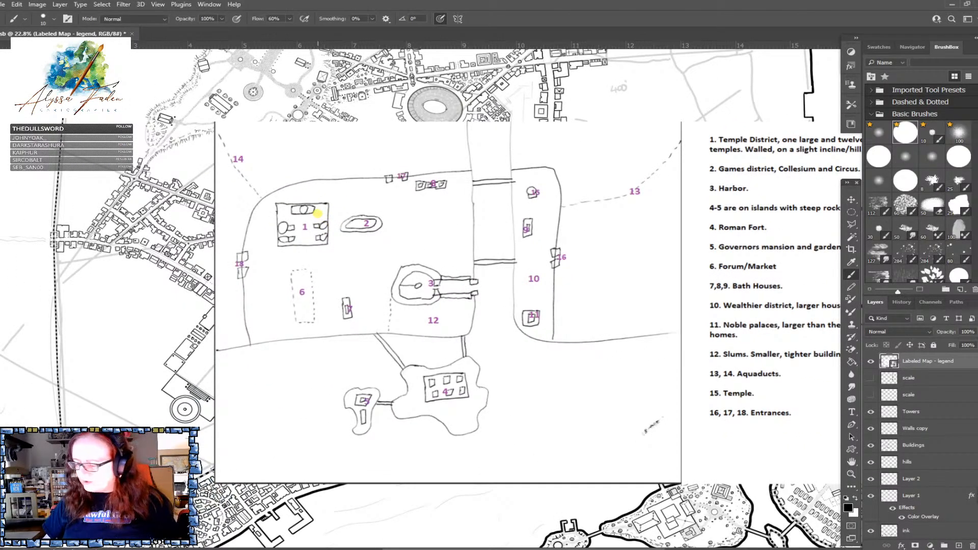
Shift the legend map east to uncover the forum area and handwrite "BH" southeast of the forum on the Buildings layer
key("v")
left_click_drag(391, 403, 594, 350)
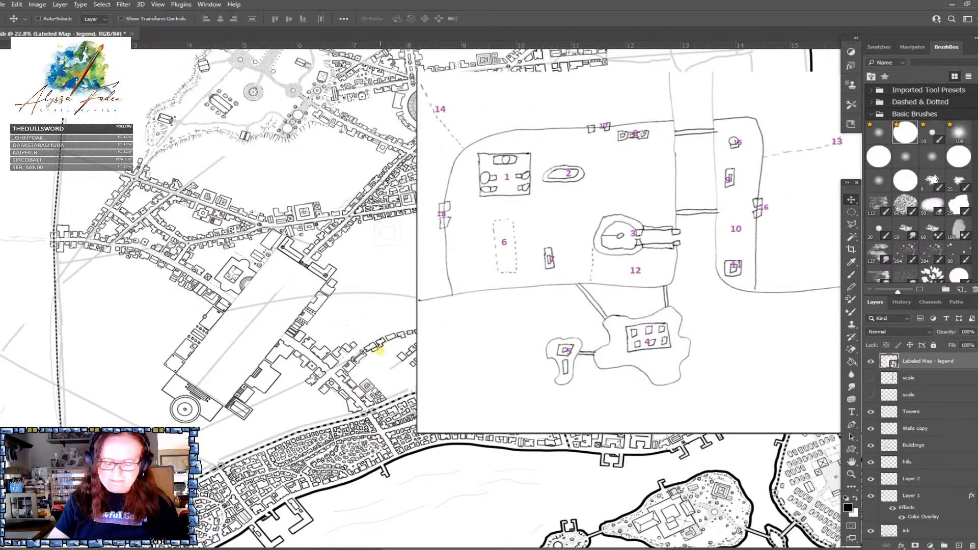
left_click(927, 447)
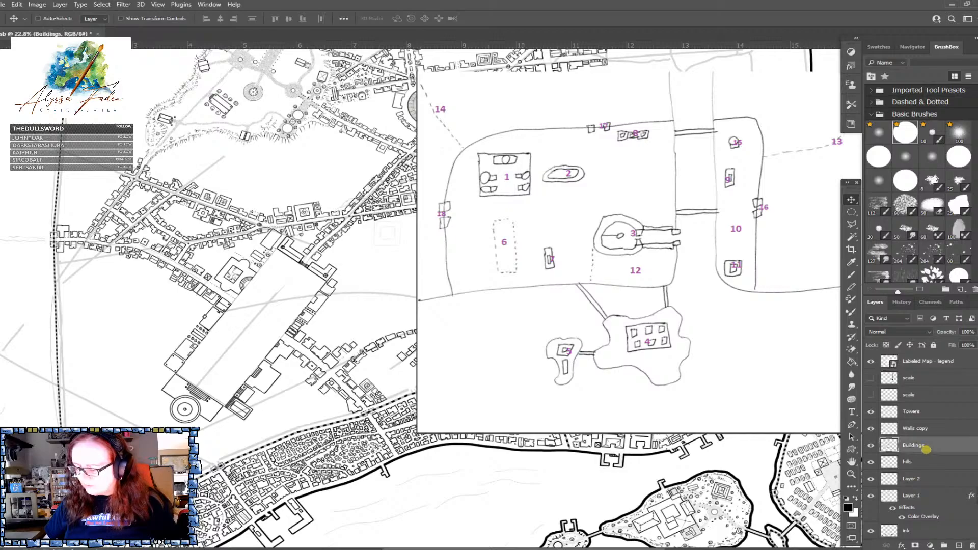
key("b")
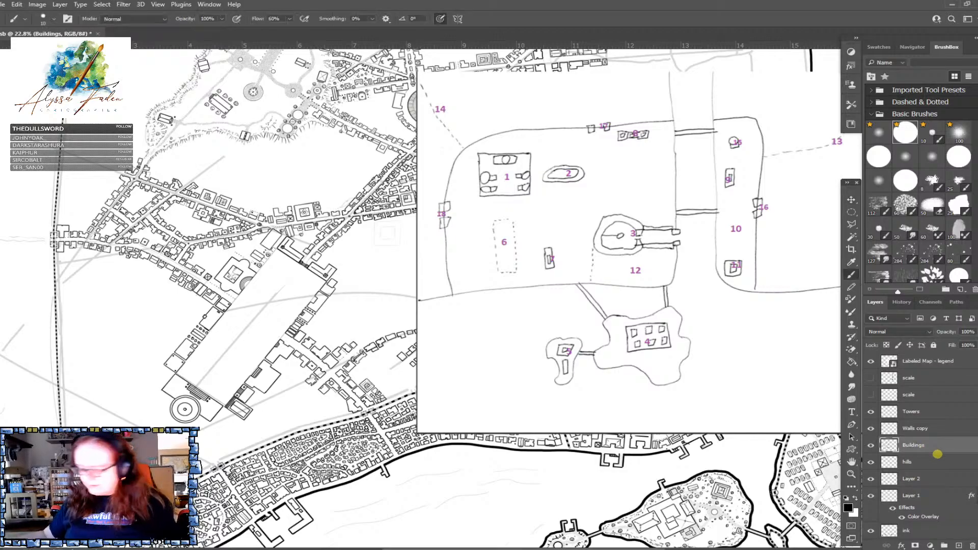
left_click_drag(356, 332, 365, 336)
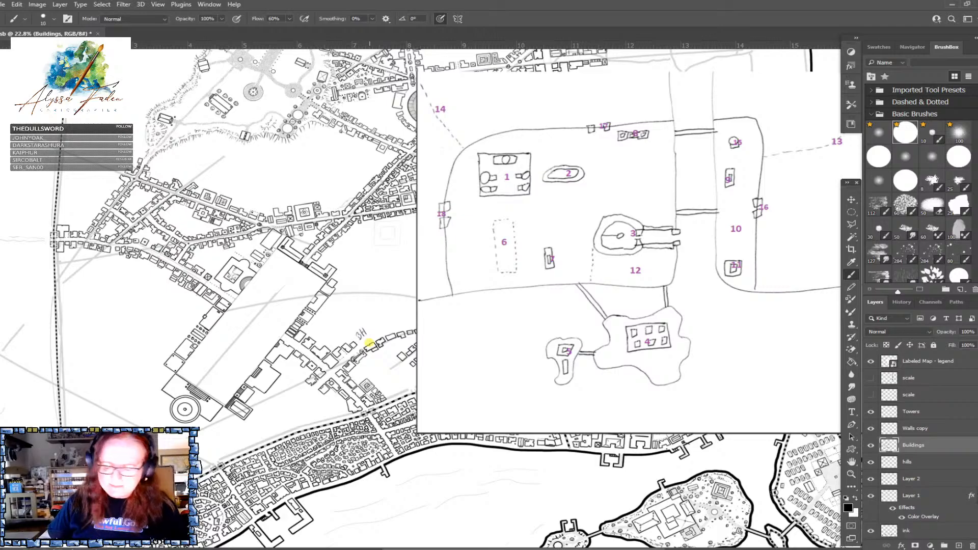
Move the legend map southwest and handwrite "BH" beside the northeastern end of the mainland streets on the Buildings layer
scroll(368, 343, "up", 5)
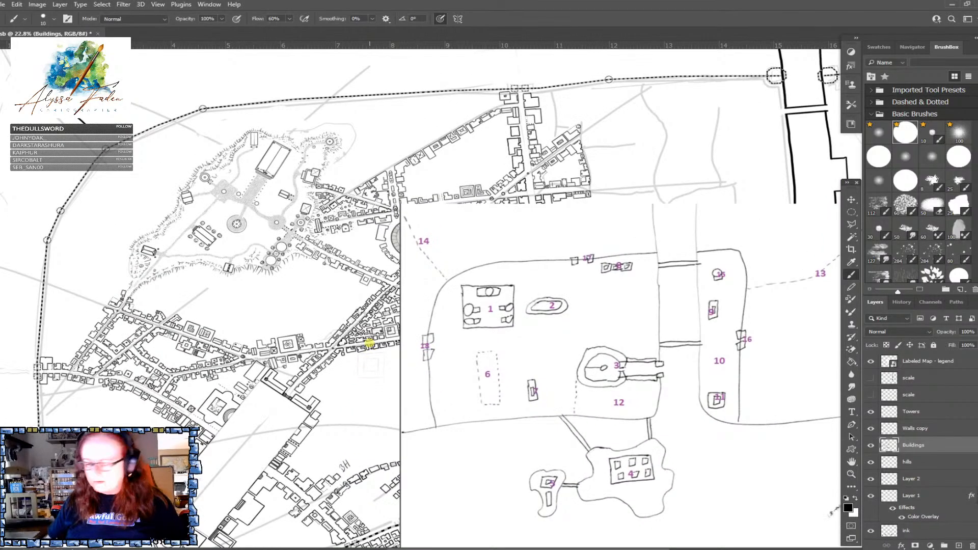
key("v")
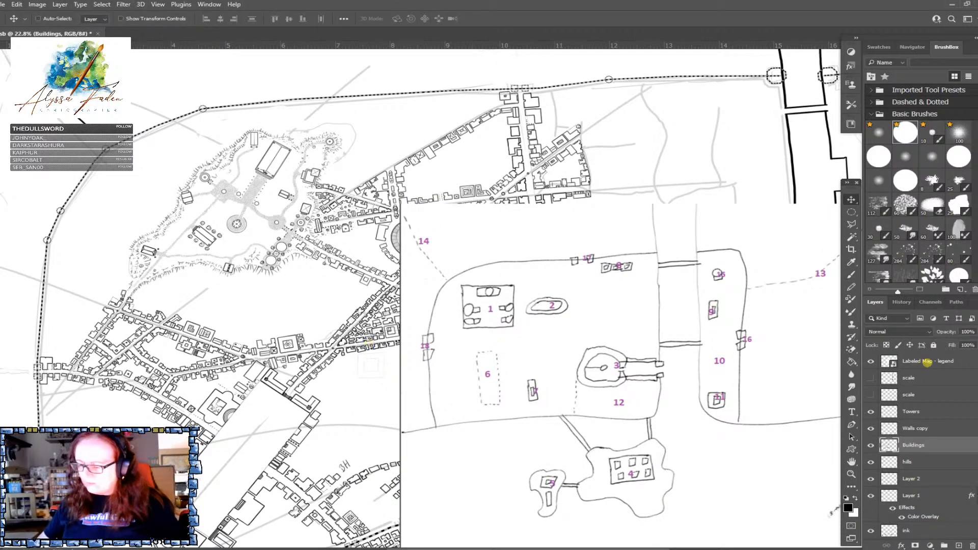
left_click(927, 361)
left_click_drag(724, 425, 511, 402)
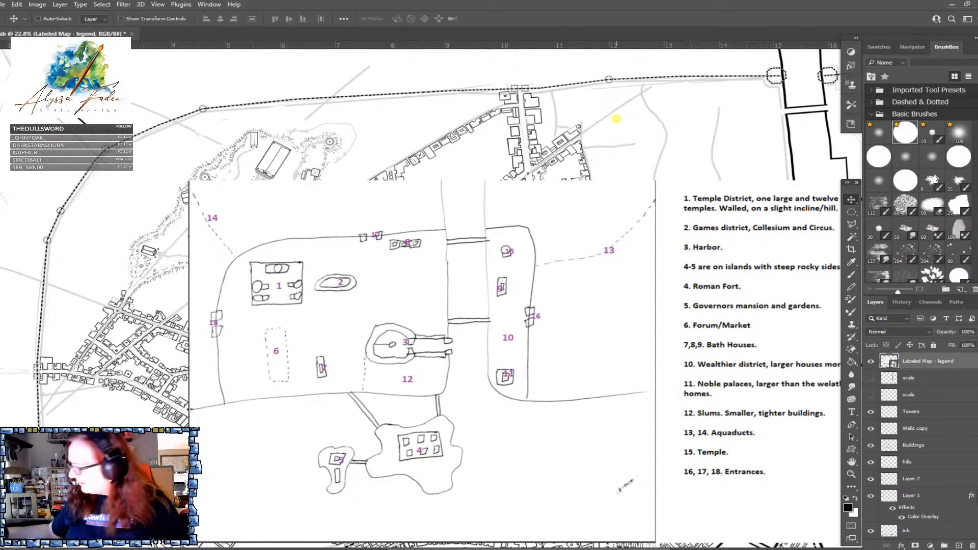
key("b")
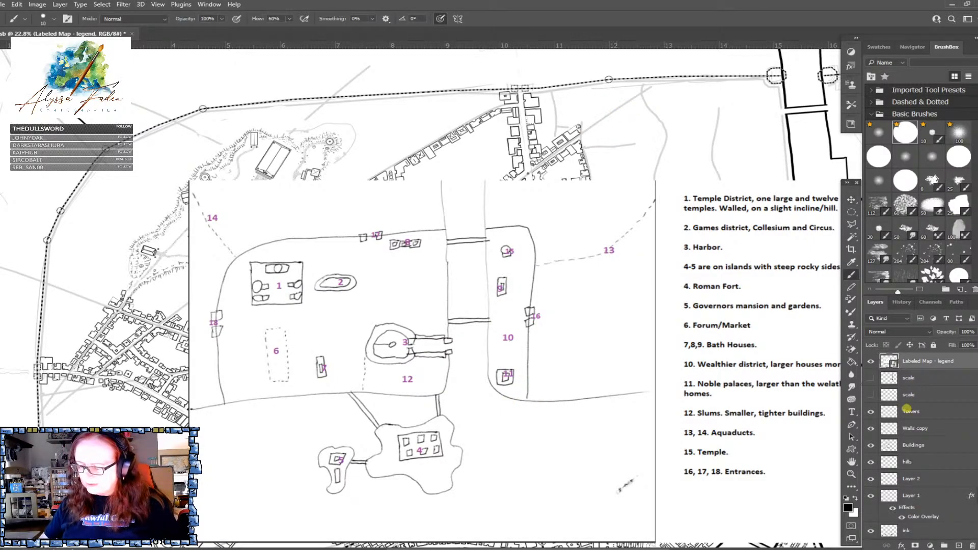
left_click(924, 444)
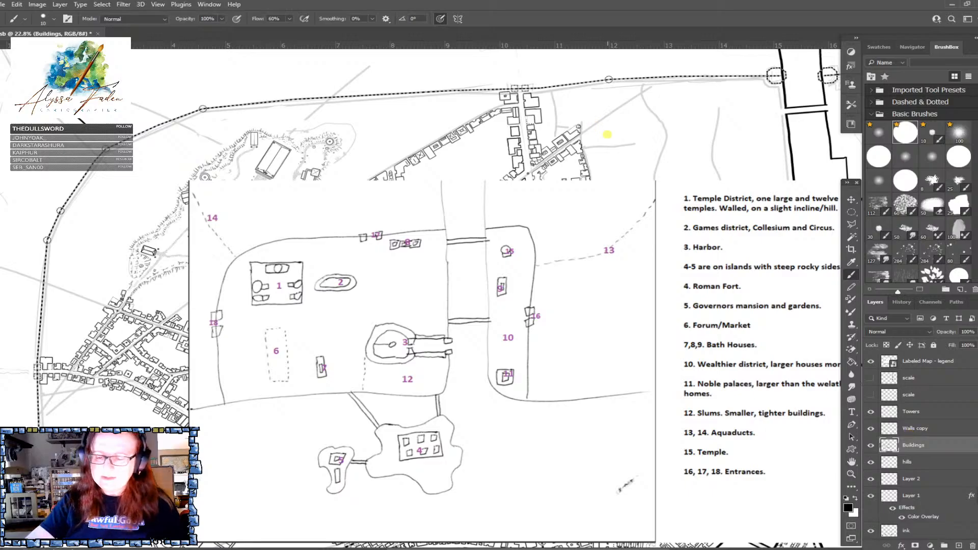
left_click_drag(590, 117, 601, 116)
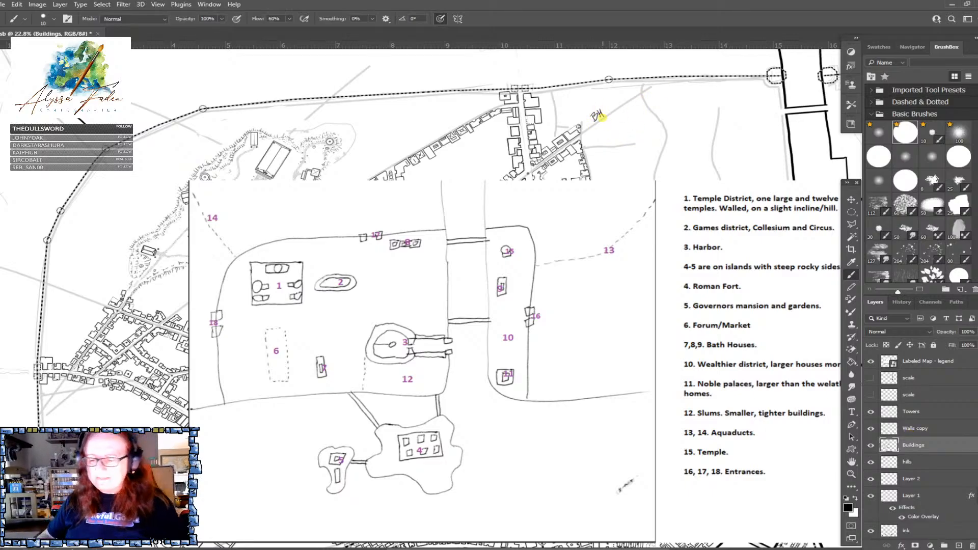
Handwrite "BH" above the upper "Rich" note east of the river and hide the Labeled Map - legend layer
scroll(602, 117, "right", 10)
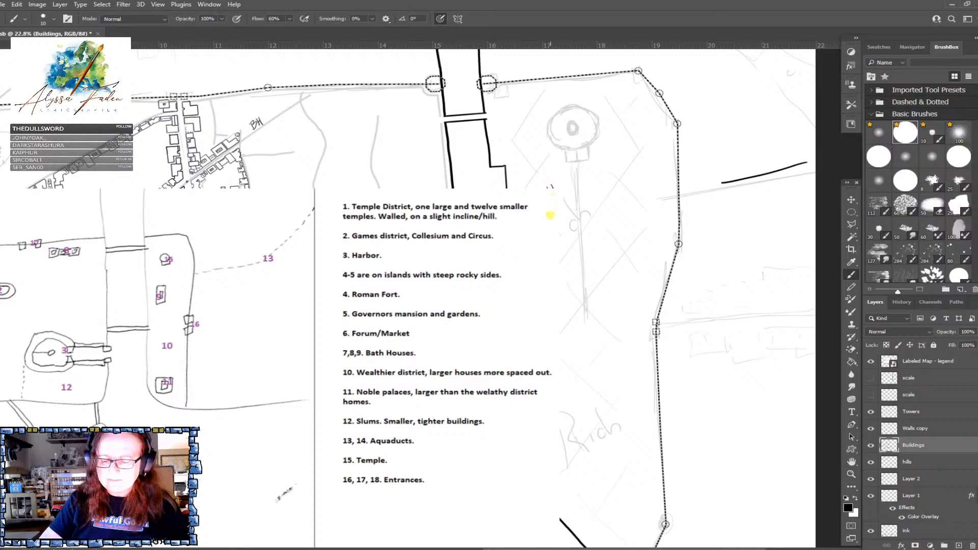
left_click_drag(581, 407, 859, 366)
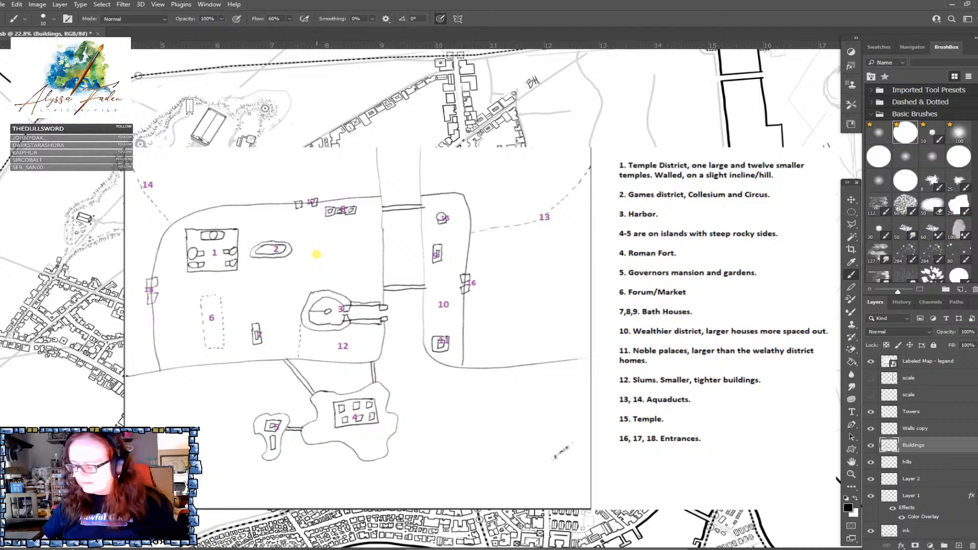
left_click(870, 362)
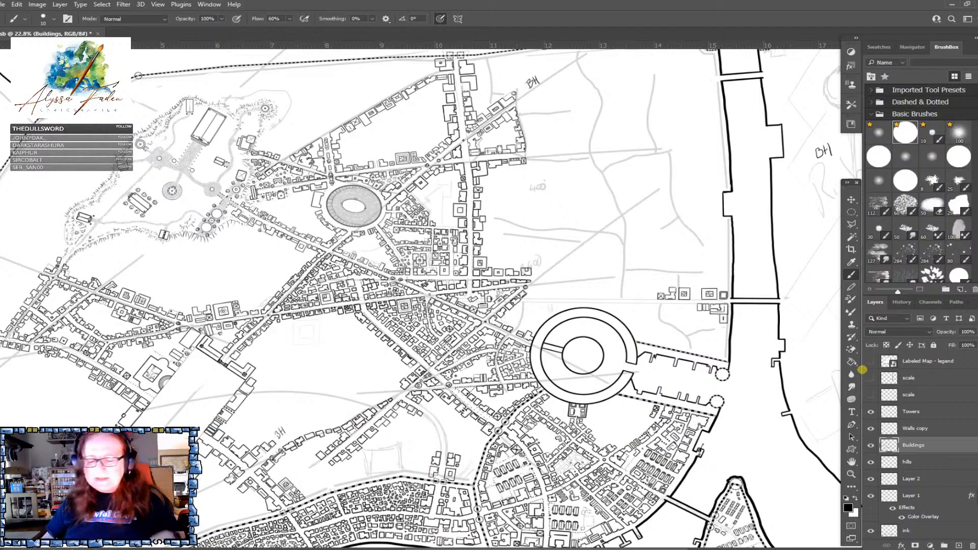
Try to circle the round temple sketch at the north end of the district east of the river
scroll(433, 295, "down", 4)
scroll(432, 296, "down", 3)
scroll(433, 295, "up", 2)
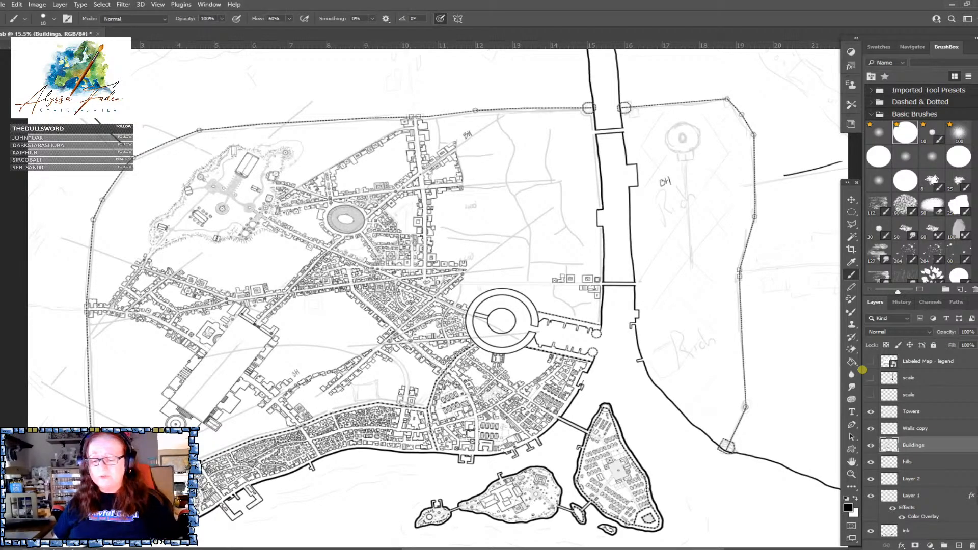
scroll(862, 370, "up", 1)
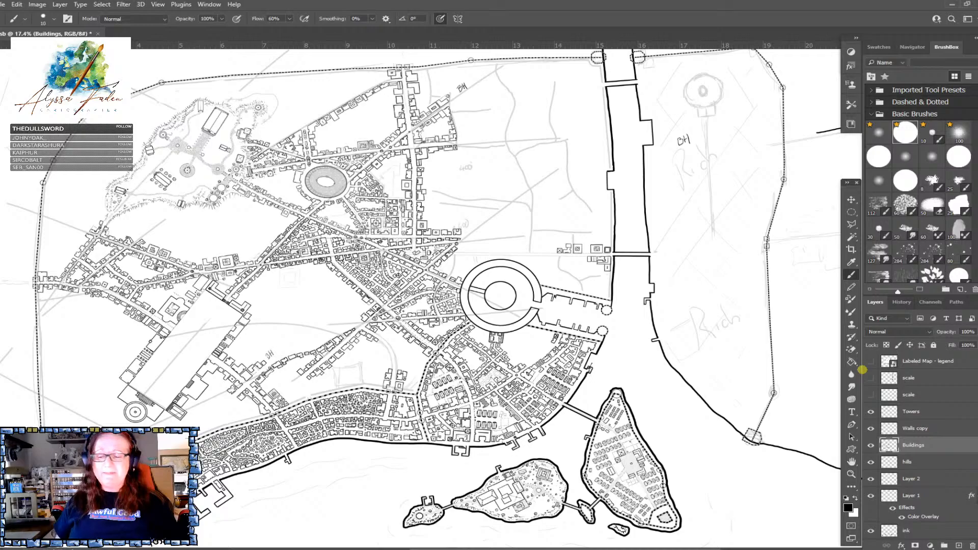
mouse_move(712, 64)
left_mouse_down()
mouse_move(695, 116)
mouse_move(723, 64)
left_mouse_up()
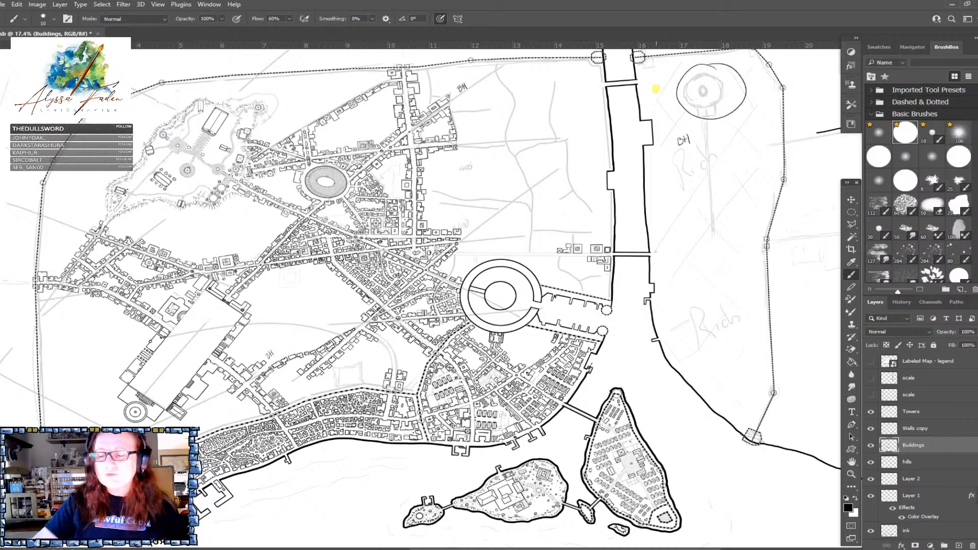
key("ctrl+z")
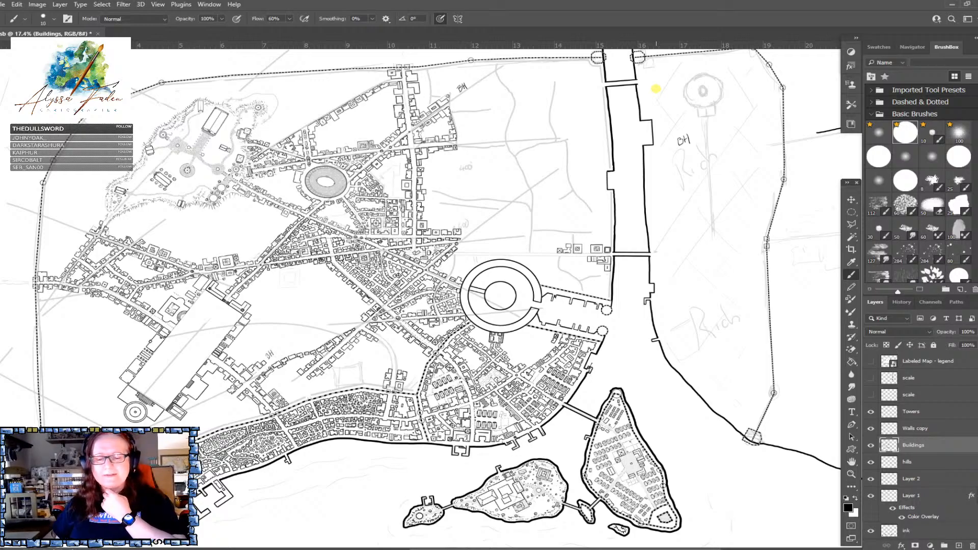
left_click_drag(705, 84, 716, 72)
key("ctrl+z")
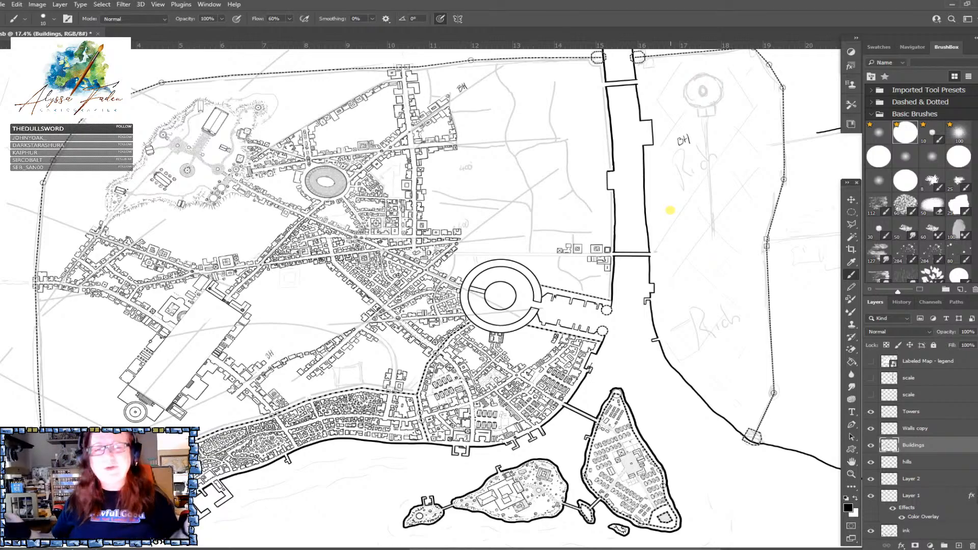
scroll(669, 210, "down", 2)
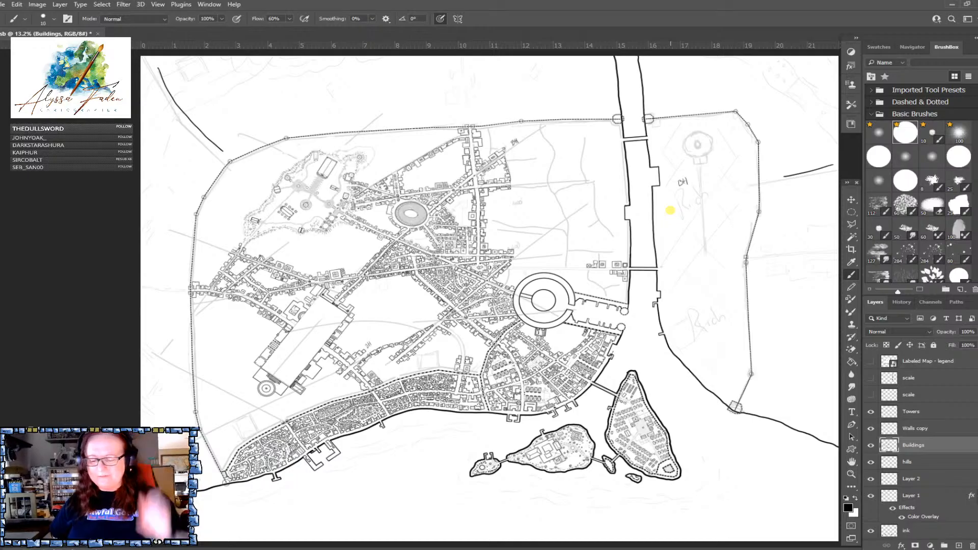
scroll(670, 209, "up", 4)
scroll(669, 210, "down", 2)
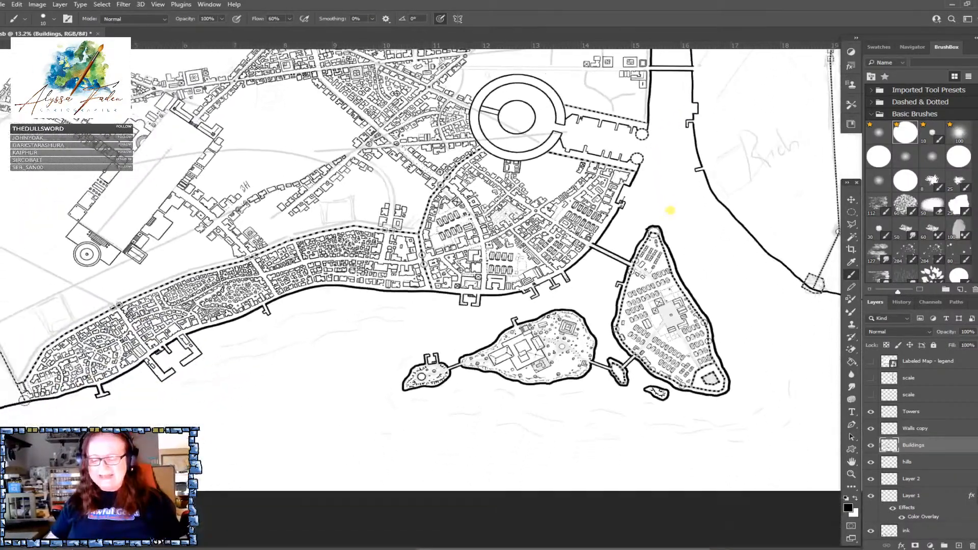
scroll(670, 210, "up", 2)
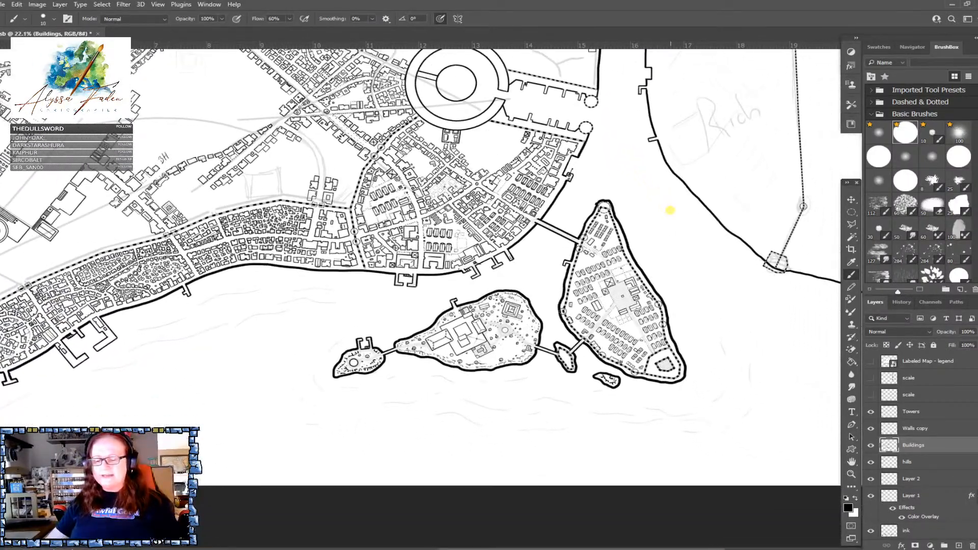